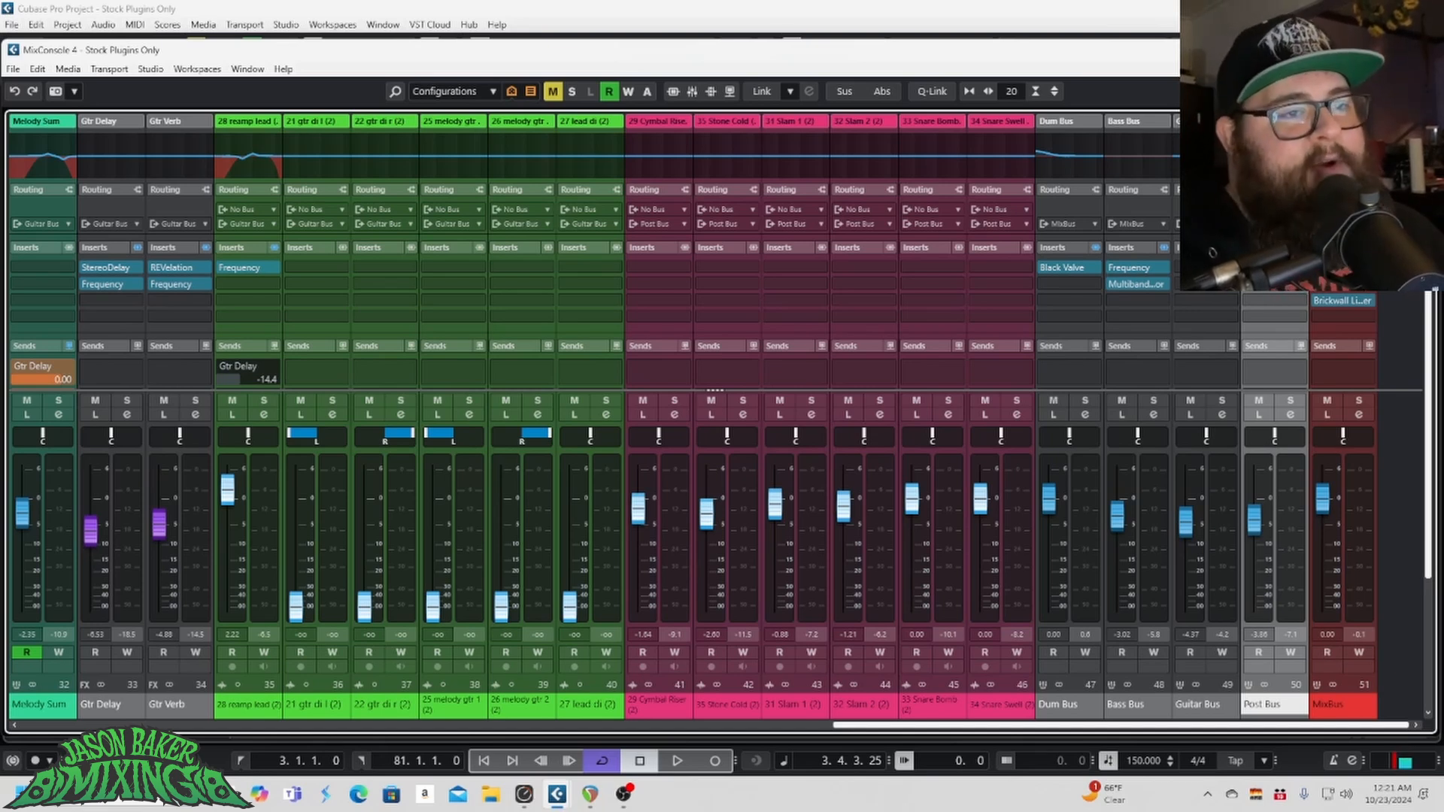
Step: Return to the project arrangement and play the song from bar 3
{"action": "key", "text": "F3"}
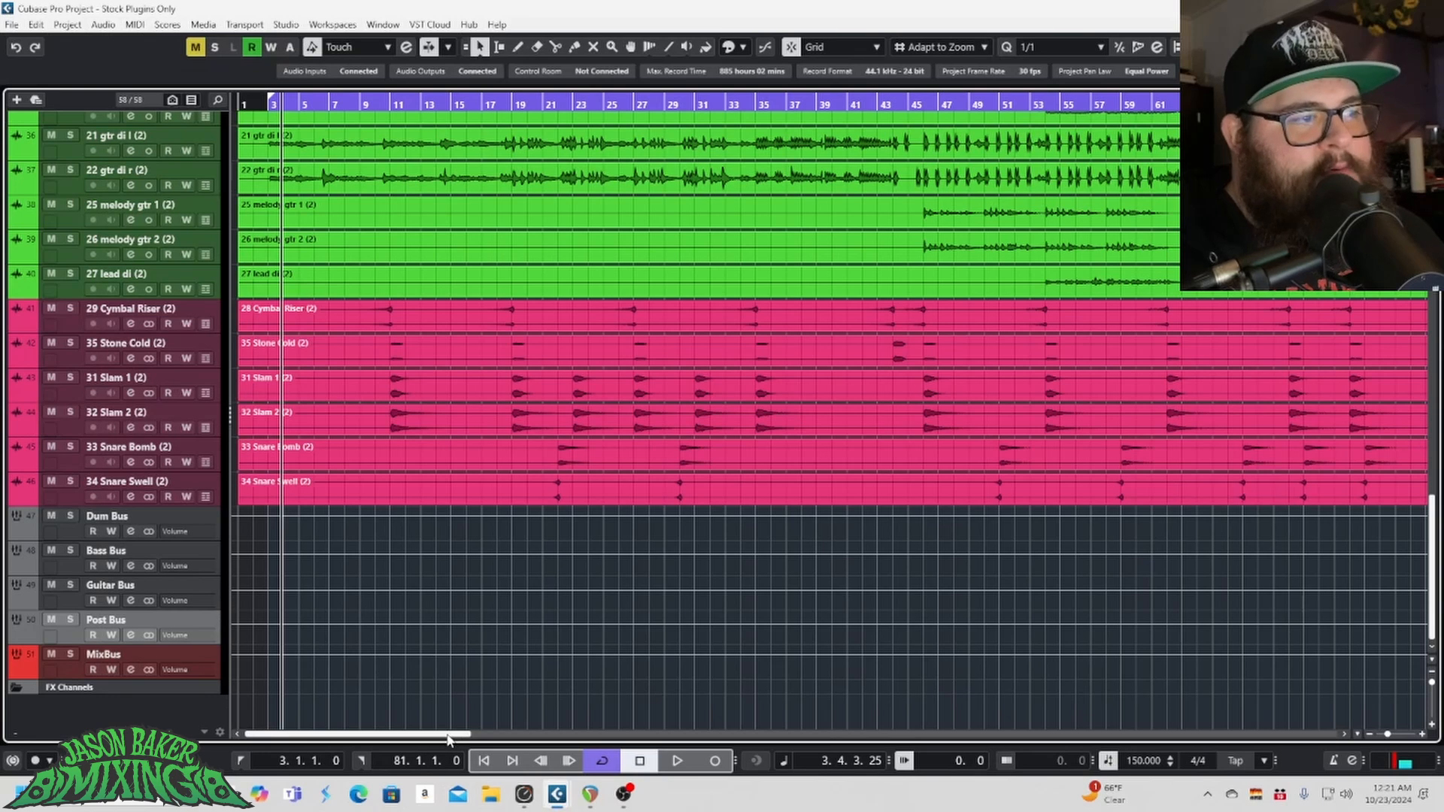
{"action": "left_click", "coordinate": [270, 103]}
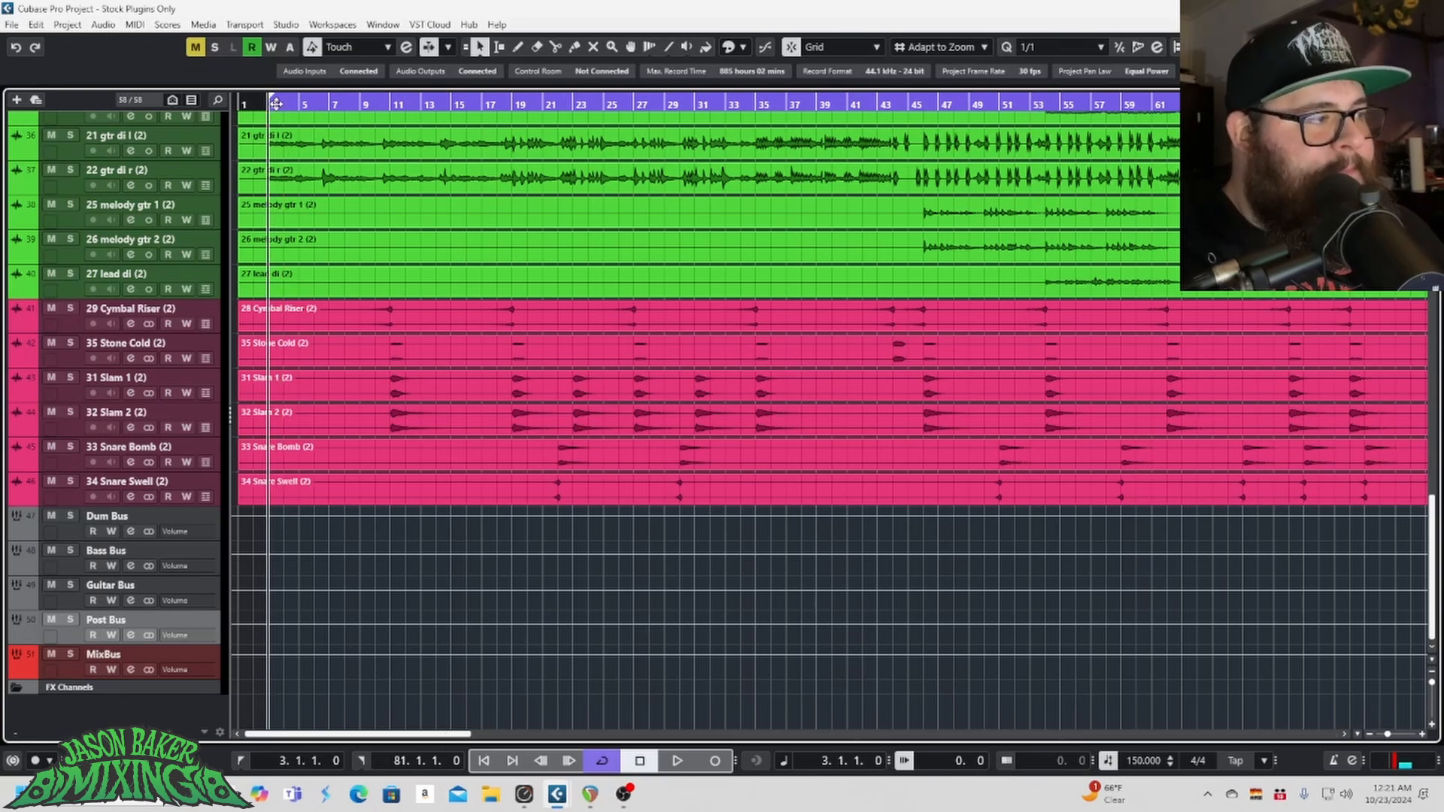
{"action": "key", "text": "space"}
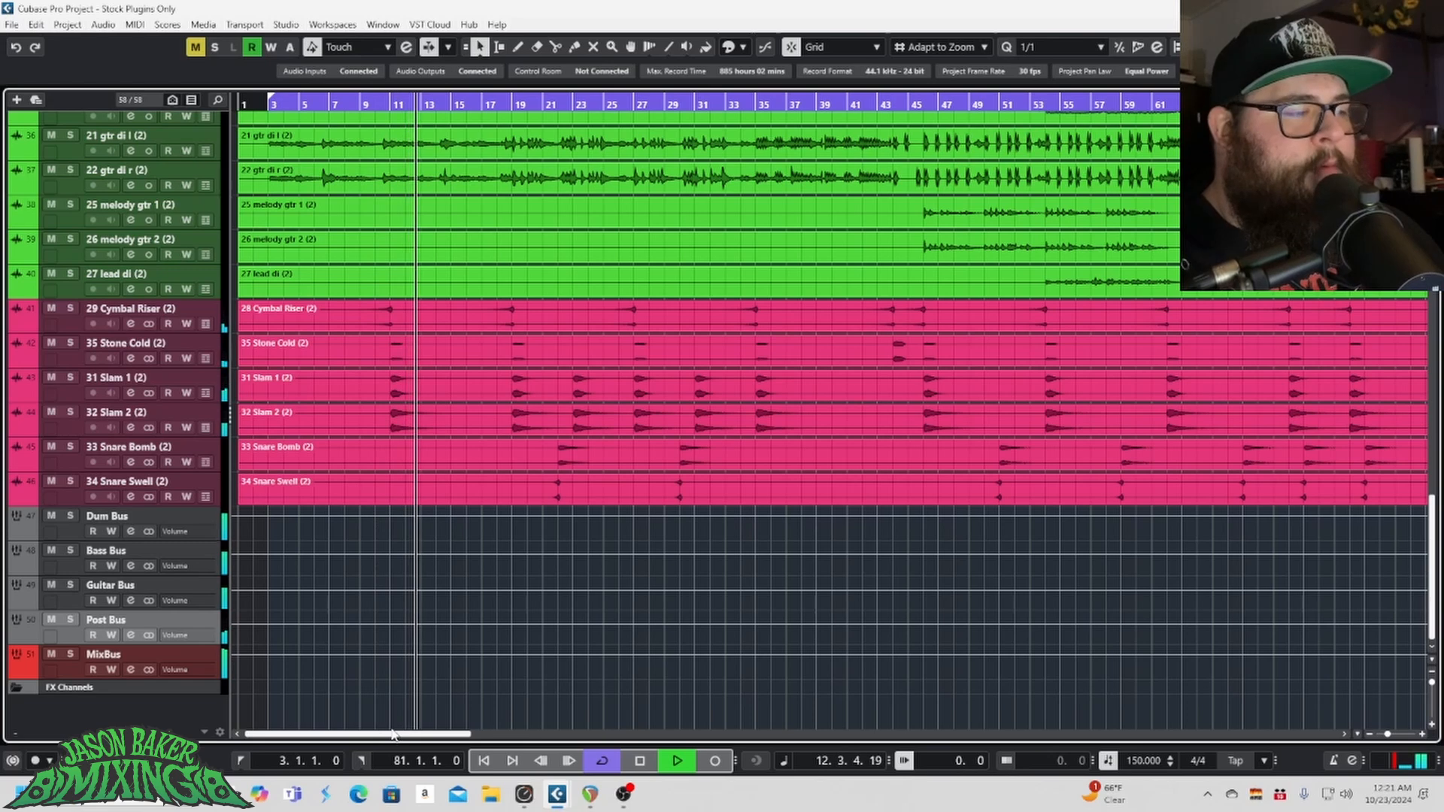
Step: Look through the drum, bass, guitar and effects tracks in the arrangement while the song plays
{"action": "left_click", "coordinate": [605, 362]}
{"action": "scroll", "coordinate": [605, 365], "scroll_direction": "up", "scroll_amount": 10}
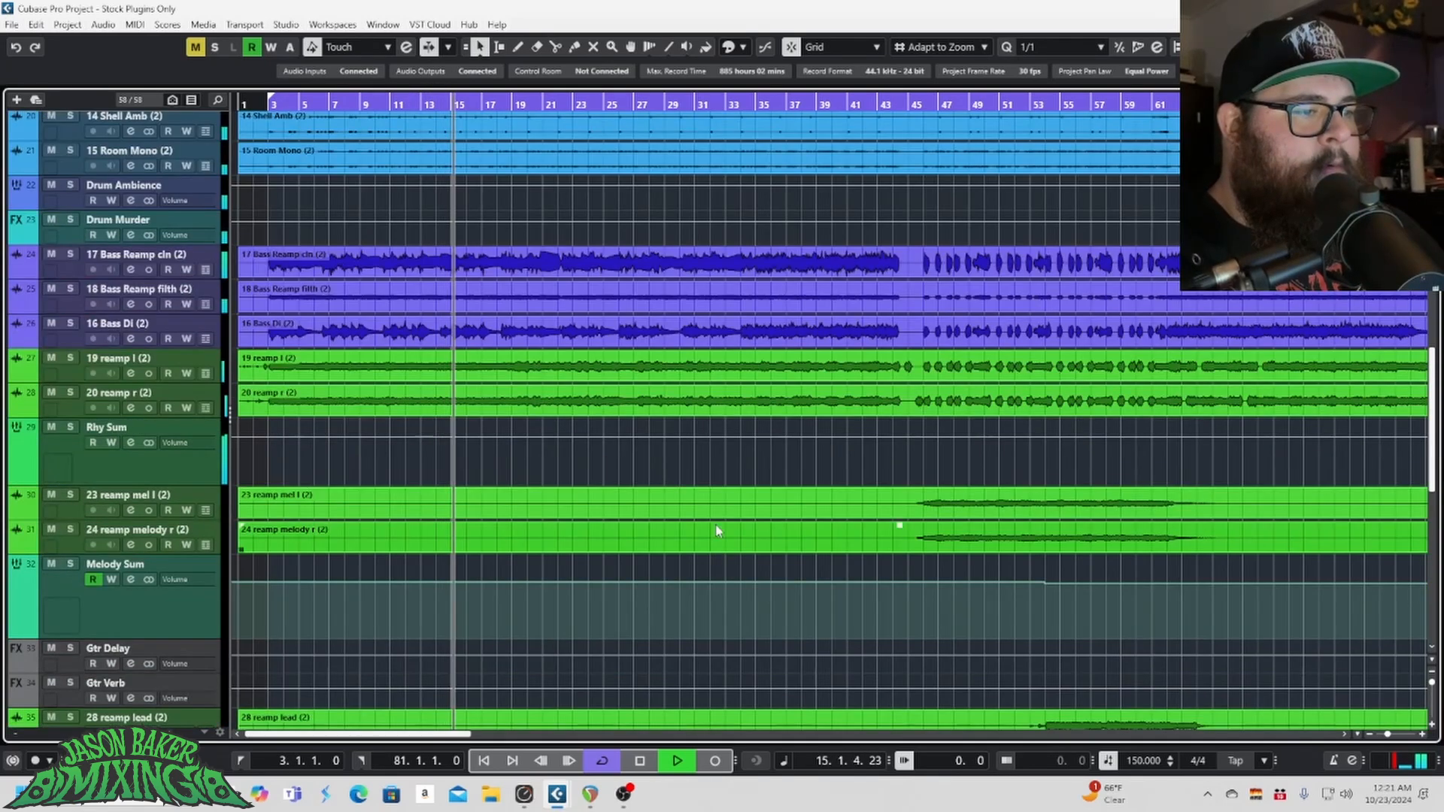
{"action": "scroll", "coordinate": [700, 518], "scroll_direction": "up", "scroll_amount": 10}
{"action": "scroll", "coordinate": [748, 519], "scroll_direction": "up", "scroll_amount": 3}
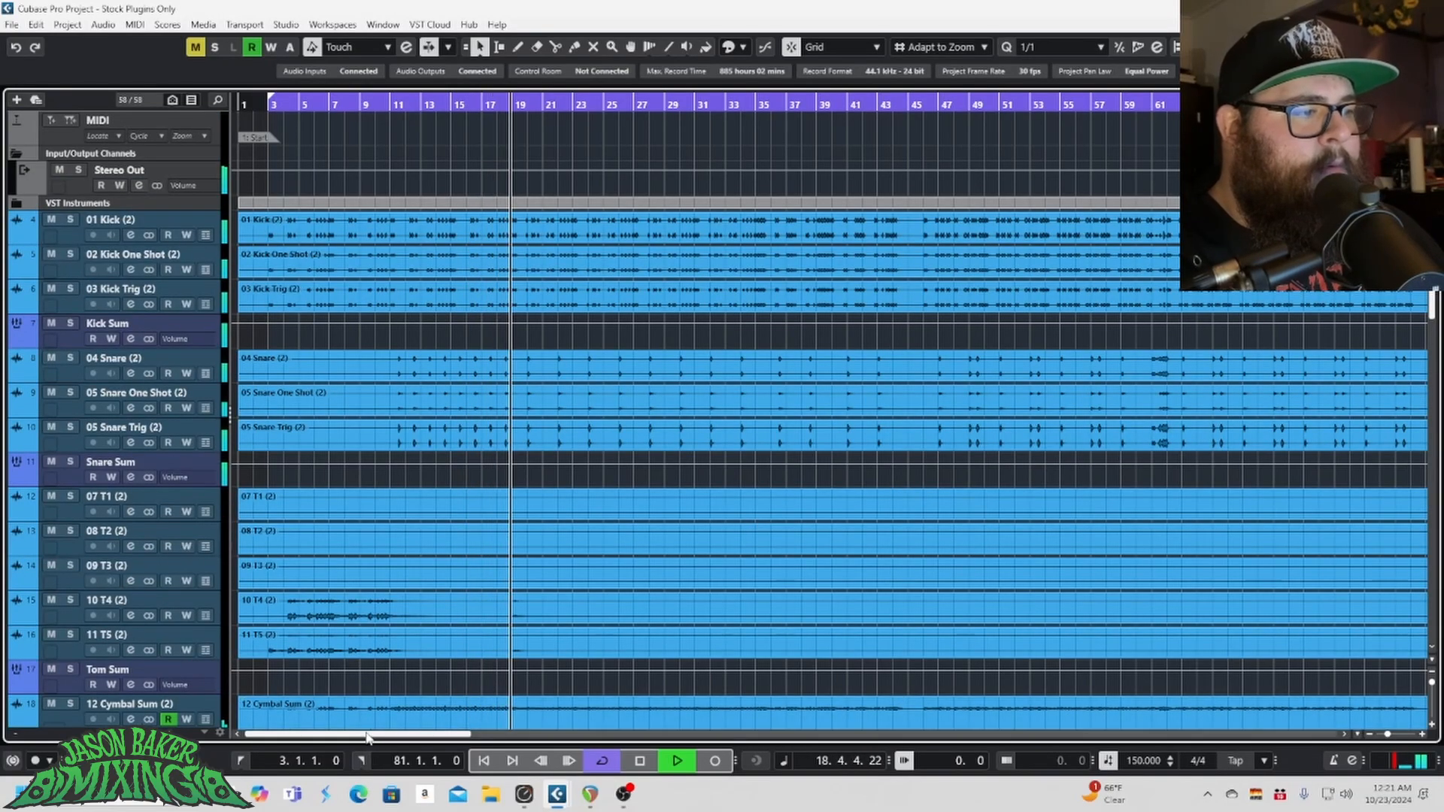
{"action": "scroll", "coordinate": [819, 511], "scroll_direction": "down", "scroll_amount": 12}
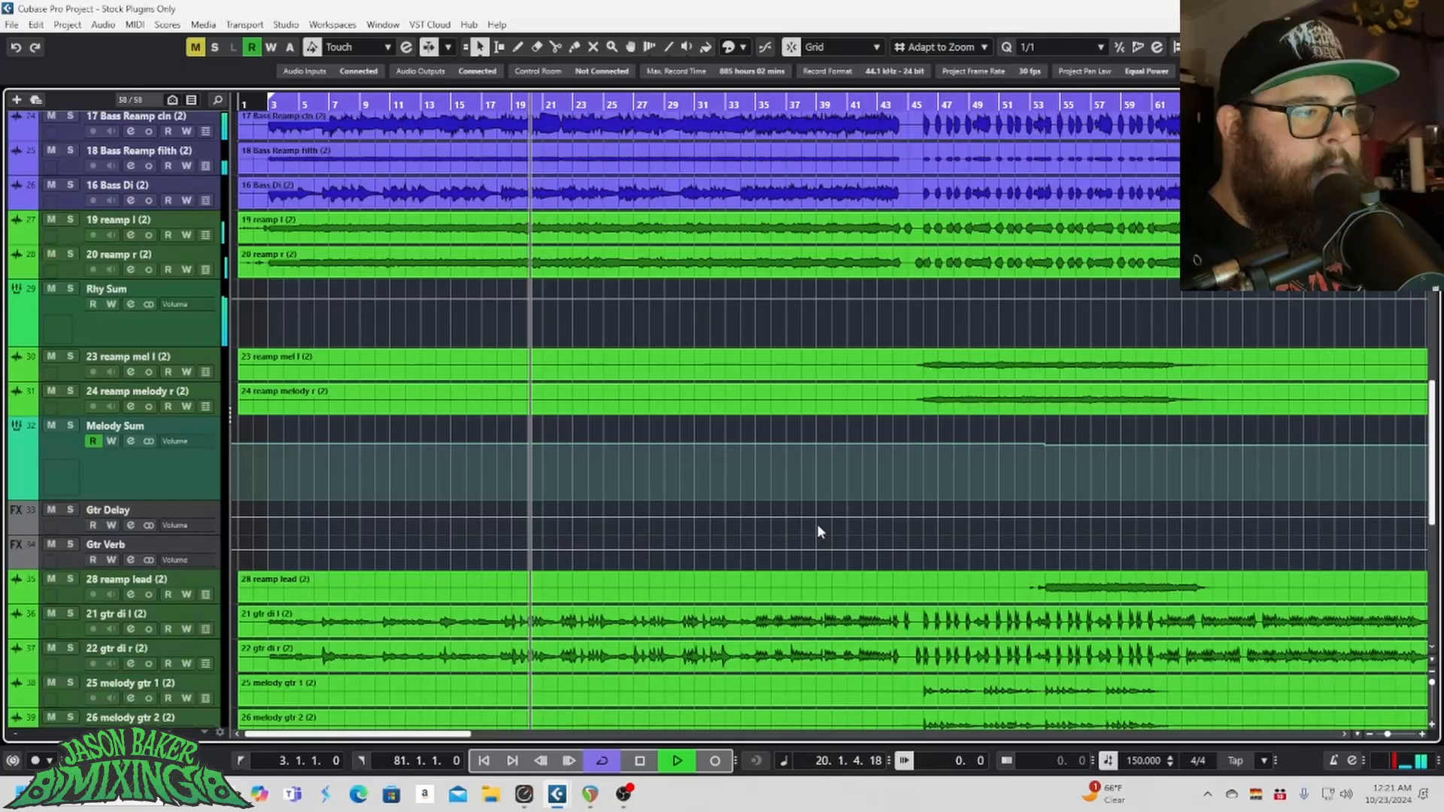
{"action": "scroll", "coordinate": [817, 526], "scroll_direction": "up", "scroll_amount": 4}
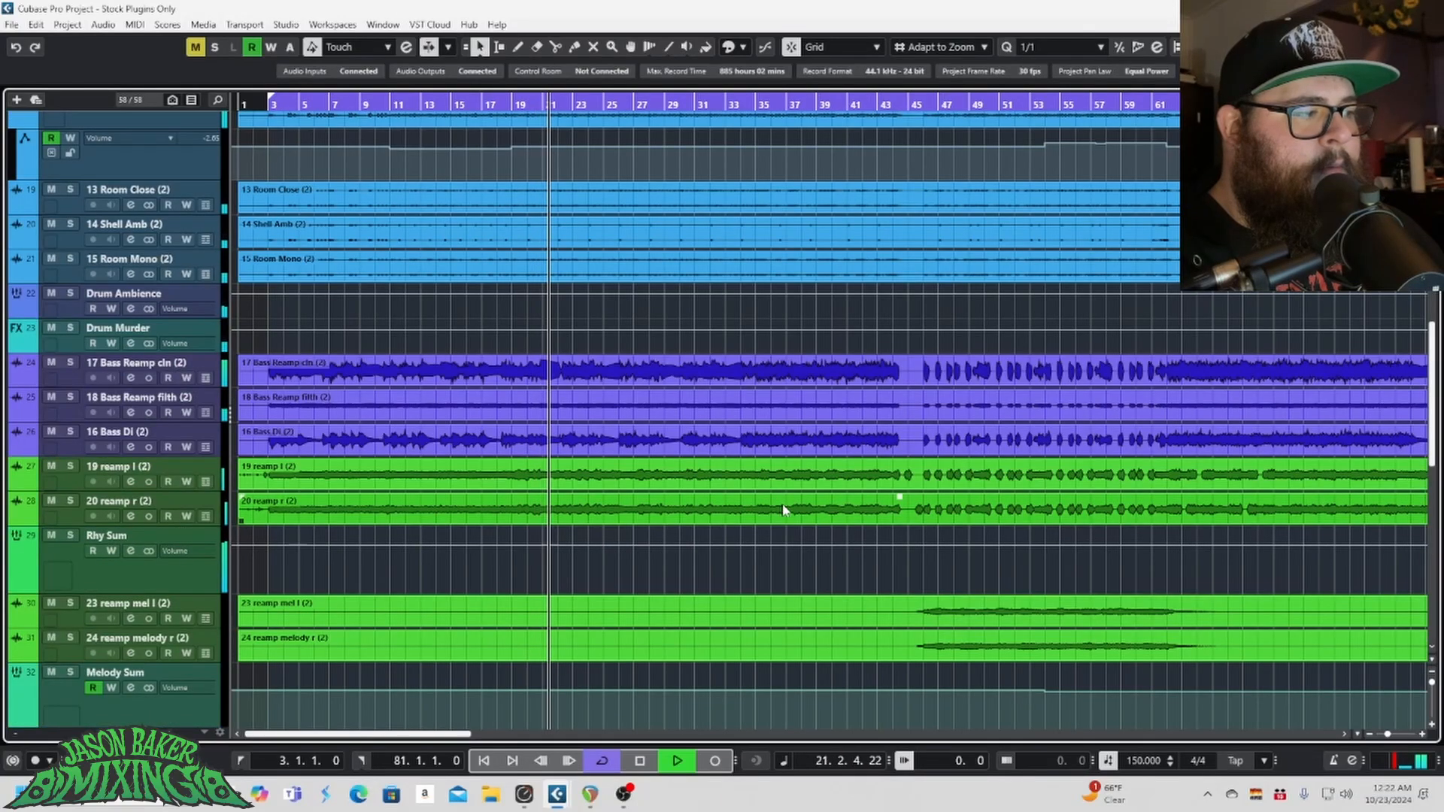
{"action": "scroll", "coordinate": [865, 458], "scroll_direction": "up", "scroll_amount": 10}
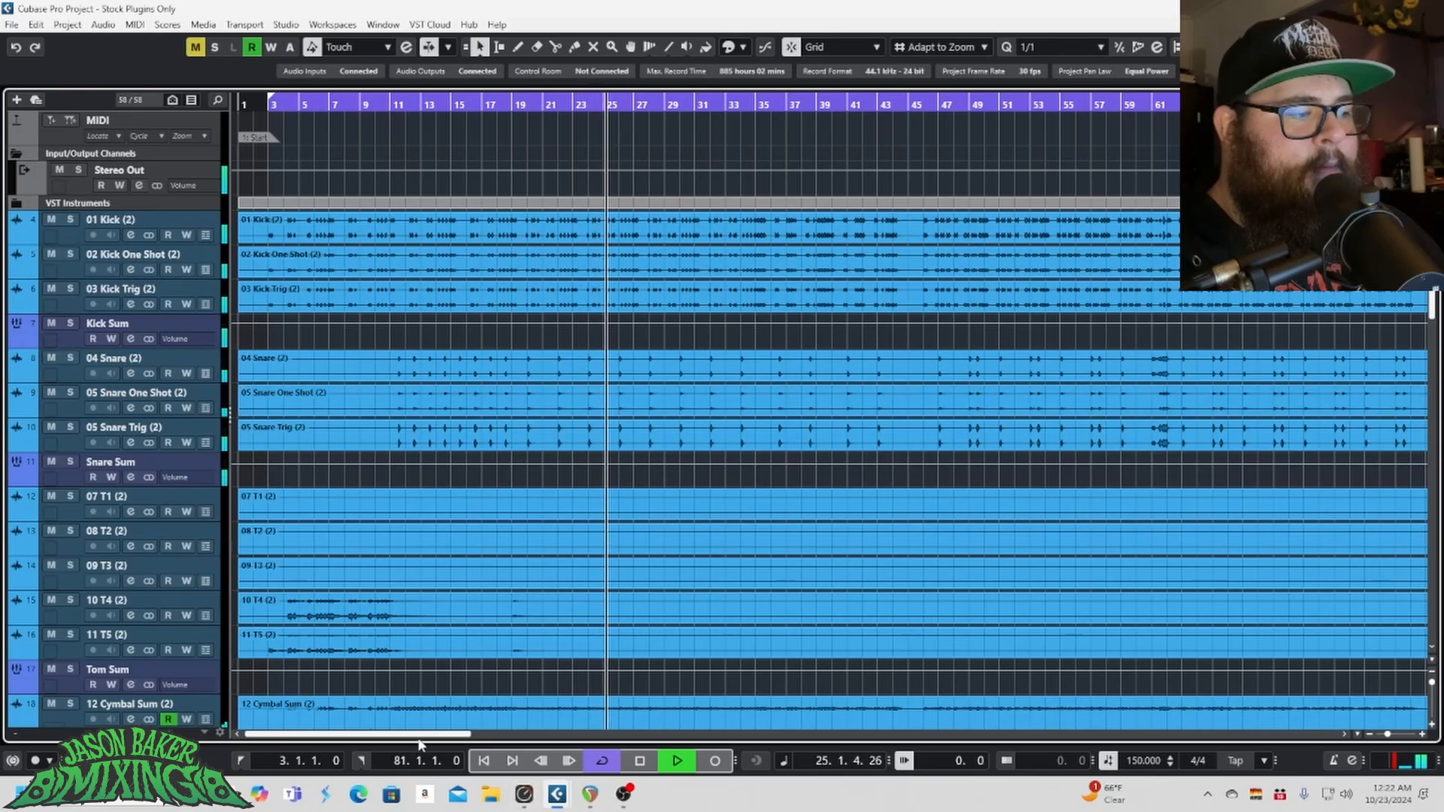
{"action": "left_click_drag", "start_coordinate": [460, 735], "coordinate": [340, 750]}
{"action": "scroll", "coordinate": [801, 554], "scroll_direction": "down", "scroll_amount": 8}
{"action": "scroll", "coordinate": [801, 545], "scroll_direction": "down", "scroll_amount": 10}
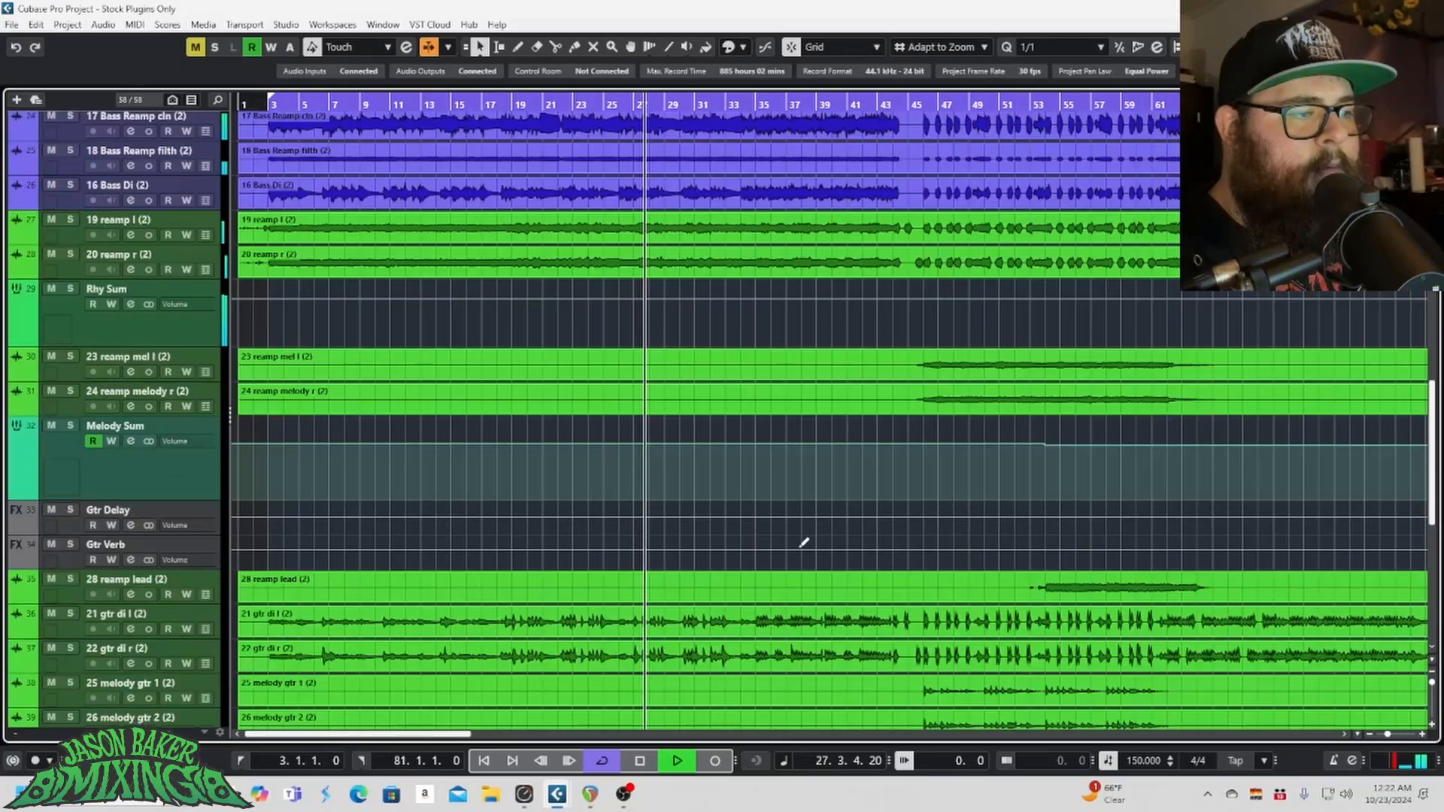
{"action": "scroll", "coordinate": [799, 527], "scroll_direction": "up", "scroll_amount": 5}
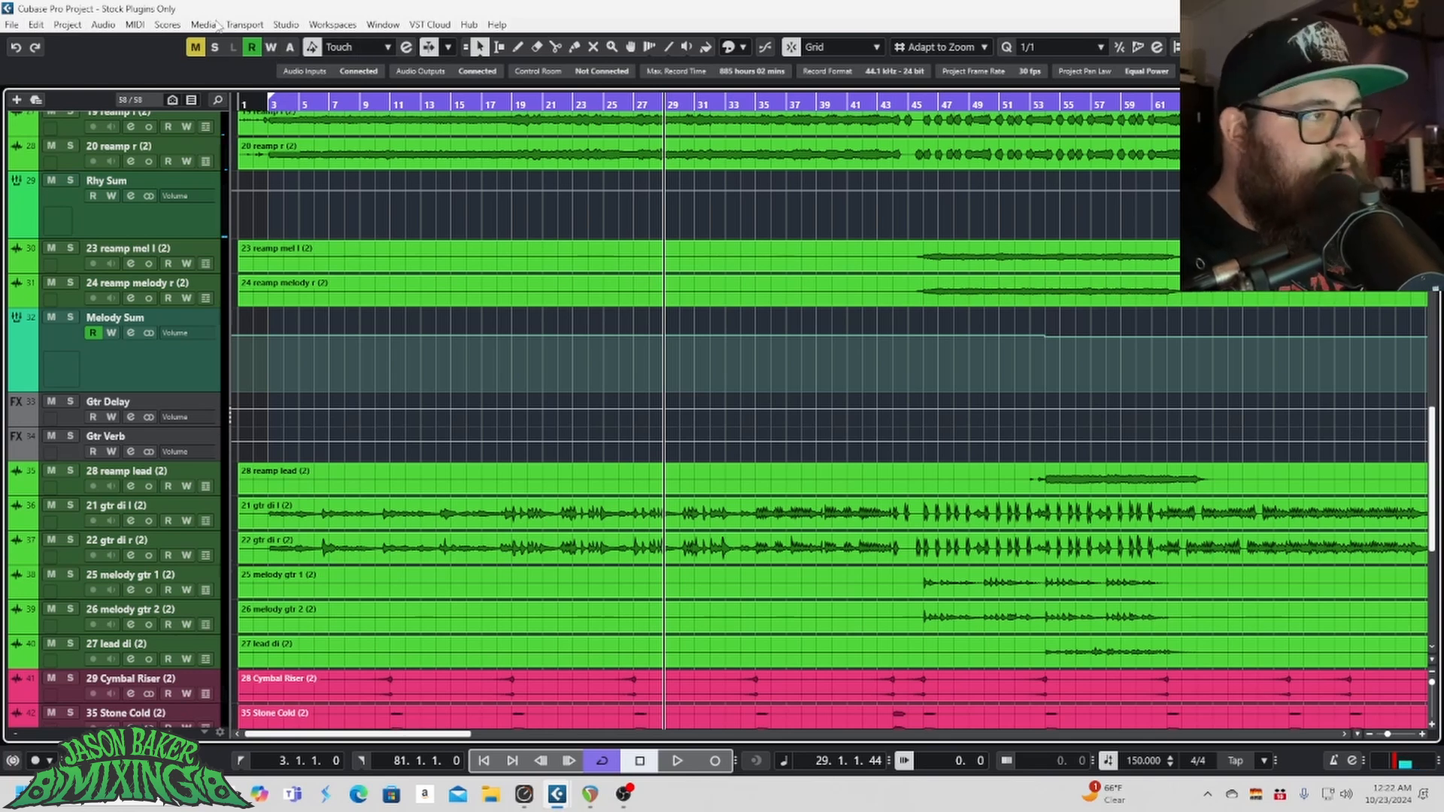
Step: Stop playback and bring up MixConsole 4
{"action": "left_click", "coordinate": [284, 25]}
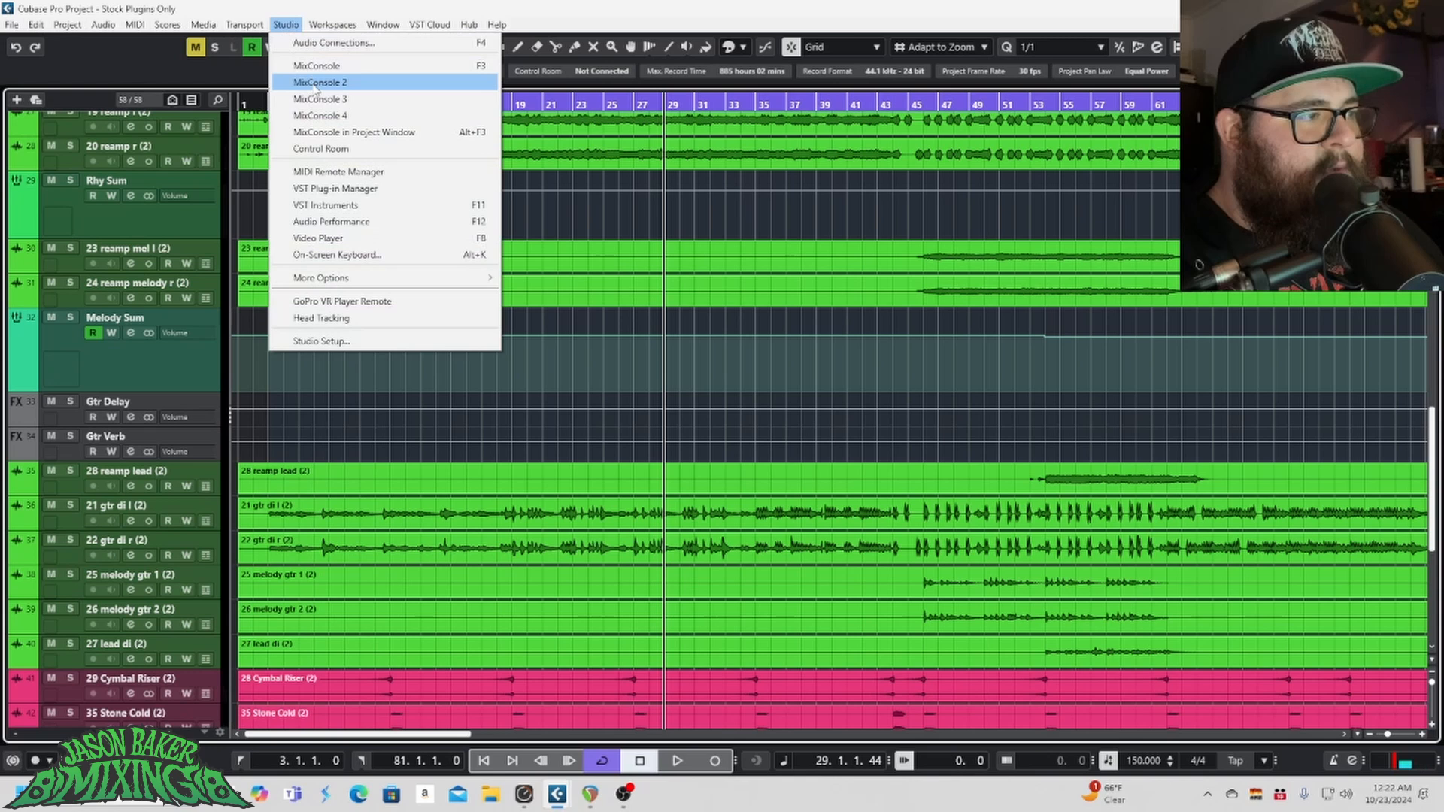
{"action": "left_click", "coordinate": [331, 125]}
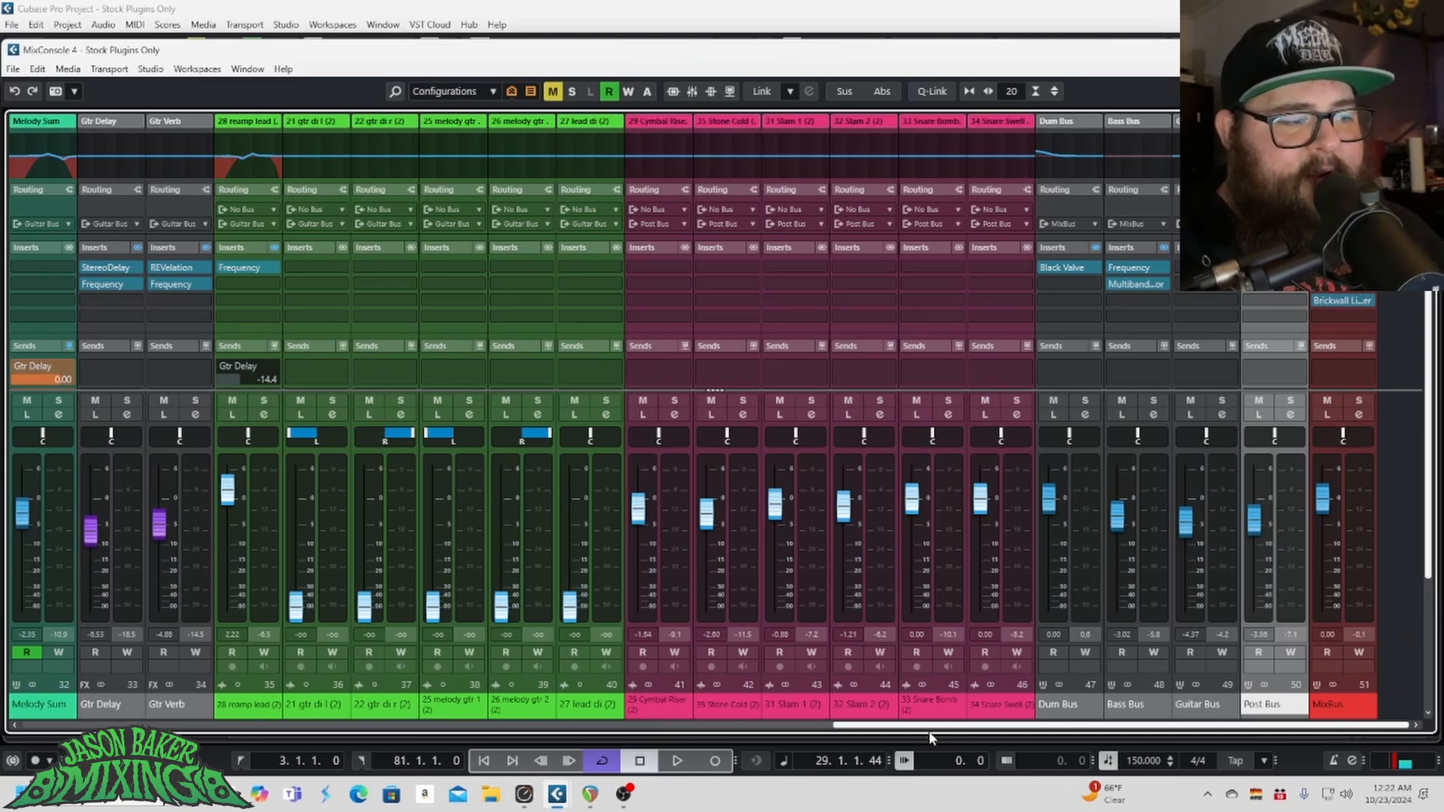
{"action": "left_click_drag", "start_coordinate": [928, 731], "coordinate": [1279, 710]}
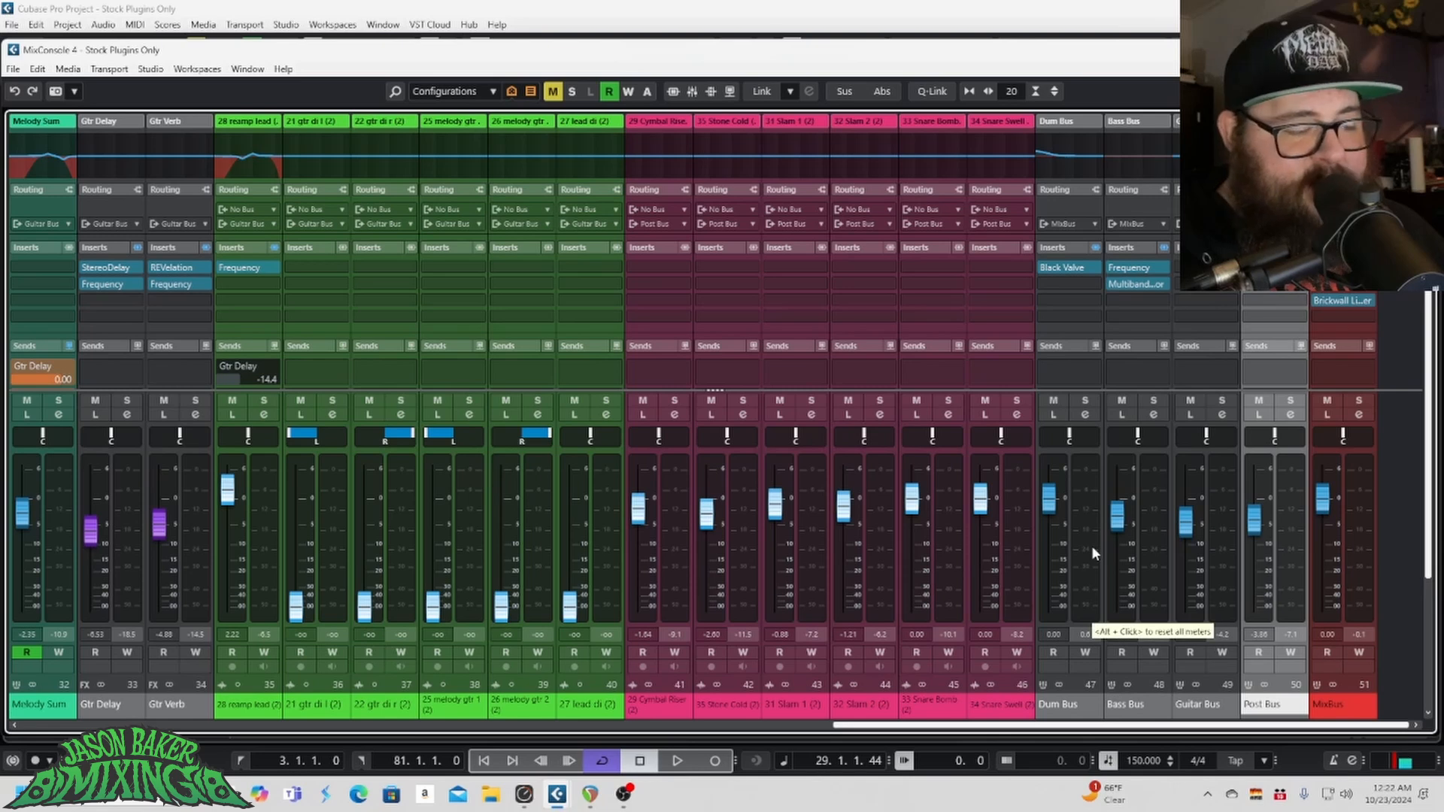
{"action": "scroll", "coordinate": [1092, 728], "scroll_direction": "left", "scroll_amount": 2}
{"action": "scroll", "coordinate": [1147, 741], "scroll_direction": "right", "scroll_amount": 2}
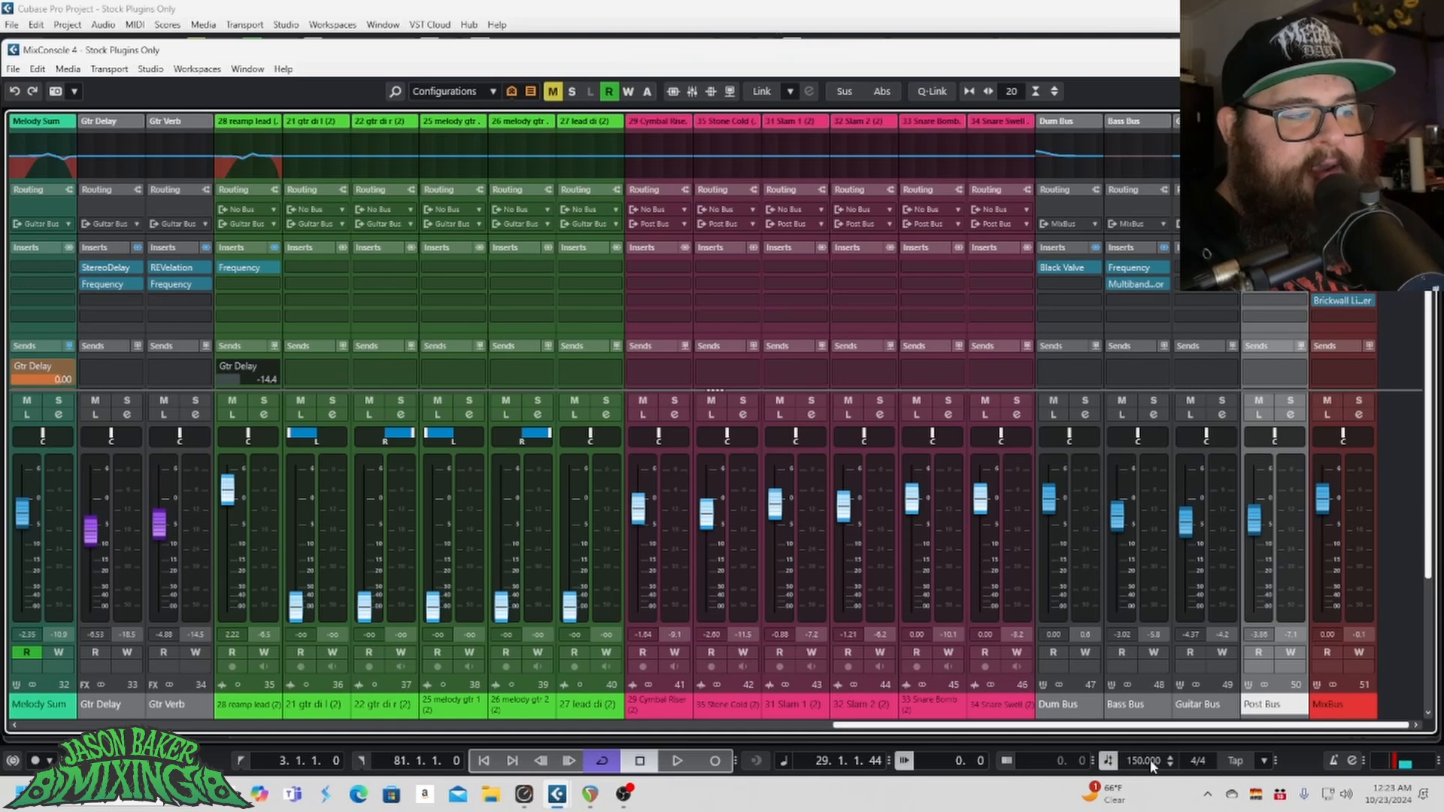
{"action": "left_click_drag", "start_coordinate": [1113, 726], "coordinate": [1413, 726]}
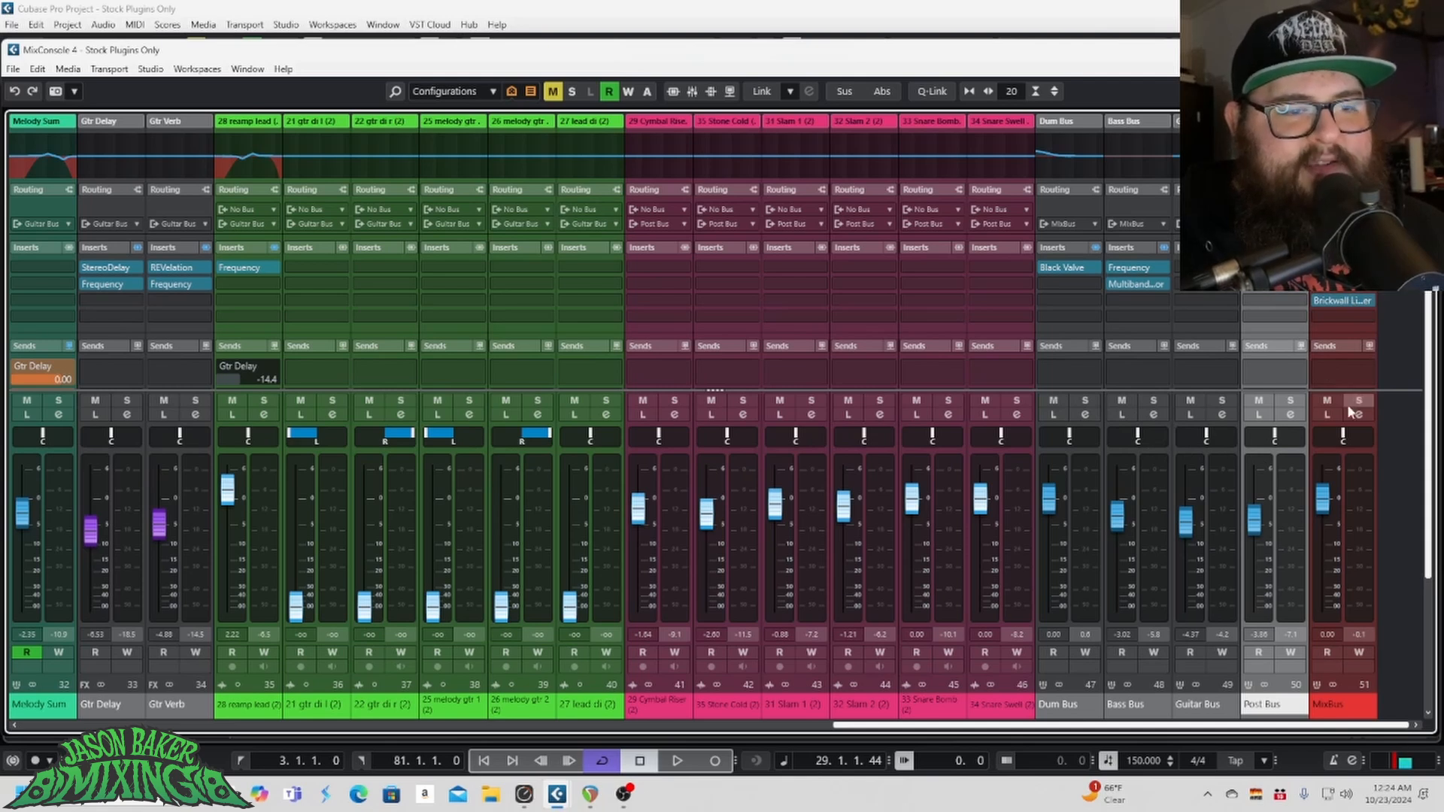
Step: Open the MixBus channel settings and inspect its Equalizer and Channel Strip sections
{"action": "left_click", "coordinate": [1364, 413]}
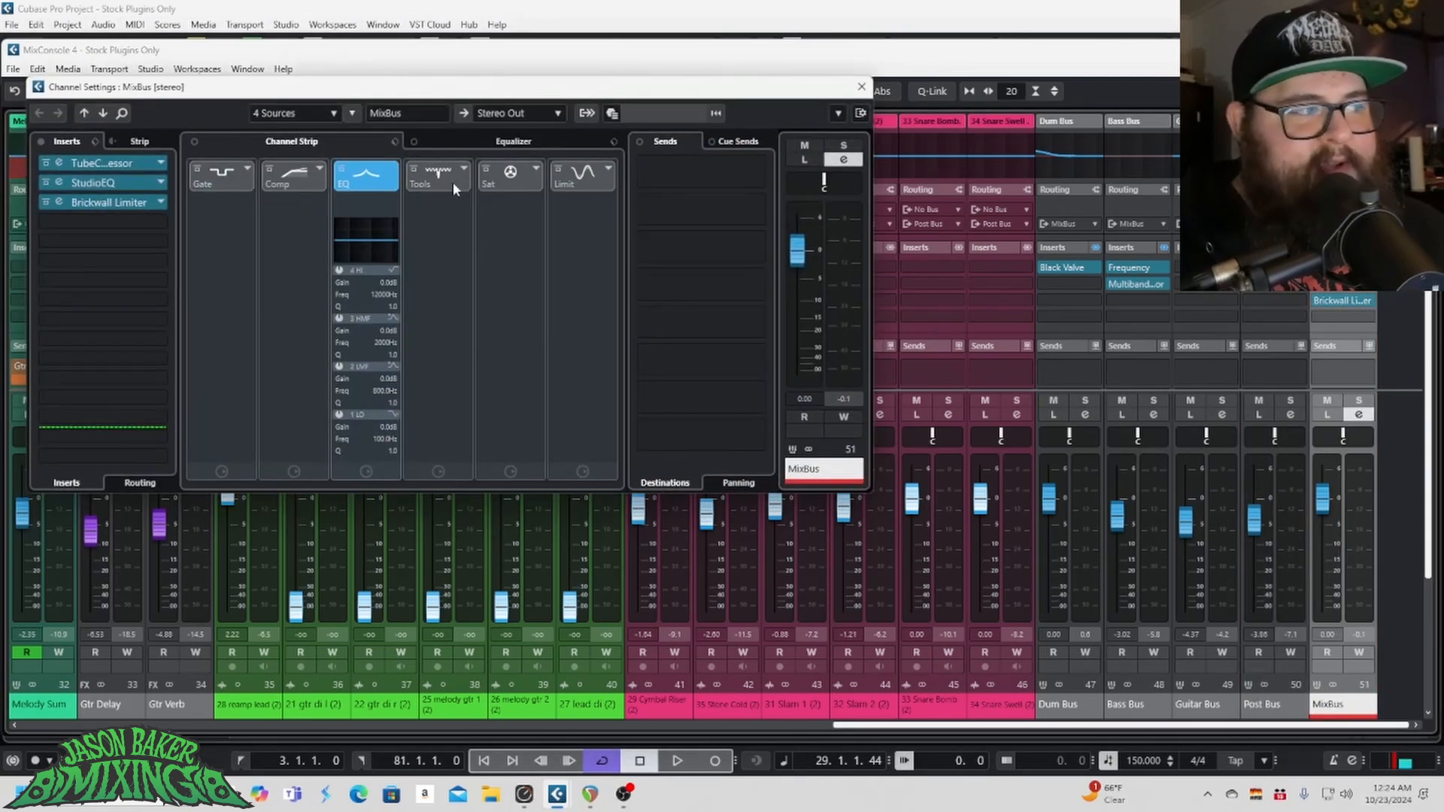
{"action": "left_click_drag", "start_coordinate": [395, 93], "coordinate": [547, 102]}
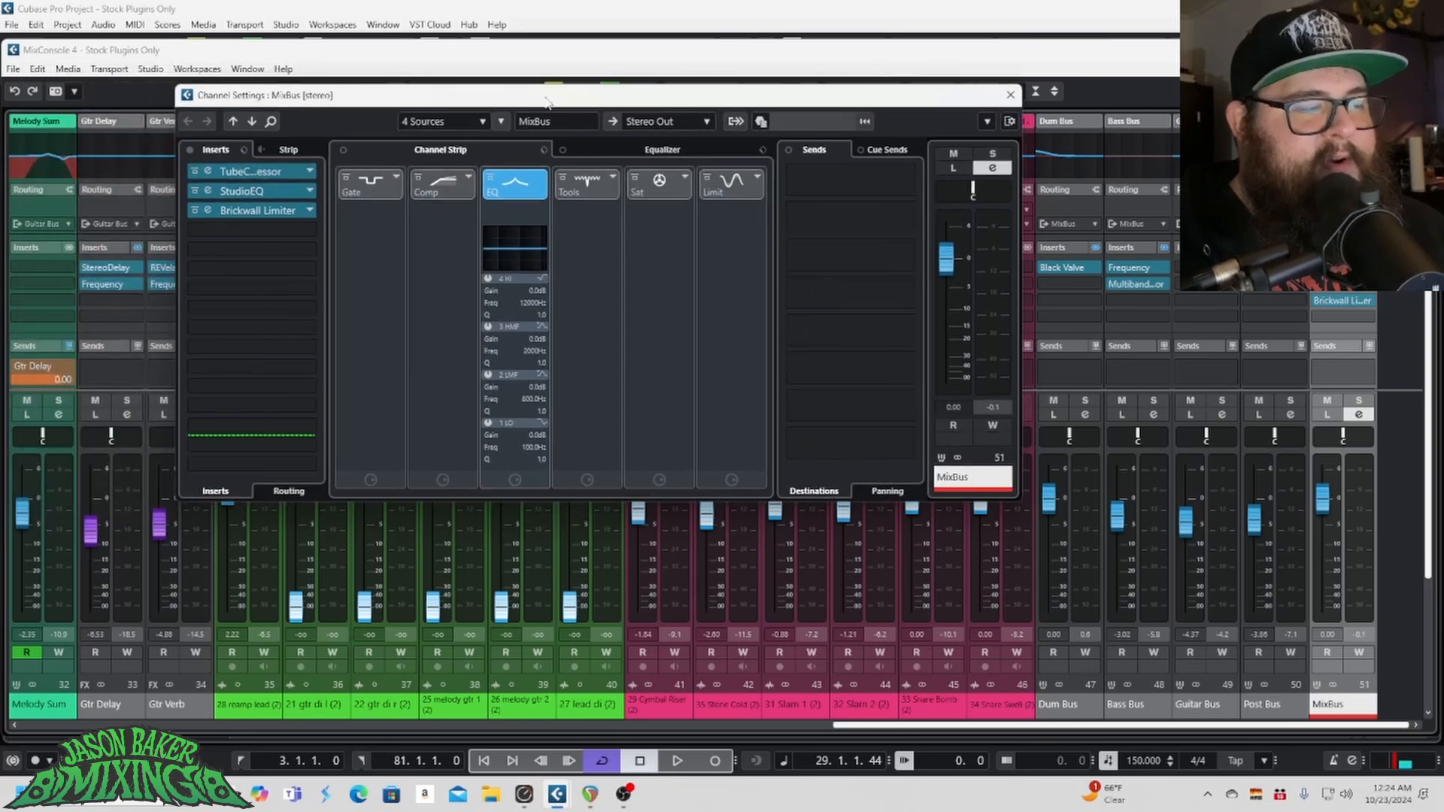
{"action": "left_click", "coordinate": [626, 144]}
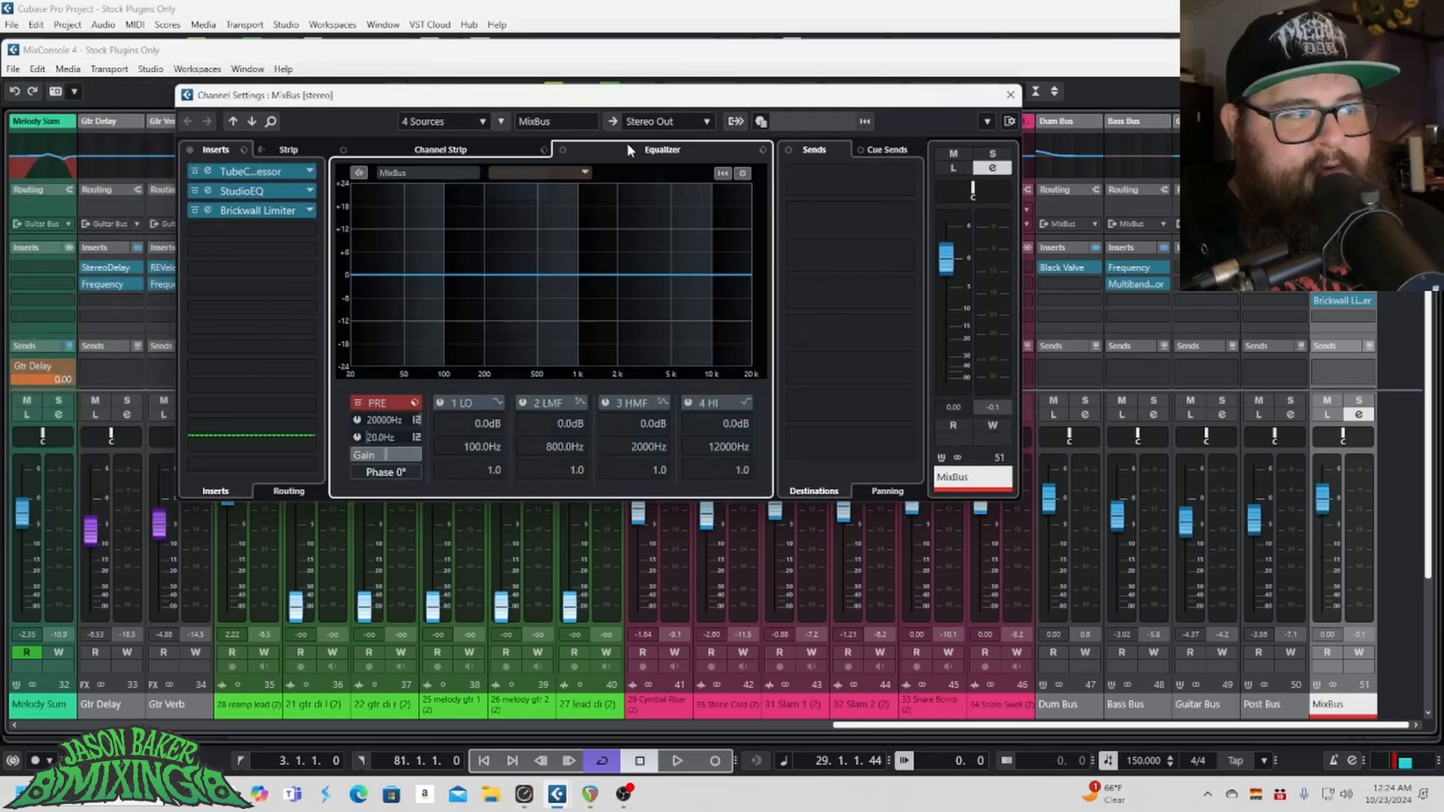
{"action": "left_click", "coordinate": [440, 147]}
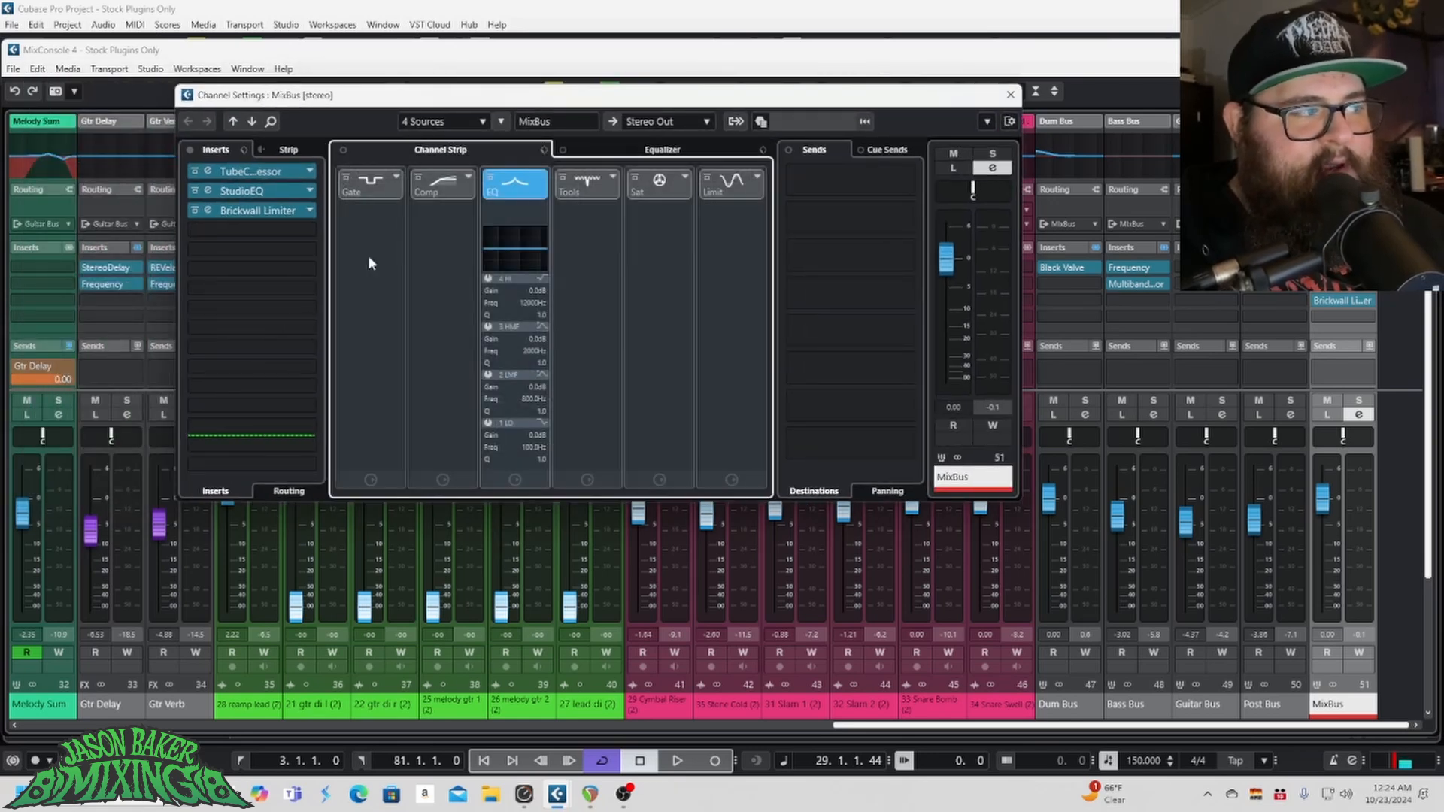
Step: Open the Tube Compressor, StudioEQ and Brickwall Limiter inserts of the MixBus for viewing
{"action": "left_click", "coordinate": [215, 170]}
{"action": "left_click_drag", "start_coordinate": [400, 115], "coordinate": [727, 76]}
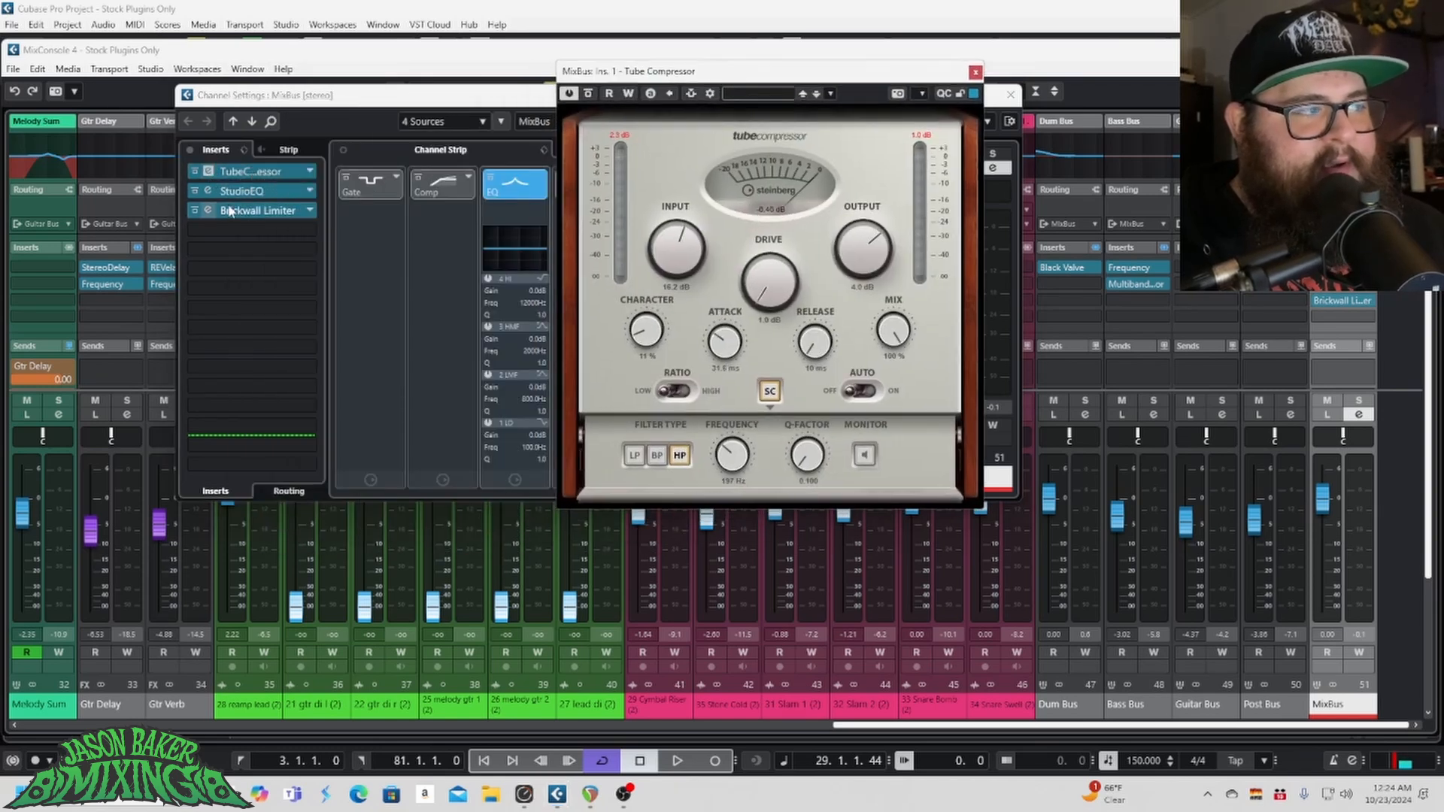
{"action": "left_click", "coordinate": [211, 192]}
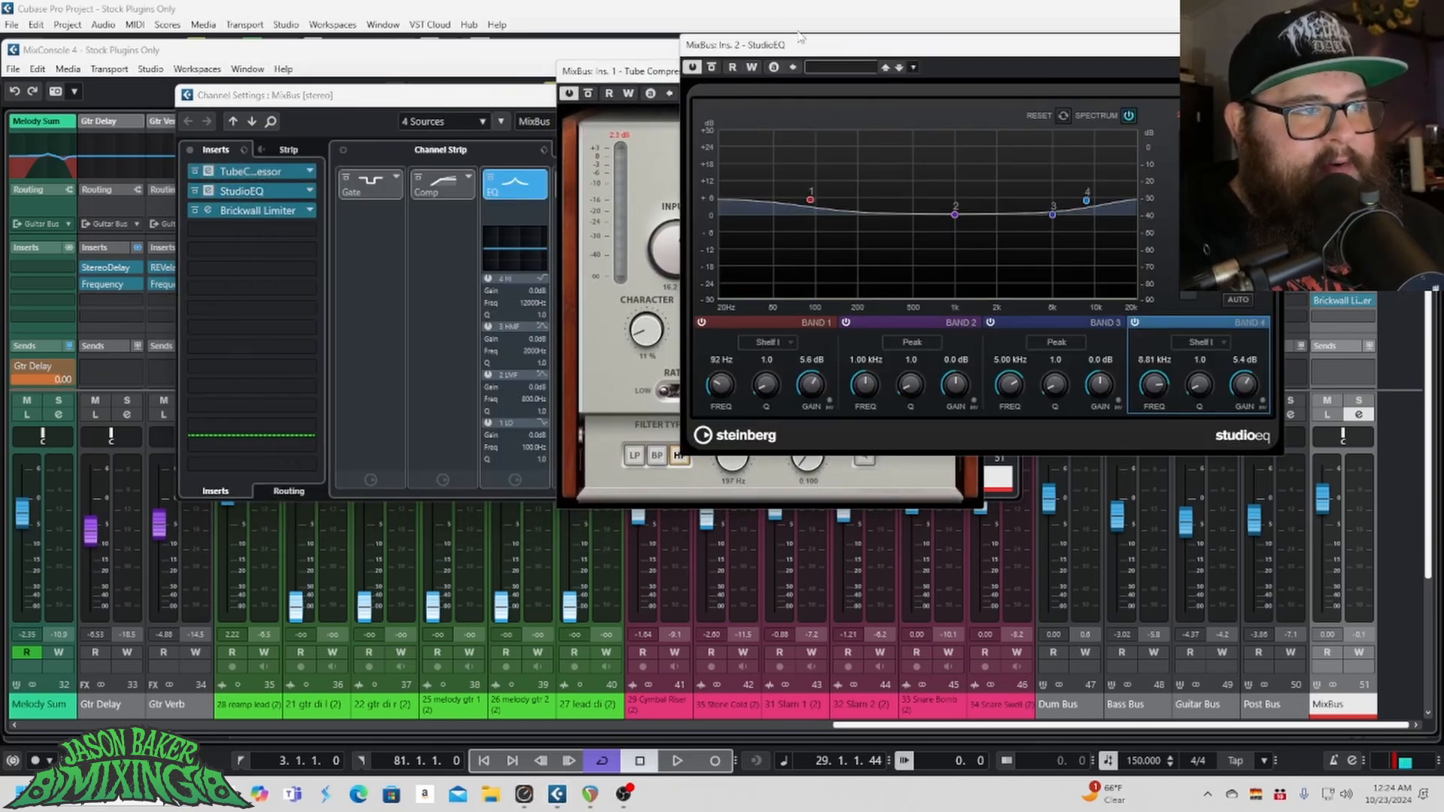
{"action": "left_click", "coordinate": [209, 212]}
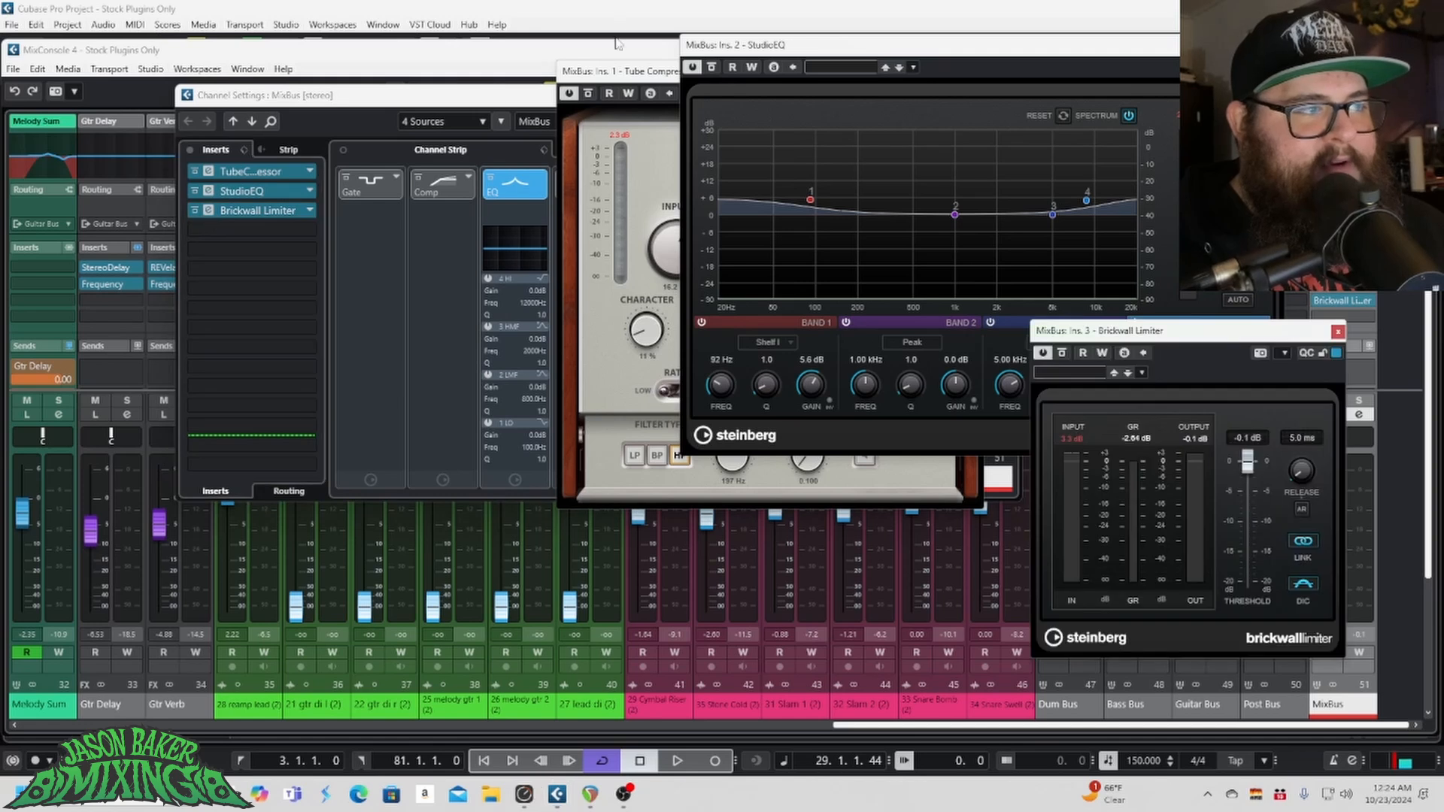
Step: Arrange the three MixBus plug-in windows so their controls can be viewed together, then close them
{"action": "left_click_drag", "start_coordinate": [650, 77], "coordinate": [143, 57]}
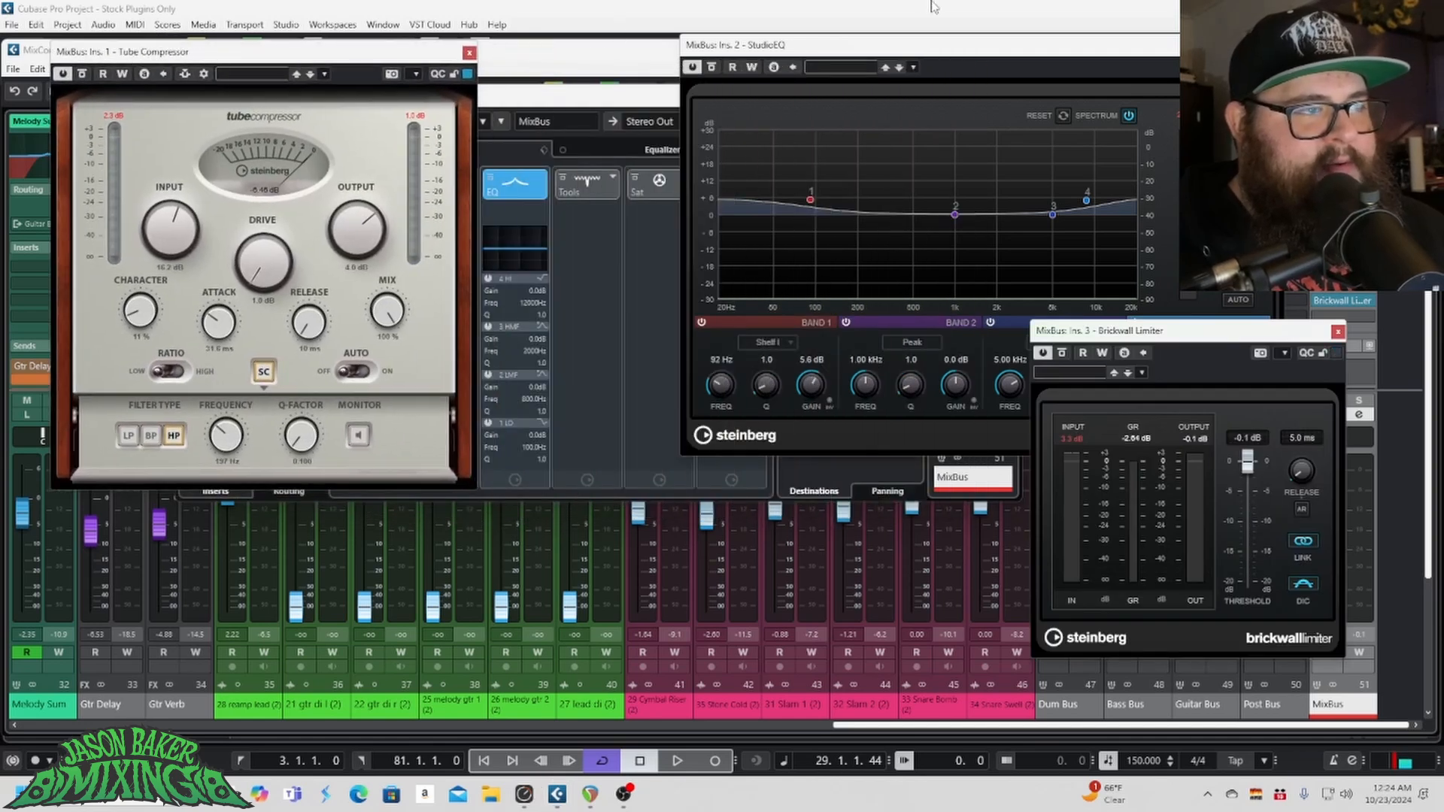
{"action": "left_click_drag", "start_coordinate": [922, 49], "coordinate": [736, 127]}
{"action": "left_click_drag", "start_coordinate": [1208, 347], "coordinate": [1035, 465]}
{"action": "left_click_drag", "start_coordinate": [258, 58], "coordinate": [201, 21]}
{"action": "left_click_drag", "start_coordinate": [717, 132], "coordinate": [676, 131]}
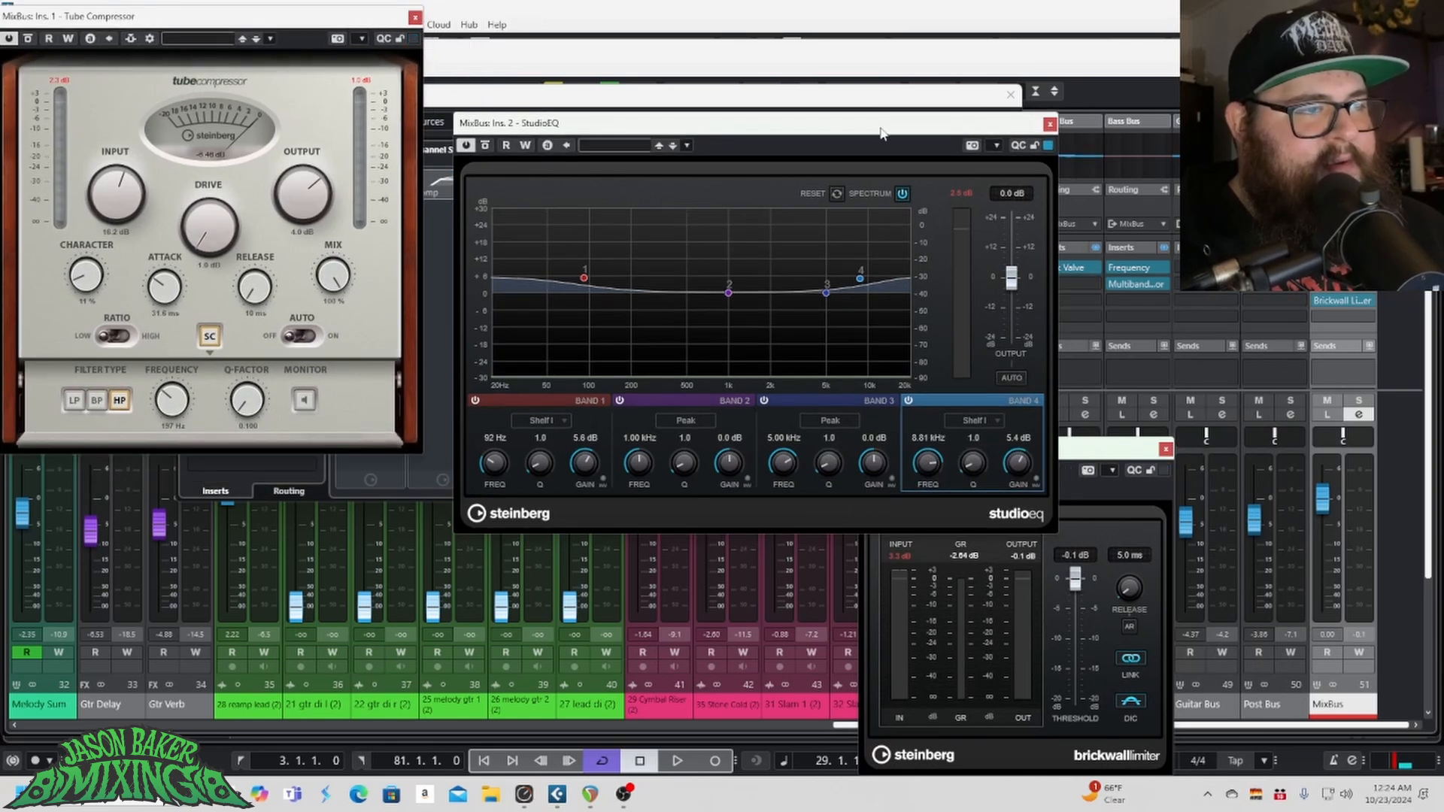
{"action": "left_click_drag", "start_coordinate": [1109, 447], "coordinate": [720, 433]}
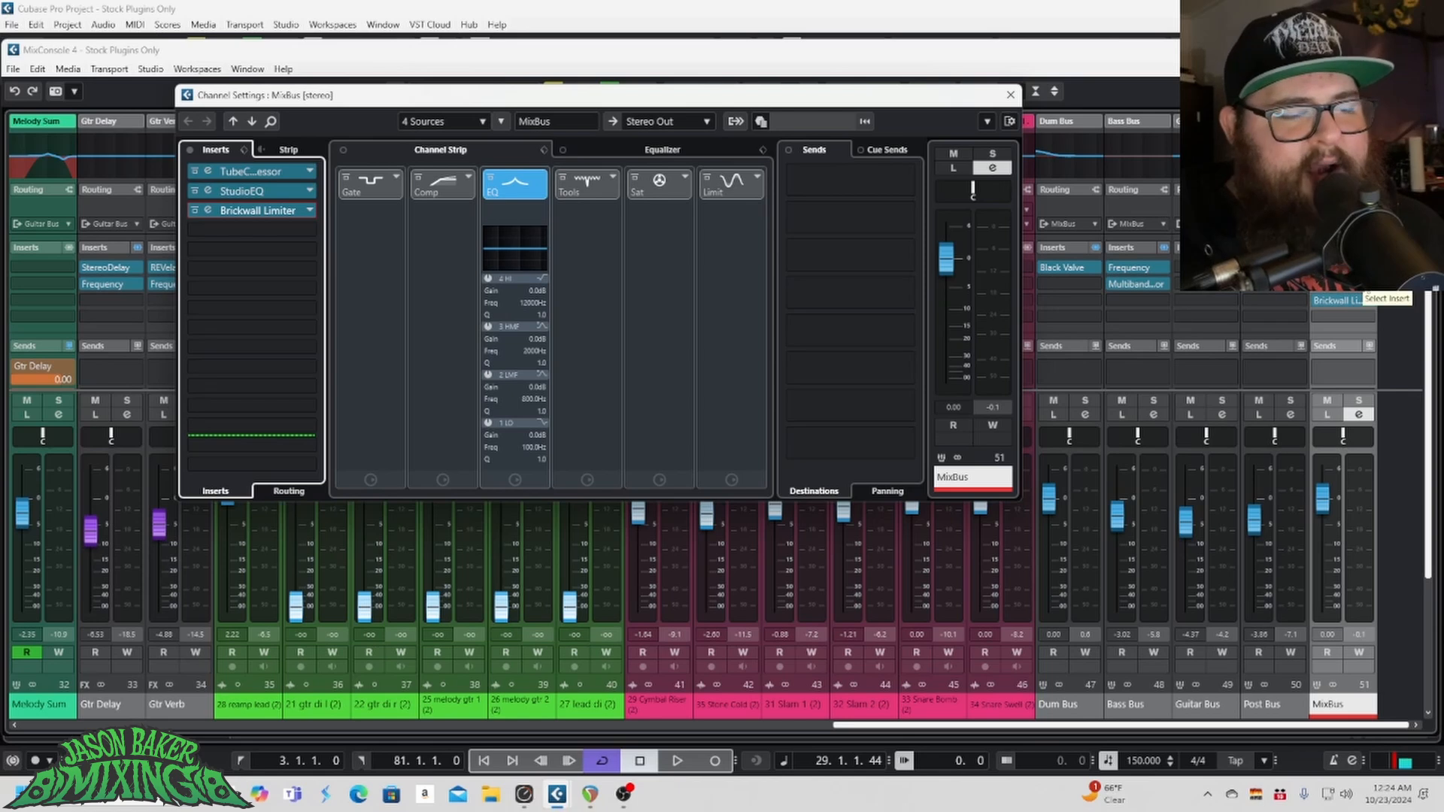
Step: Start playback and bypass all three inserts on the MixBus
{"action": "key", "text": "space"}
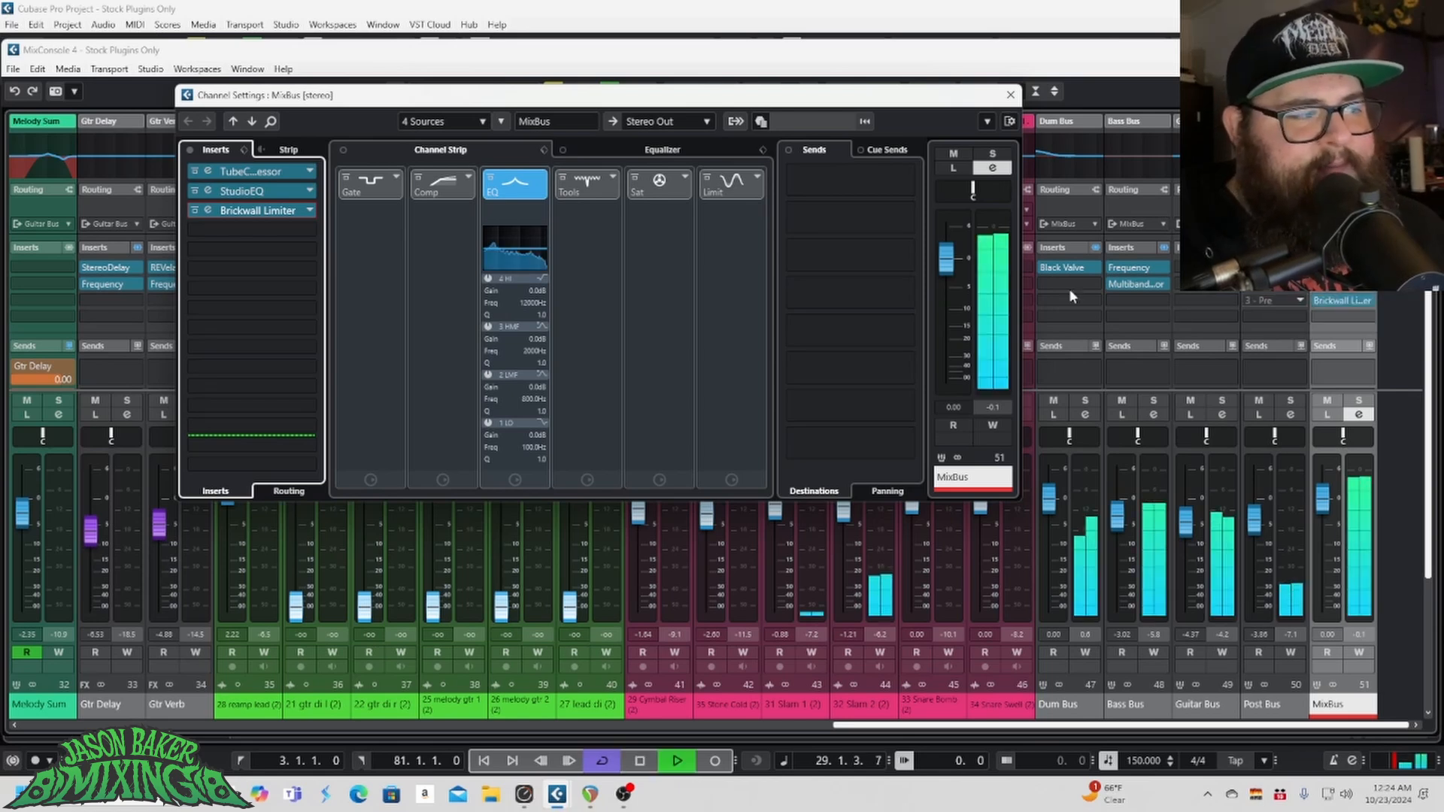
{"action": "left_click", "coordinate": [191, 210]}
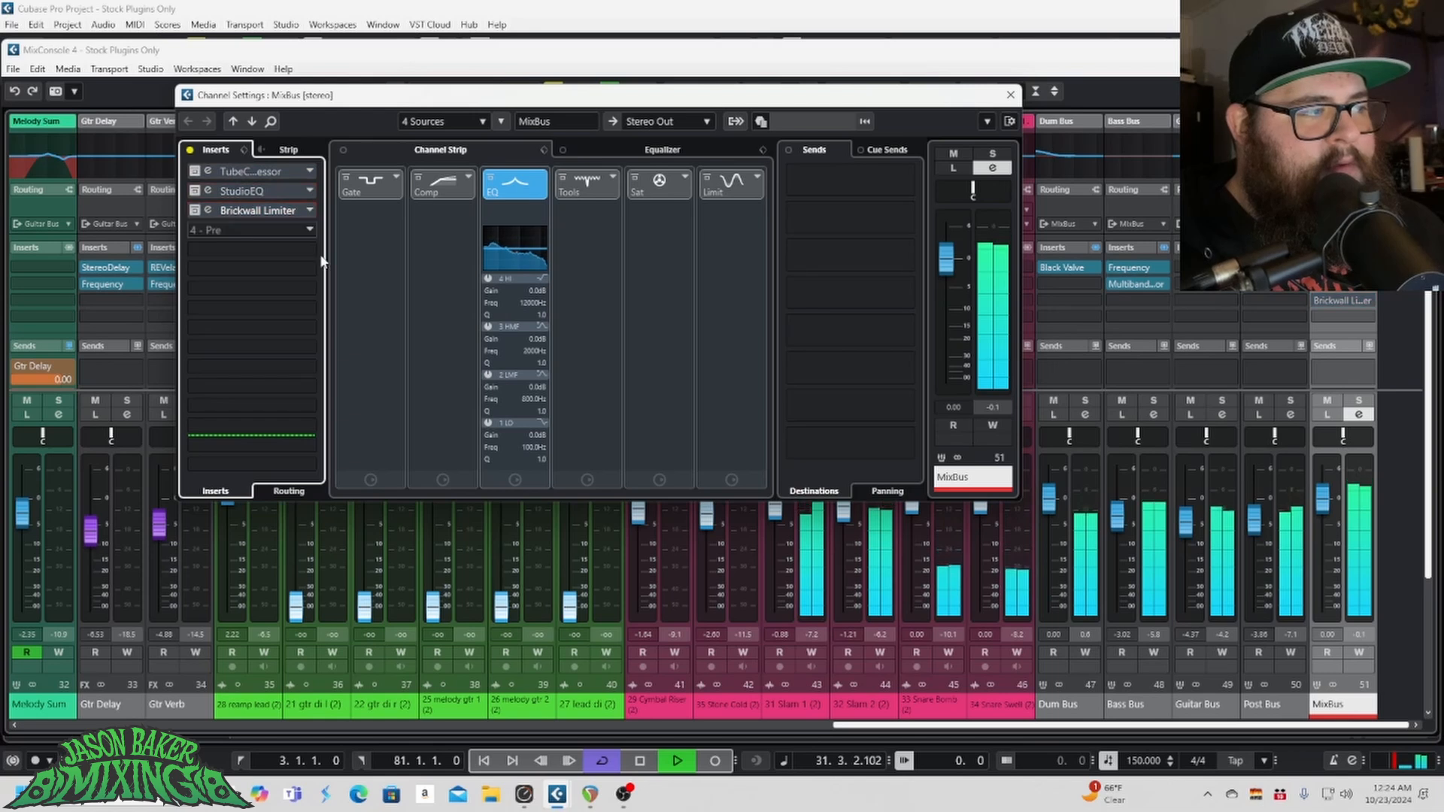
Step: Open the MixBus Tube Compressor, turn off its bypass and audition its effect during playback
{"action": "left_click", "coordinate": [209, 170]}
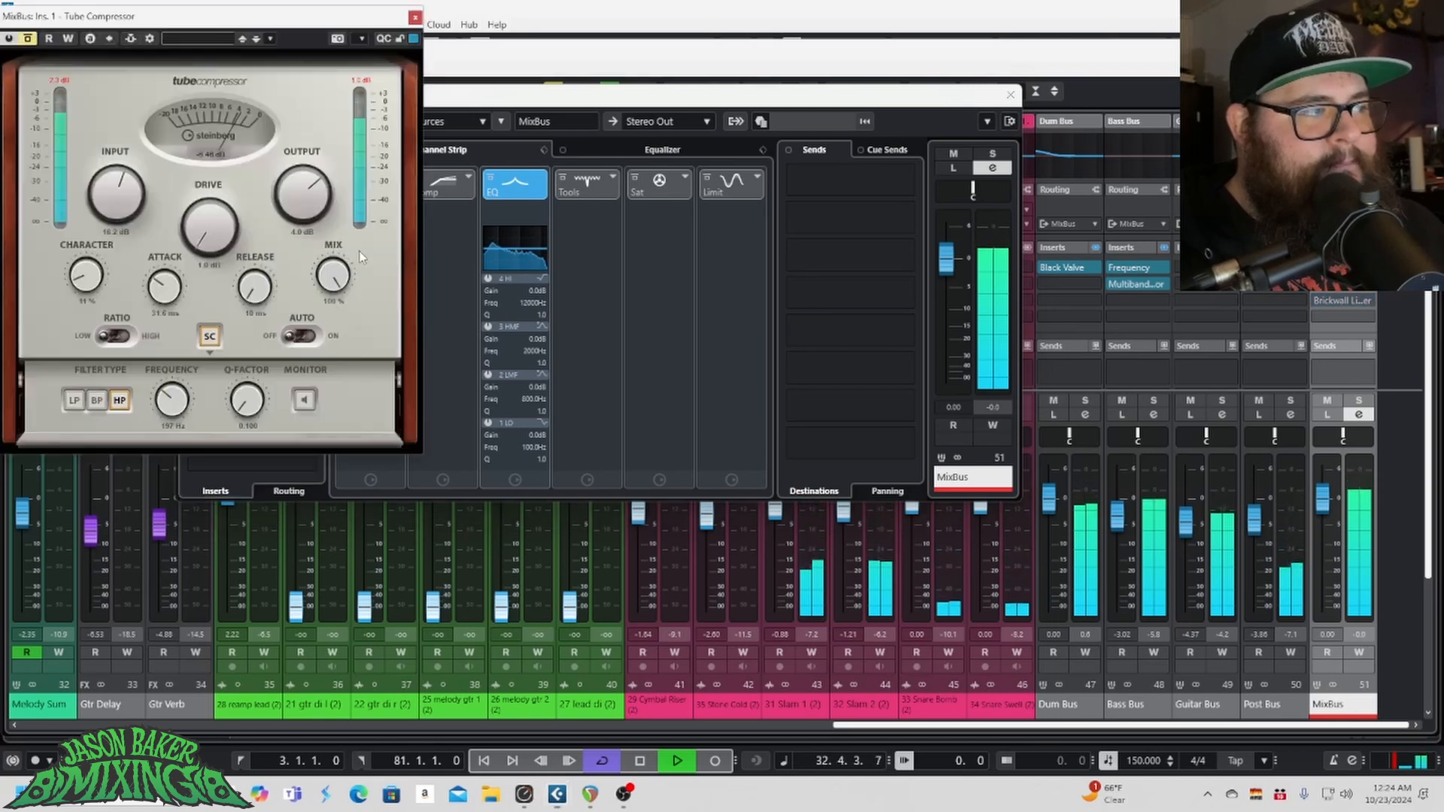
{"action": "left_click_drag", "start_coordinate": [176, 10], "coordinate": [422, 78]}
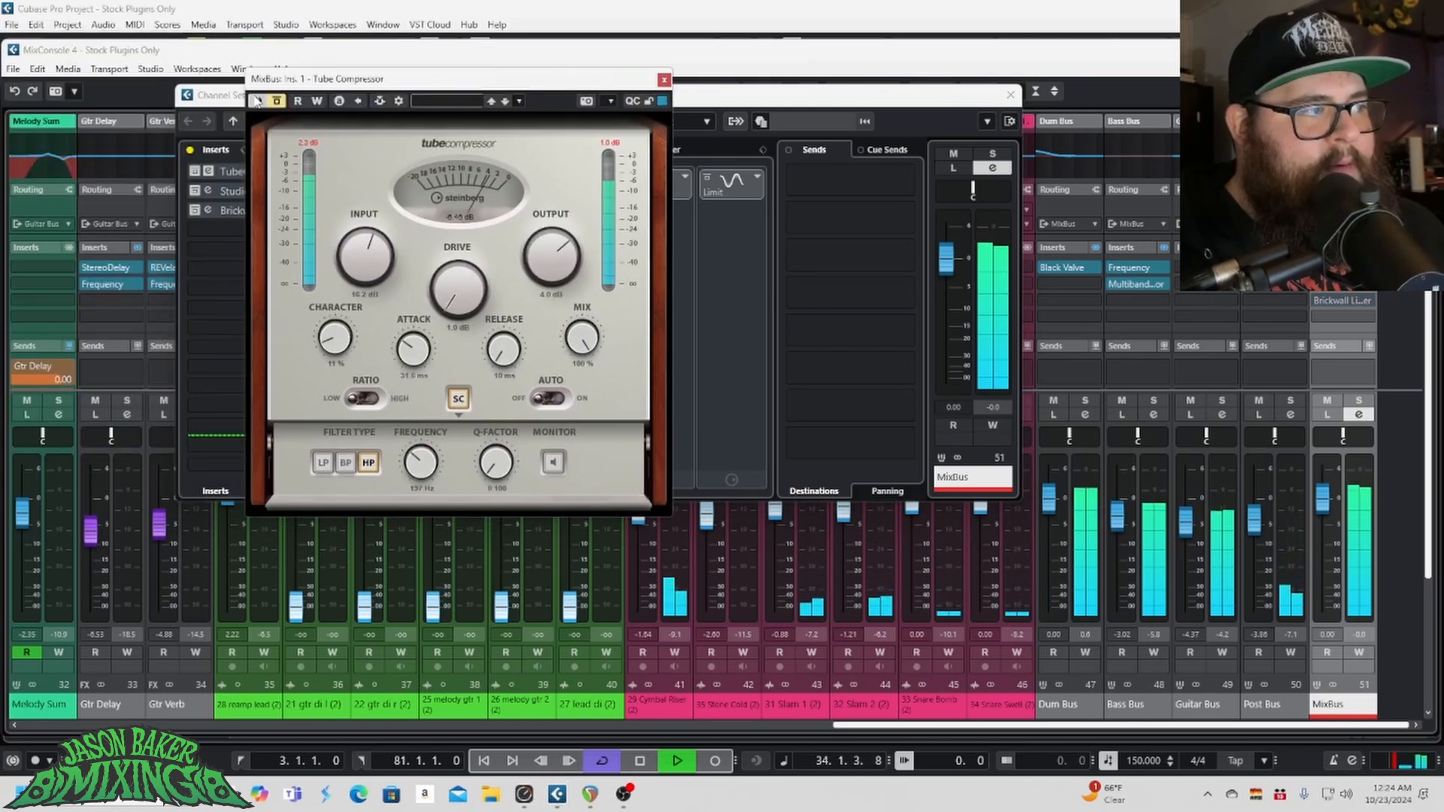
{"action": "left_click", "coordinate": [276, 100]}
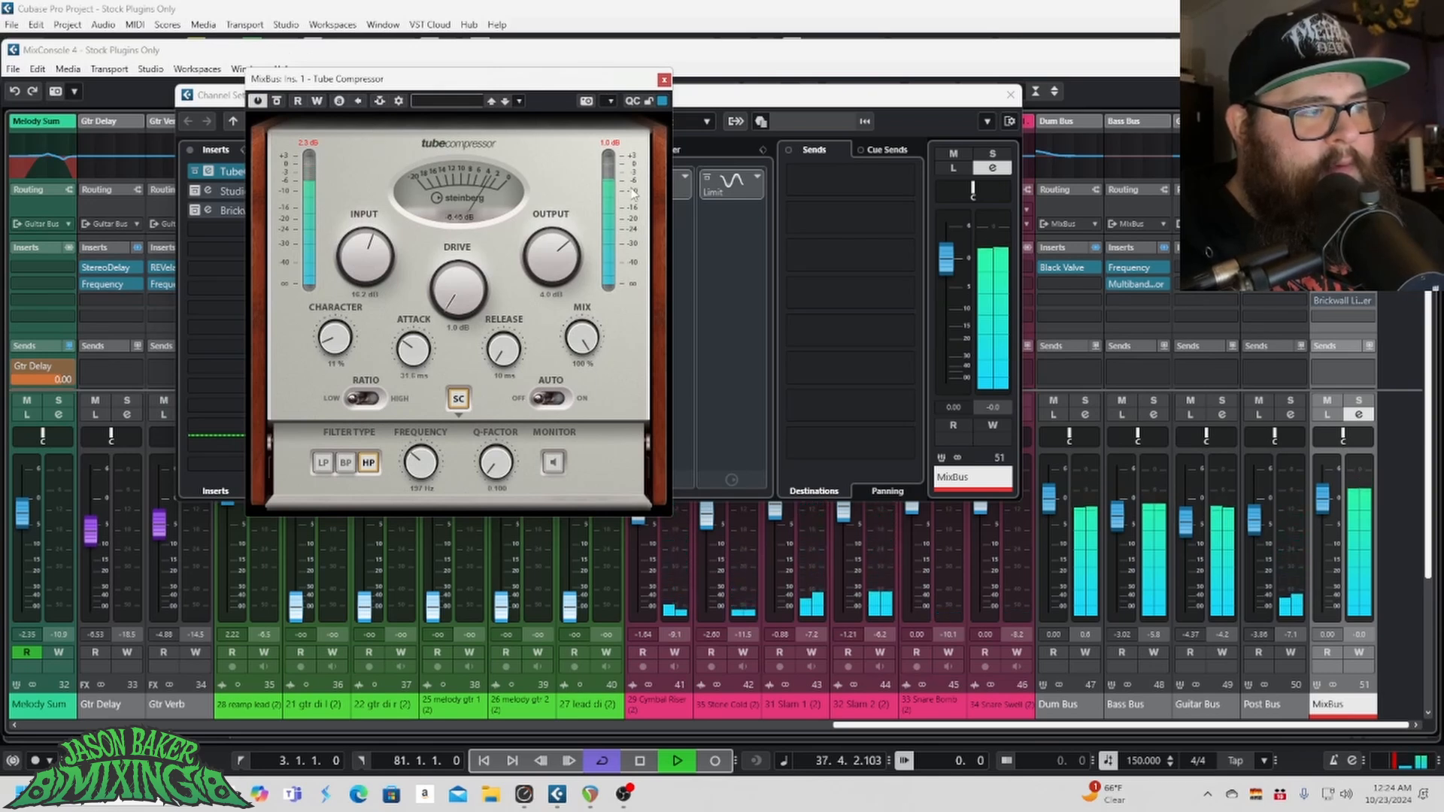
{"action": "key", "text": "space"}
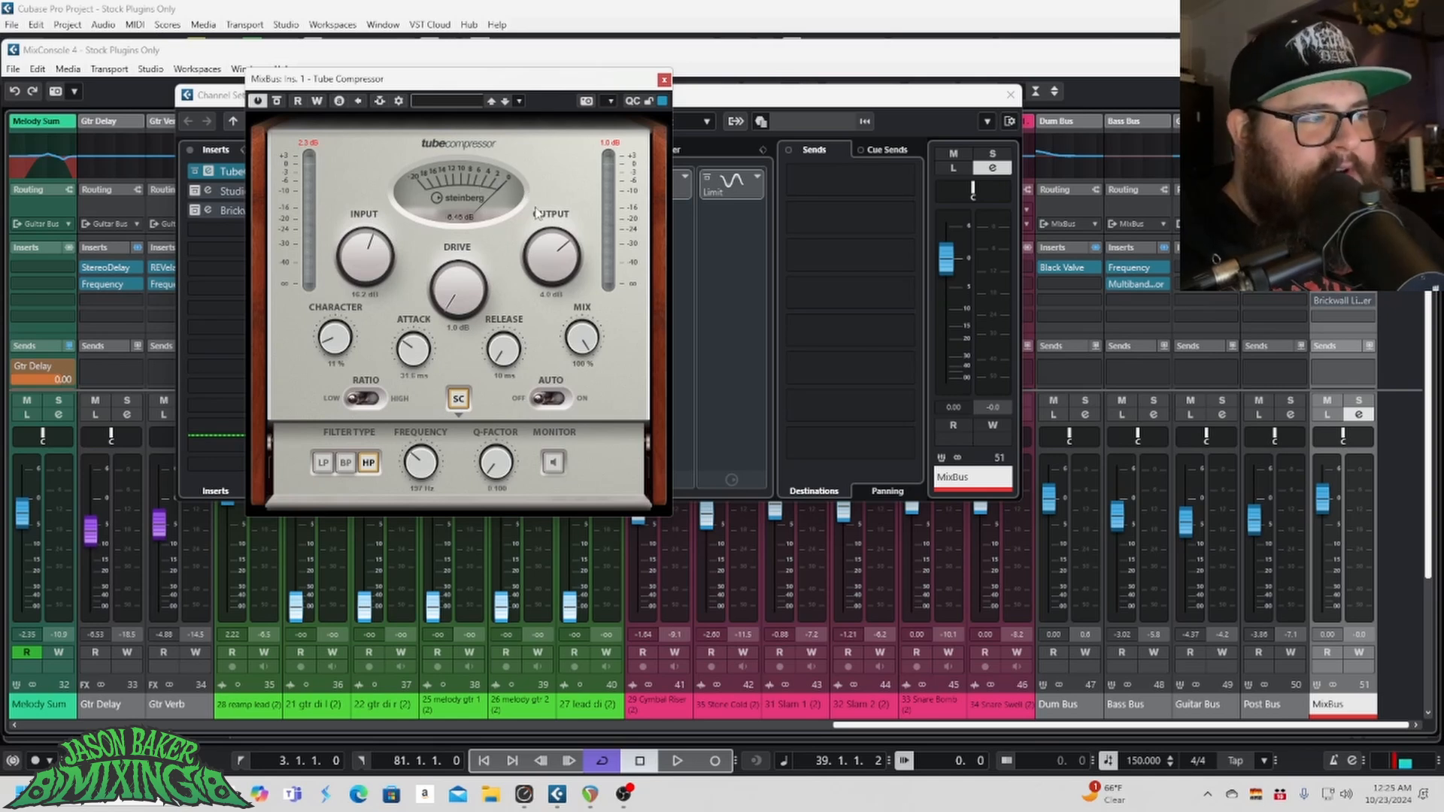
{"action": "key", "text": "space"}
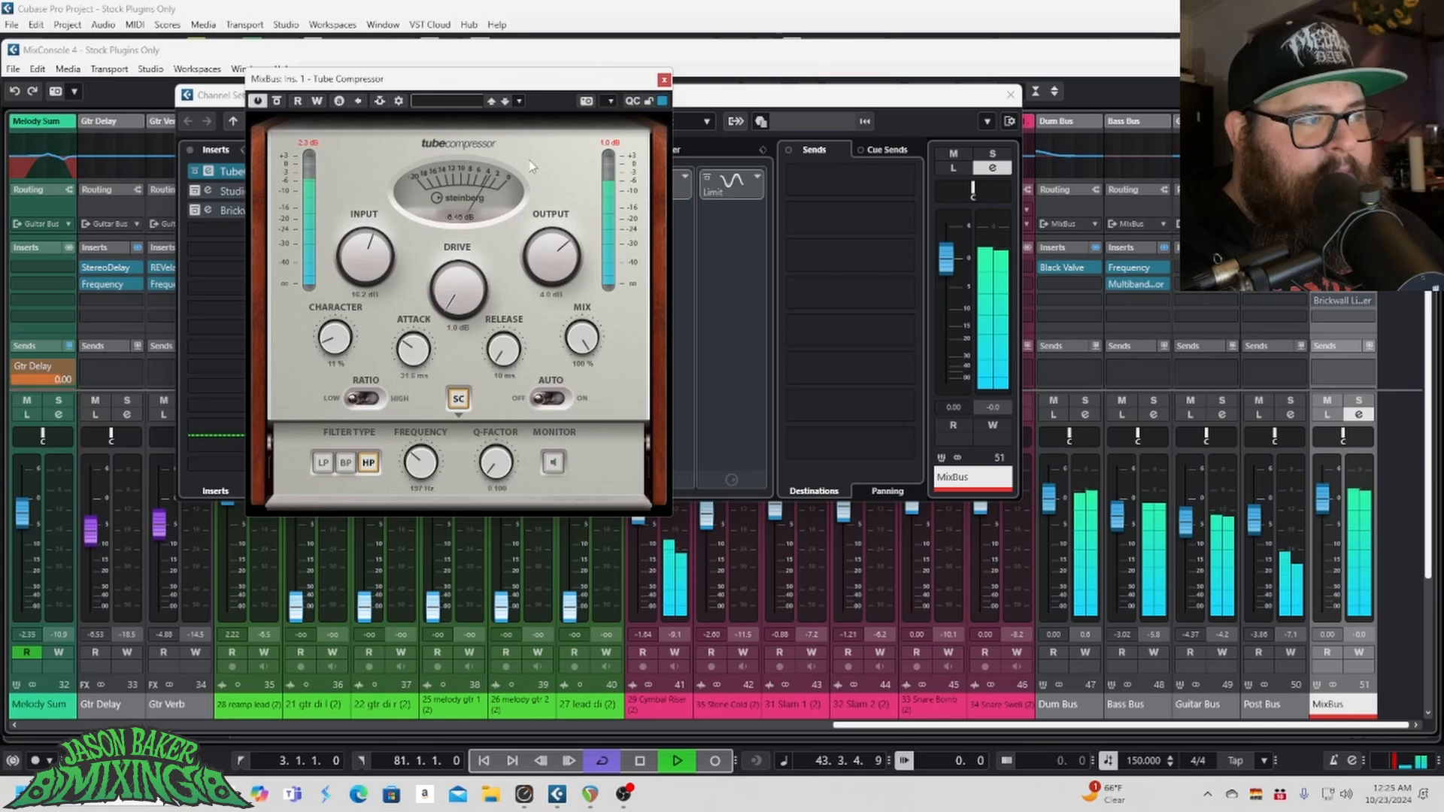
{"action": "key", "text": "space"}
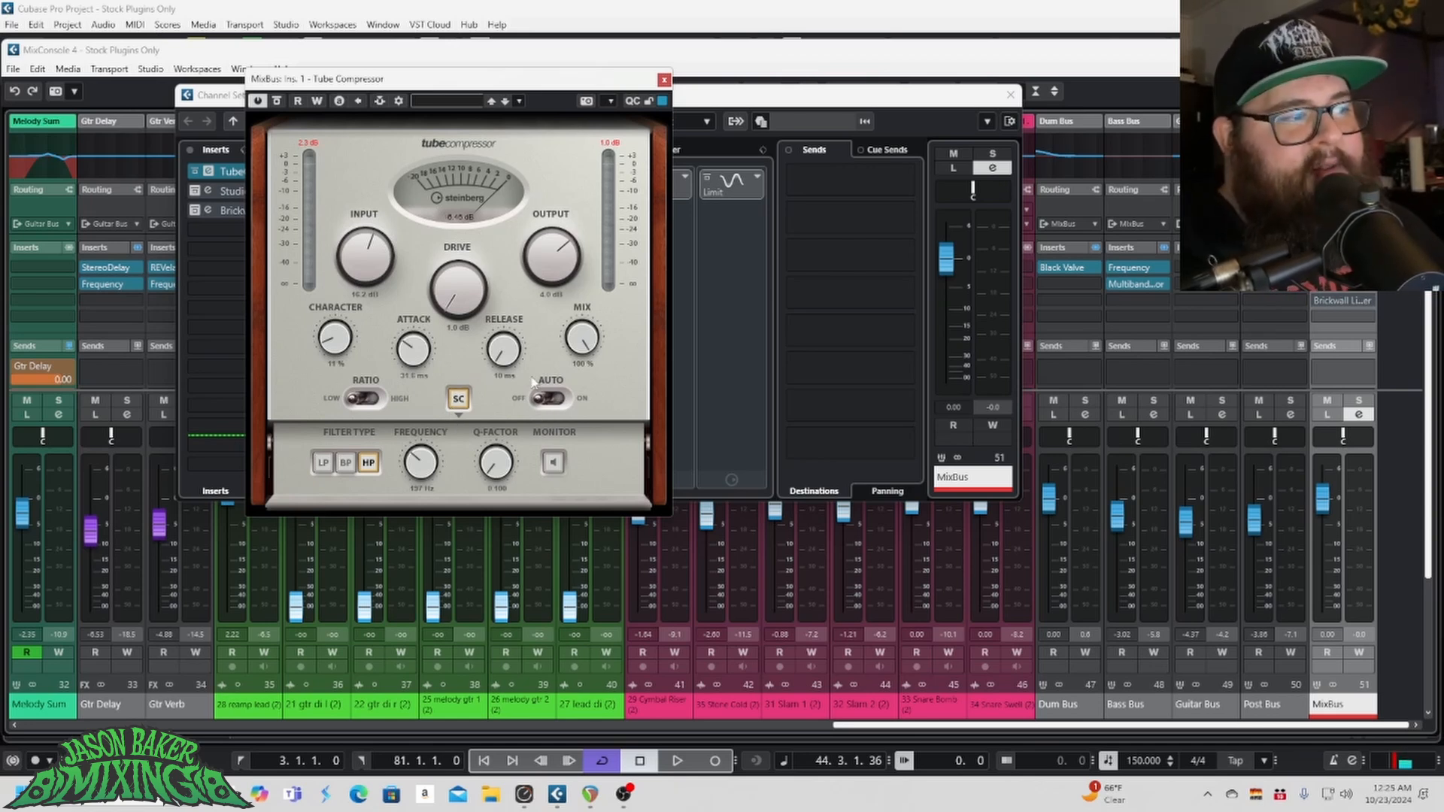
Step: Close the Tube Compressor and open the StudioEQ on the MixBus's second insert
{"action": "left_click", "coordinate": [662, 80]}
{"action": "left_click", "coordinate": [208, 192]}
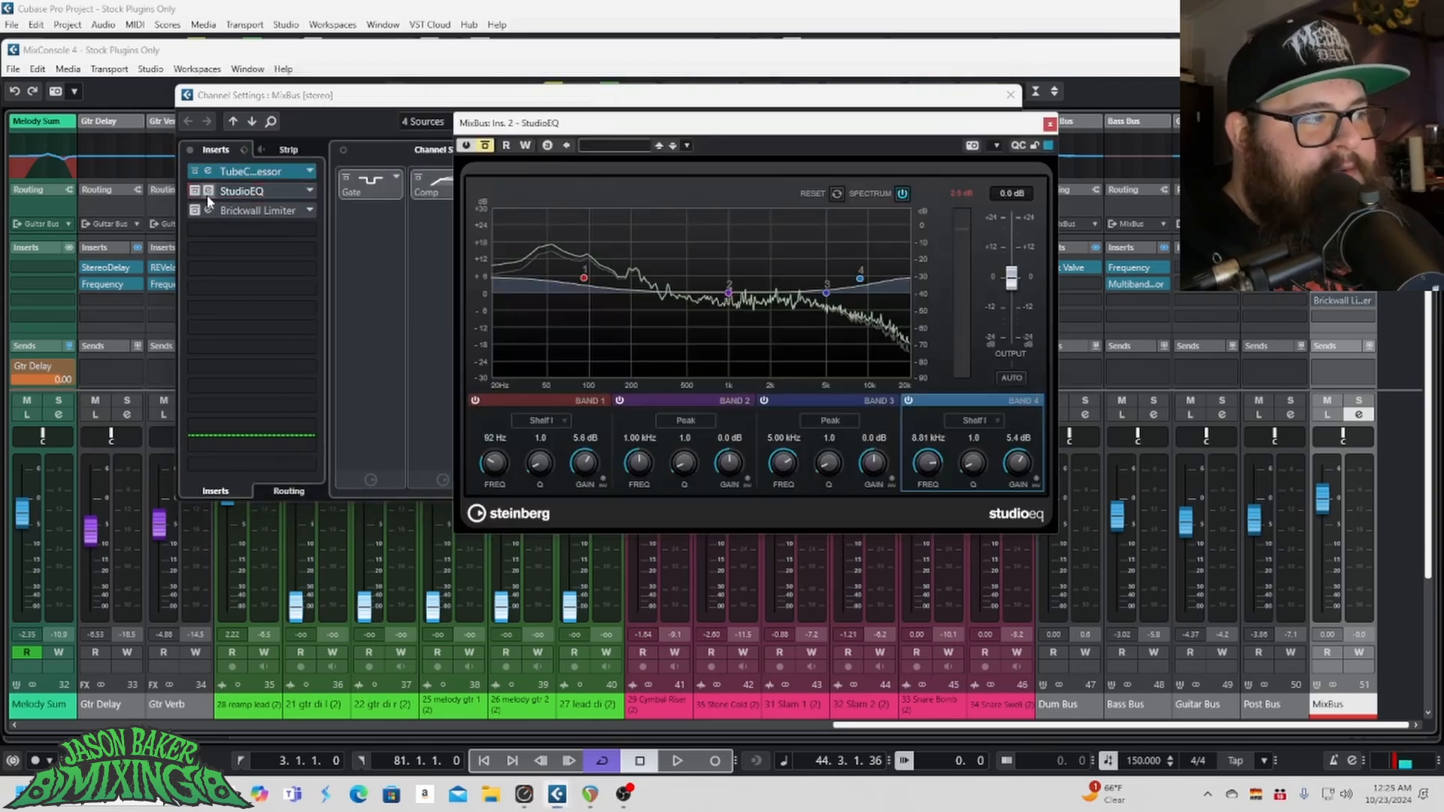
{"action": "left_click_drag", "start_coordinate": [592, 129], "coordinate": [224, 159]}
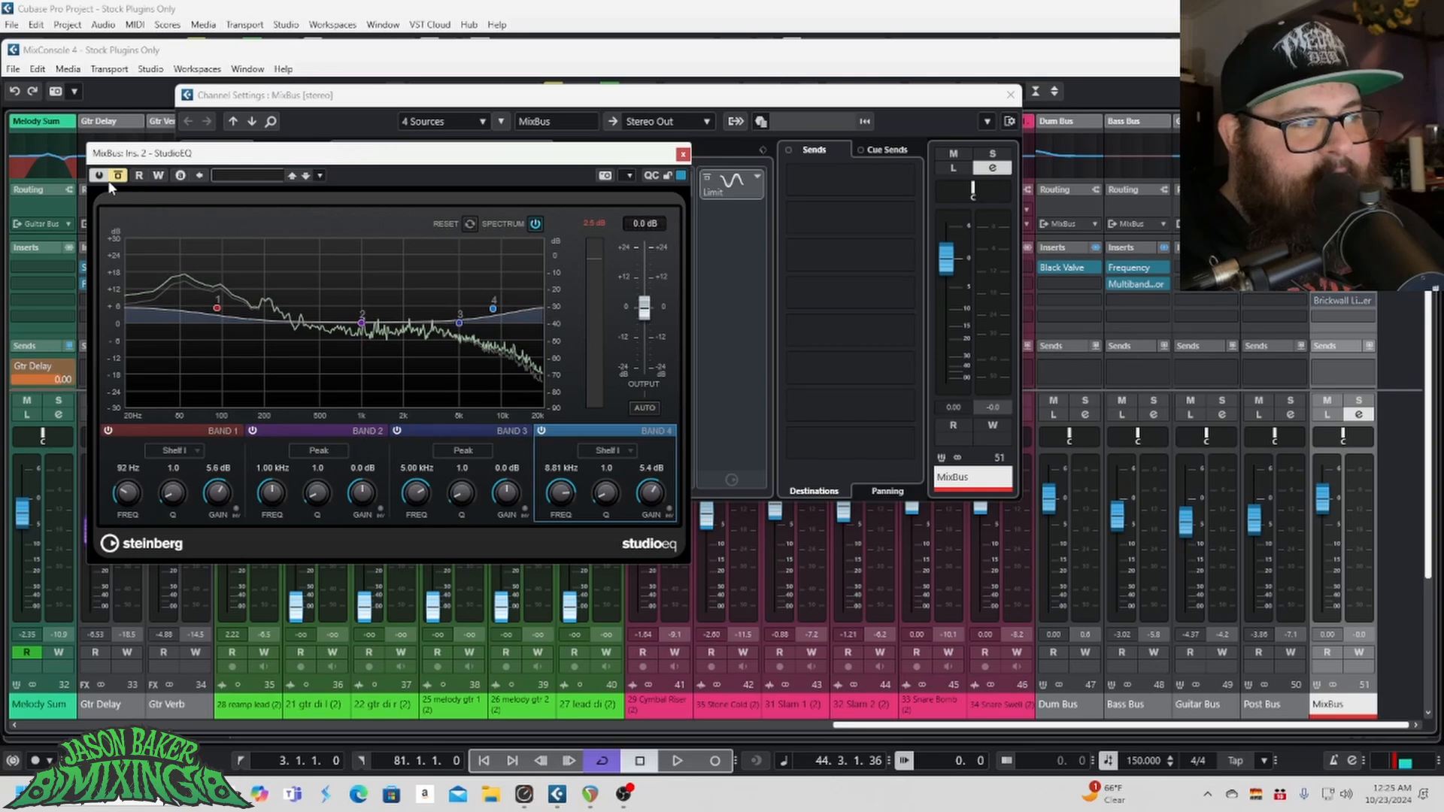
Step: Start playback, turn off the StudioEQ's bypass to audition it on the MixBus, and close its window
{"action": "key", "text": "space"}
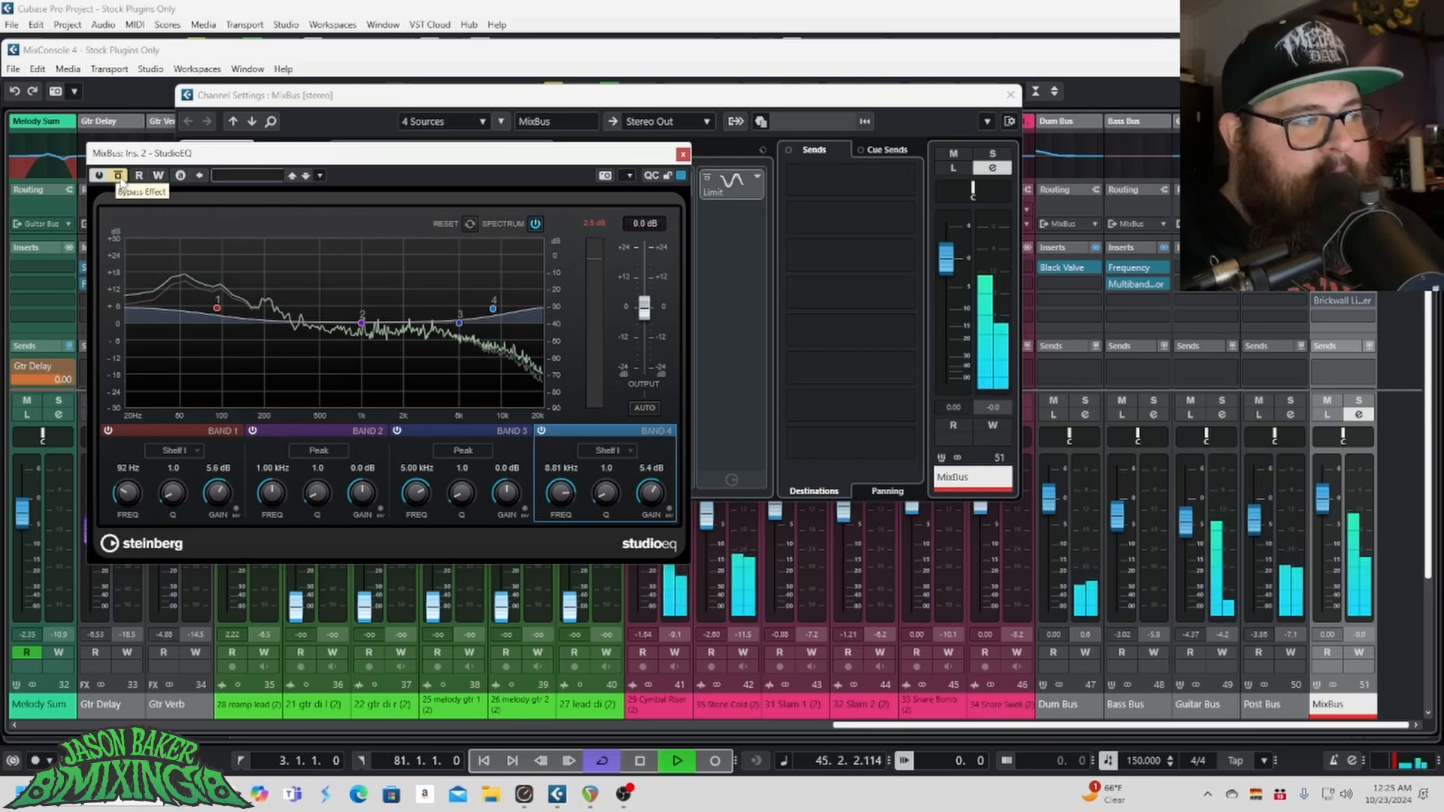
{"action": "left_click", "coordinate": [118, 176]}
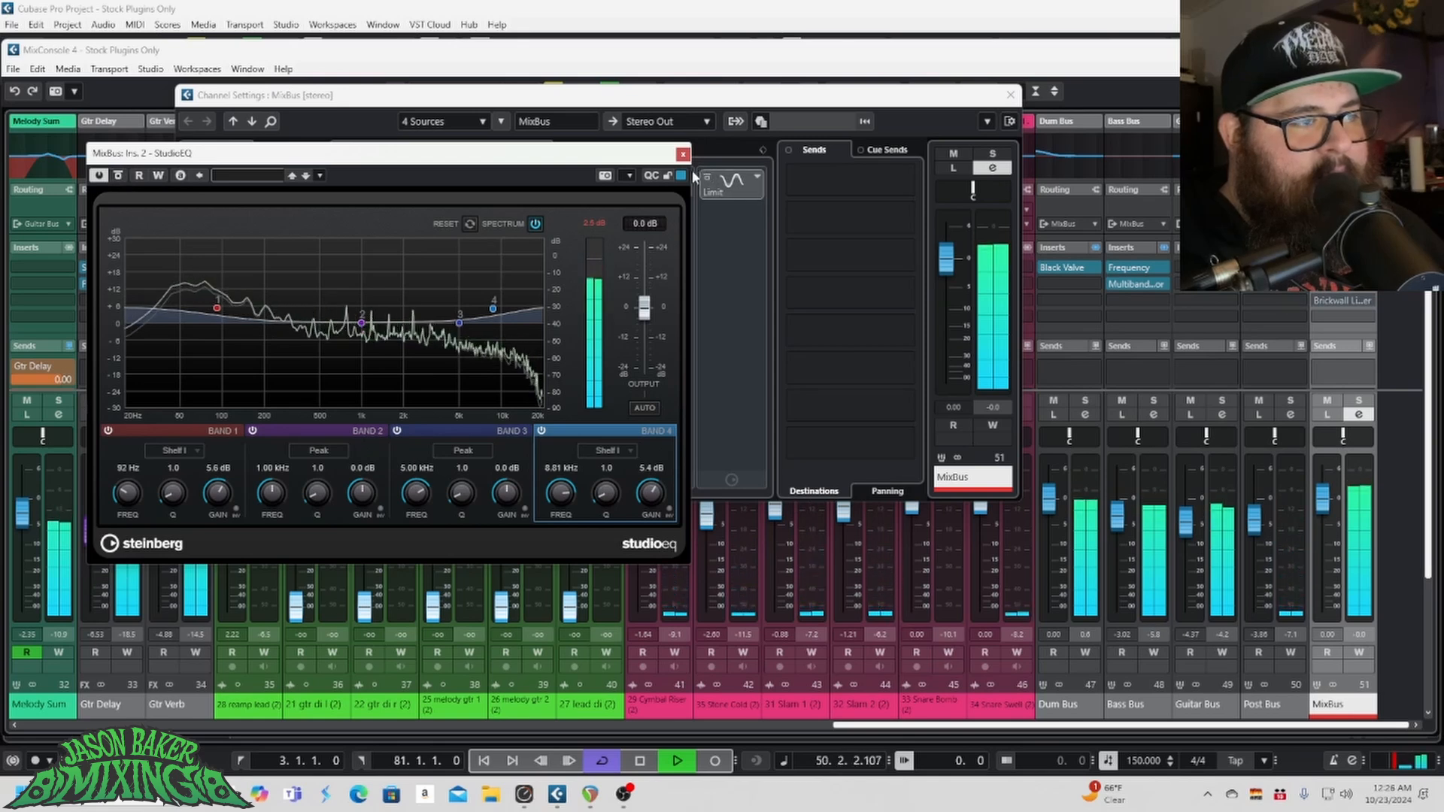
{"action": "left_click", "coordinate": [682, 153]}
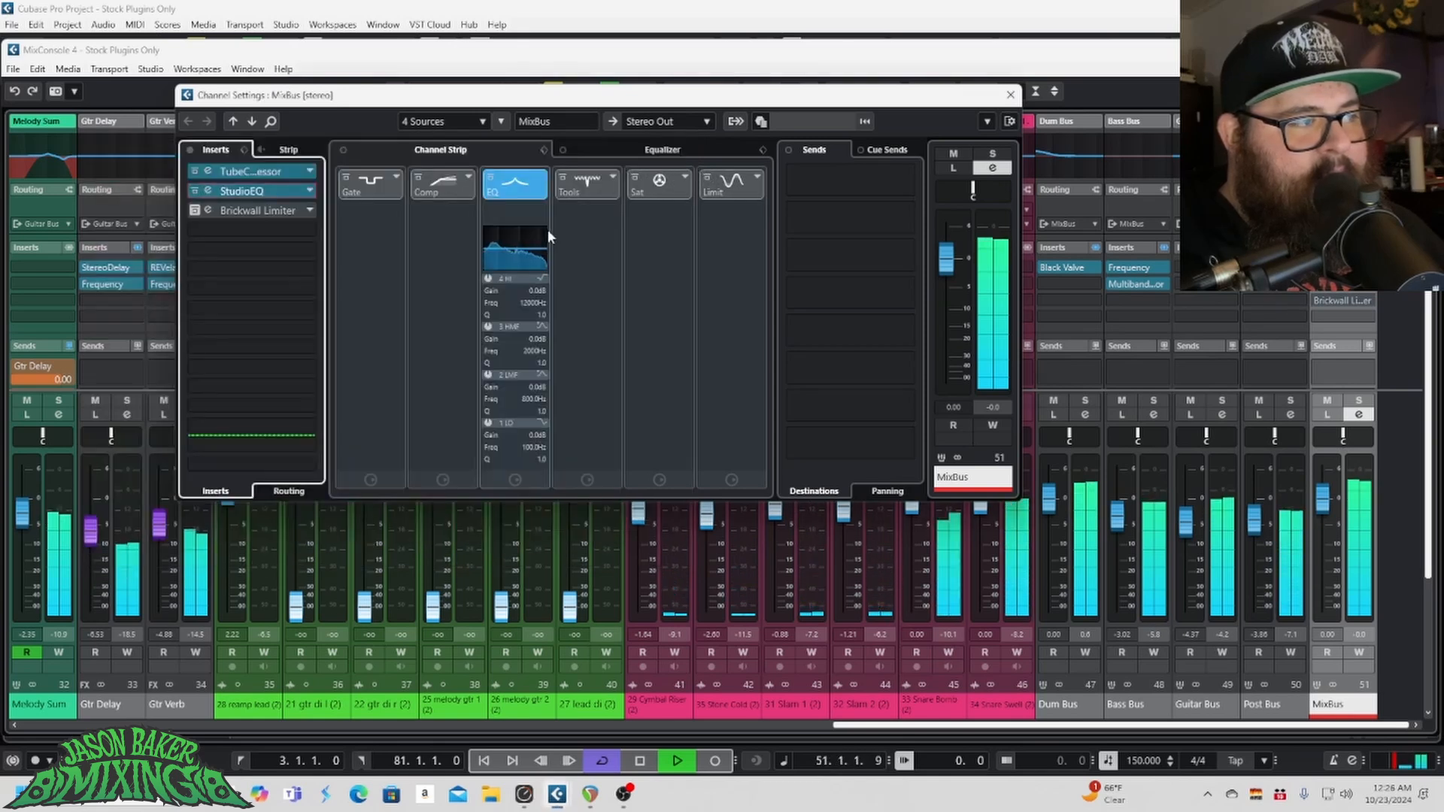
Step: Open the MixBus Brickwall Limiter, turn off its bypass and audition it during playback, then close the limiter and channel settings
{"action": "left_click", "coordinate": [209, 211]}
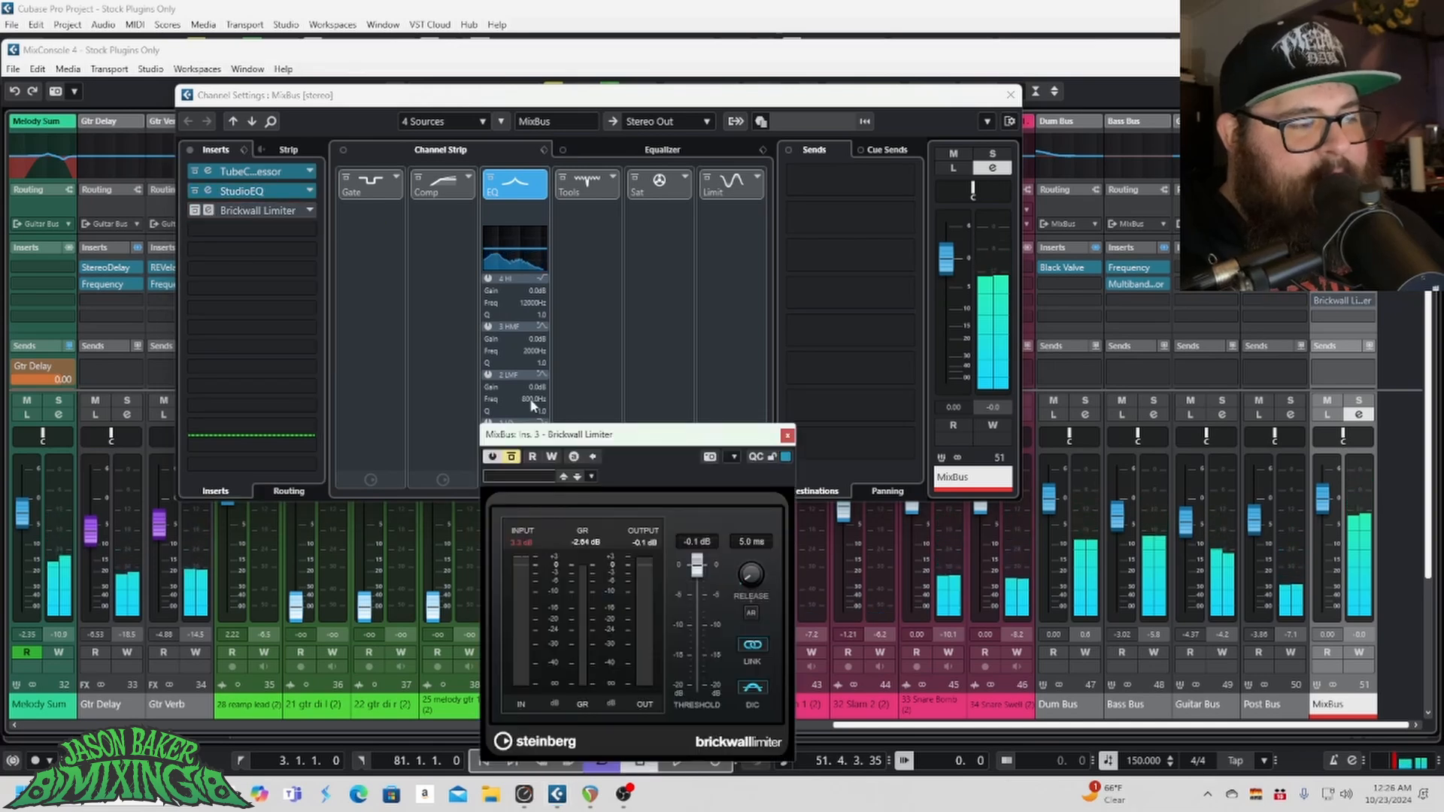
{"action": "left_click_drag", "start_coordinate": [534, 435], "coordinate": [448, 314]}
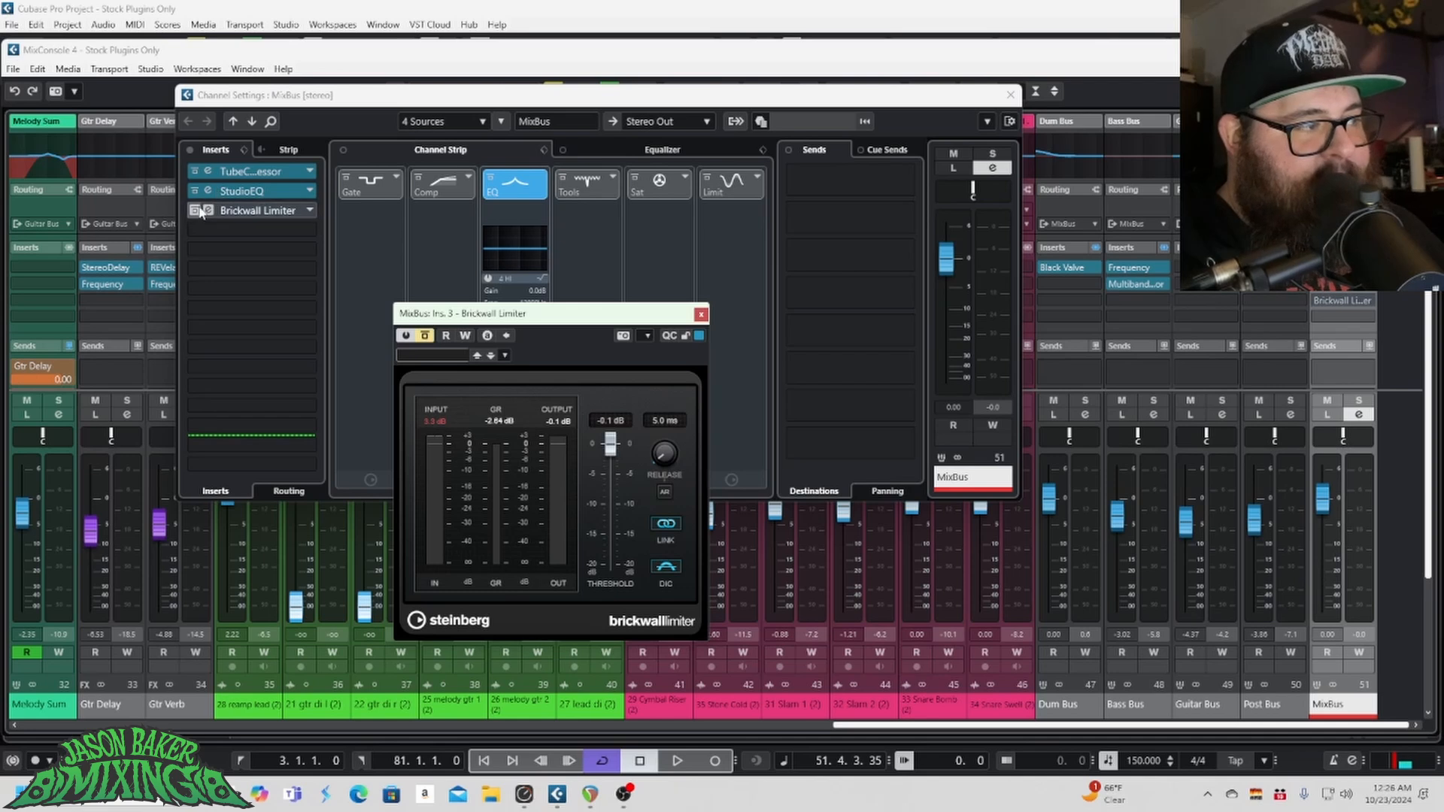
{"action": "key", "text": "space"}
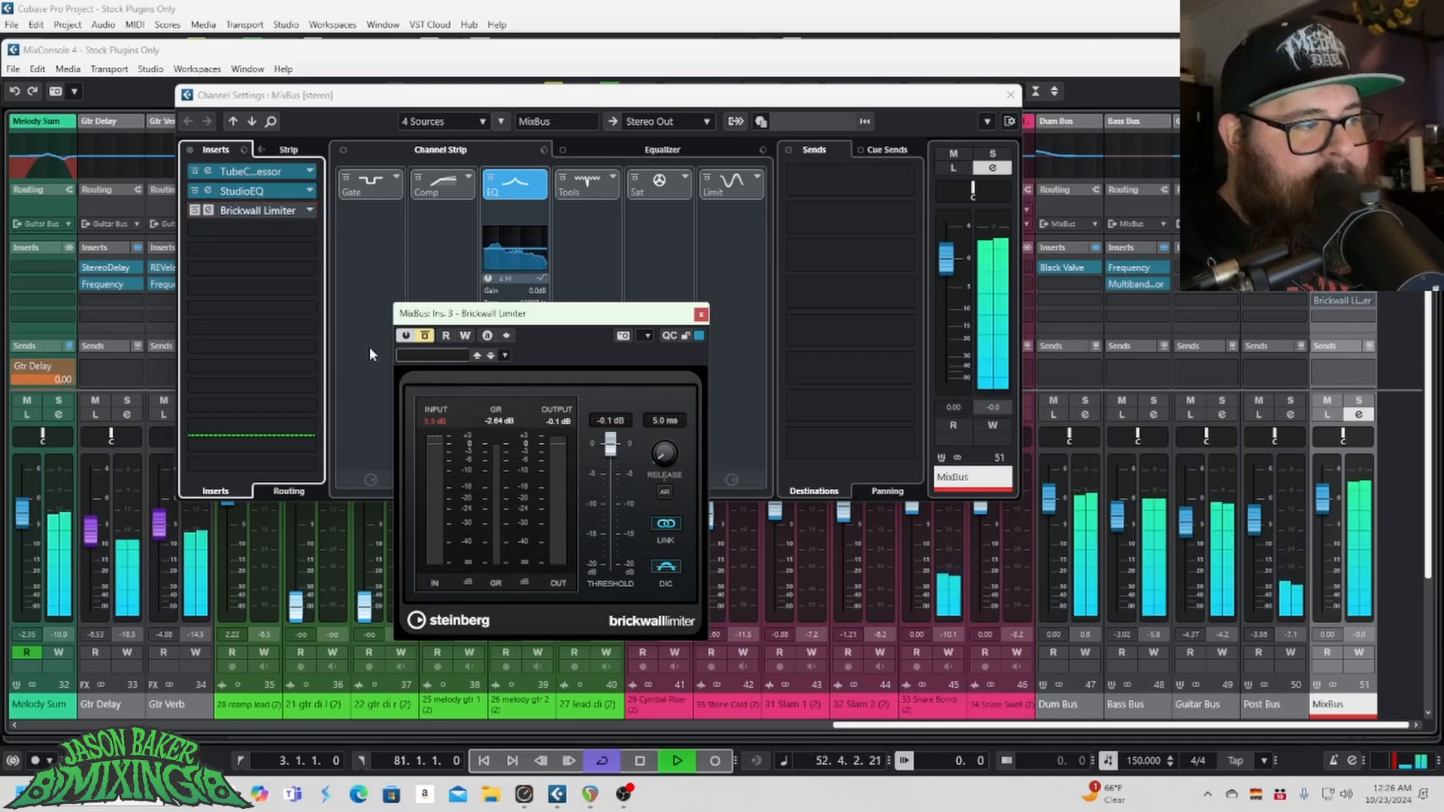
{"action": "left_click", "coordinate": [425, 336]}
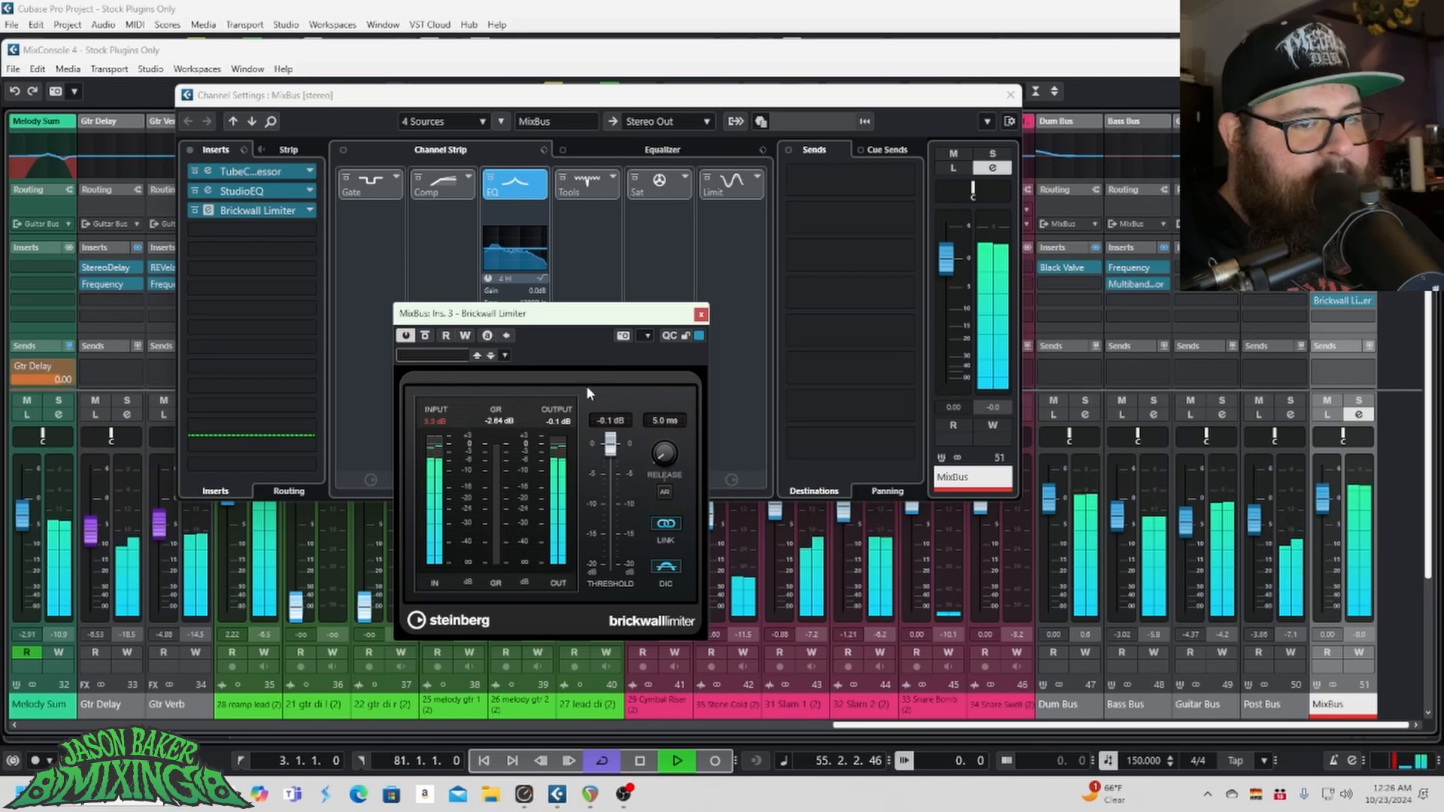
{"action": "key", "text": "space"}
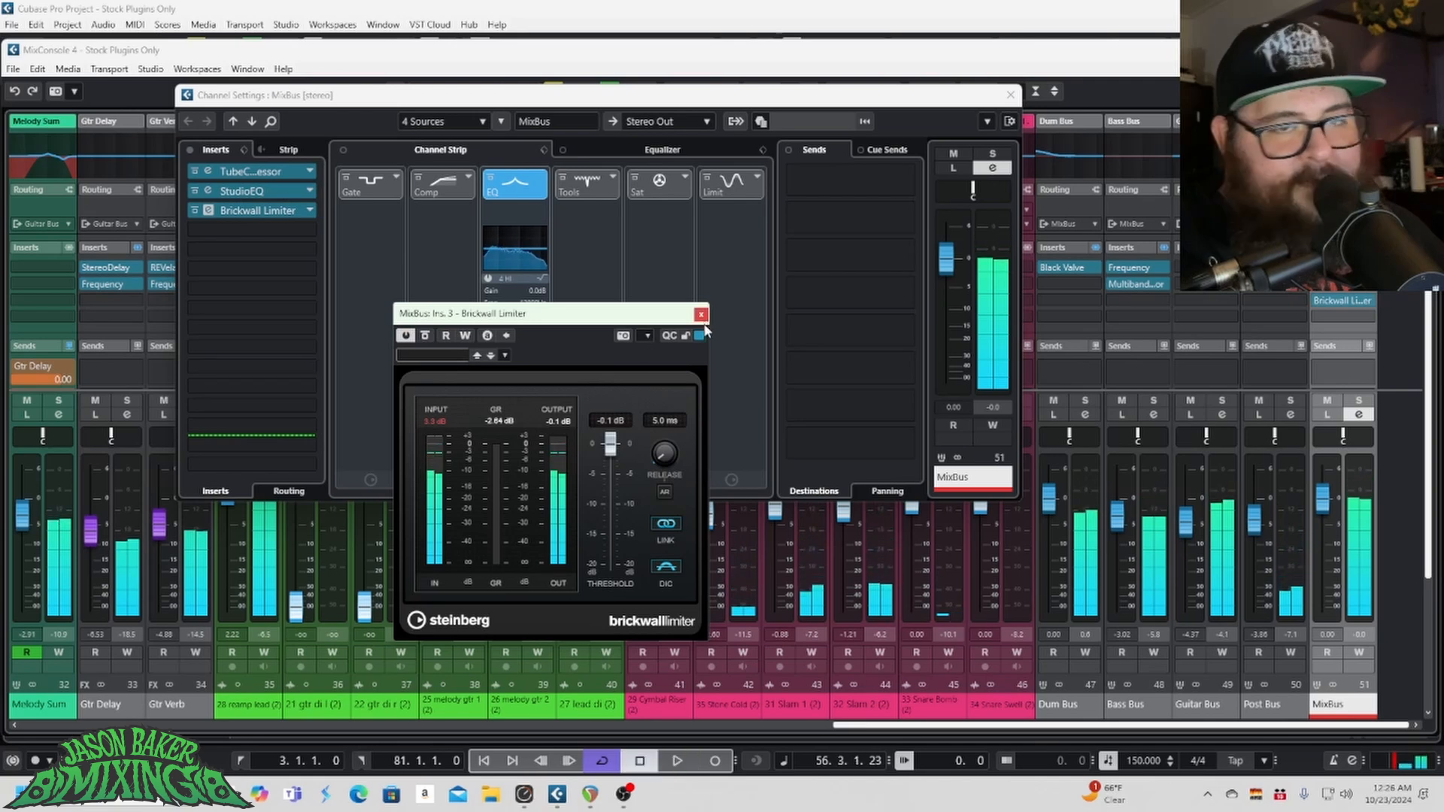
{"action": "left_click", "coordinate": [701, 314]}
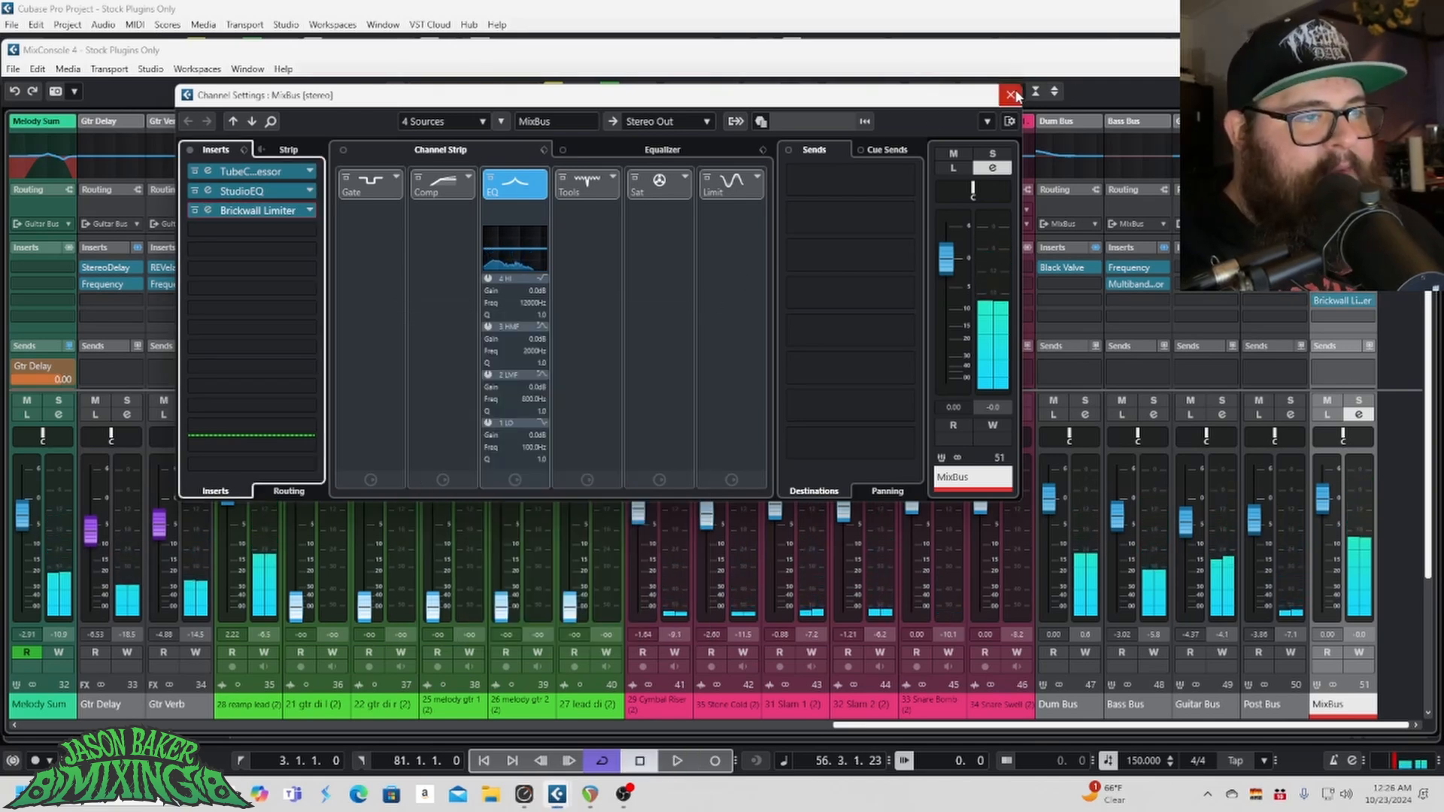
{"action": "left_click", "coordinate": [1010, 95]}
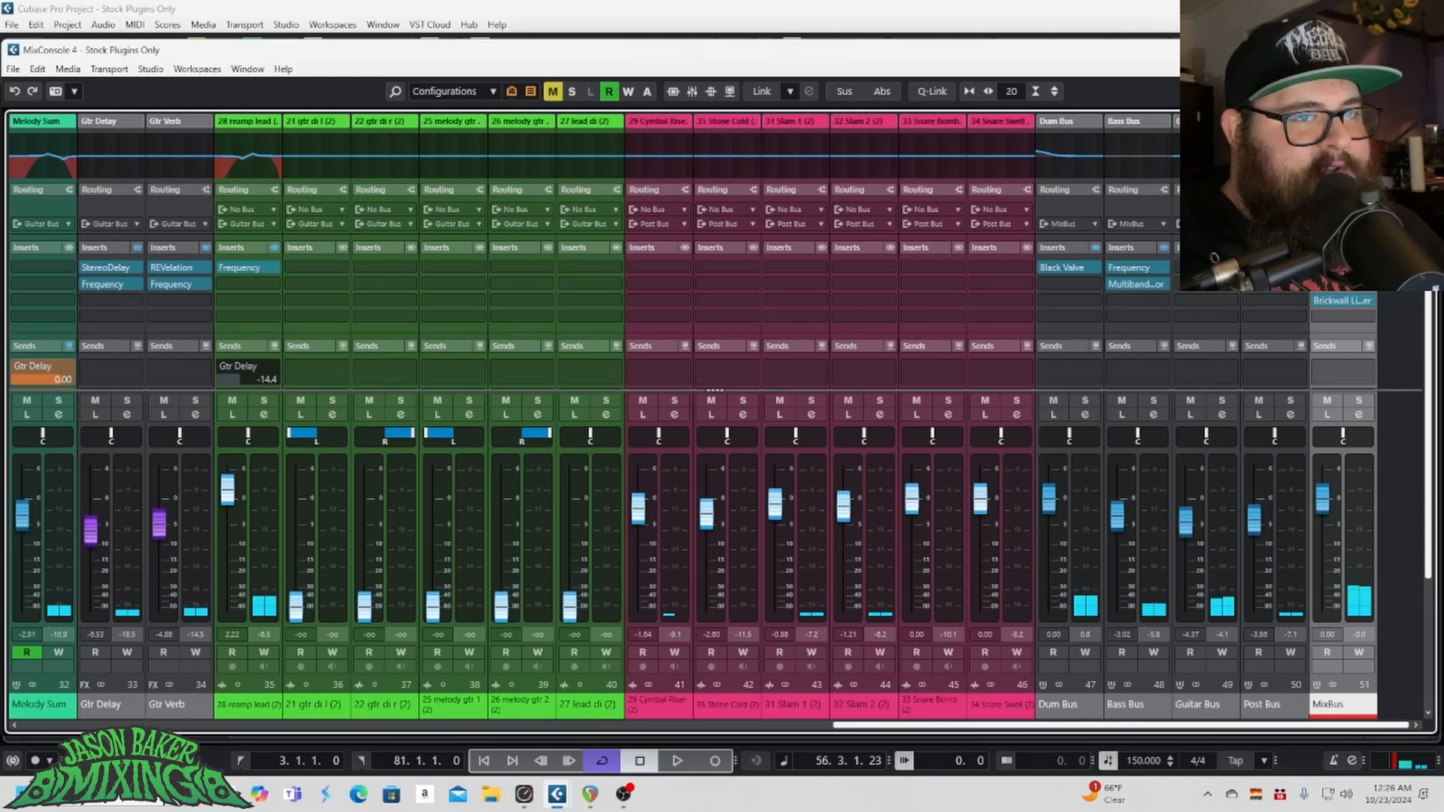
Step: Return the project cursor to bar 3 and solo the Dum Bus in the MixConsole
{"action": "key", "text": "F3"}
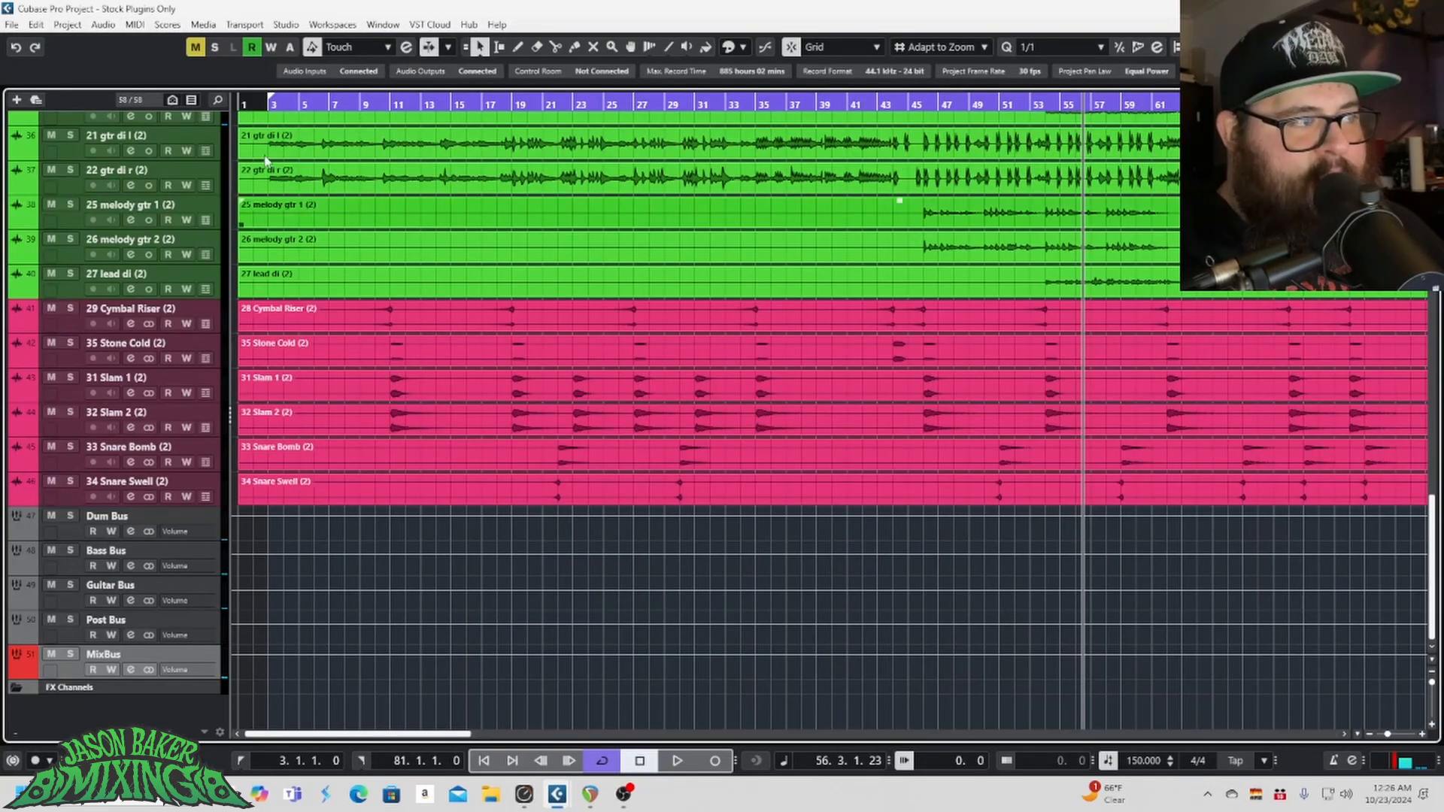
{"action": "left_click", "coordinate": [271, 104]}
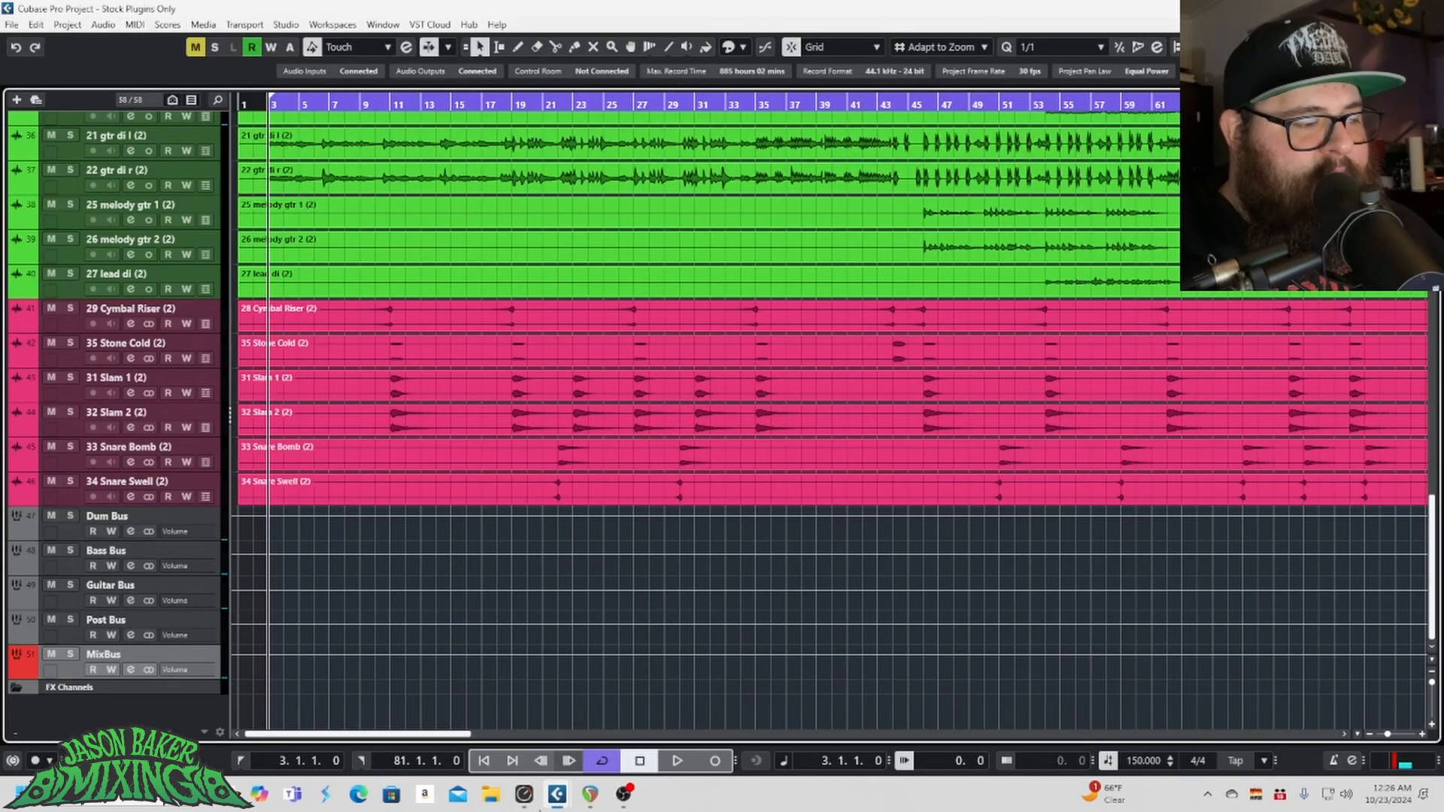
{"action": "mouse_move", "coordinate": [556, 794]}
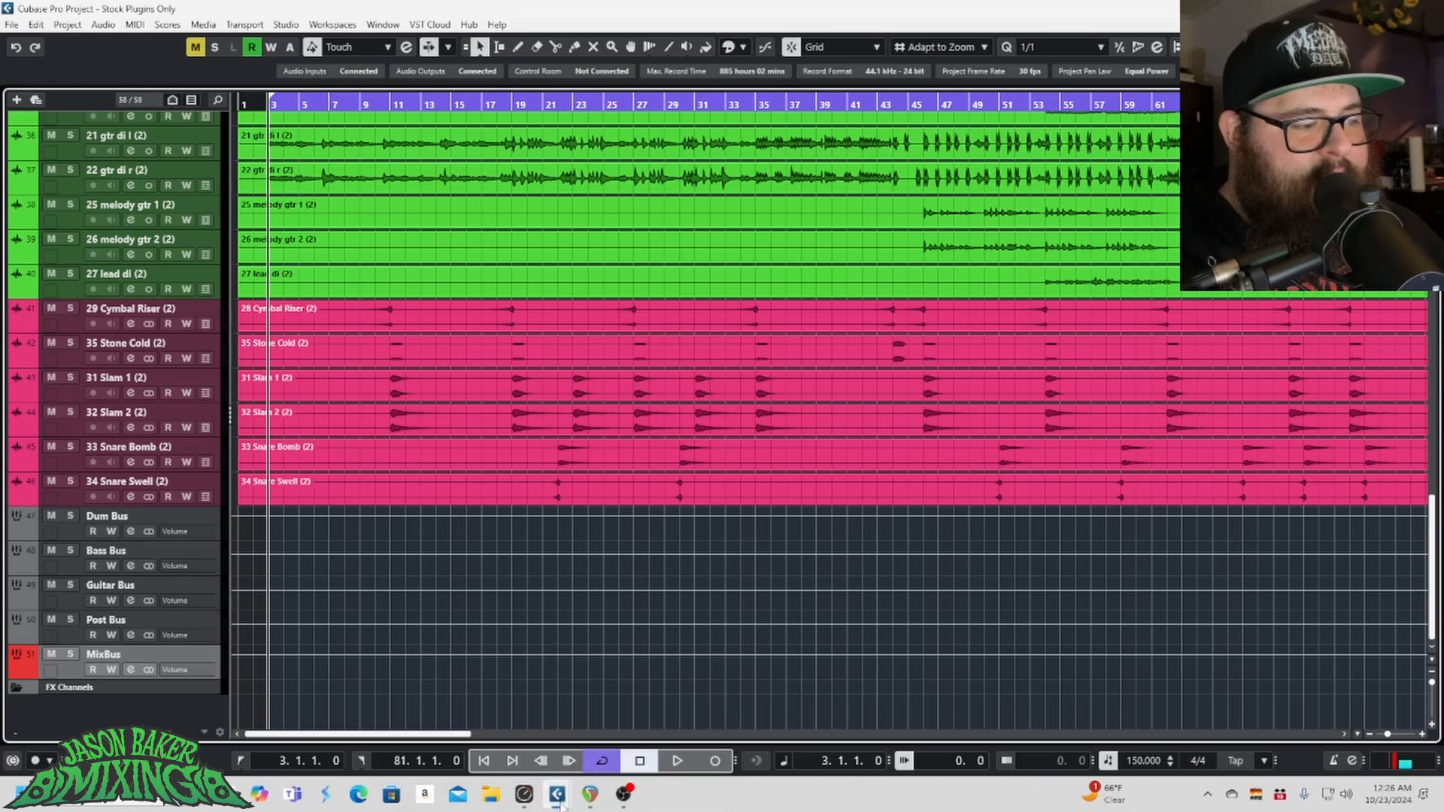
{"action": "left_click", "coordinate": [596, 714]}
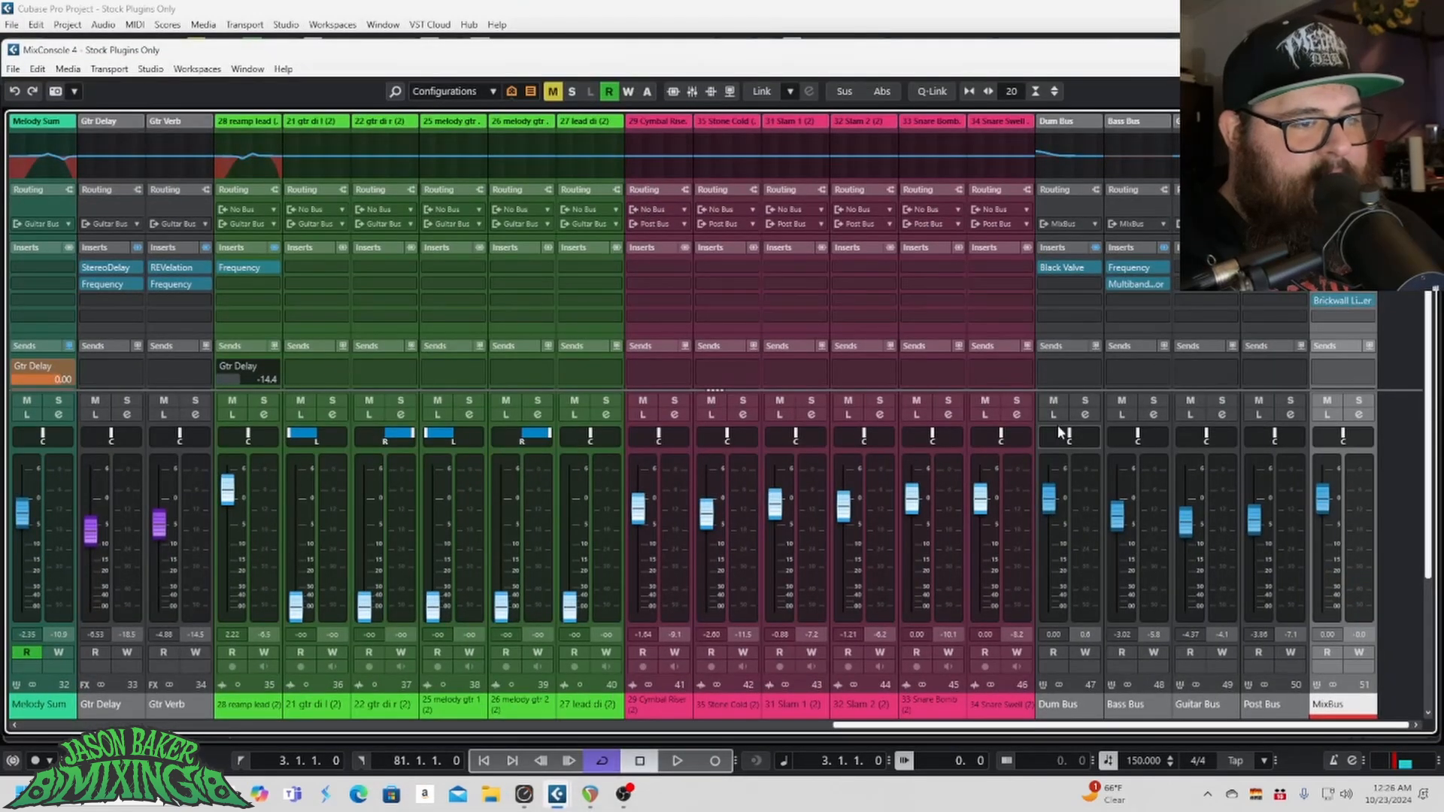
{"action": "left_click", "coordinate": [1086, 401]}
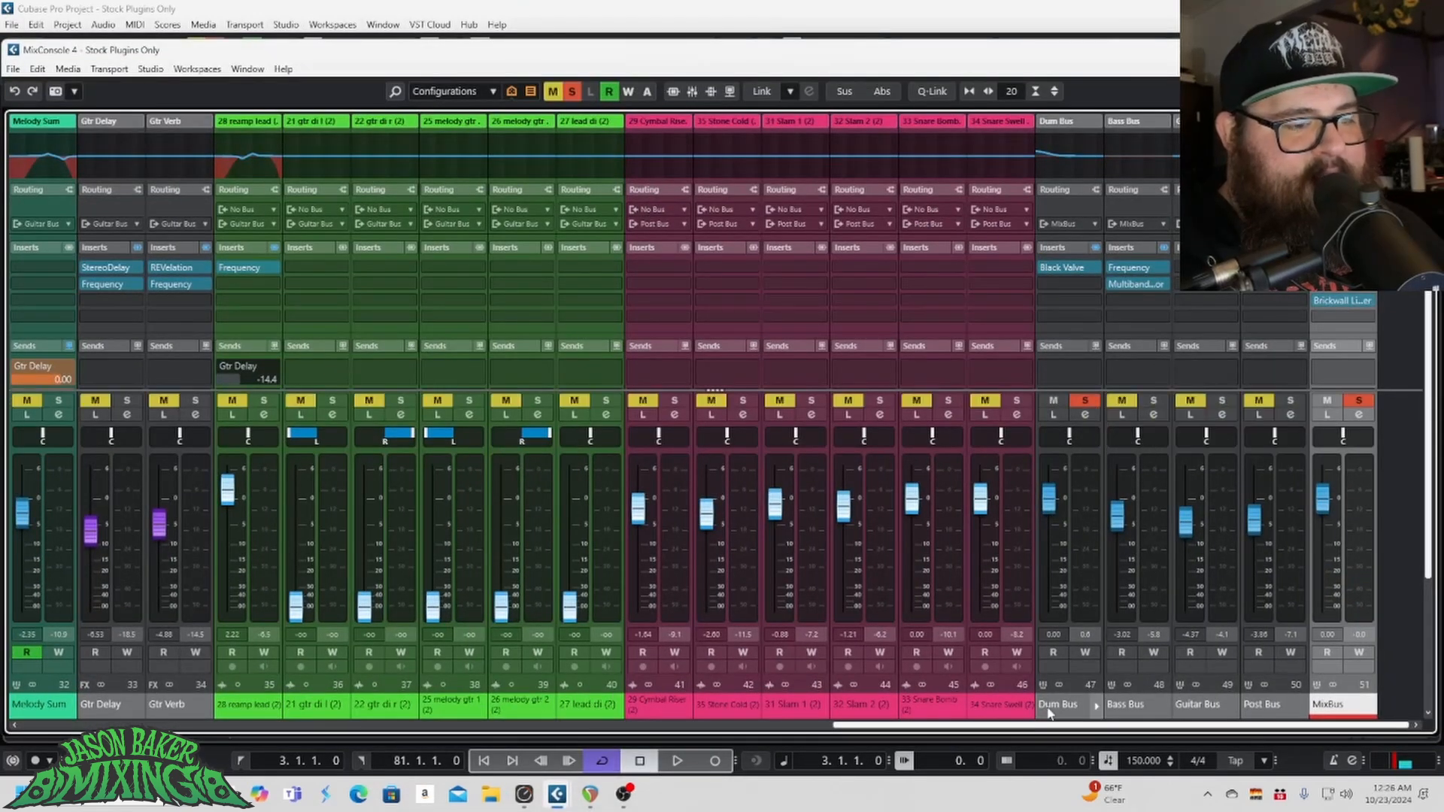
Step: Look over the whole mixer between the drum channels and the buses to follow how the soloed drums are organised
{"action": "left_click_drag", "start_coordinate": [1041, 726], "coordinate": [1013, 727]}
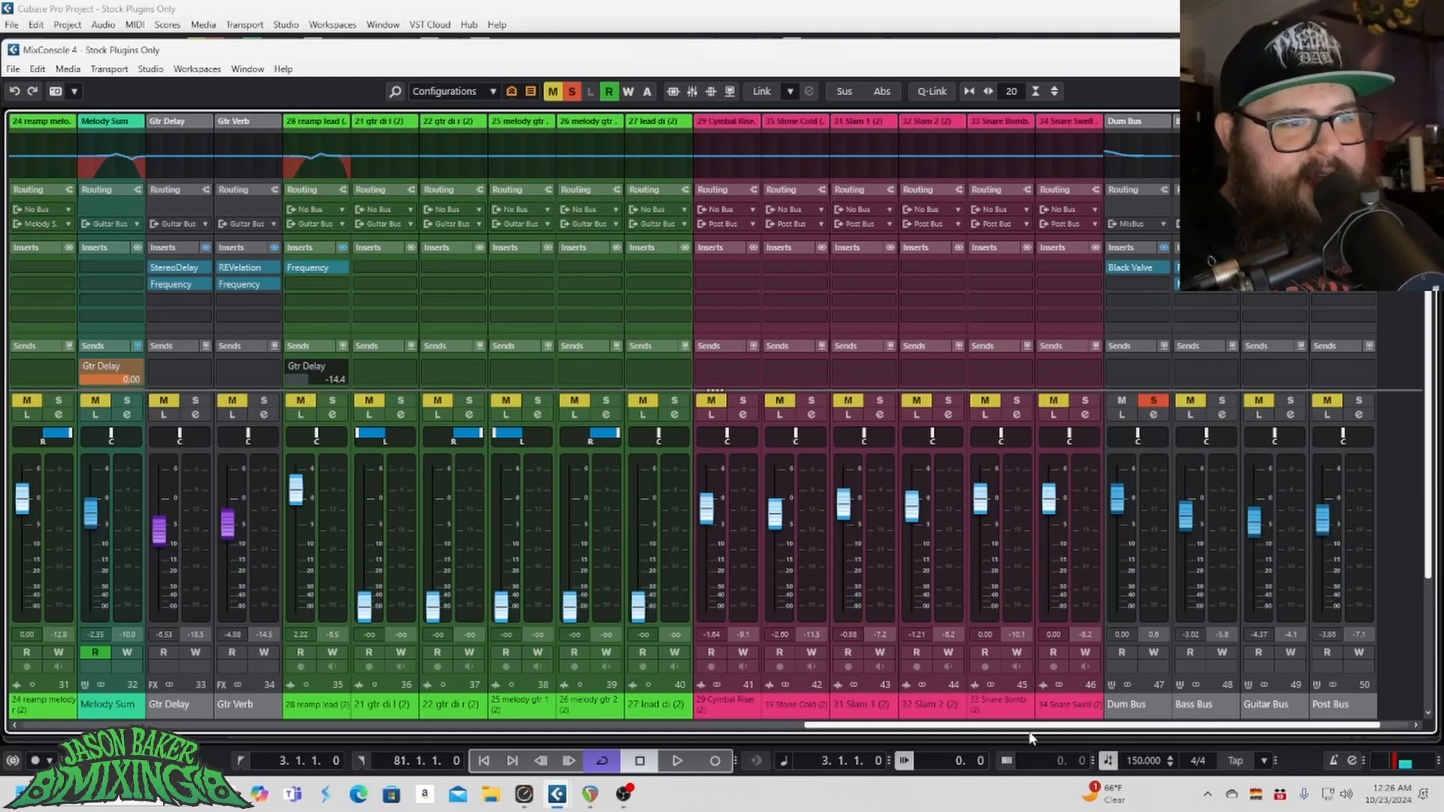
{"action": "left_click_drag", "start_coordinate": [1030, 727], "coordinate": [1059, 727]}
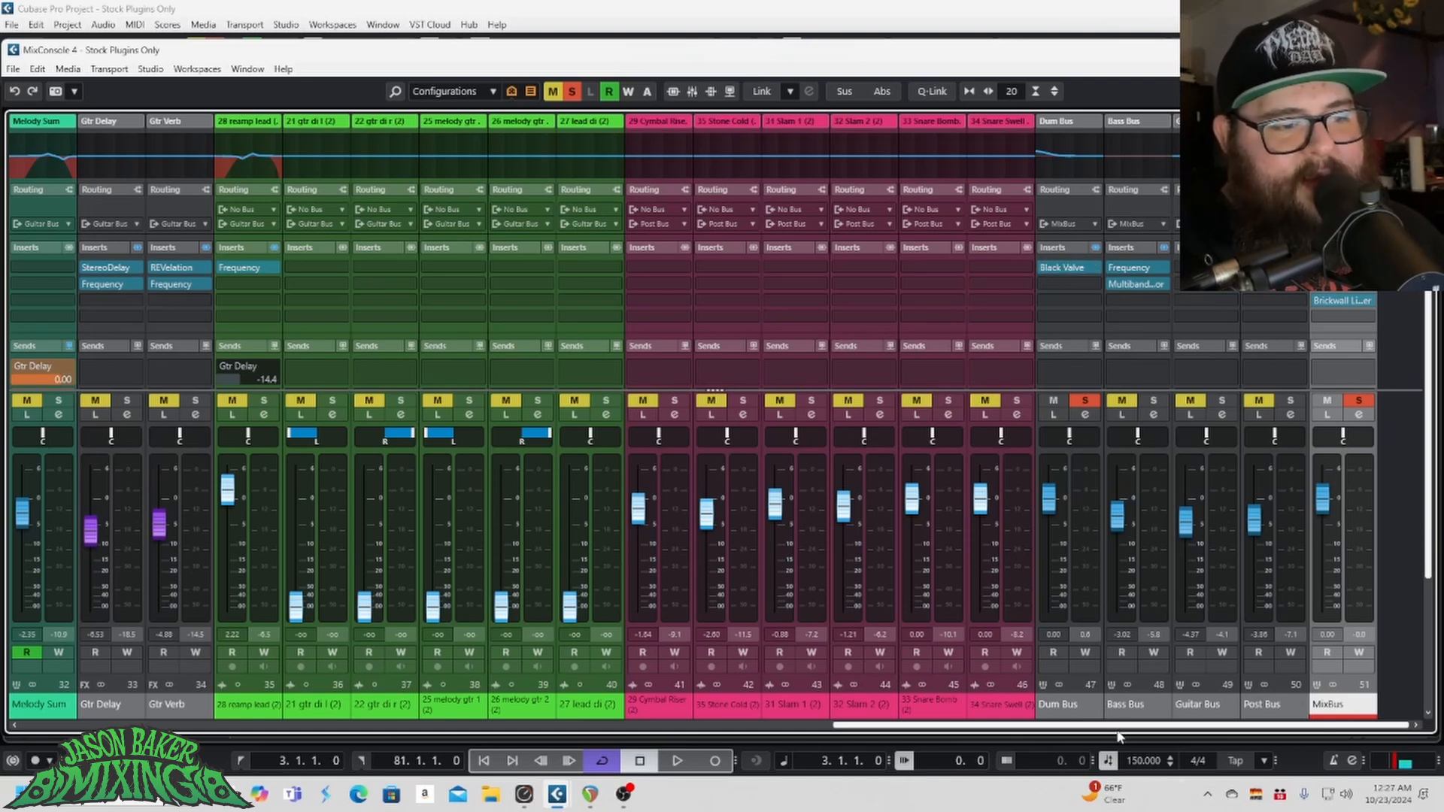
{"action": "left_click_drag", "start_coordinate": [1067, 727], "coordinate": [493, 731]}
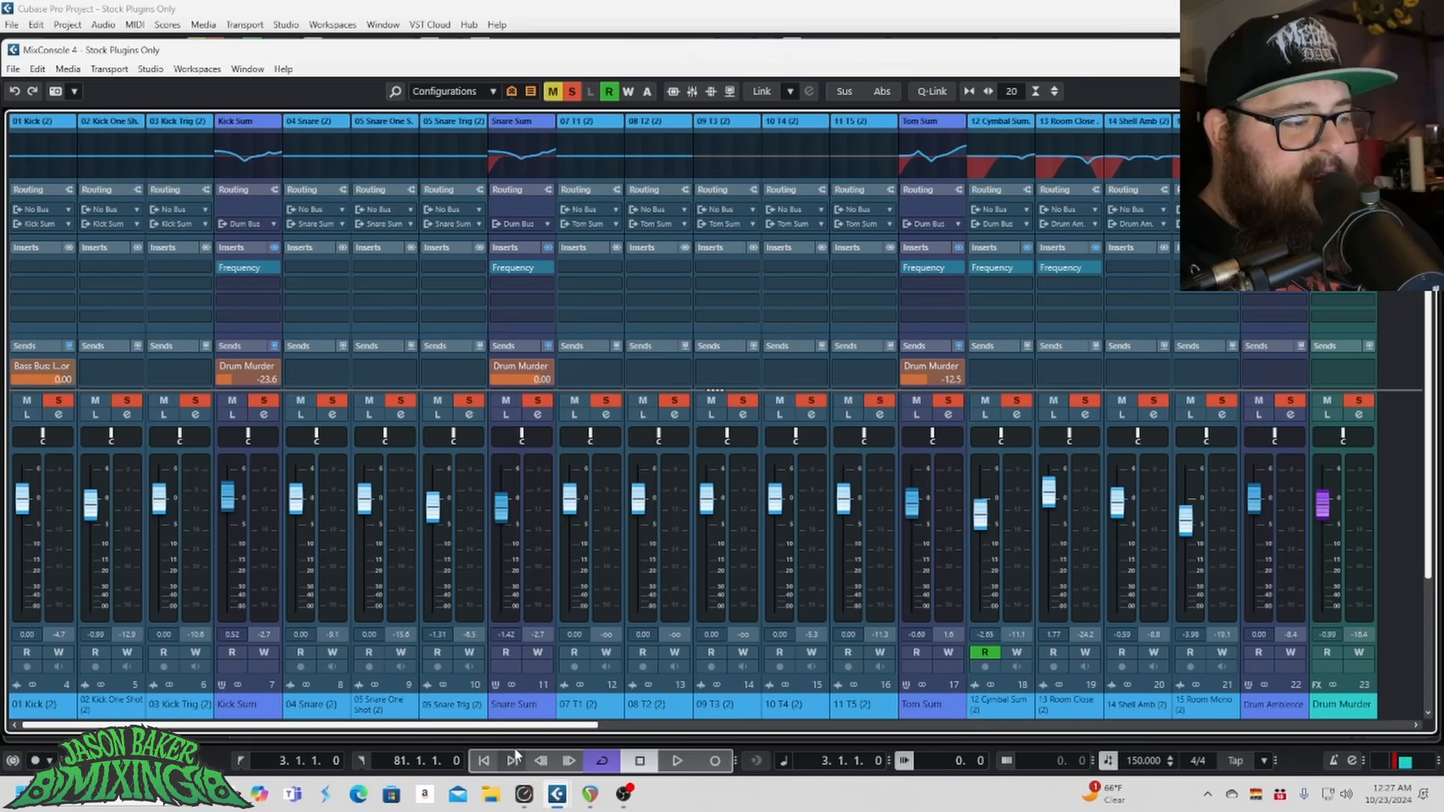
{"action": "left_click", "coordinate": [1408, 723]}
{"action": "left_click", "coordinate": [1414, 725]}
{"action": "left_click_drag", "start_coordinate": [1384, 726], "coordinate": [482, 755]}
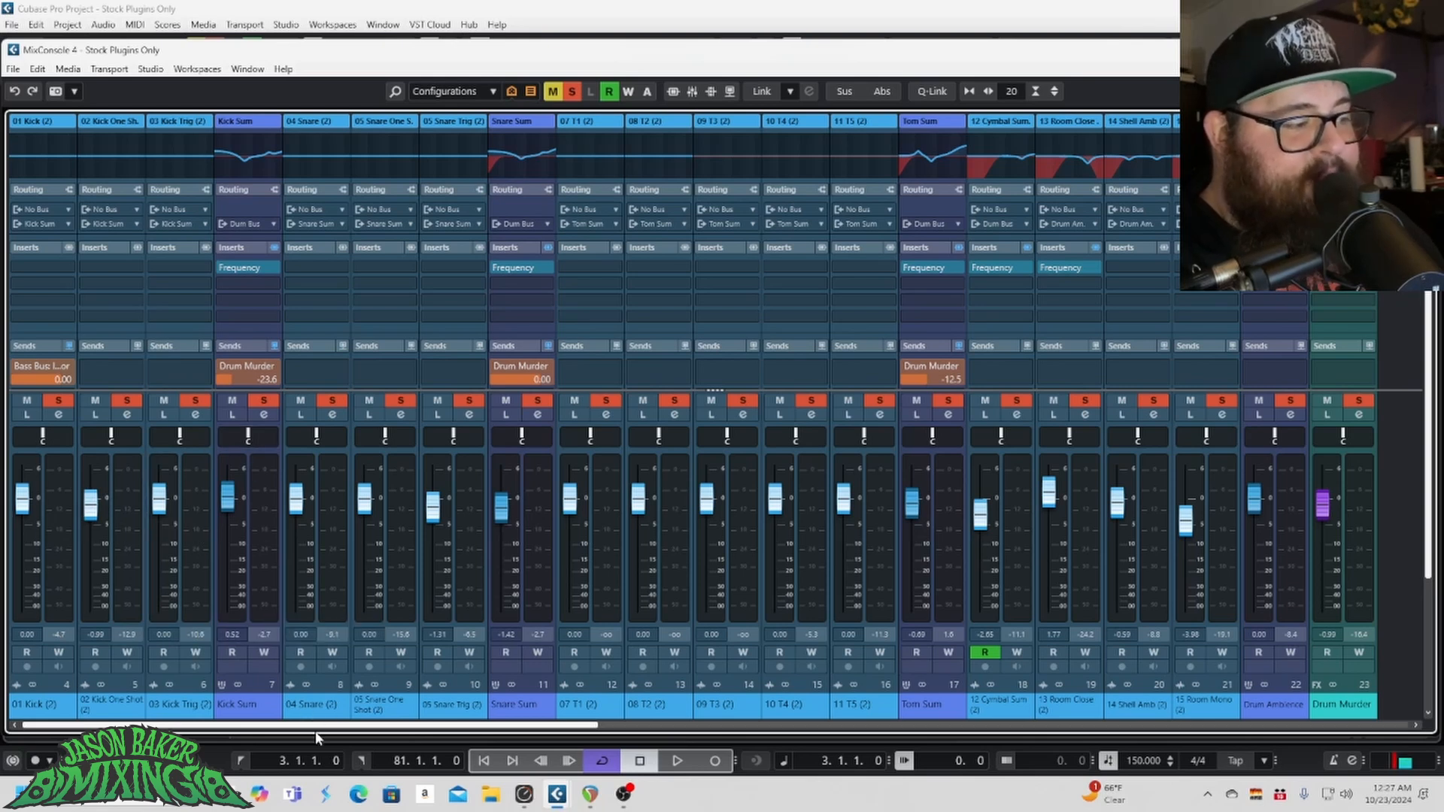
{"action": "left_click_drag", "start_coordinate": [314, 726], "coordinate": [1137, 767]}
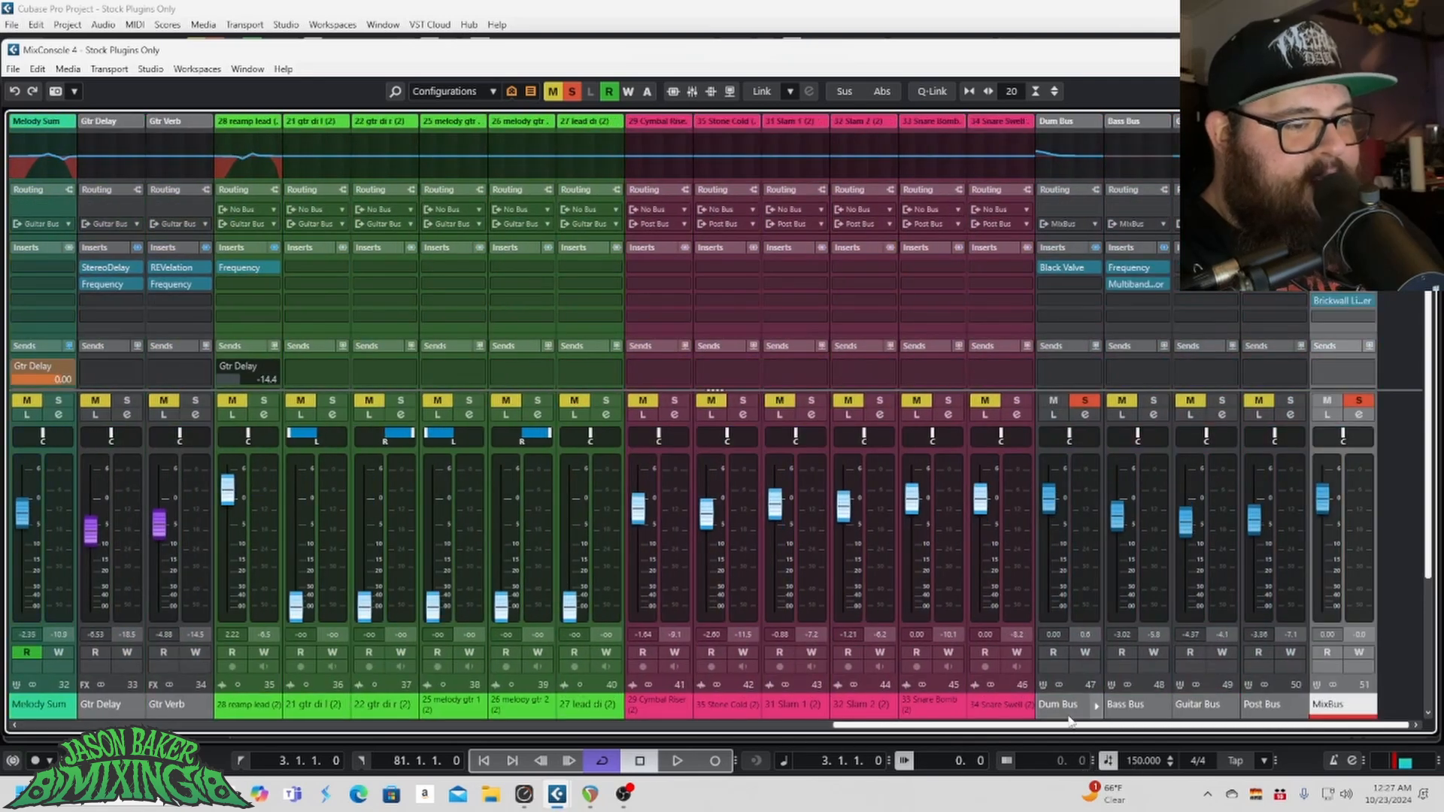
{"action": "left_click_drag", "start_coordinate": [1071, 727], "coordinate": [261, 727]}
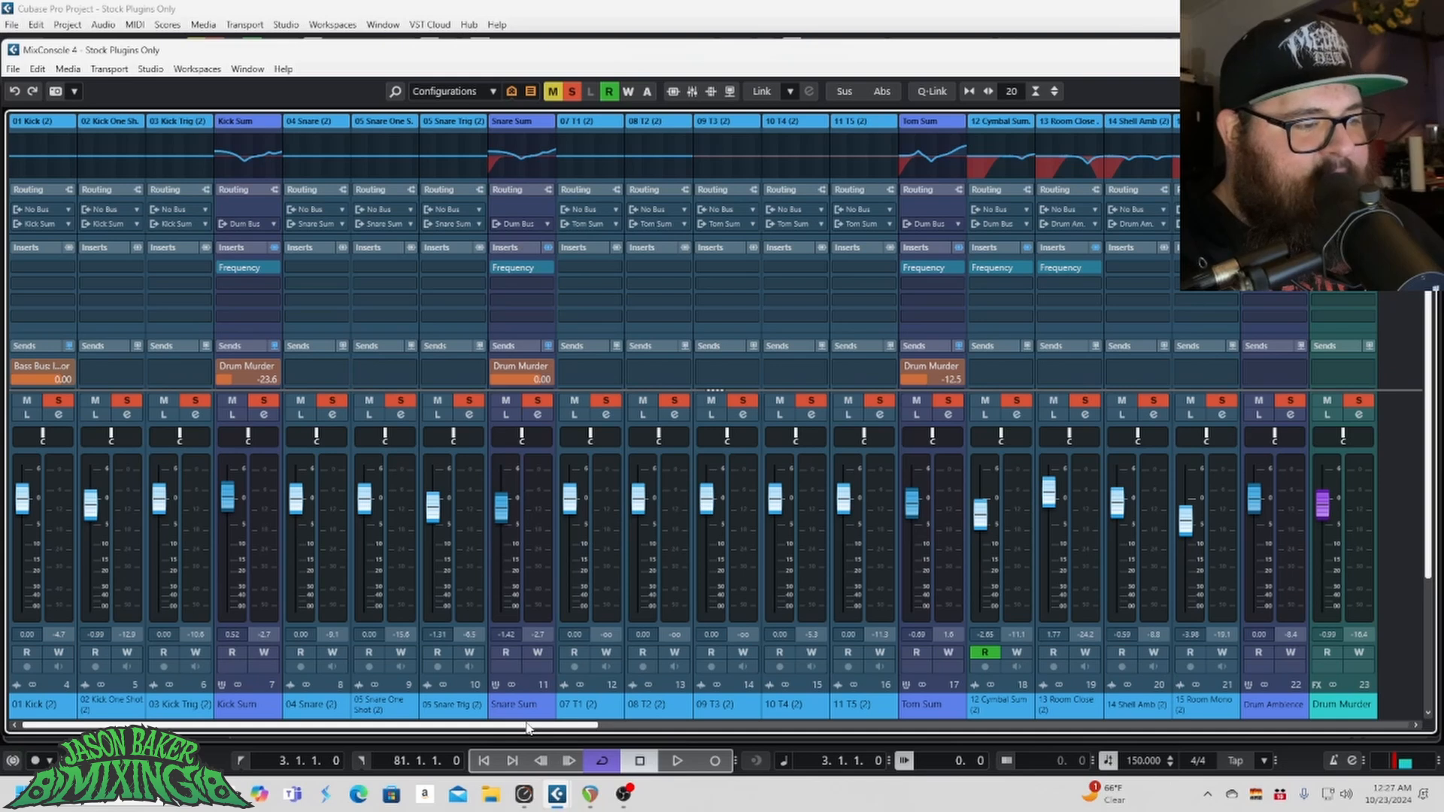
Step: Examine the output routing and sends of the kick, snare, tom, cymbal and room channels up to Drum Murder
{"action": "left_click_drag", "start_coordinate": [526, 728], "coordinate": [592, 630]}
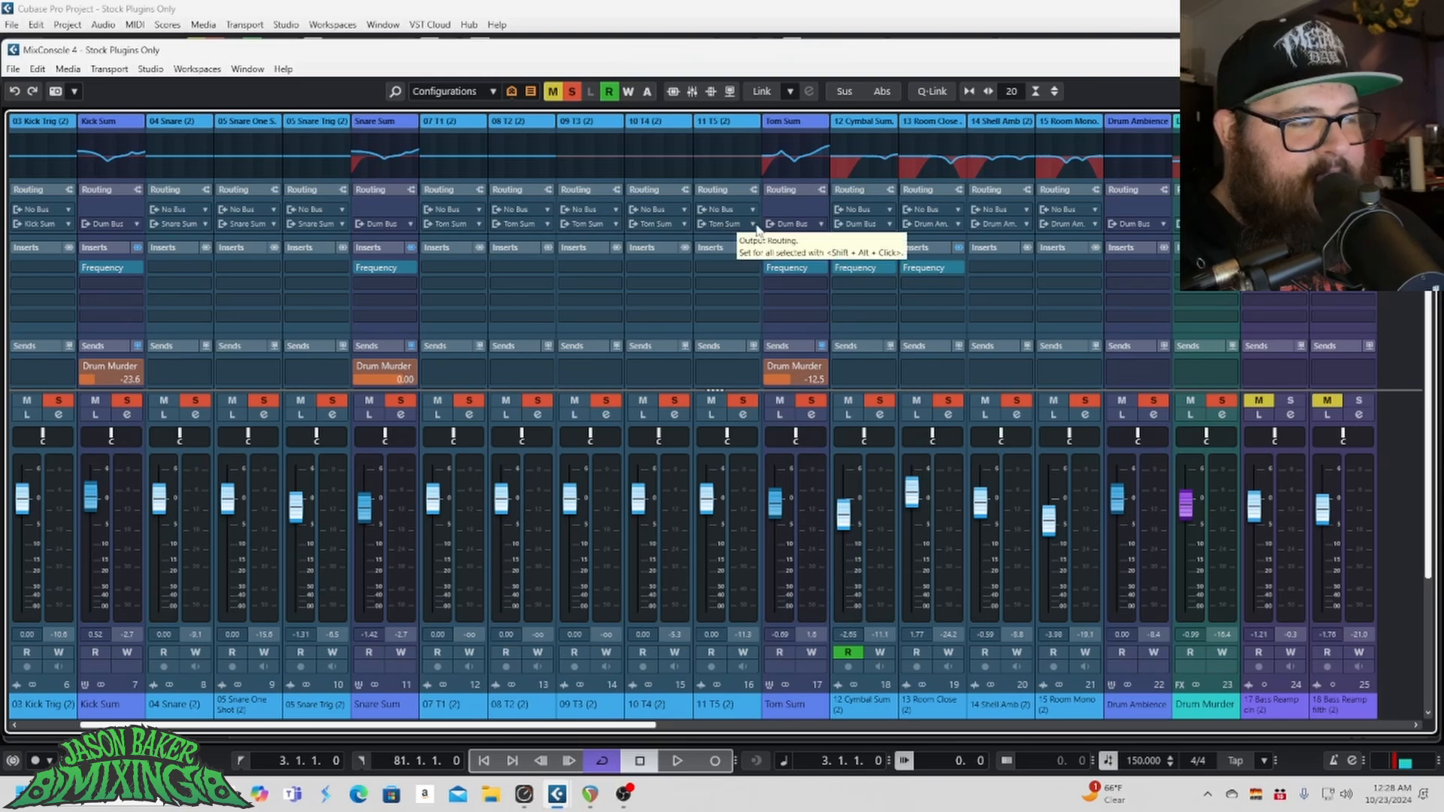
{"action": "left_click_drag", "start_coordinate": [558, 725], "coordinate": [663, 689]}
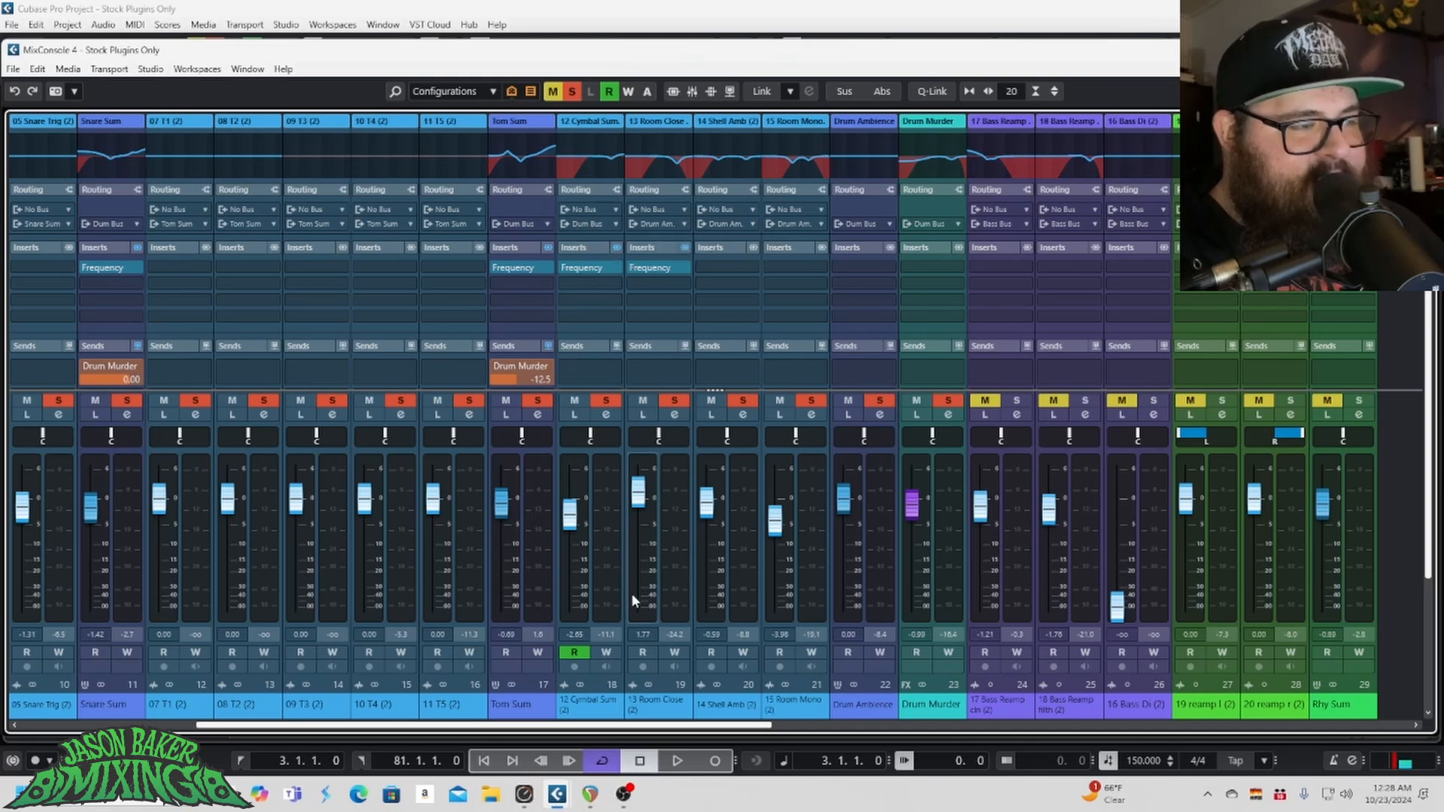
{"action": "scroll", "coordinate": [633, 734], "scroll_direction": "right", "scroll_amount": 1}
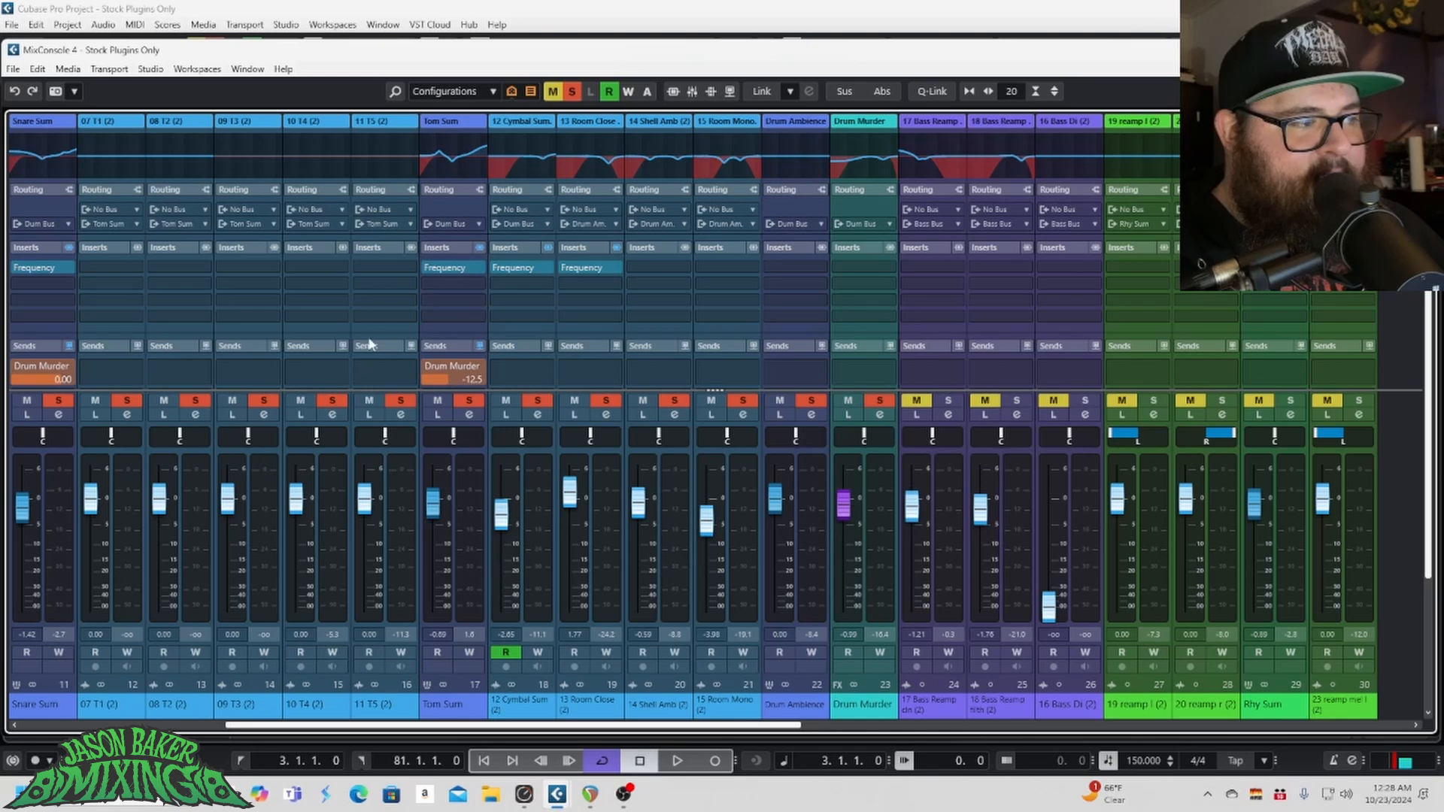
{"action": "scroll", "coordinate": [369, 345], "scroll_direction": "left", "scroll_amount": 5}
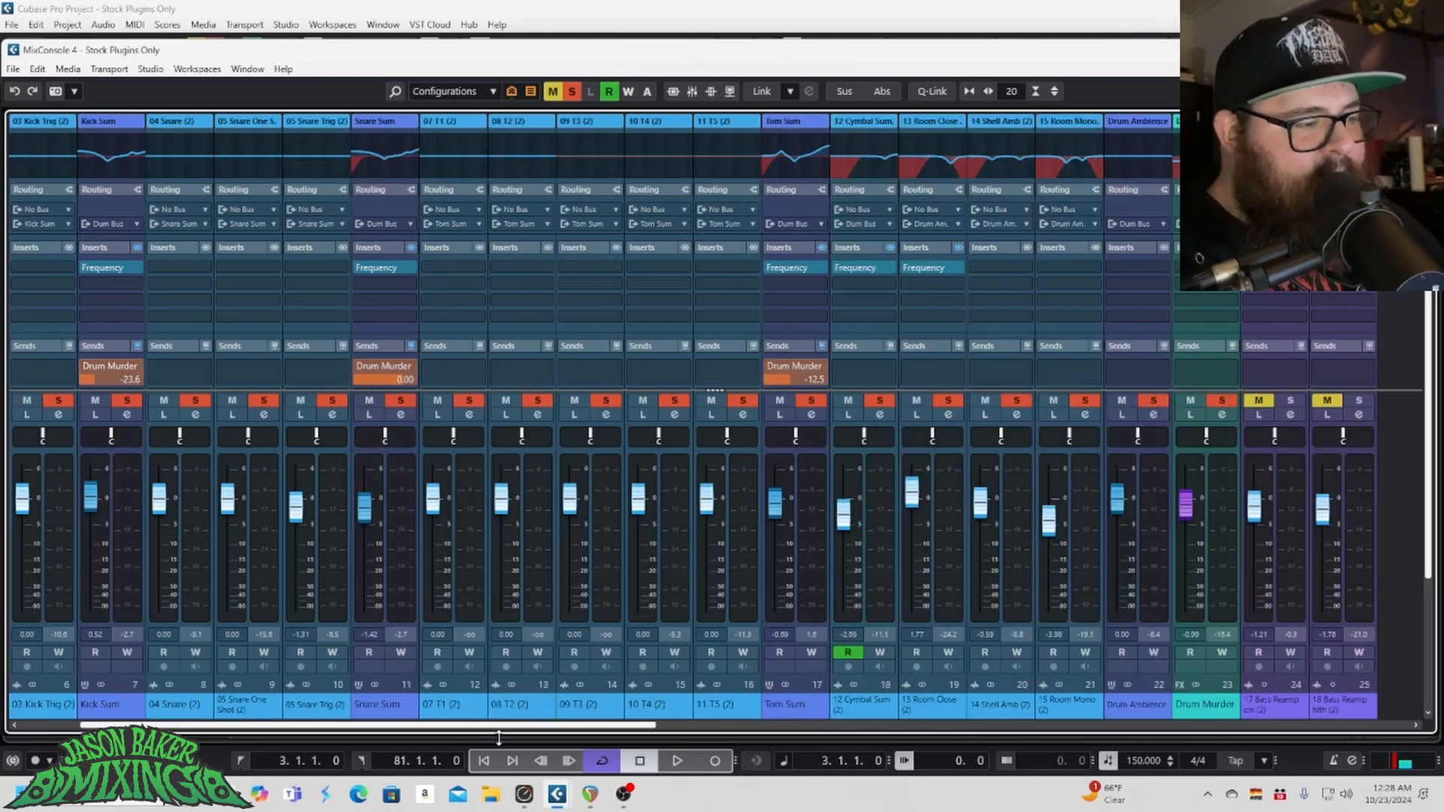
{"action": "scroll", "coordinate": [499, 733], "scroll_direction": "left", "scroll_amount": 2}
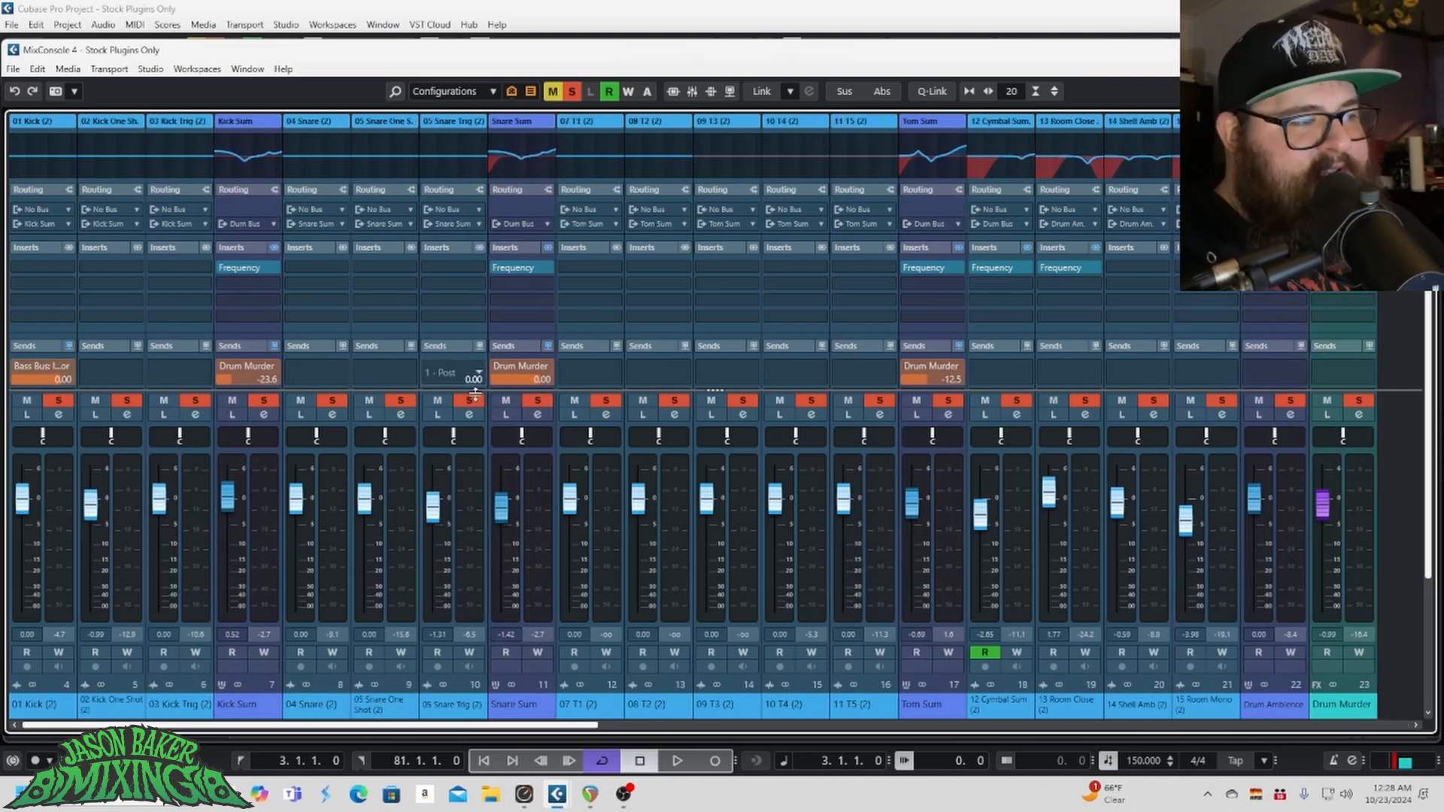
{"action": "left_click_drag", "start_coordinate": [455, 725], "coordinate": [700, 728]}
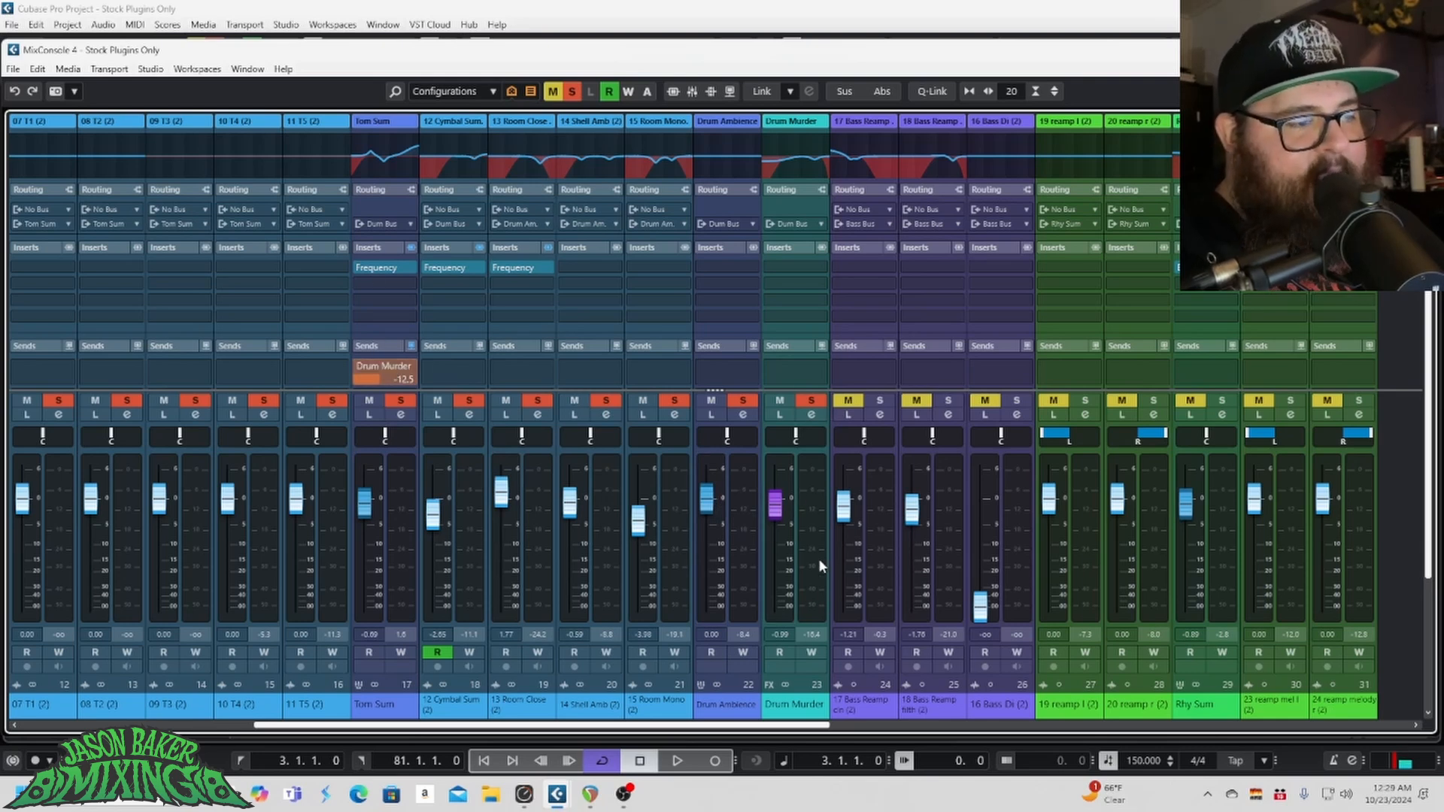
Step: View the channel strip settings of the Drum Murder effects channel, then close them
{"action": "left_click", "coordinate": [810, 415]}
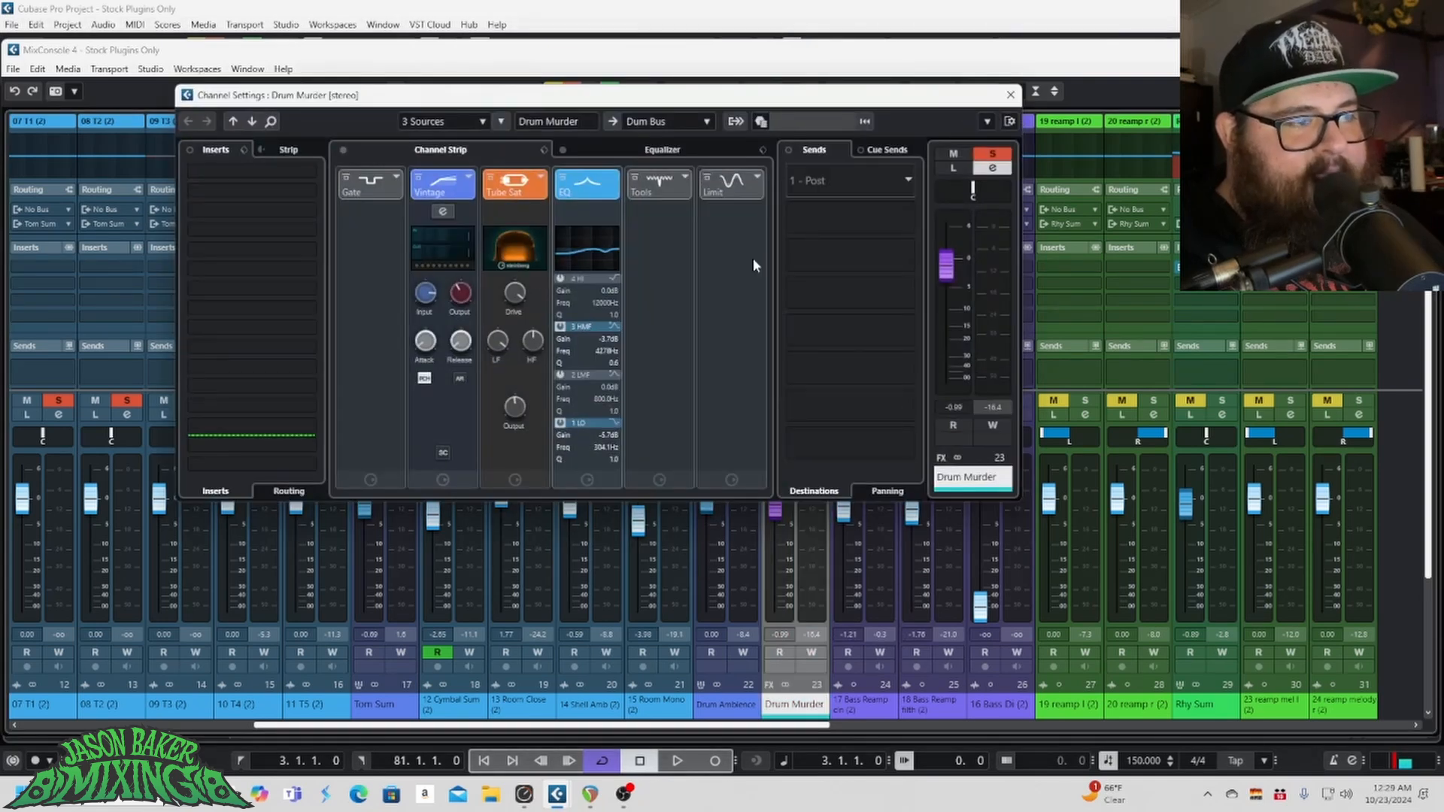
{"action": "left_click", "coordinate": [1010, 95]}
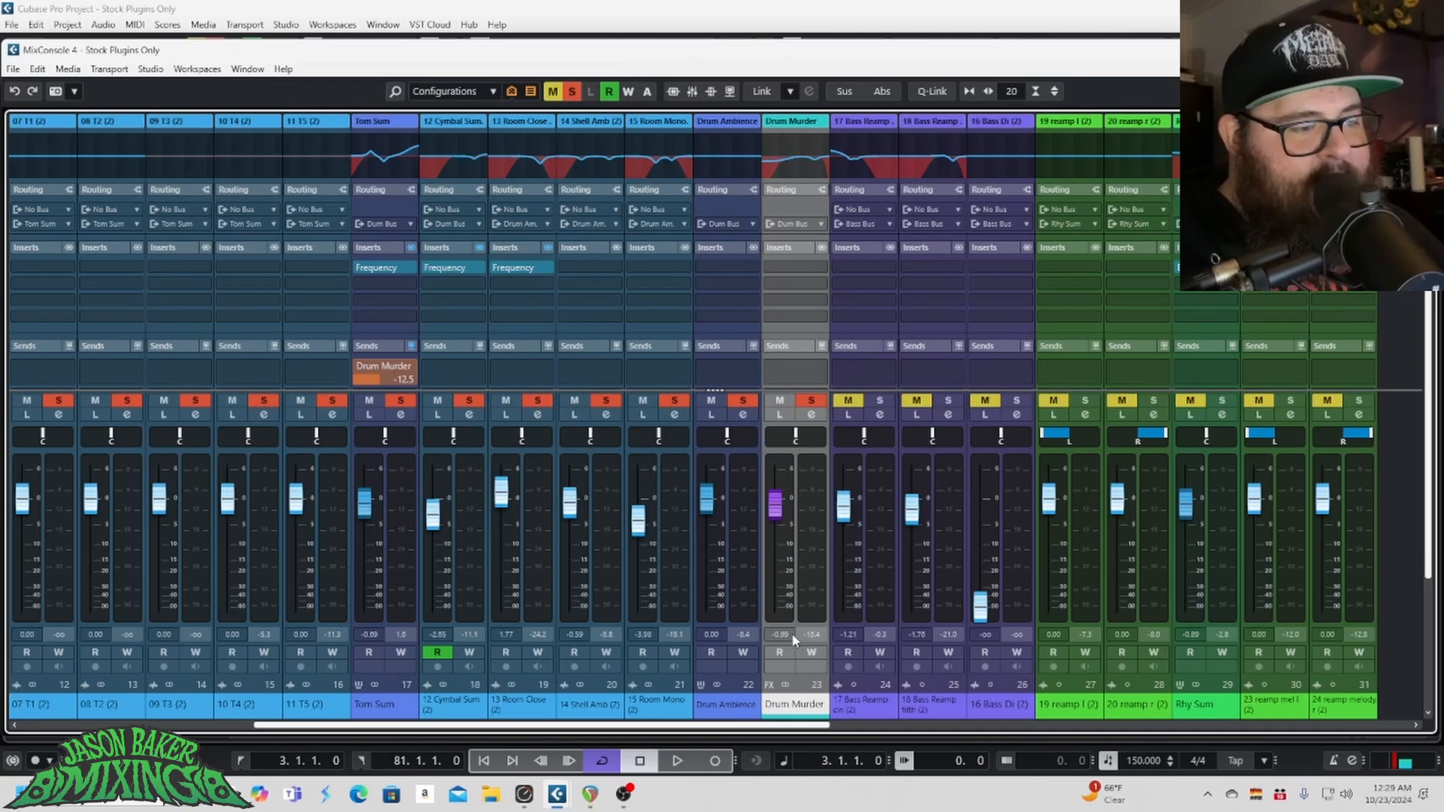
{"action": "left_click", "coordinate": [746, 557]}
{"action": "left_click", "coordinate": [808, 552]}
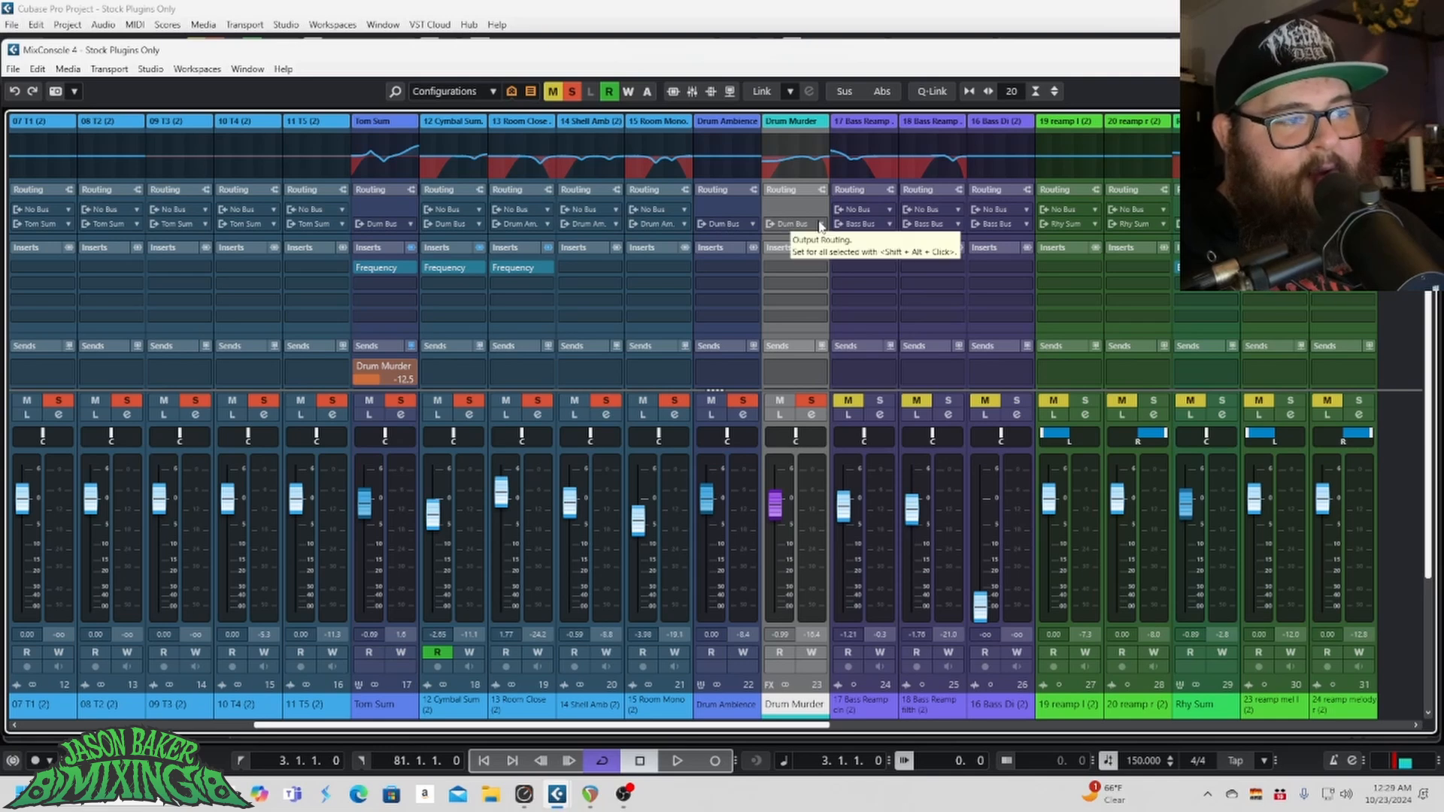
Step: Bypass the Black Valve insert on the Dum Bus
{"action": "left_click_drag", "start_coordinate": [639, 725], "coordinate": [1288, 737]}
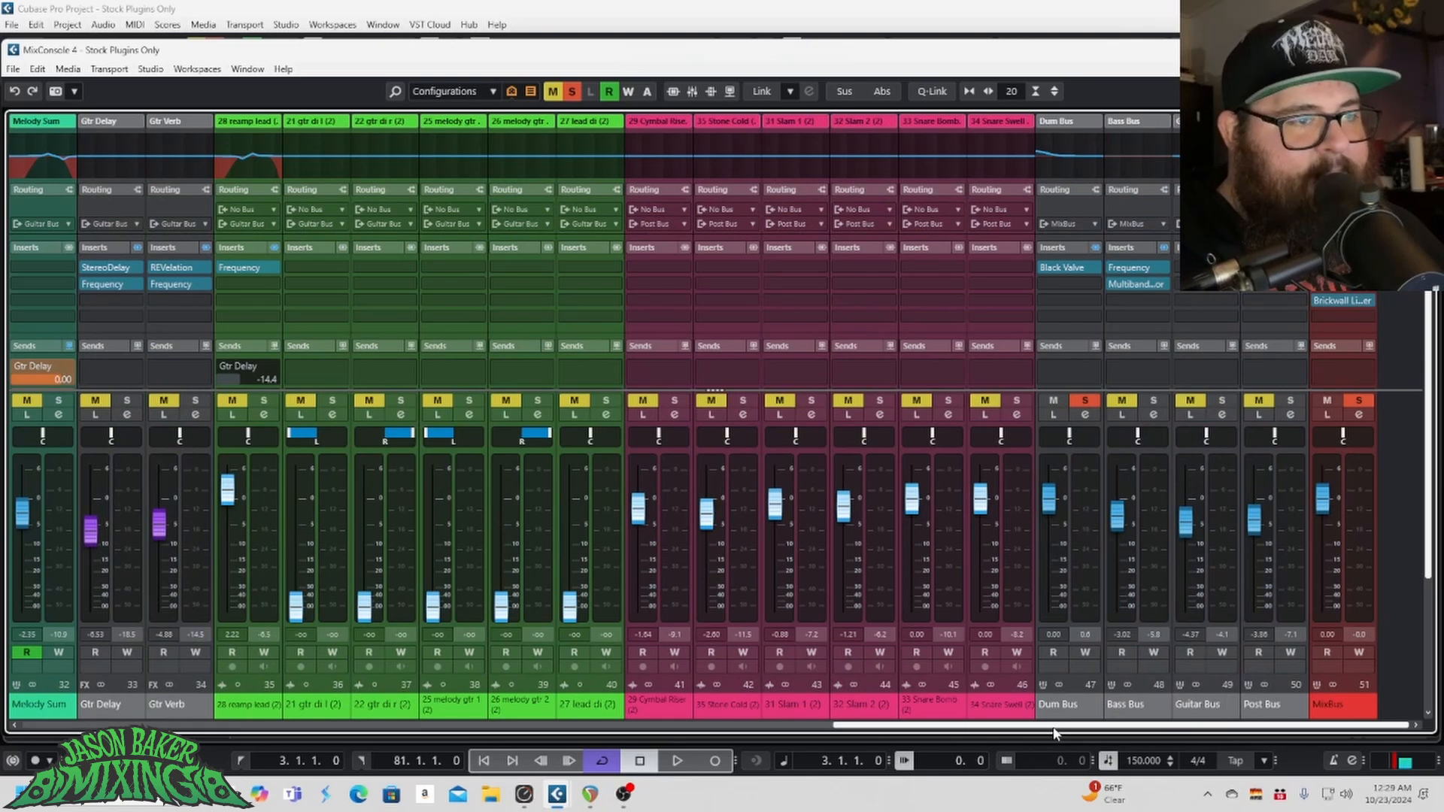
{"action": "left_click_drag", "start_coordinate": [1038, 728], "coordinate": [1010, 727]}
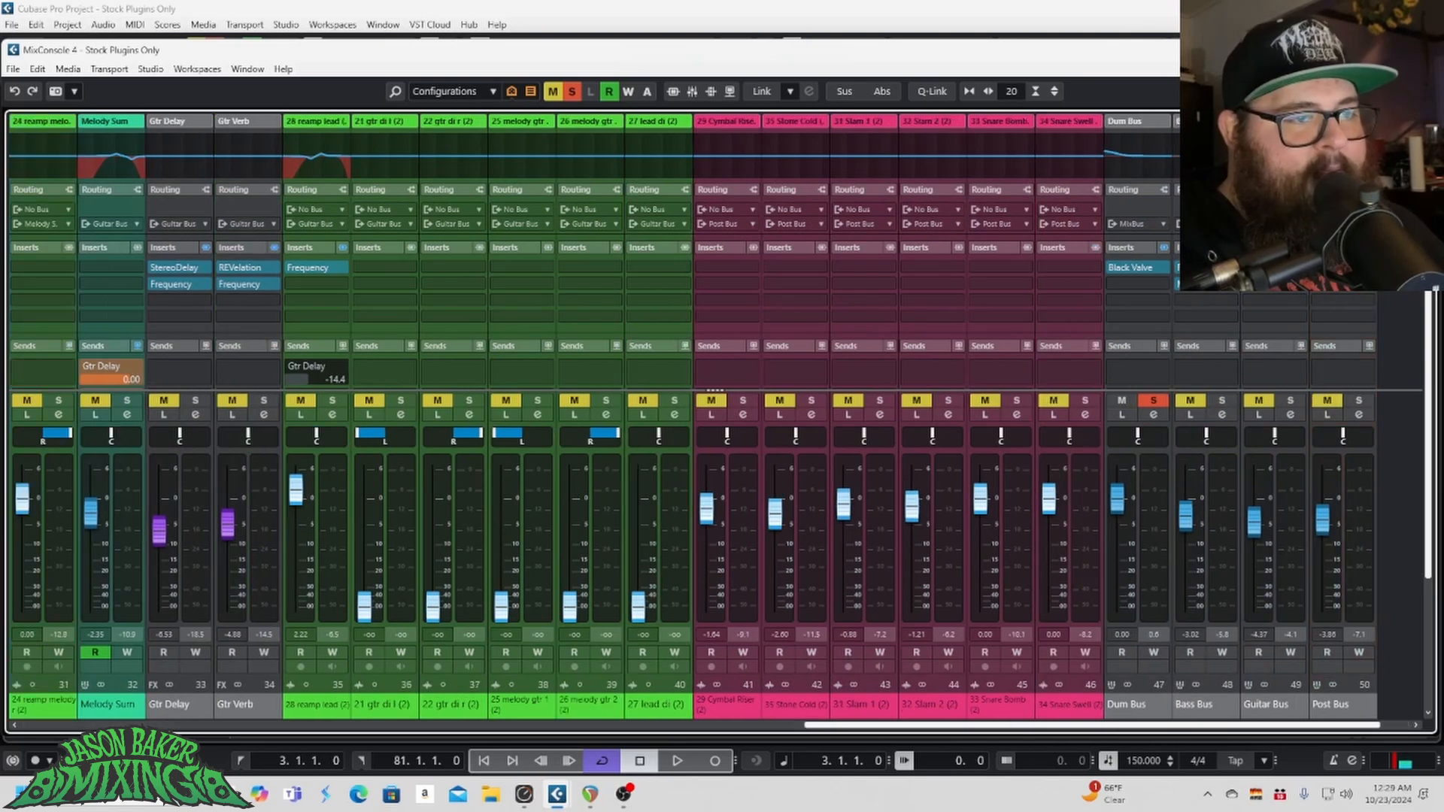
{"action": "left_click", "coordinate": [1113, 267]}
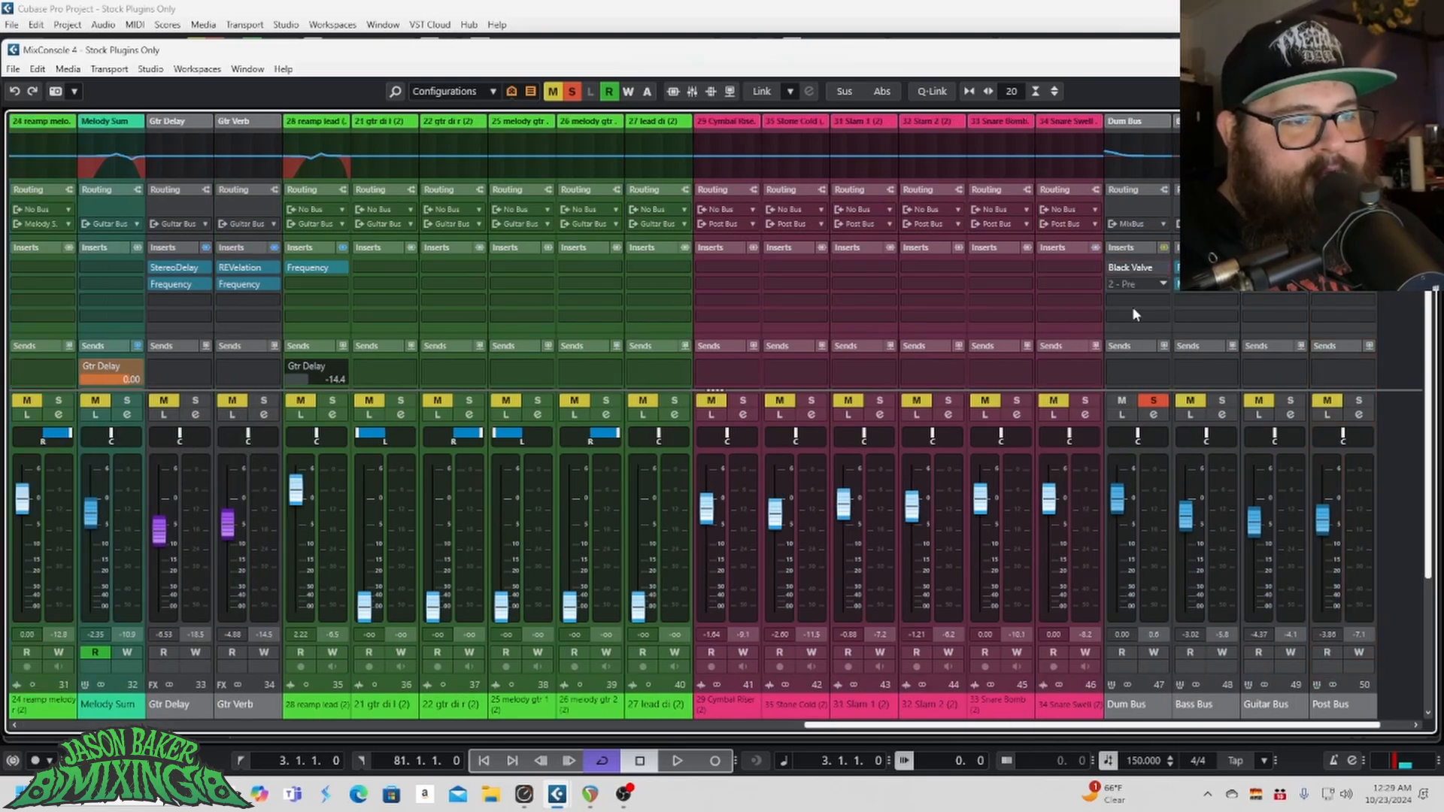
Step: Open the channel settings of the Kick Sum group and start playback
{"action": "left_click_drag", "start_coordinate": [1100, 732], "coordinate": [274, 784]}
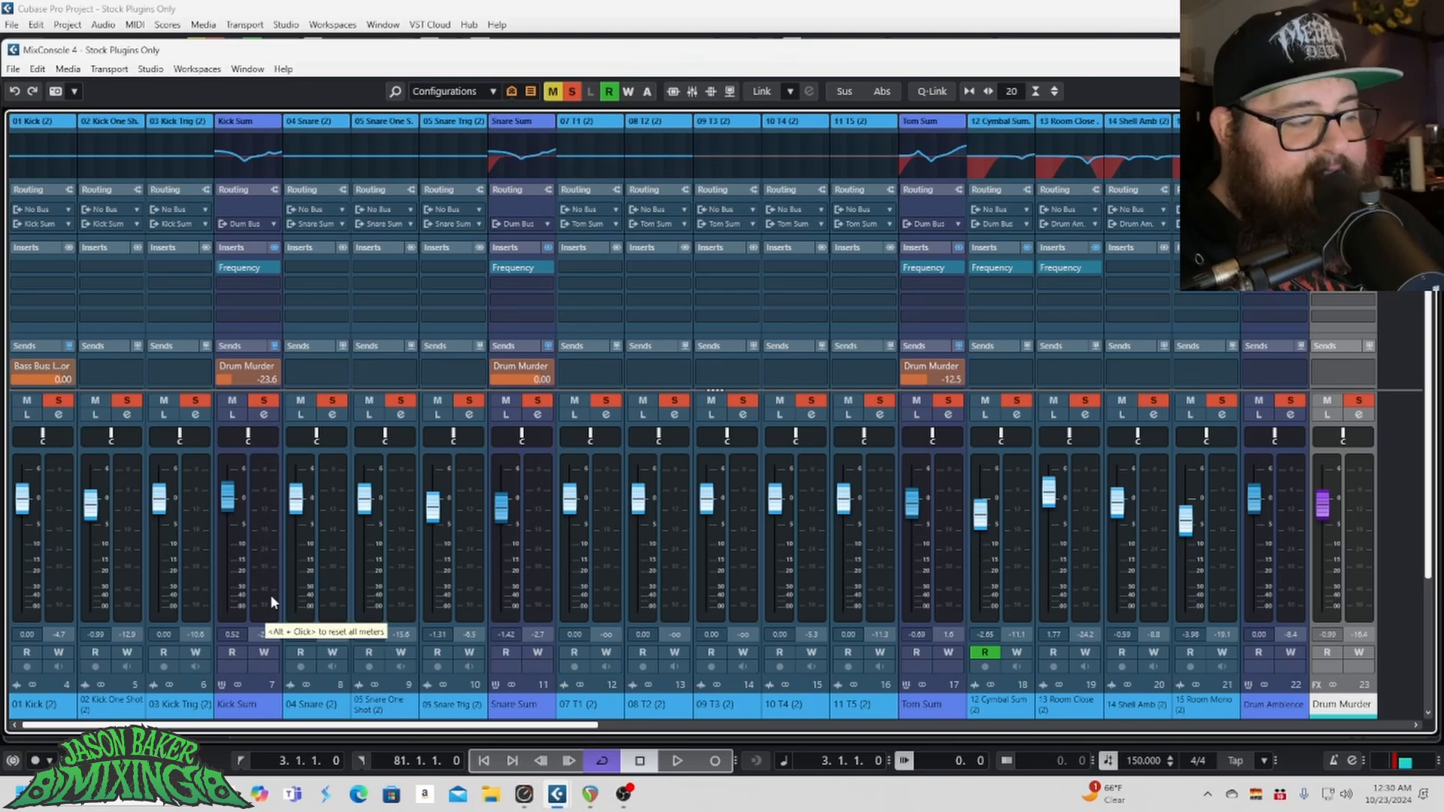
{"action": "left_click", "coordinate": [263, 415]}
{"action": "key", "text": "space"}
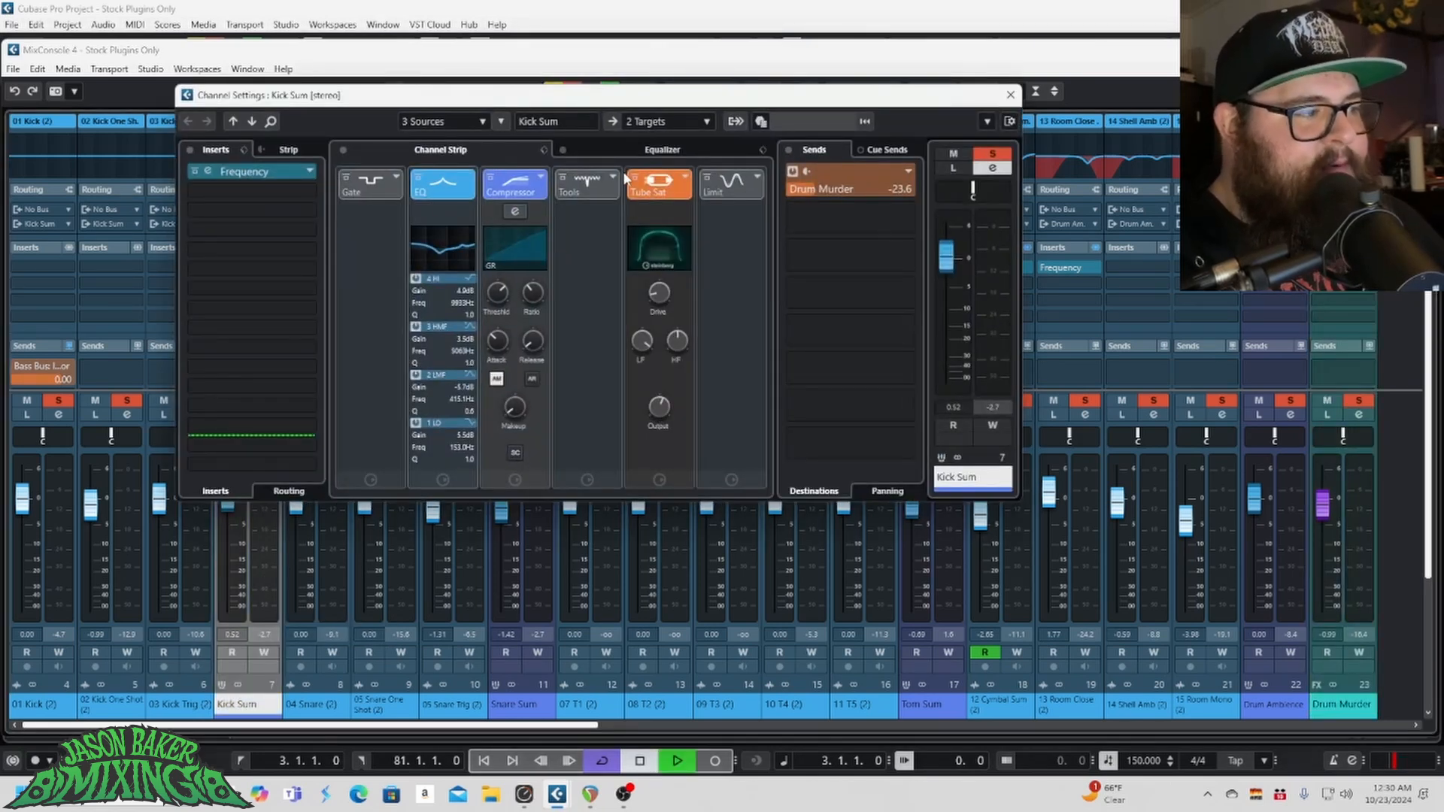
Step: Switch to the project window and move the playback position to about bar 11, keeping the Kick Sum settings clear of the ruler
{"action": "left_click_drag", "start_coordinate": [651, 95], "coordinate": [658, 168]}
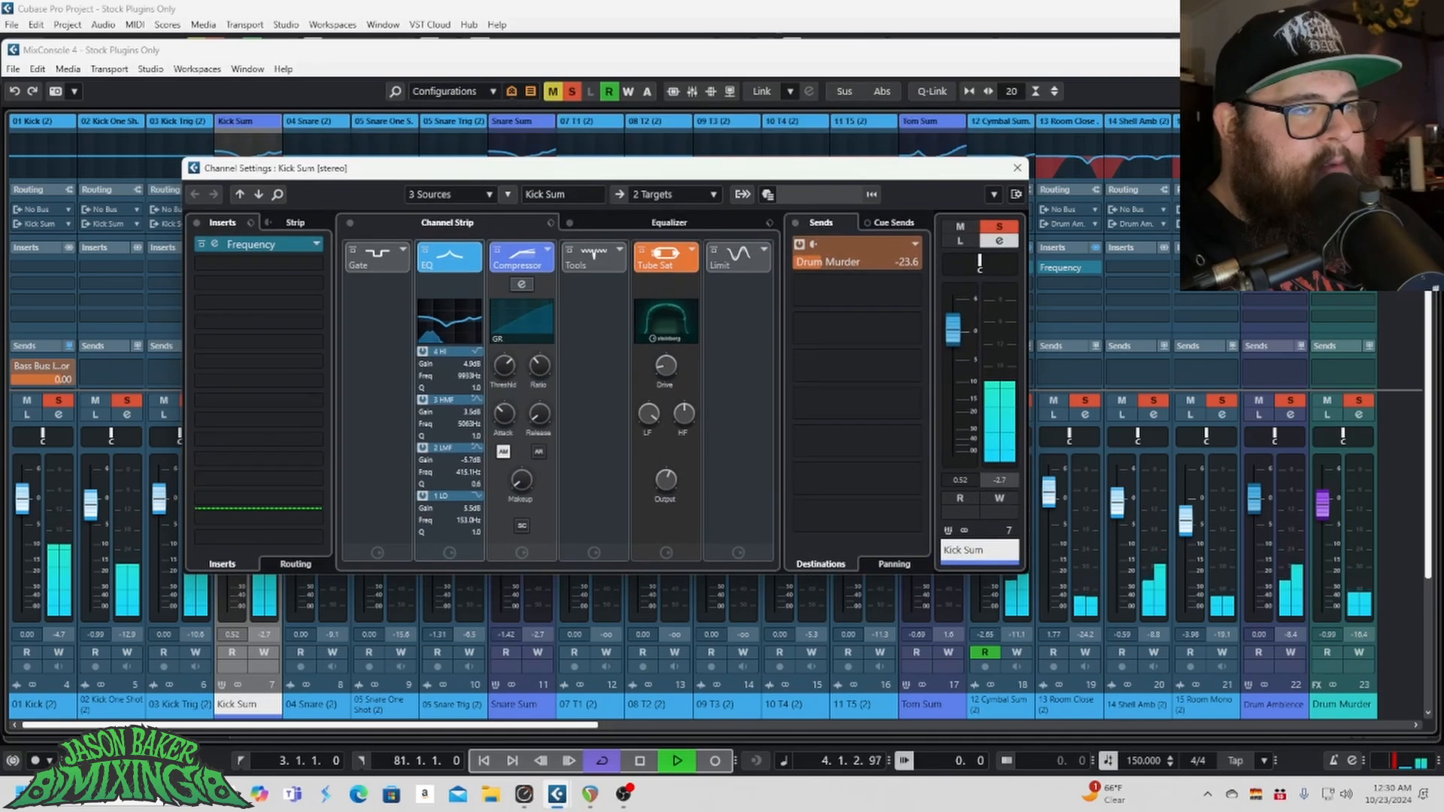
{"action": "left_click", "coordinate": [1352, 50]}
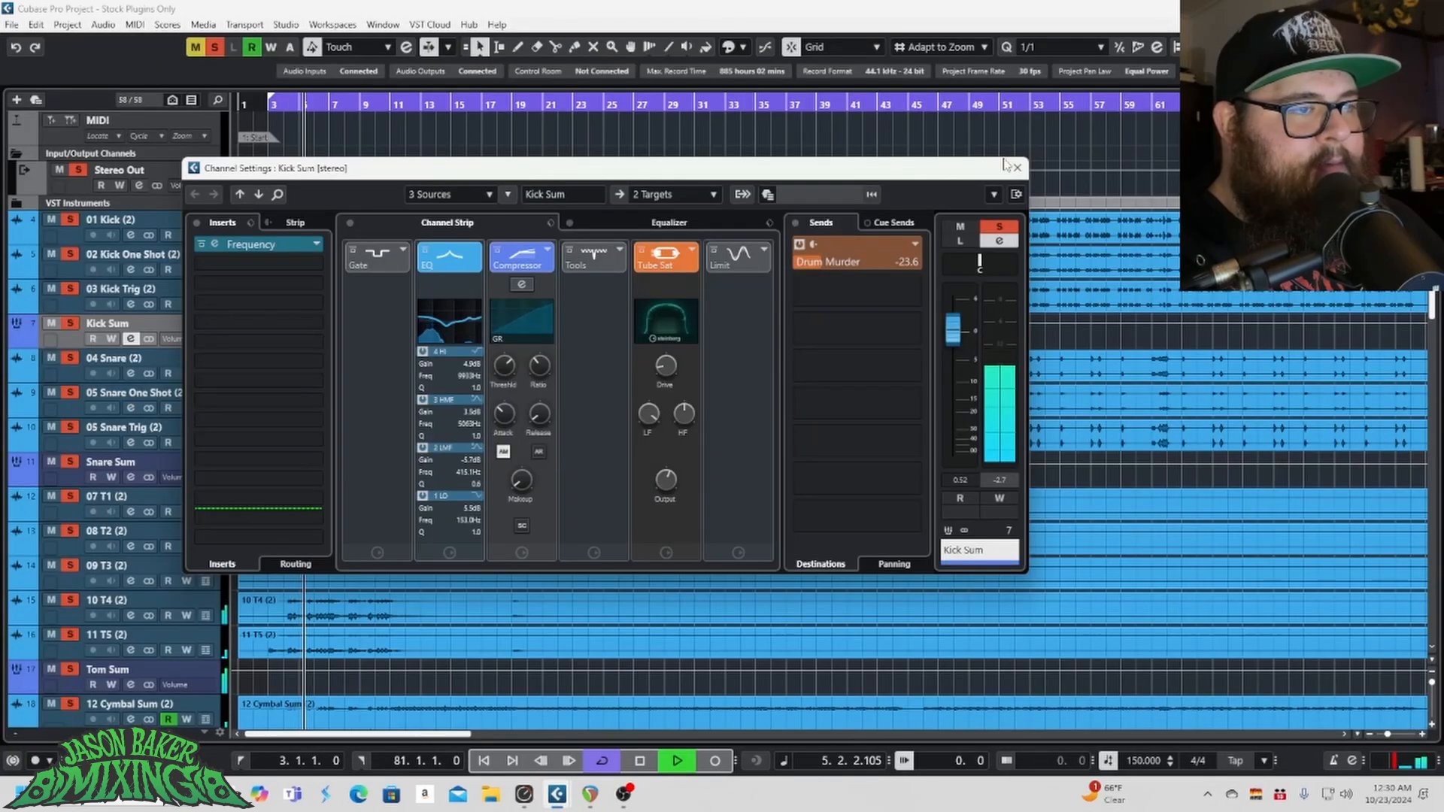
{"action": "left_click_drag", "start_coordinate": [990, 179], "coordinate": [1074, 423]}
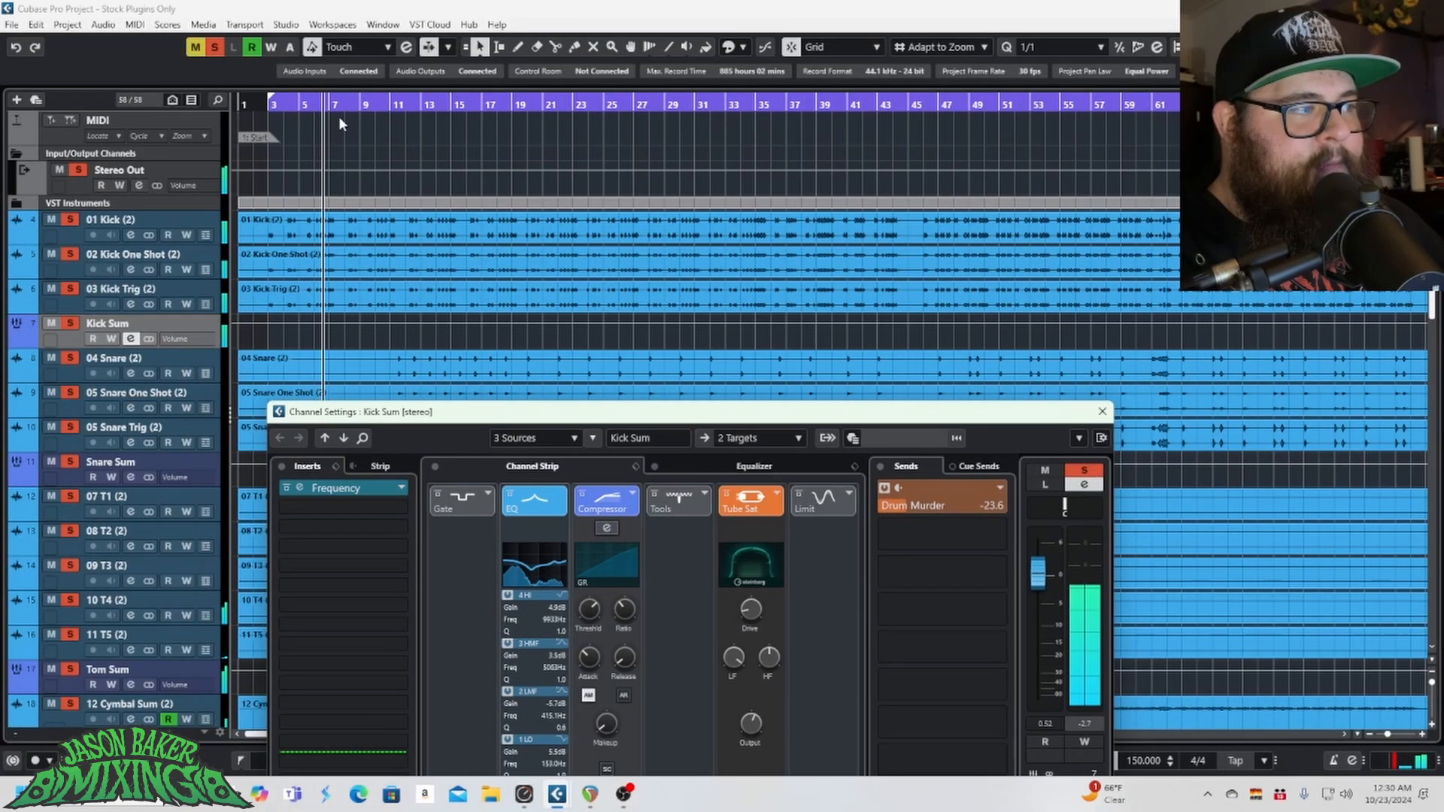
{"action": "left_click", "coordinate": [404, 103]}
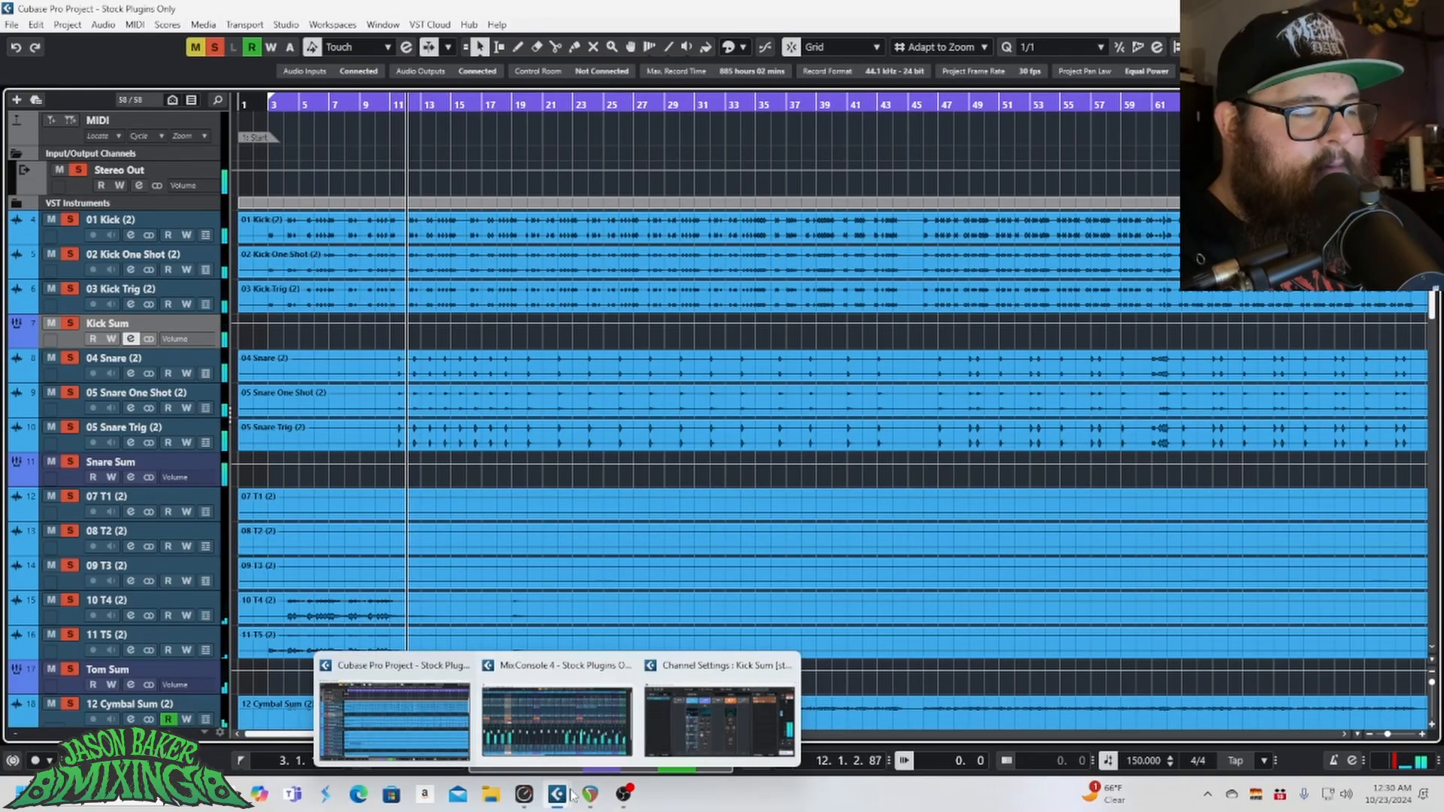
Step: Bring the MixConsole and the Kick Sum channel settings back to the front, centre the settings window and stop playback
{"action": "mouse_move", "coordinate": [557, 795]}
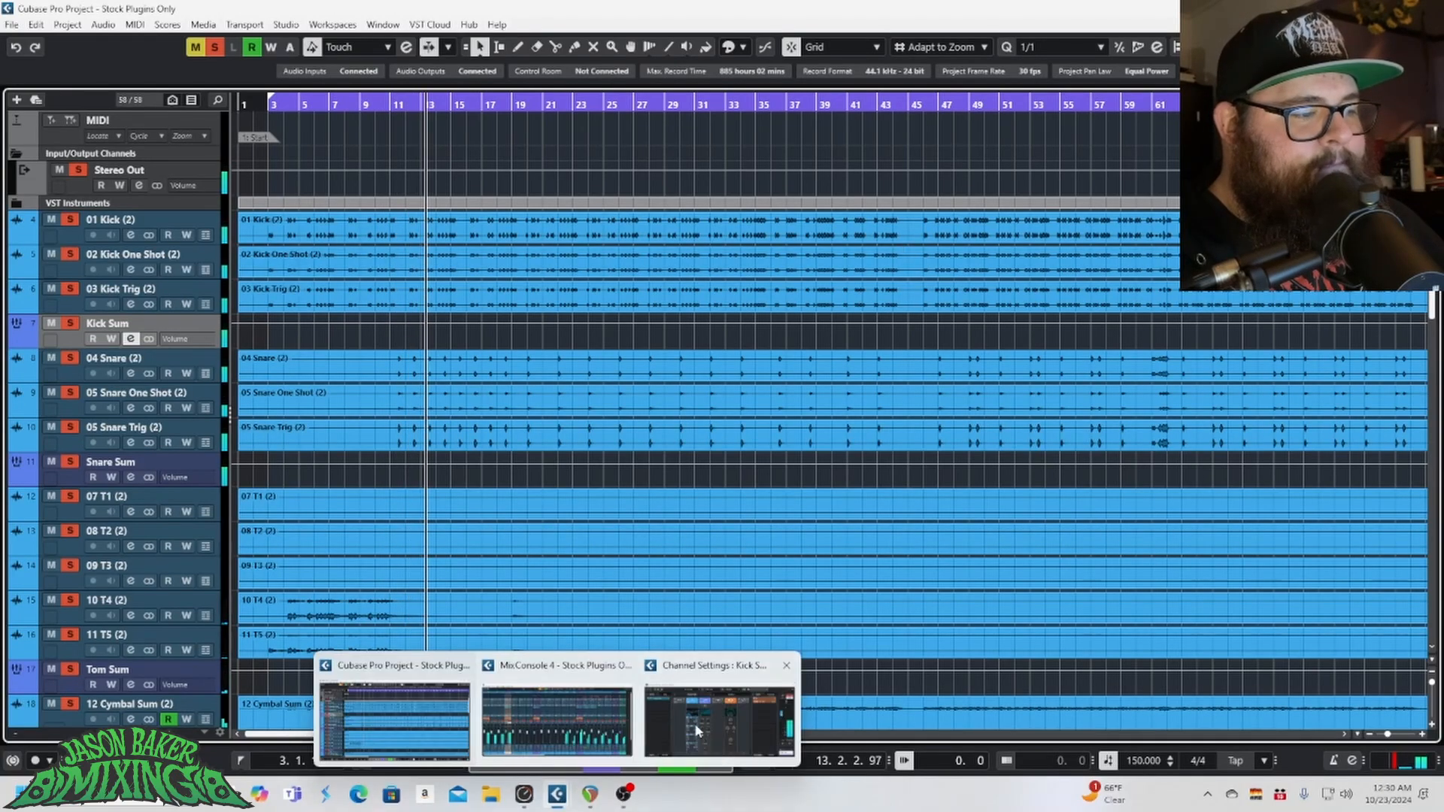
{"action": "left_click", "coordinate": [677, 714]}
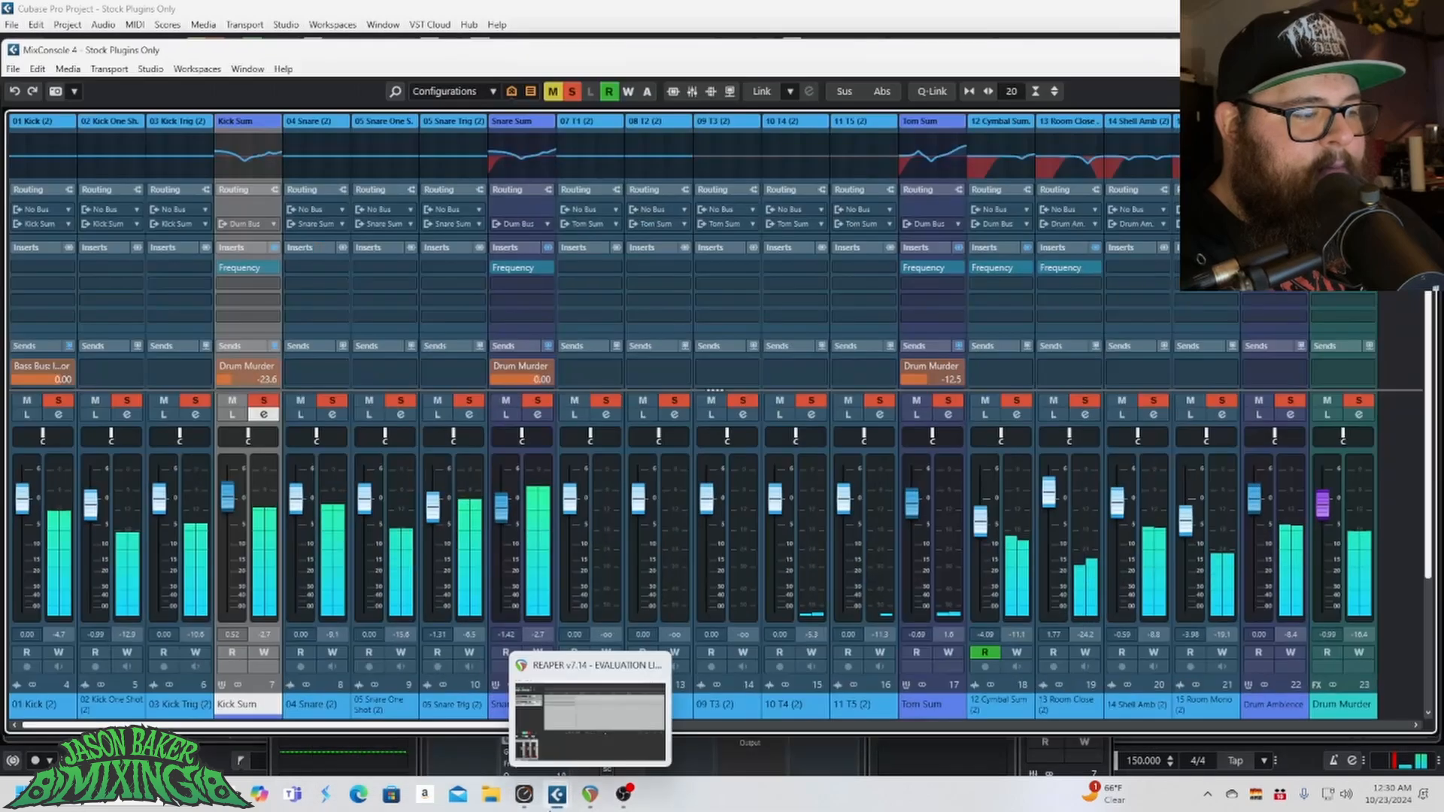
{"action": "left_click", "coordinate": [542, 677]}
{"action": "left_click", "coordinate": [1016, 748]}
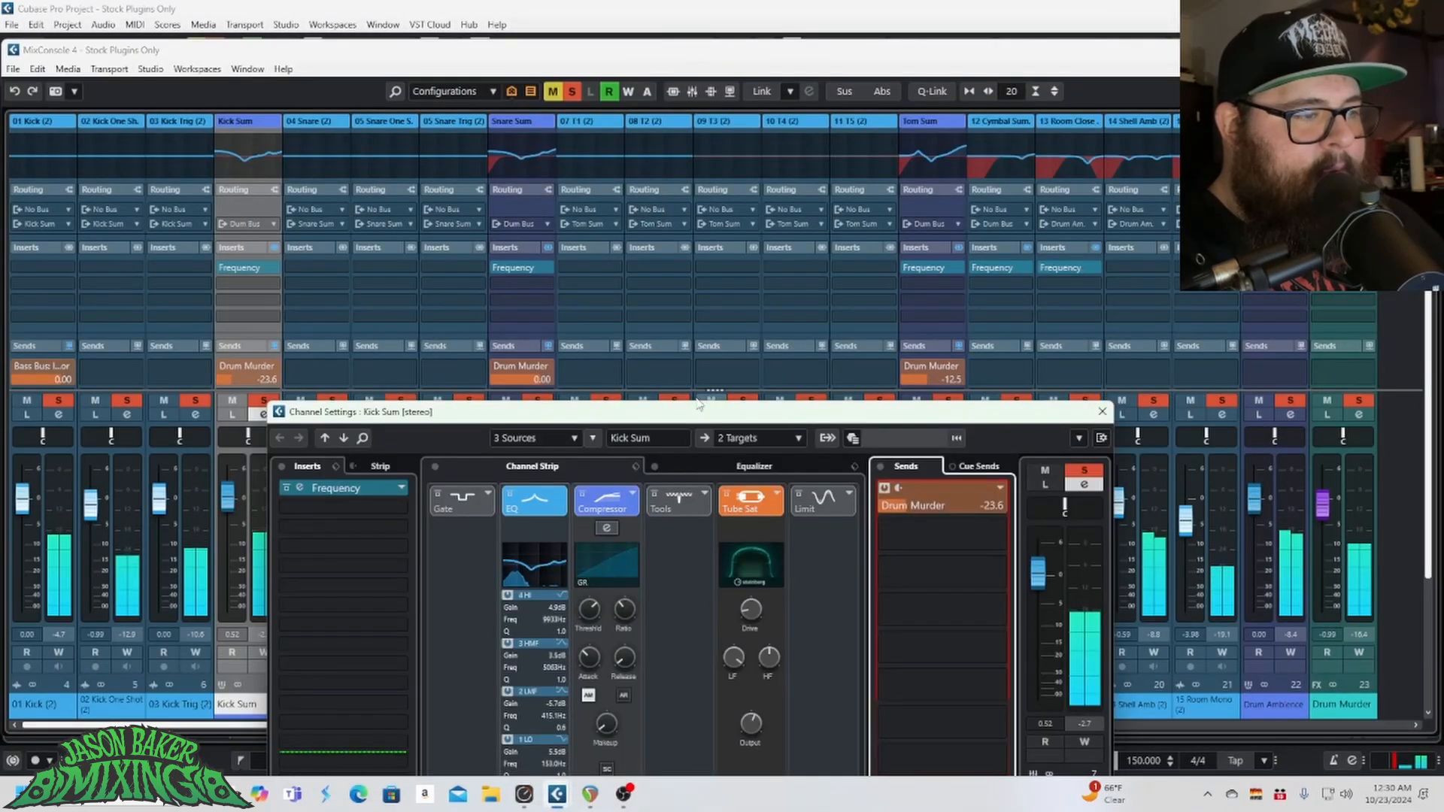
{"action": "left_click_drag", "start_coordinate": [690, 409], "coordinate": [720, 196]}
{"action": "key", "text": "space"}
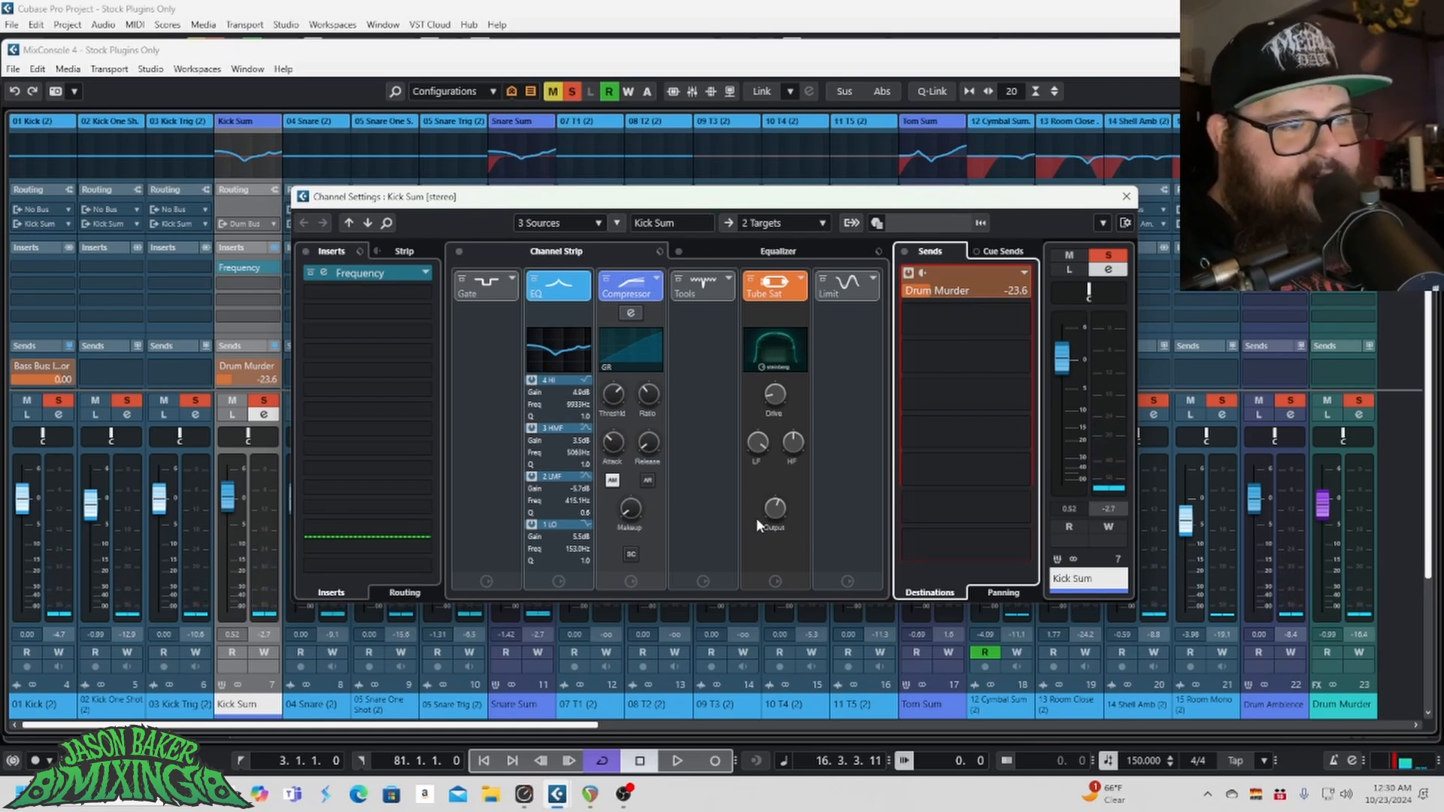
Step: Show the Kick Sum equalizer curve and compare it bypassed and active twice during playback
{"action": "left_click", "coordinate": [723, 250]}
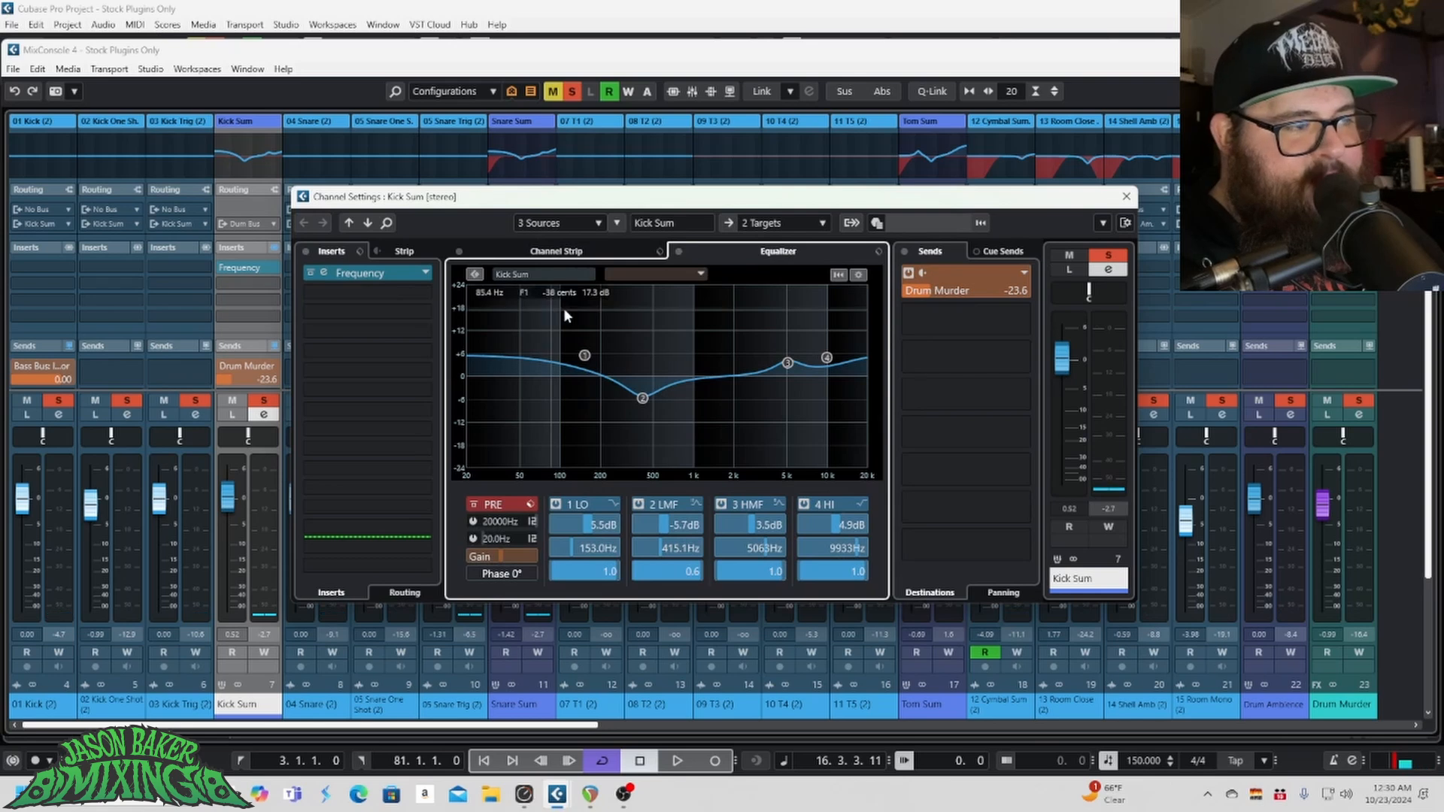
{"action": "key", "text": "space"}
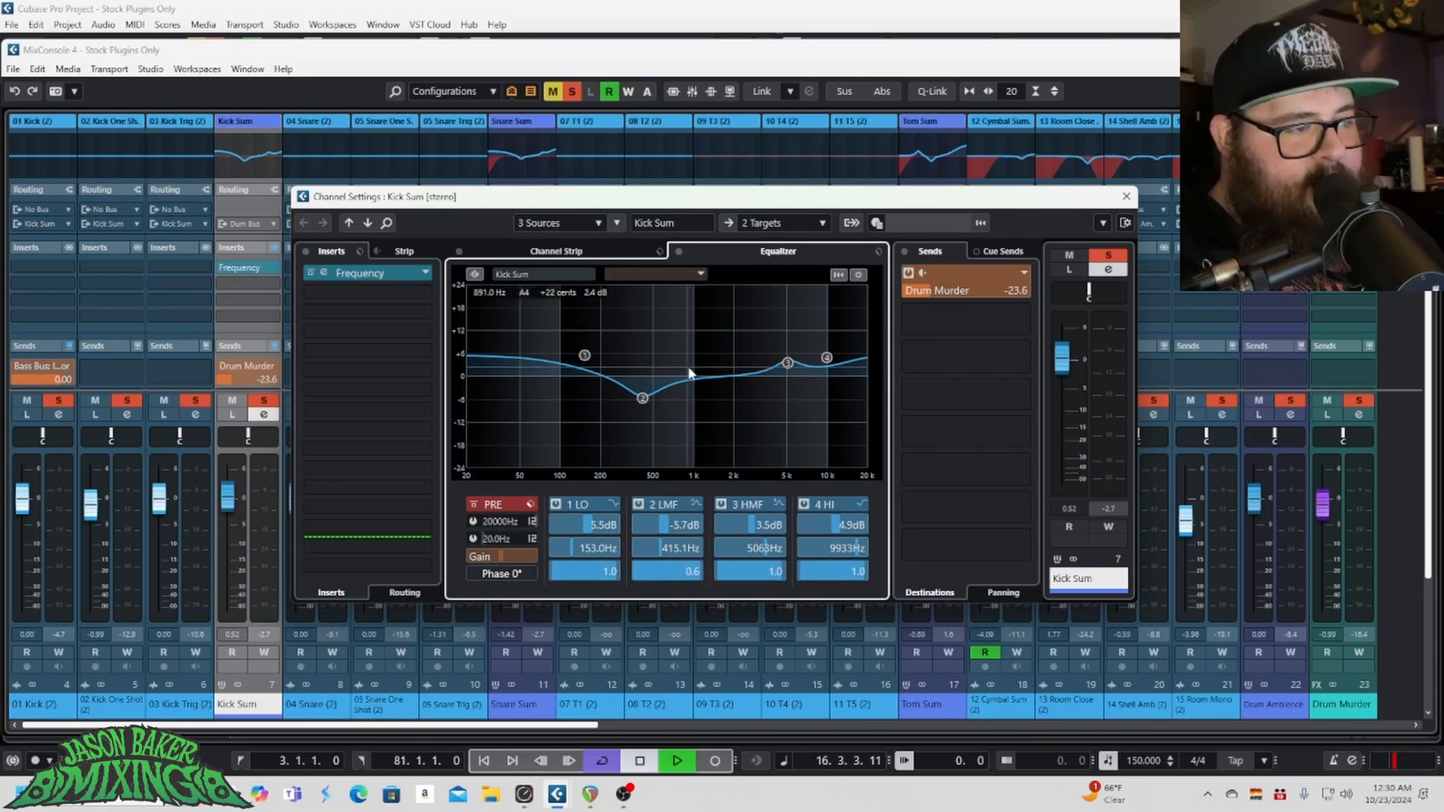
{"action": "left_click", "coordinate": [679, 252]}
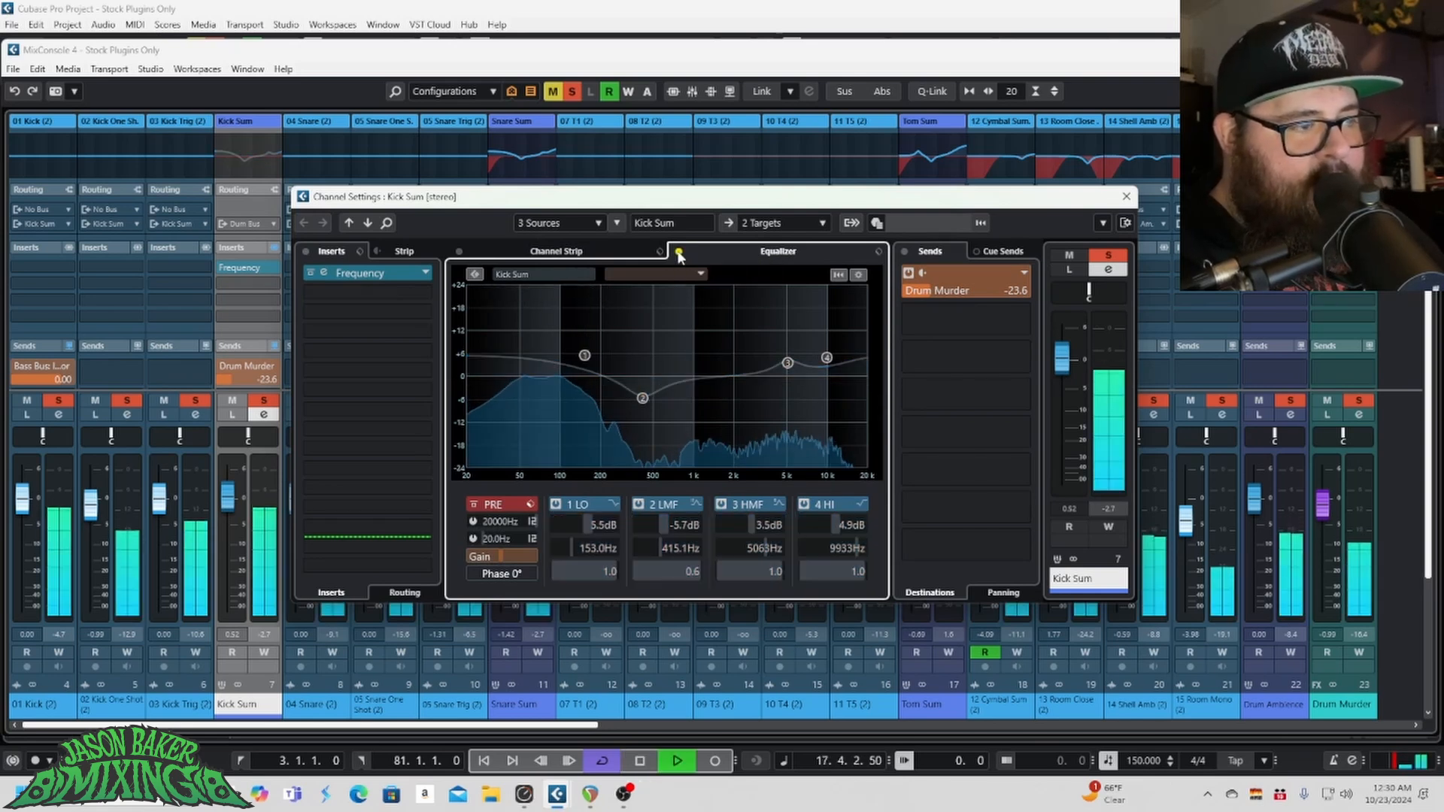
{"action": "left_click", "coordinate": [679, 252]}
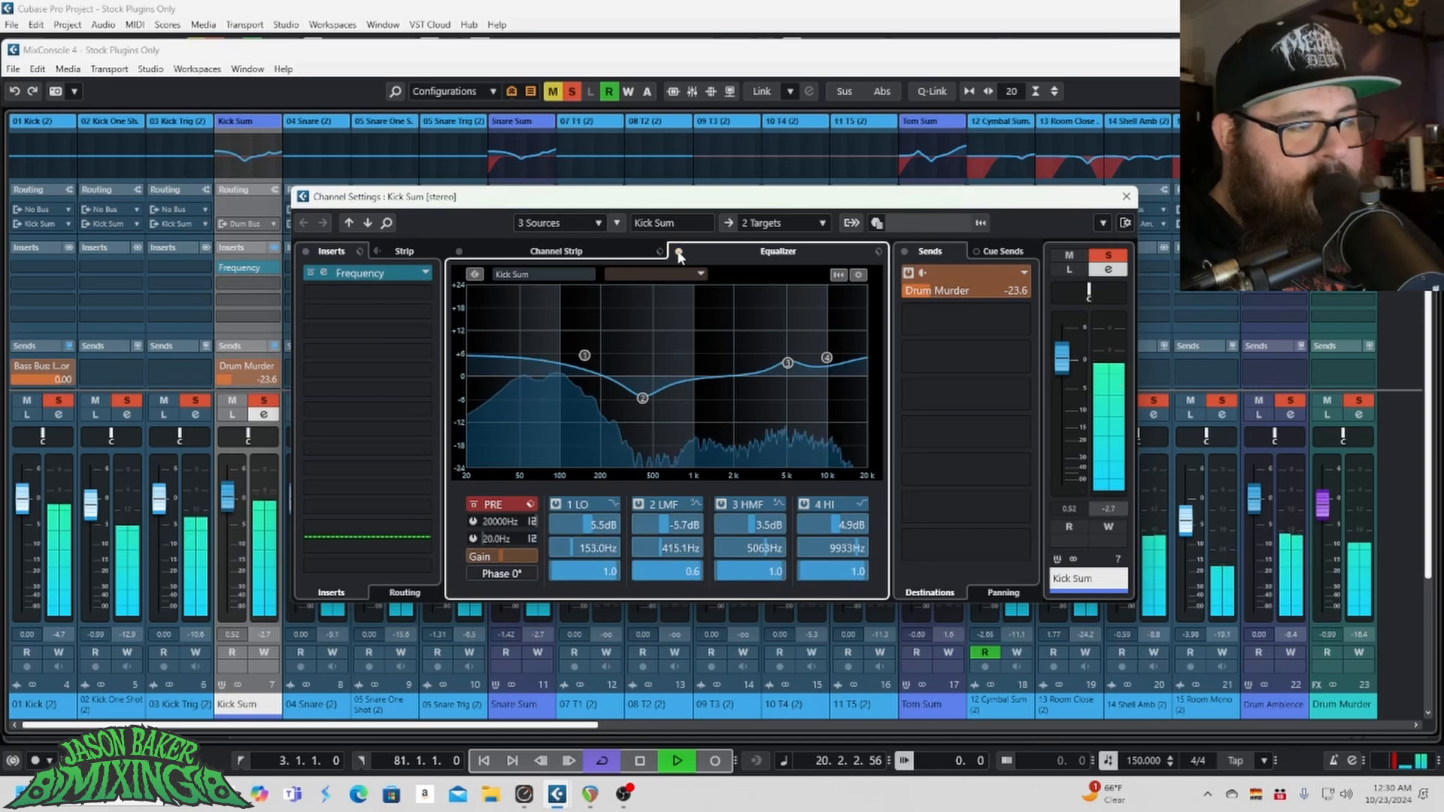
{"action": "left_click", "coordinate": [679, 252]}
{"action": "left_click", "coordinate": [679, 251]}
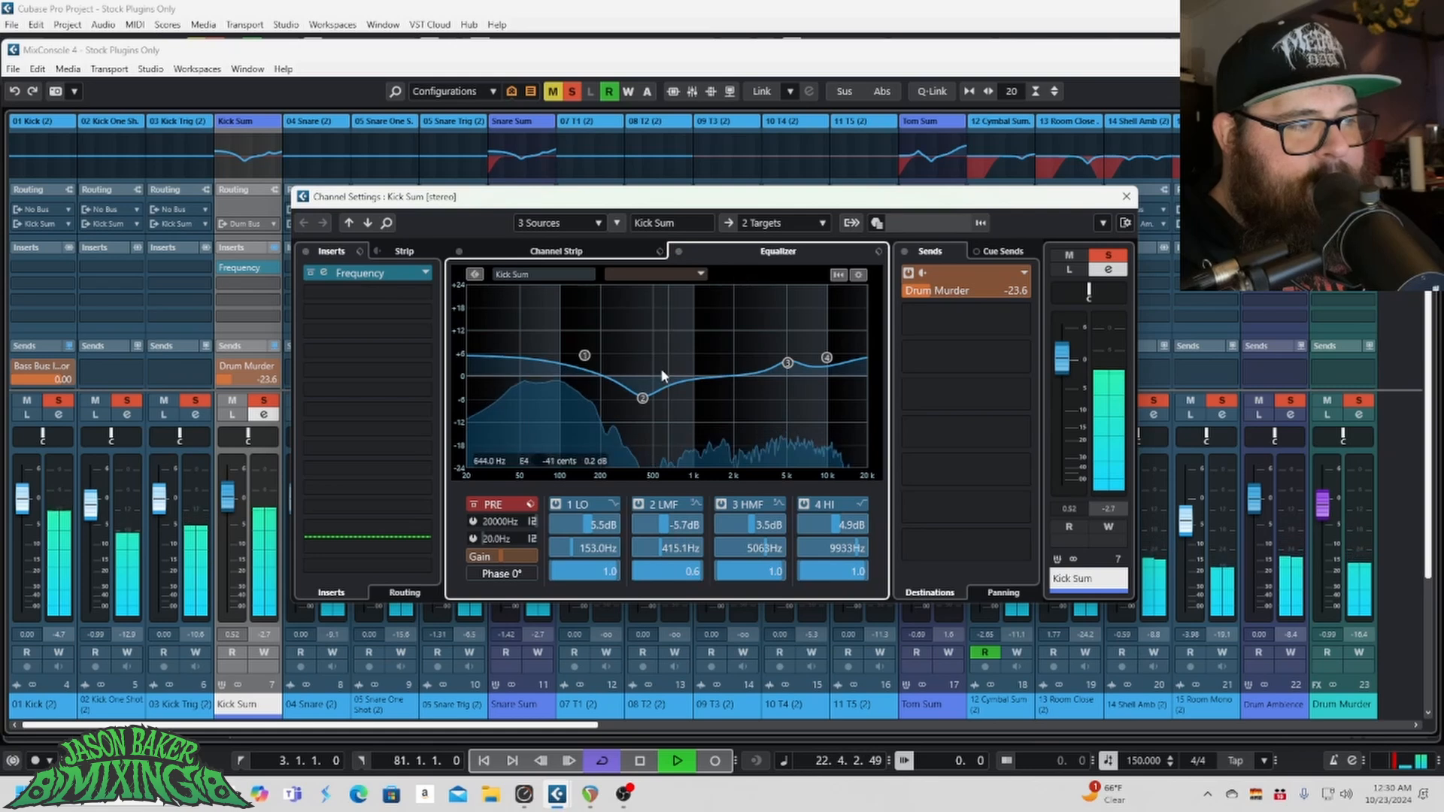
{"action": "key", "text": "space"}
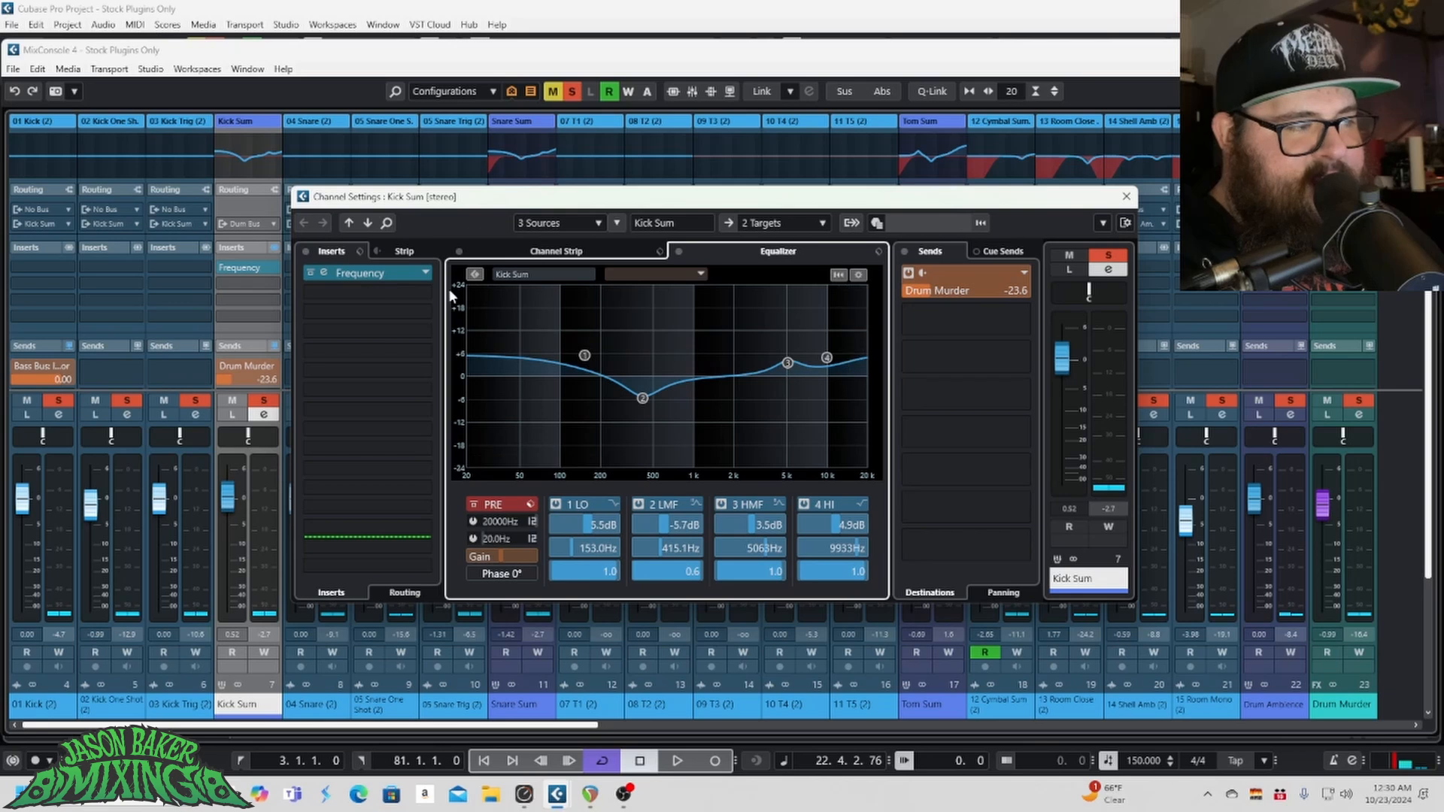
Step: Return to the Kick Sum channel strip, compare its Compressor bypassed and active during playback, and inspect the threshold and ratio
{"action": "left_click", "coordinate": [564, 252]}
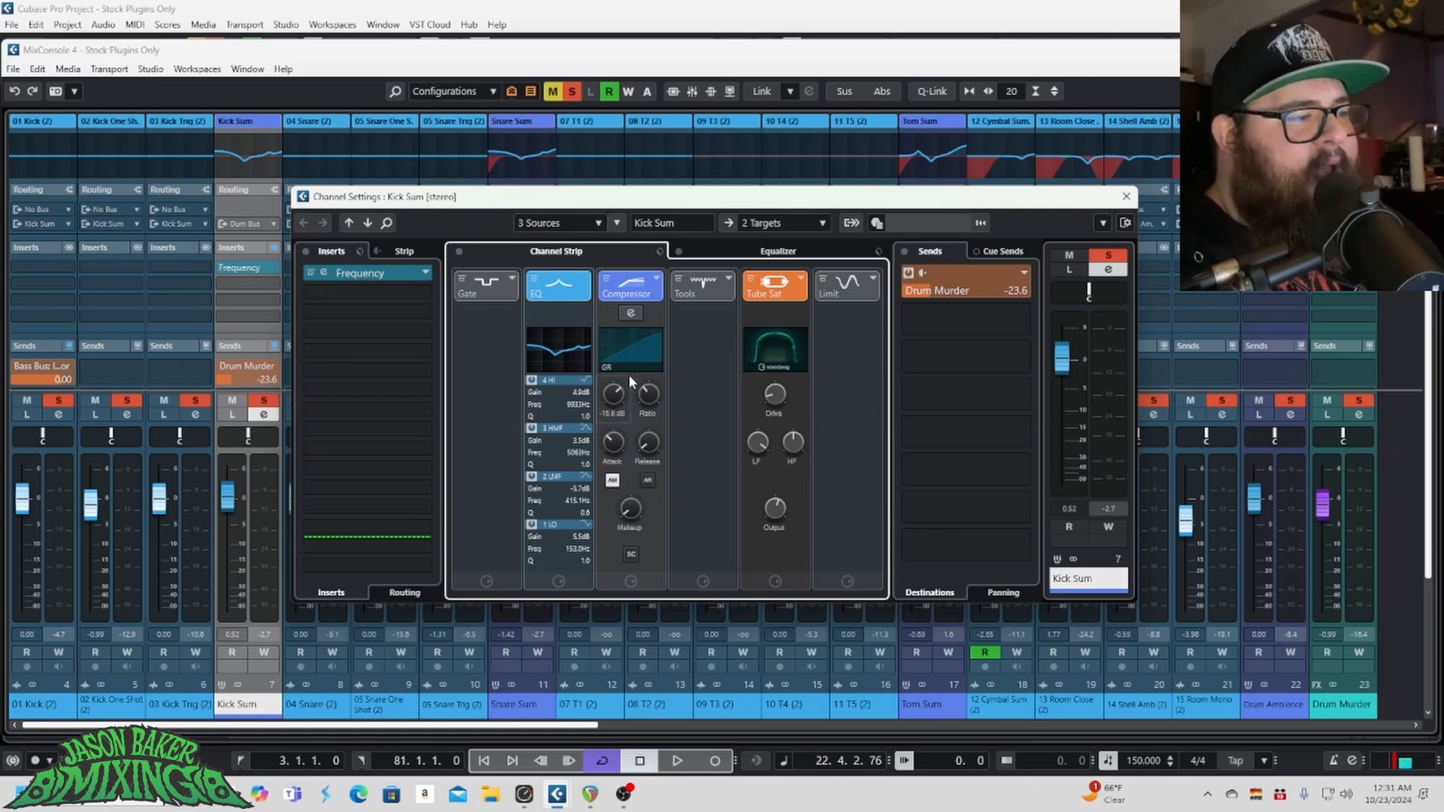
{"action": "key", "text": "space"}
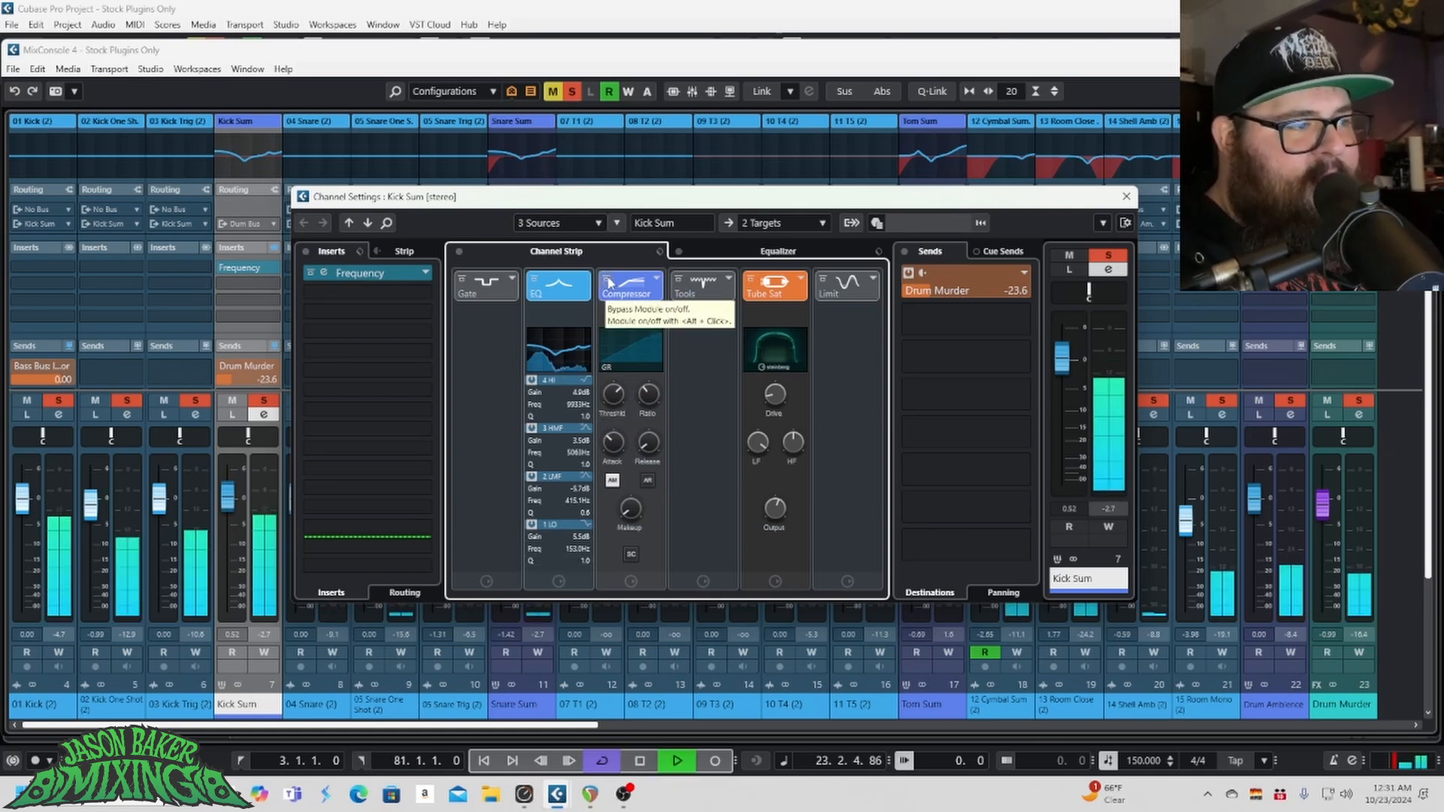
{"action": "left_click", "coordinate": [610, 282]}
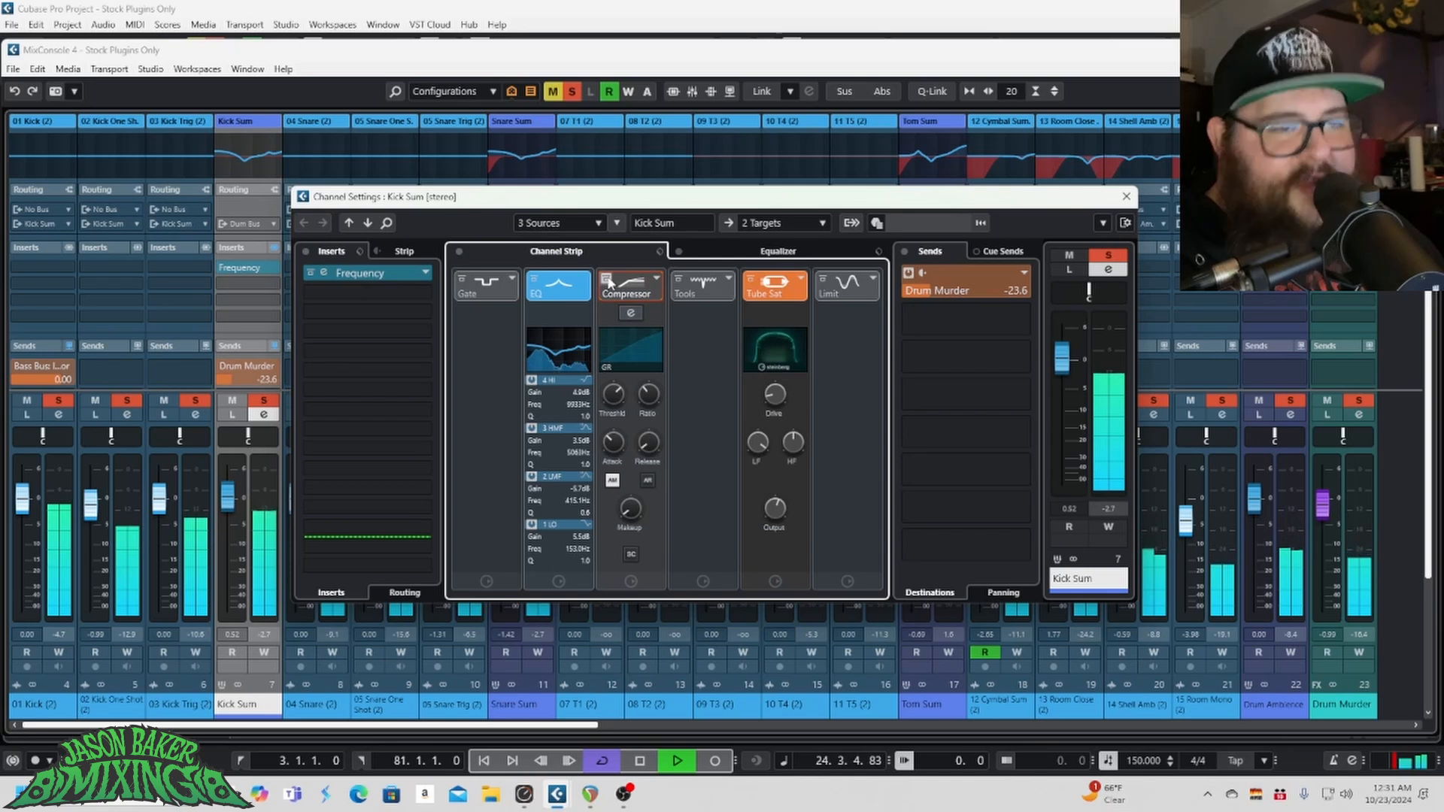
{"action": "left_click", "coordinate": [609, 281]}
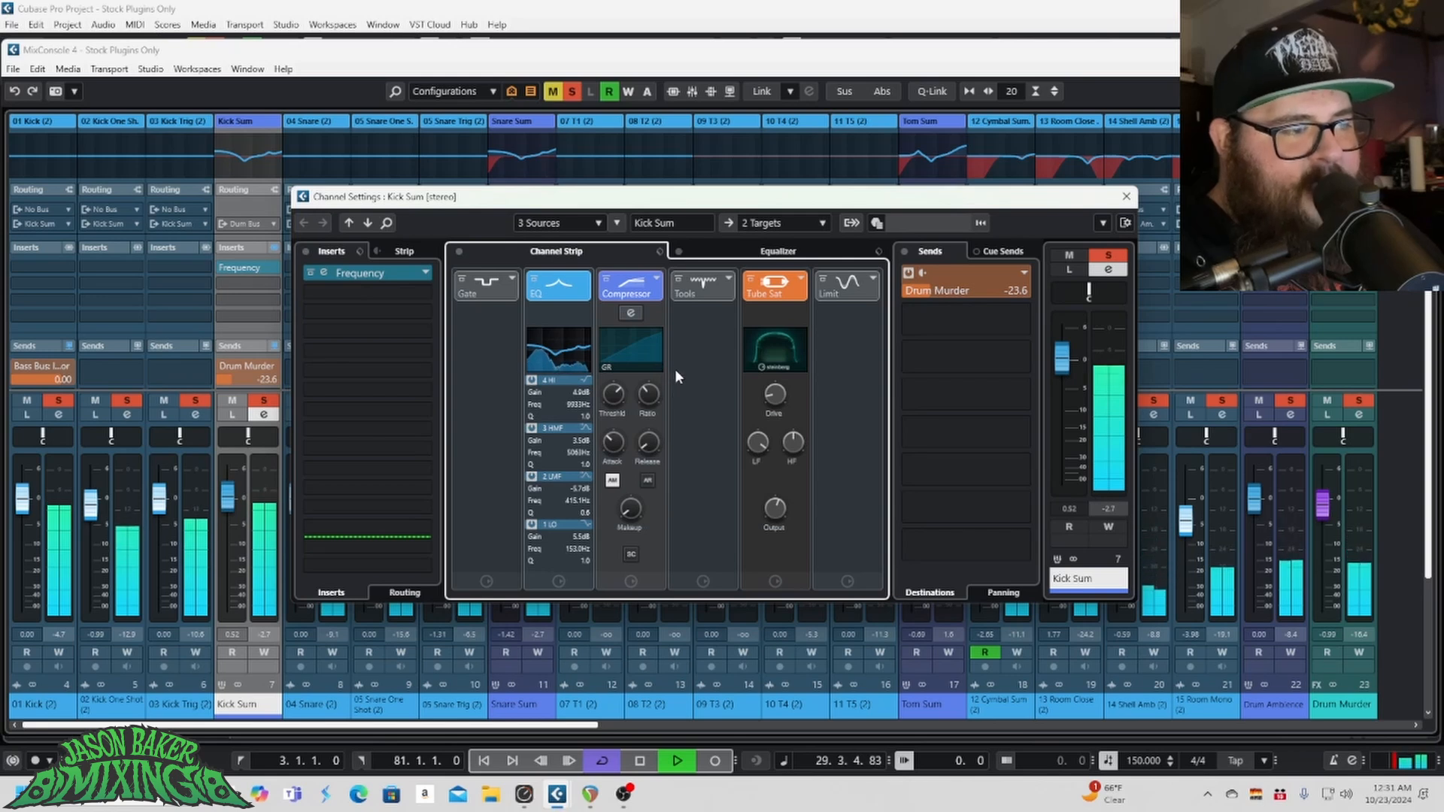
{"action": "key", "text": "space"}
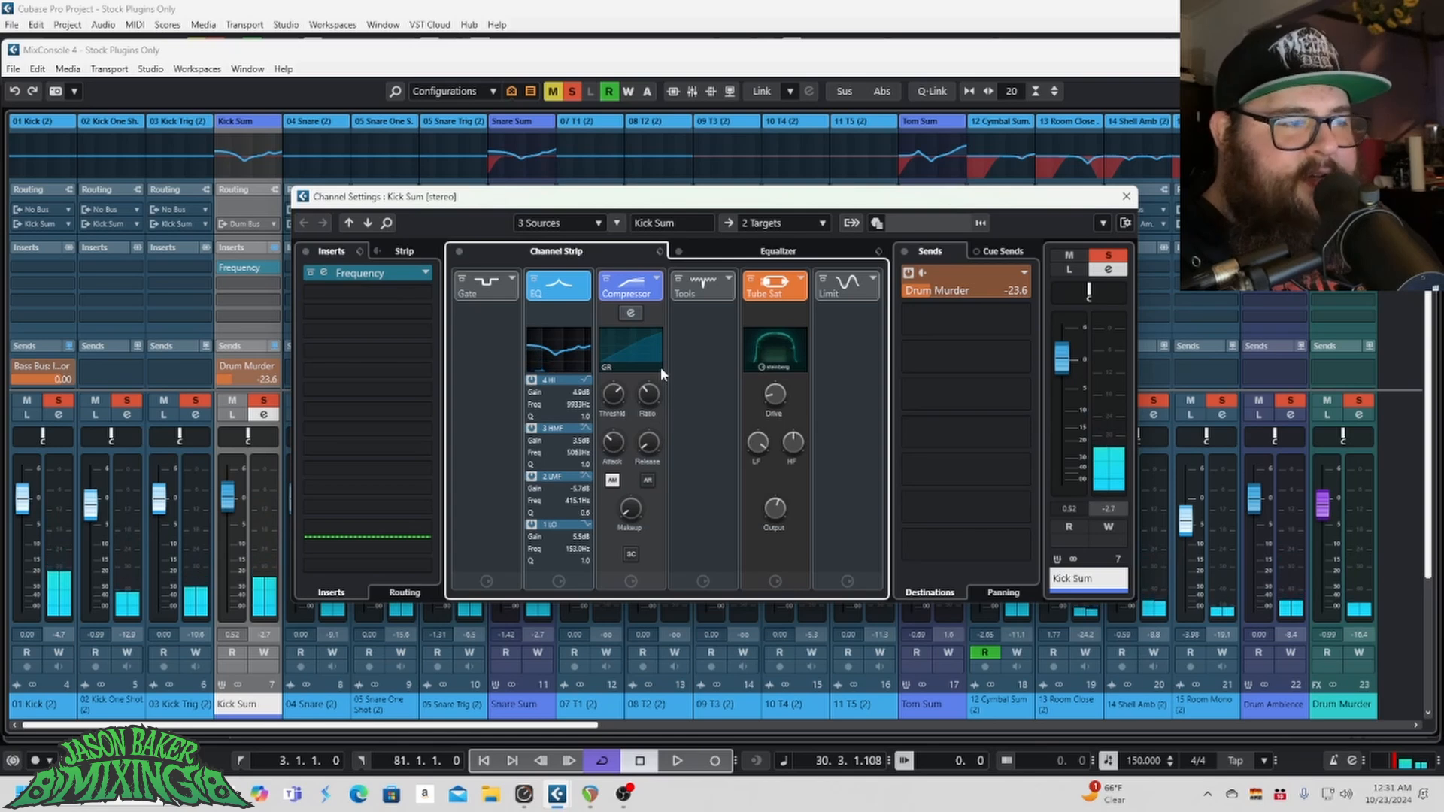
{"action": "mouse_move", "coordinate": [650, 397]}
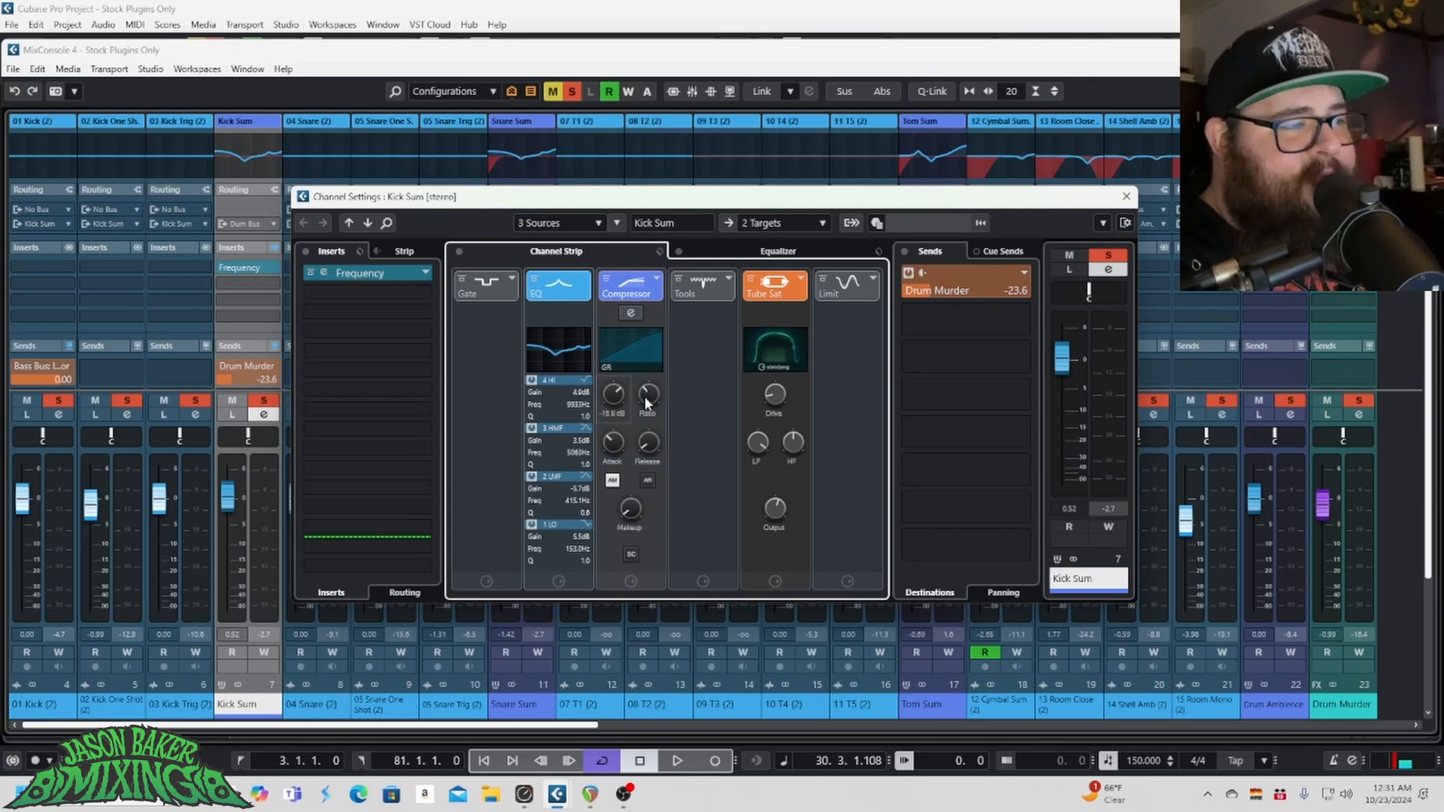
Step: Compare the Tube Sat module of Kick Sum bypassed and active during playback, then stop playback
{"action": "key", "text": "space"}
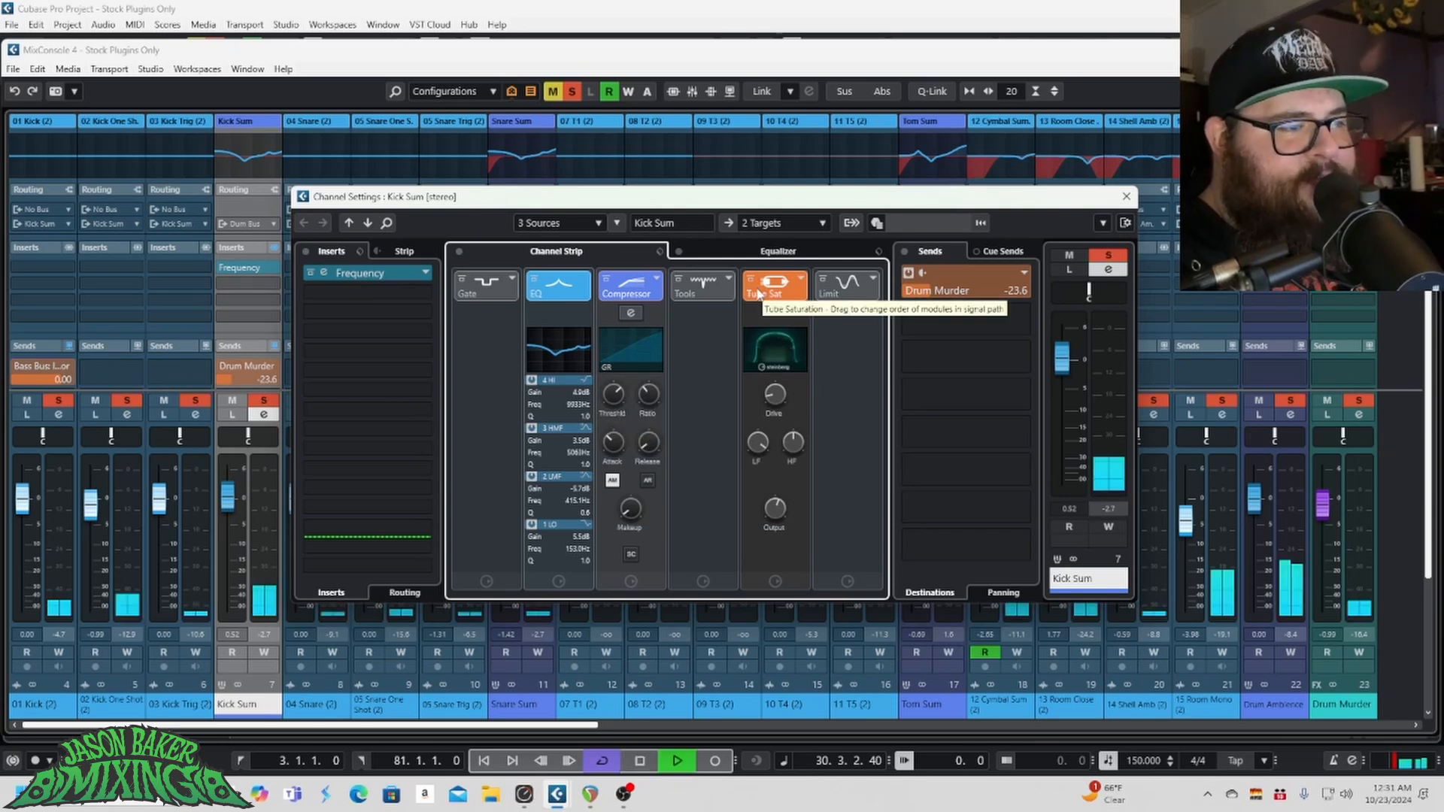
{"action": "left_click", "coordinate": [752, 286]}
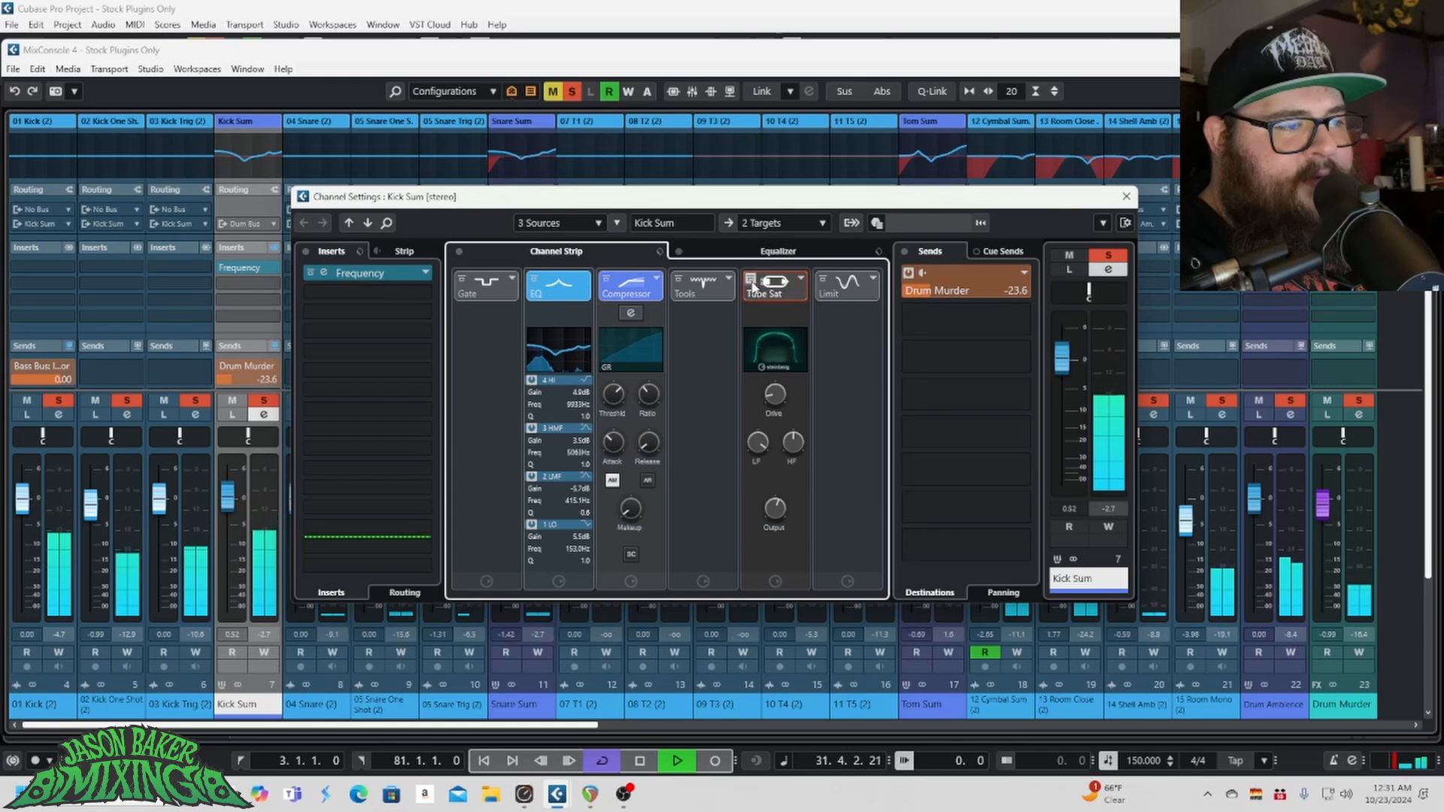
{"action": "left_click", "coordinate": [753, 286]}
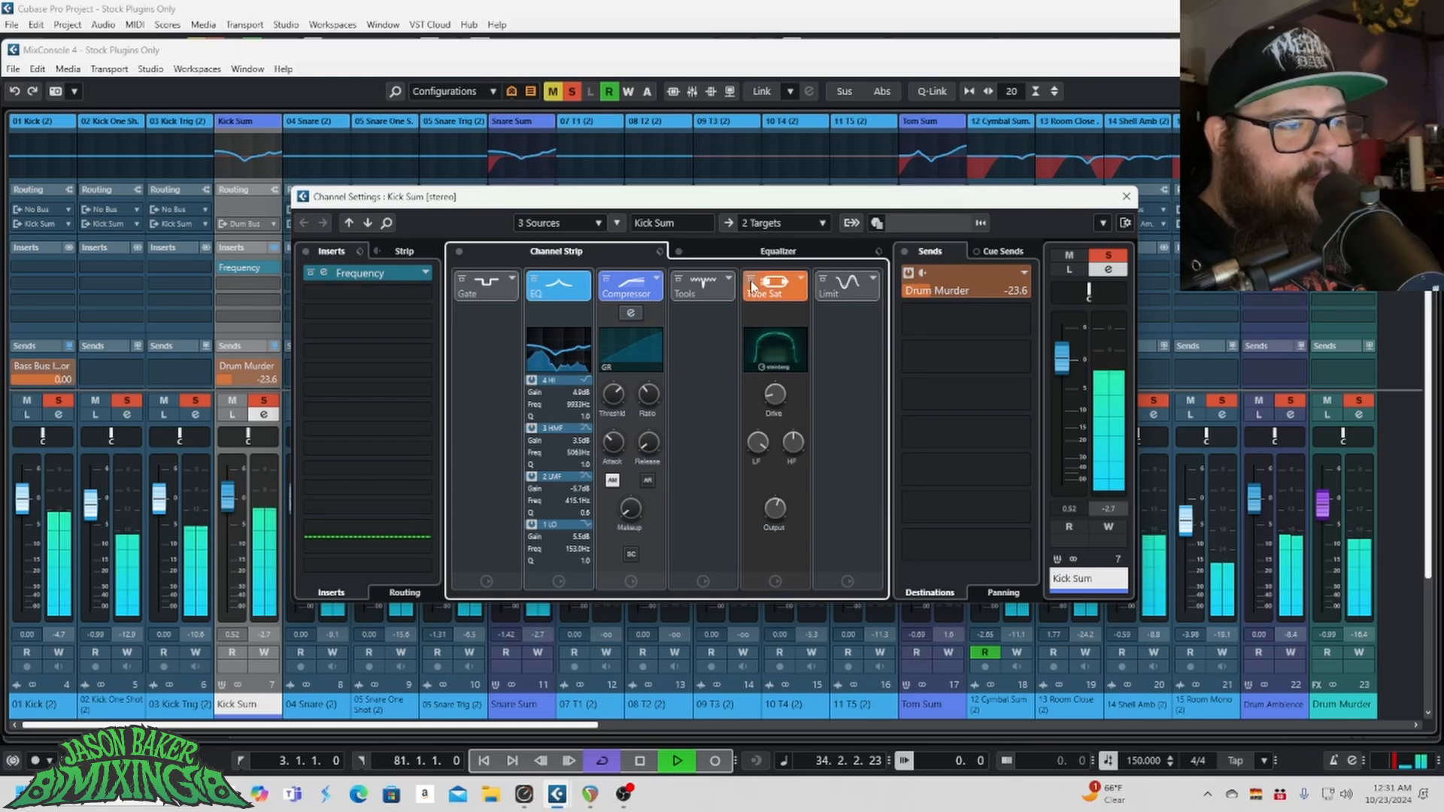
{"action": "key", "text": "space"}
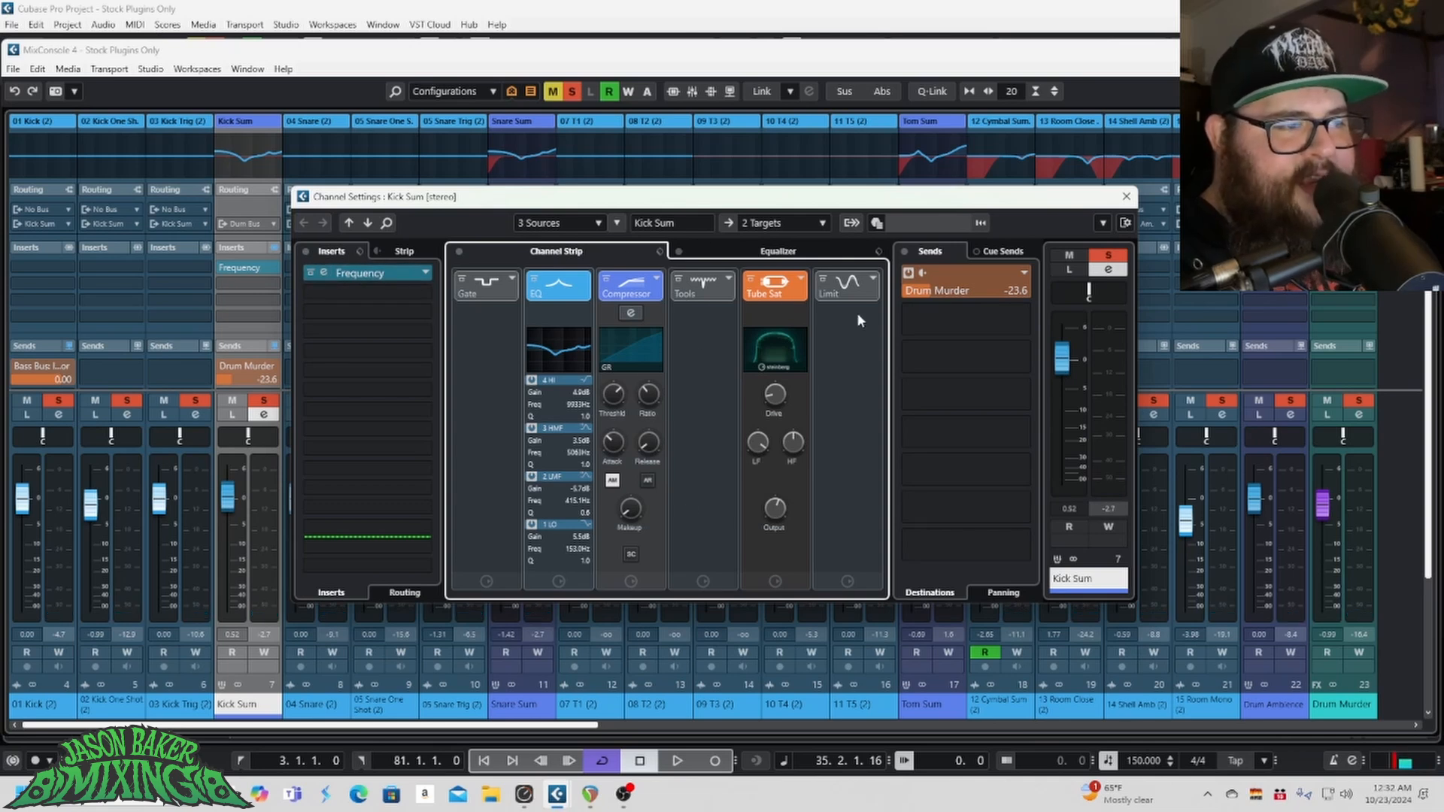
Step: Open the Frequency insert of Kick Sum, place its window fully in view and examine its eight band settings
{"action": "left_click", "coordinate": [324, 274]}
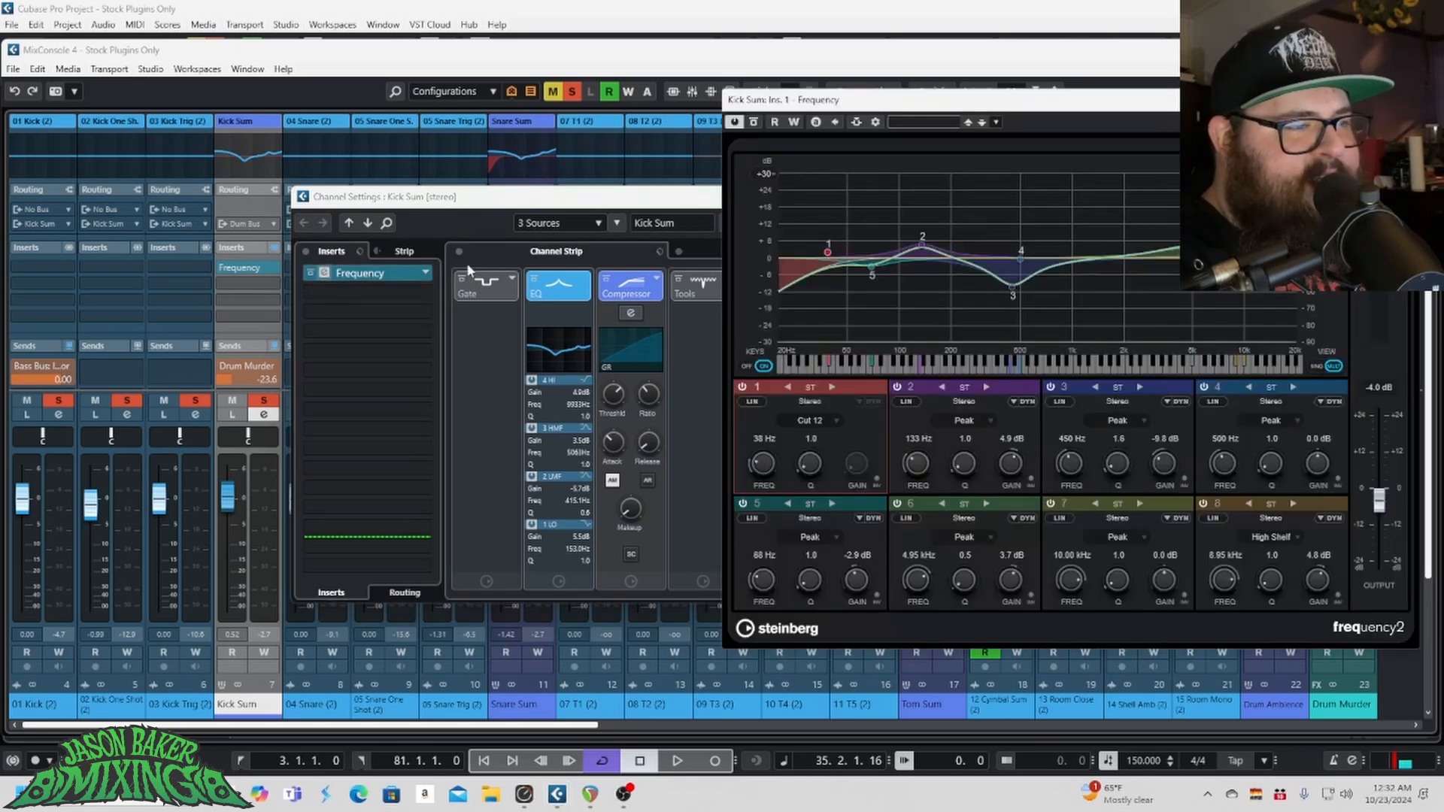
{"action": "left_click_drag", "start_coordinate": [816, 99], "coordinate": [596, 109]}
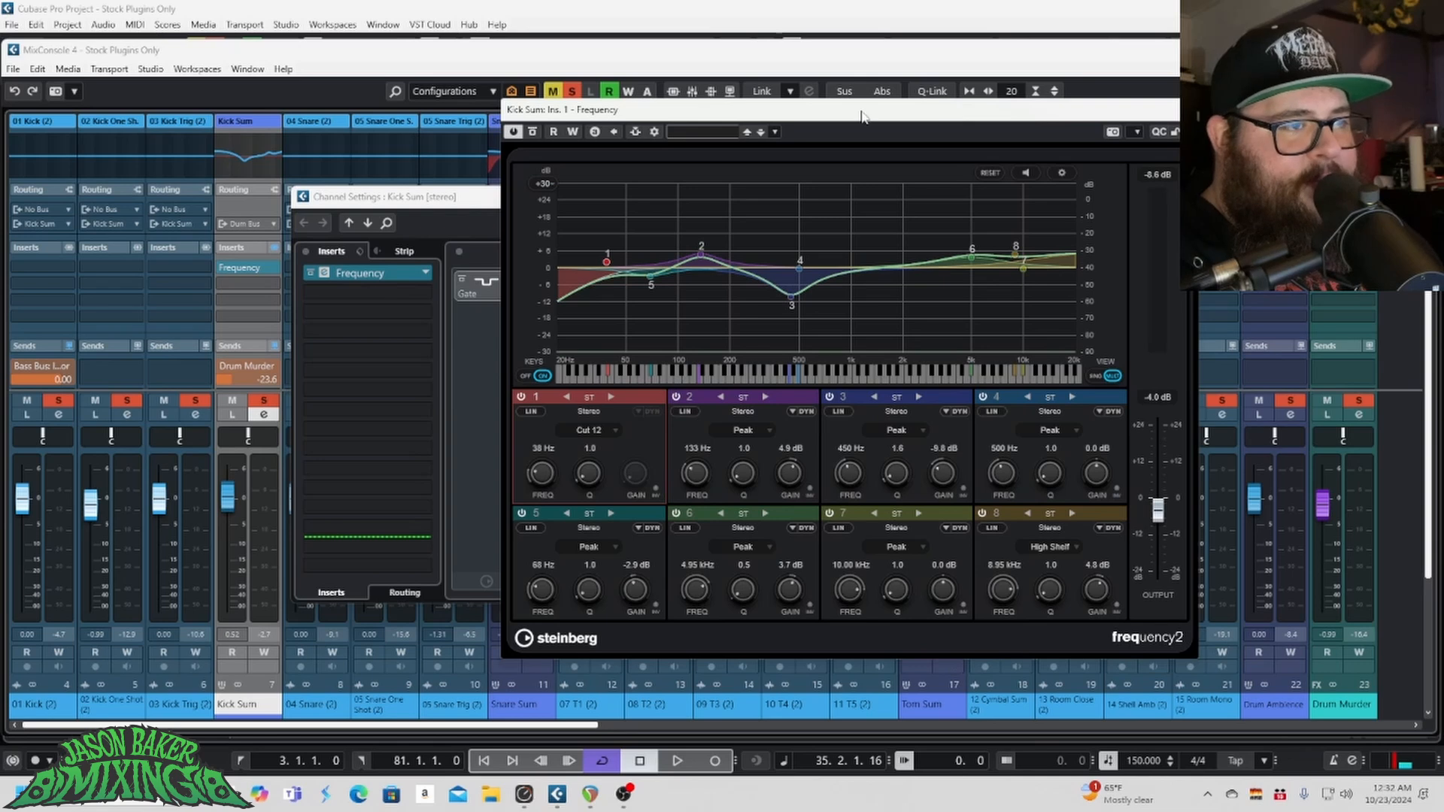
{"action": "left_click_drag", "start_coordinate": [862, 117], "coordinate": [507, 144]}
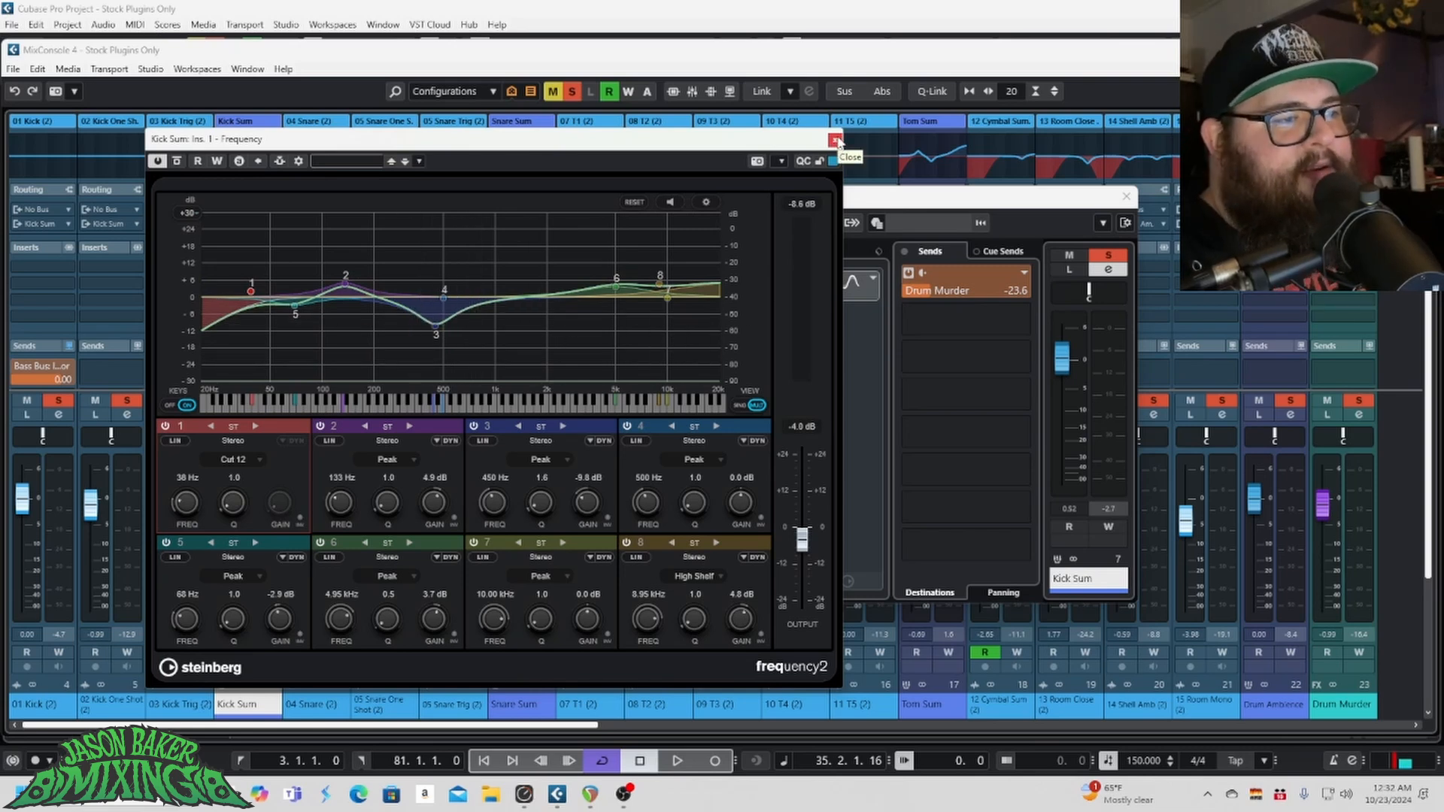
Step: Compare the Kick Sum Frequency insert bypassed and active twice during playback, then stop playback and close the plug-in
{"action": "left_click", "coordinate": [178, 161]}
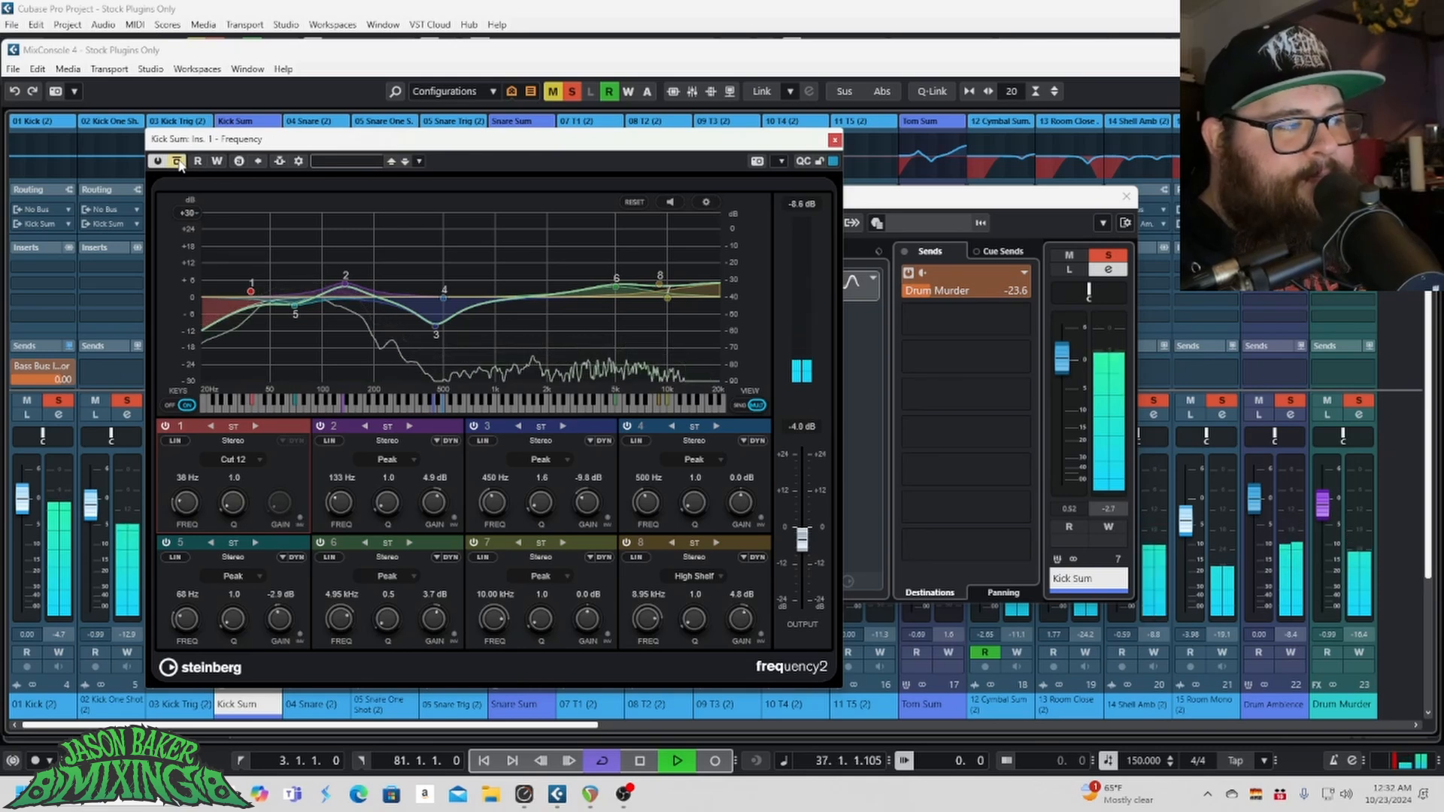
{"action": "left_click", "coordinate": [178, 161]}
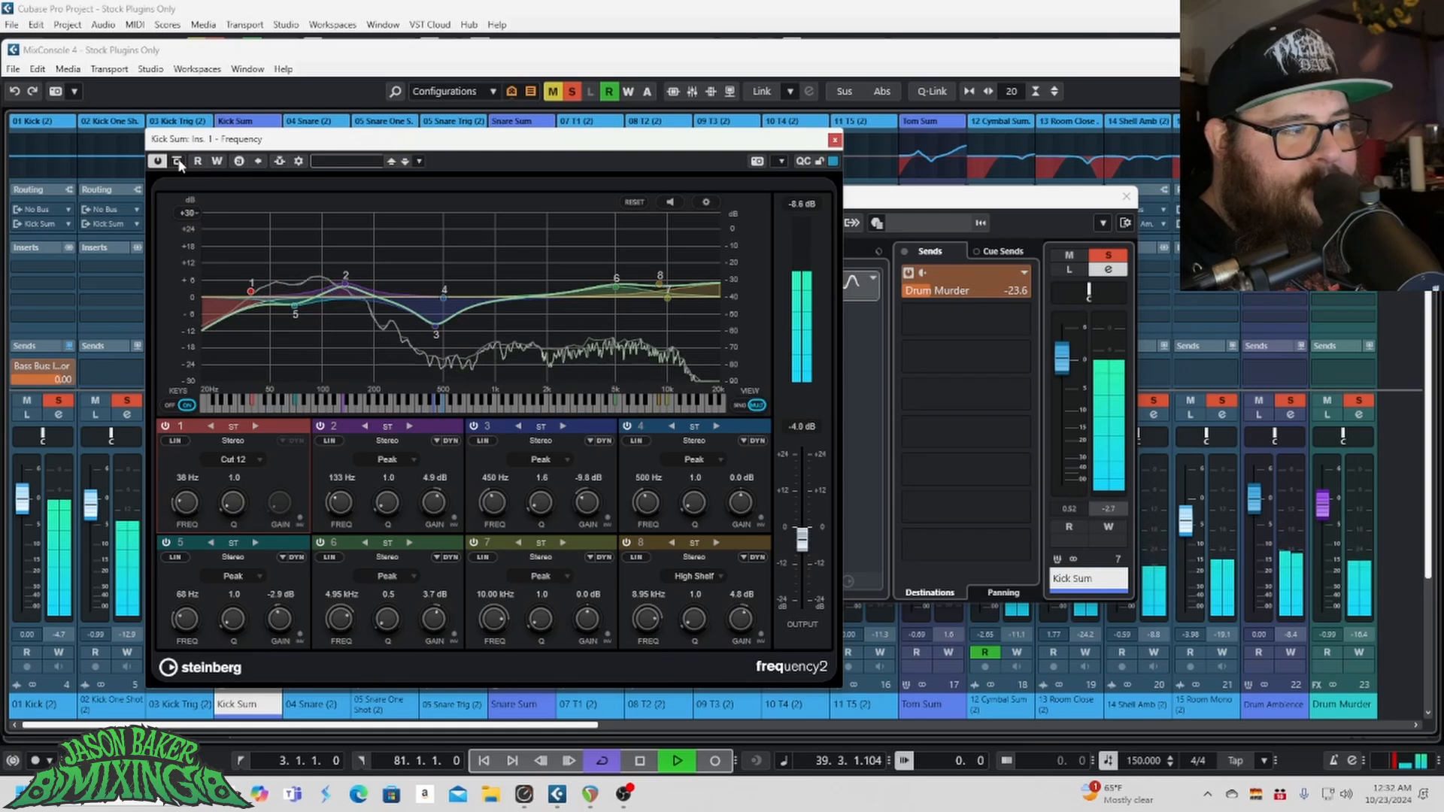
{"action": "left_click", "coordinate": [179, 162]}
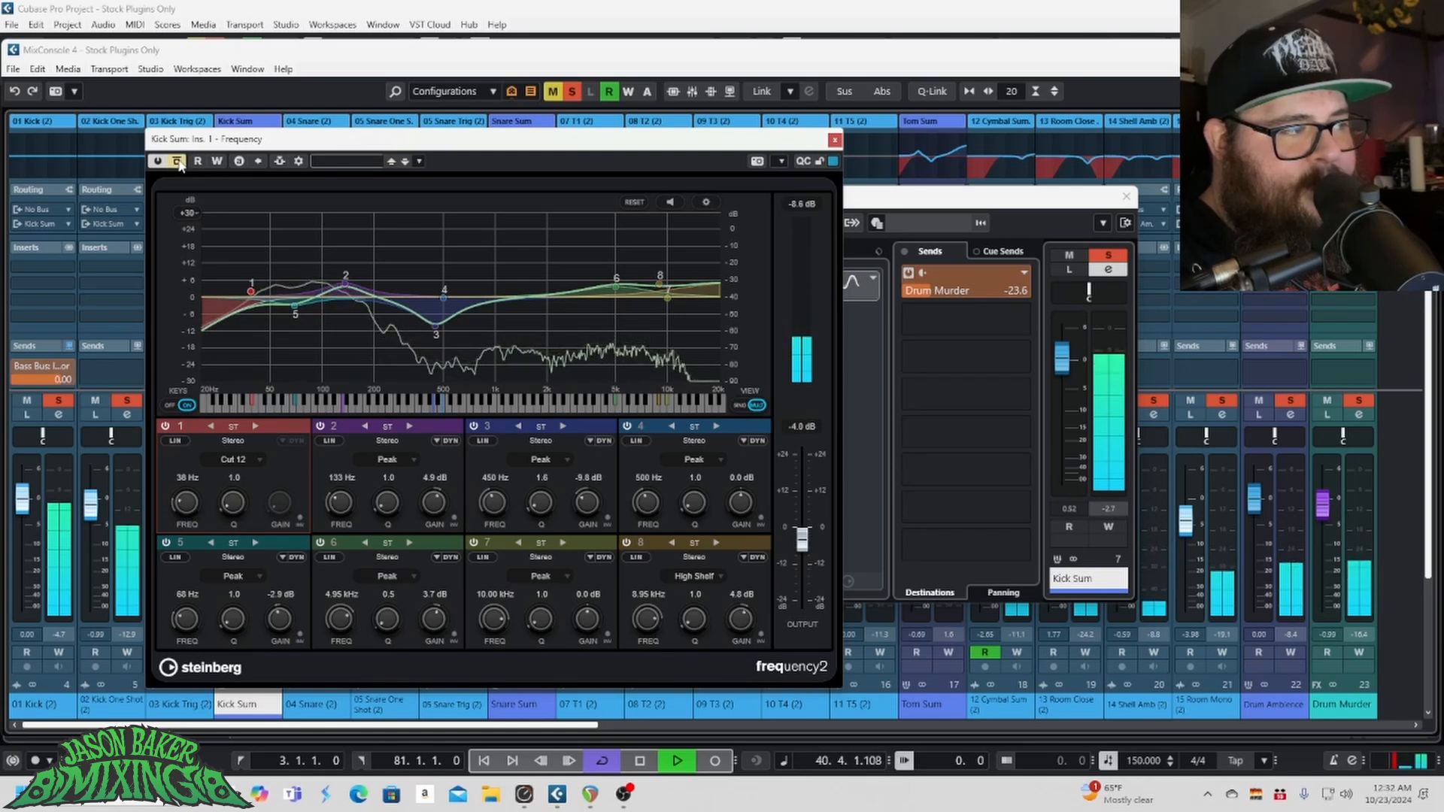
{"action": "left_click", "coordinate": [178, 162]}
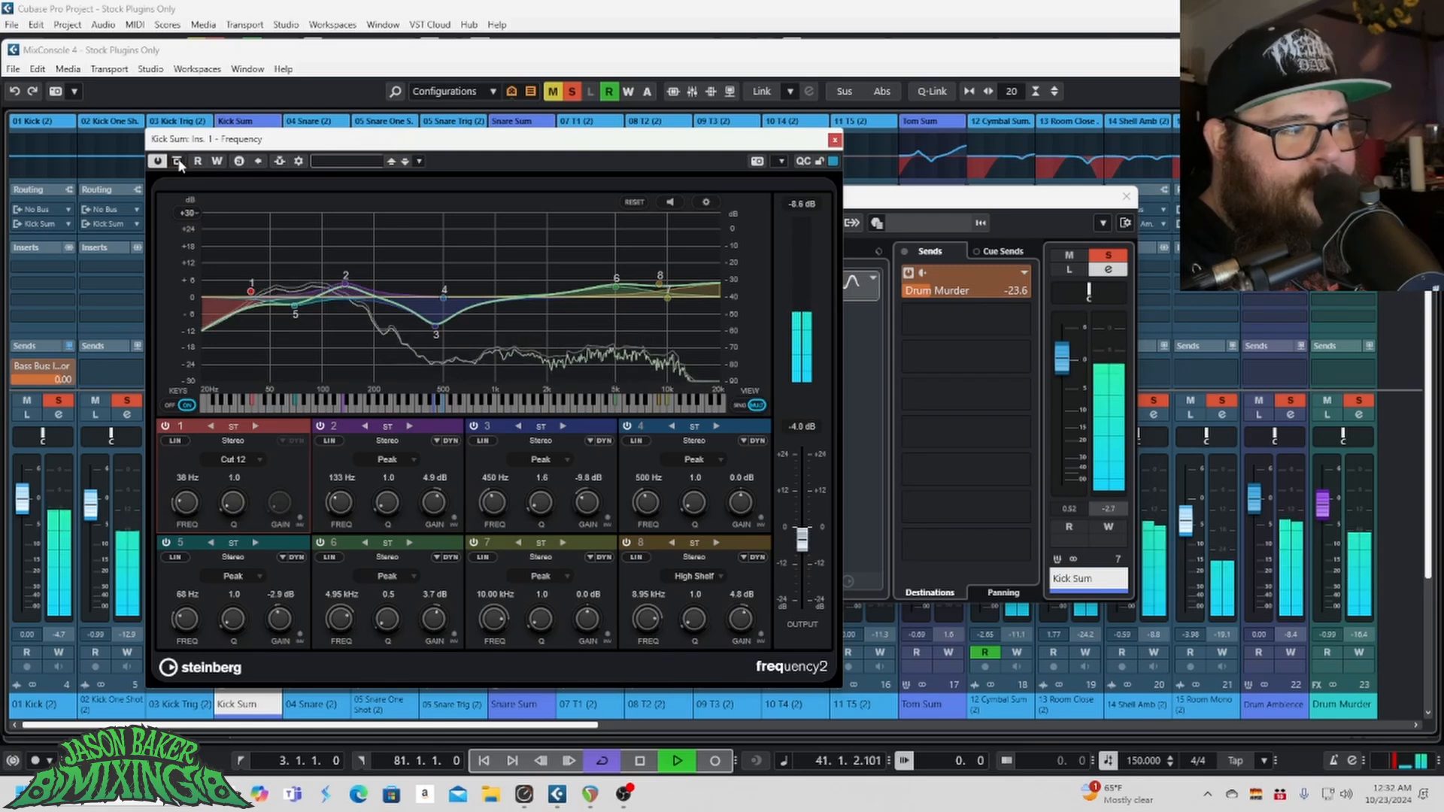
{"action": "key", "text": "space"}
{"action": "left_click", "coordinate": [835, 141]}
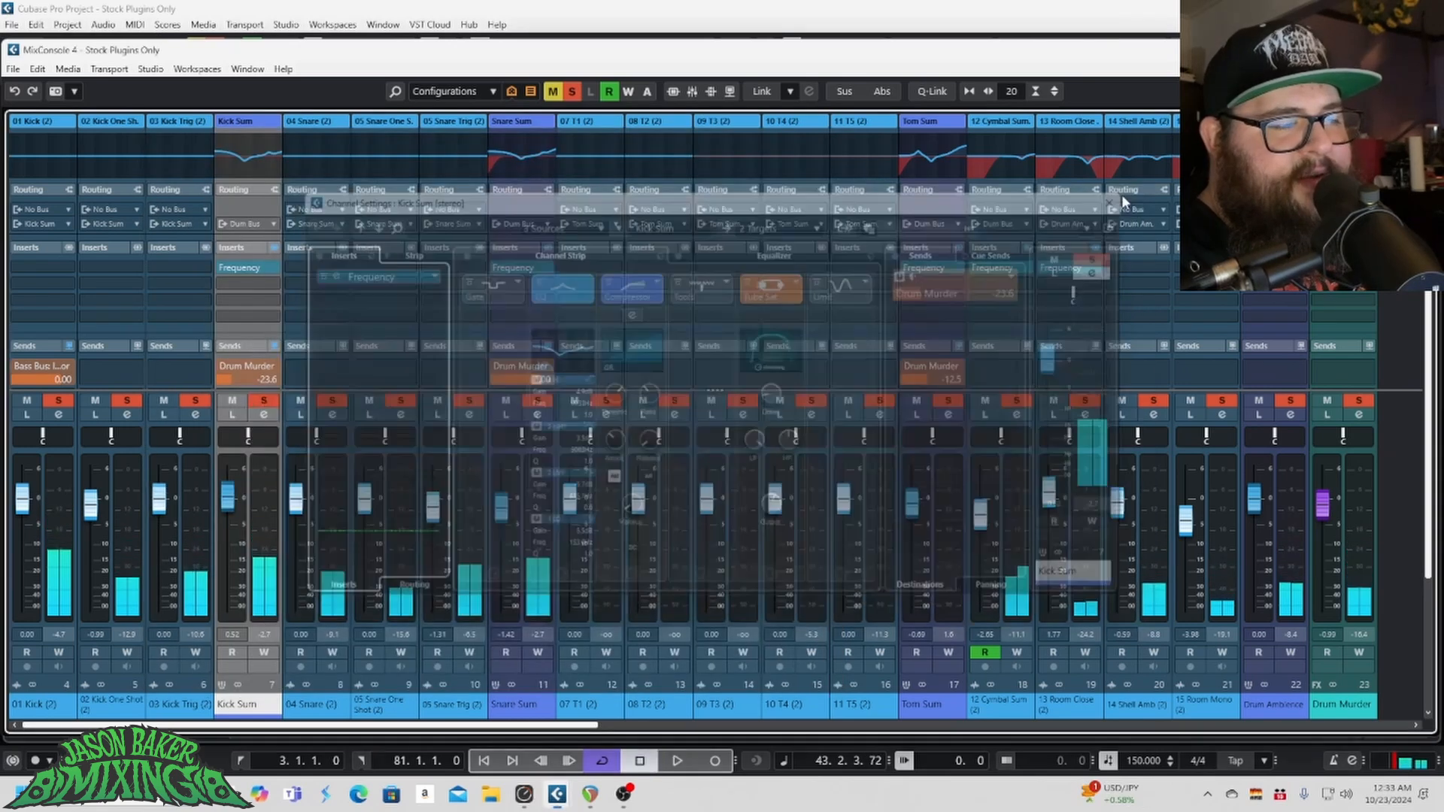
Step: Close the Kick Sum channel settings and open those of the Snare Sum group
{"action": "left_click", "coordinate": [1126, 196]}
{"action": "left_click_drag", "start_coordinate": [308, 726], "coordinate": [365, 726]}
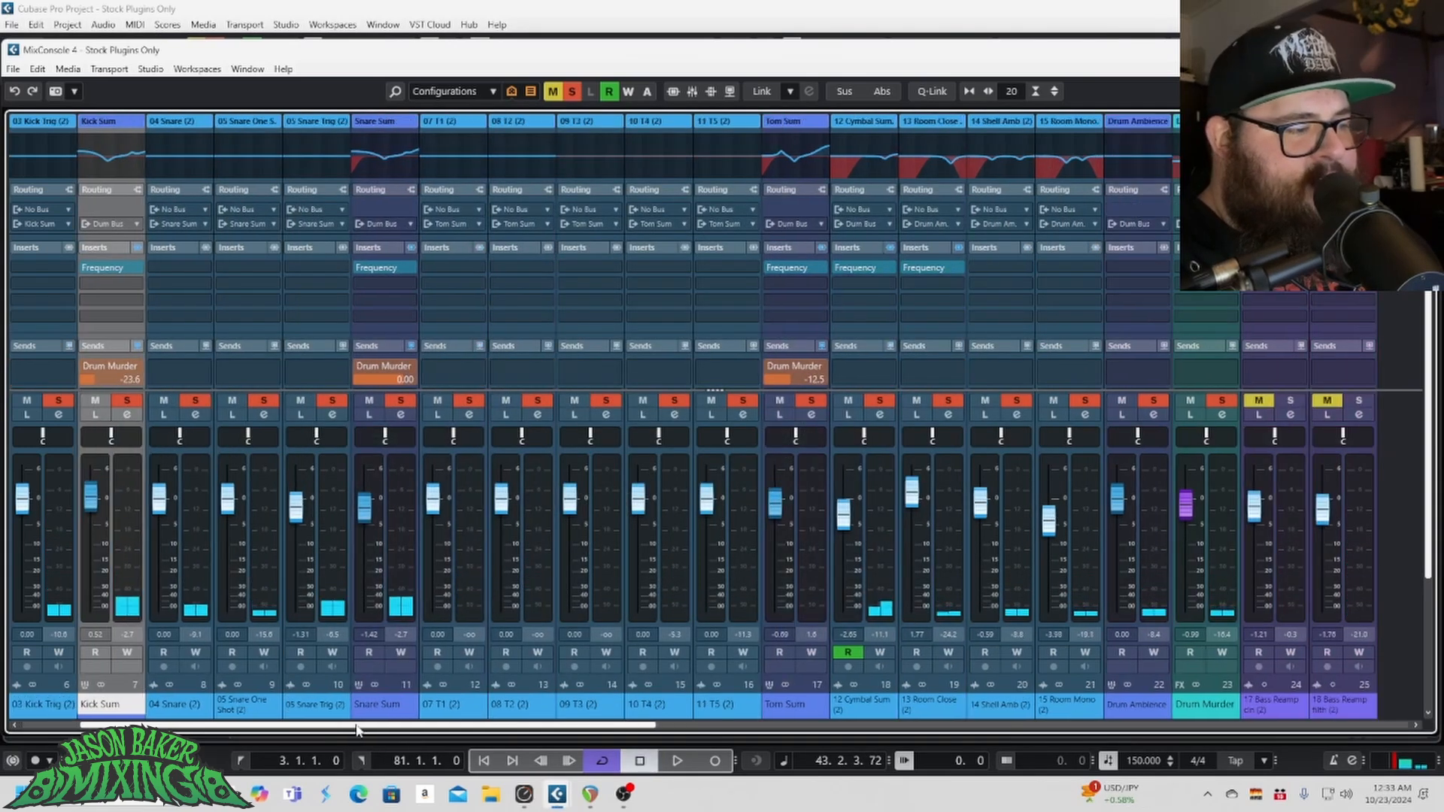
{"action": "left_click", "coordinate": [397, 555]}
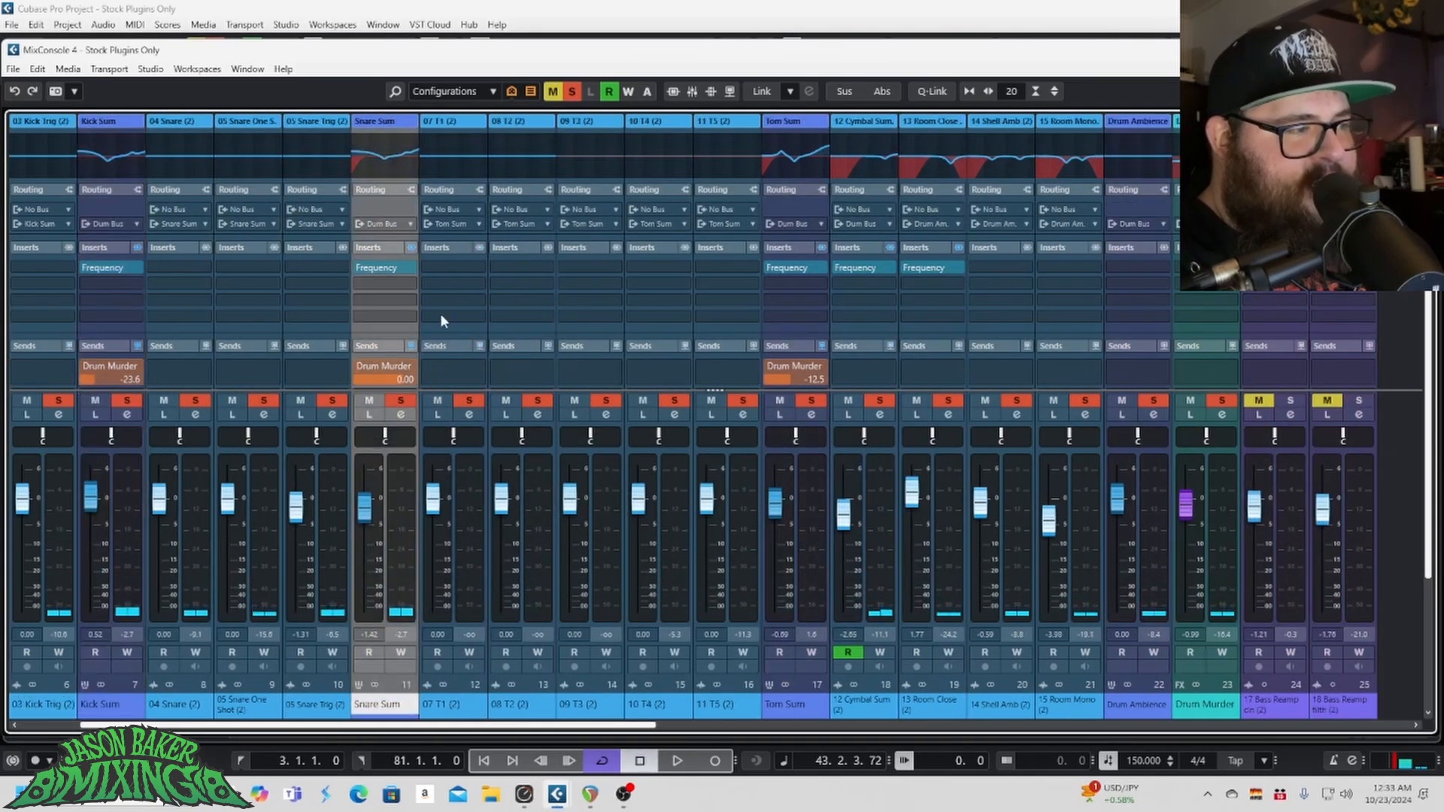
{"action": "left_click", "coordinate": [401, 416]}
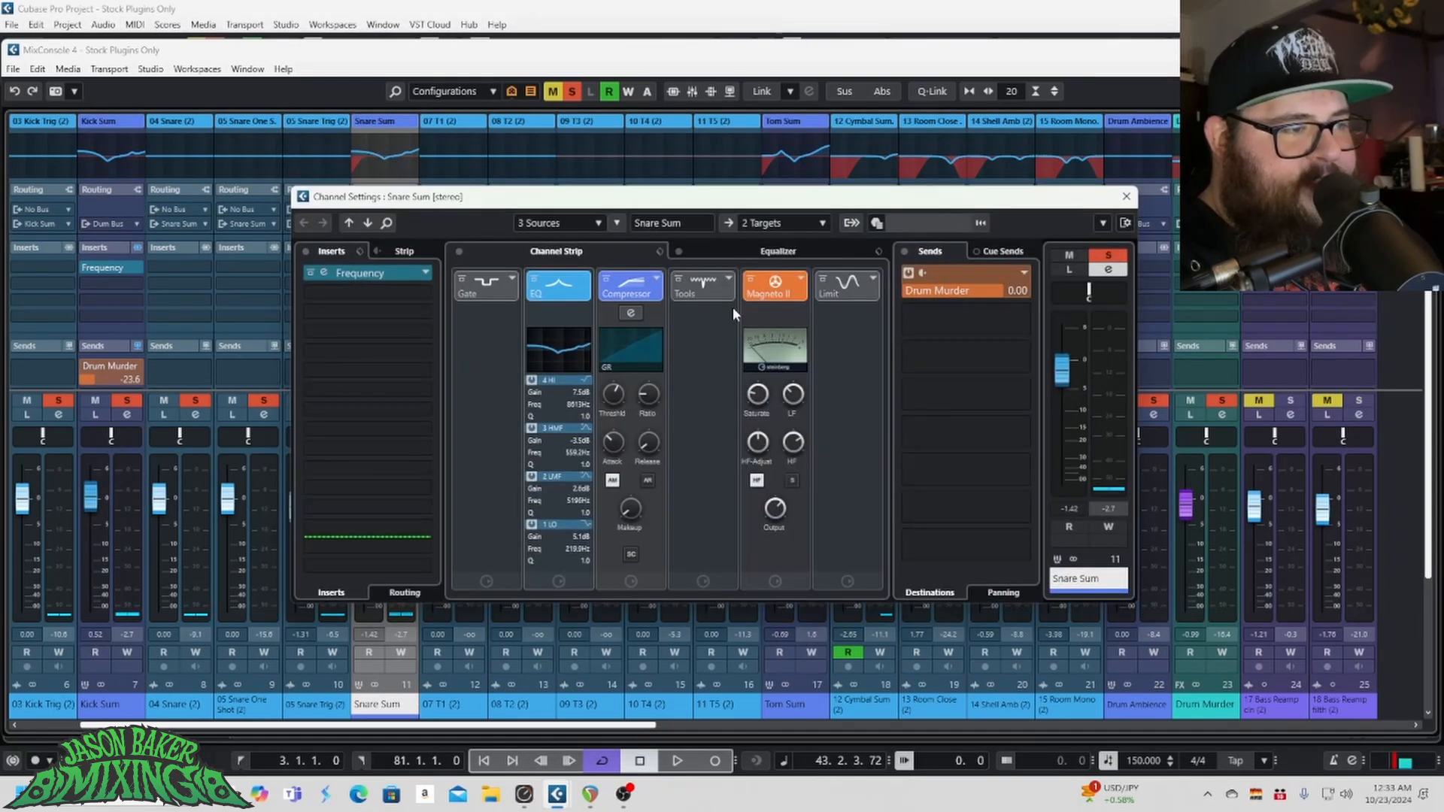
Step: Show the Snare Sum equalizer and compare it bypassed and active during playback
{"action": "left_click_drag", "start_coordinate": [653, 204], "coordinate": [574, 213]}
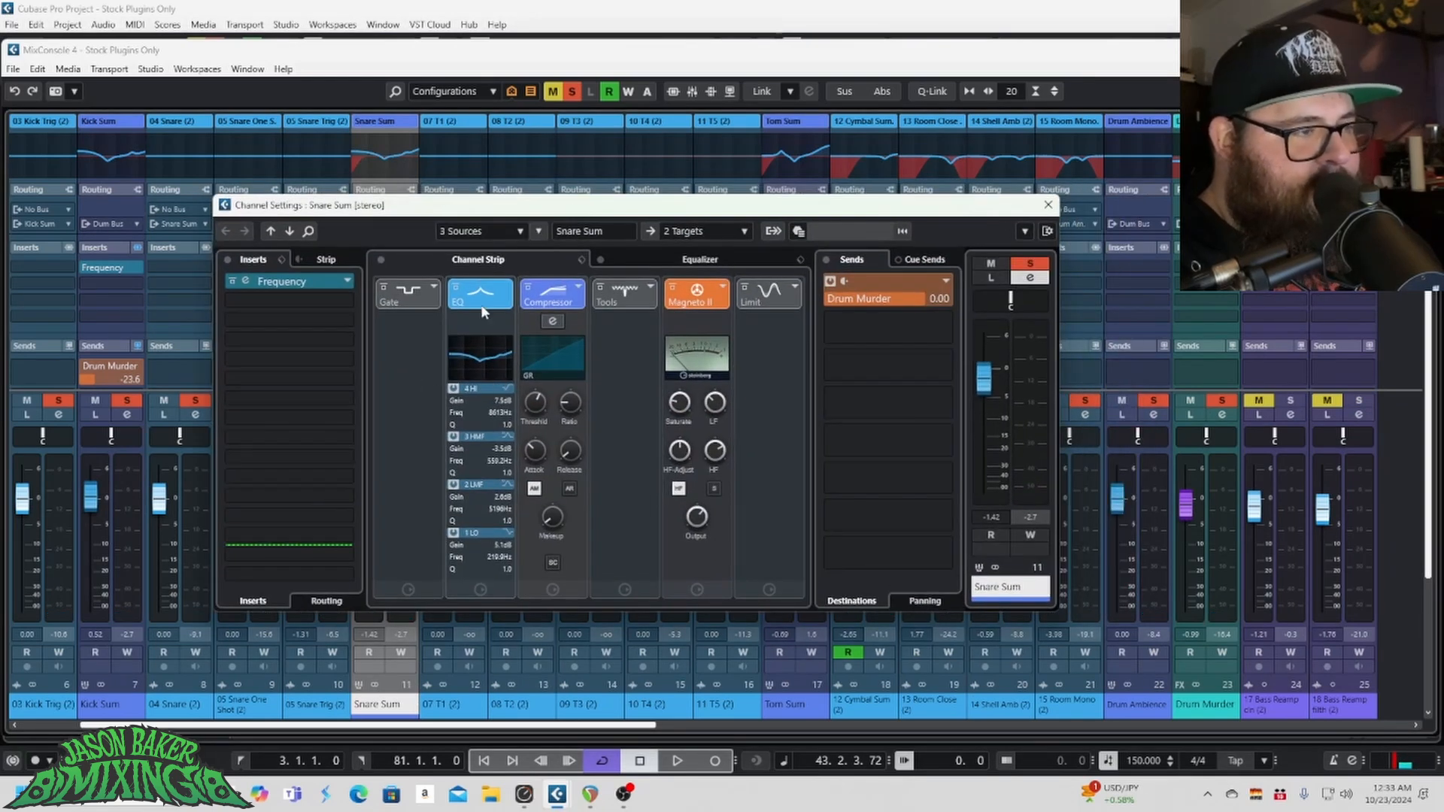
{"action": "left_click", "coordinate": [673, 258]}
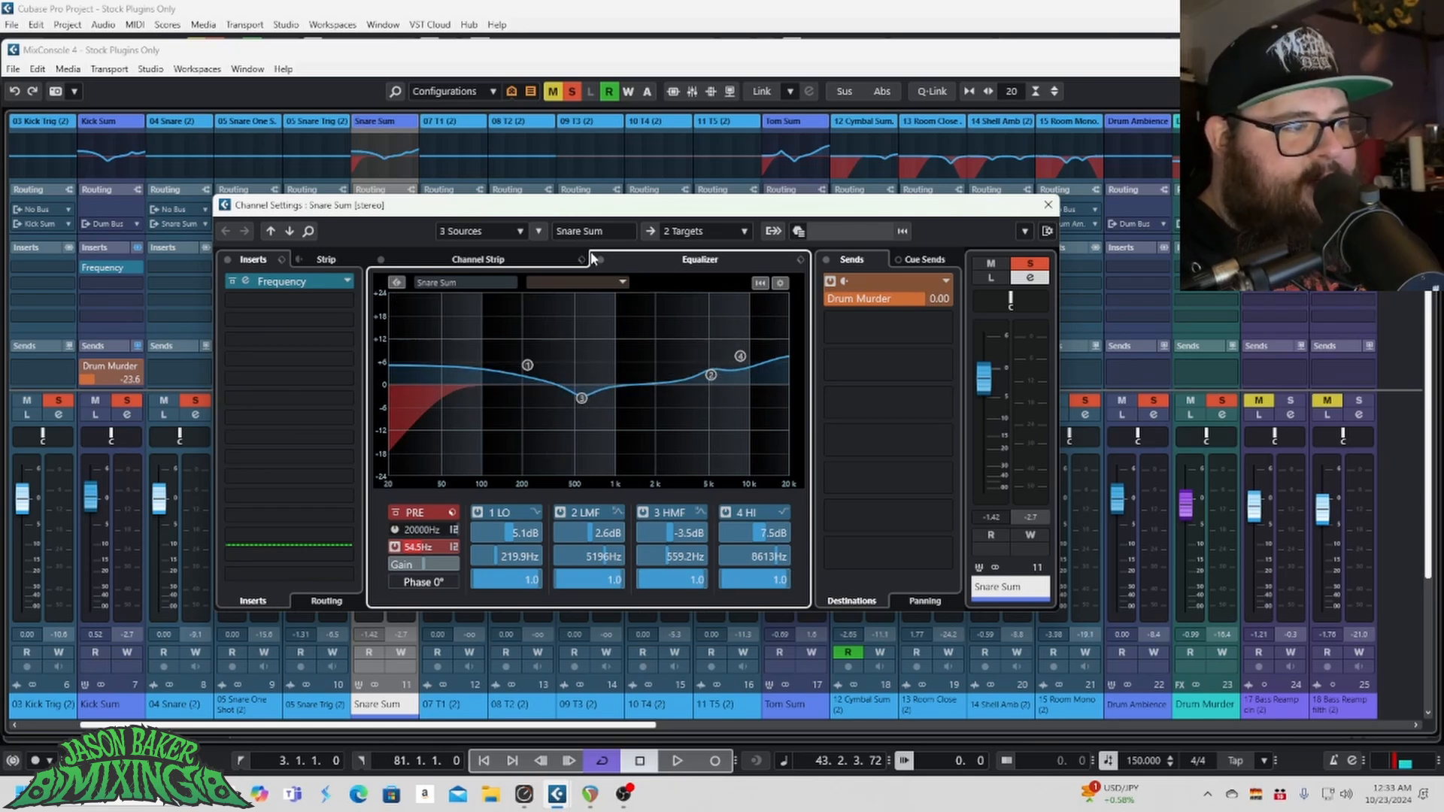
{"action": "key", "text": "space"}
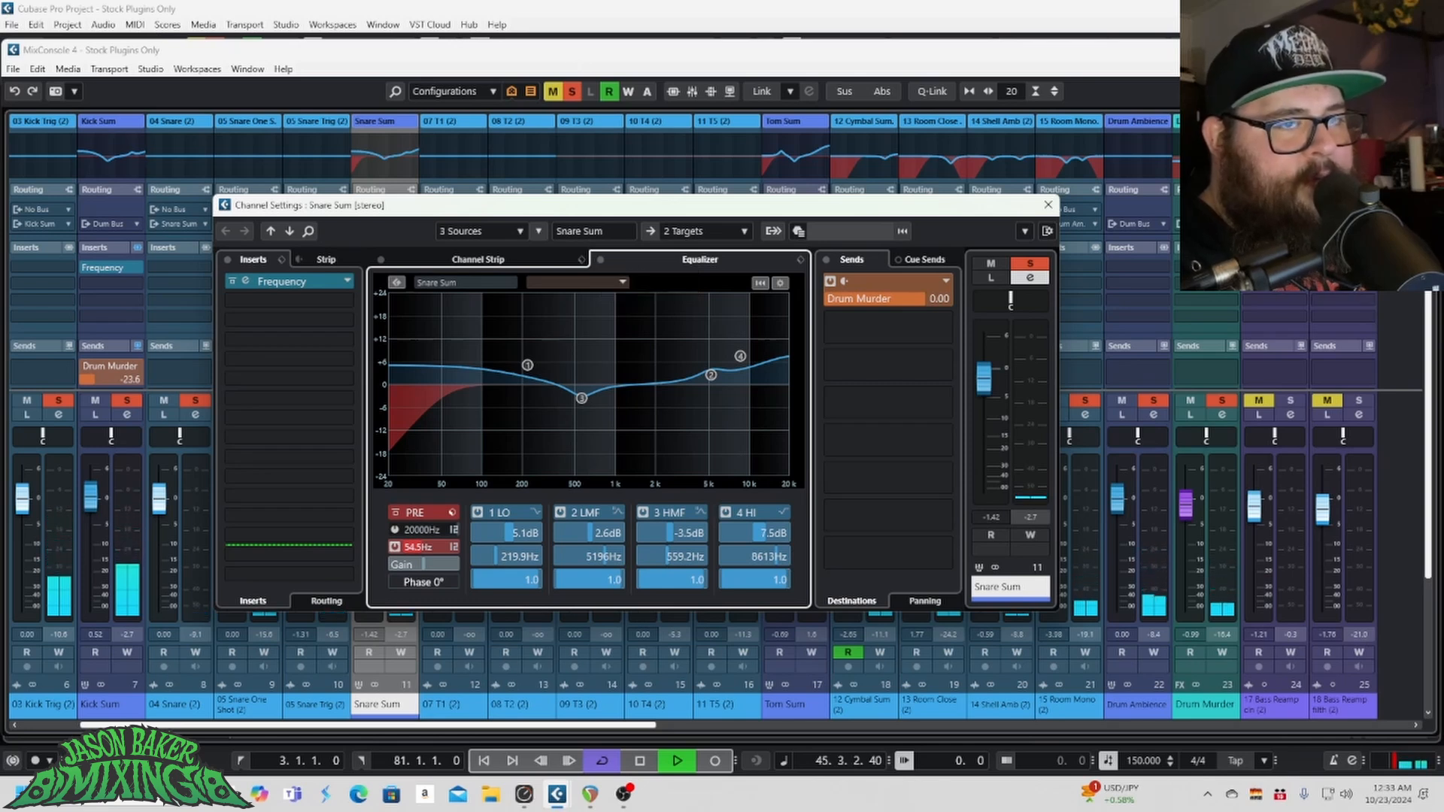
{"action": "left_click", "coordinate": [599, 260]}
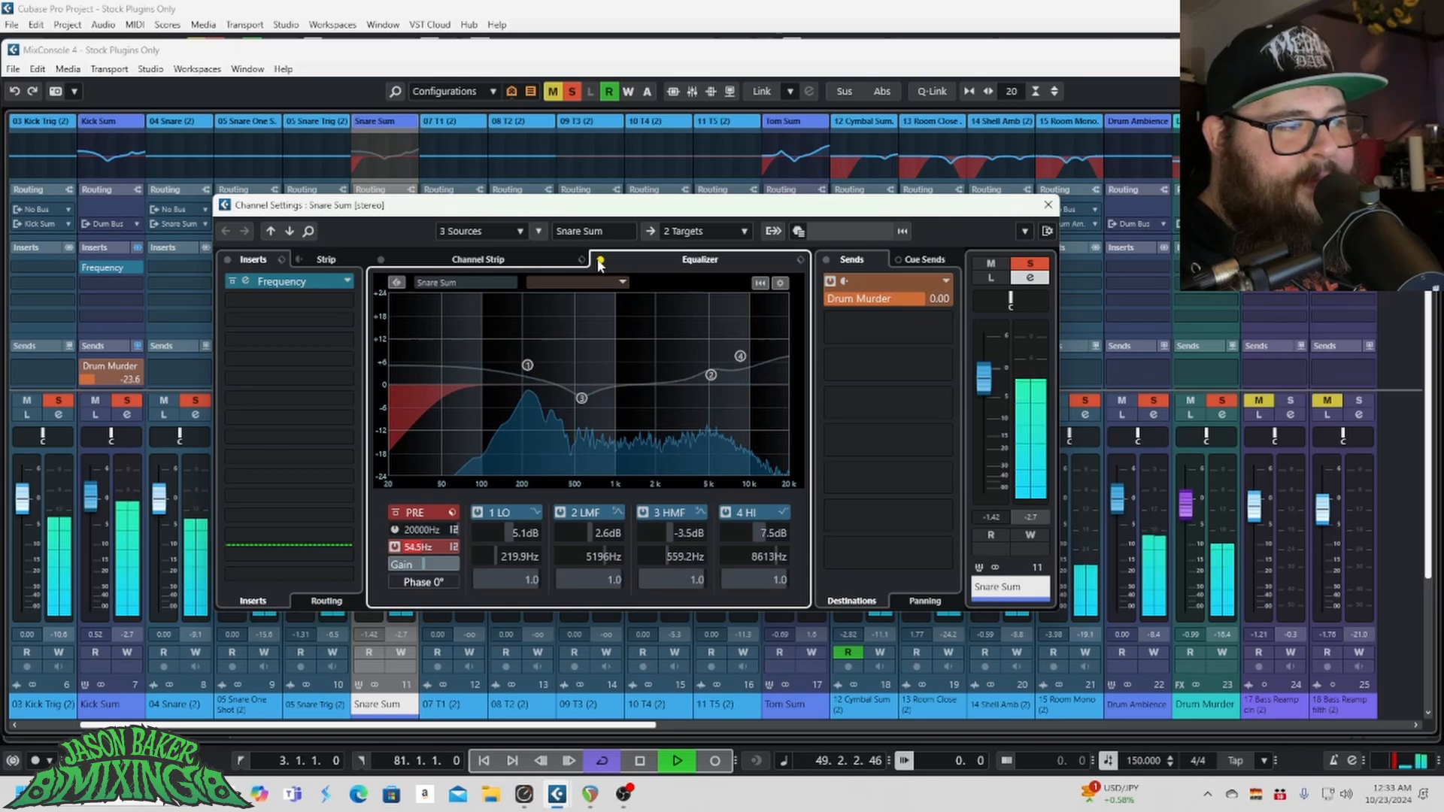
{"action": "left_click", "coordinate": [599, 260]}
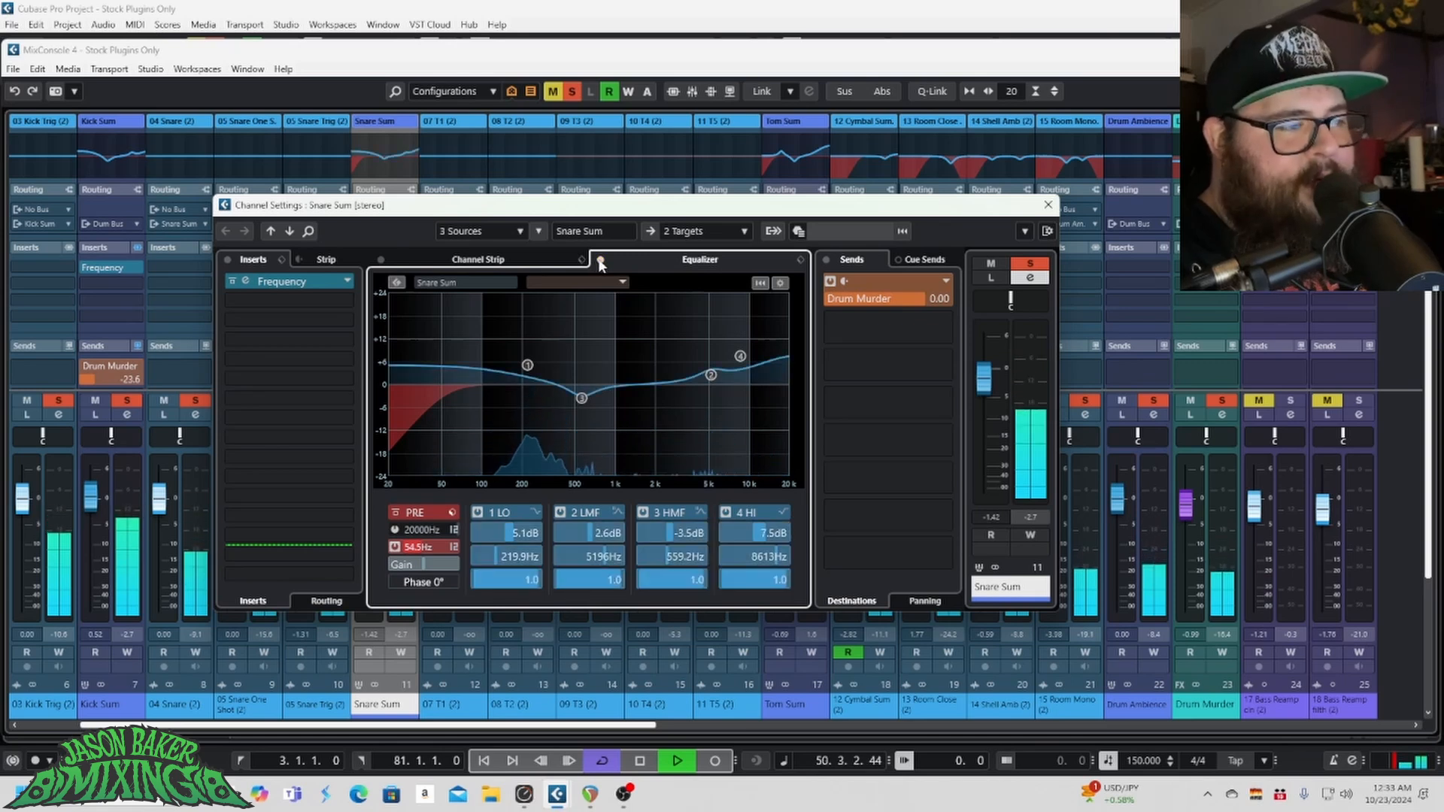
Step: Compare the Compressor and Magneto II modules of the Snare Sum channel strip bypassed and active in turn, then stop playback
{"action": "left_click", "coordinate": [516, 258]}
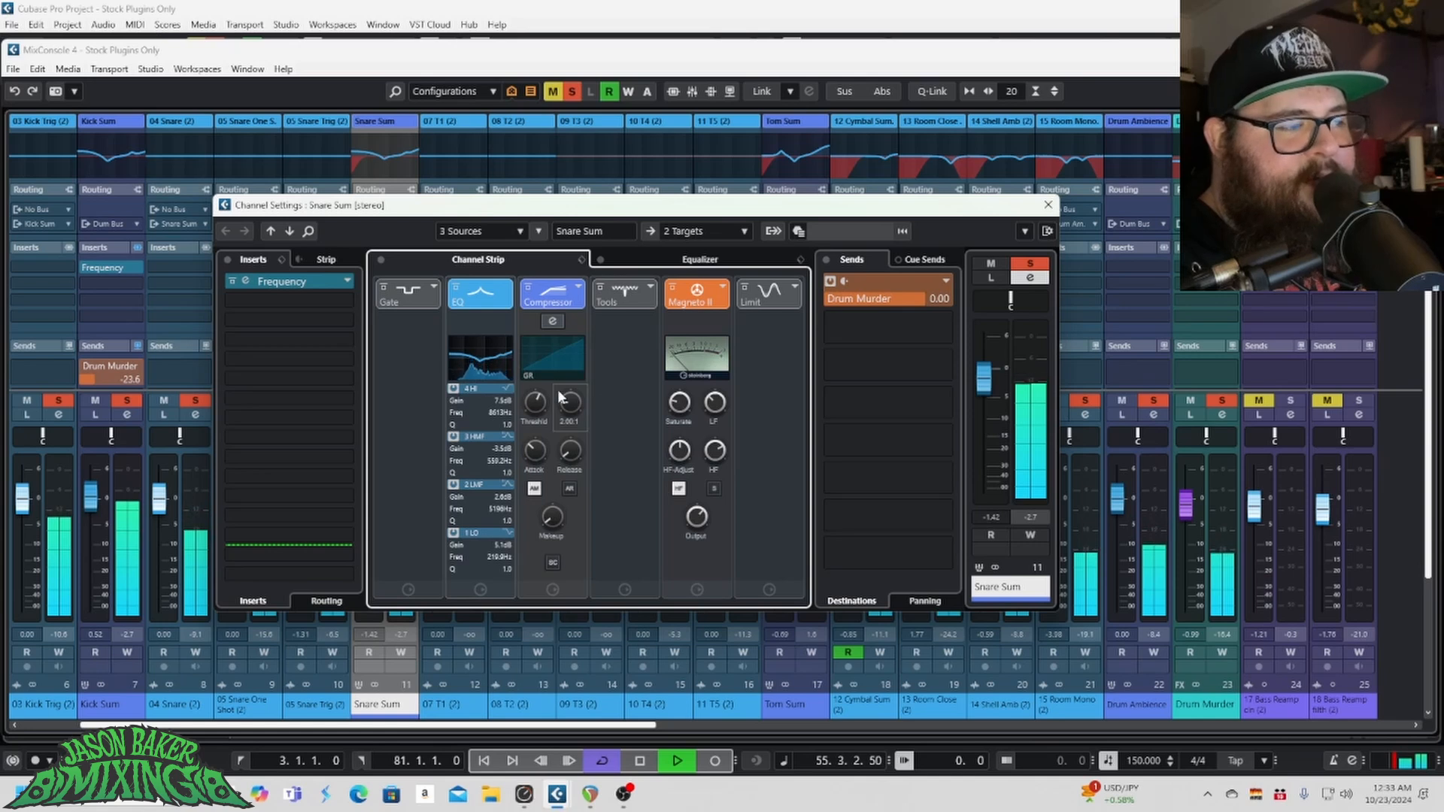
{"action": "left_click", "coordinate": [529, 288]}
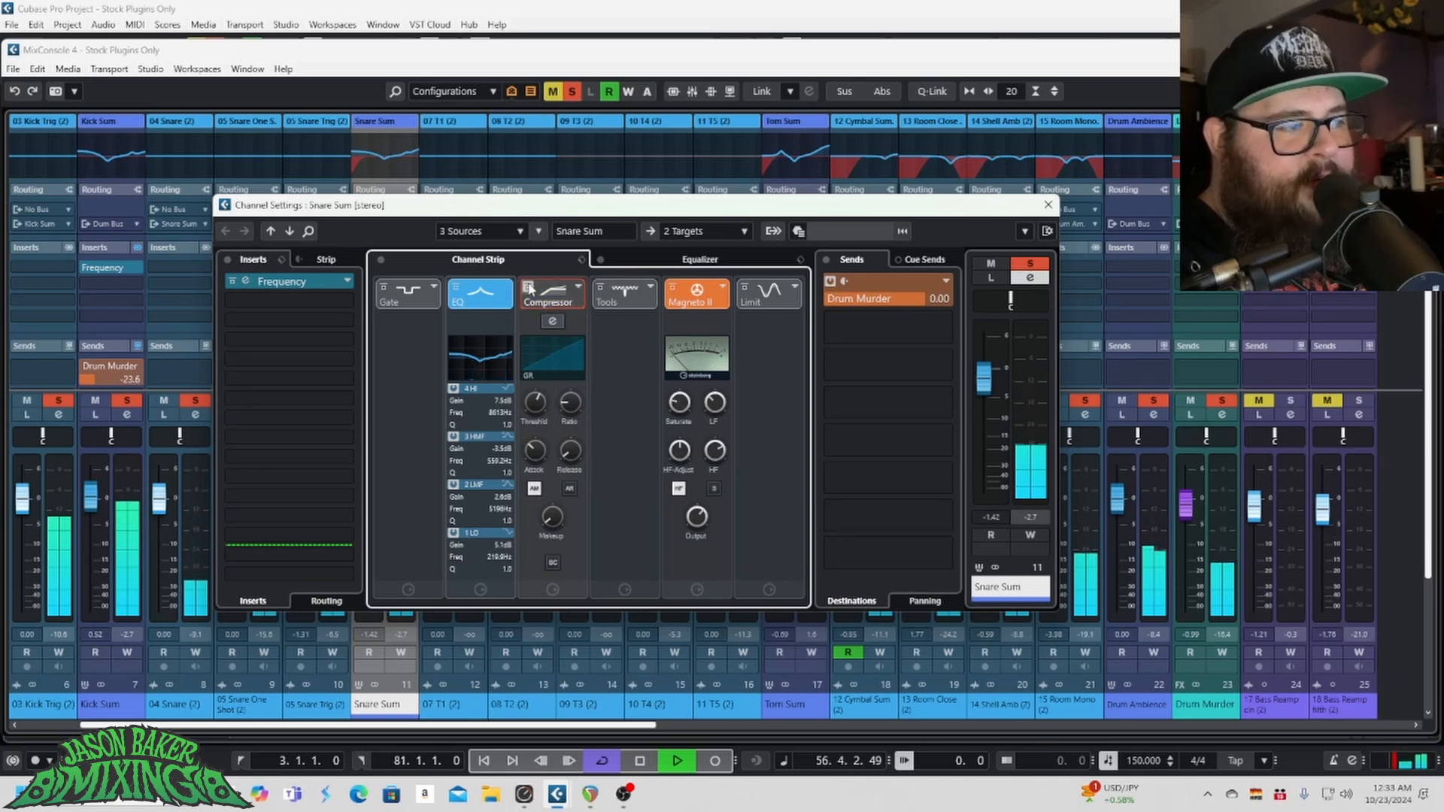
{"action": "left_click", "coordinate": [529, 287]}
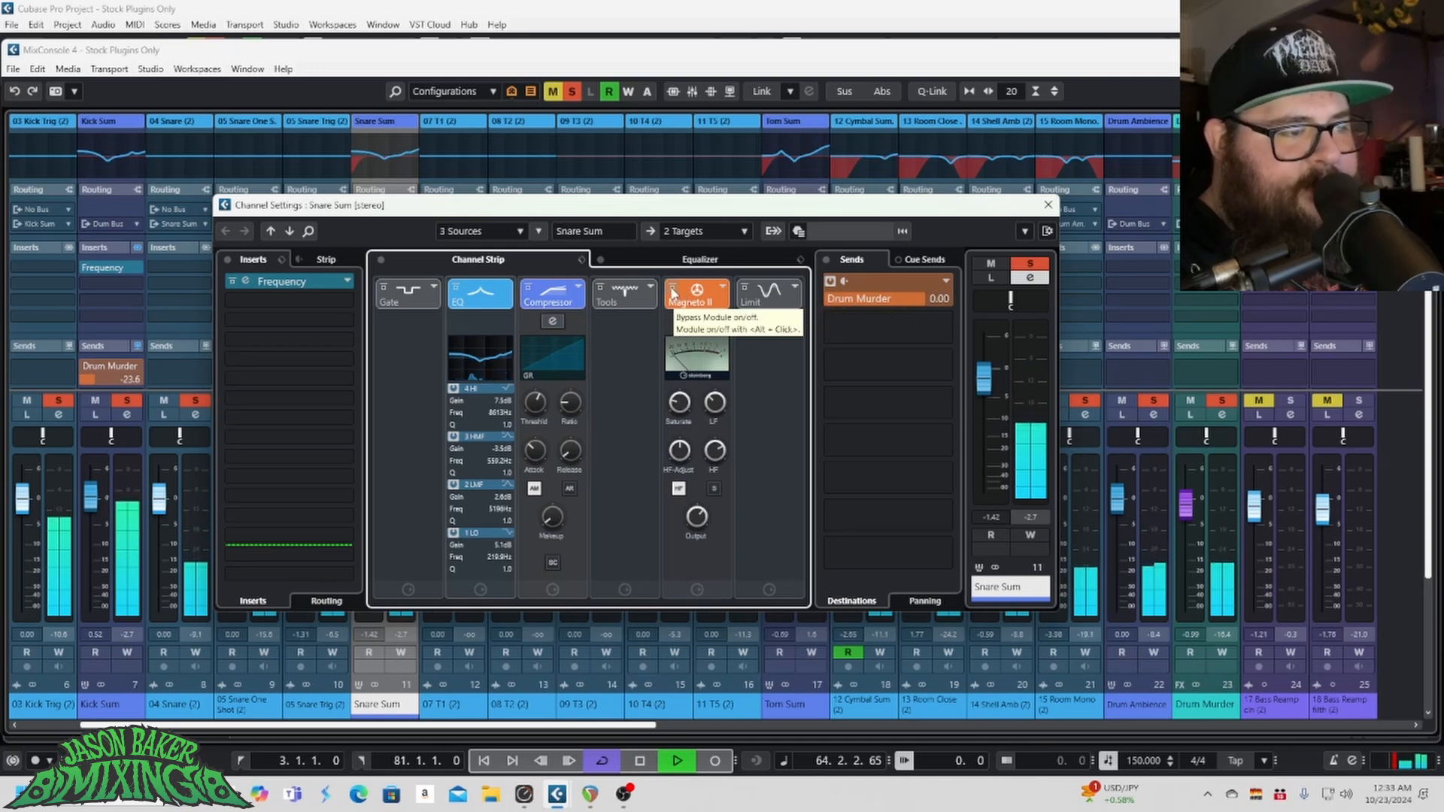
{"action": "left_click", "coordinate": [672, 291]}
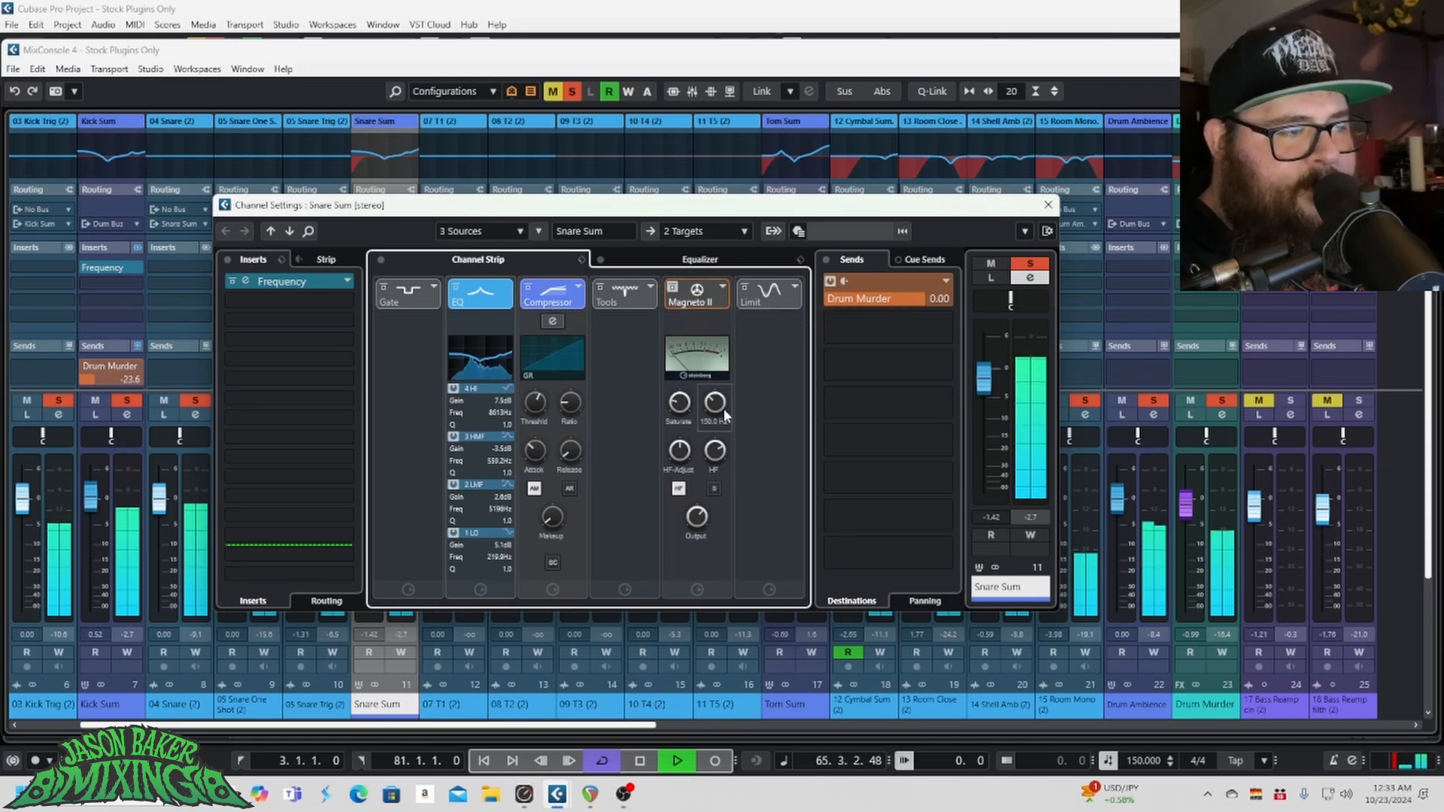
{"action": "left_click", "coordinate": [670, 291]}
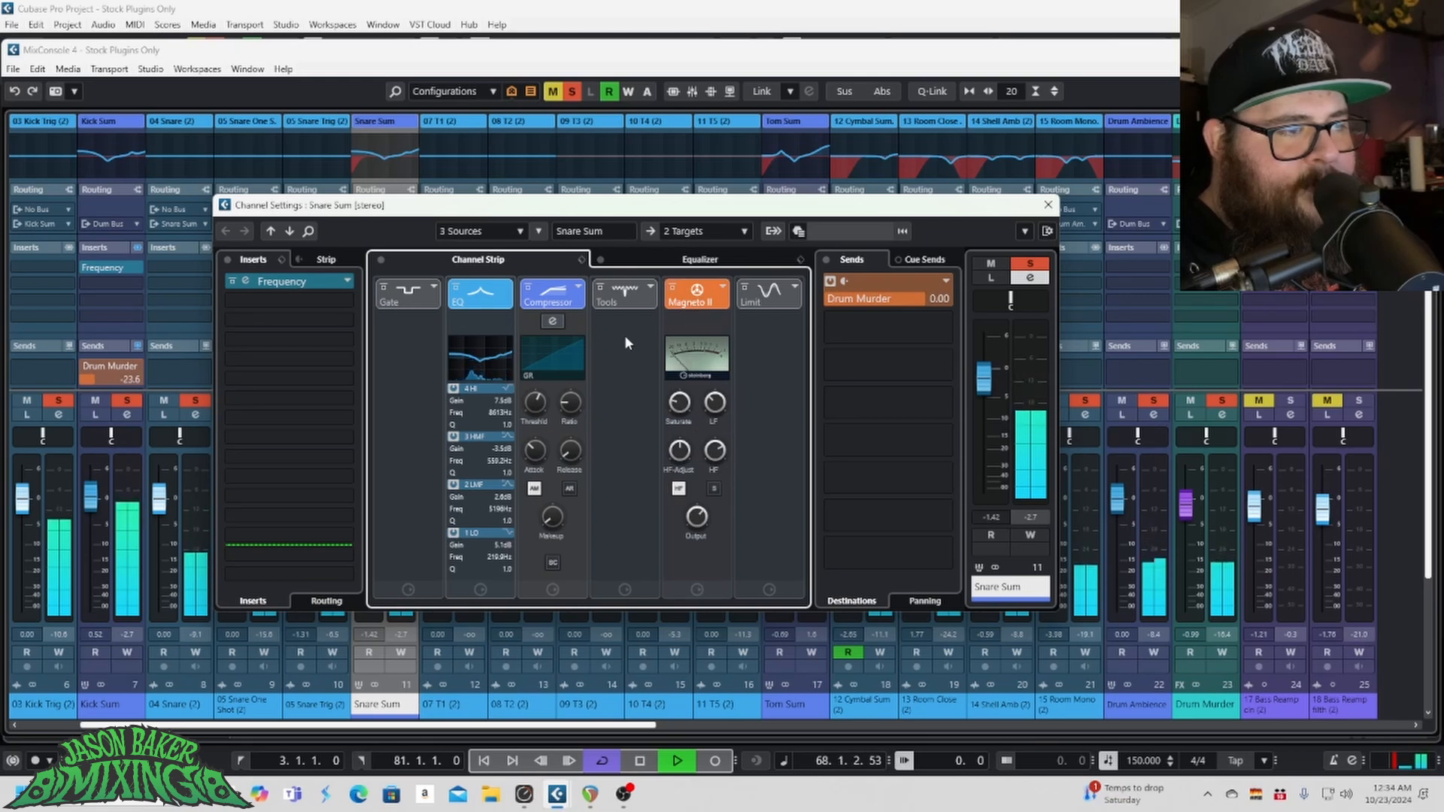
{"action": "key", "text": "space"}
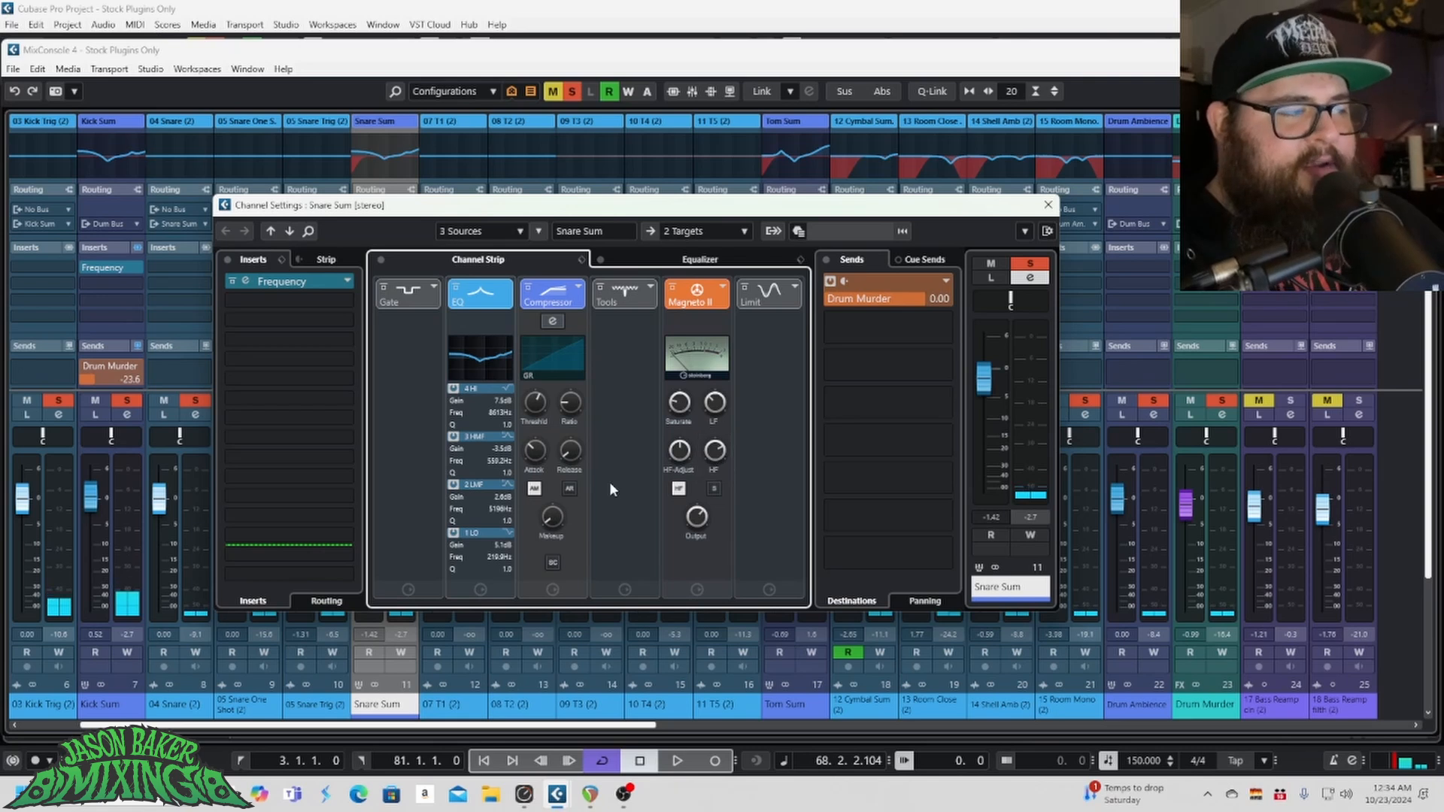
Step: Open the Snare Sum Frequency insert, compare it bypassed and active during playback, then stop playback and close the plug-in
{"action": "left_click", "coordinate": [247, 284]}
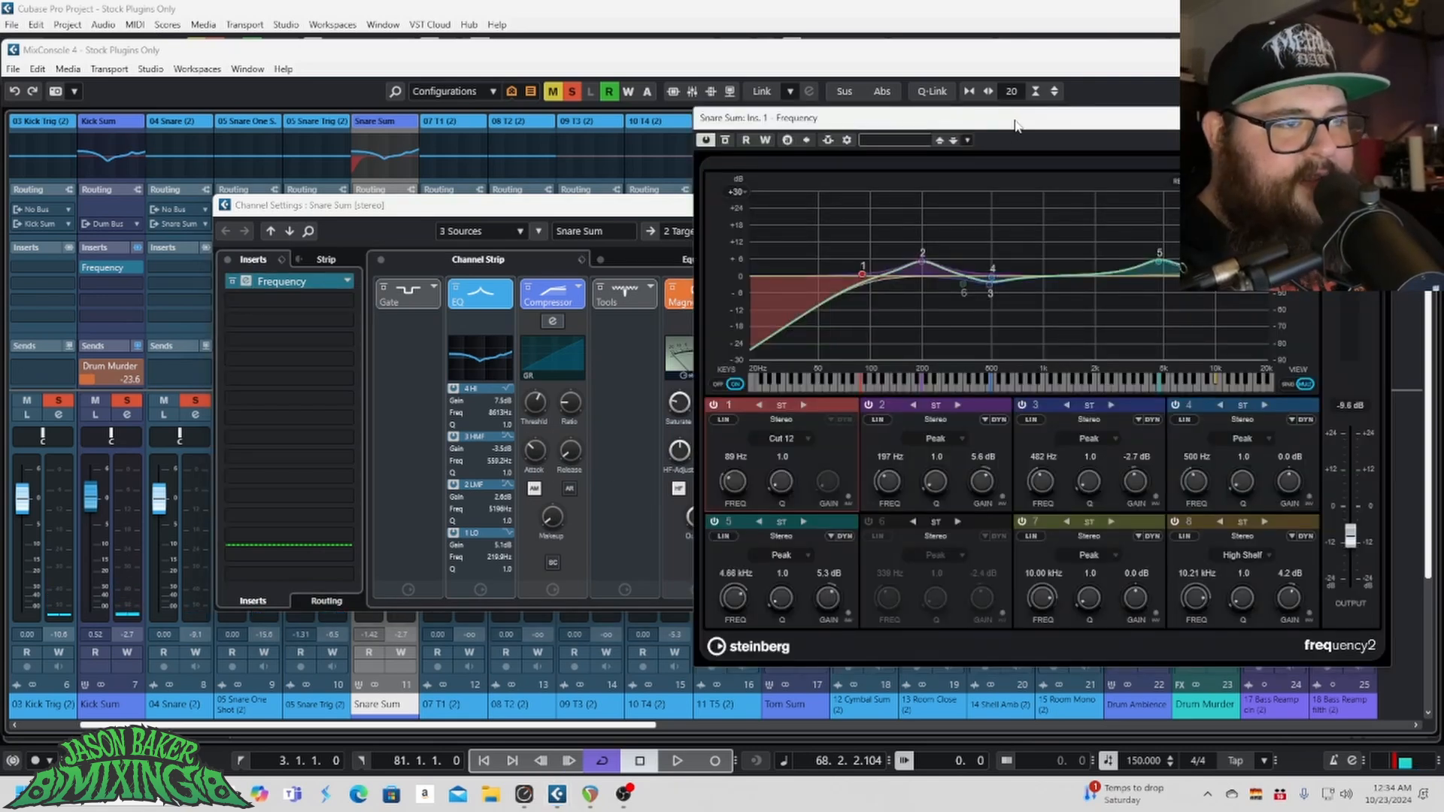
{"action": "left_click_drag", "start_coordinate": [1016, 124], "coordinate": [782, 148]}
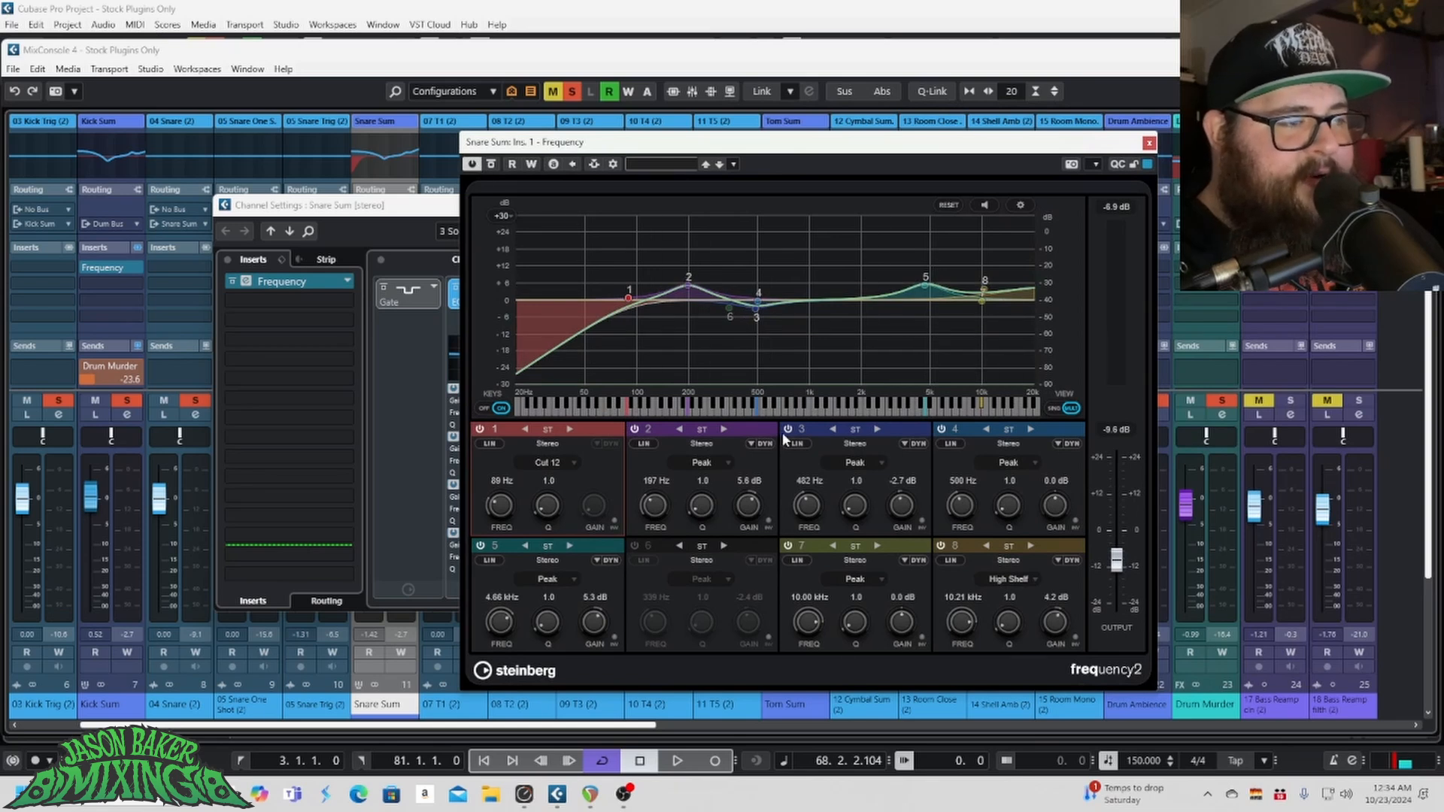
{"action": "key", "text": "space"}
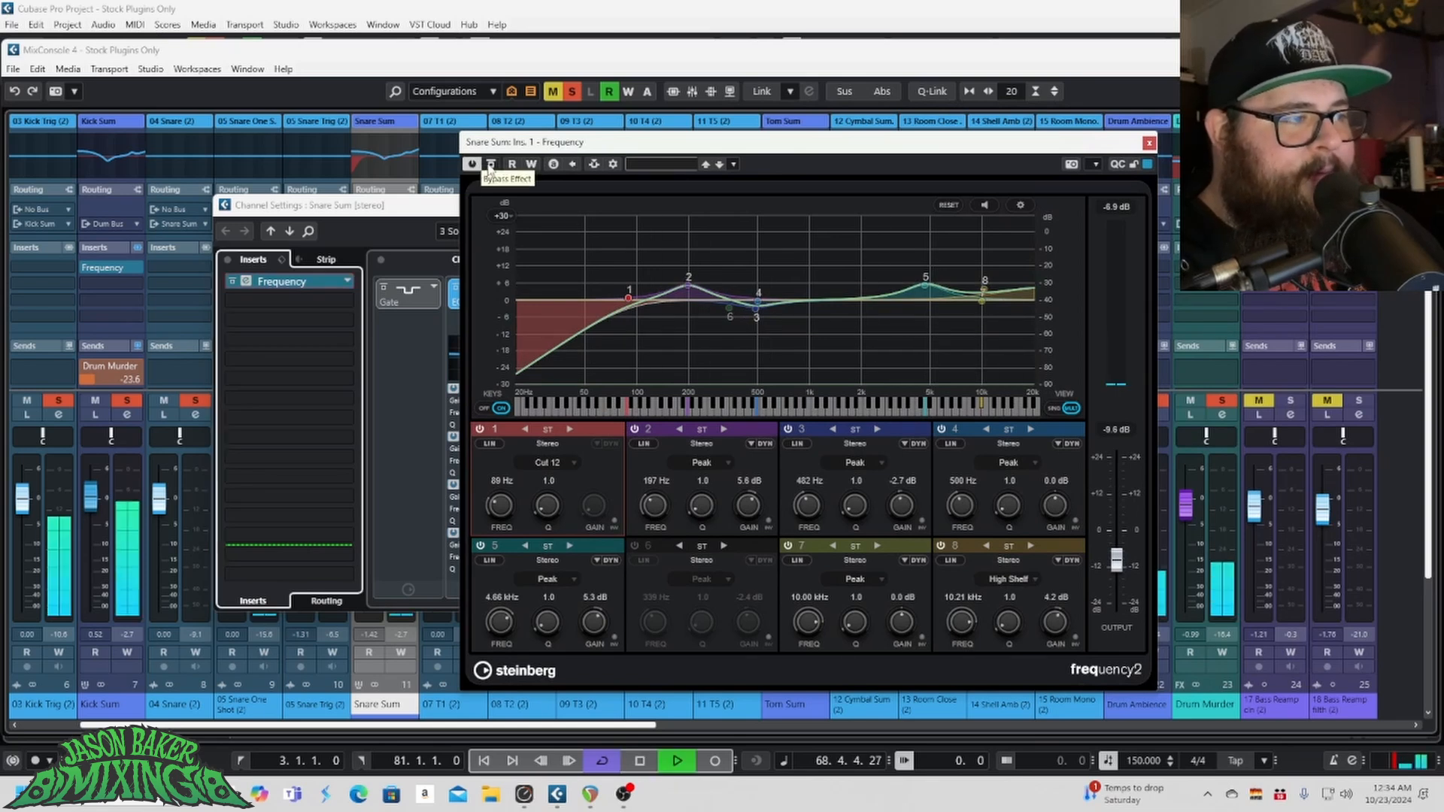
{"action": "left_click", "coordinate": [490, 164]}
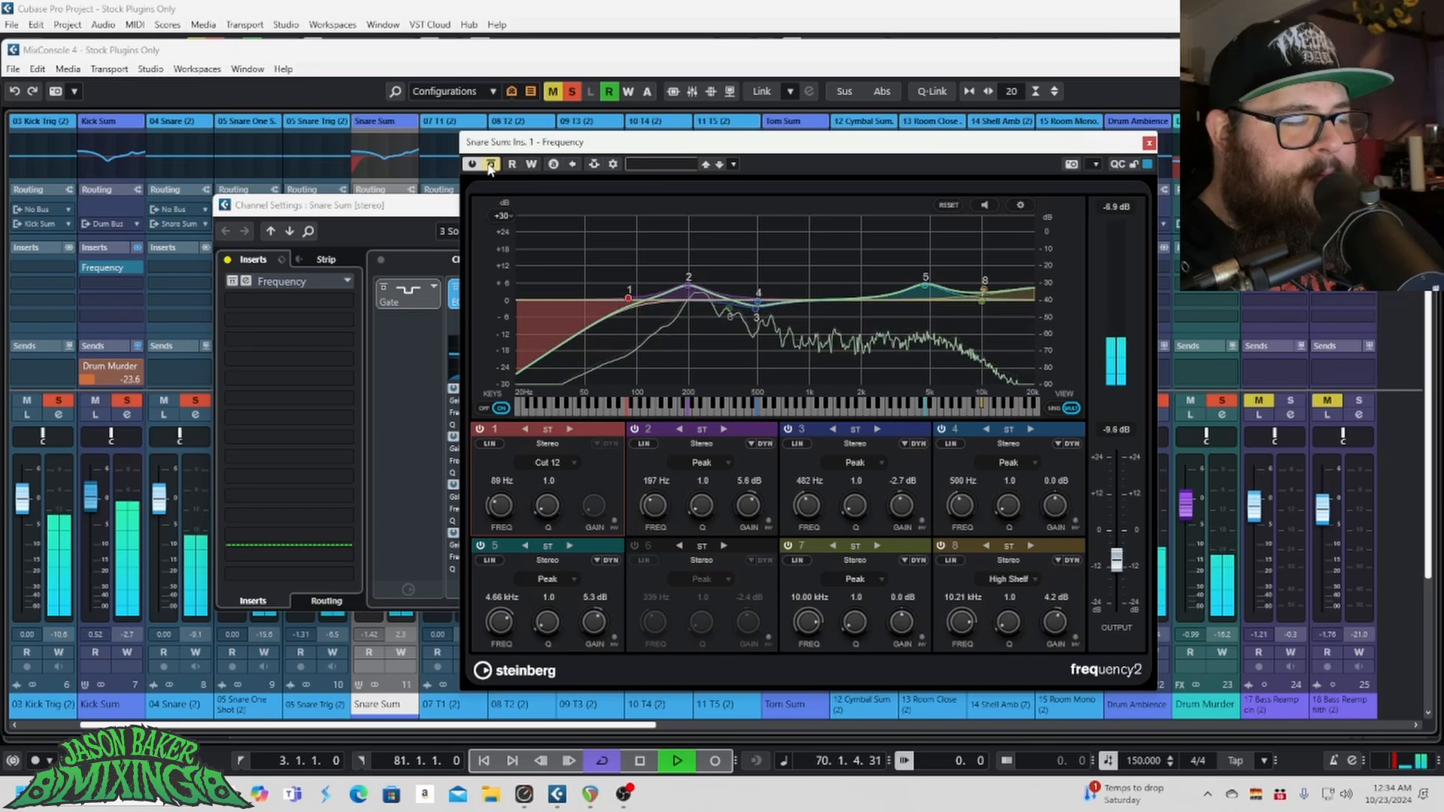
{"action": "left_click", "coordinate": [490, 164]}
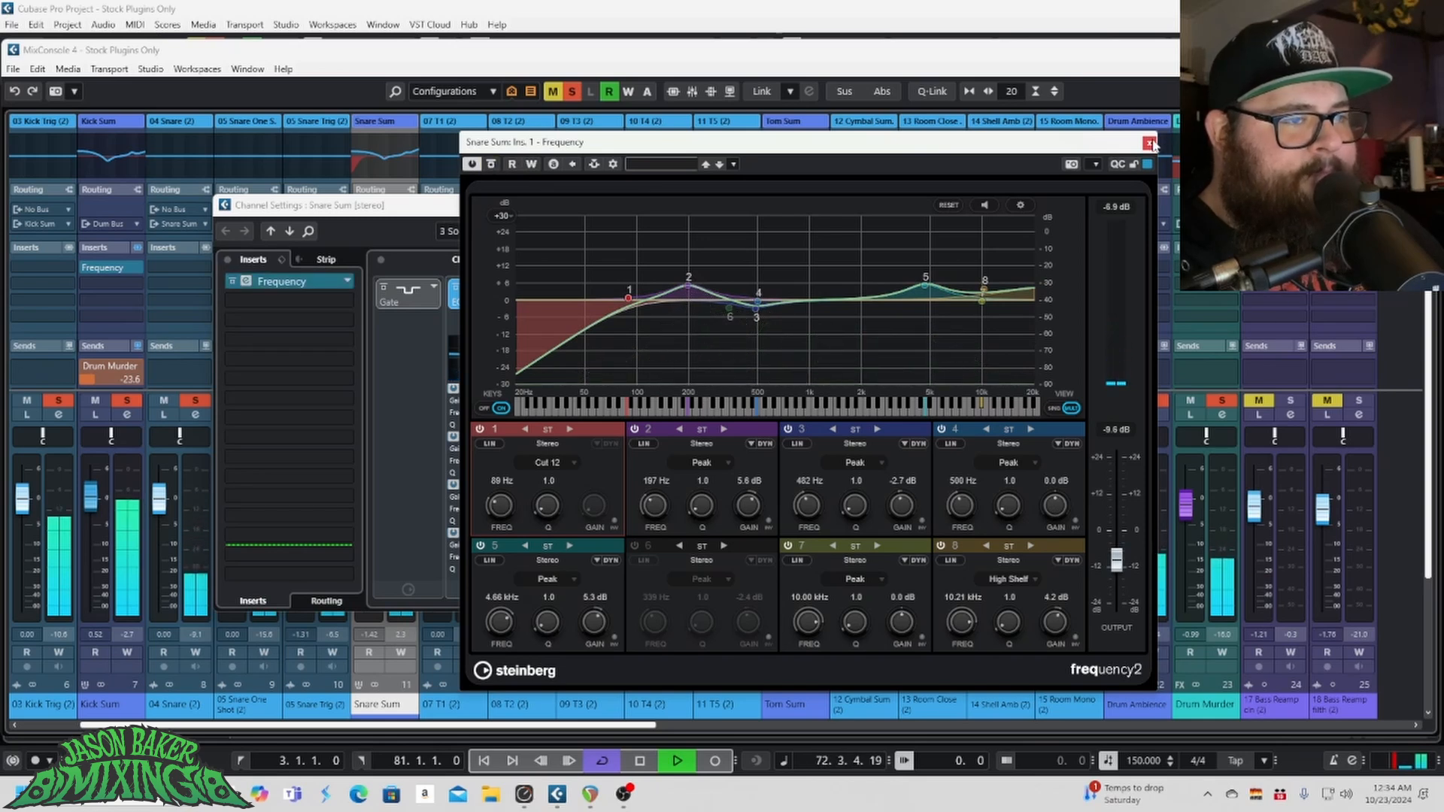
{"action": "key", "text": "space"}
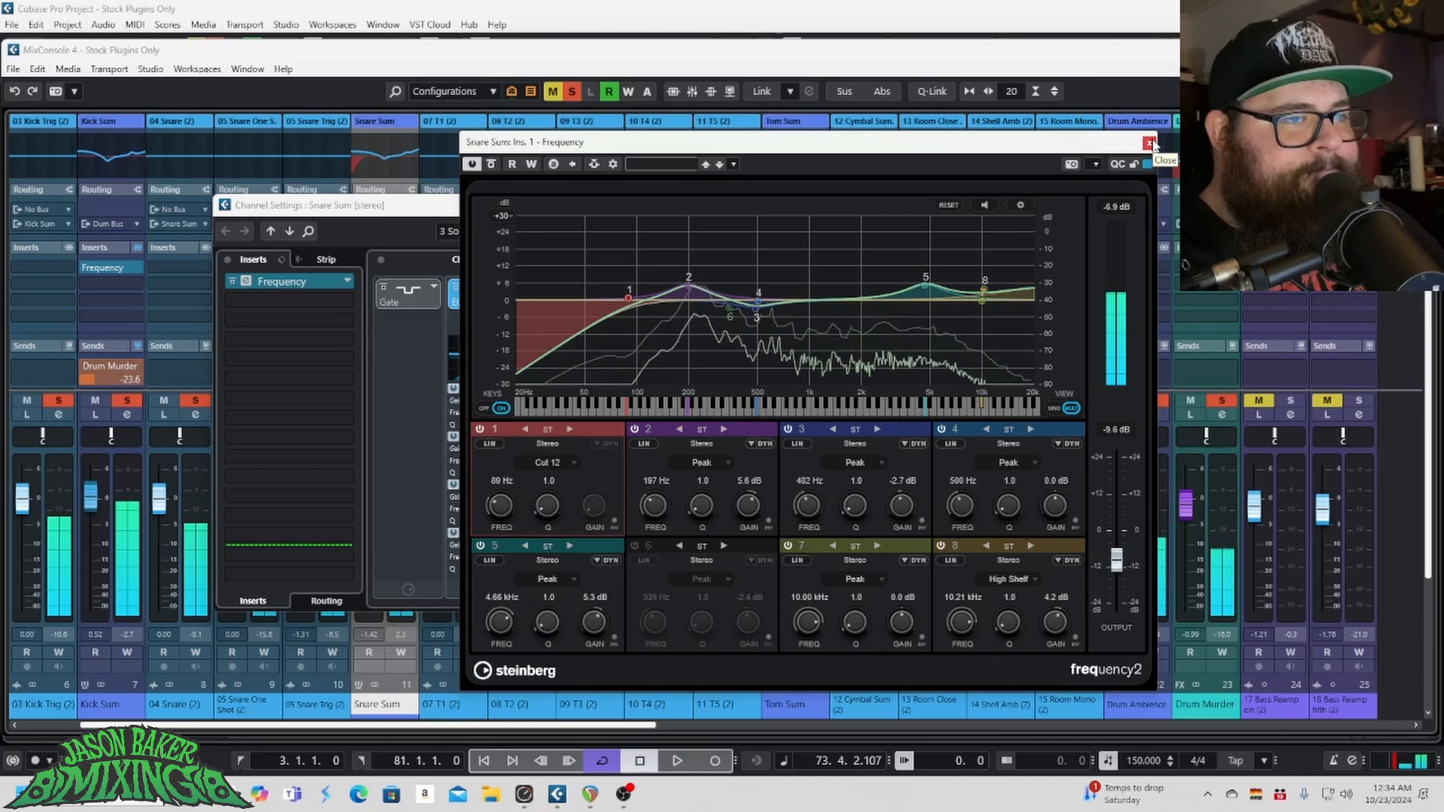
{"action": "left_click", "coordinate": [1150, 143]}
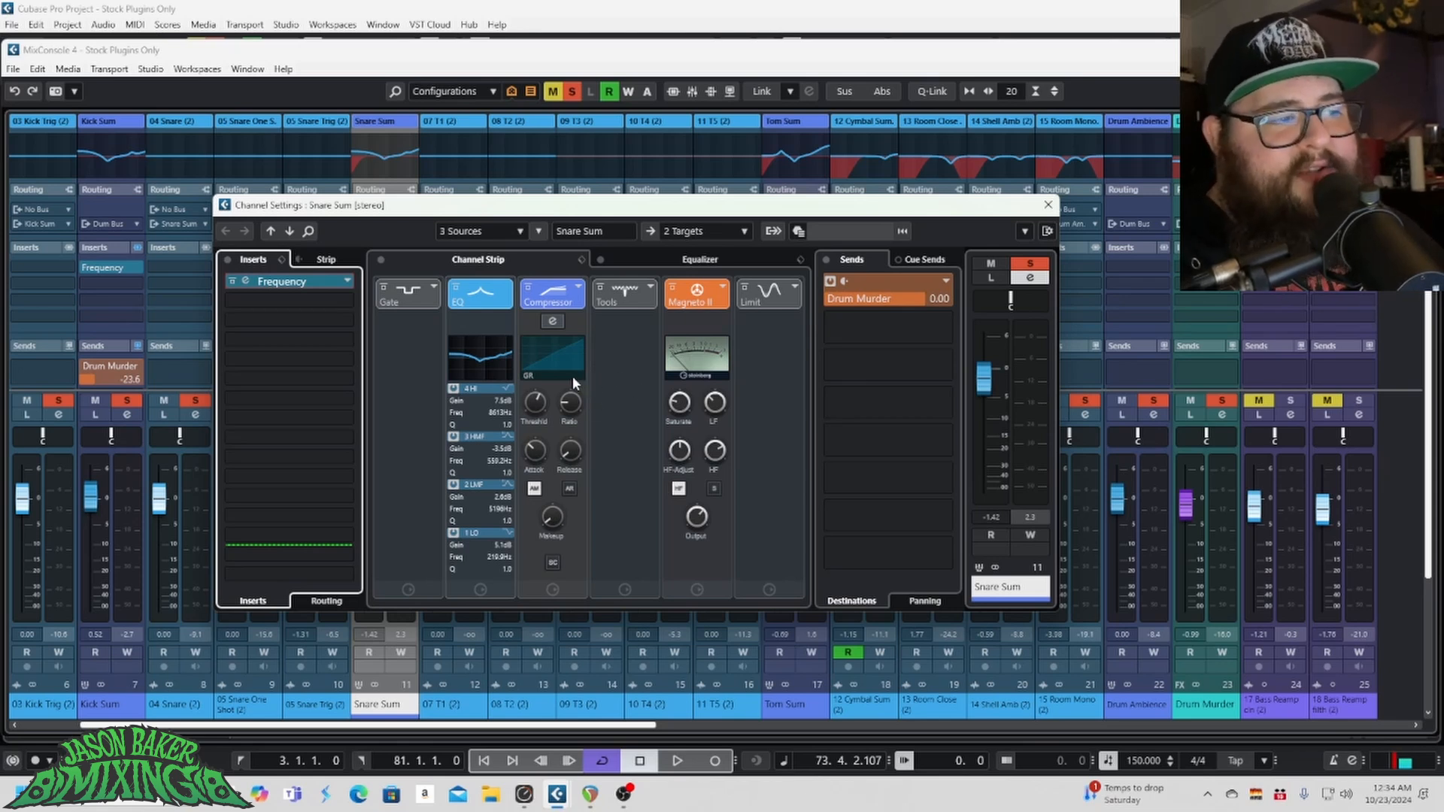
Step: Review the Snare Sum compressor threshold and Frequency insert settings once more, then close the plug-in and the channel settings
{"action": "mouse_move", "coordinate": [565, 391]}
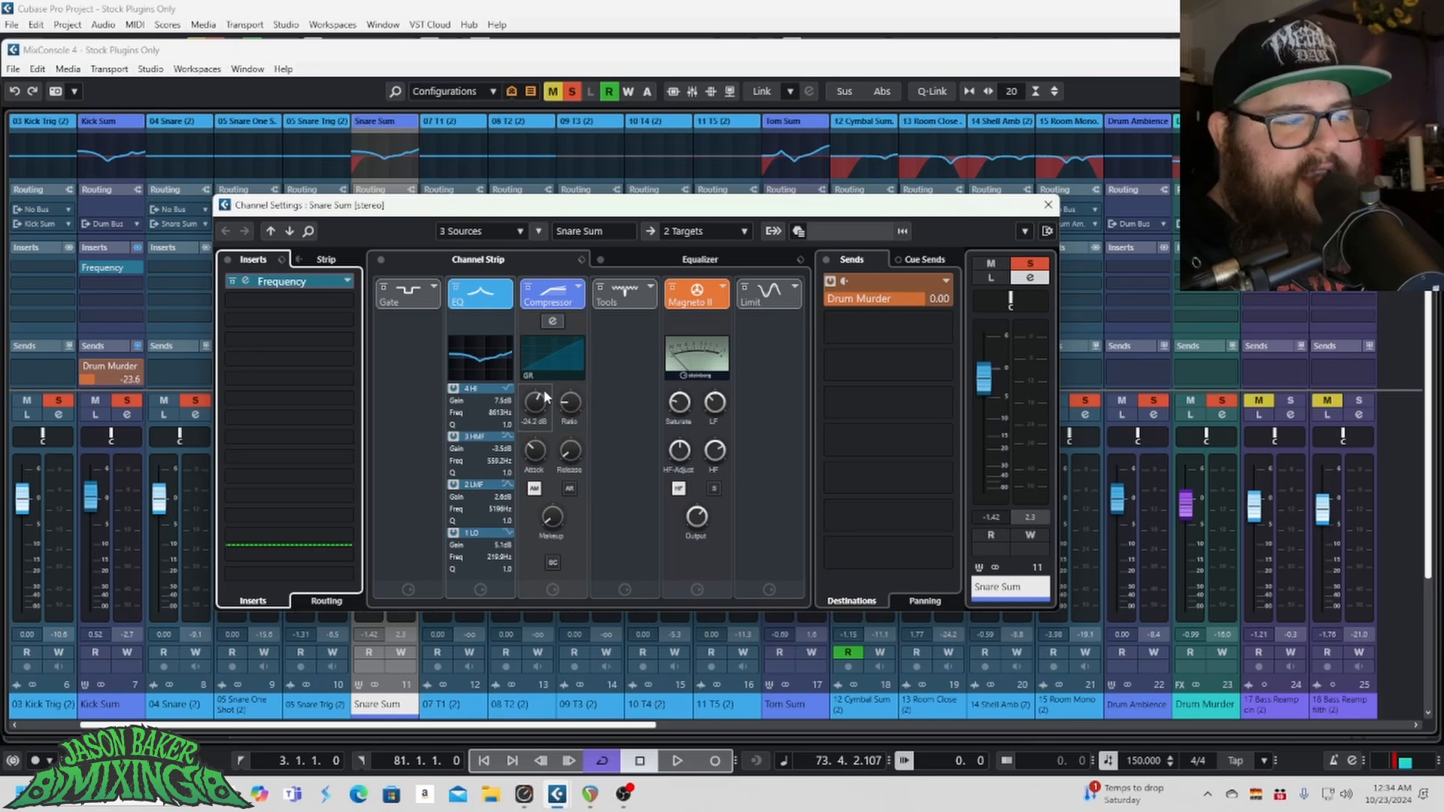
{"action": "left_click", "coordinate": [246, 284]}
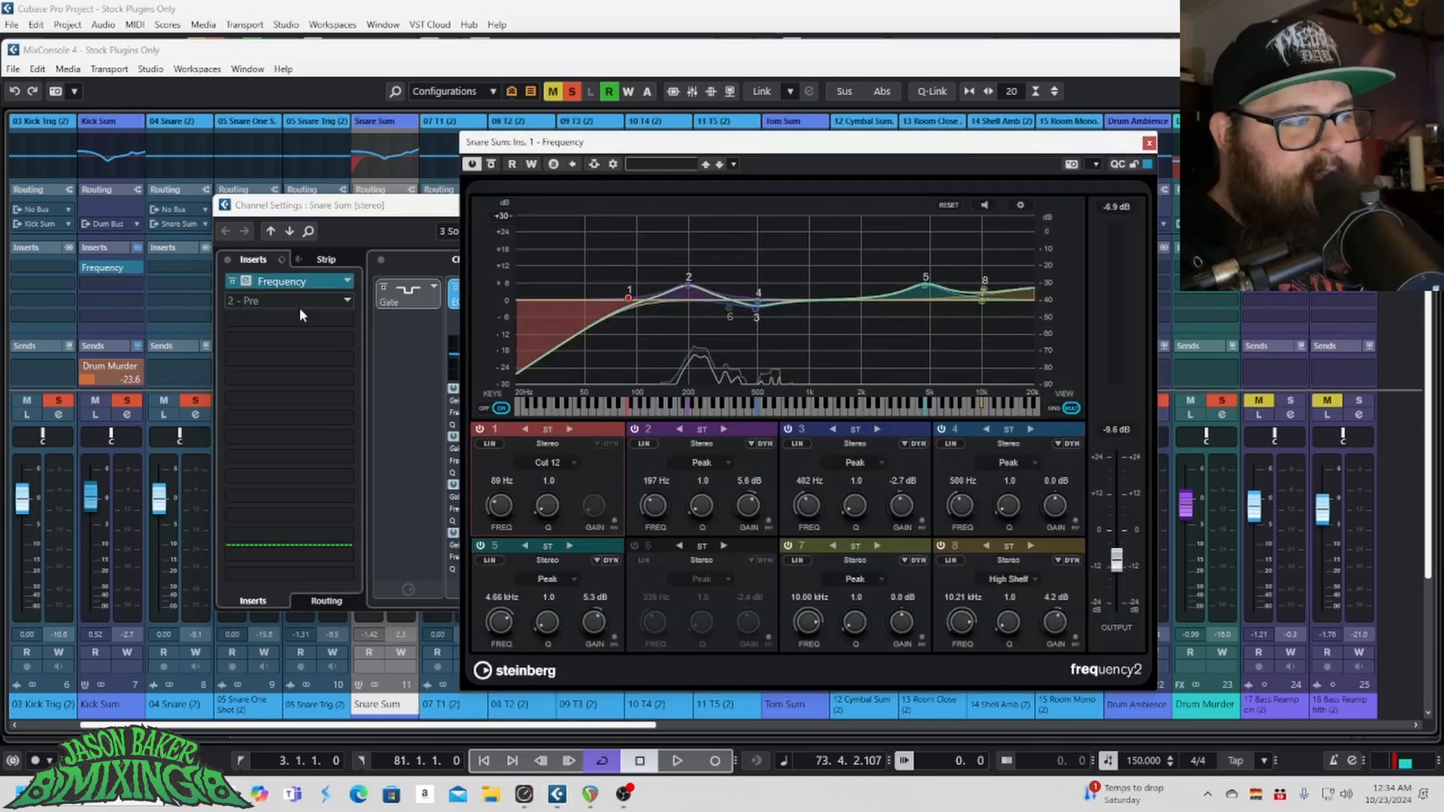
{"action": "left_click", "coordinate": [1149, 143]}
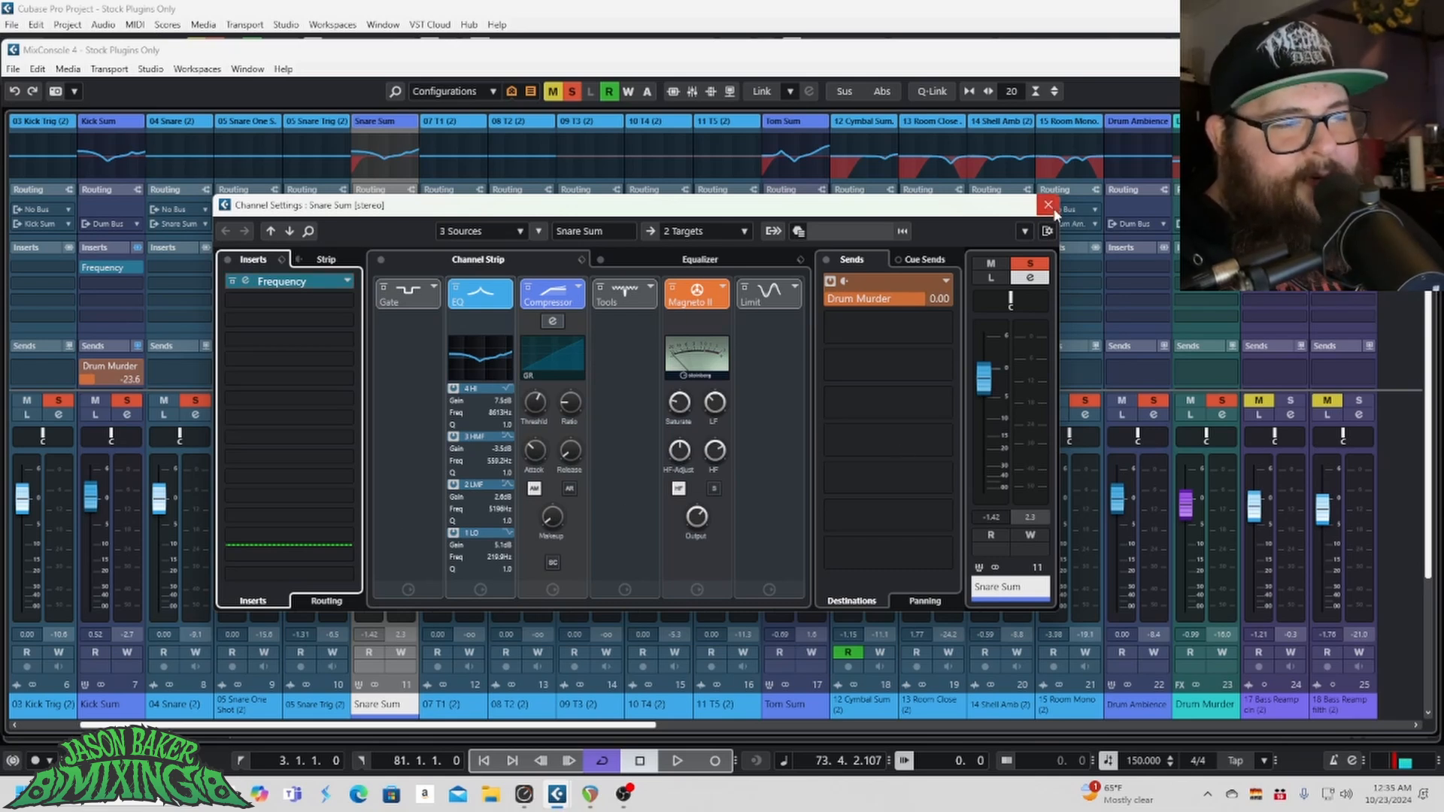
{"action": "left_click", "coordinate": [1047, 205]}
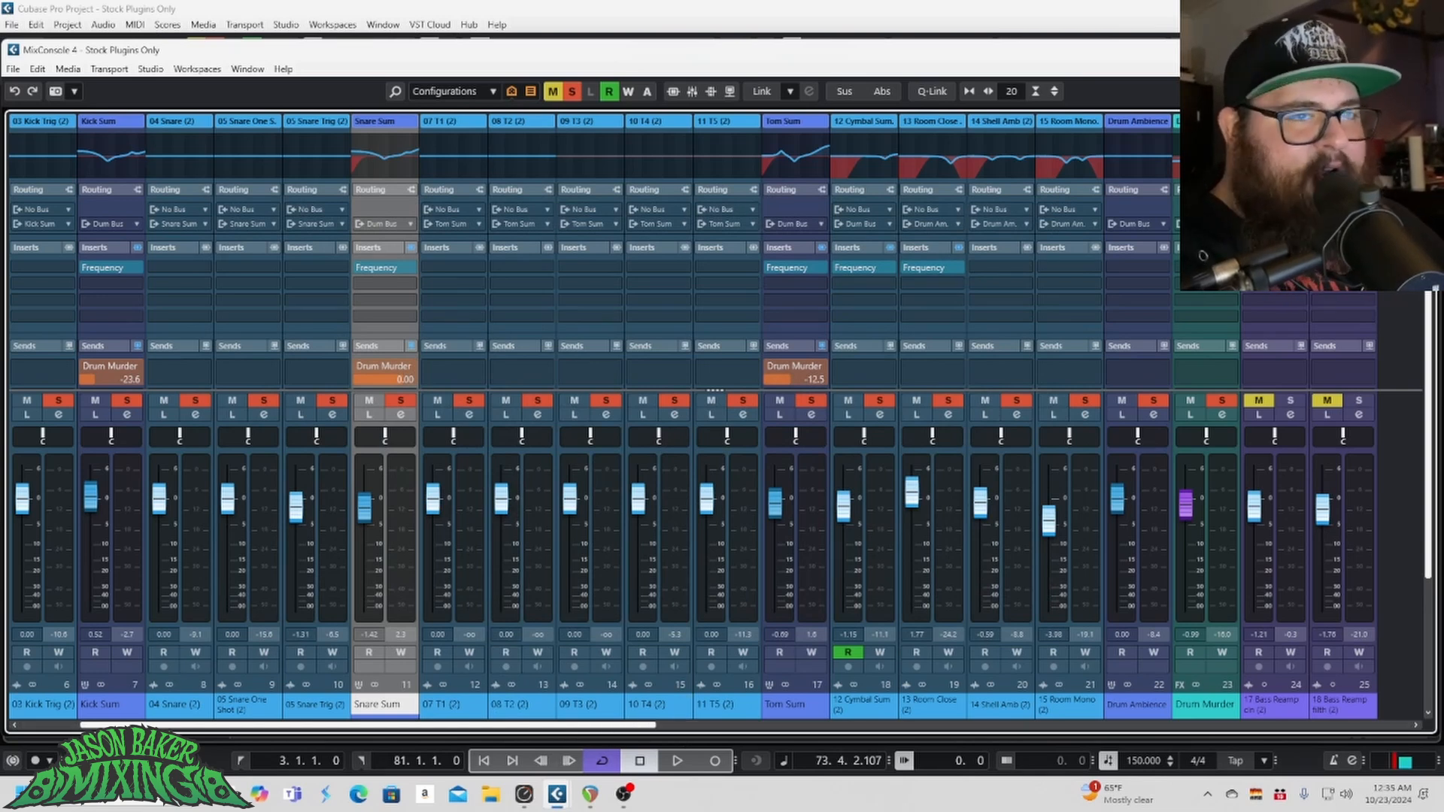
Step: Place the project cursor at bar 3 in the project window, start playback and return to the MixConsole
{"action": "left_click", "coordinate": [1420, 50]}
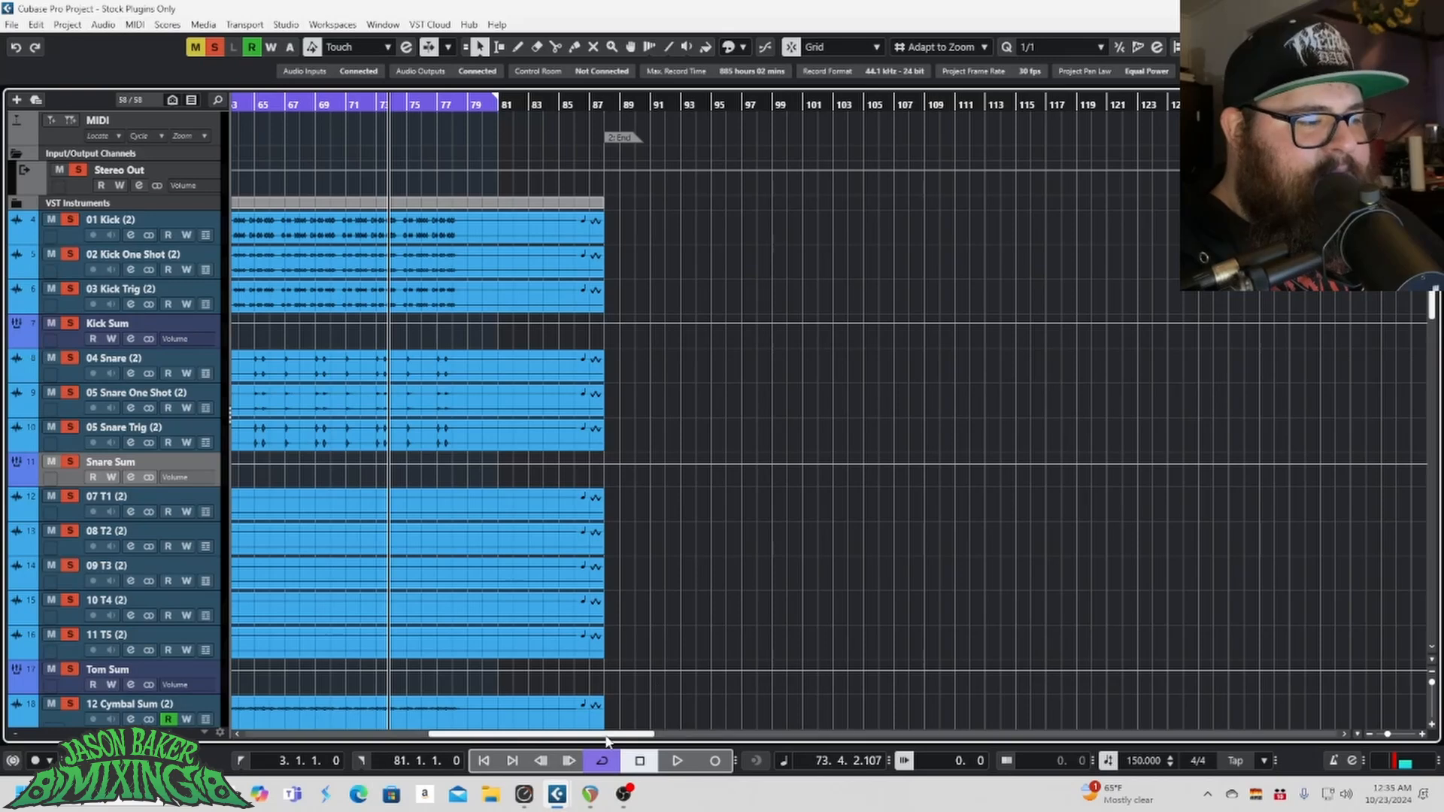
{"action": "left_click_drag", "start_coordinate": [600, 734], "coordinate": [312, 742]}
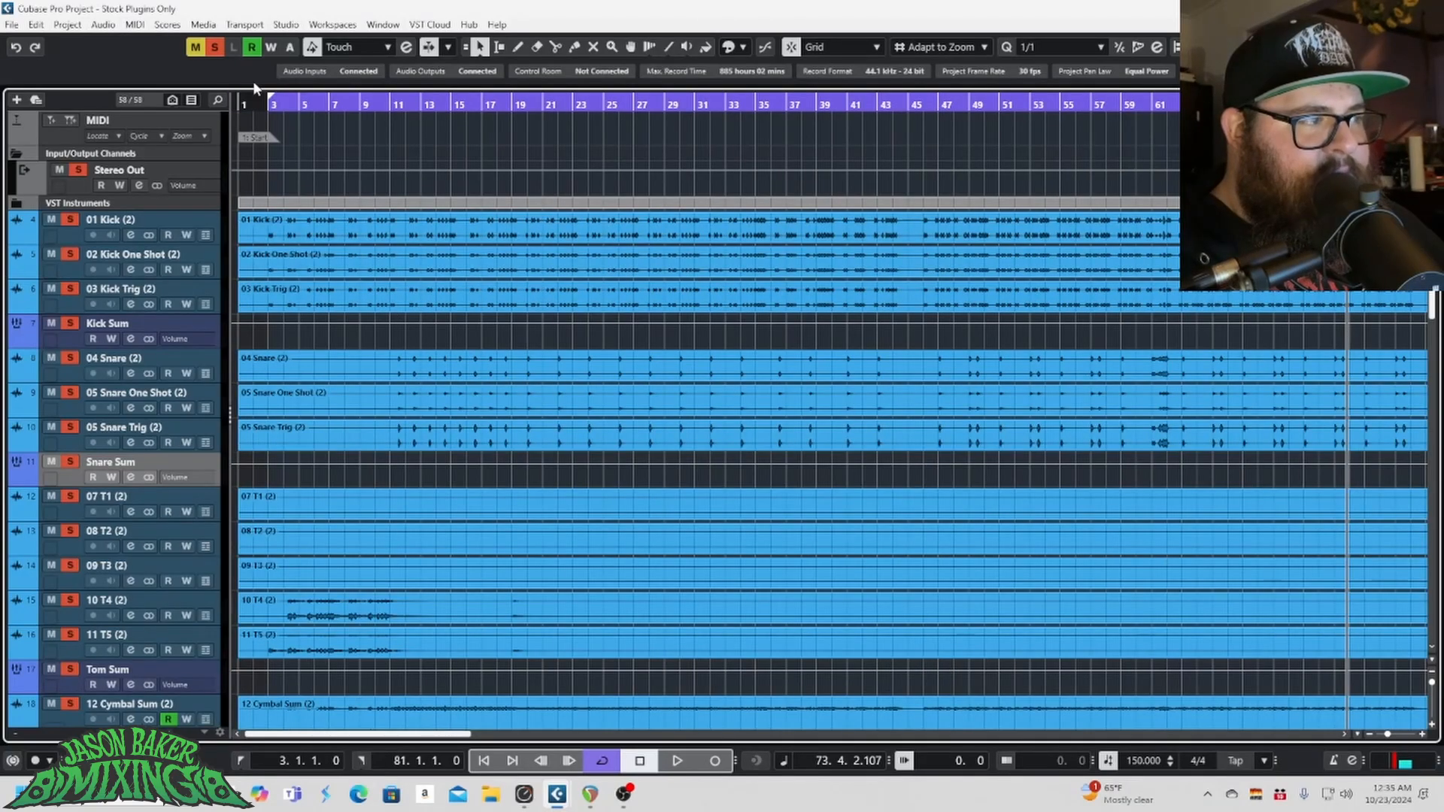
{"action": "left_click", "coordinate": [267, 103]}
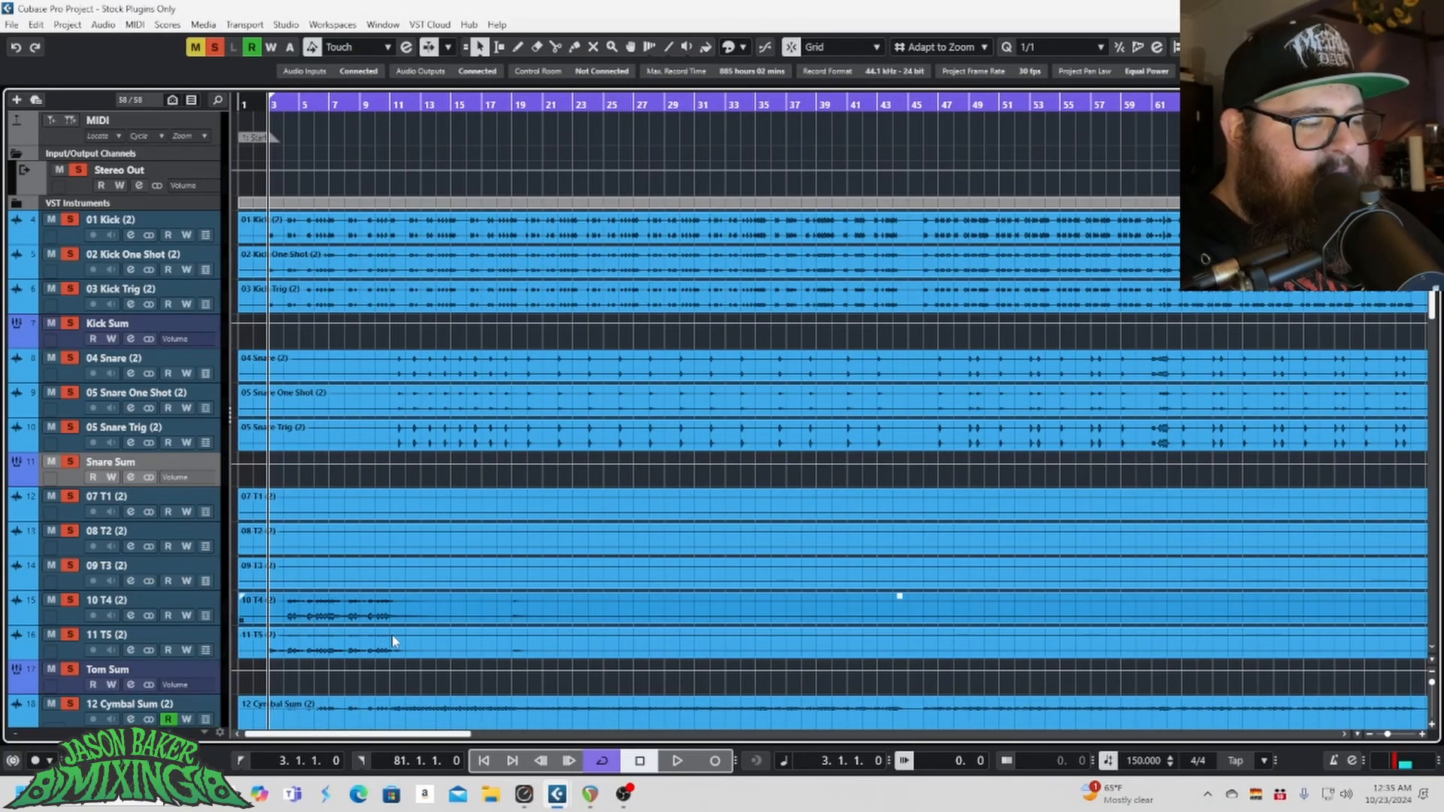
{"action": "key", "text": "space"}
{"action": "mouse_move", "coordinate": [561, 801]}
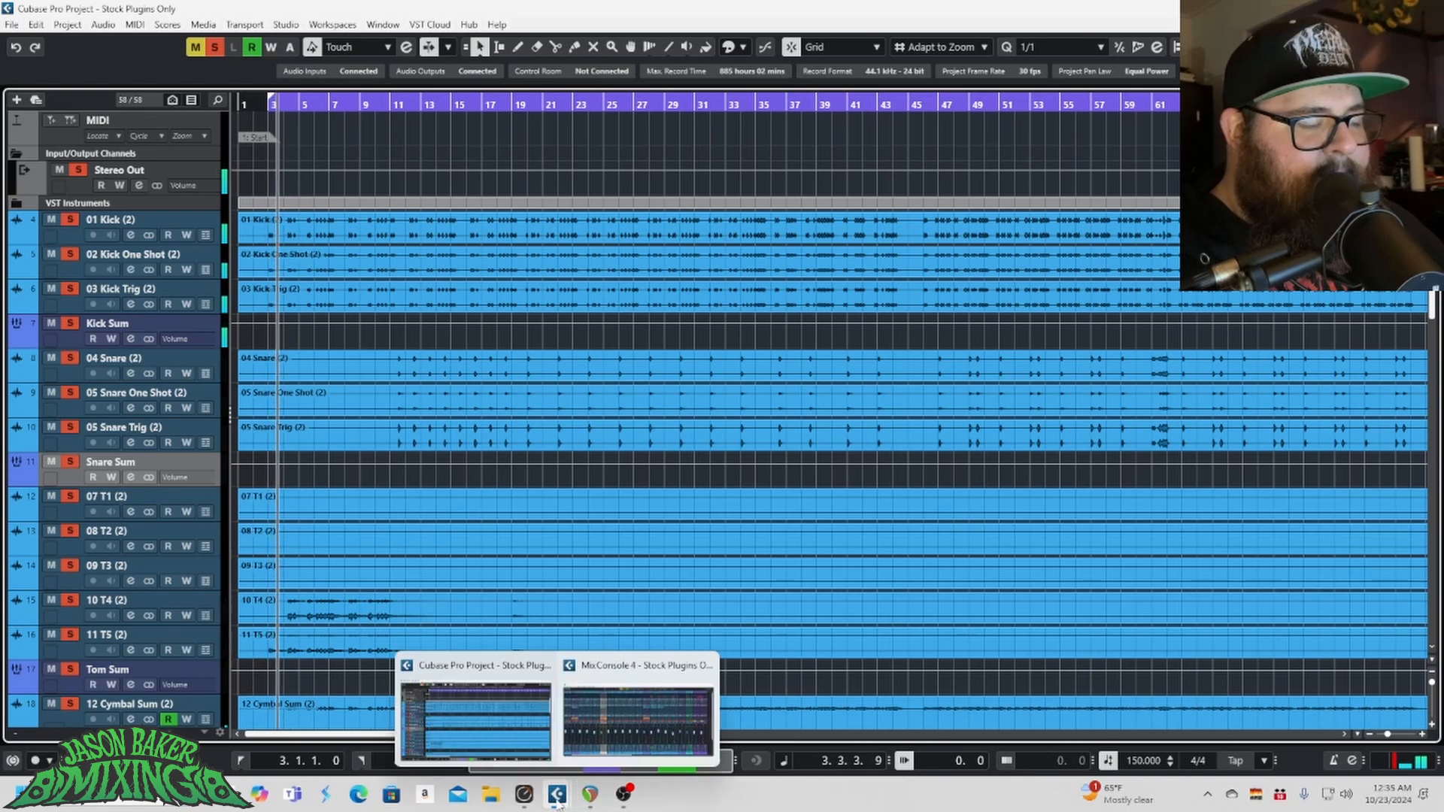
{"action": "left_click", "coordinate": [635, 775]}
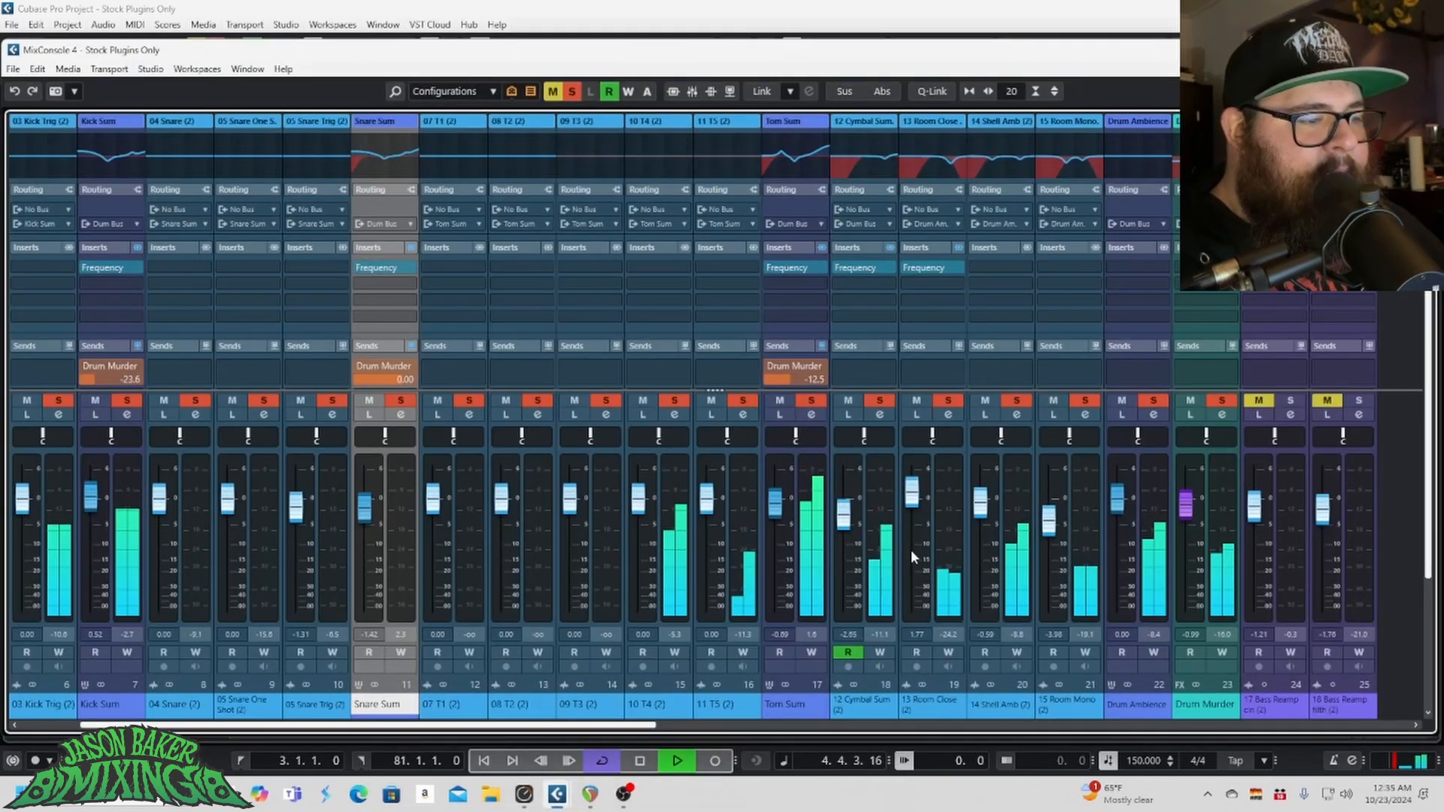
Step: Open the channel settings of the Tom Sum group, stop playback and examine its compressor settings
{"action": "left_click", "coordinate": [810, 340]}
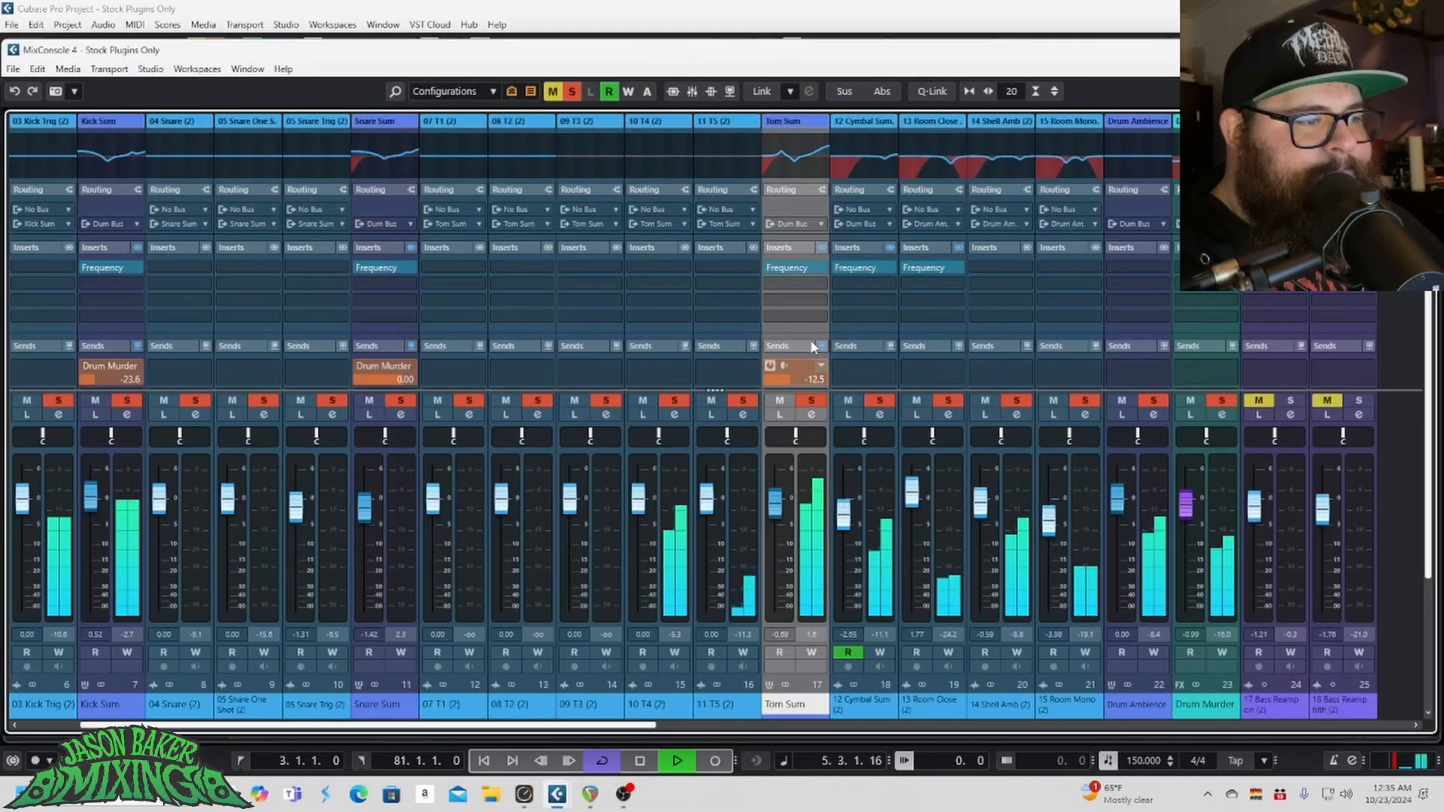
{"action": "left_click", "coordinate": [811, 414]}
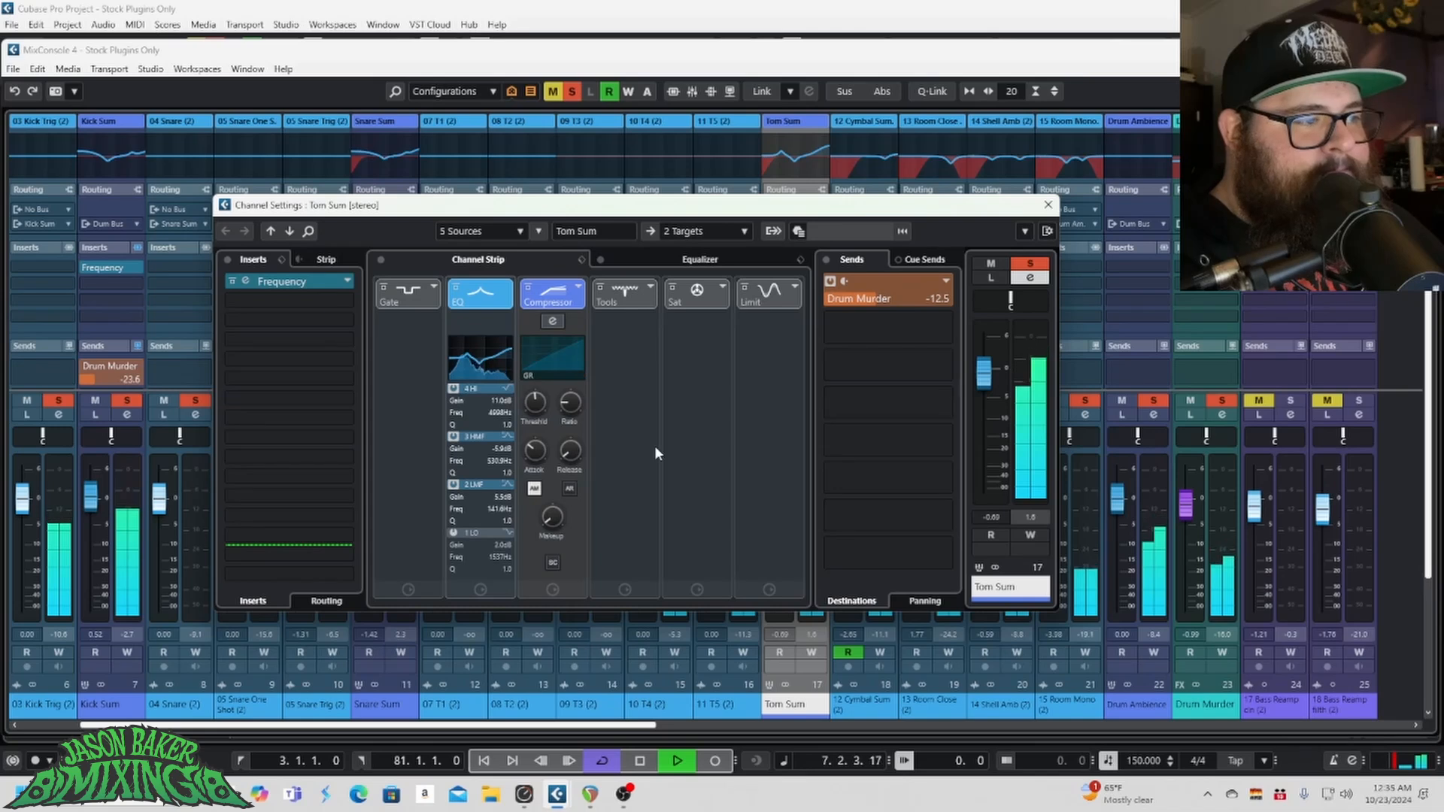
{"action": "key", "text": "space"}
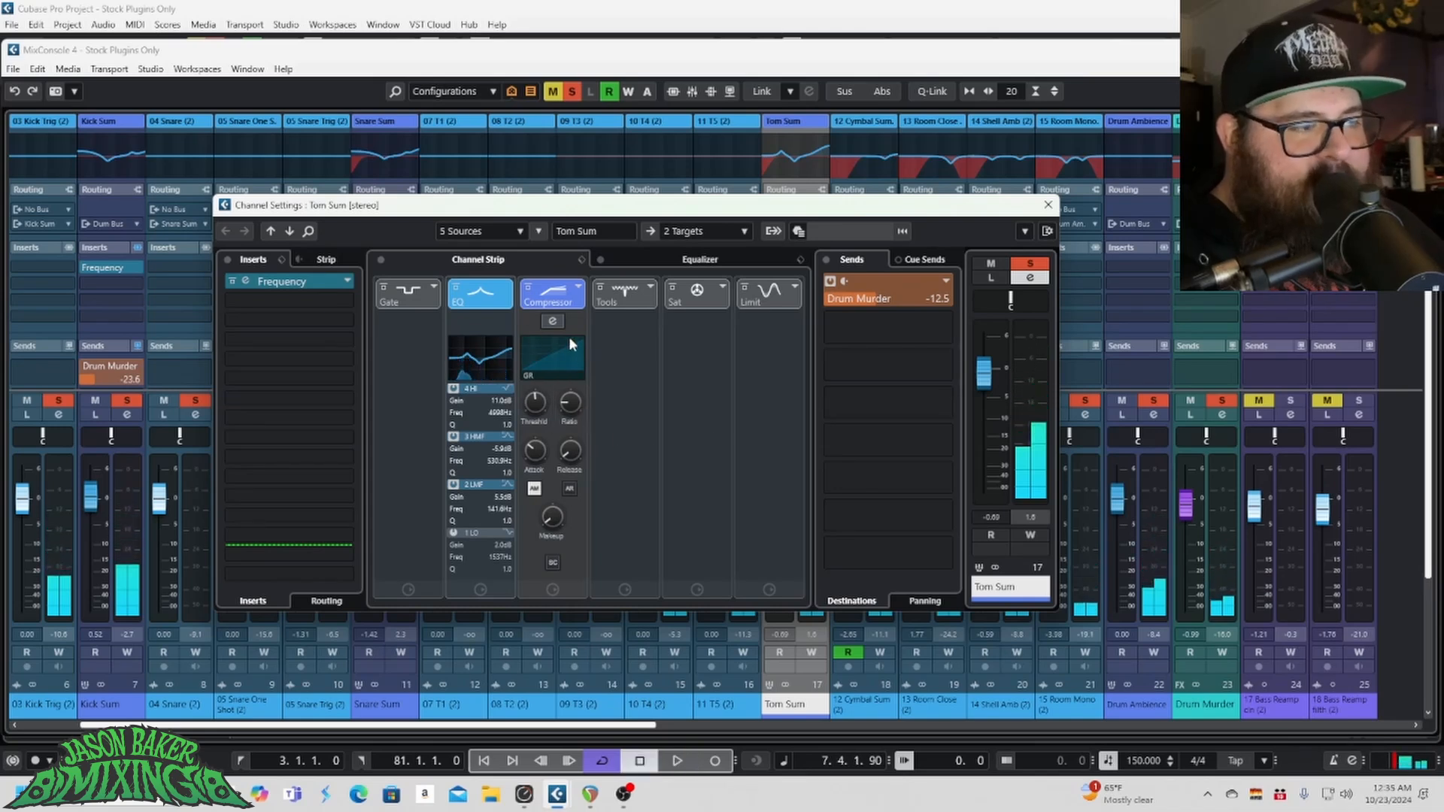
{"action": "mouse_move", "coordinate": [579, 395]}
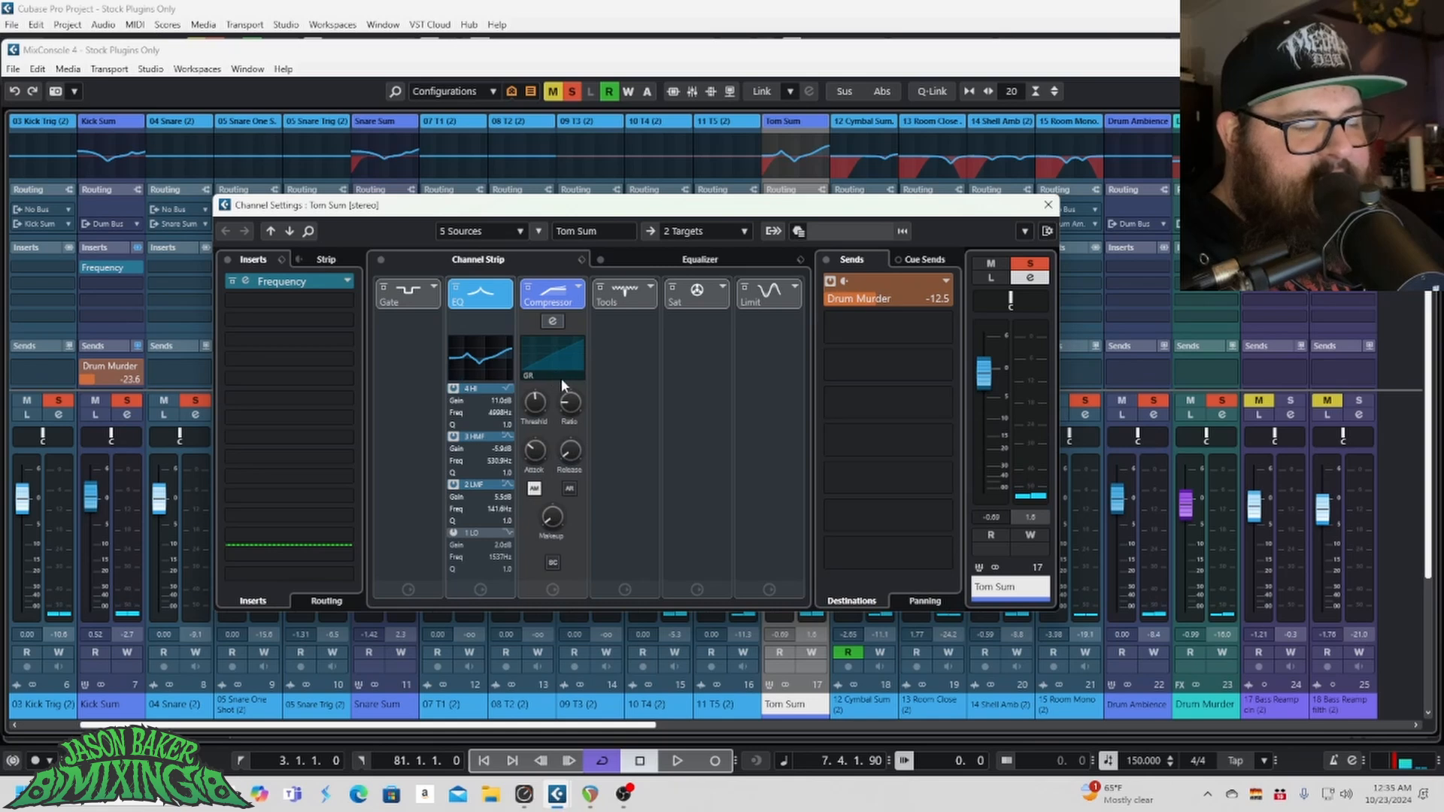
Step: Show the Tom Sum equalizer and compare it bypassed and active during playback
{"action": "left_click", "coordinate": [671, 262]}
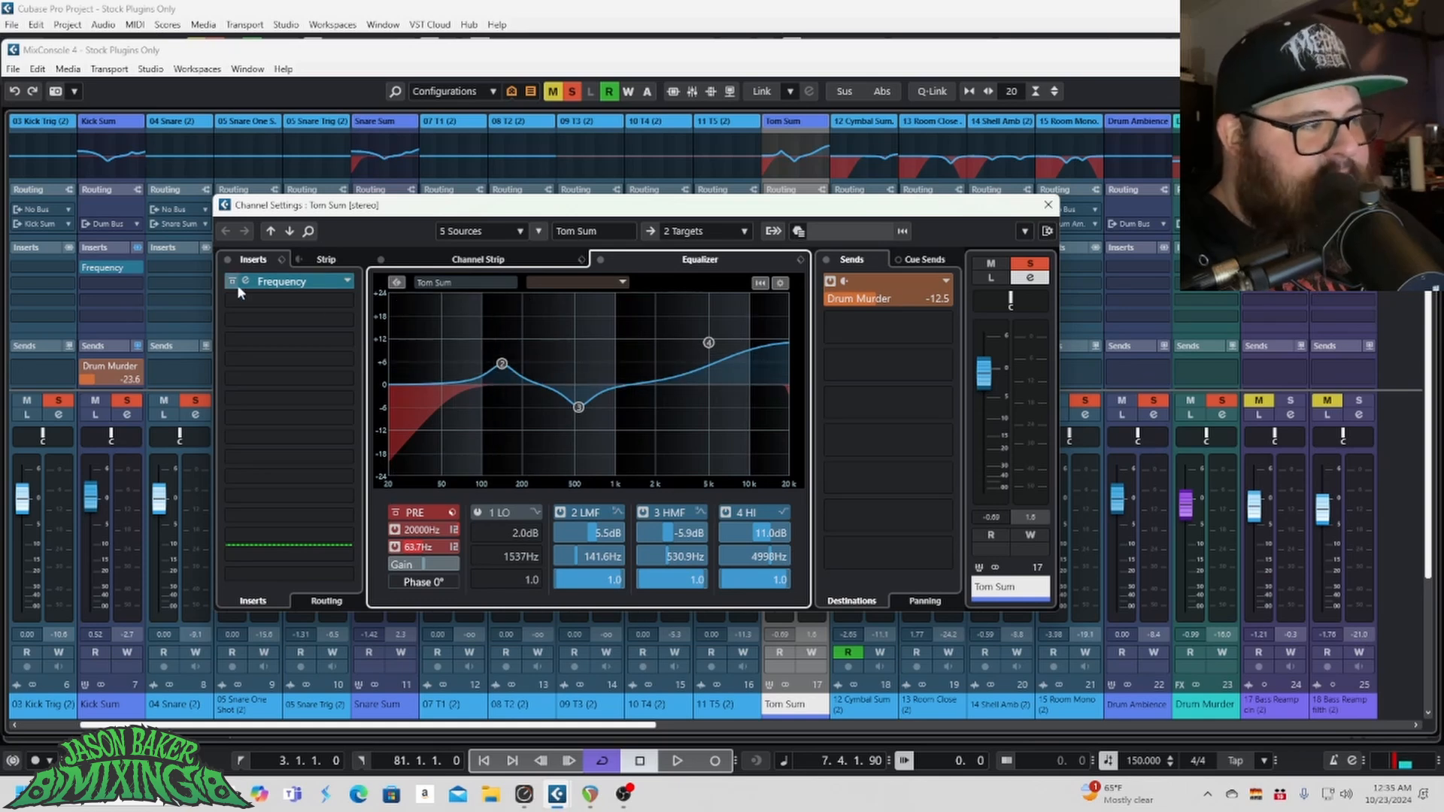
{"action": "key", "text": "space"}
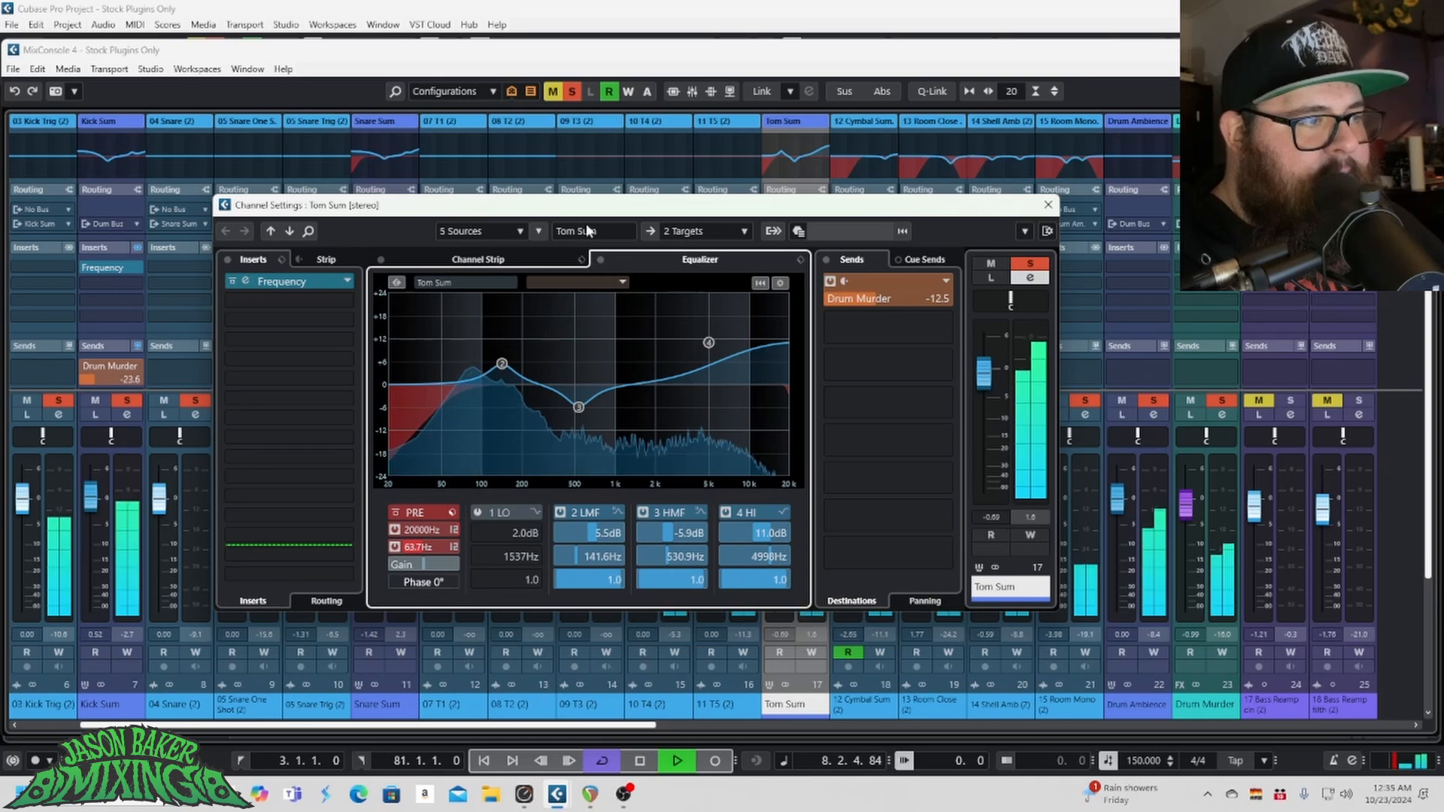
{"action": "left_click", "coordinate": [599, 259]}
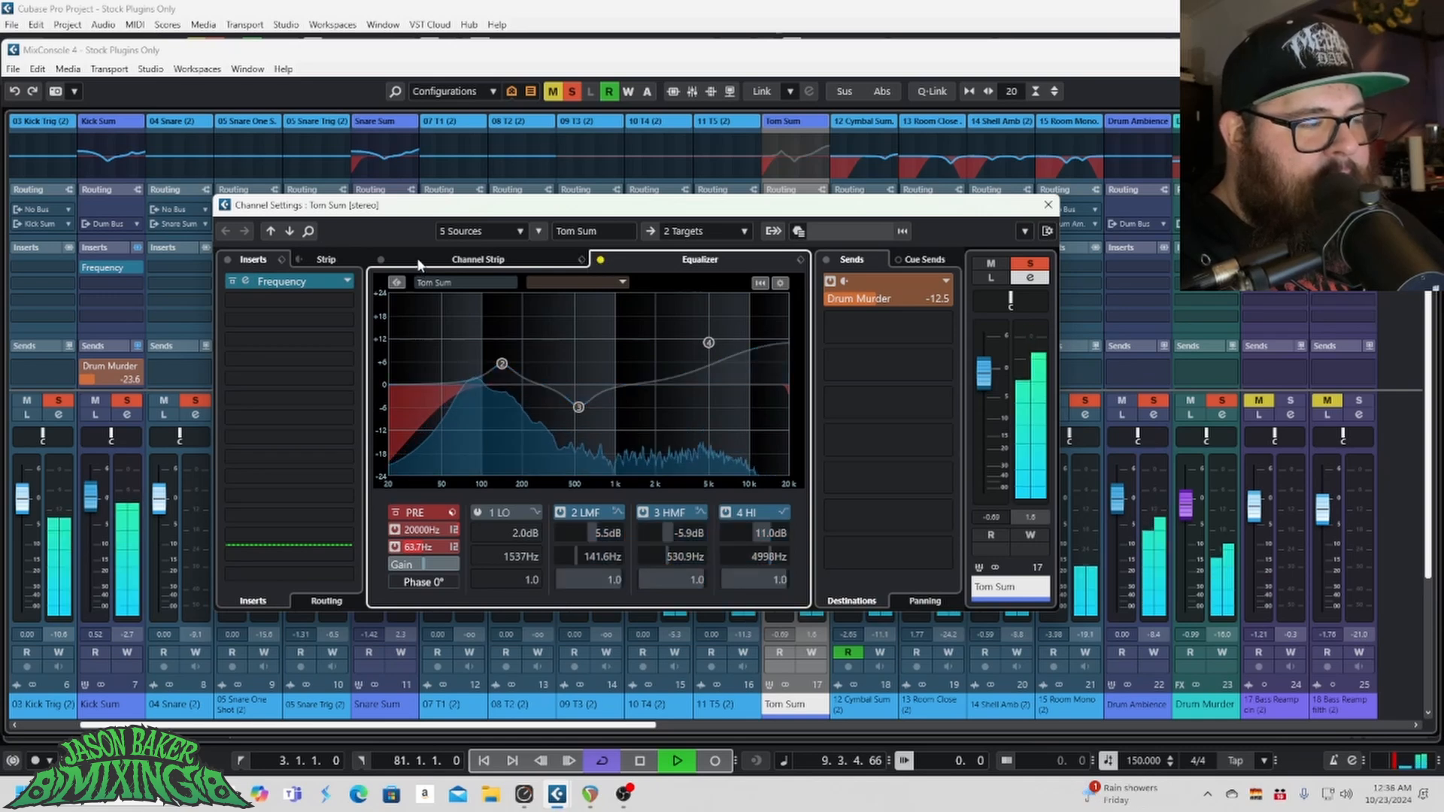
{"action": "left_click", "coordinate": [601, 260]}
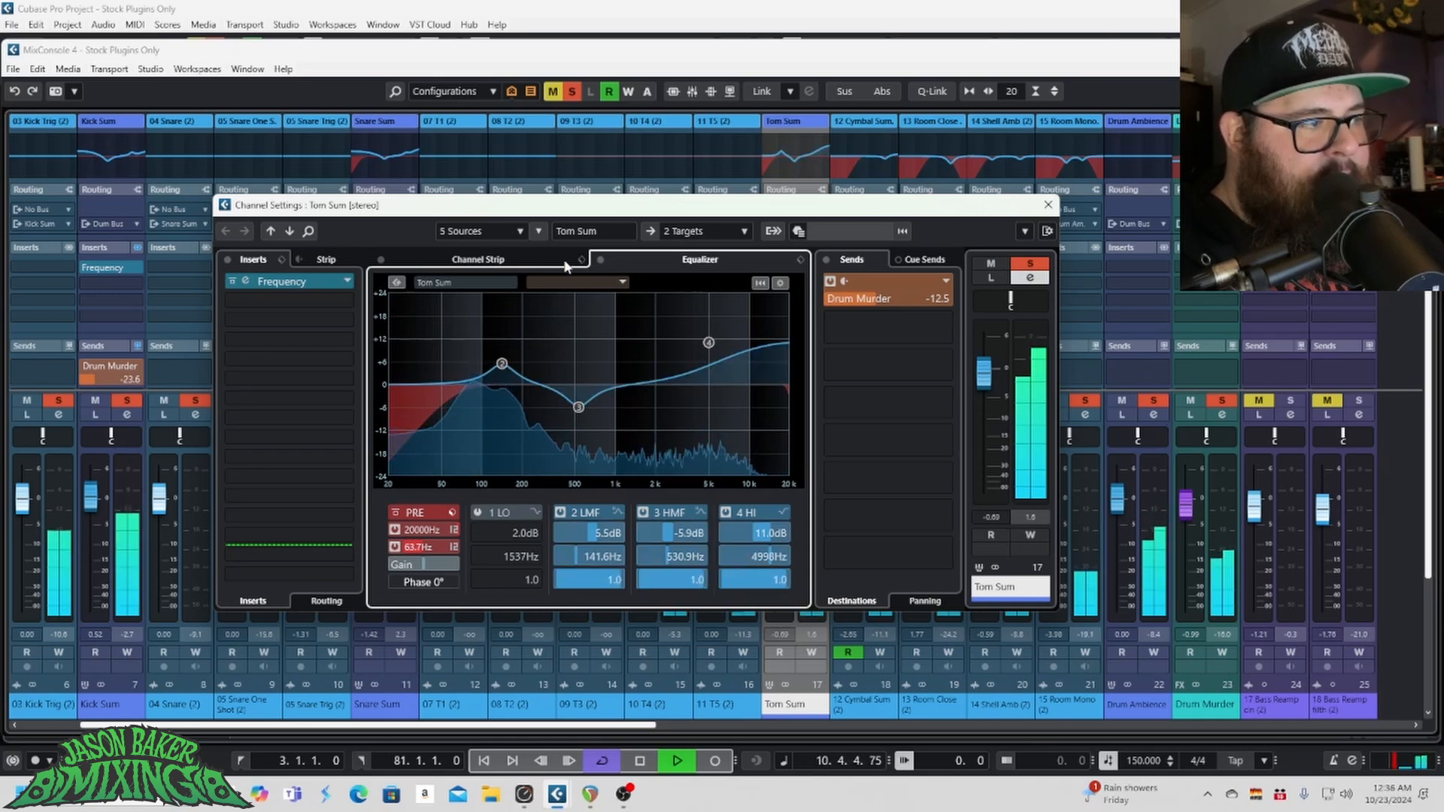
Step: Restart playback from bar 3 in the project window and compare the Tom Sum equalizer bypassed and active
{"action": "key", "text": "space"}
{"action": "key", "text": "F3"}
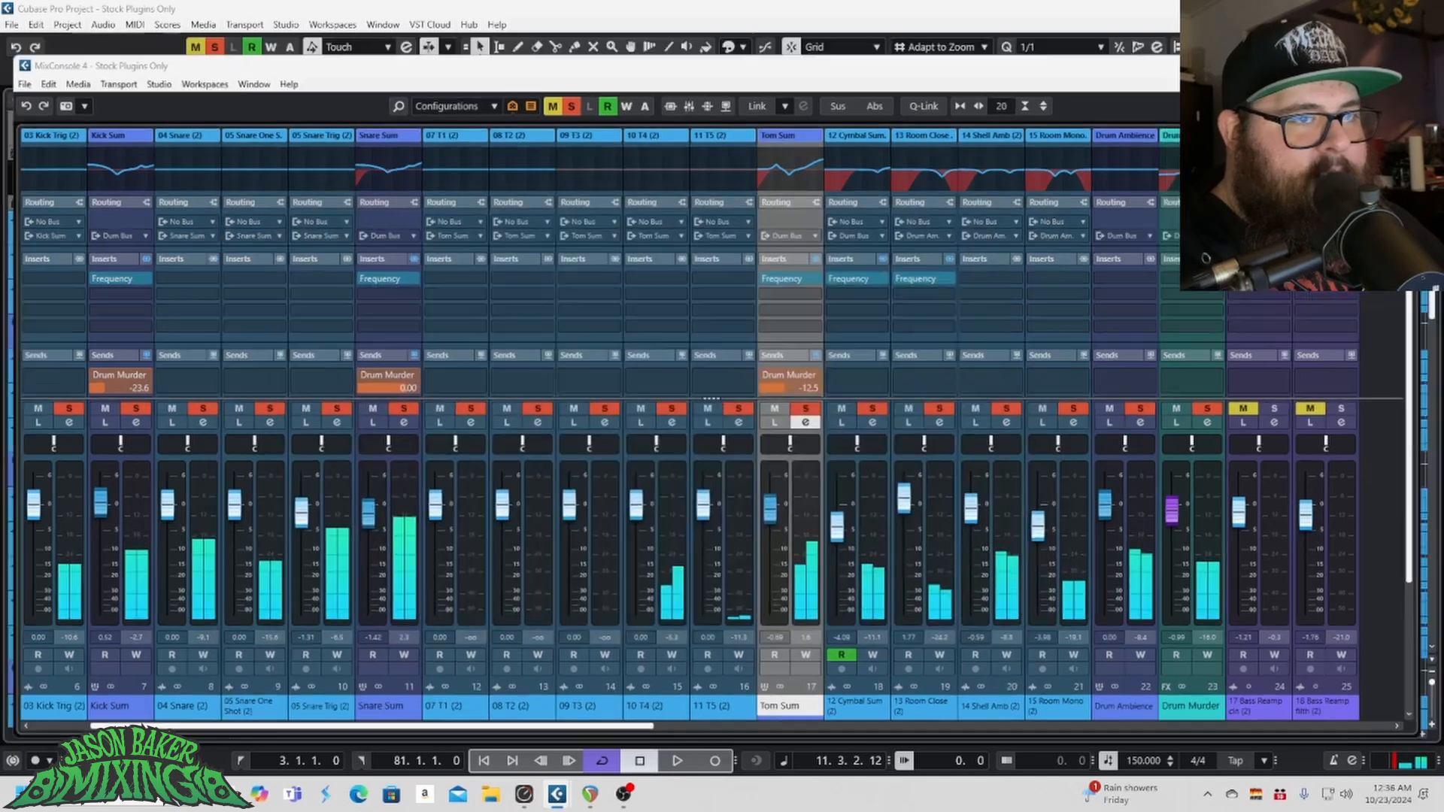
{"action": "left_click", "coordinate": [273, 101]}
{"action": "key", "text": "space"}
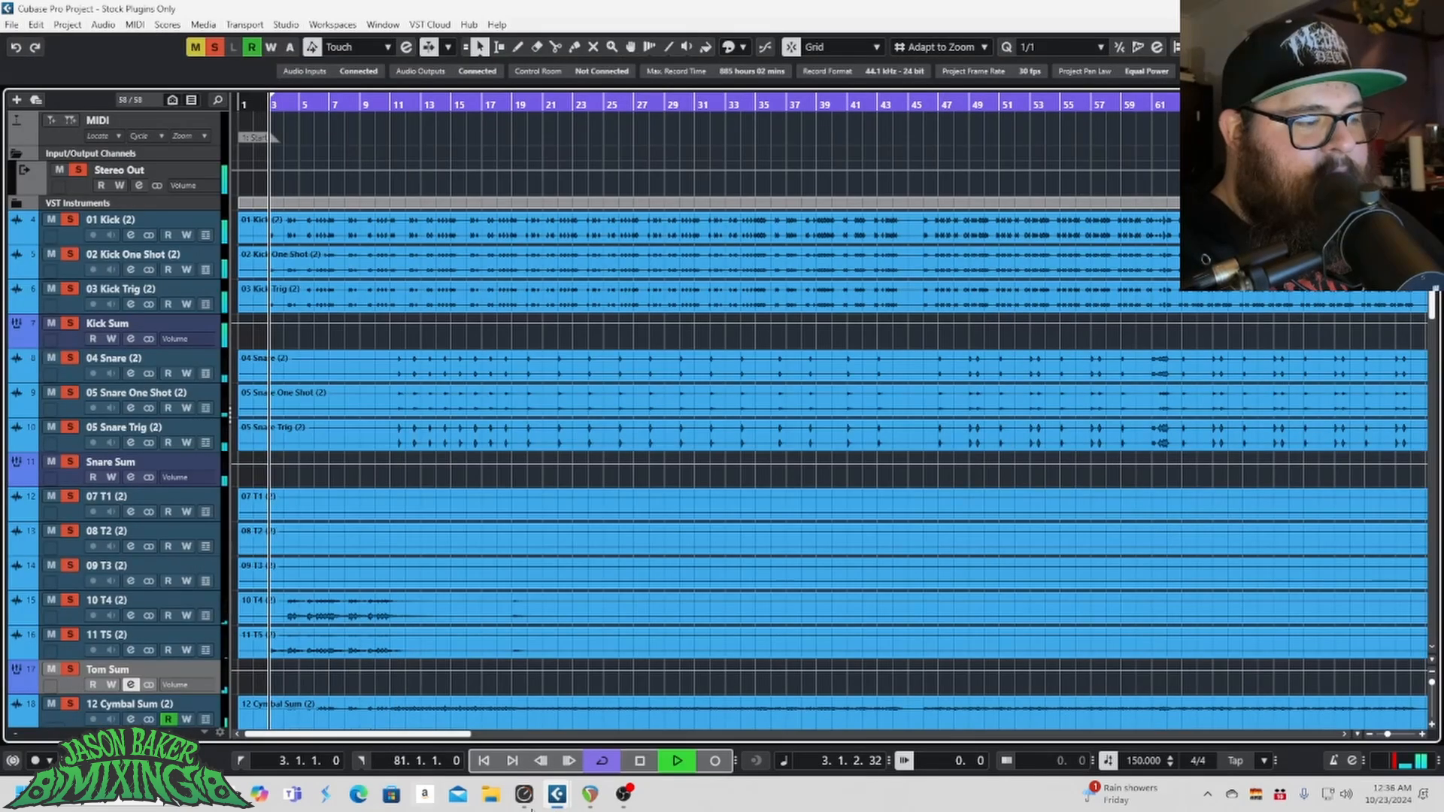
{"action": "mouse_move", "coordinate": [574, 795]}
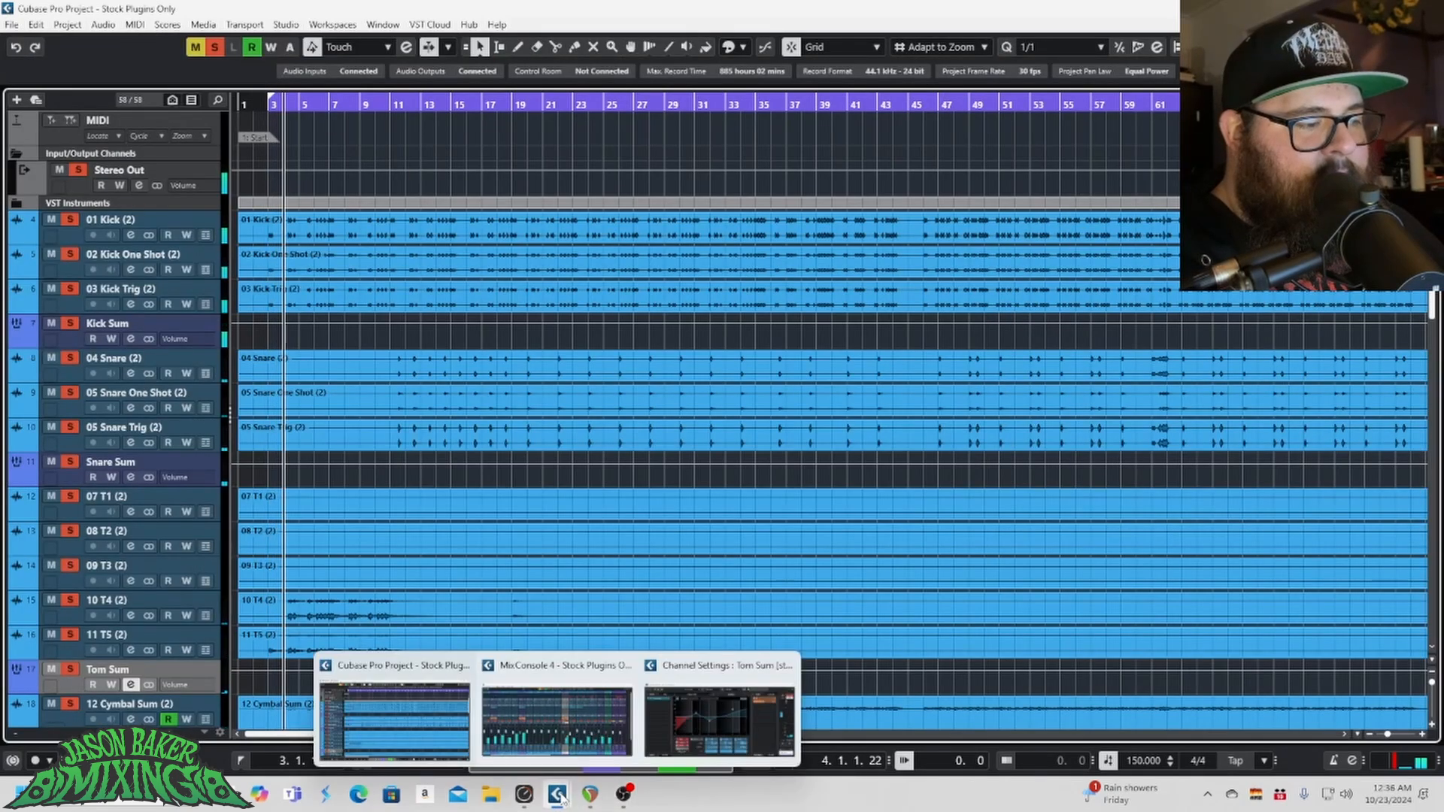
{"action": "left_click", "coordinate": [701, 733]}
{"action": "left_click", "coordinate": [600, 260]}
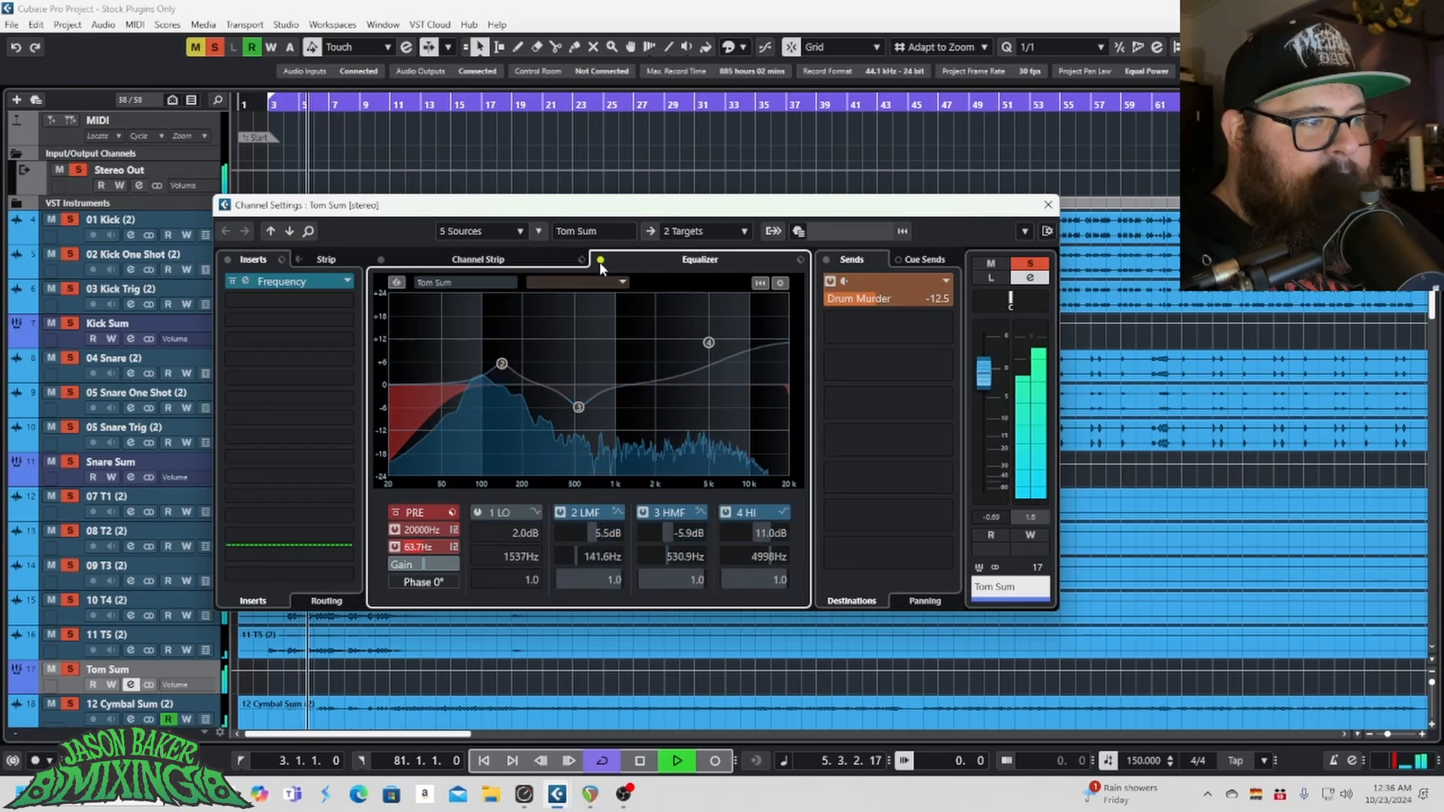
{"action": "left_click", "coordinate": [600, 261]}
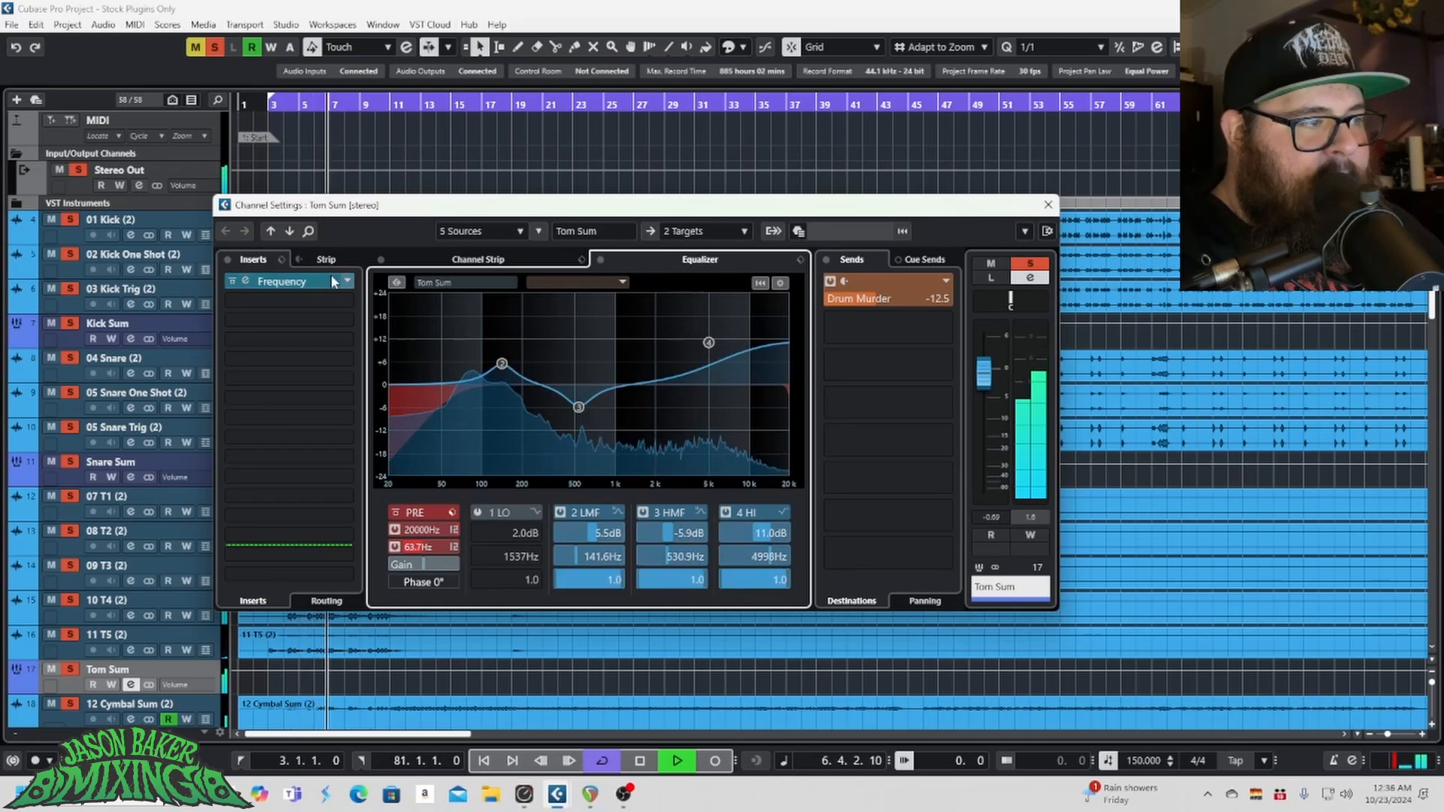
Step: Show the Tom Sum channel strip and compare its compressor bypassed and active during playback
{"action": "left_click", "coordinate": [478, 260]}
{"action": "left_click", "coordinate": [529, 289]}
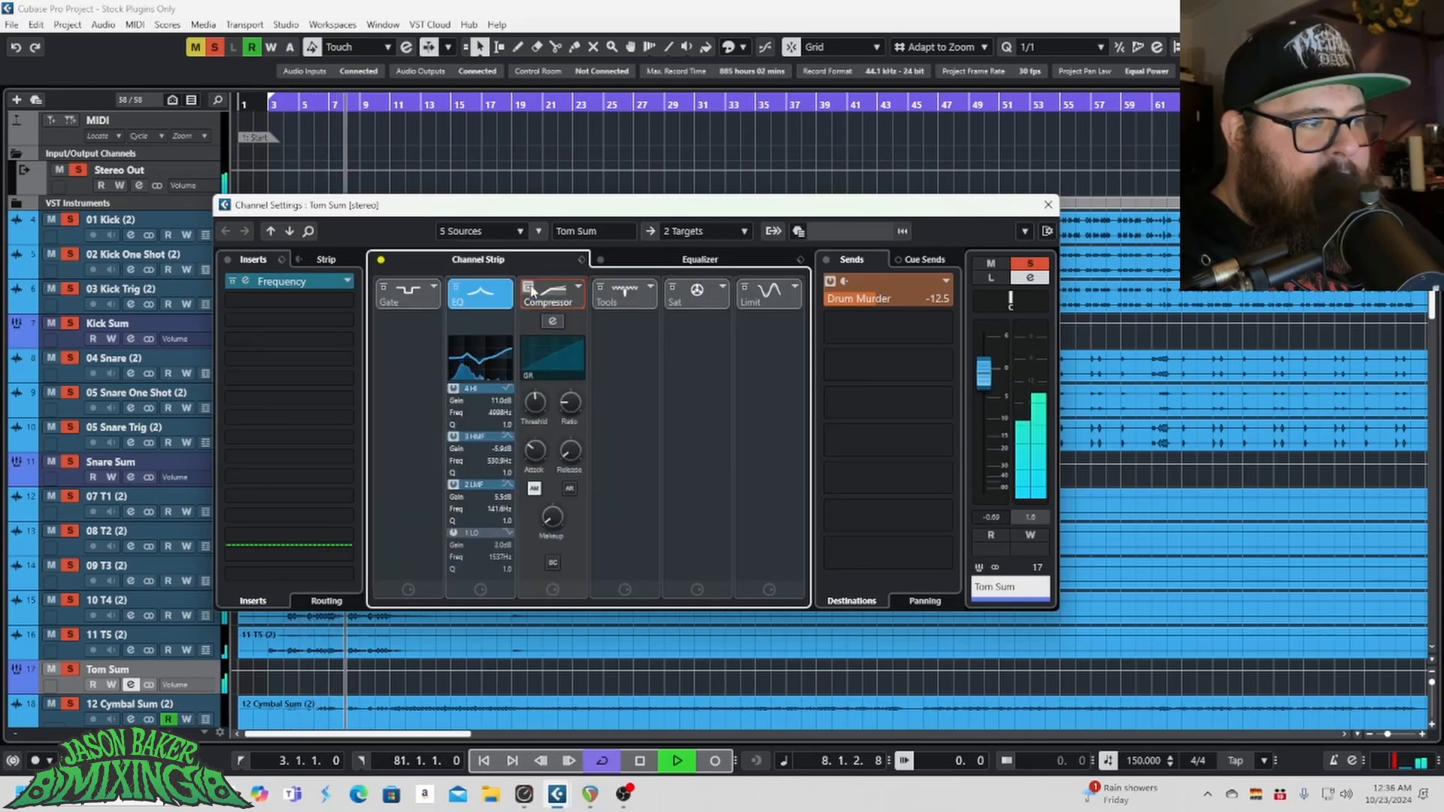
{"action": "left_click", "coordinate": [531, 290]}
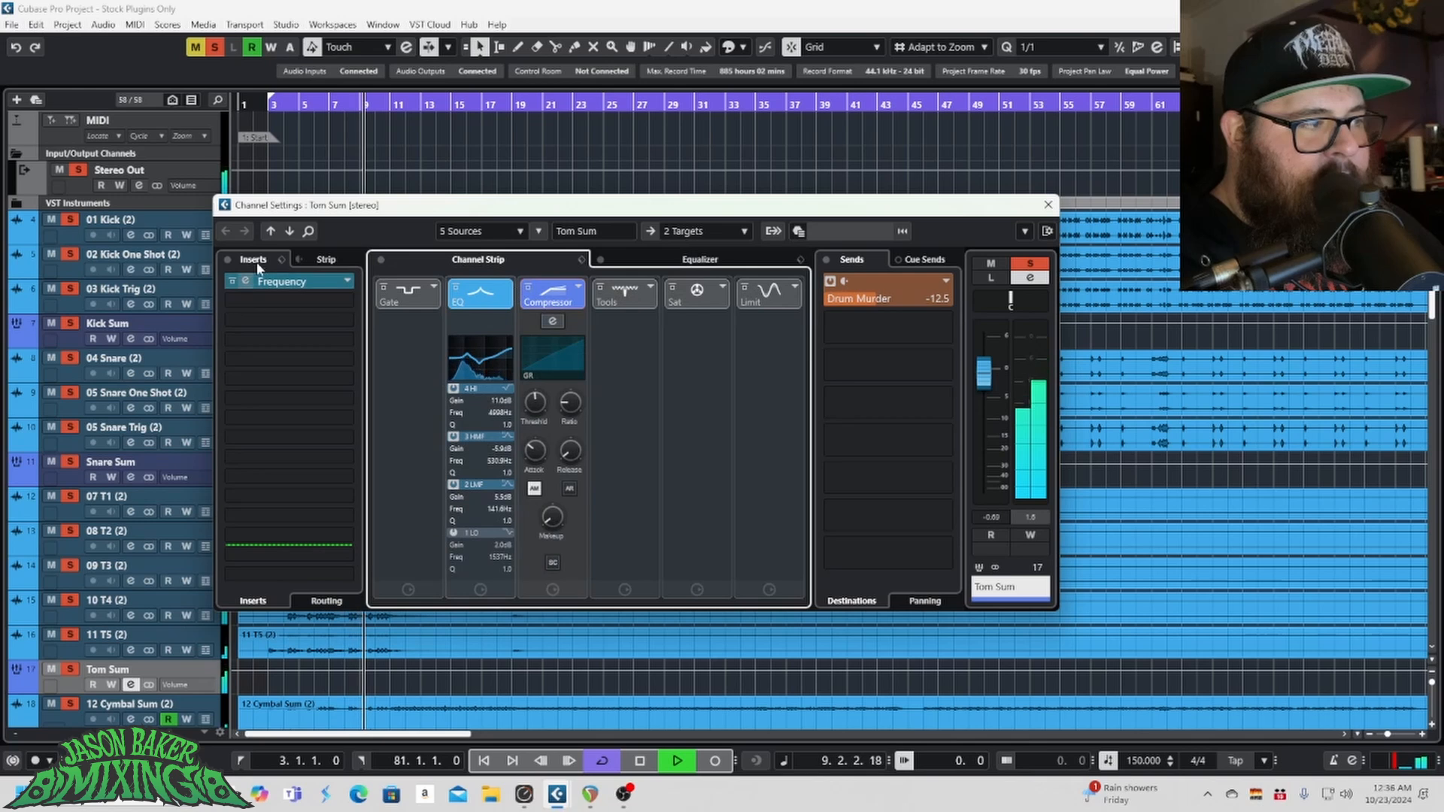
Step: Replay from bar 3, compare the Tom Sum Frequency insert switched off, bypassed and active, and stop playback
{"action": "left_click", "coordinate": [265, 110]}
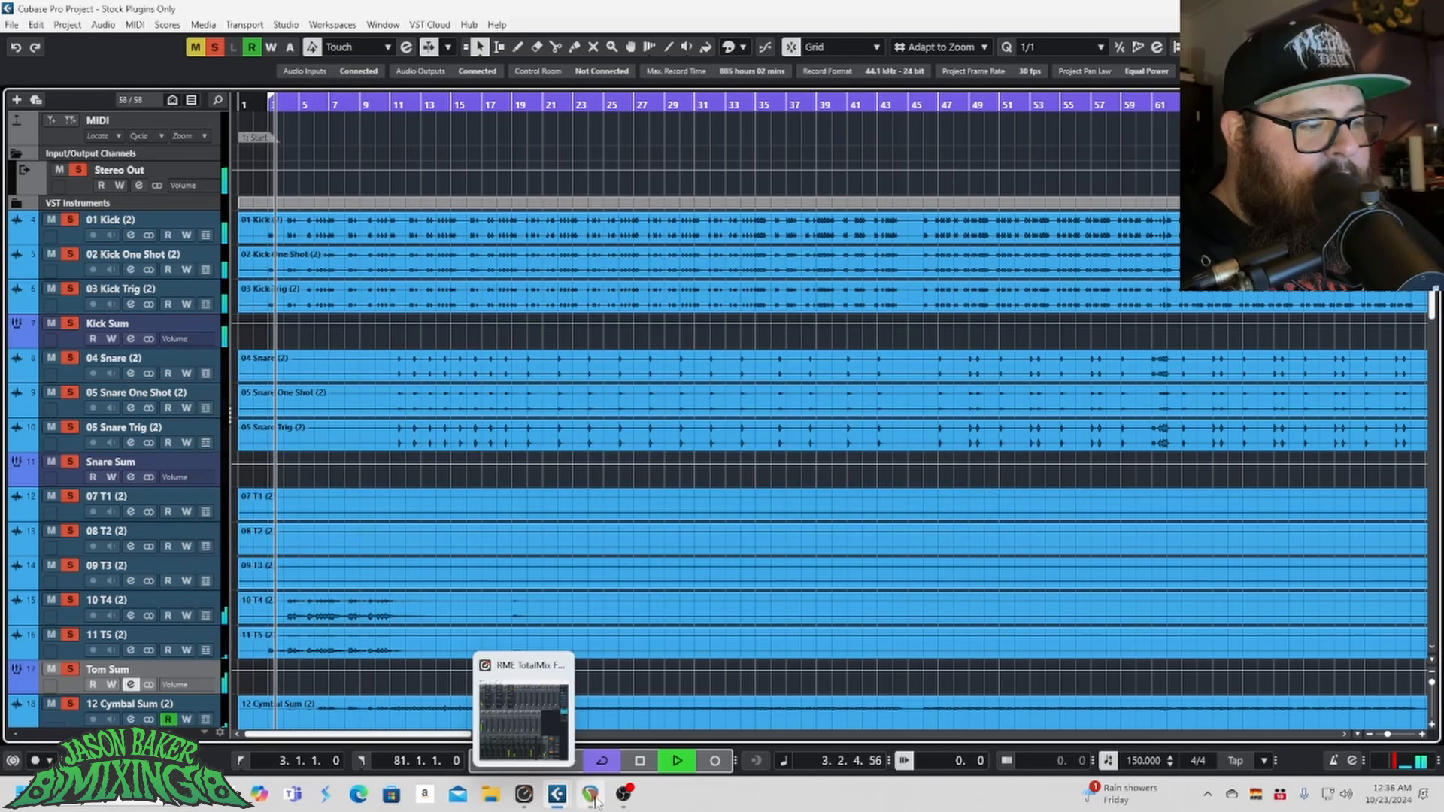
{"action": "mouse_move", "coordinate": [561, 796]}
{"action": "left_click", "coordinate": [700, 722]}
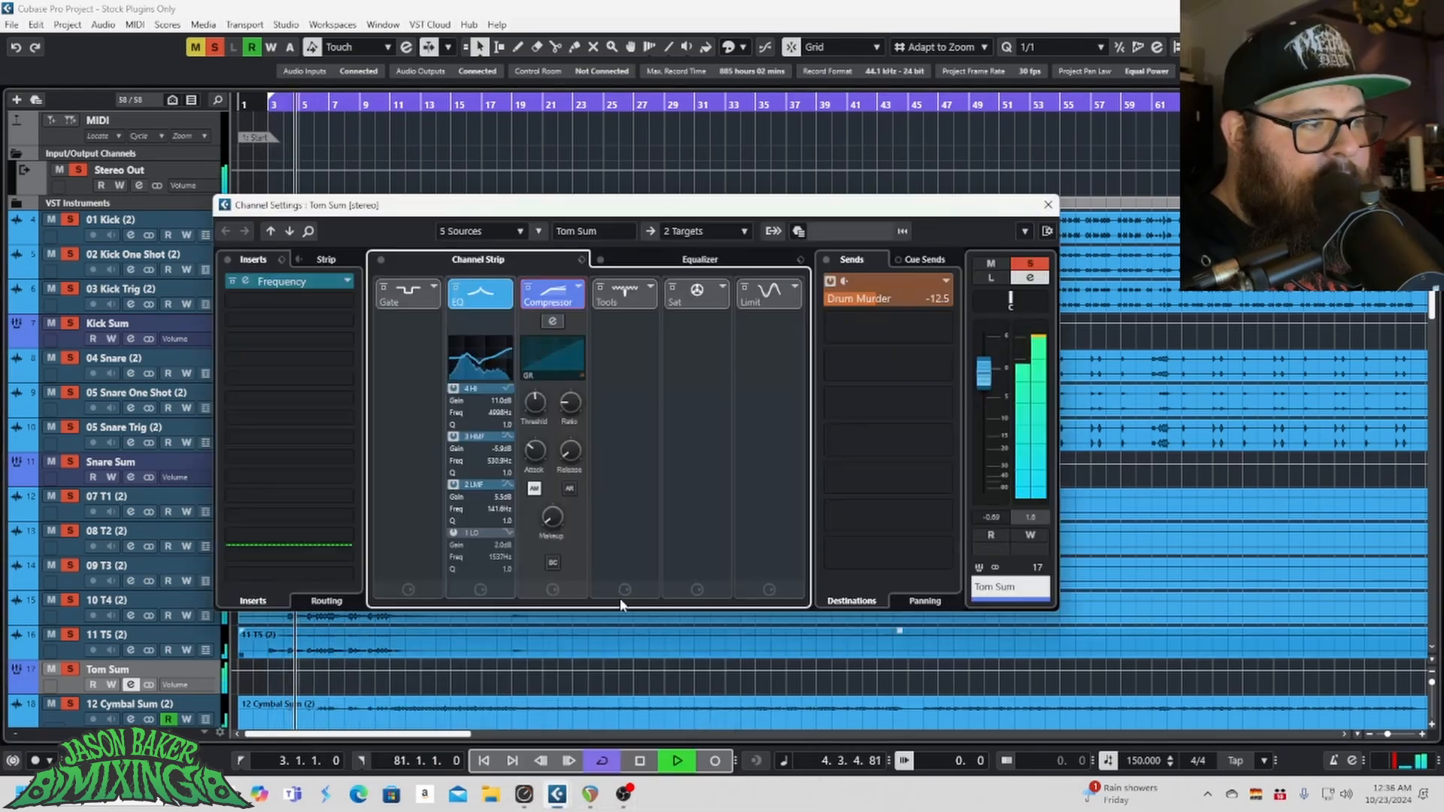
{"action": "left_click", "coordinate": [301, 281]}
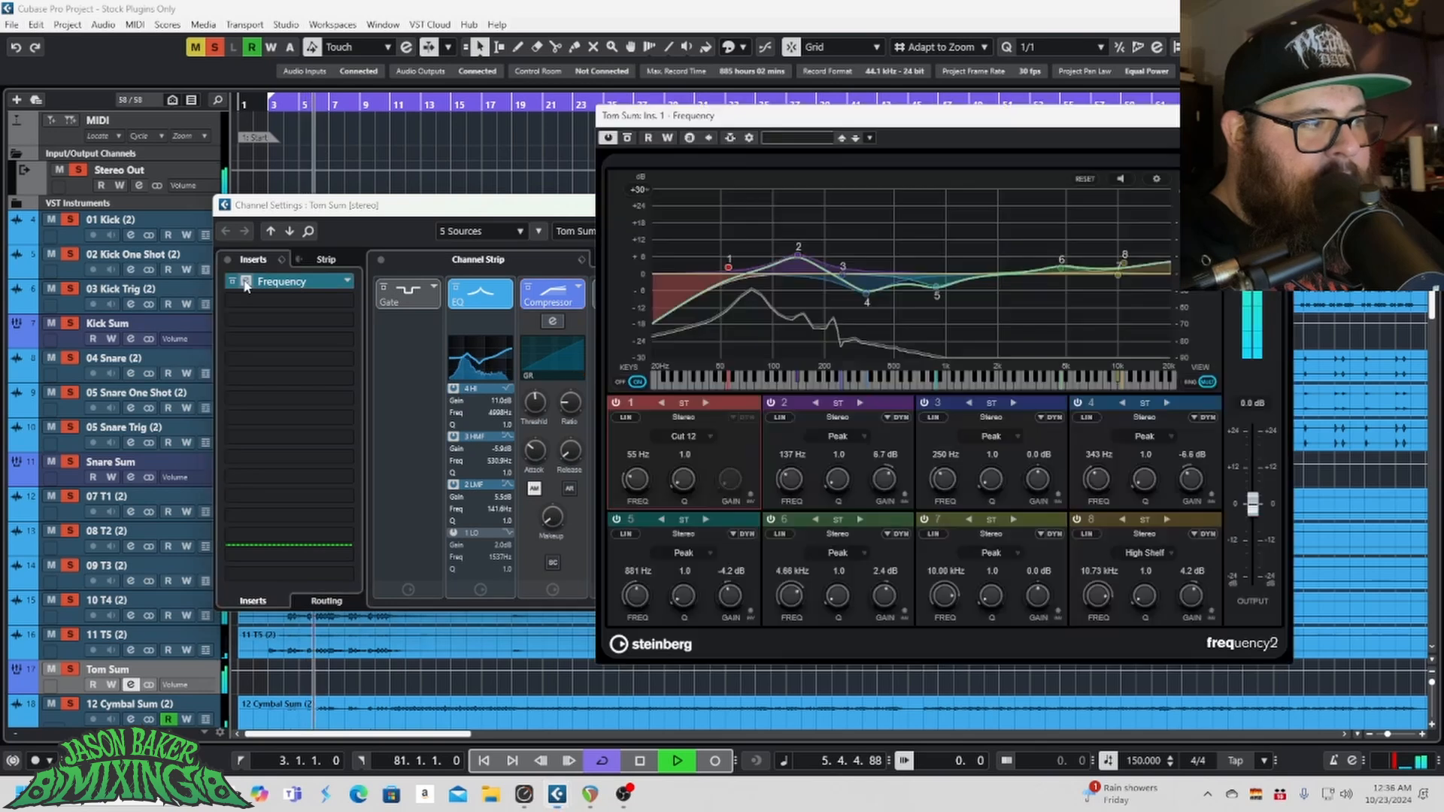
{"action": "left_click", "coordinate": [608, 139]}
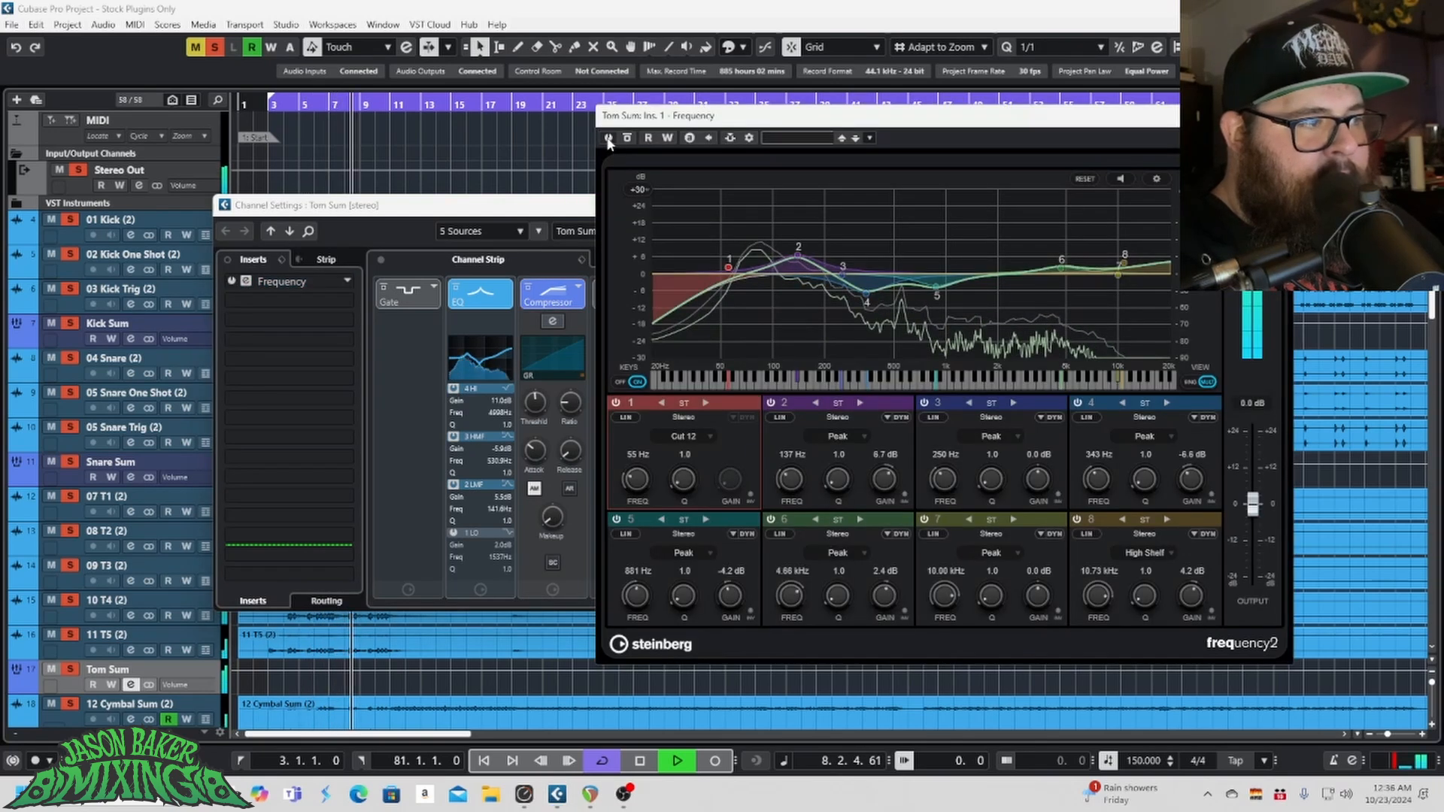
{"action": "left_click", "coordinate": [607, 139]}
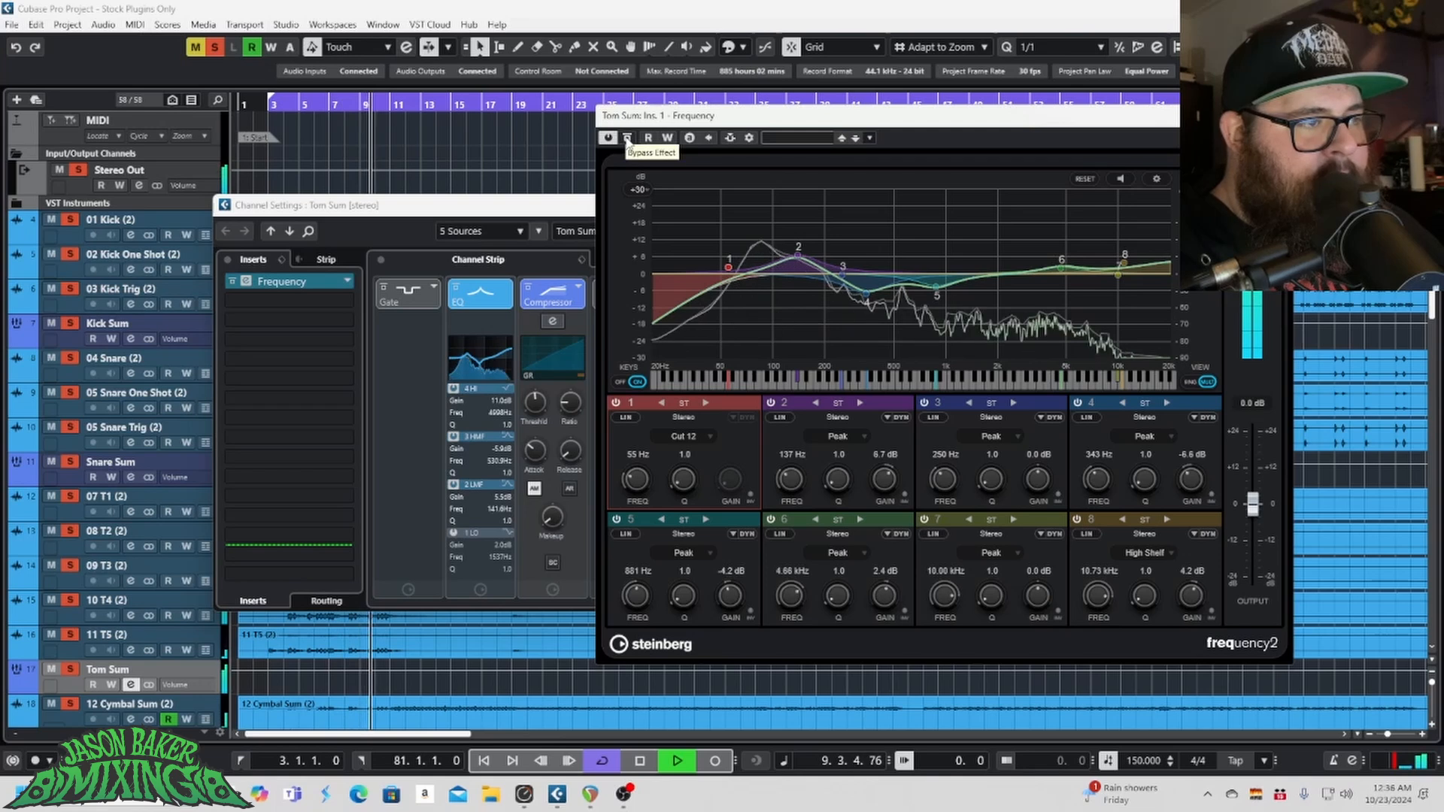
{"action": "left_click", "coordinate": [627, 138]}
{"action": "left_click", "coordinate": [627, 139]}
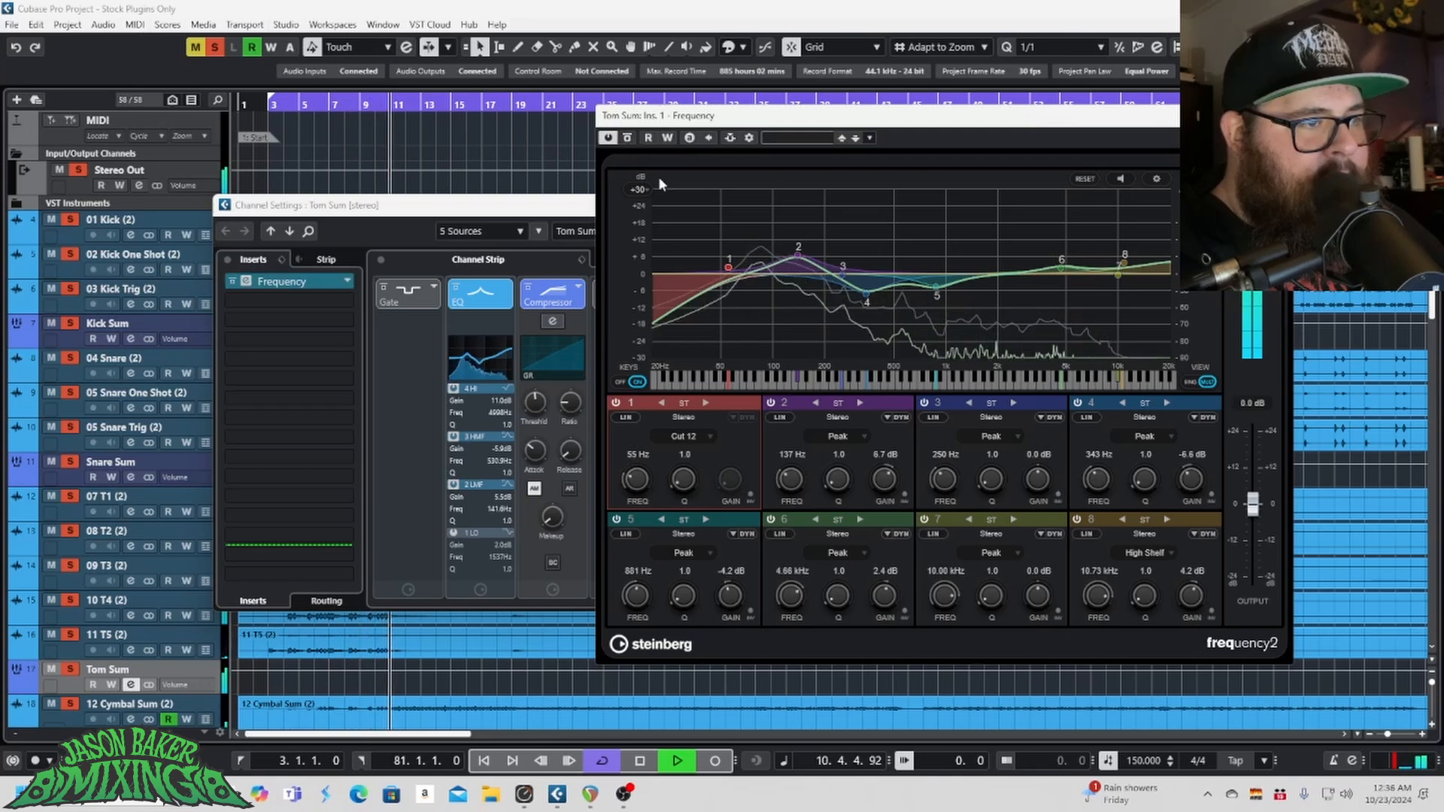
{"action": "key", "text": "space"}
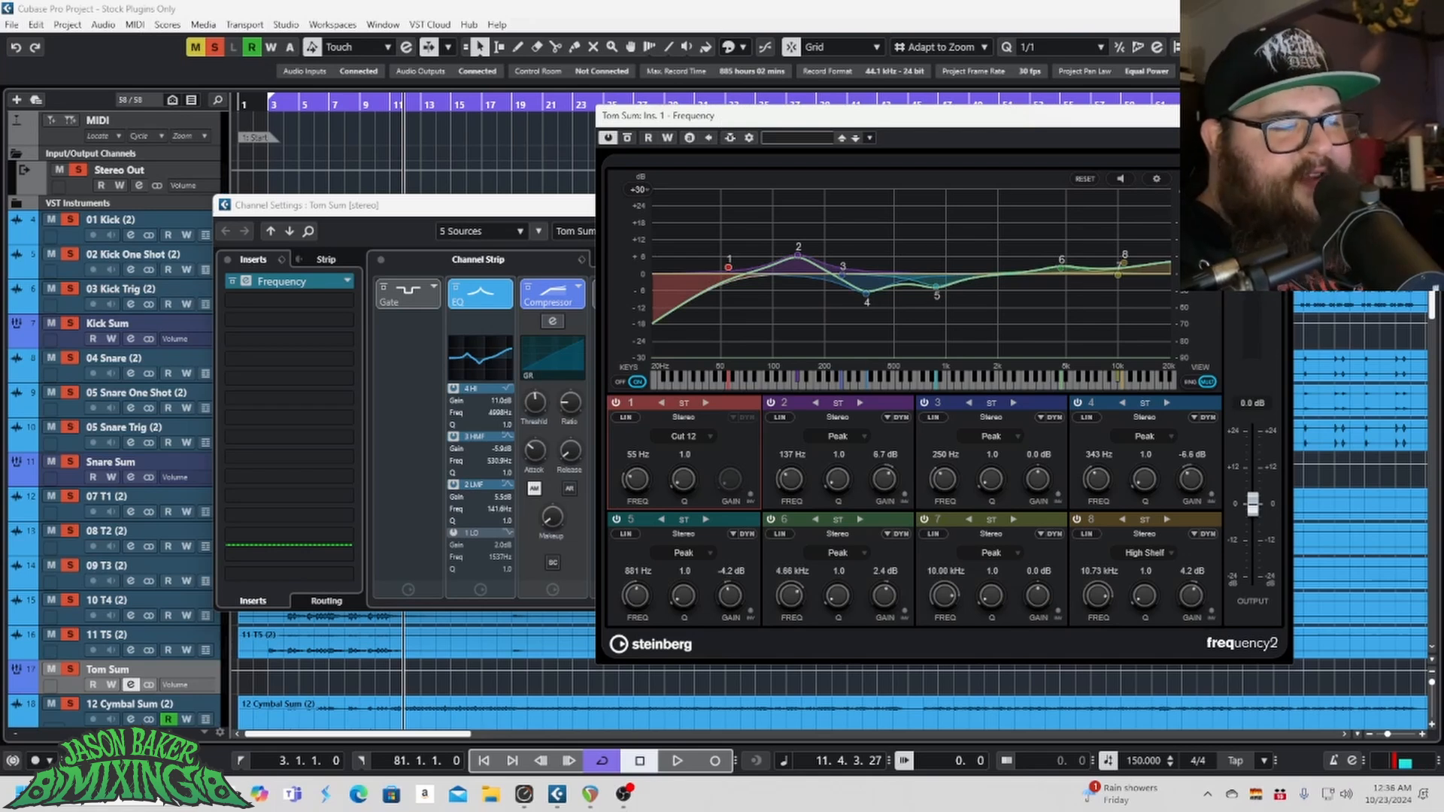
Step: Close the Frequency plug-in and the Tom Sum channel settings, and return to the MixConsole
{"action": "left_click", "coordinate": [1282, 116]}
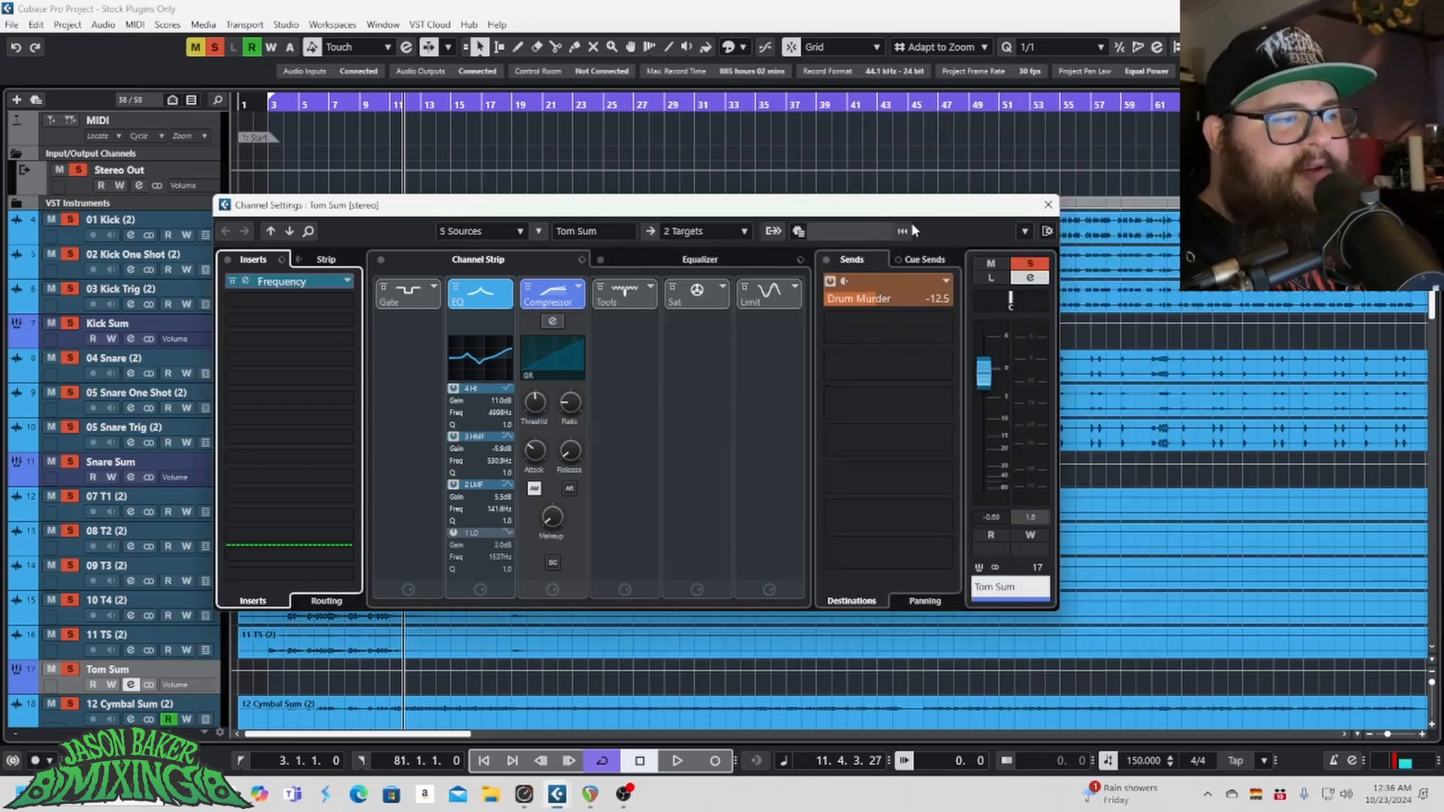
{"action": "left_click", "coordinate": [1046, 208]}
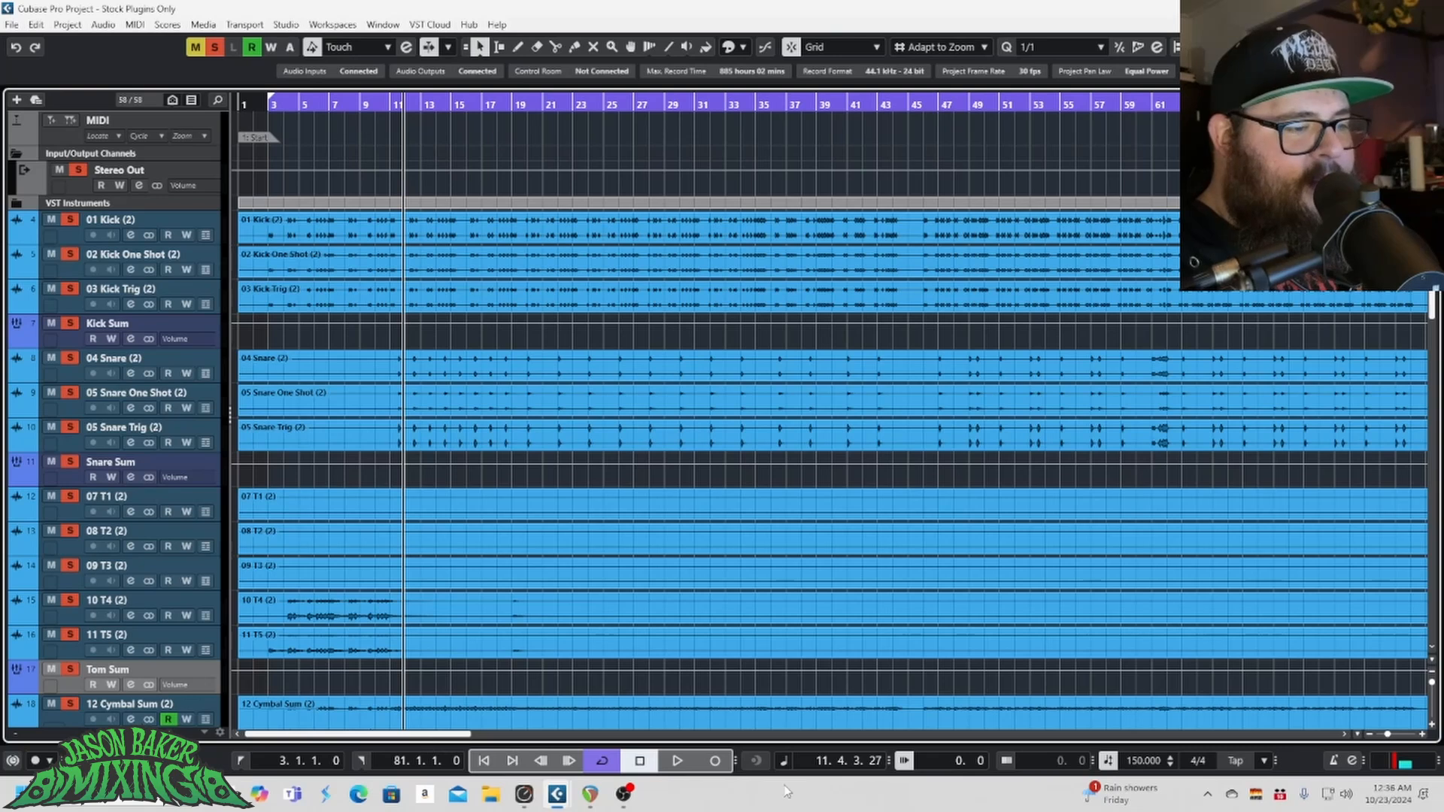
{"action": "mouse_move", "coordinate": [556, 803]}
{"action": "left_click", "coordinate": [630, 743]}
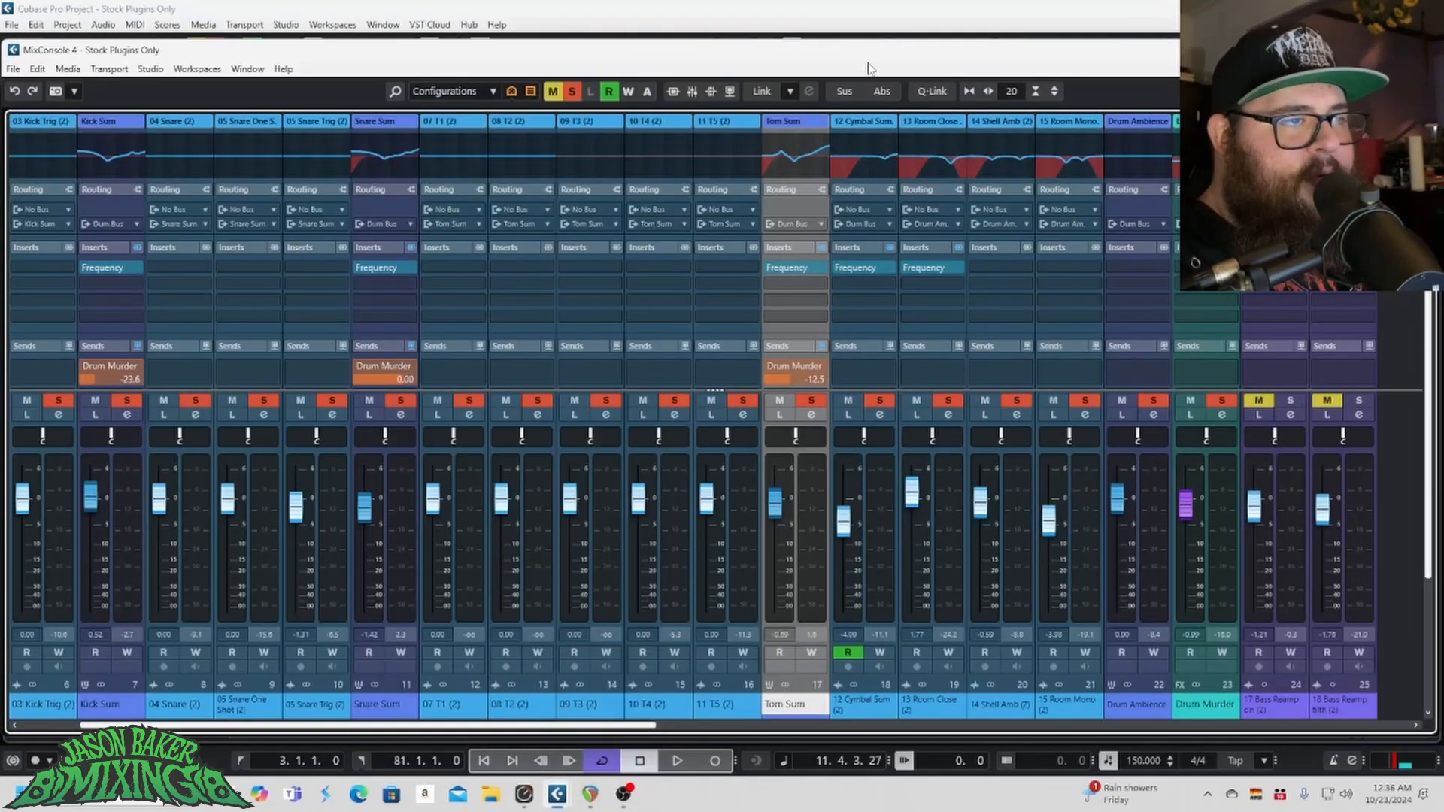
Step: Select the 12 Cymbal Sum (2) channel, open its channel settings and reposition the window
{"action": "scroll", "coordinate": [496, 728], "scroll_direction": "right", "scroll_amount": 5}
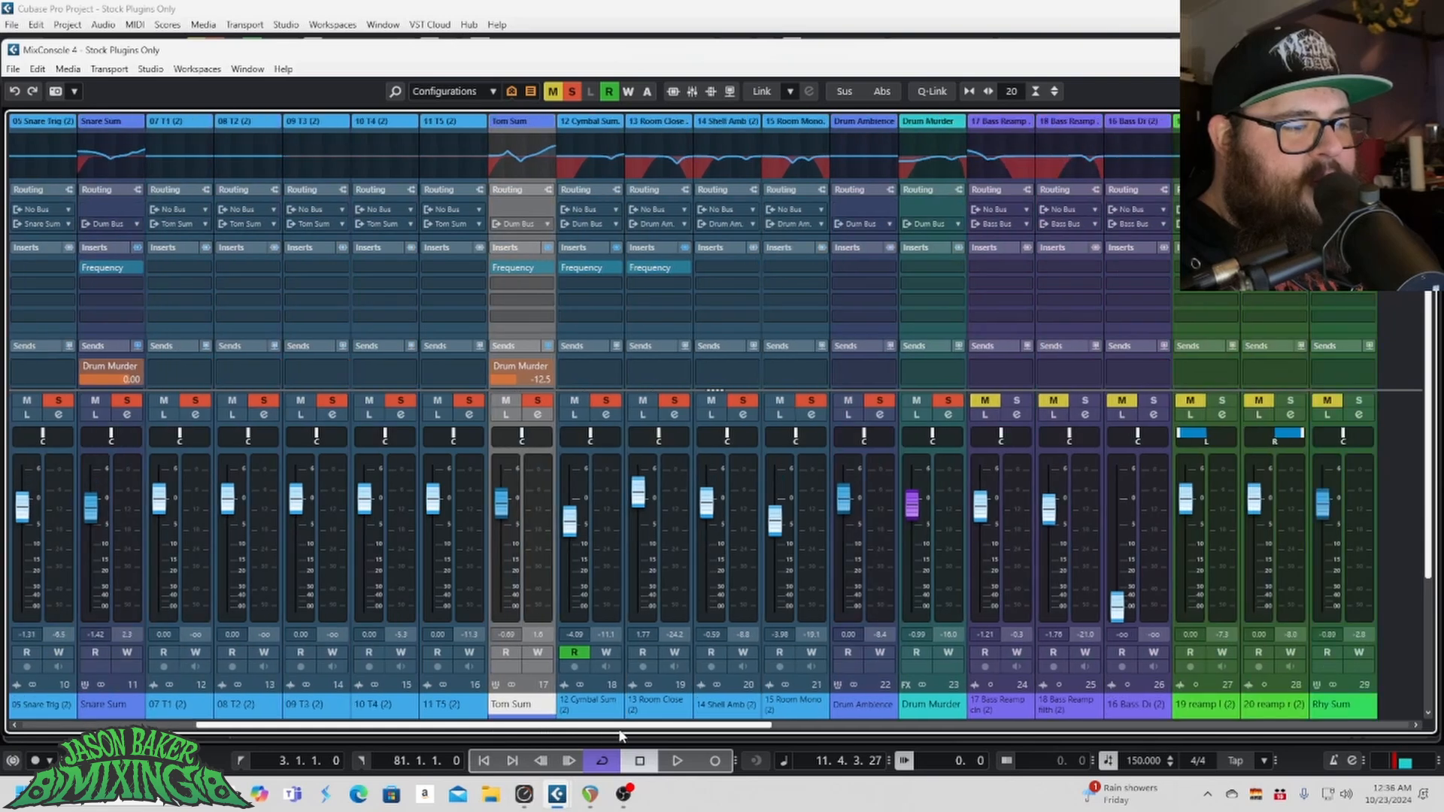
{"action": "left_click", "coordinate": [538, 549]}
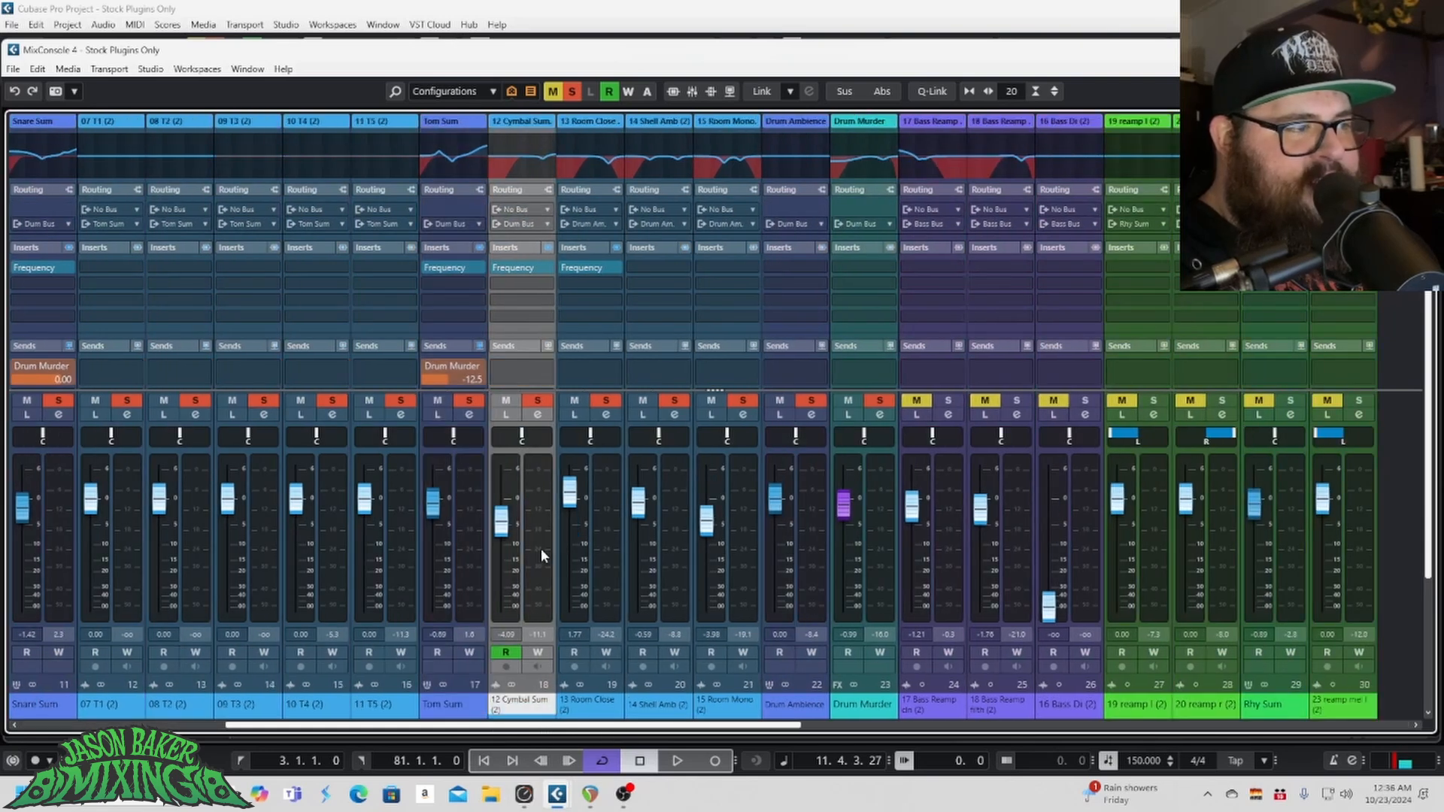
{"action": "left_click", "coordinate": [539, 415]}
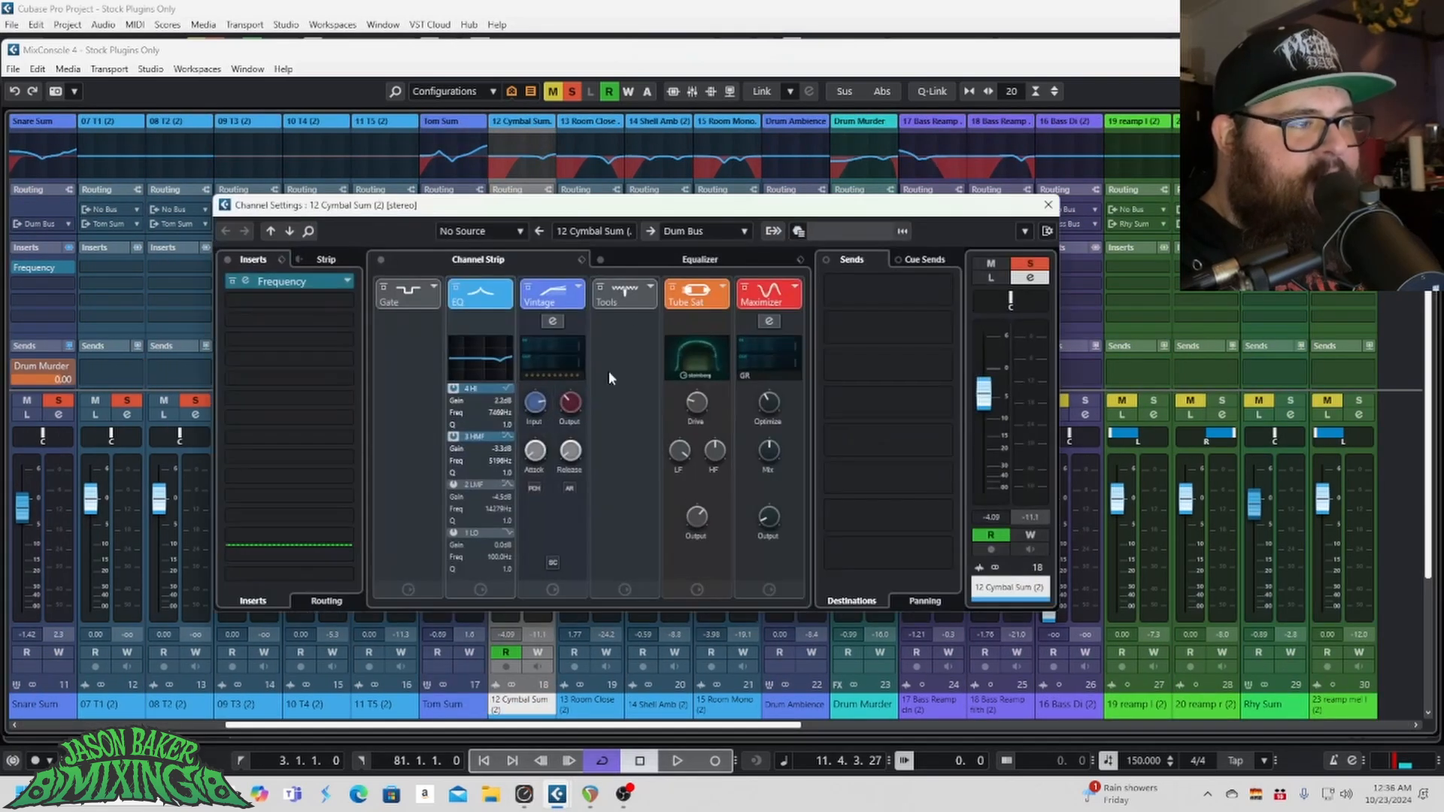
{"action": "left_click_drag", "start_coordinate": [630, 213], "coordinate": [692, 185]}
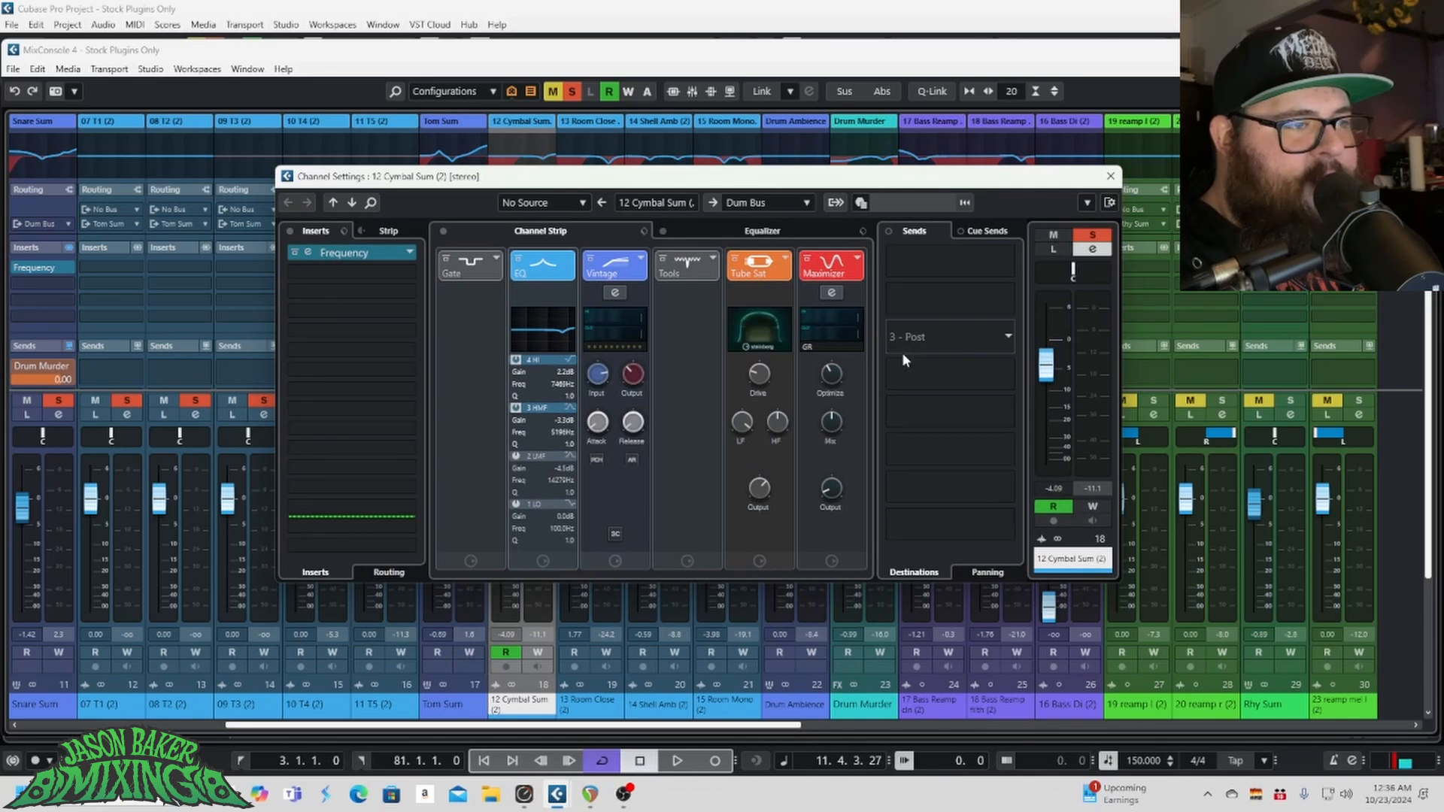
Step: Start playback, show the 12 Cymbal Sum (2) equalizer and set the 3 HMF band gain to -3.6 dB
{"action": "key", "text": "space"}
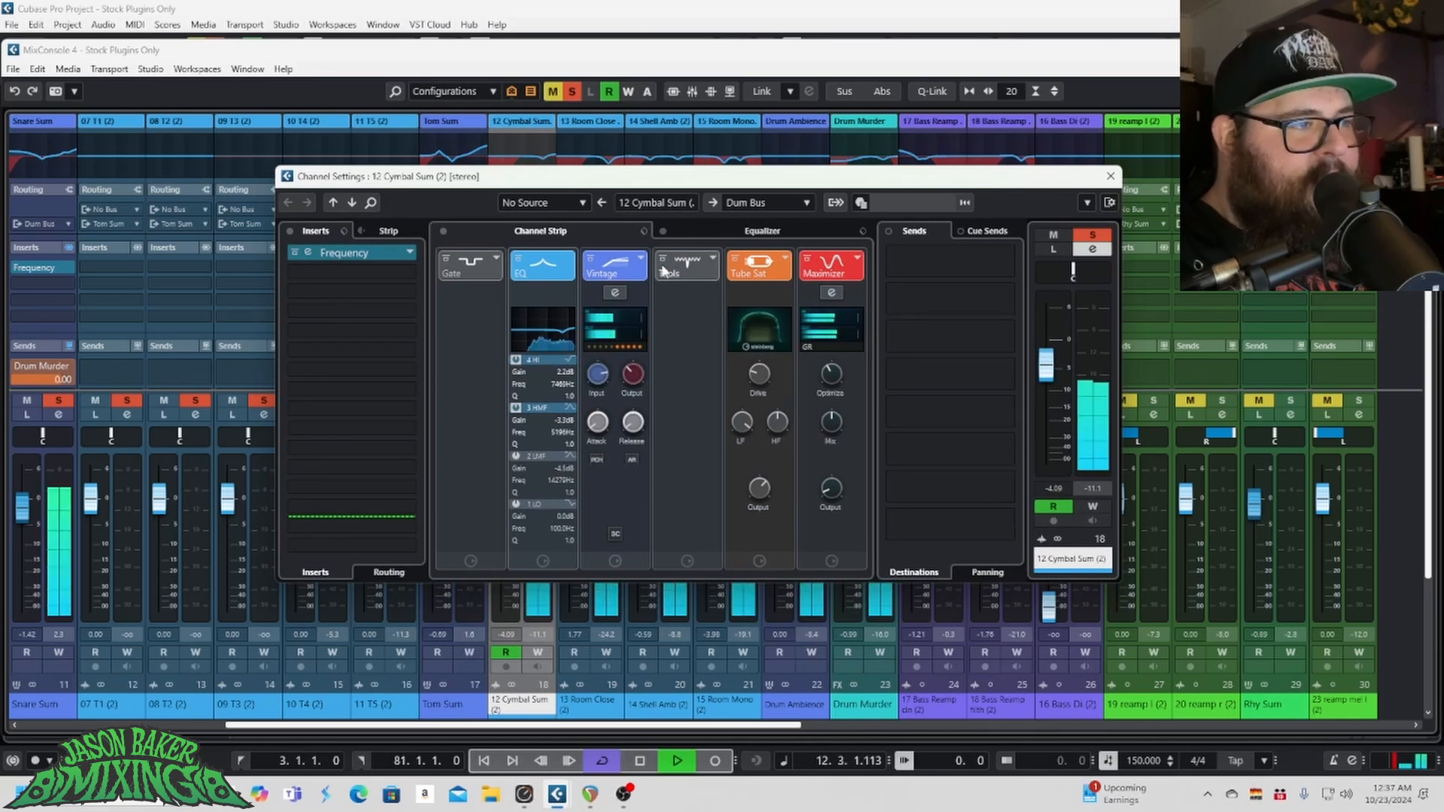
{"action": "left_click", "coordinate": [685, 230]}
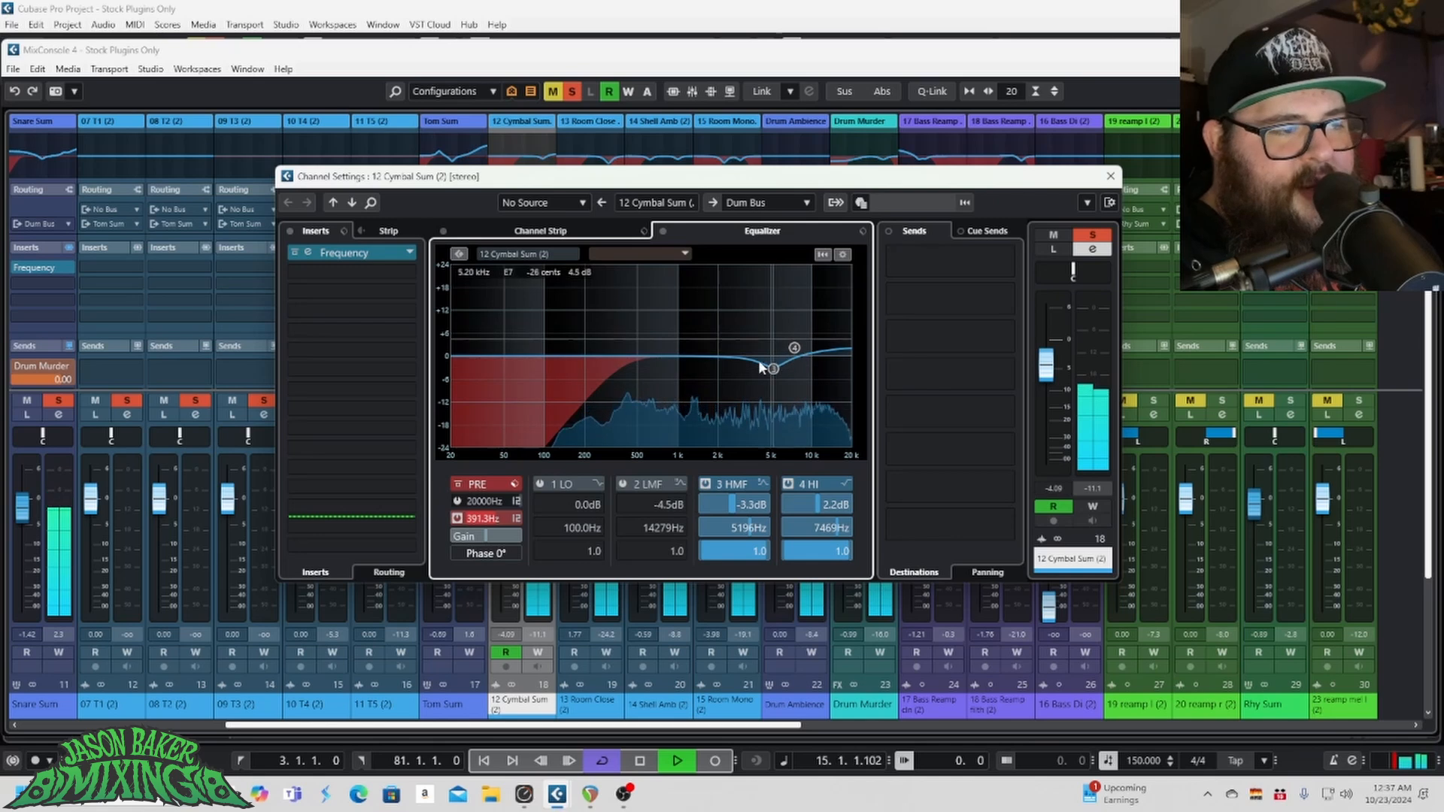
{"action": "mouse_move", "coordinate": [774, 372]}
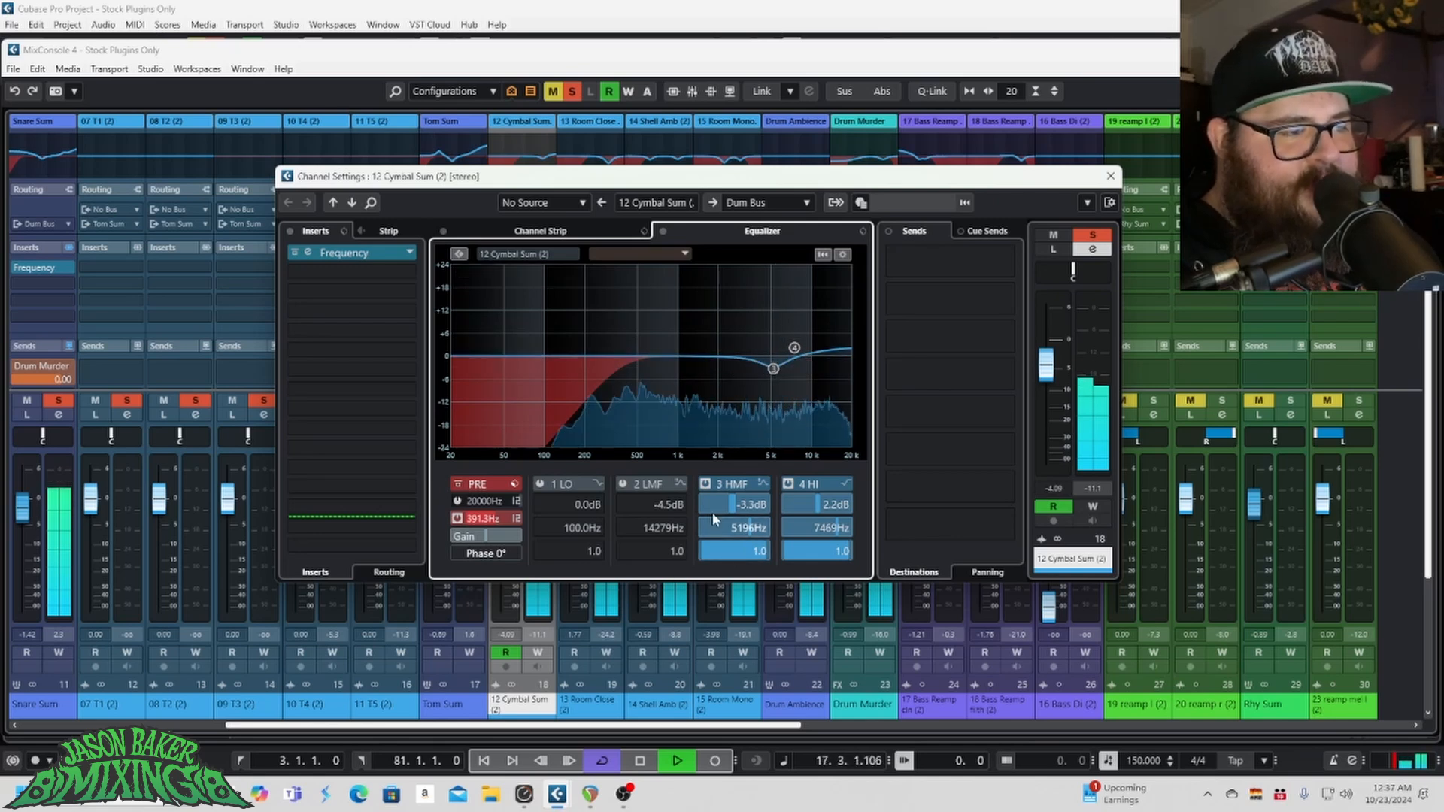
{"action": "mouse_move", "coordinate": [733, 502]}
{"action": "left_mouse_down"}
{"action": "mouse_move", "coordinate": [770, 392]}
{"action": "mouse_move", "coordinate": [729, 526]}
{"action": "left_mouse_up"}
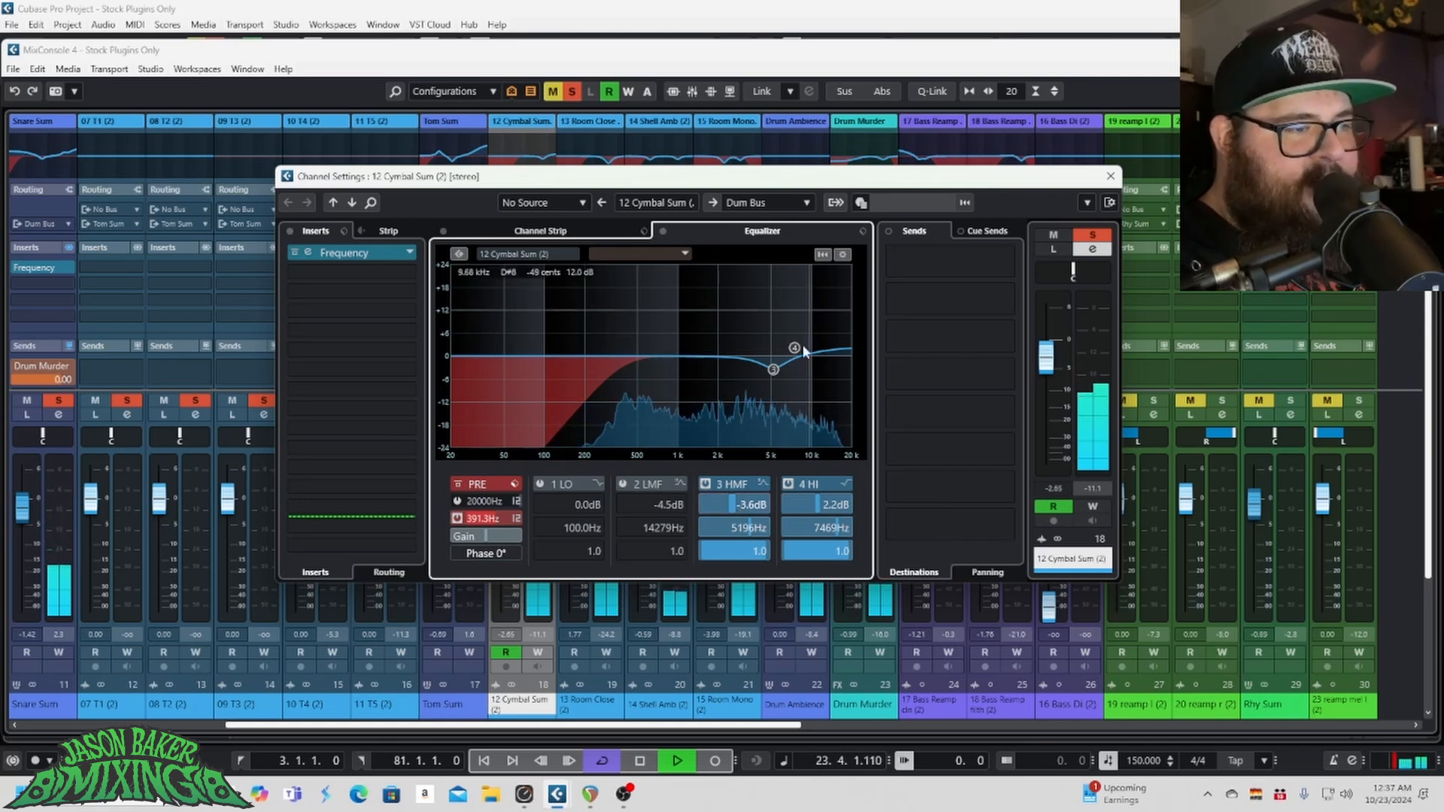
Step: Compare the cymbal equalizer bypassed and active, show the channel strip modules and stop playback
{"action": "left_click", "coordinate": [663, 232]}
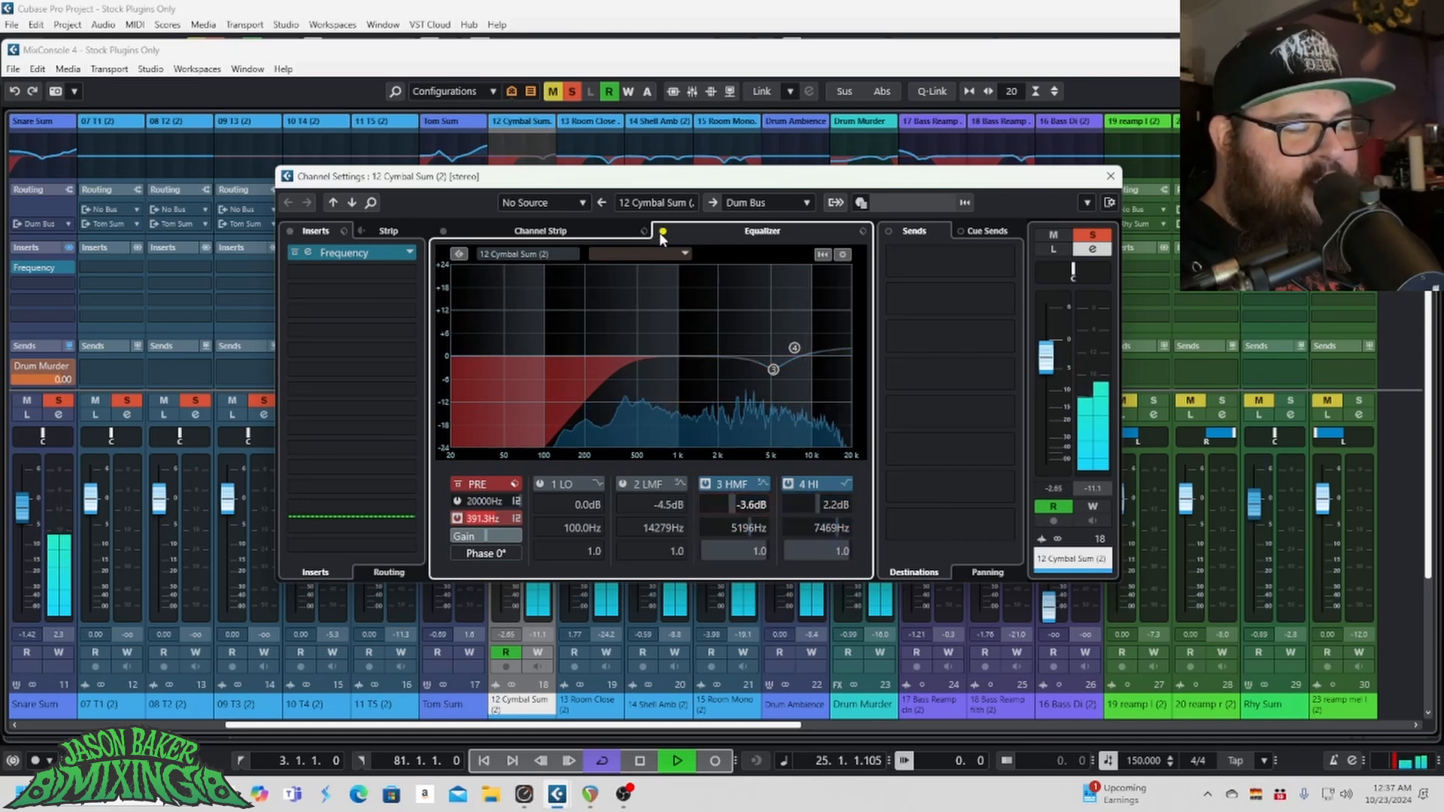
{"action": "left_click", "coordinate": [661, 232]}
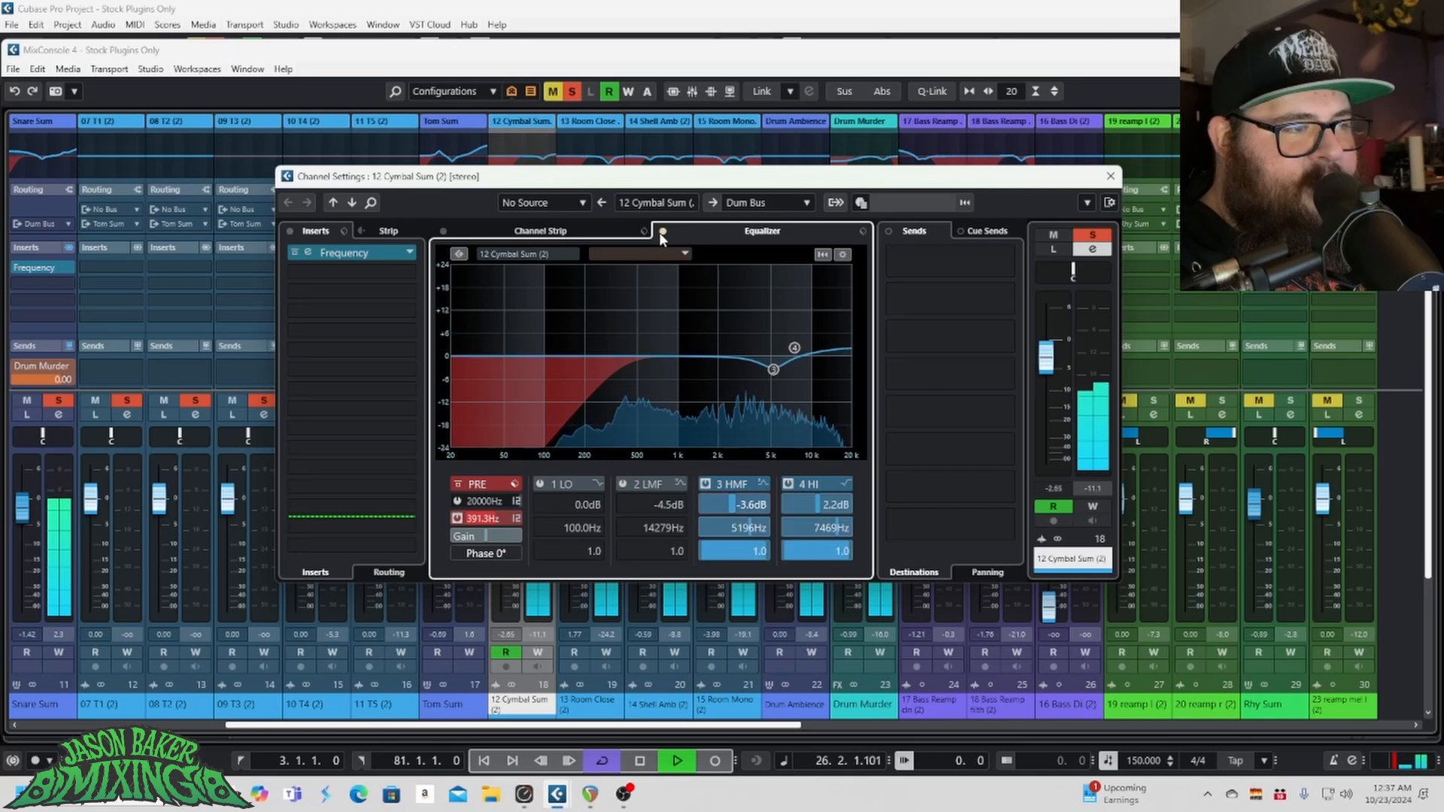
{"action": "left_click", "coordinate": [485, 232]}
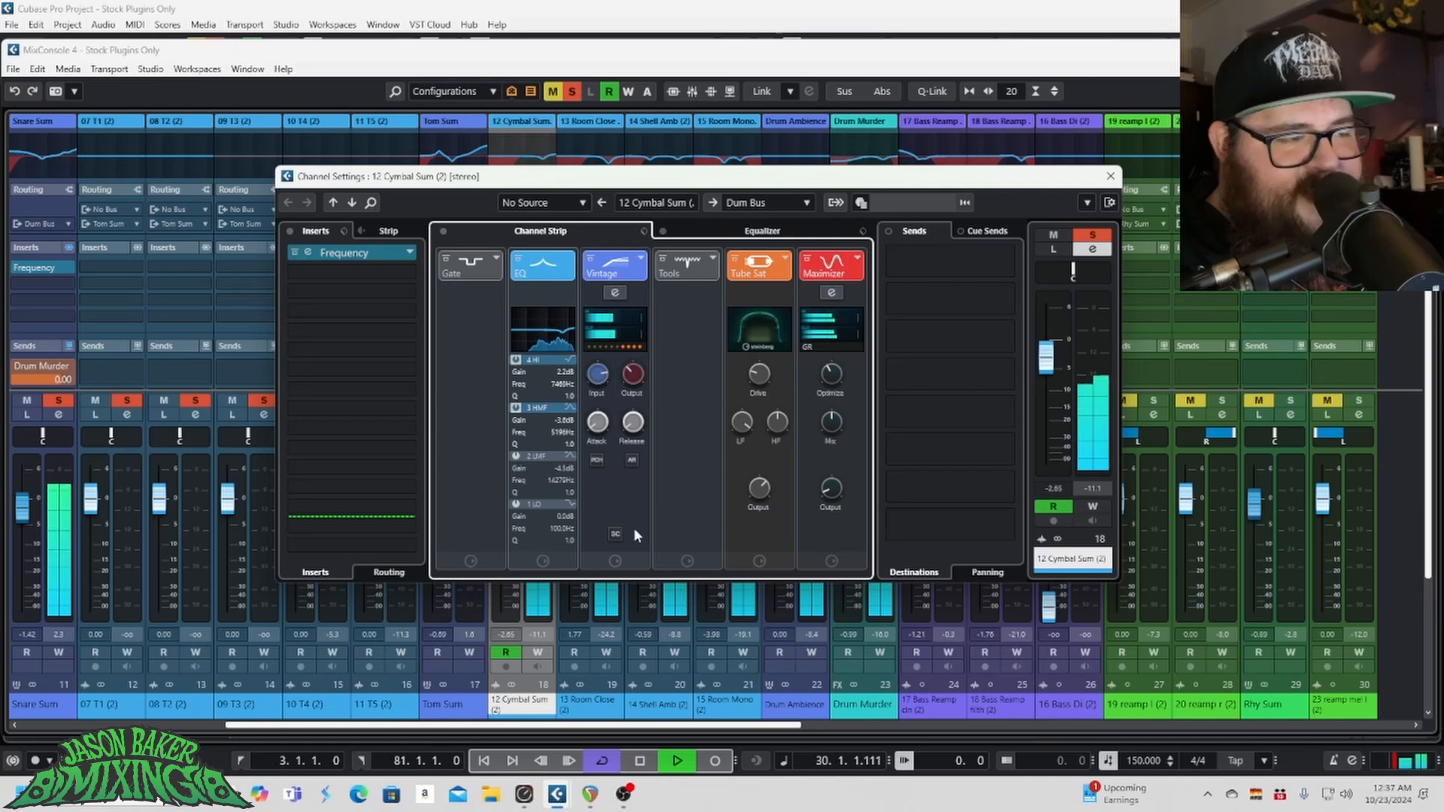
{"action": "key", "text": "space"}
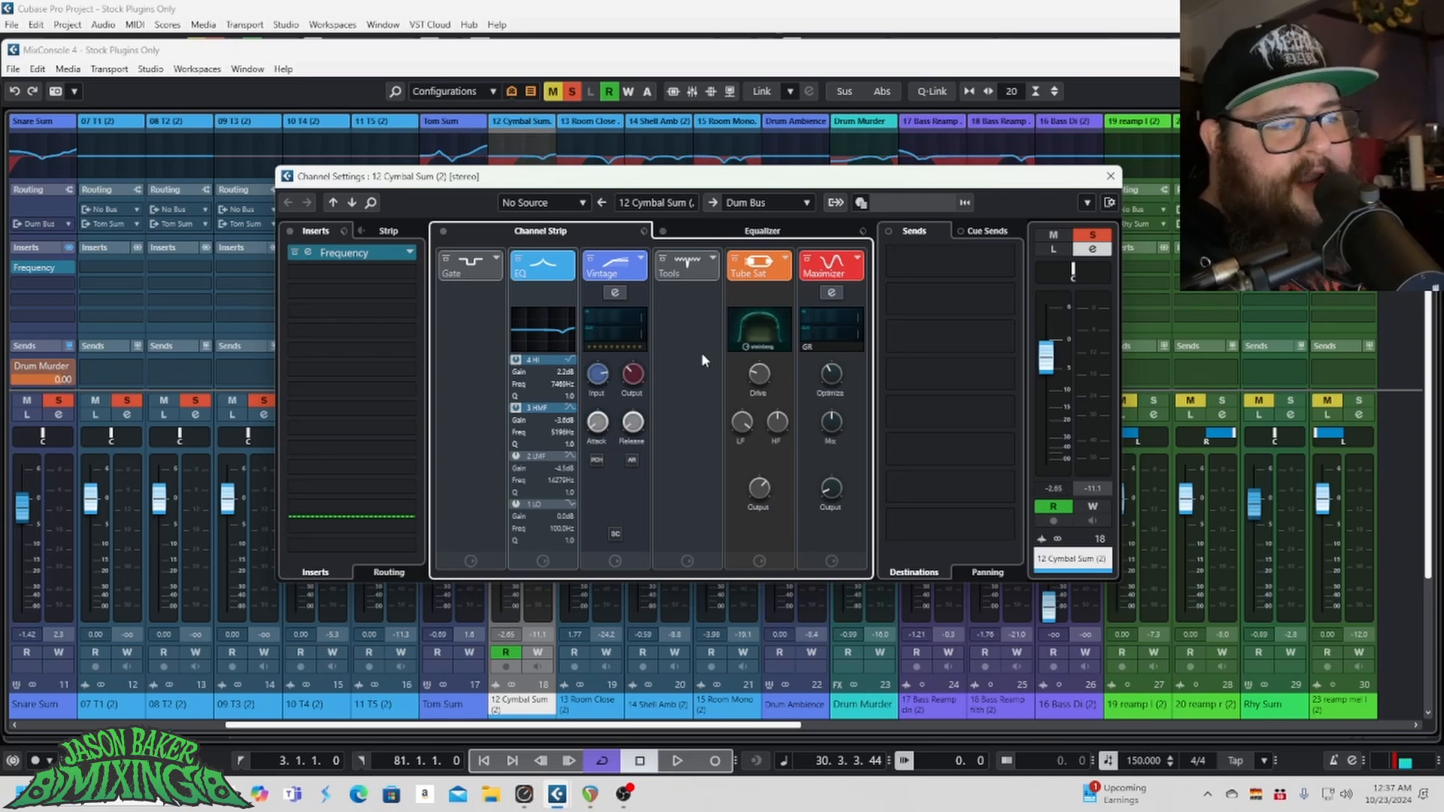
Step: Examine the cymbal Vintage compressor settings, compare the module bypassed and active during playback, and stop playback
{"action": "mouse_move", "coordinate": [631, 426]}
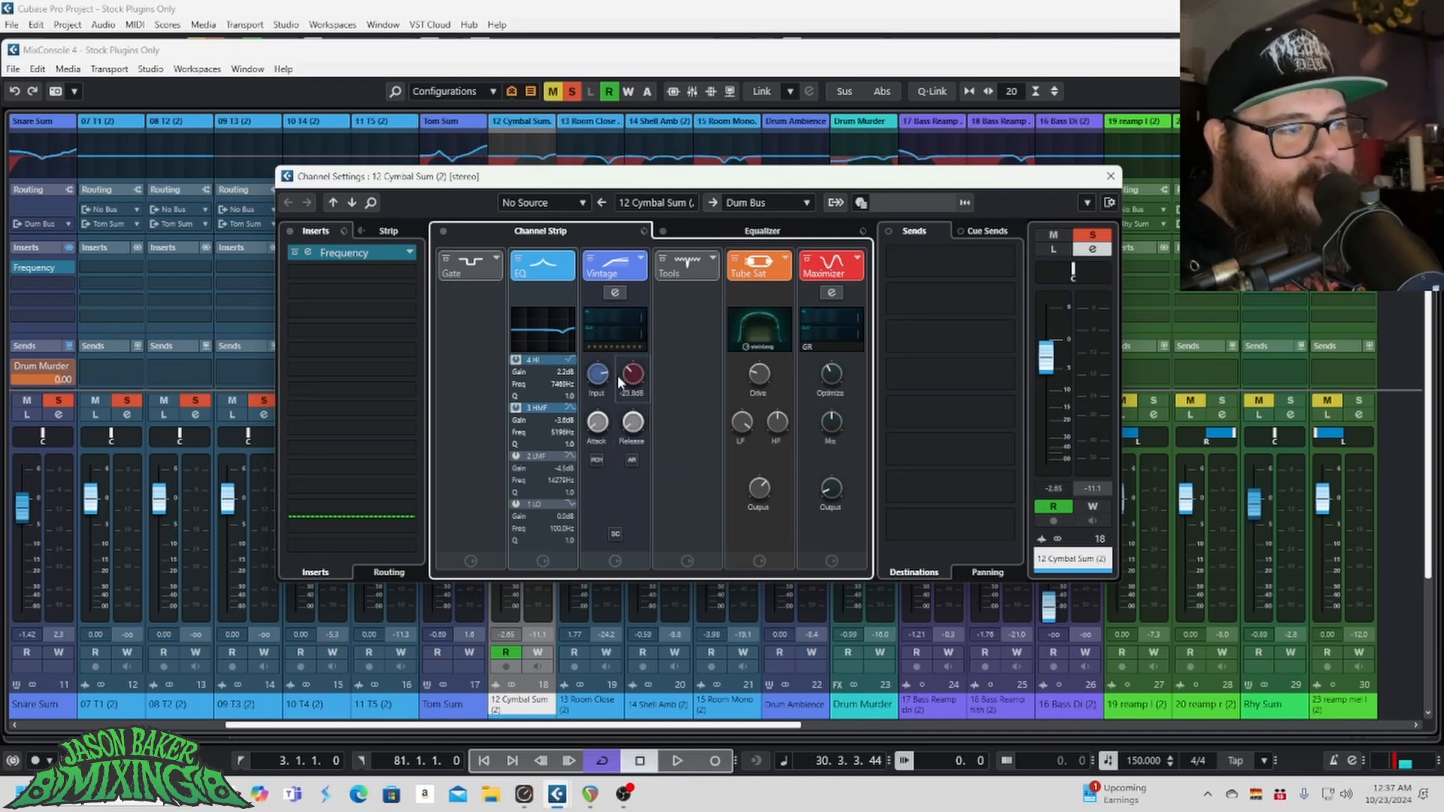
{"action": "key", "text": "space"}
{"action": "mouse_move", "coordinate": [632, 374]}
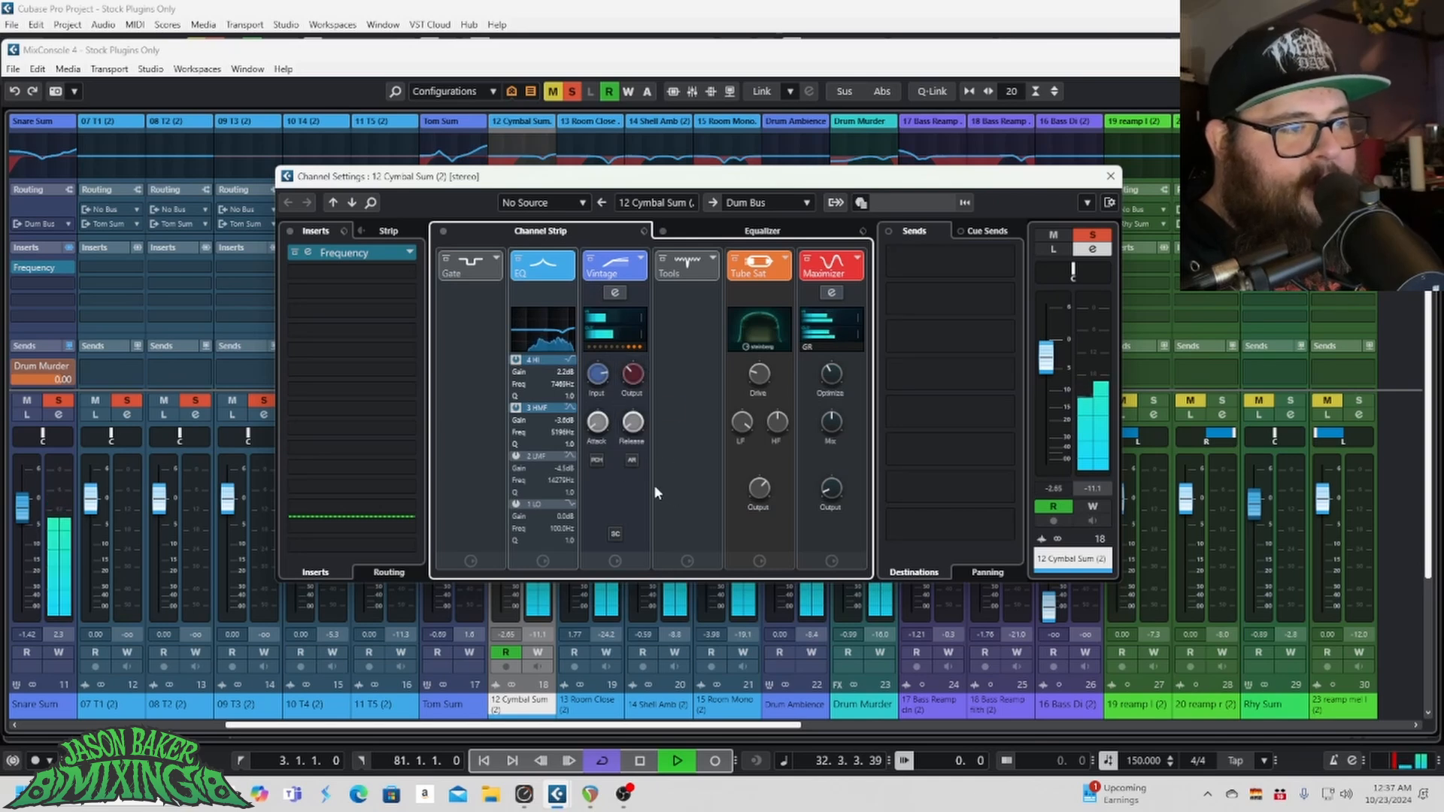
{"action": "left_click", "coordinate": [590, 261]}
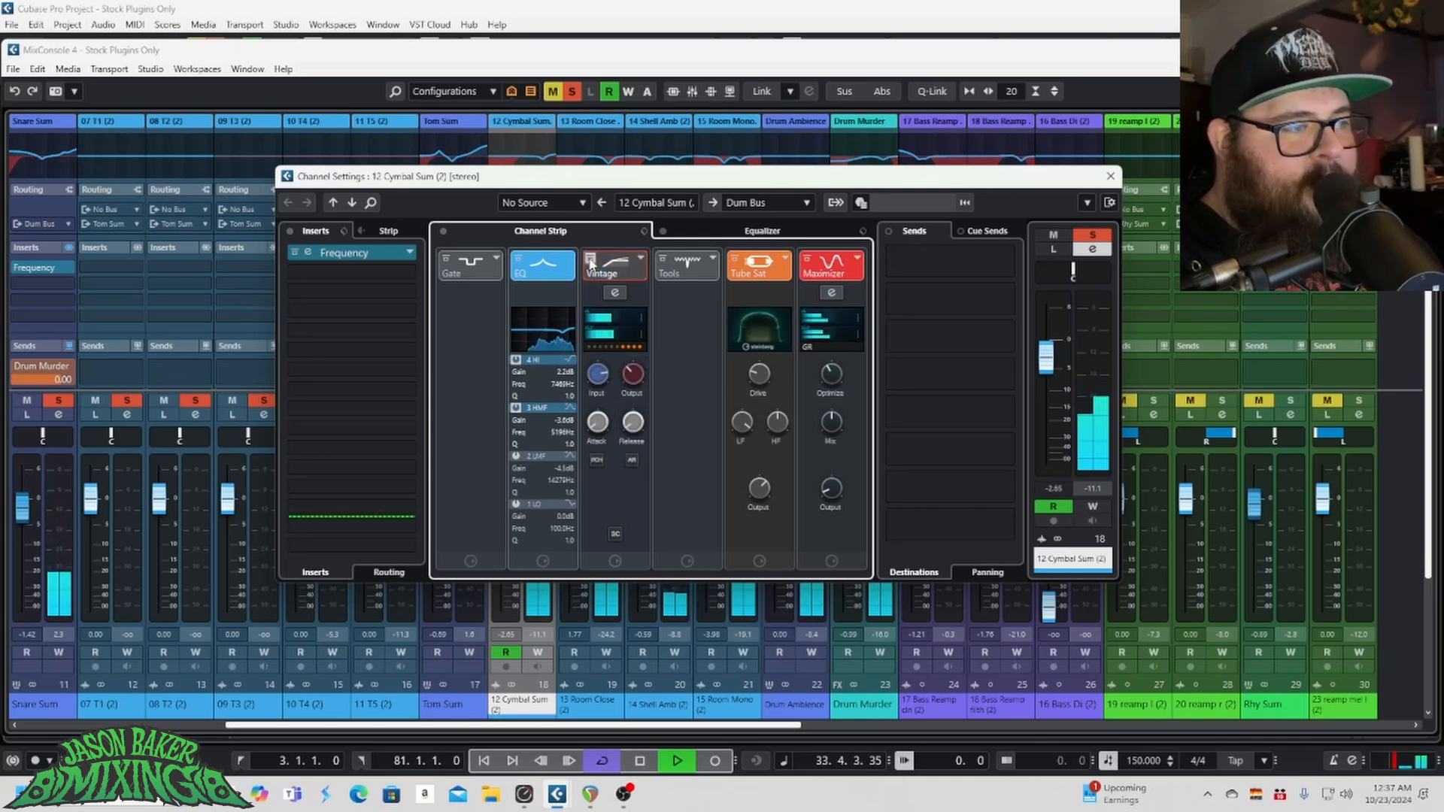
{"action": "left_click", "coordinate": [590, 261]}
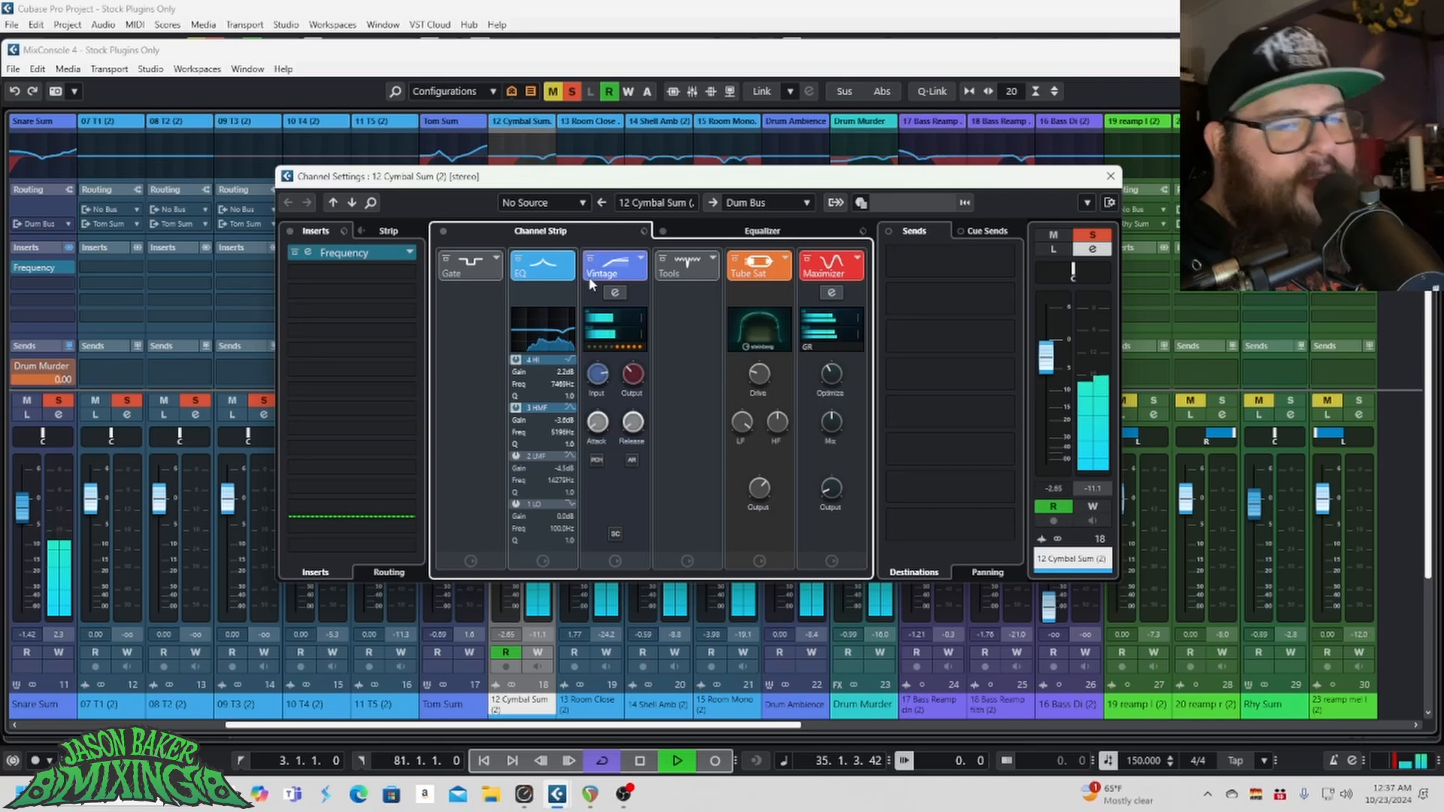
{"action": "key", "text": "space"}
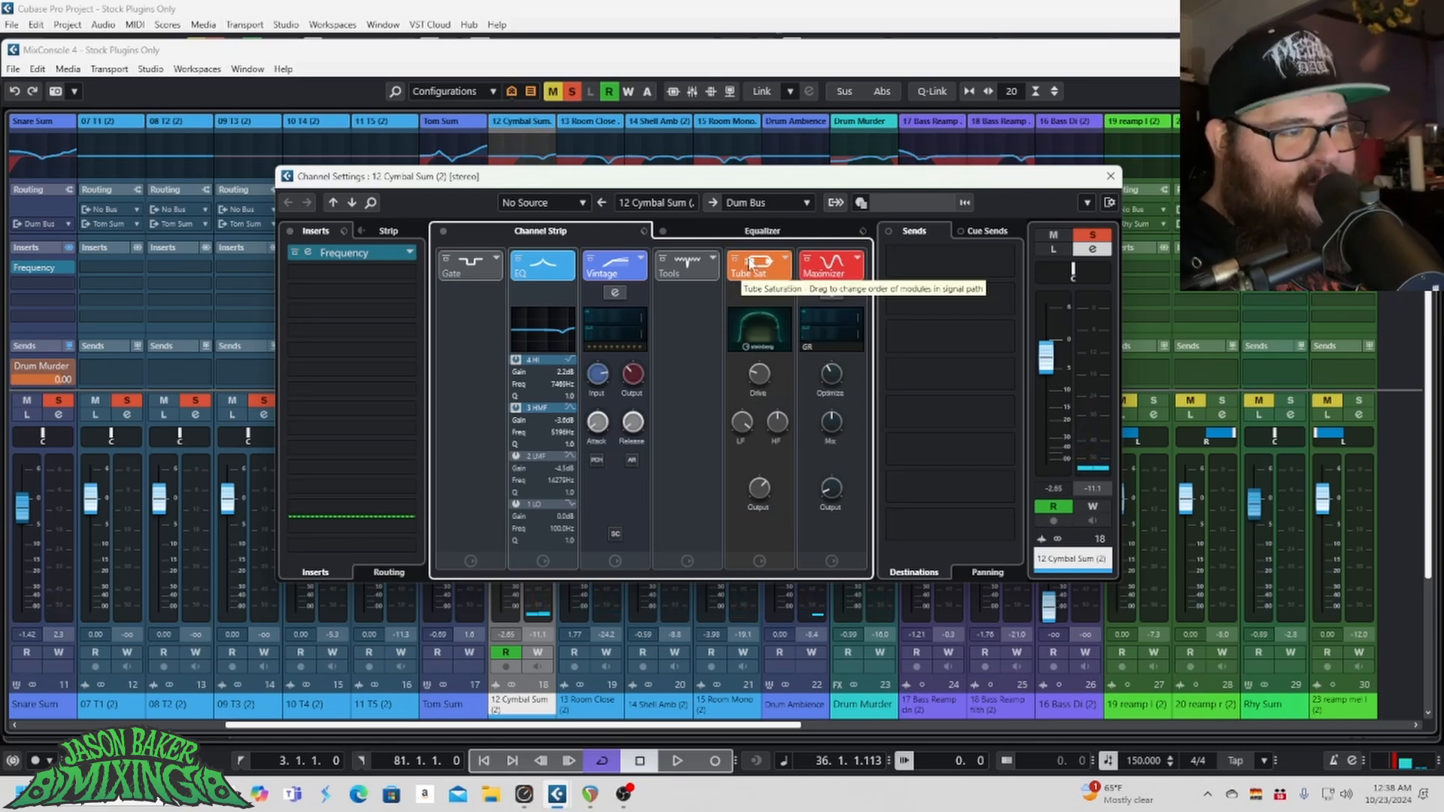
Step: Compare the cymbal Tube Saturation module bypassed and active during playback, and stop playback
{"action": "key", "text": "space"}
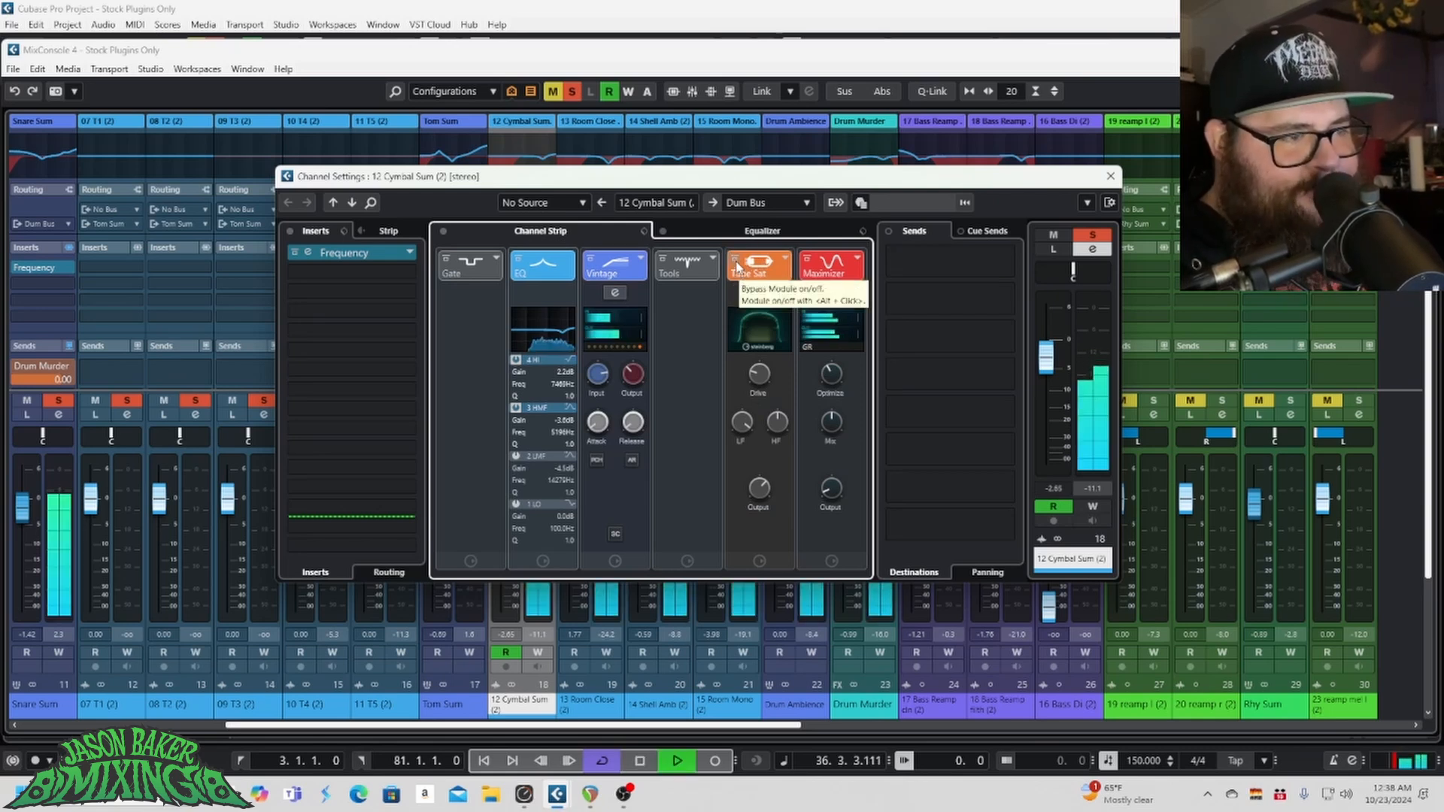
{"action": "left_click", "coordinate": [735, 262]}
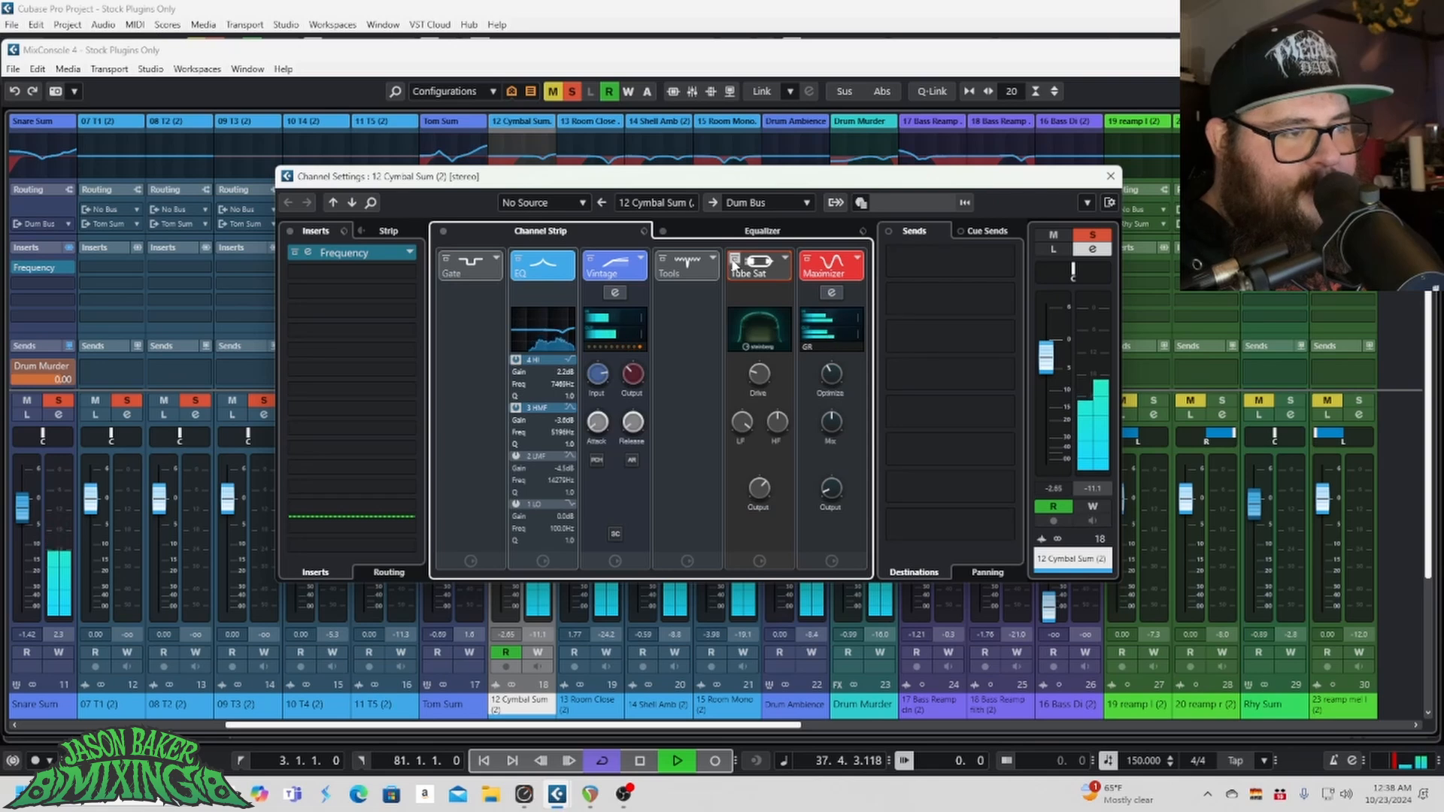
{"action": "left_click", "coordinate": [735, 262]}
{"action": "key", "text": "space"}
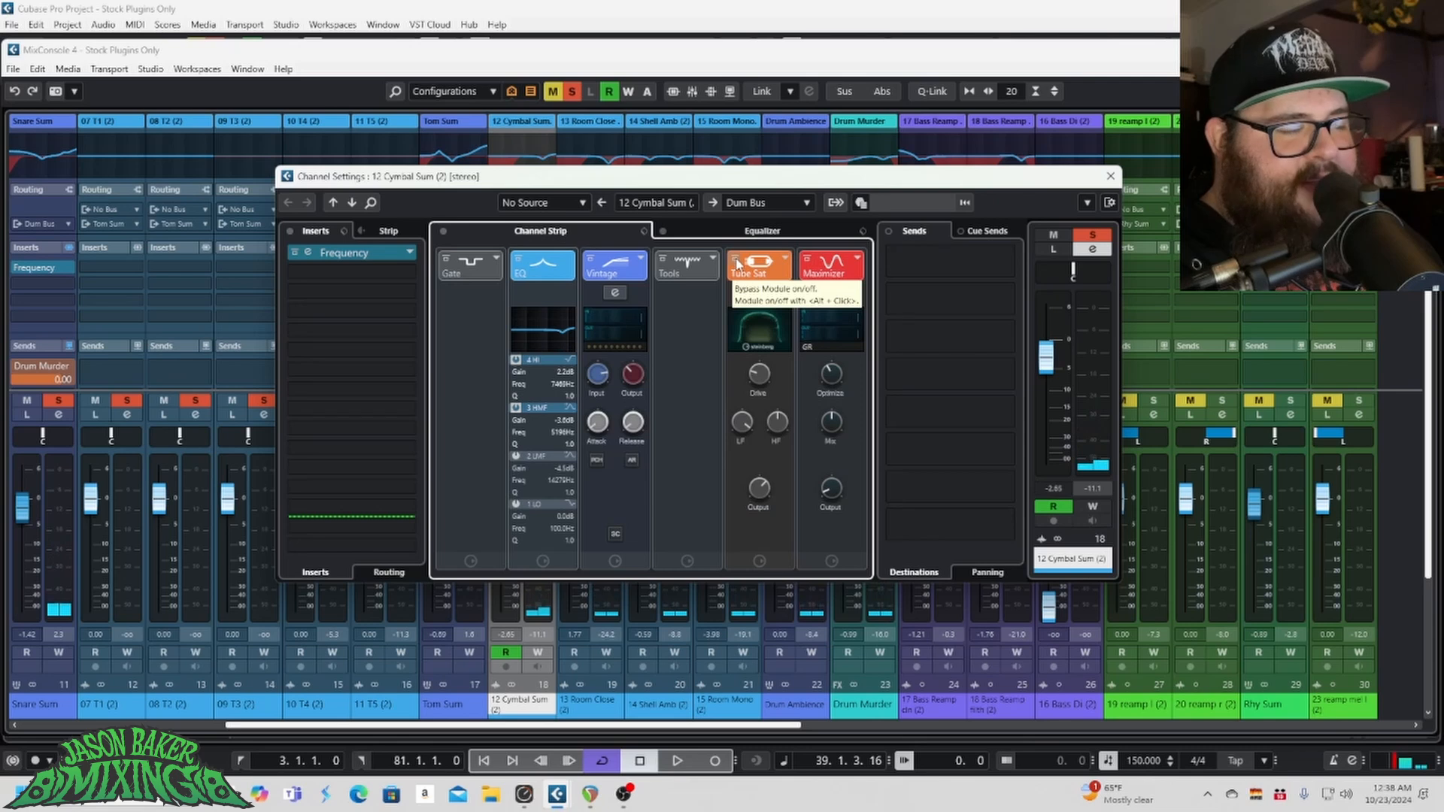
Step: Audition the cymbal Maximizer module bypassed and active during playback, and stop playback
{"action": "key", "text": "space"}
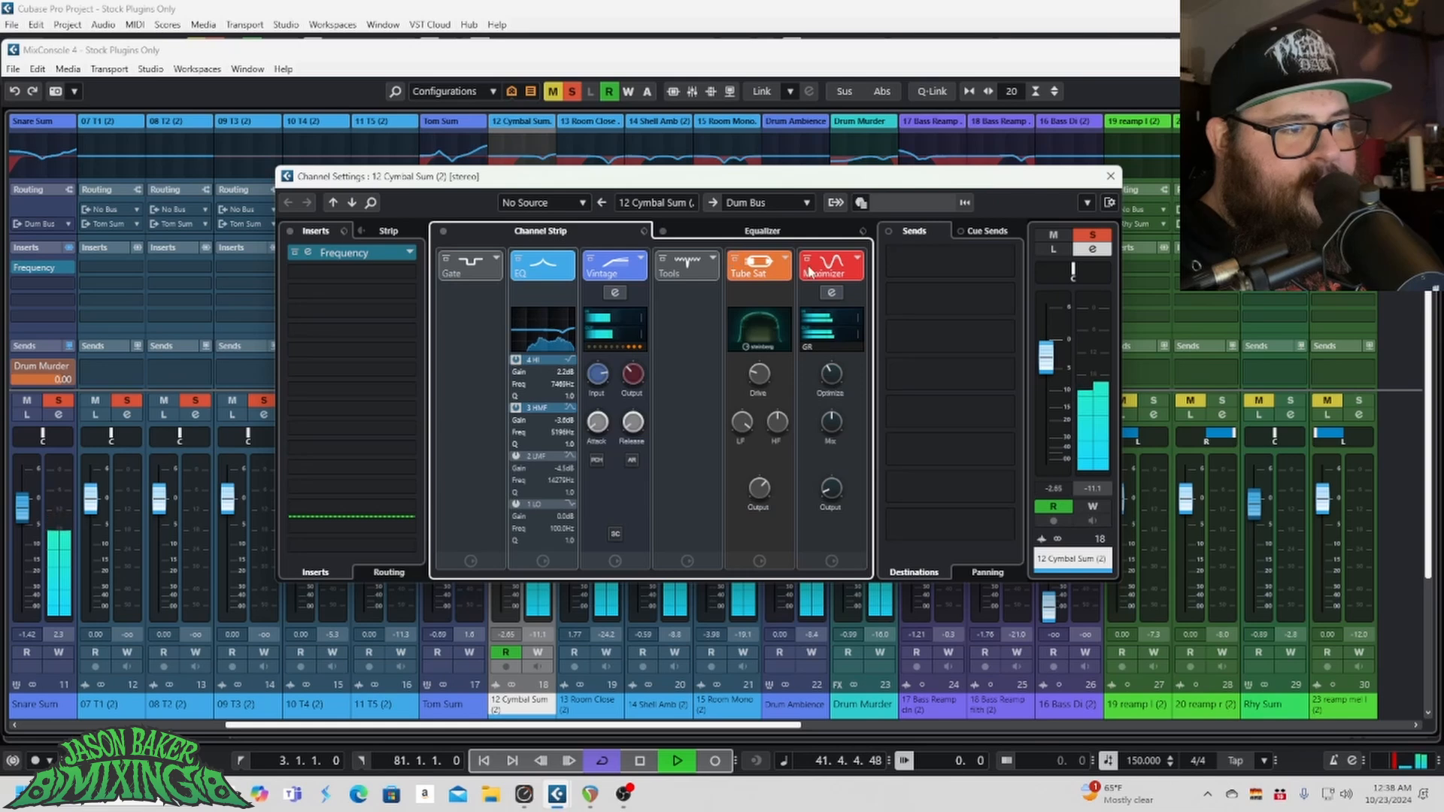
{"action": "key", "text": "space"}
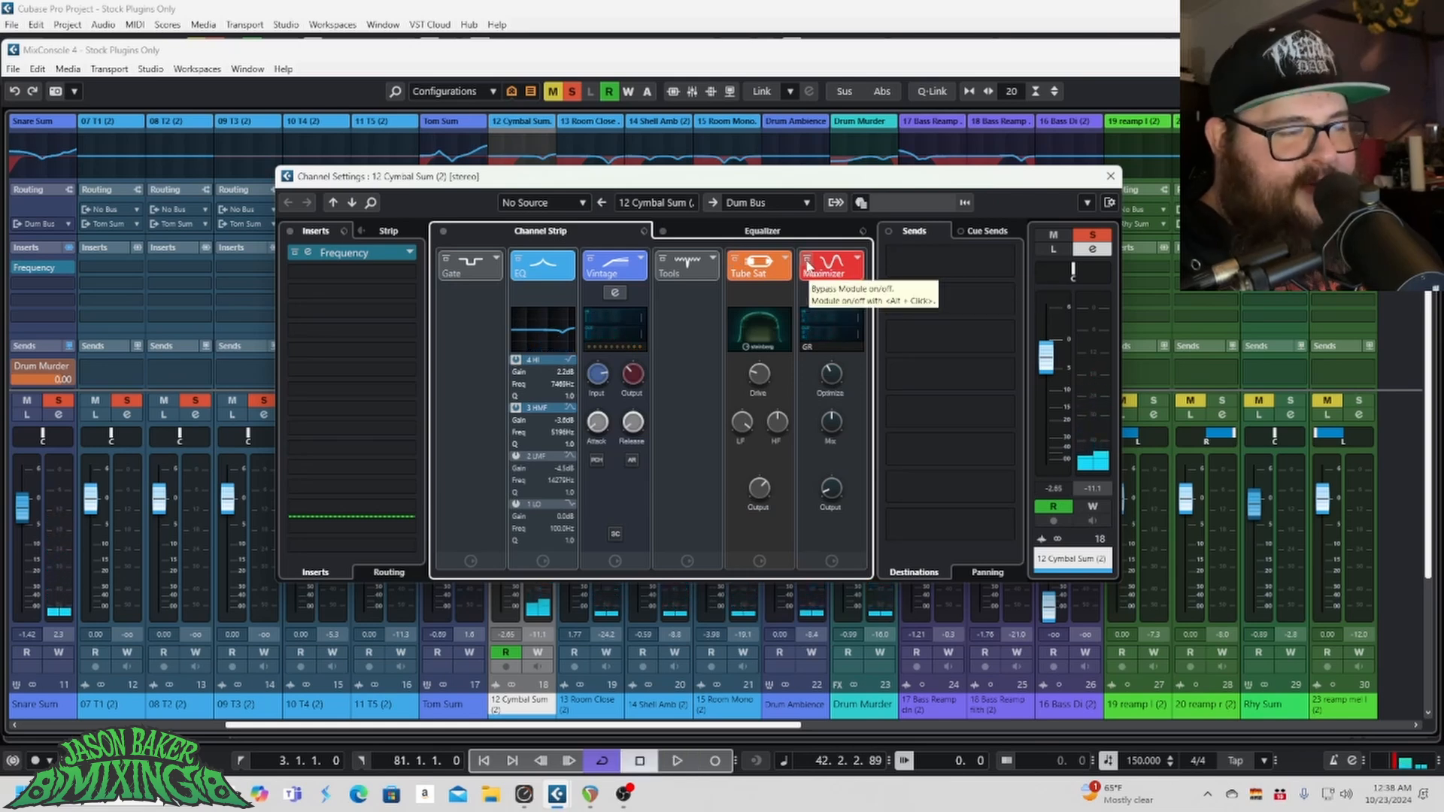
{"action": "left_click", "coordinate": [807, 264]}
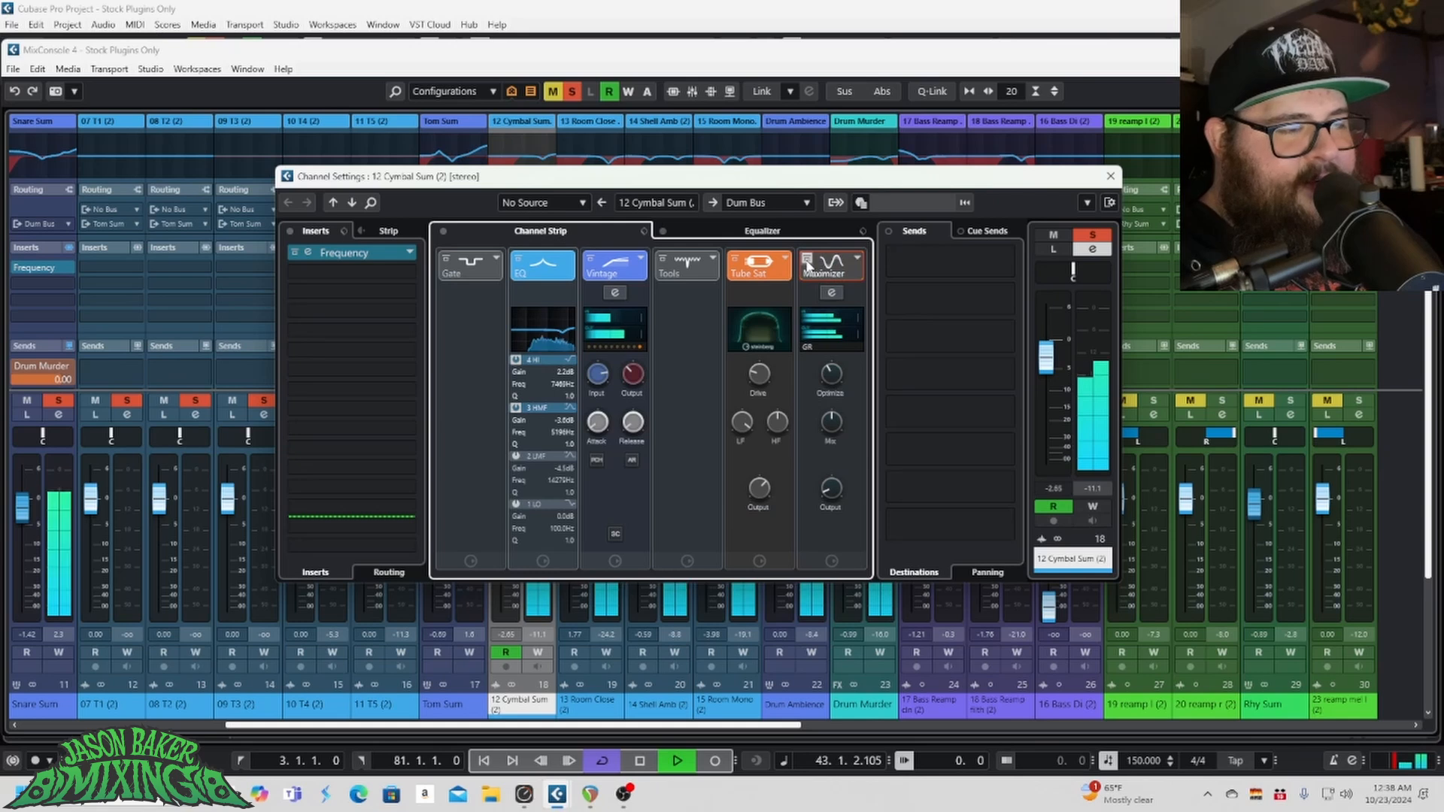
{"action": "left_click", "coordinate": [807, 265]}
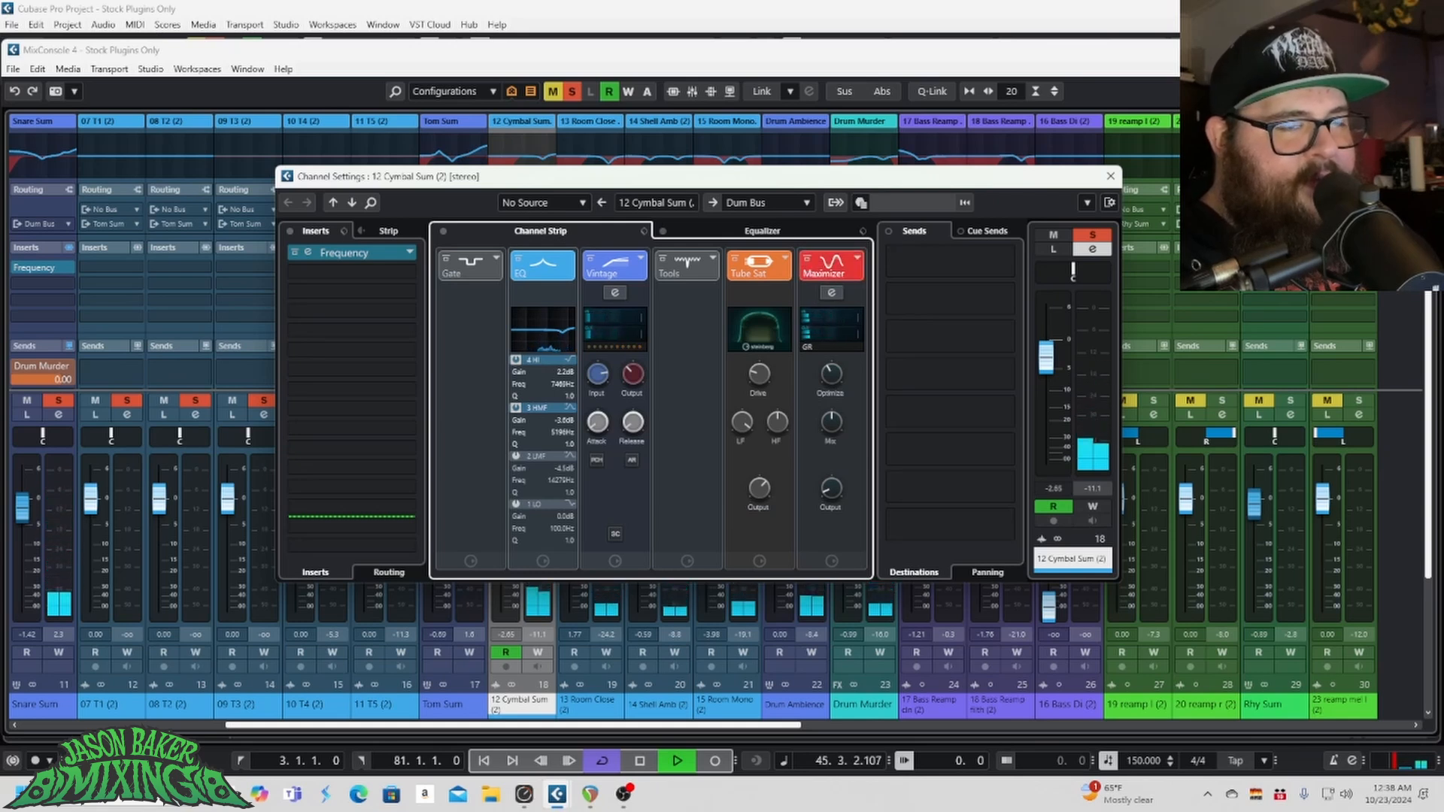
{"action": "left_click", "coordinate": [809, 261]}
{"action": "left_click", "coordinate": [808, 262]}
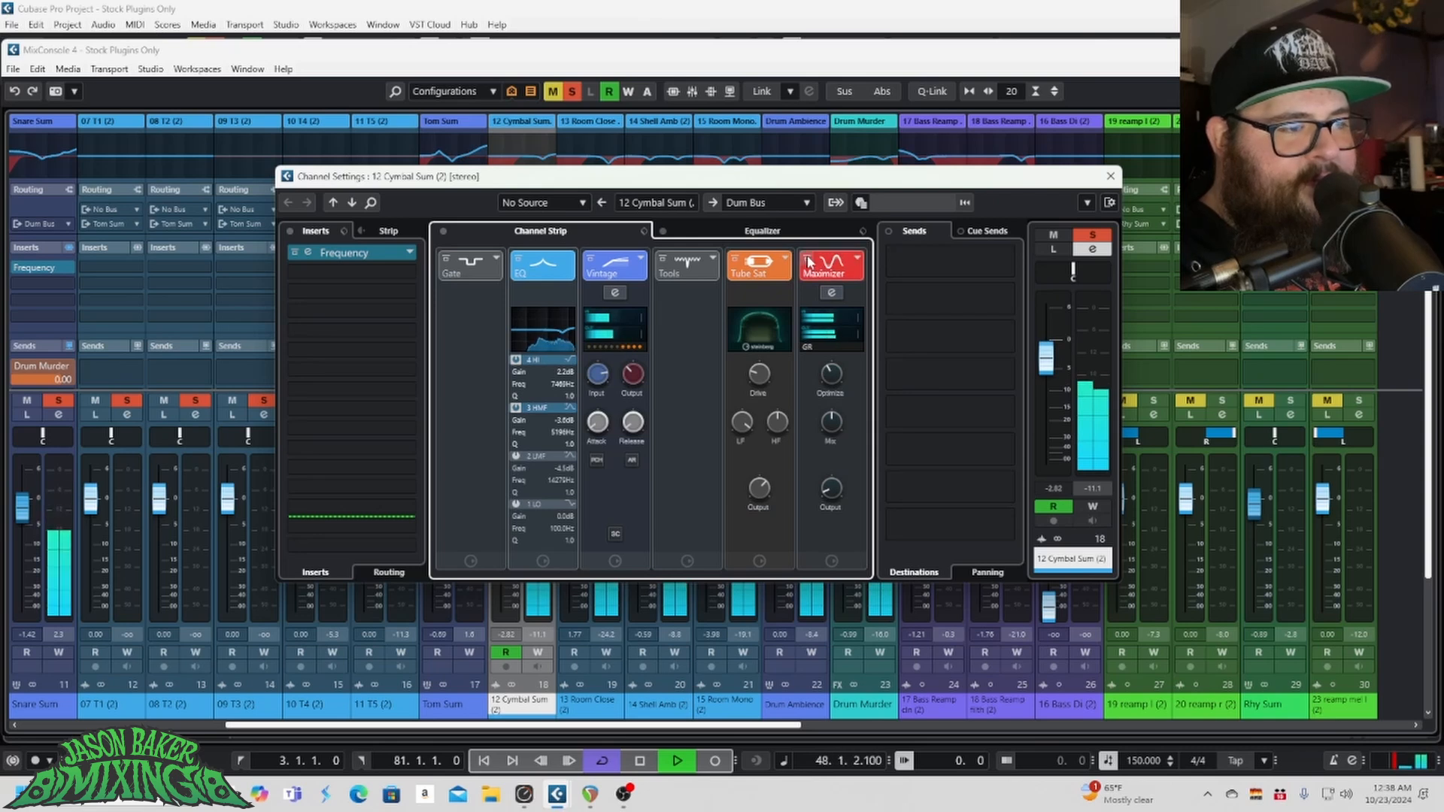
{"action": "key", "text": "space"}
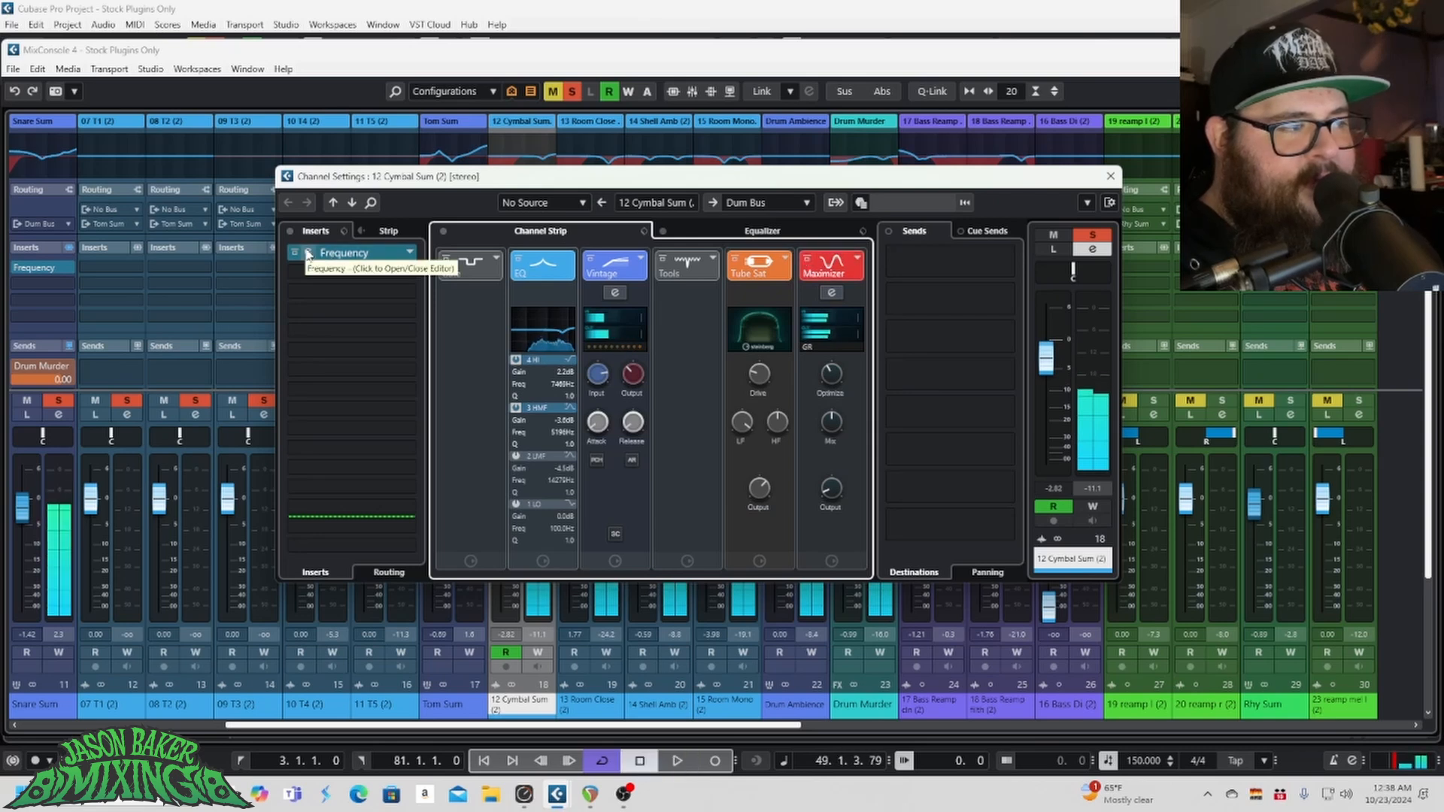
Step: Open the cymbal Frequency insert, compare it bypassed and active during playback, and close the plug-in and channel settings windows
{"action": "left_click", "coordinate": [376, 254]}
{"action": "left_click_drag", "start_coordinate": [1020, 120], "coordinate": [683, 122]}
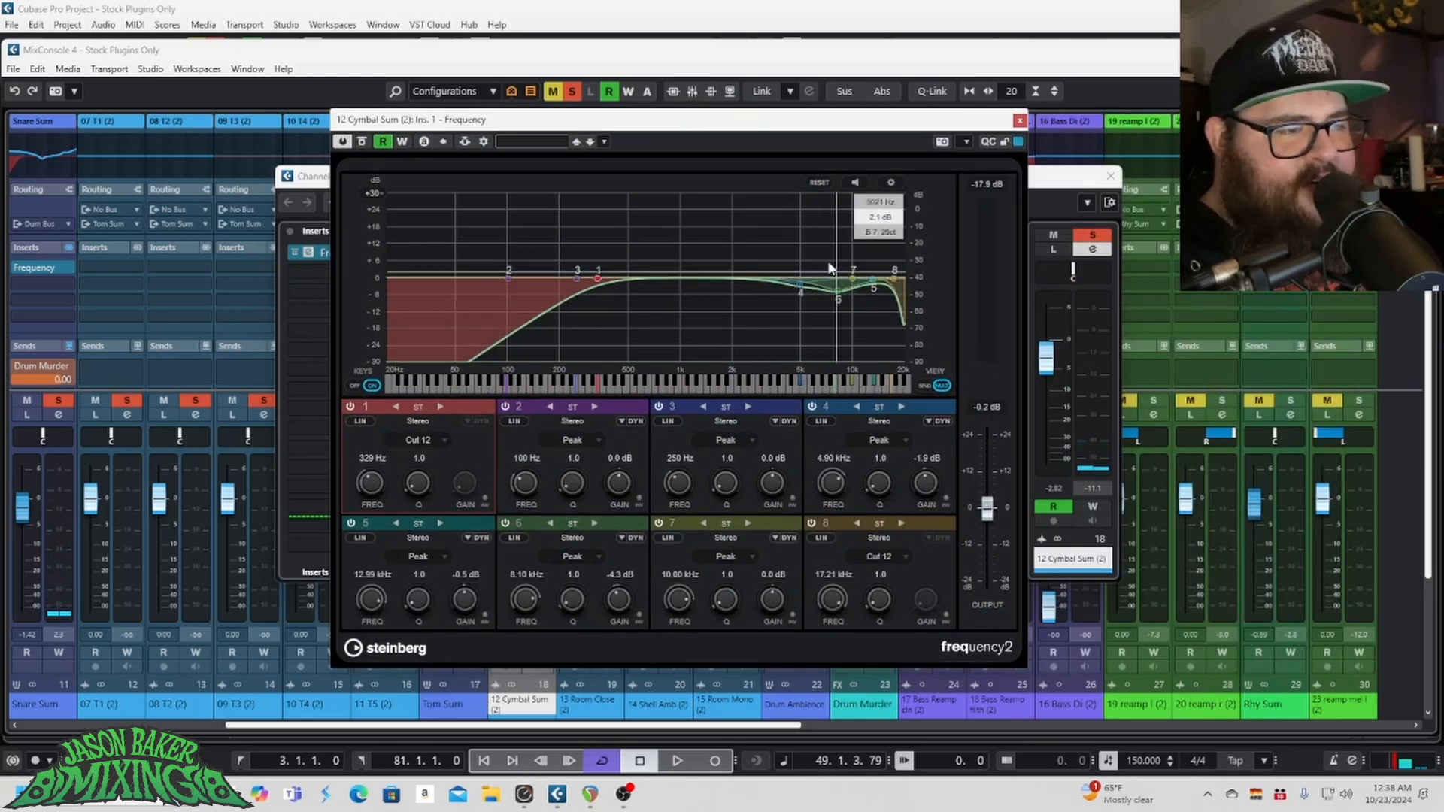
{"action": "key", "text": "space"}
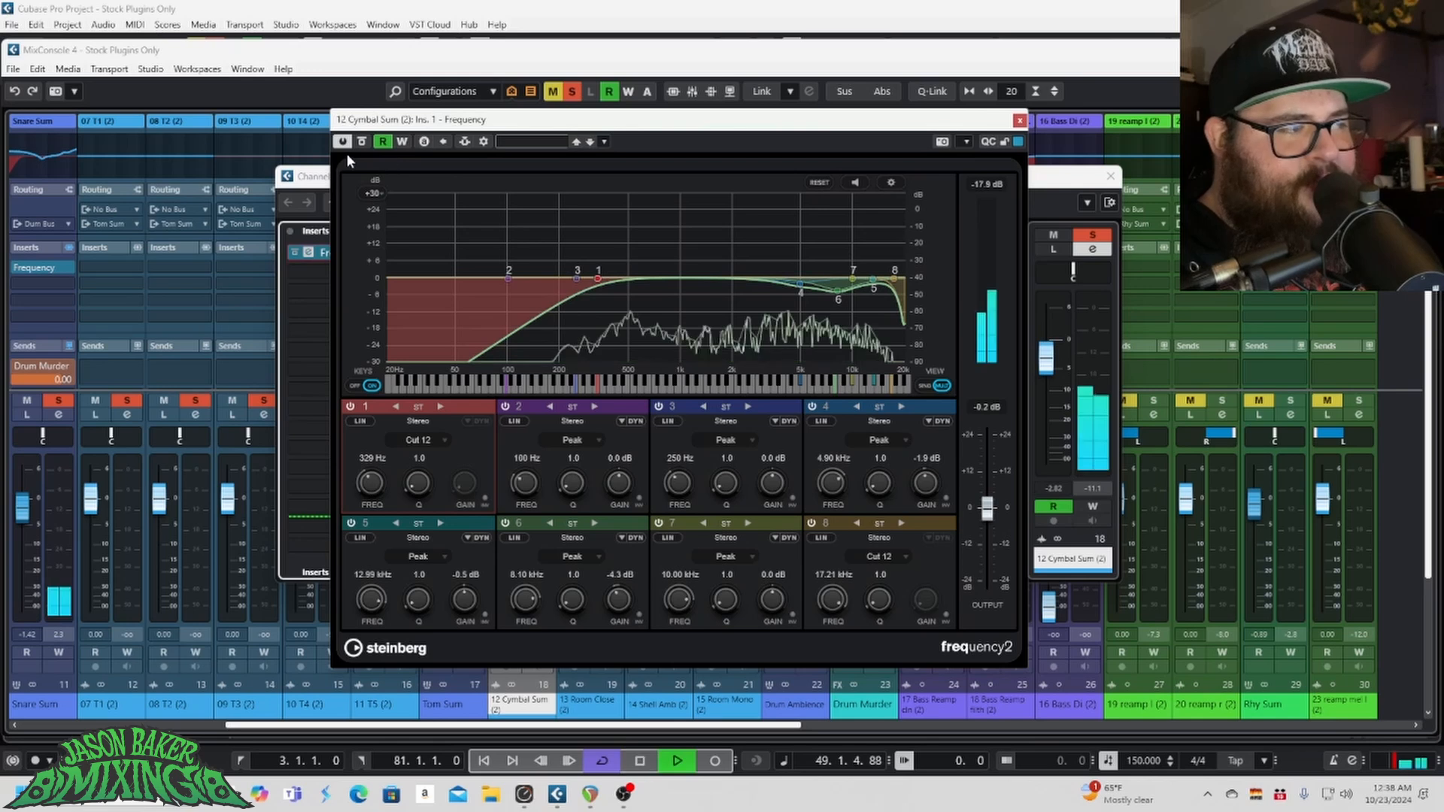
{"action": "left_click", "coordinate": [362, 142]}
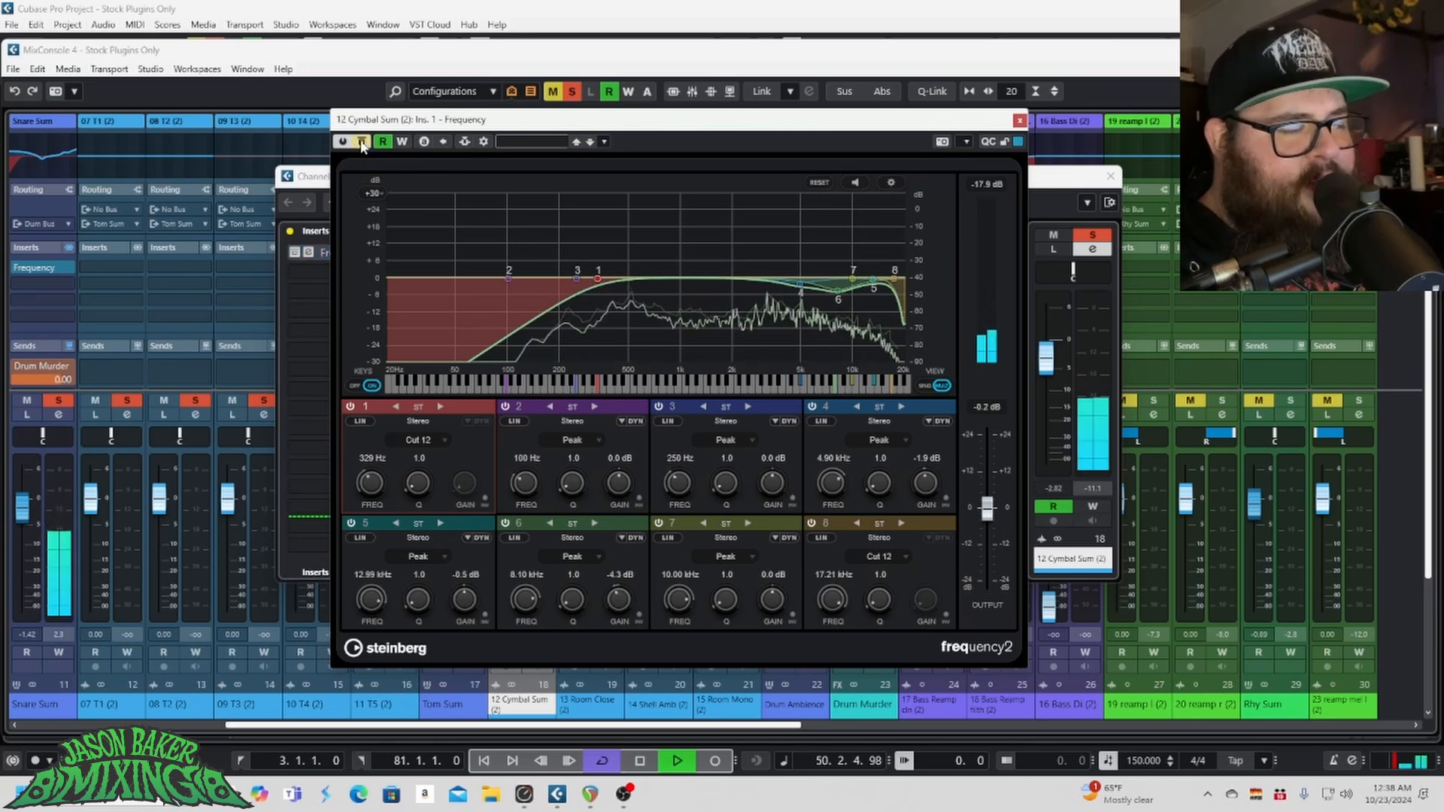
{"action": "left_click", "coordinate": [362, 142]}
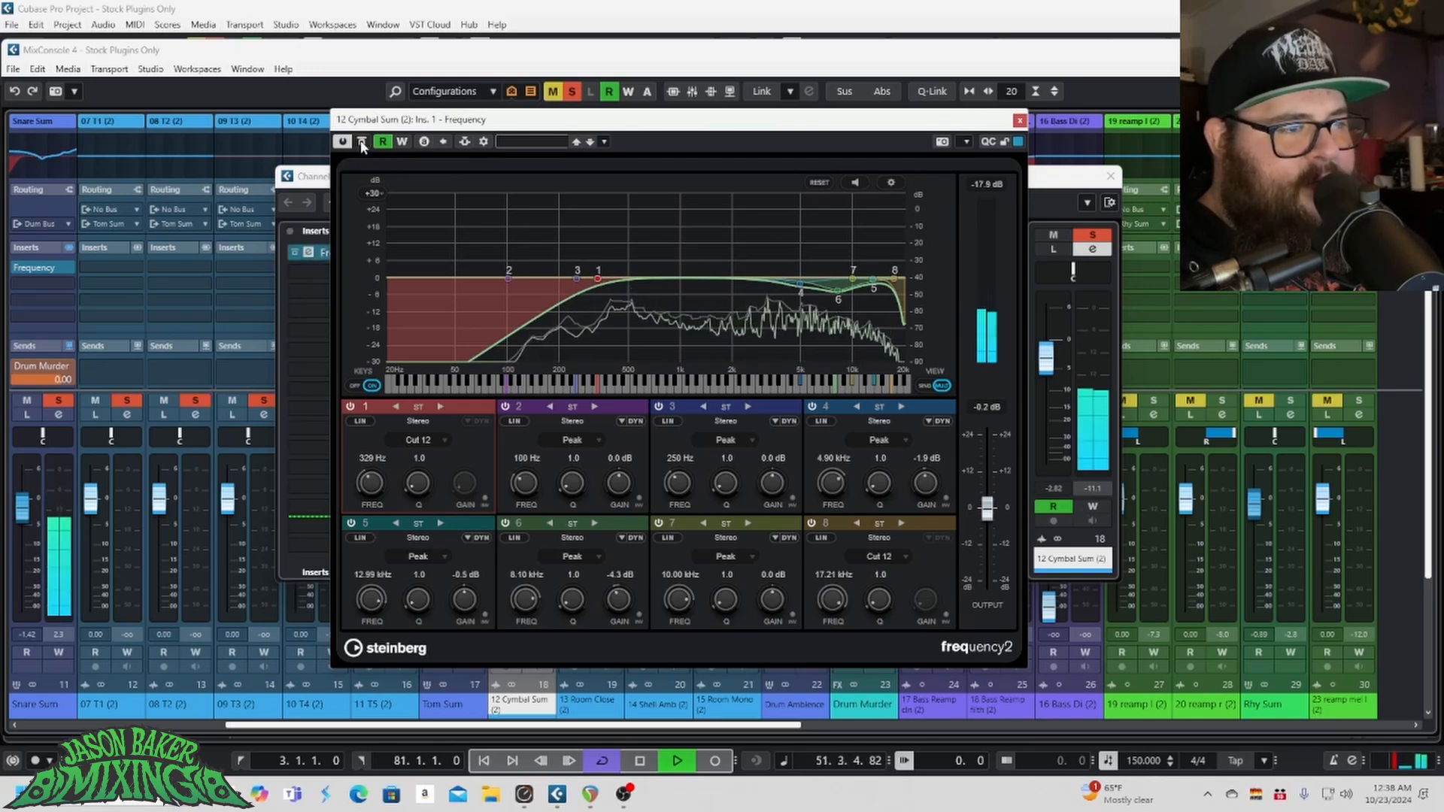
{"action": "left_click", "coordinate": [362, 142]}
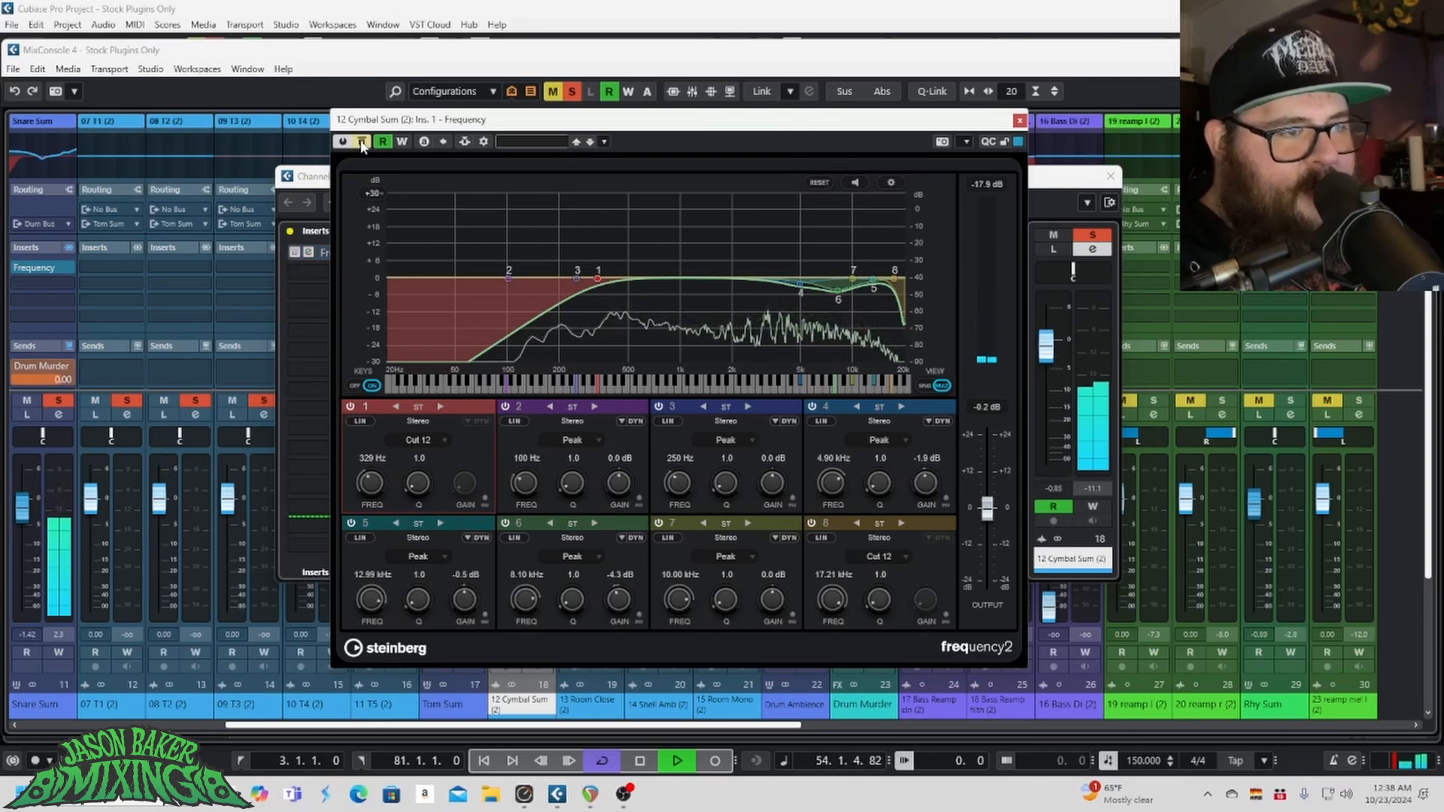
{"action": "left_click", "coordinate": [361, 142]}
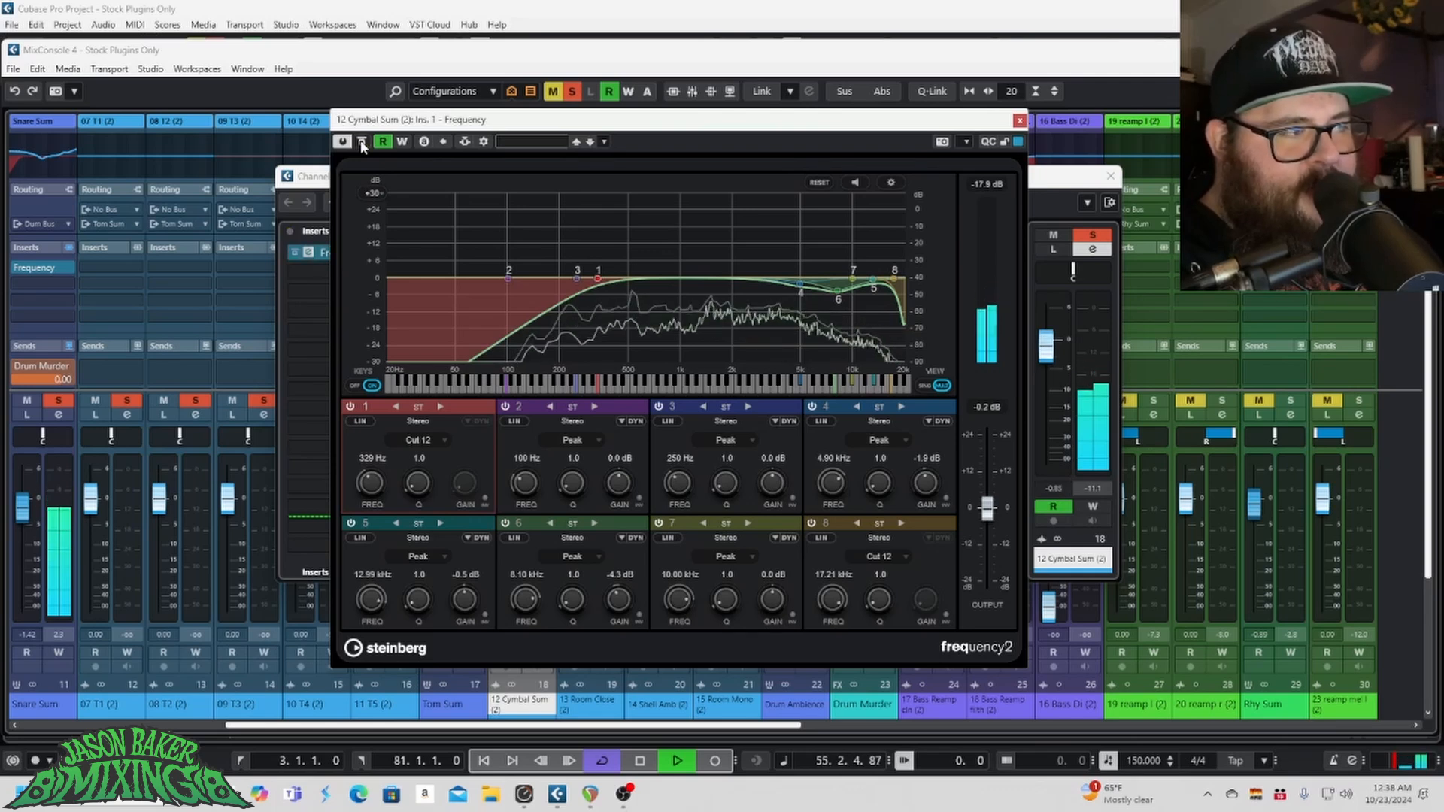
{"action": "key", "text": "space"}
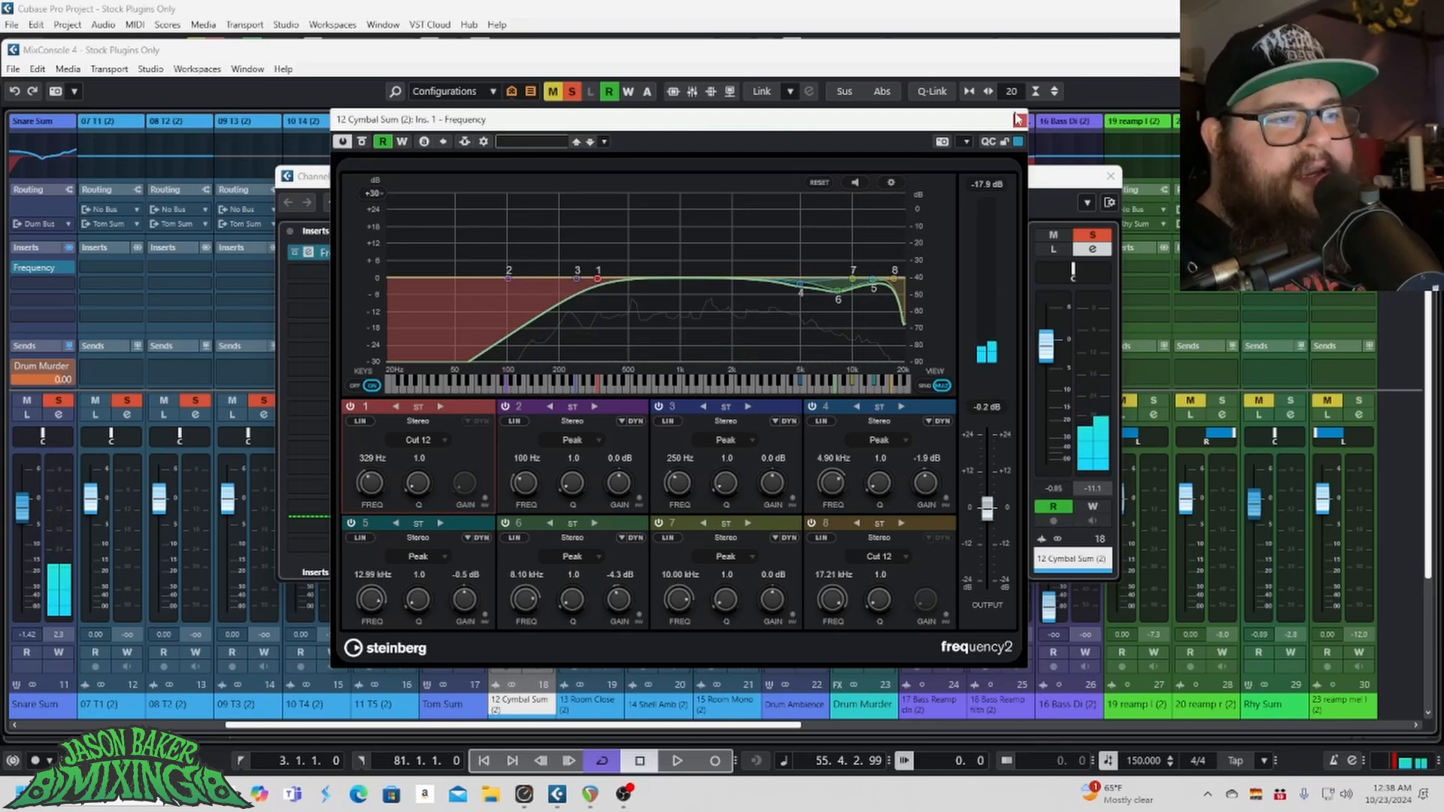
{"action": "left_click", "coordinate": [1019, 120]}
{"action": "left_click", "coordinate": [1110, 176]}
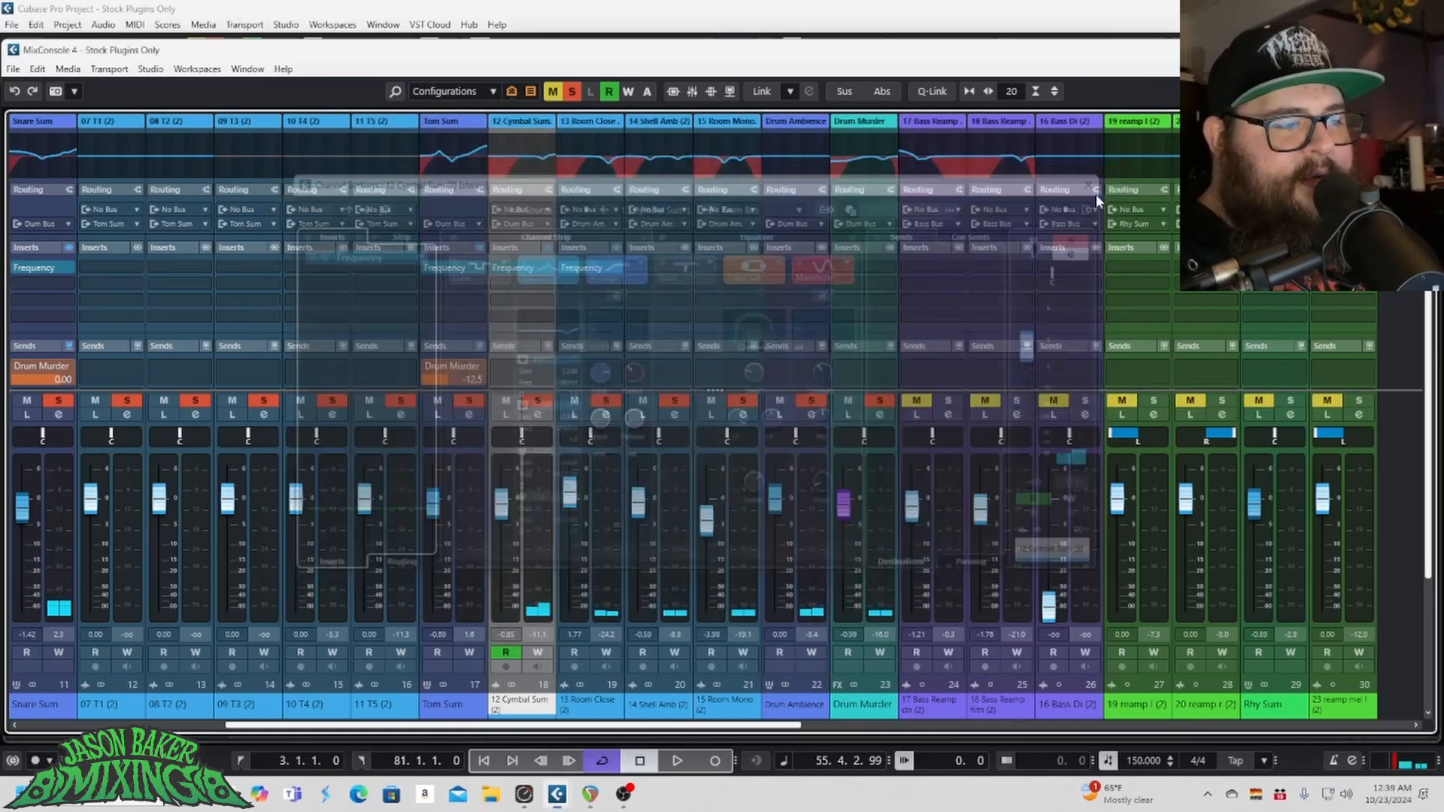
Step: Select the 13 Room Close (2) channel, open its channel settings and play a short passage of the drums
{"action": "left_click", "coordinate": [612, 554]}
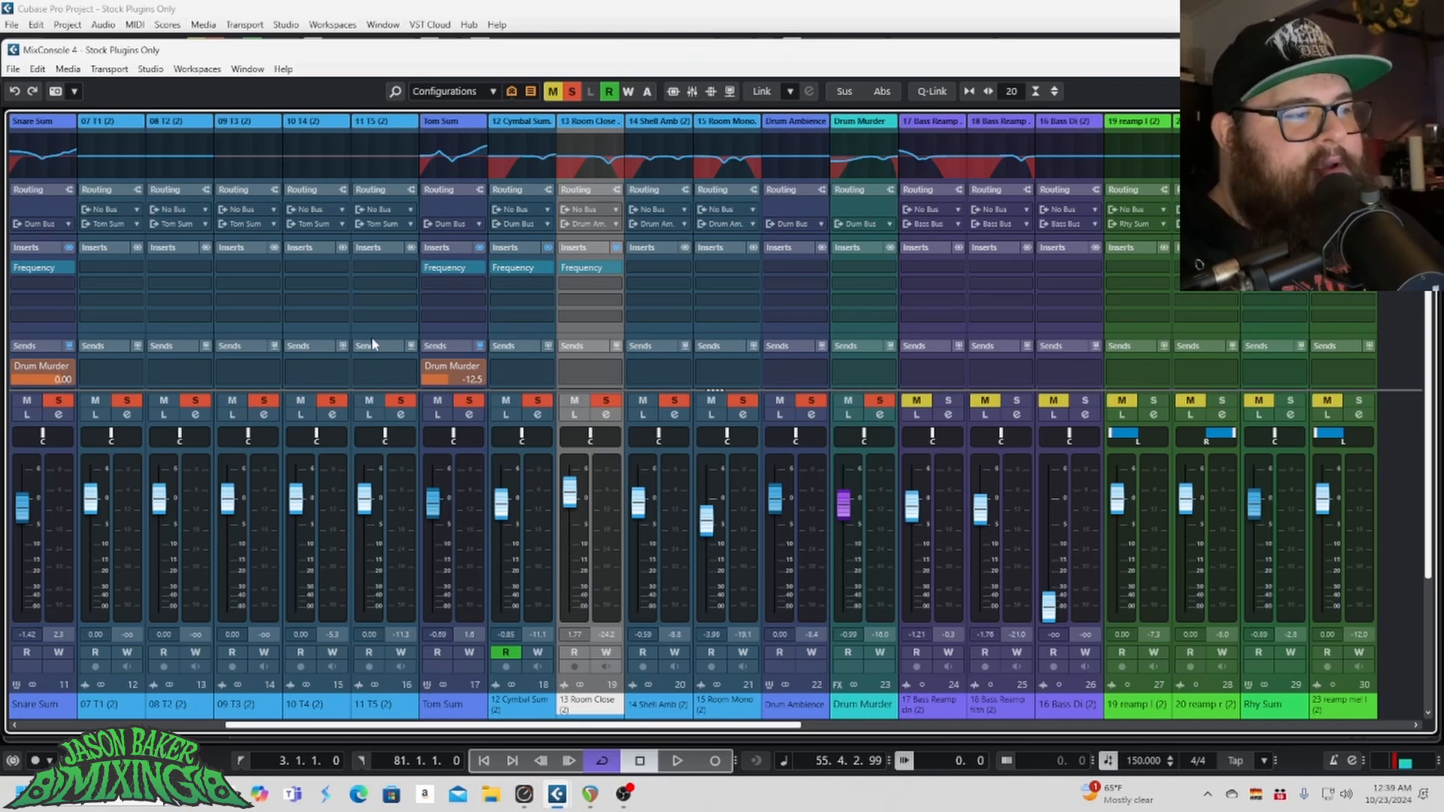
{"action": "key", "text": "space"}
{"action": "left_click", "coordinate": [607, 416]}
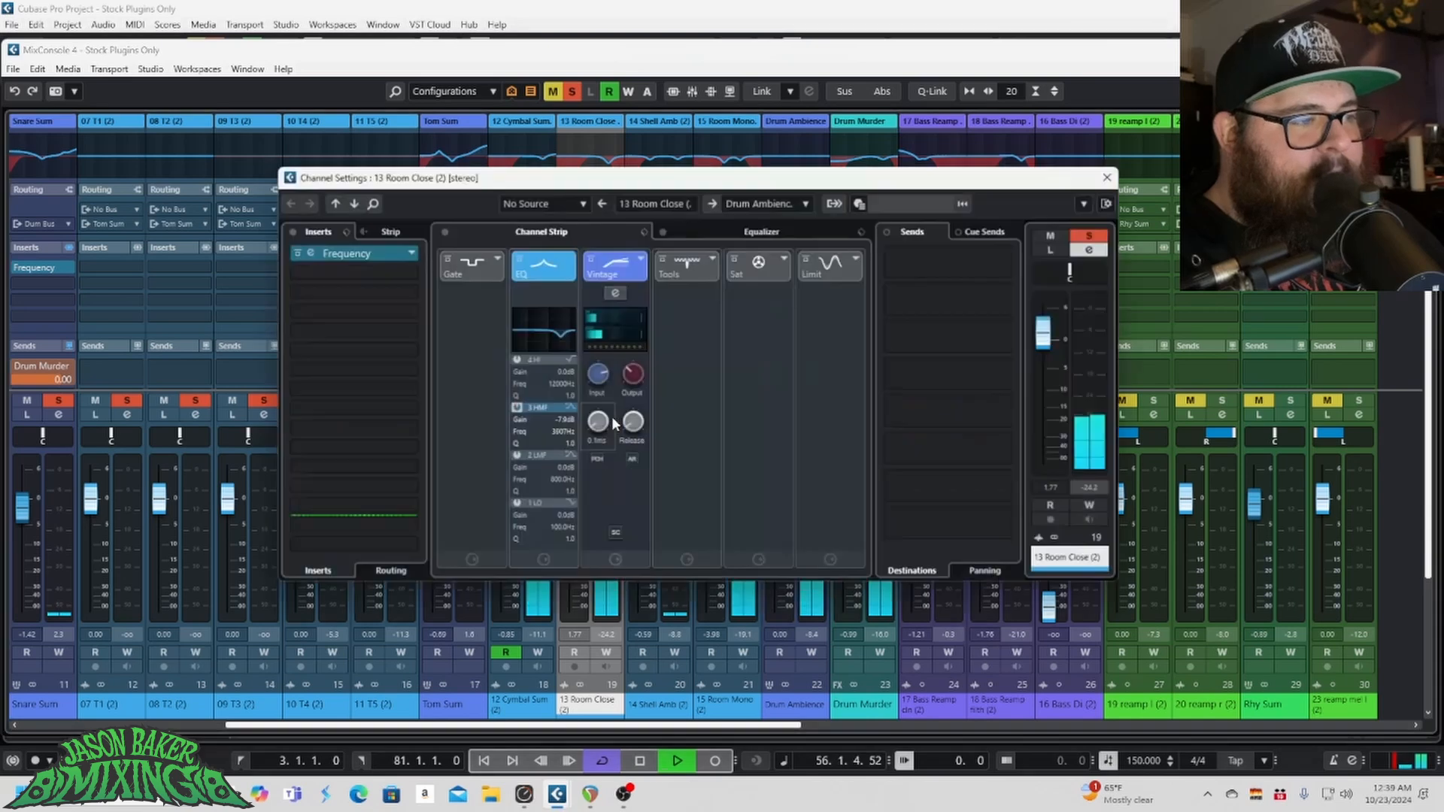
{"action": "key", "text": "space"}
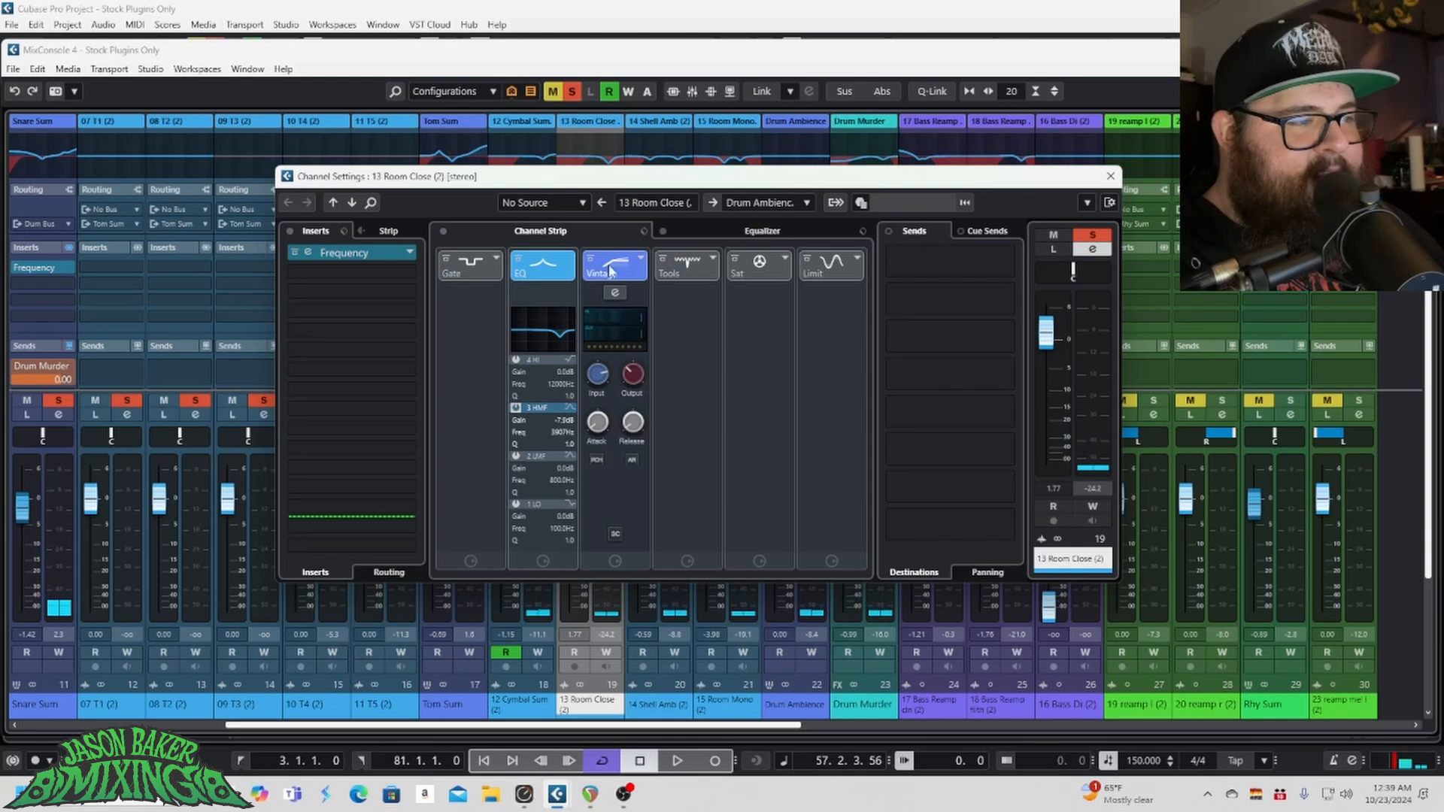
Step: Show the 13 Room Close (2) equalizer and compare it bypassed and active during playback
{"action": "left_click", "coordinate": [728, 237]}
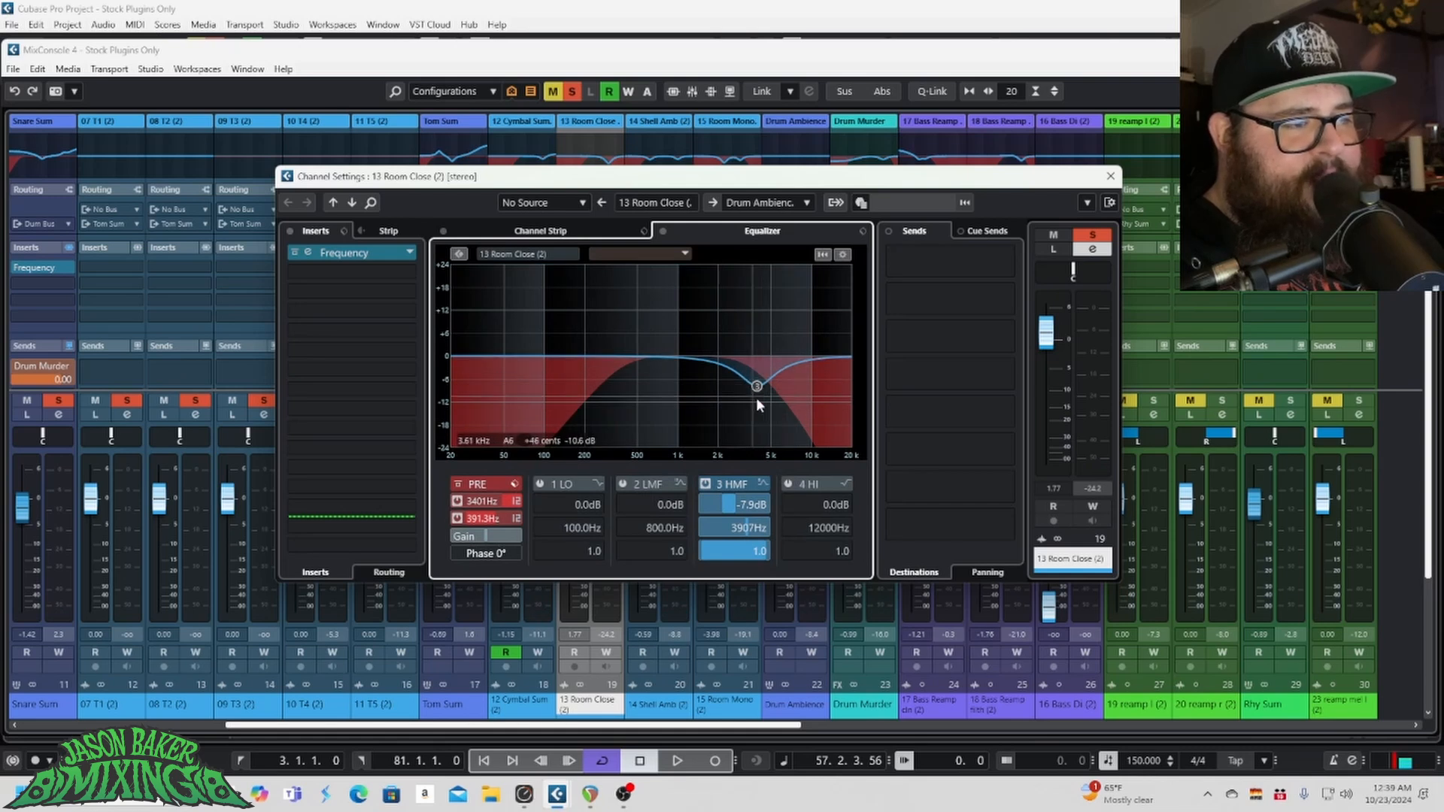
{"action": "key", "text": "space"}
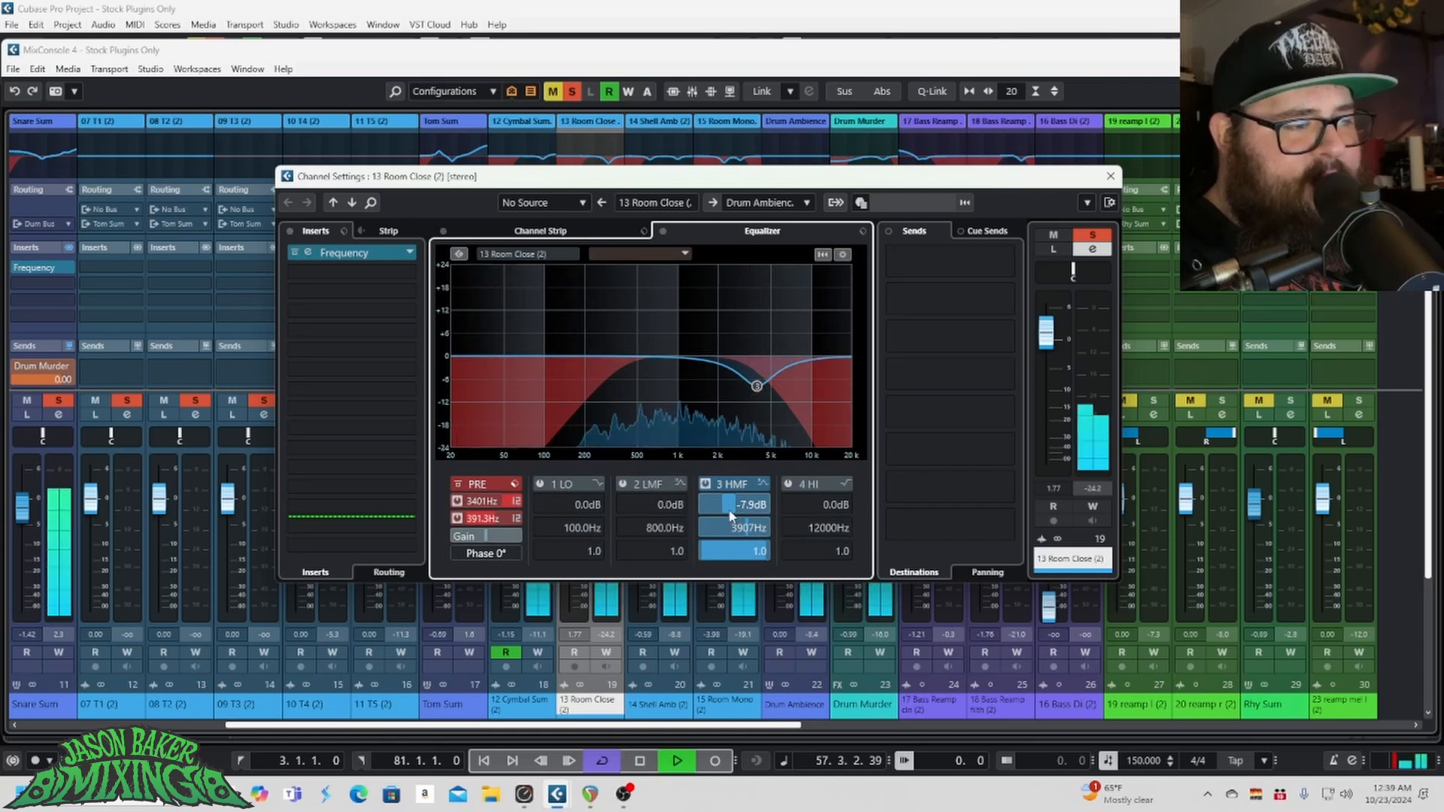
{"action": "mouse_move", "coordinate": [727, 515]}
{"action": "left_mouse_down"}
{"action": "mouse_move", "coordinate": [807, 519]}
{"action": "mouse_move", "coordinate": [749, 531]}
{"action": "left_mouse_up"}
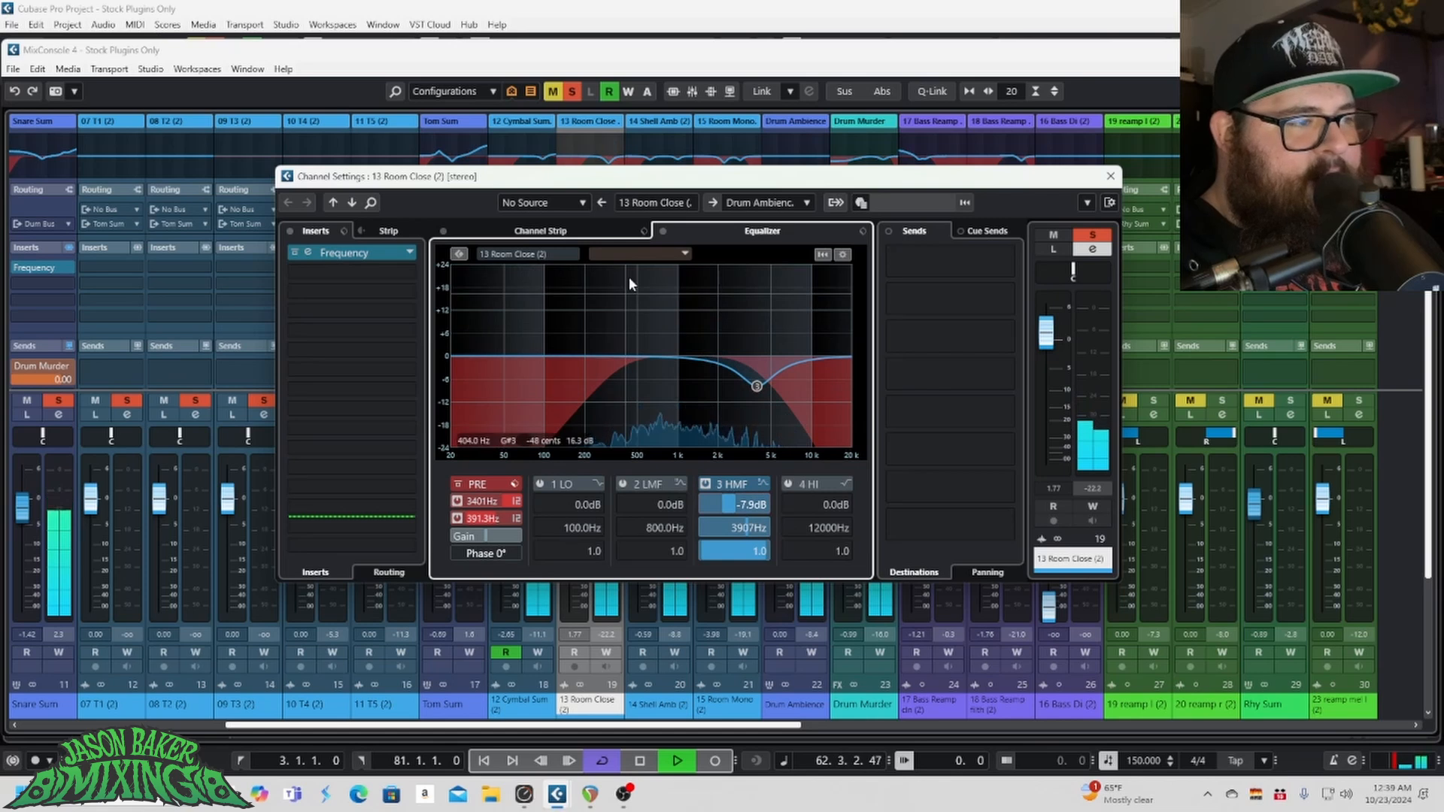
{"action": "left_click", "coordinate": [663, 232]}
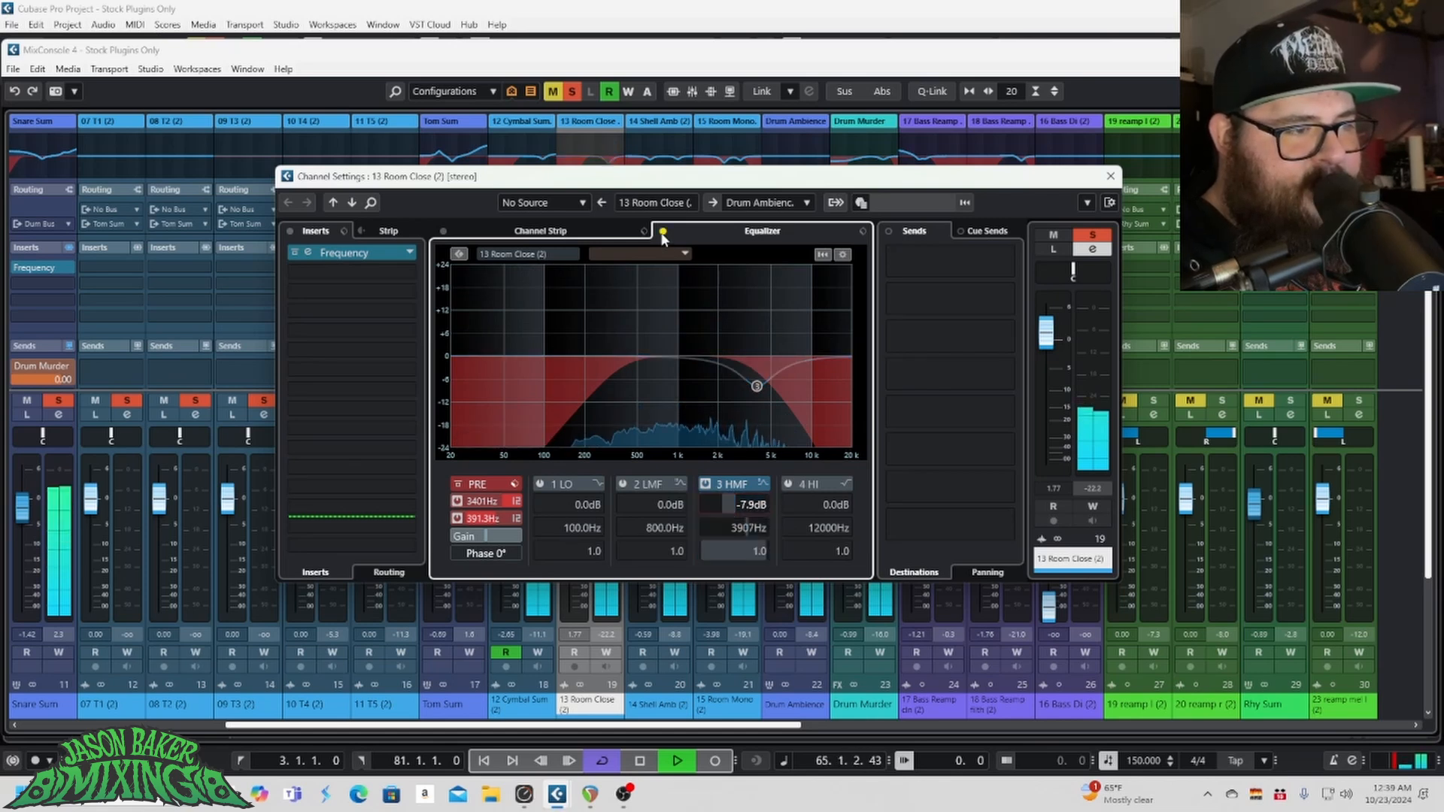
{"action": "left_click", "coordinate": [662, 233]}
Step: Show the room channel strip modules and compare the Vintage compressor bypassed and active during playback
{"action": "left_click", "coordinate": [600, 230]}
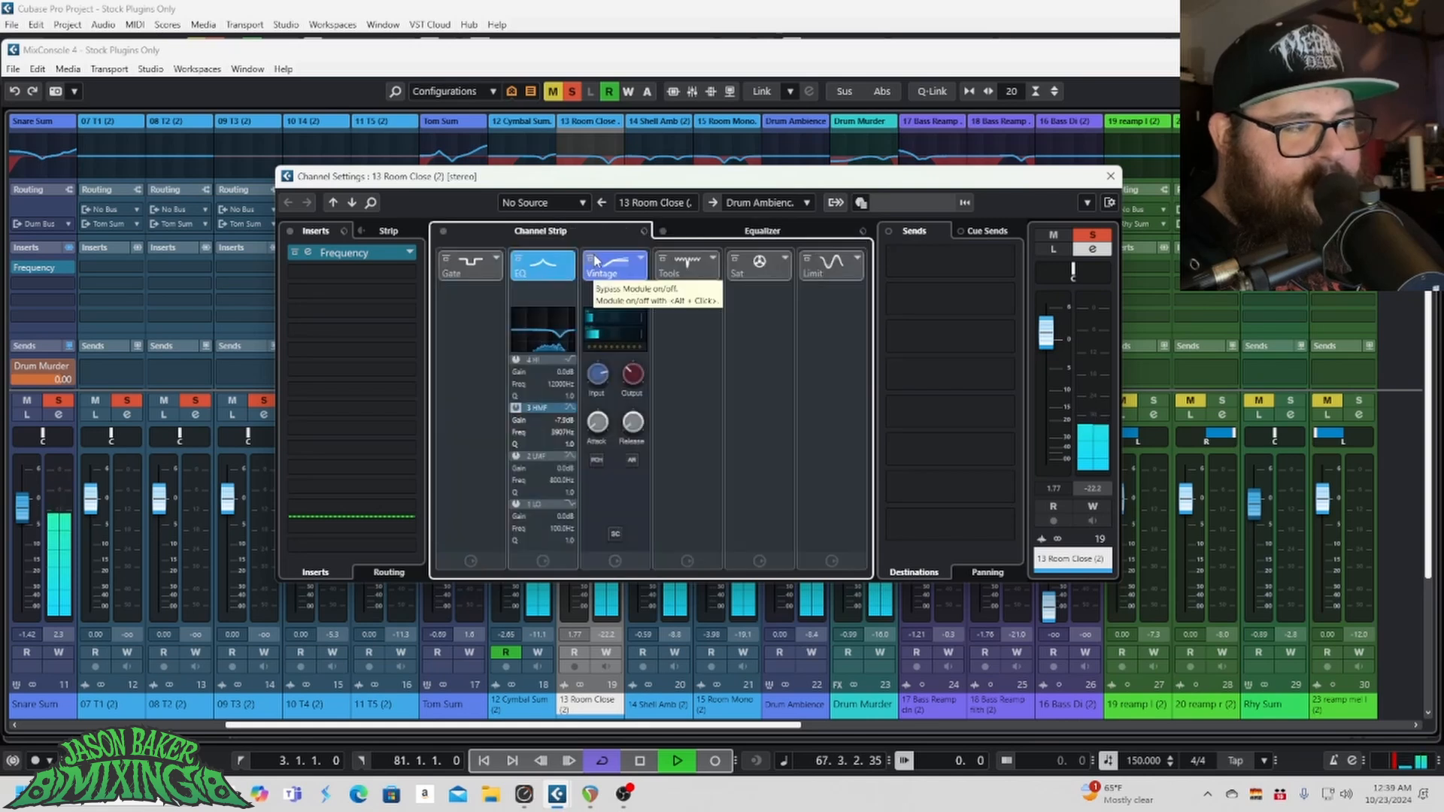
{"action": "left_click", "coordinate": [590, 261]}
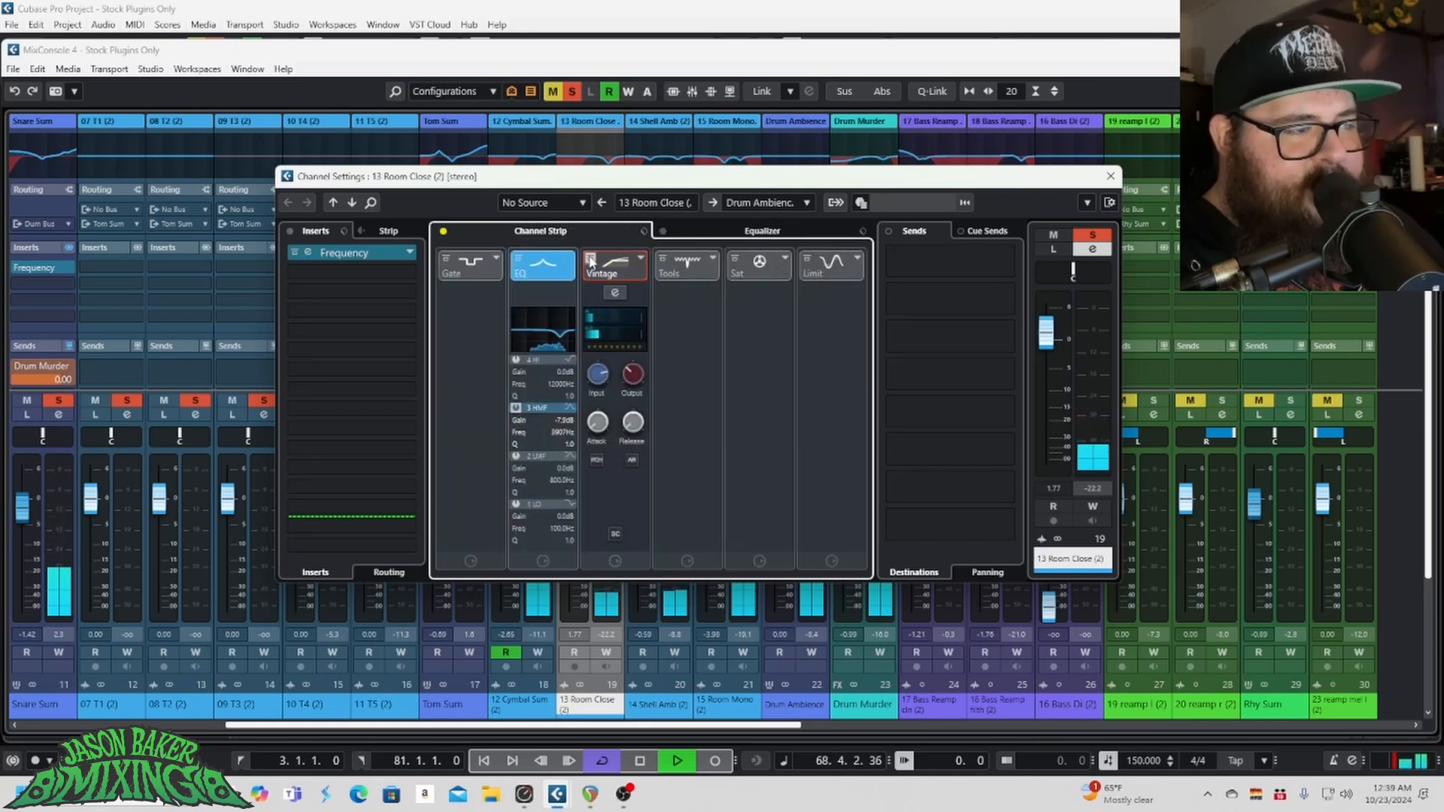
{"action": "left_click", "coordinate": [590, 260]}
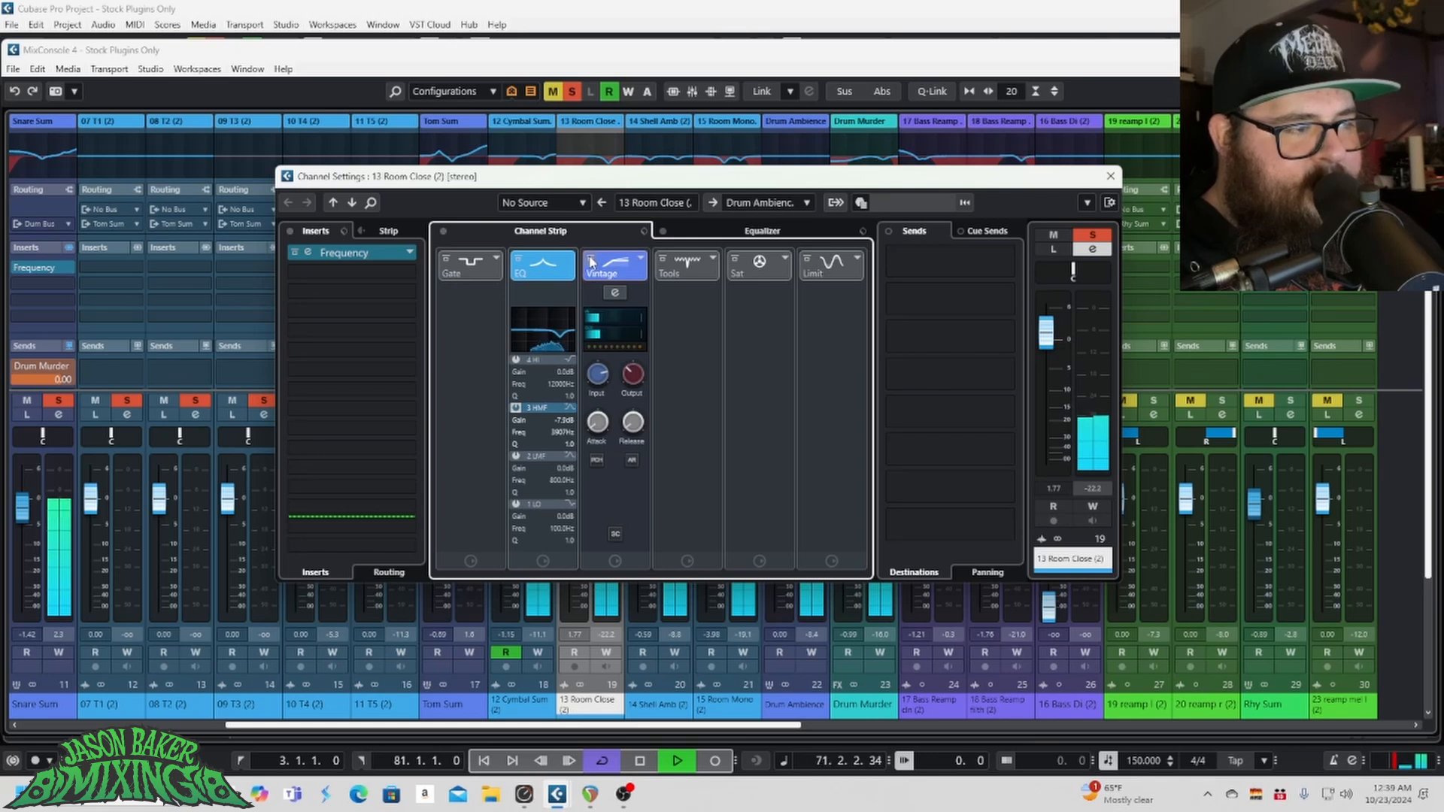
{"action": "left_click", "coordinate": [591, 260]}
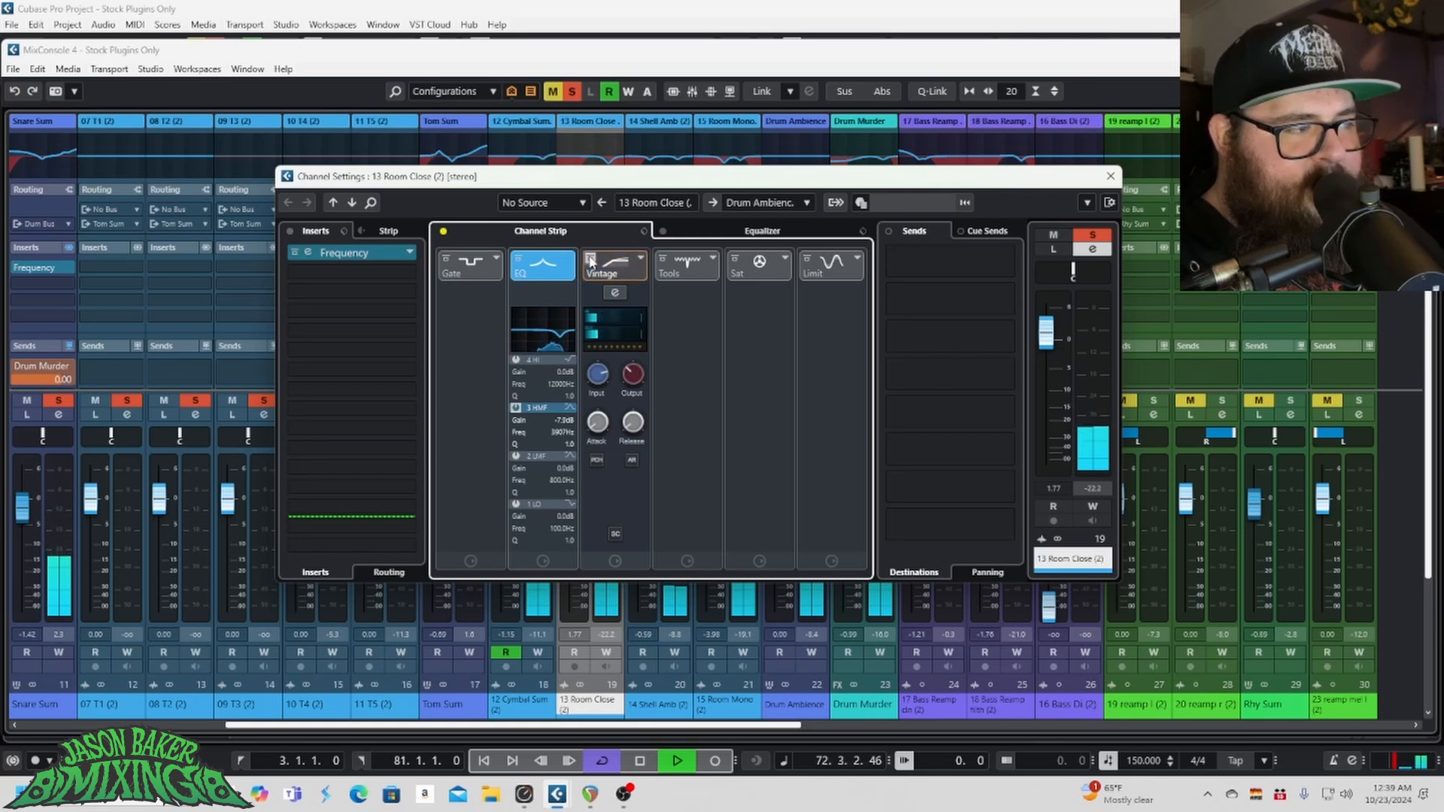
{"action": "left_click", "coordinate": [590, 260]}
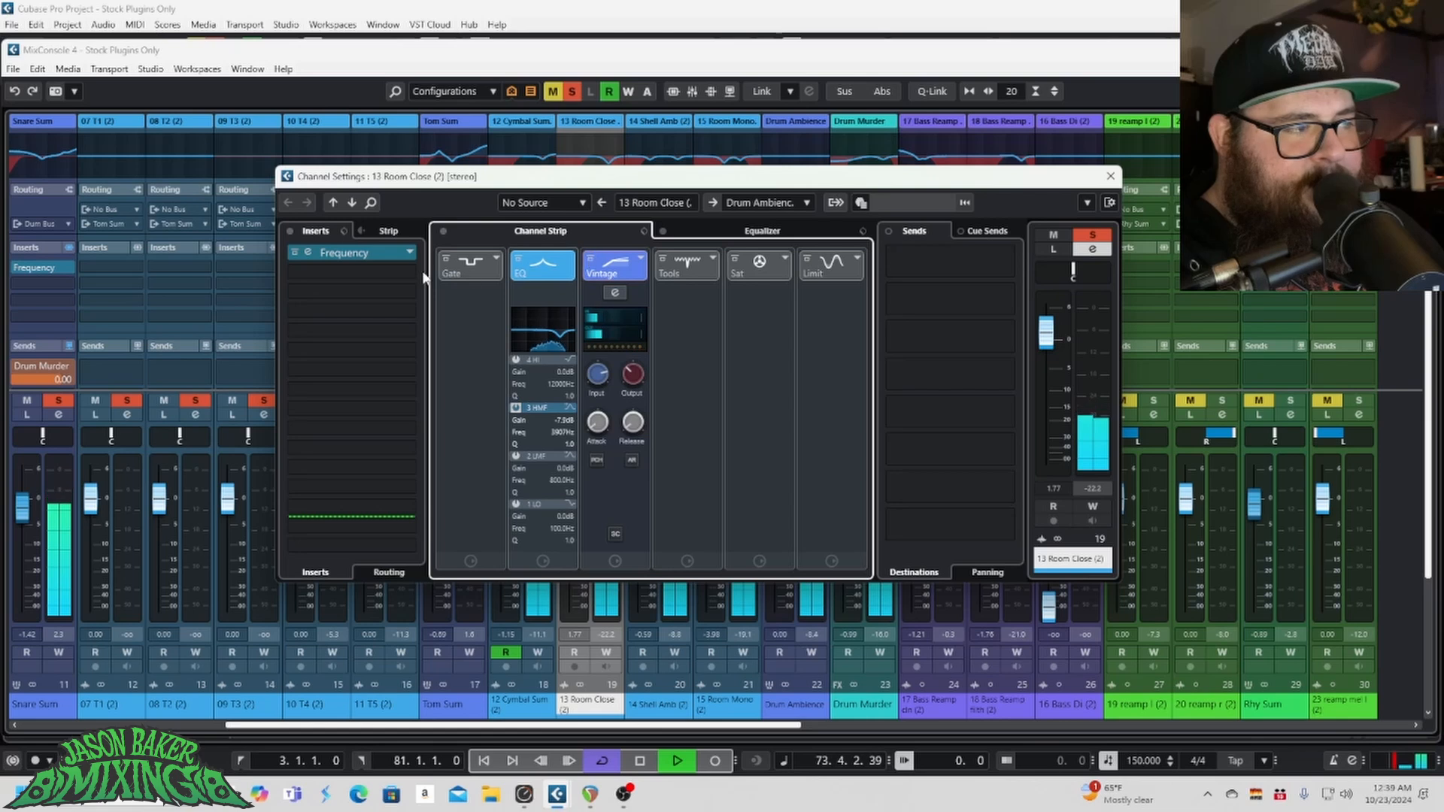
Step: Open the room channel's Frequency insert, examine its filter curve with playback stopped, and close the plug-in window
{"action": "left_click", "coordinate": [322, 252]}
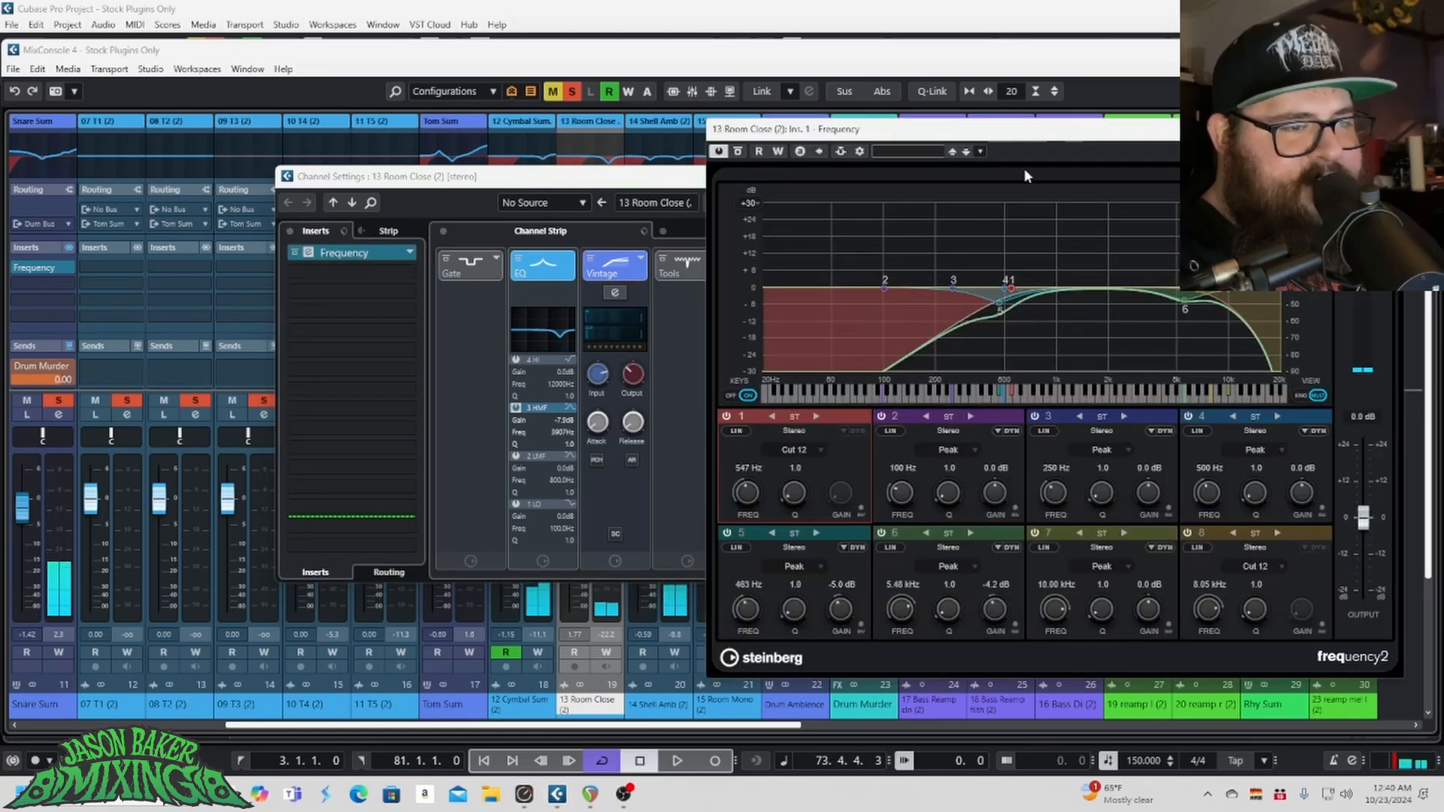
{"action": "left_click_drag", "start_coordinate": [998, 138], "coordinate": [774, 143]}
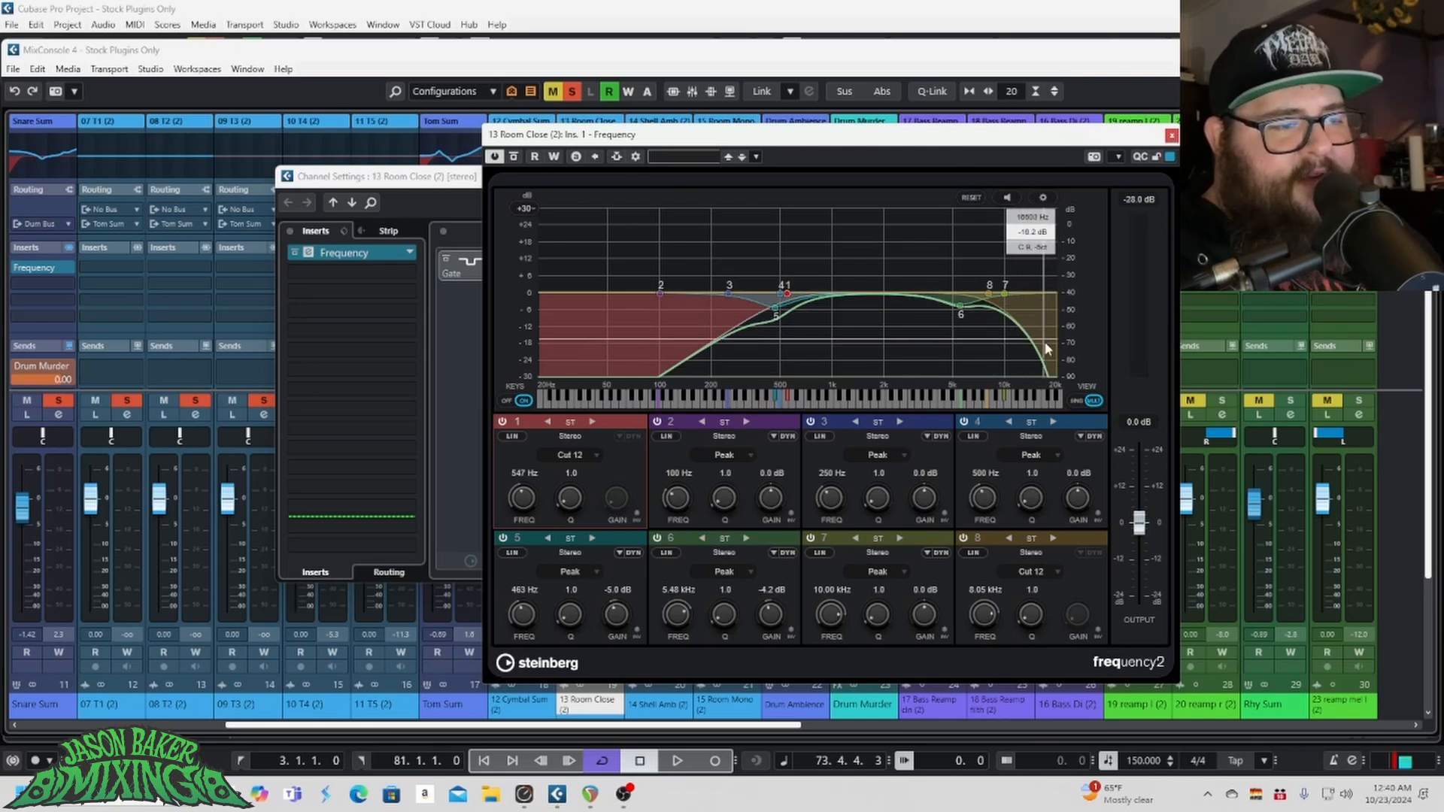
{"action": "left_click", "coordinate": [1171, 135]}
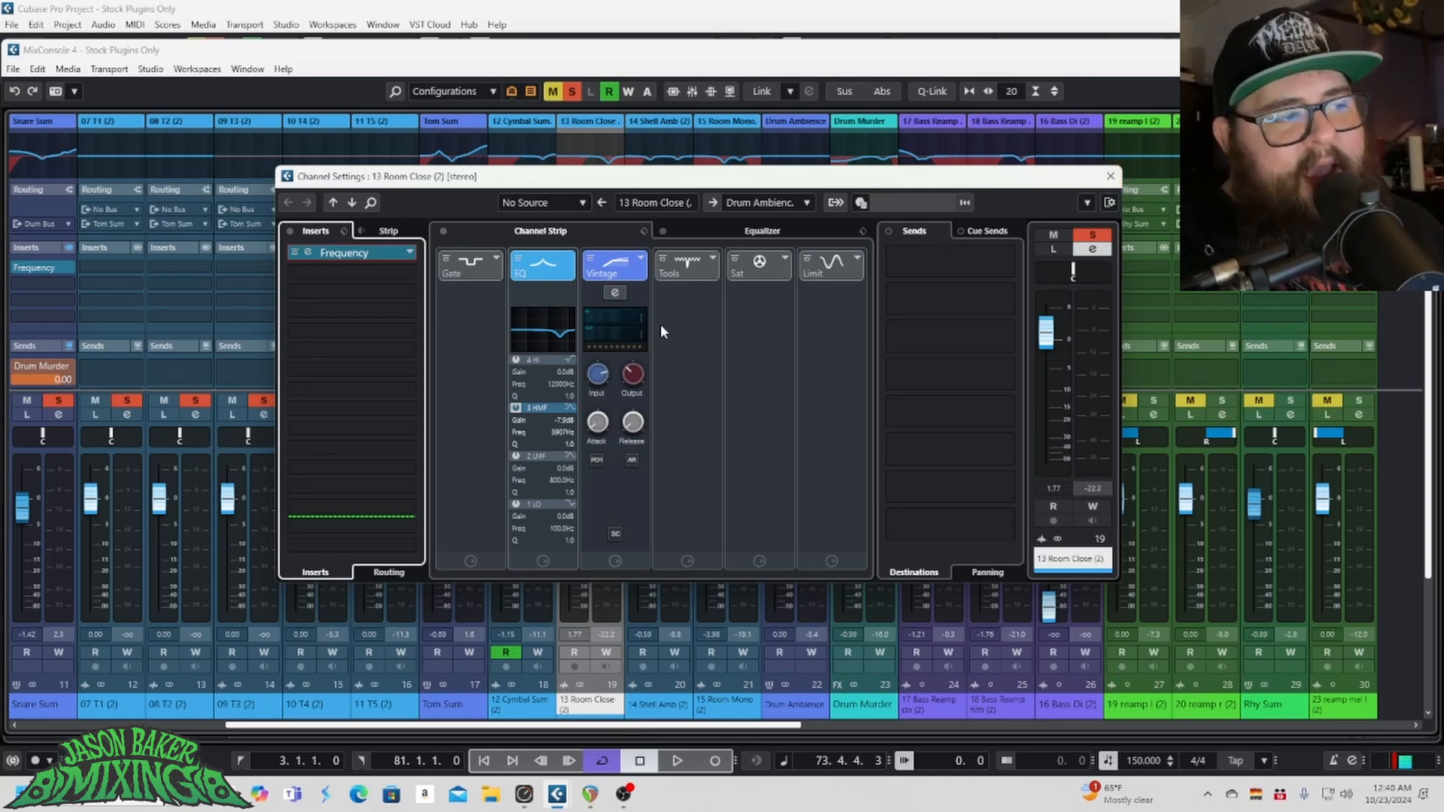
Step: Play the processed room channel briefly, close its channel settings and select the 14 Shell Amb (2) channel
{"action": "key", "text": "space"}
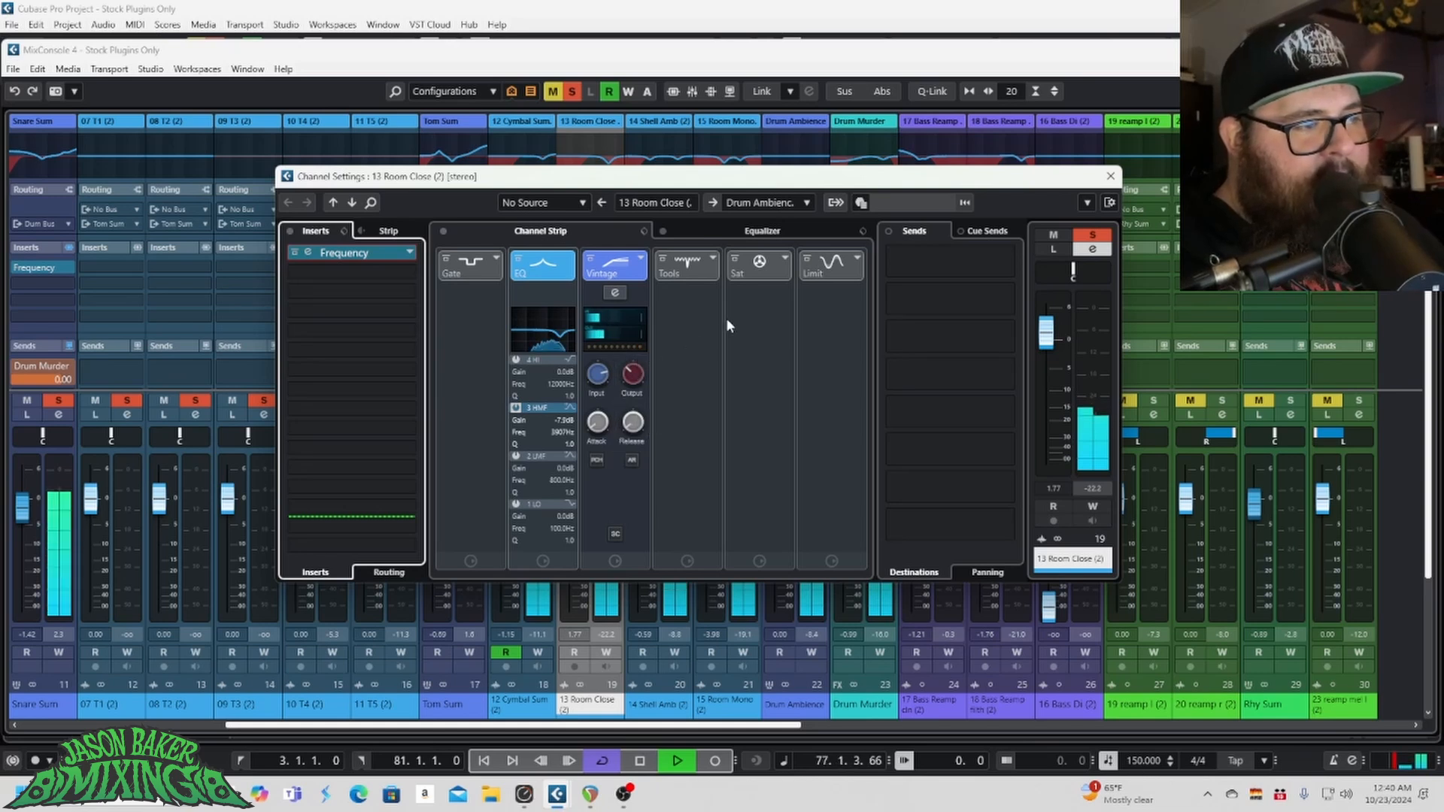
{"action": "key", "text": "space"}
{"action": "left_click", "coordinate": [1110, 176]}
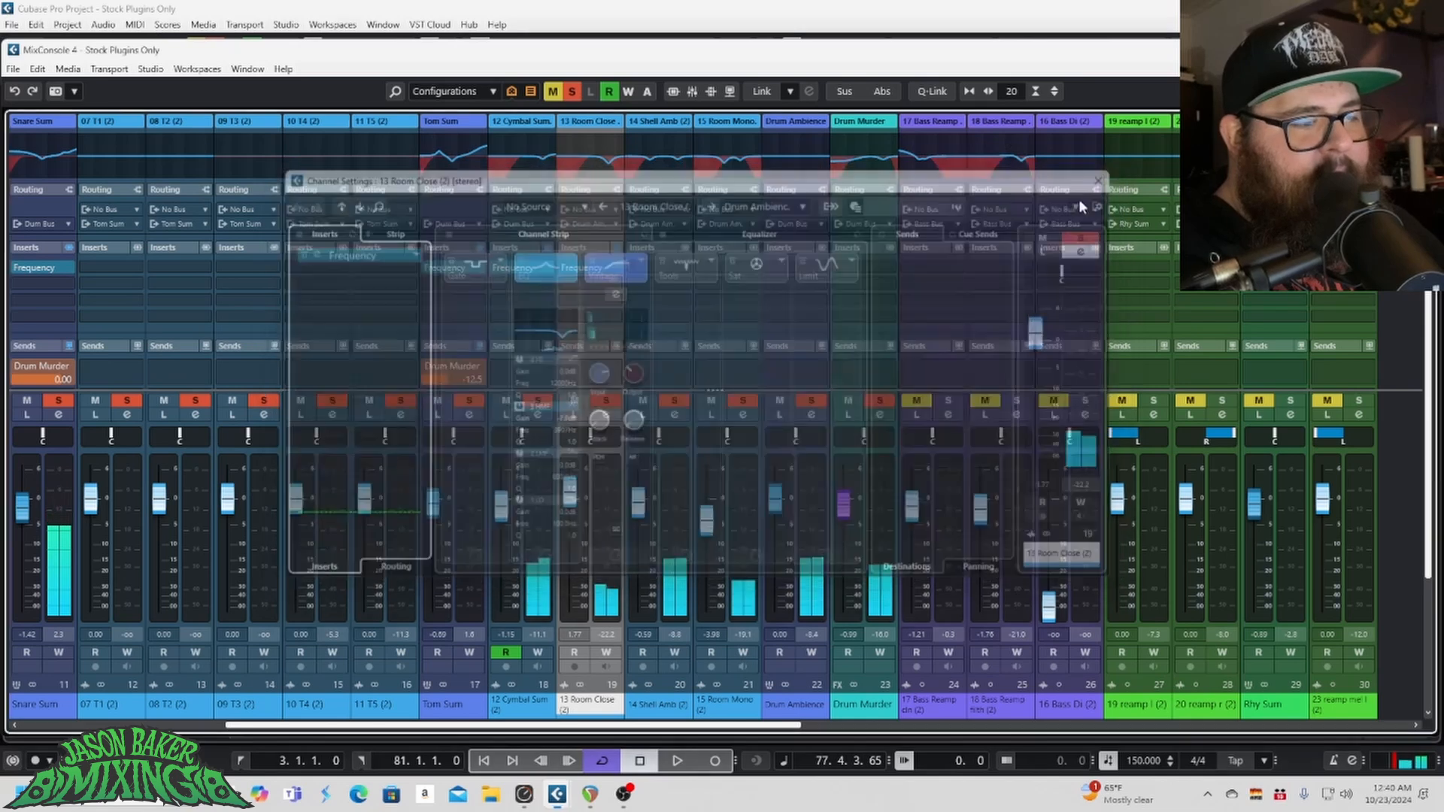
{"action": "left_click", "coordinate": [662, 526]}
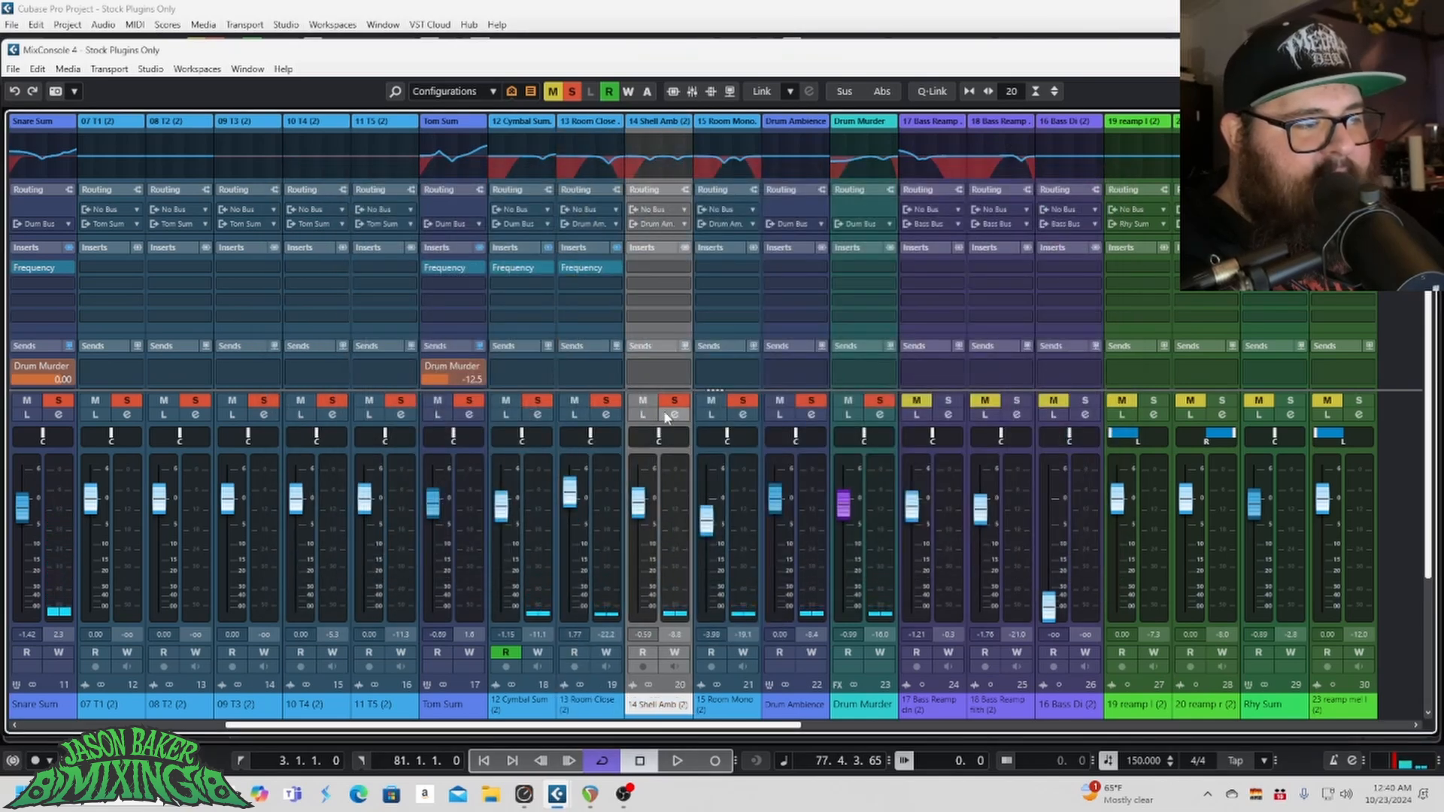
Step: Clear all solos and audition the 14 Shell Amb (2) channel soloed during playback, returning to the full mix
{"action": "left_click", "coordinate": [570, 91]}
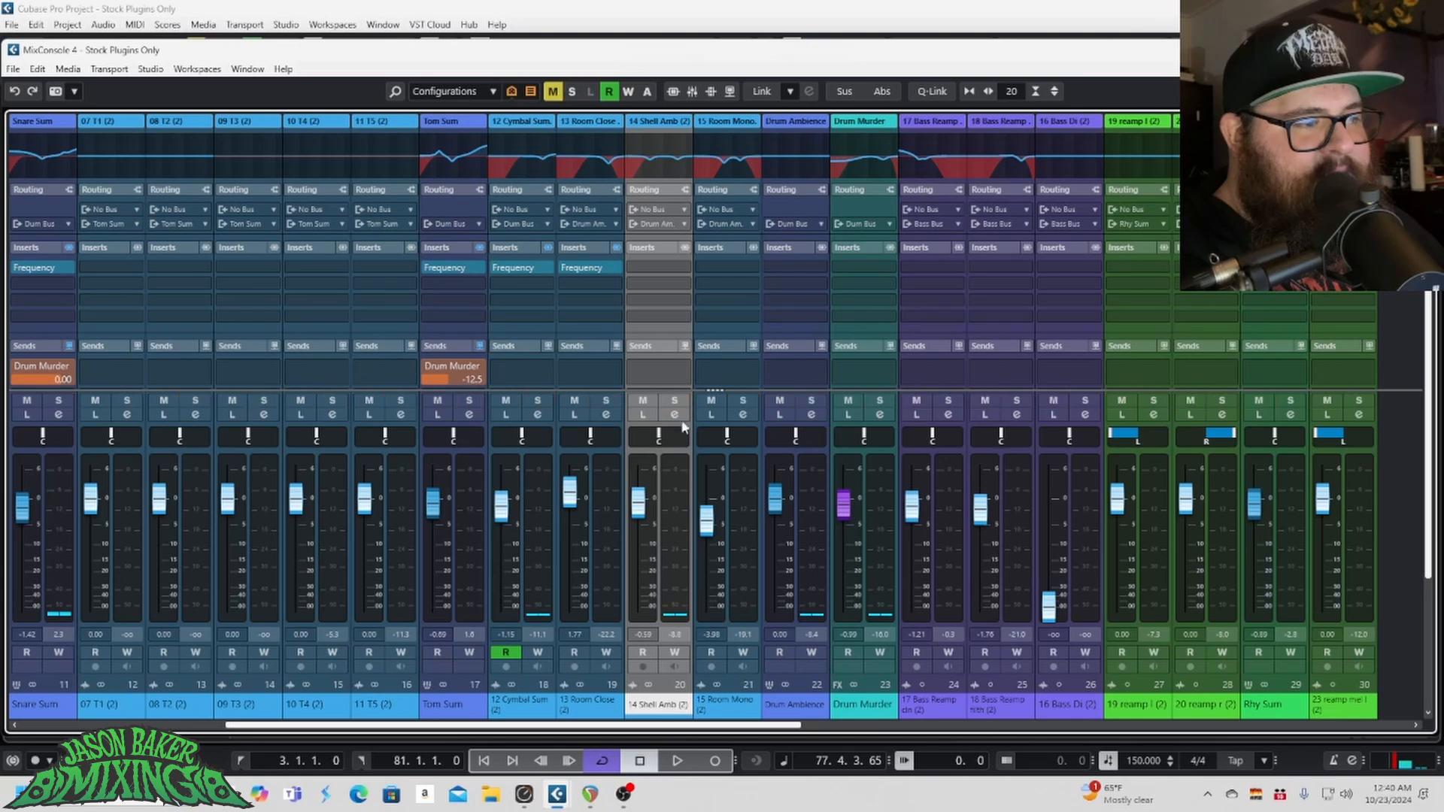
{"action": "left_click", "coordinate": [675, 401]}
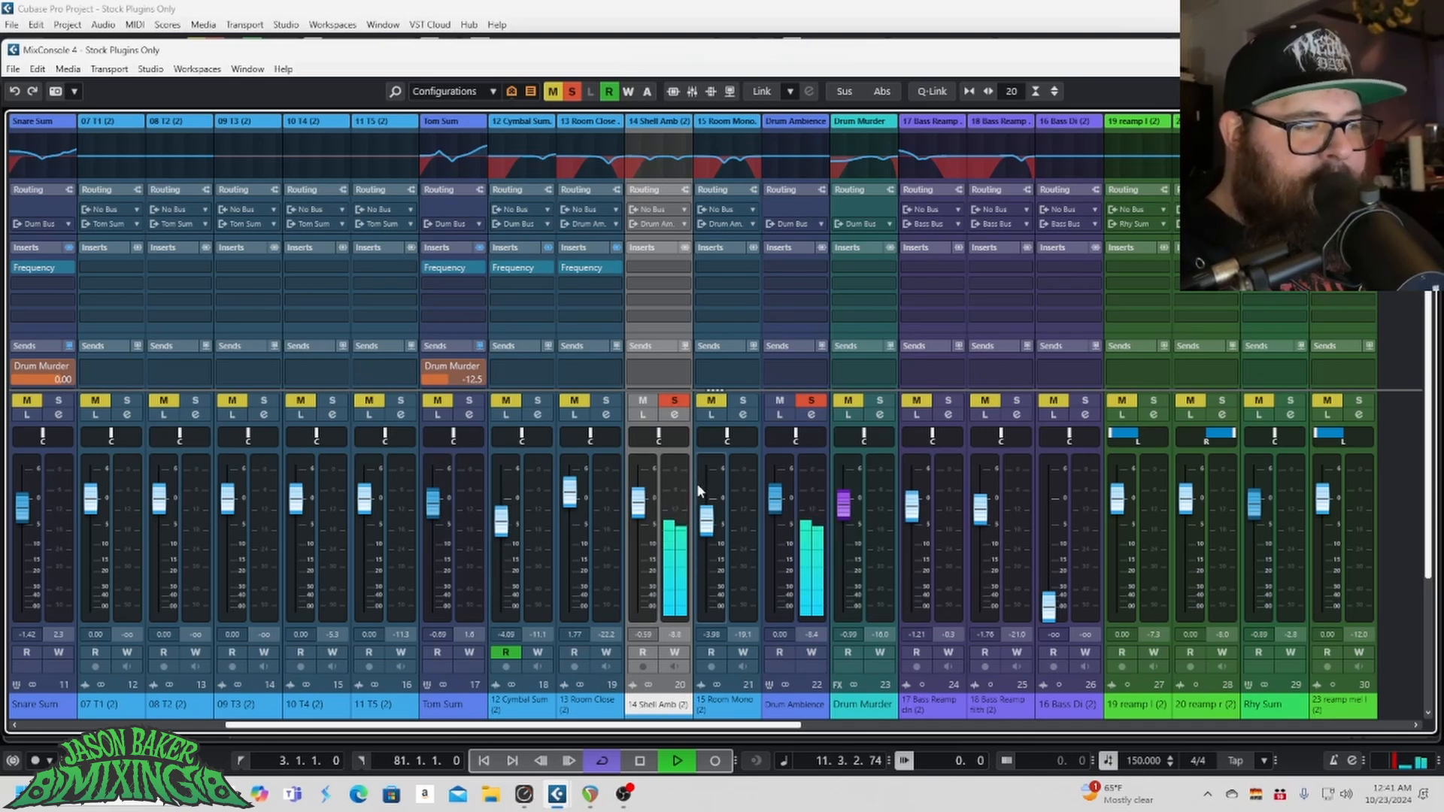
{"action": "left_click", "coordinate": [675, 401]}
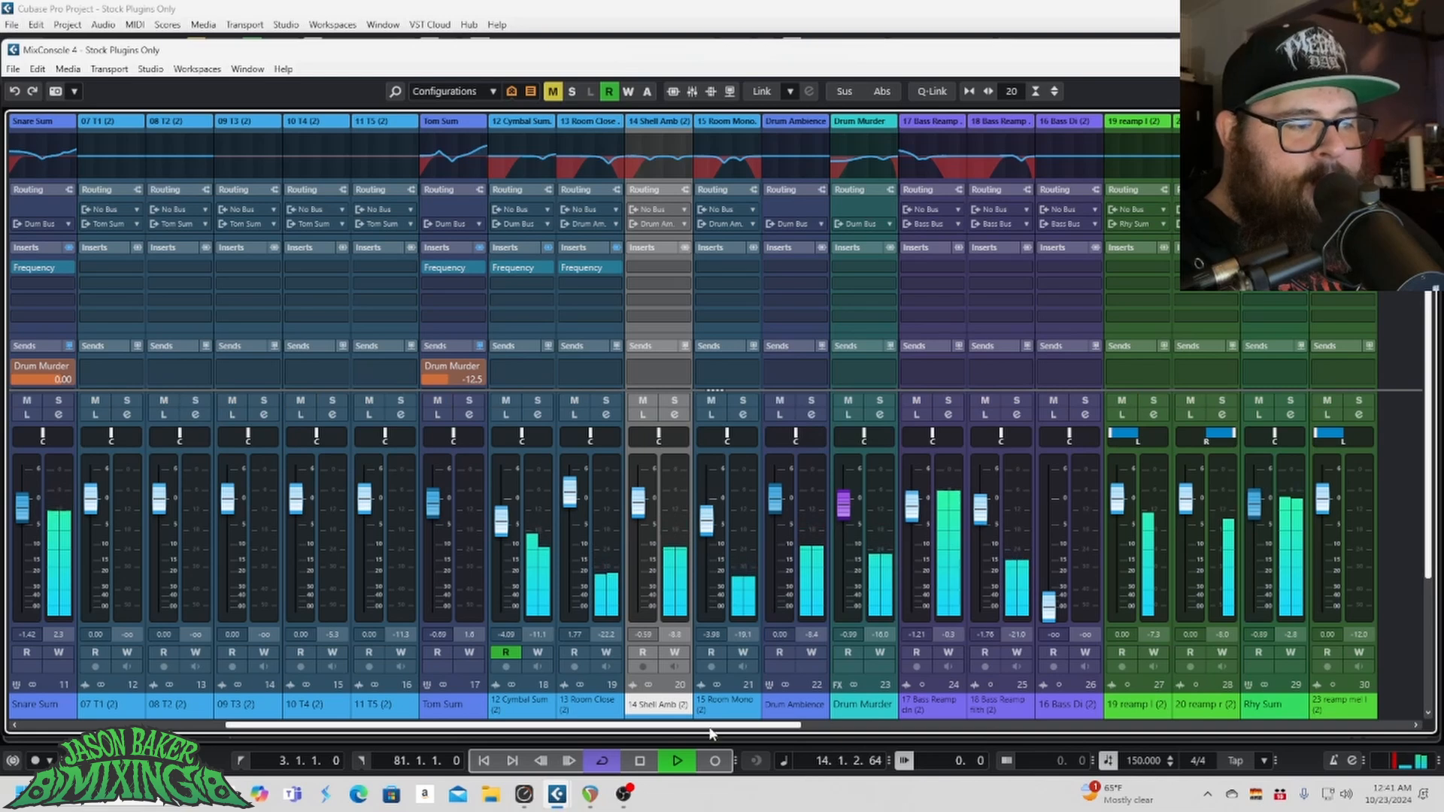
Step: Solo the Dum Bus and return to the drum channels in the mixer
{"action": "left_click_drag", "start_coordinate": [712, 725], "coordinate": [1224, 542]}
{"action": "left_click", "coordinate": [1083, 404]}
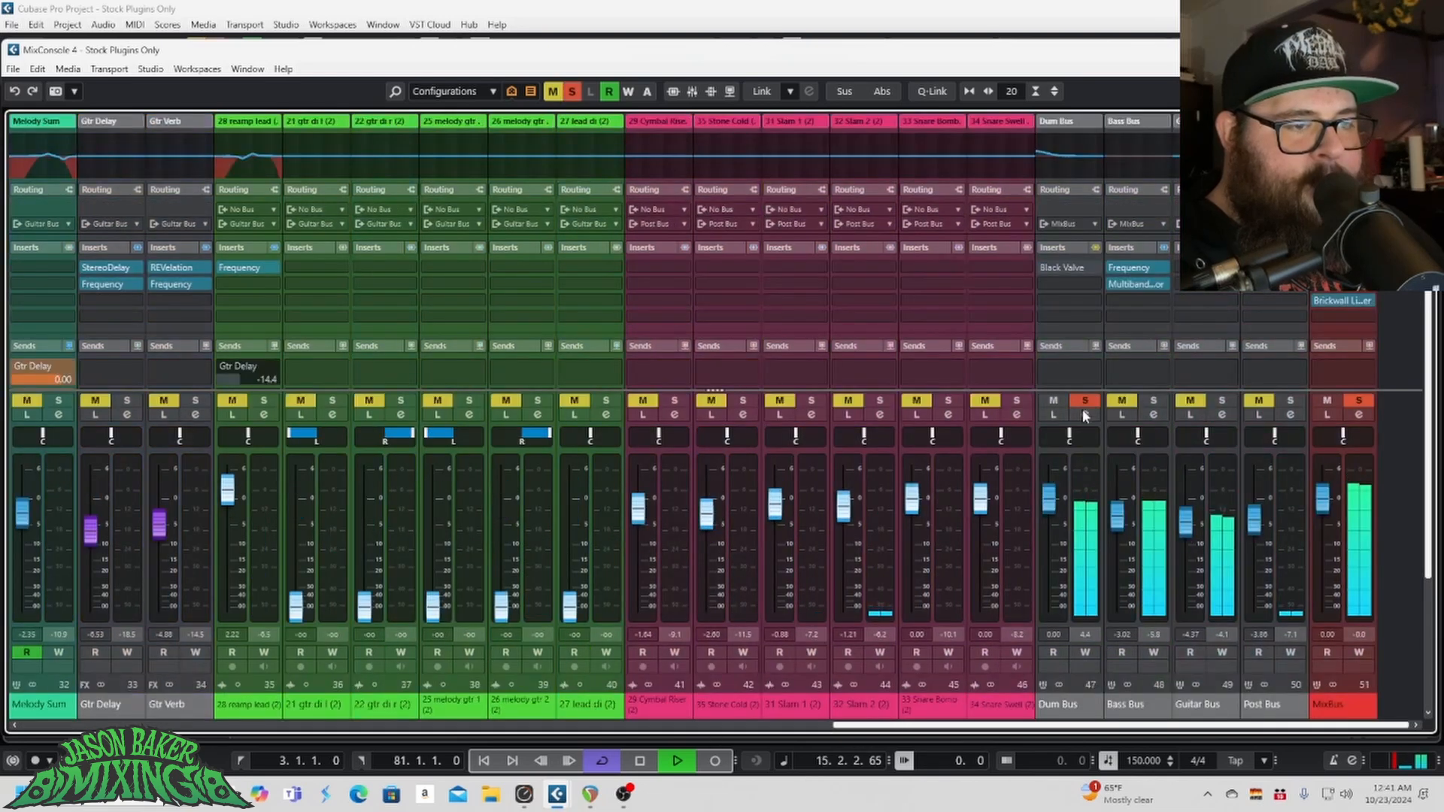
{"action": "left_click", "coordinate": [257, 726]}
{"action": "mouse_move", "coordinate": [258, 748]}
{"action": "left_mouse_down"}
{"action": "mouse_move", "coordinate": [163, 746]}
{"action": "mouse_move", "coordinate": [250, 749]}
{"action": "left_mouse_up"}
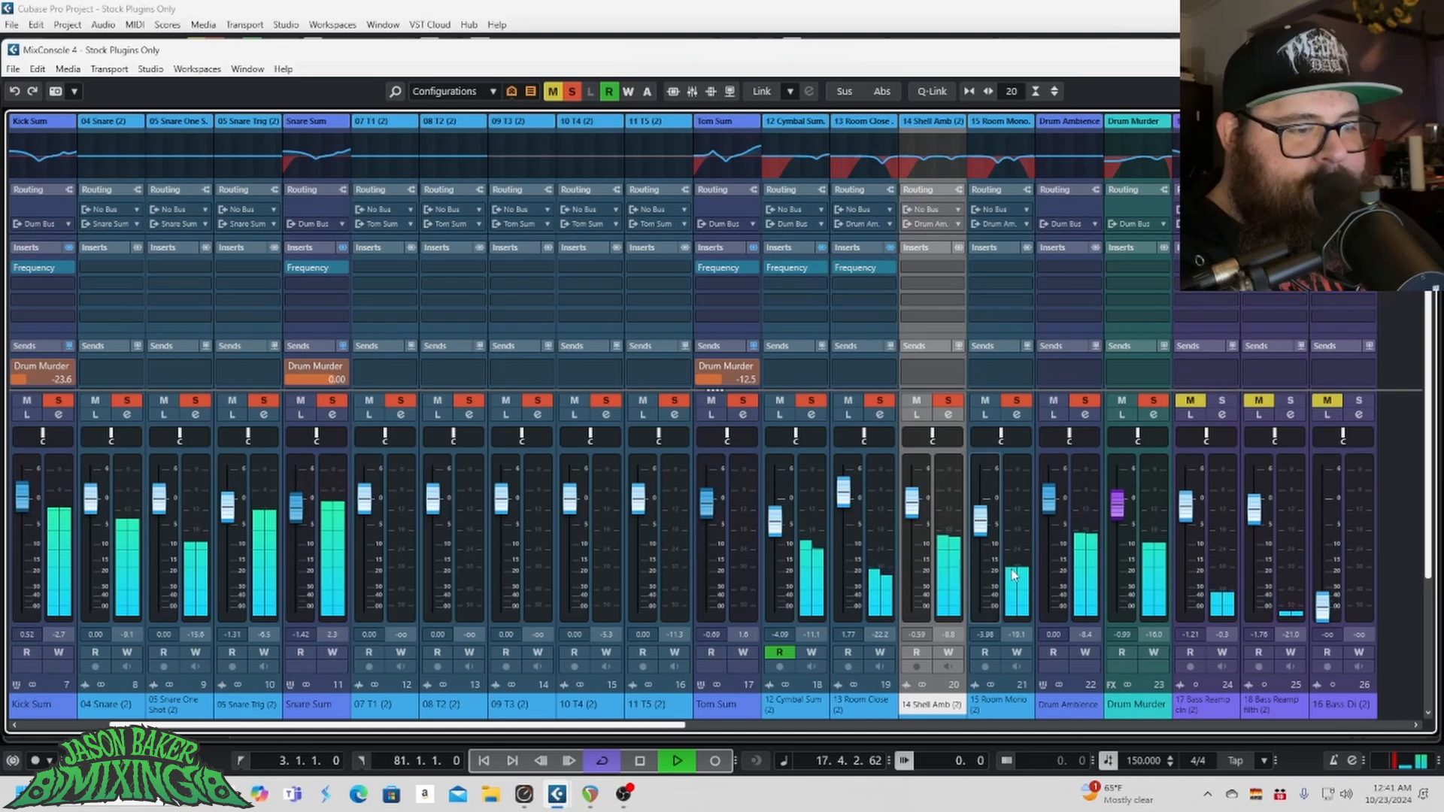
Step: Compare the drum mix with and without the 14 Shell Amb (2) and 13 Room Close (2) channels, and stop playback
{"action": "left_click", "coordinate": [947, 402]}
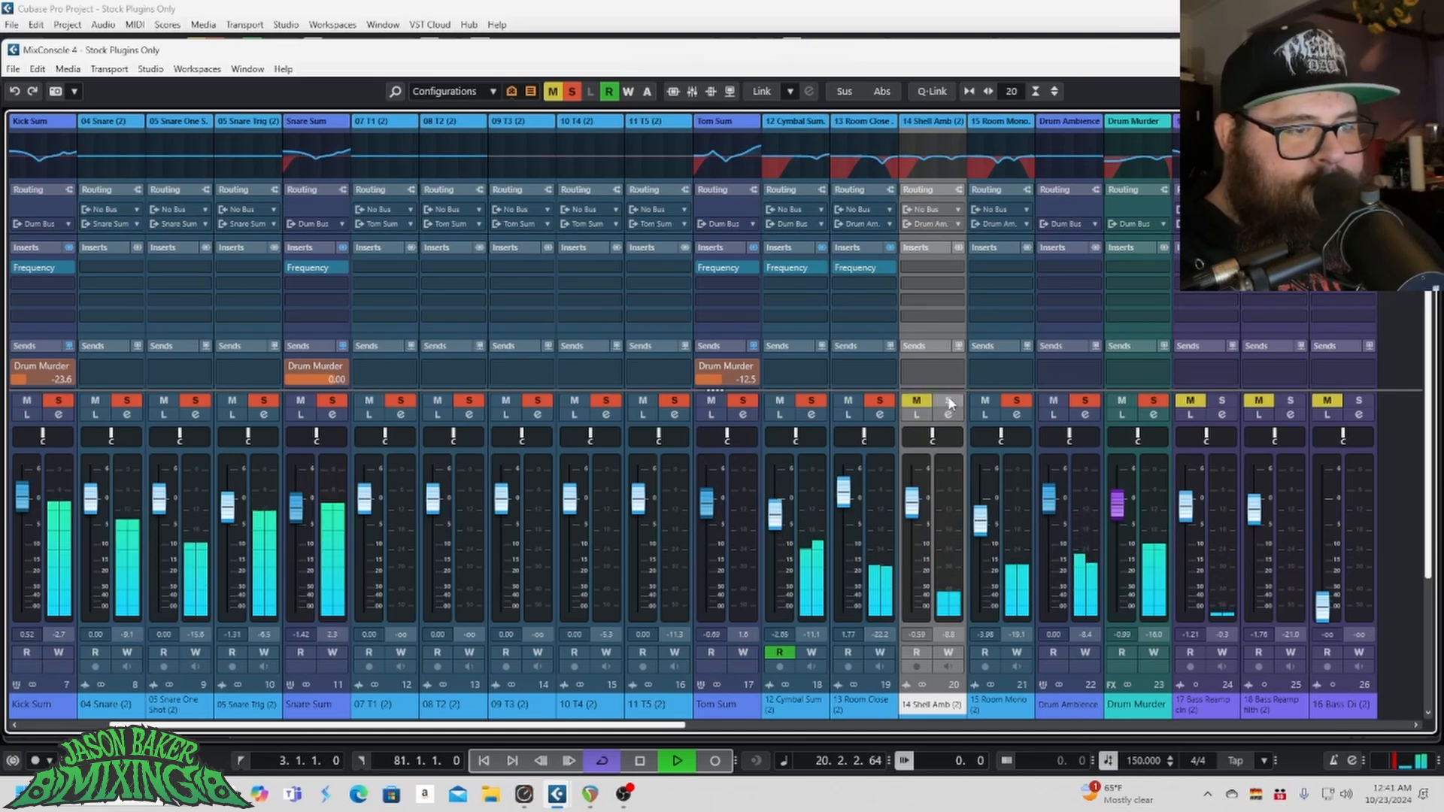
{"action": "left_click", "coordinate": [881, 401]}
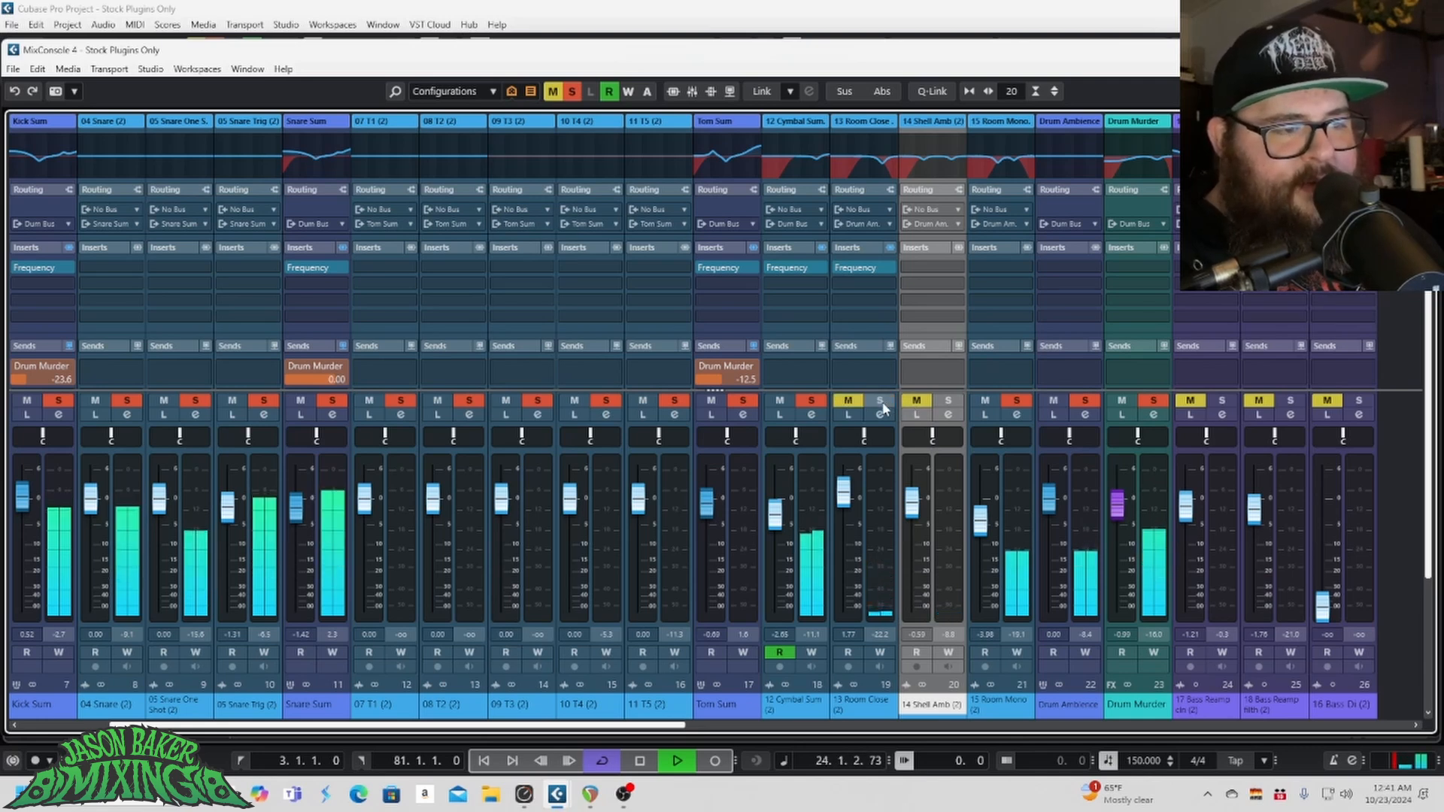
{"action": "left_click", "coordinate": [881, 403]}
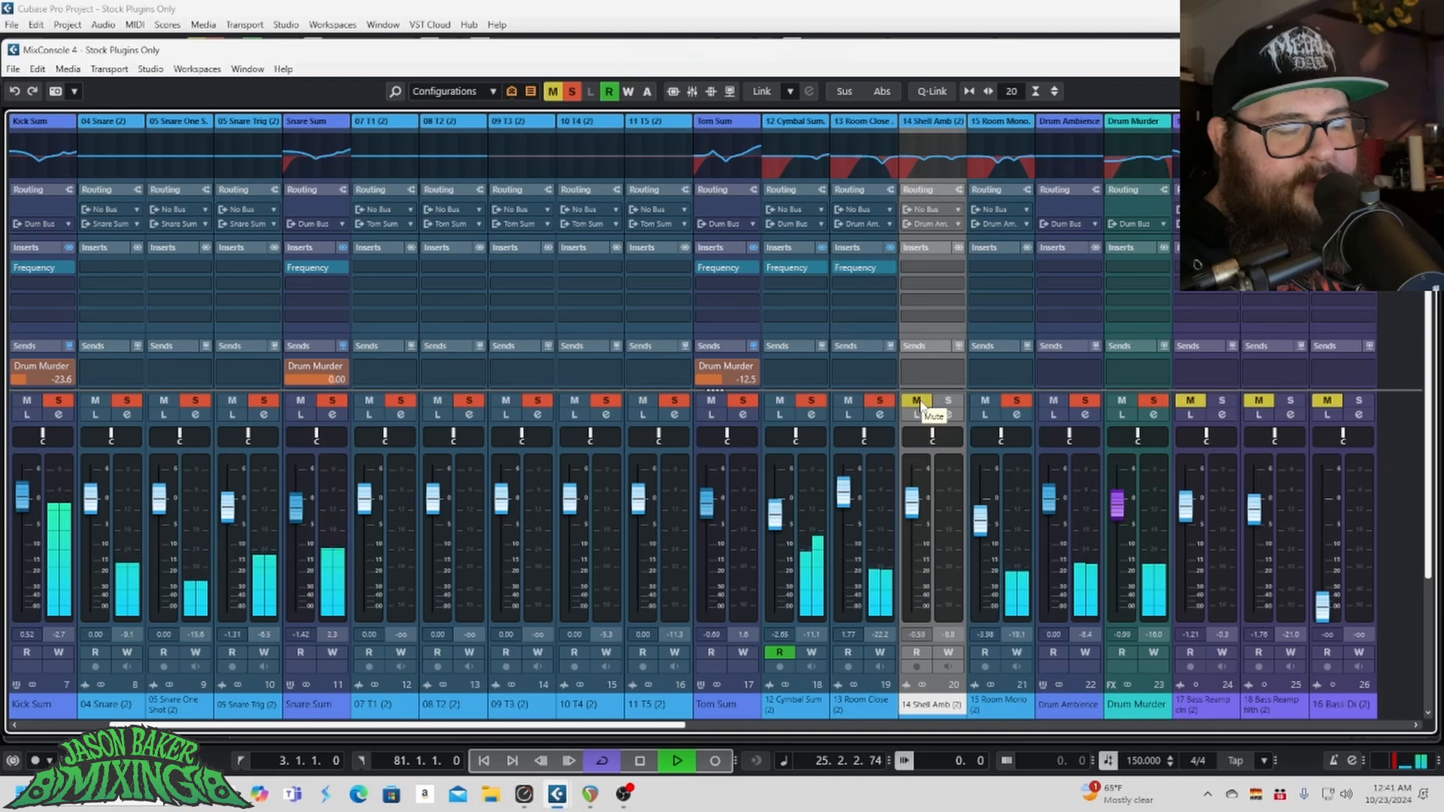
{"action": "left_click", "coordinate": [919, 403]}
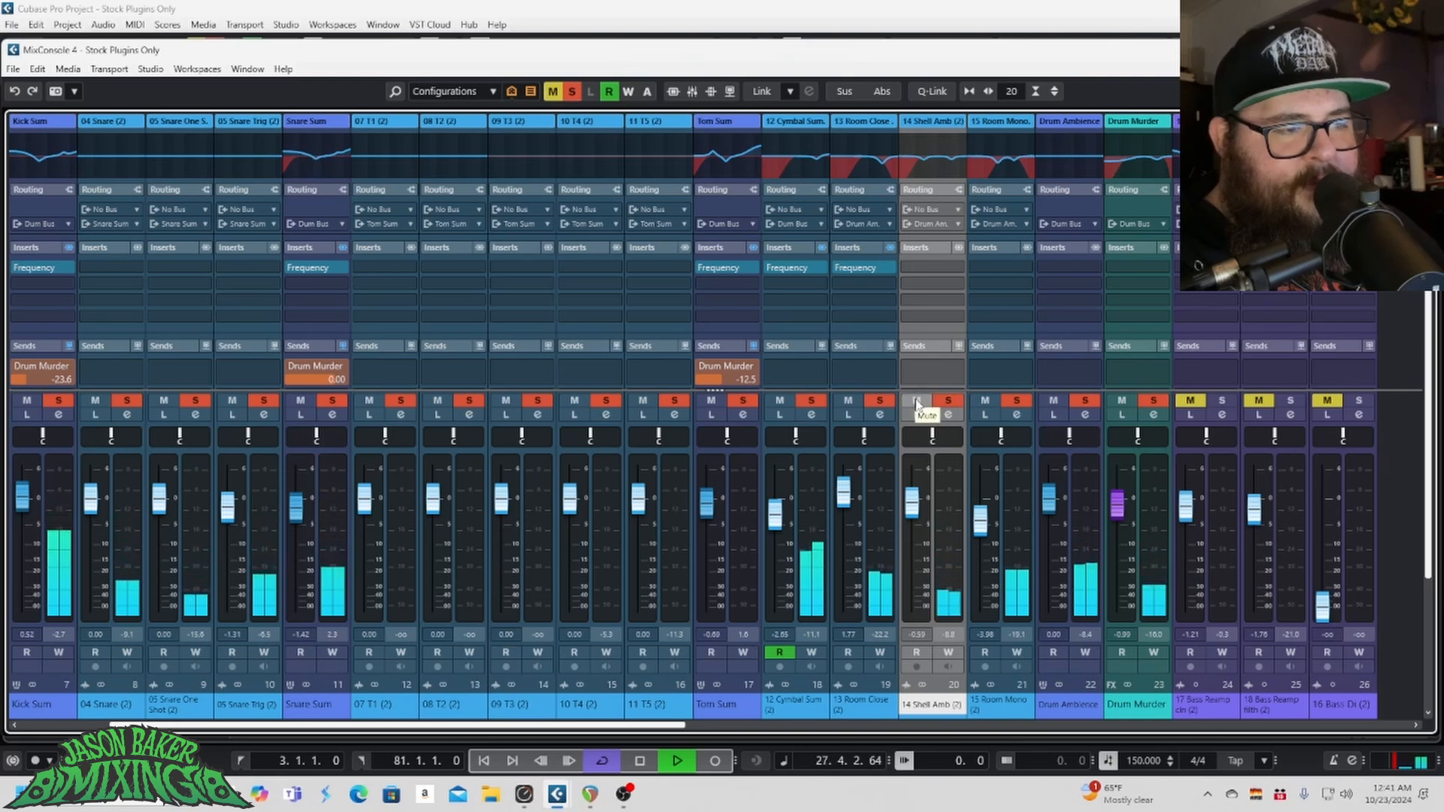
{"action": "left_click", "coordinate": [917, 402]}
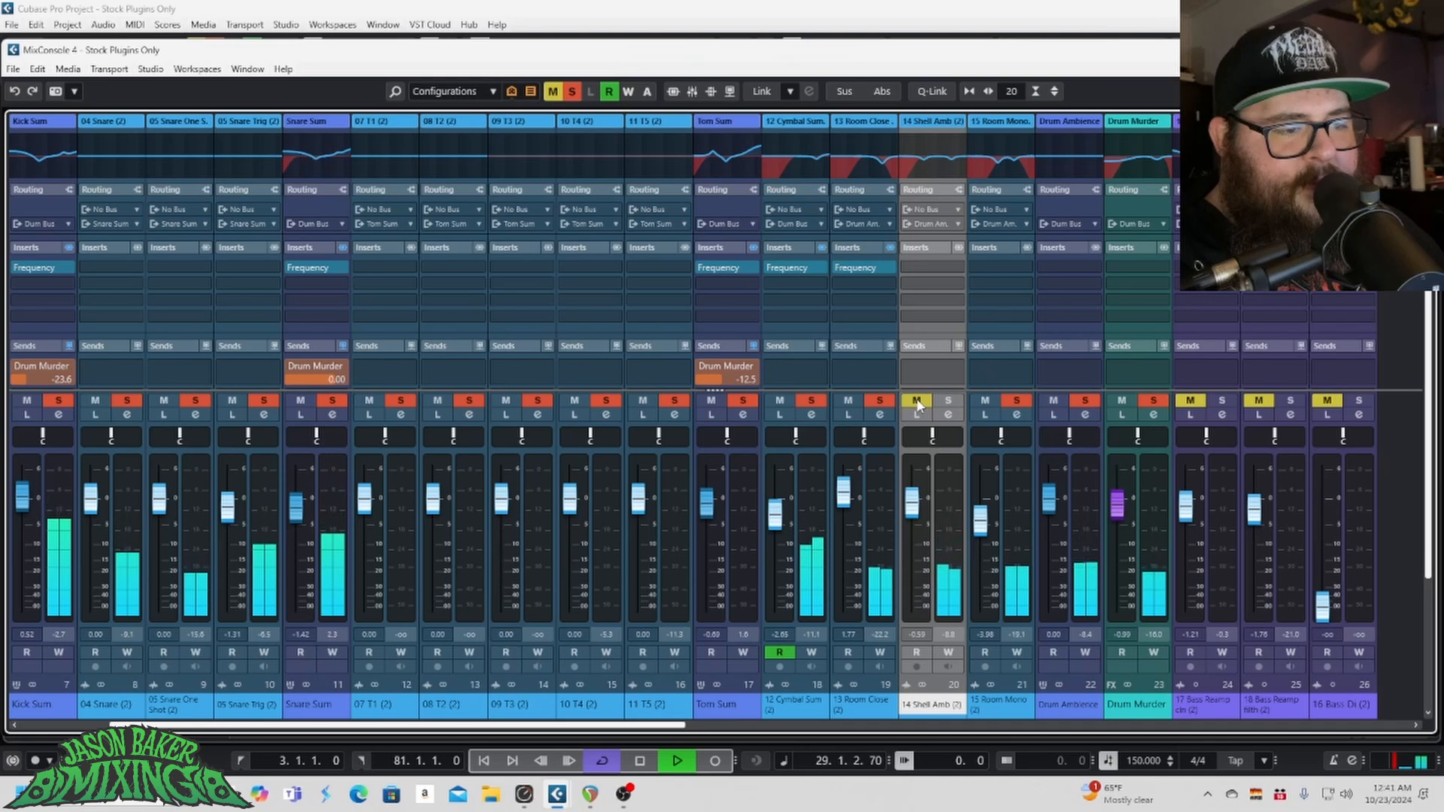
{"action": "left_click", "coordinate": [917, 403]}
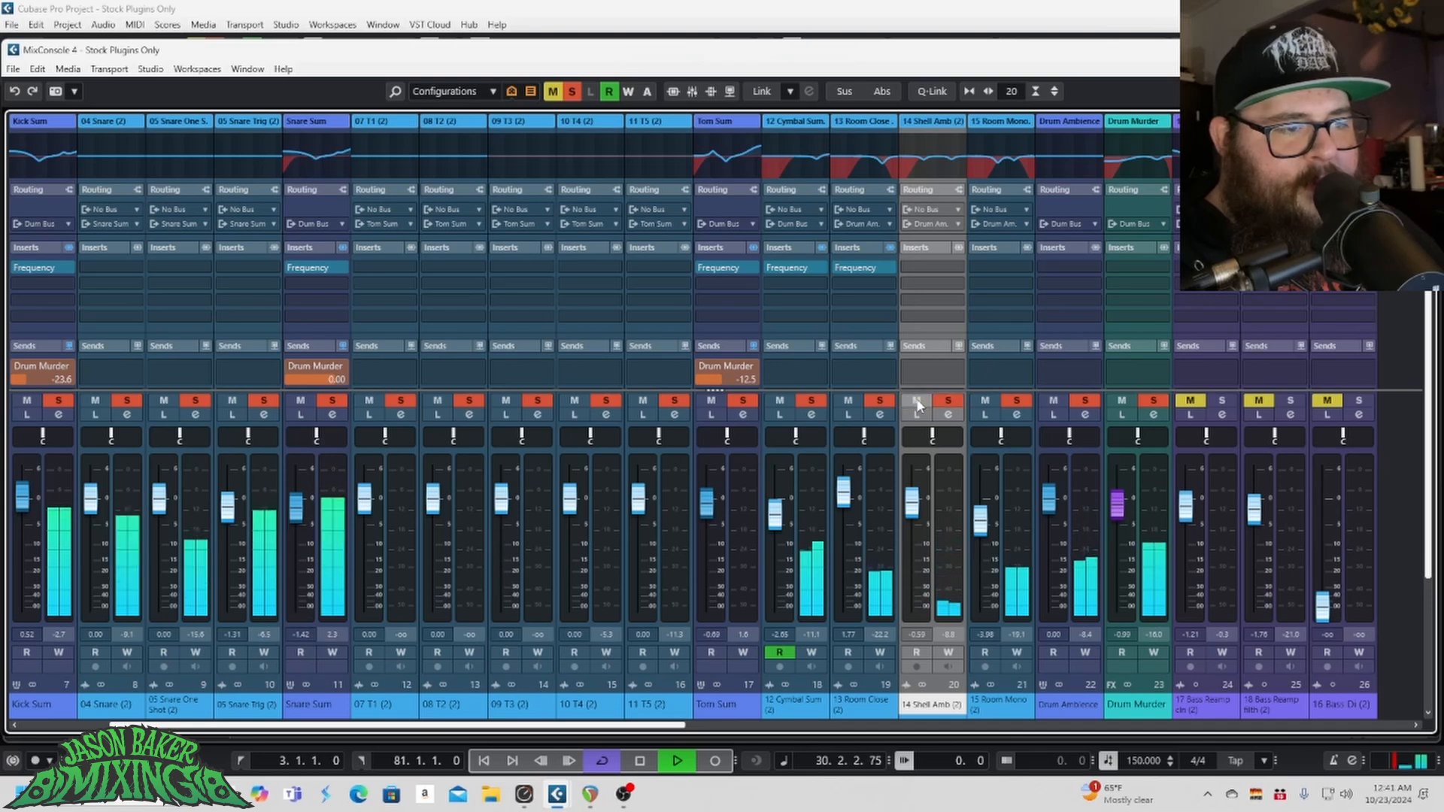
{"action": "key", "text": "space"}
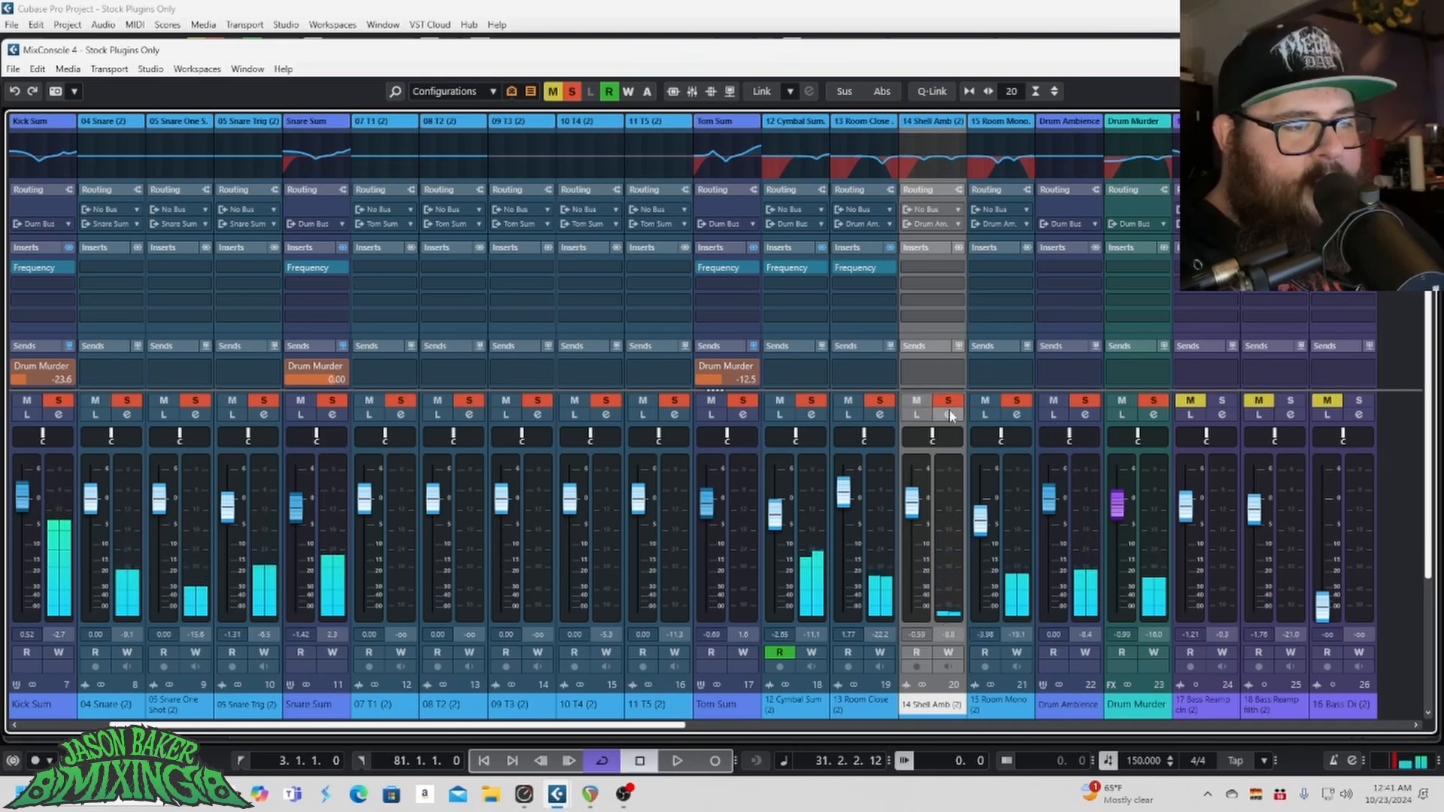
Step: Open the 14 Shell Amb (2) channel settings and examine its equalizer curve and channel strip modules during playback
{"action": "left_click", "coordinate": [949, 415]}
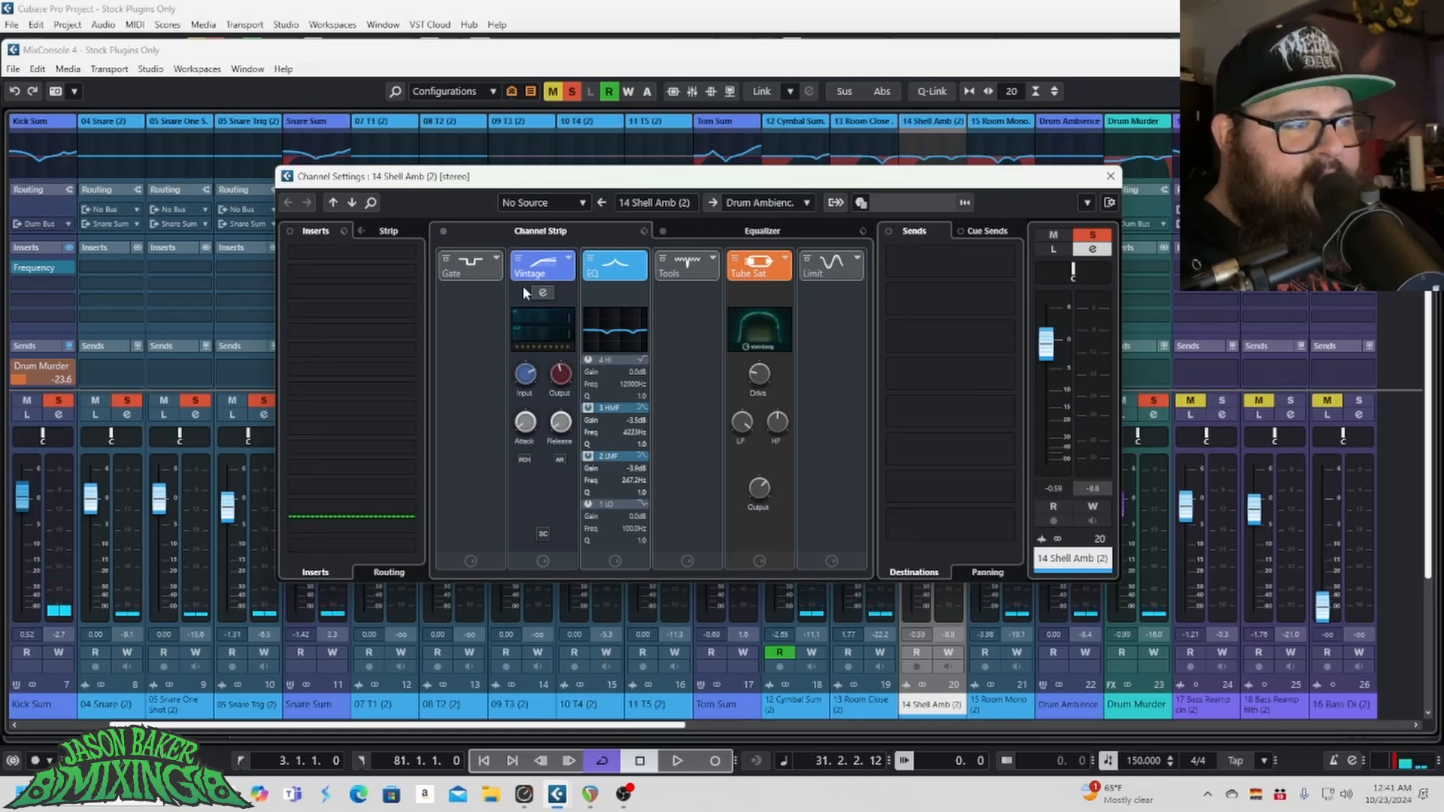
{"action": "key", "text": "space"}
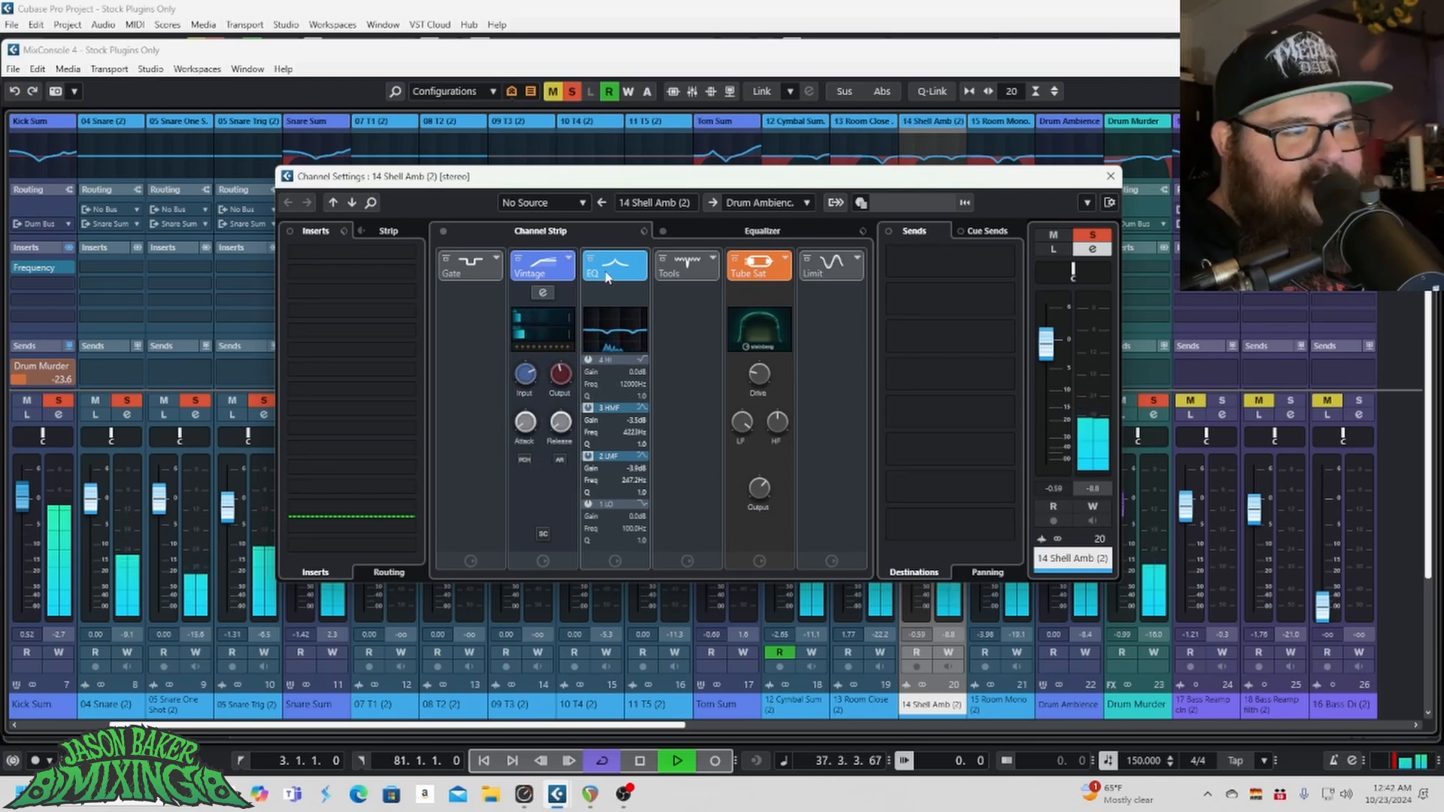
{"action": "left_click", "coordinate": [711, 230]}
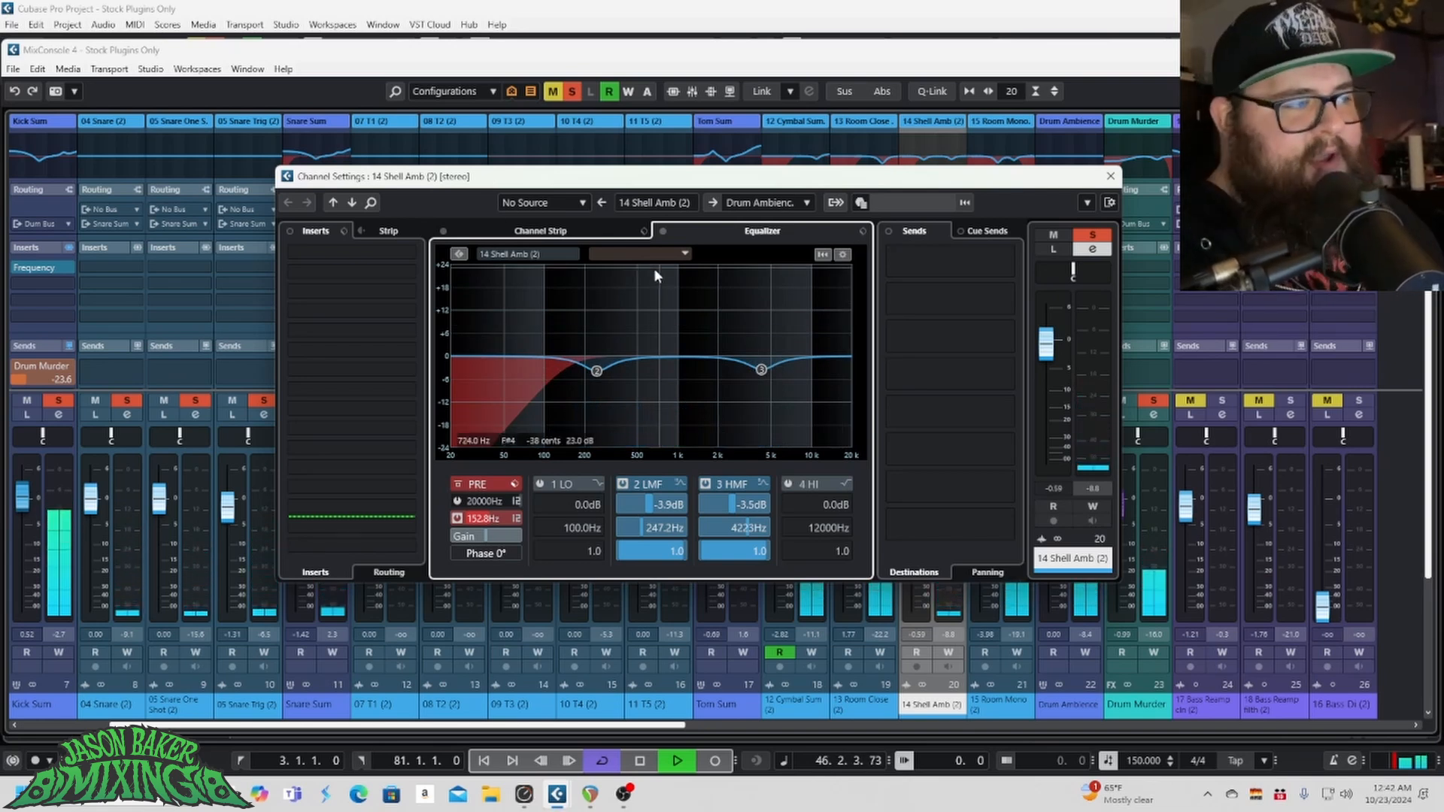
{"action": "left_click", "coordinate": [574, 232]}
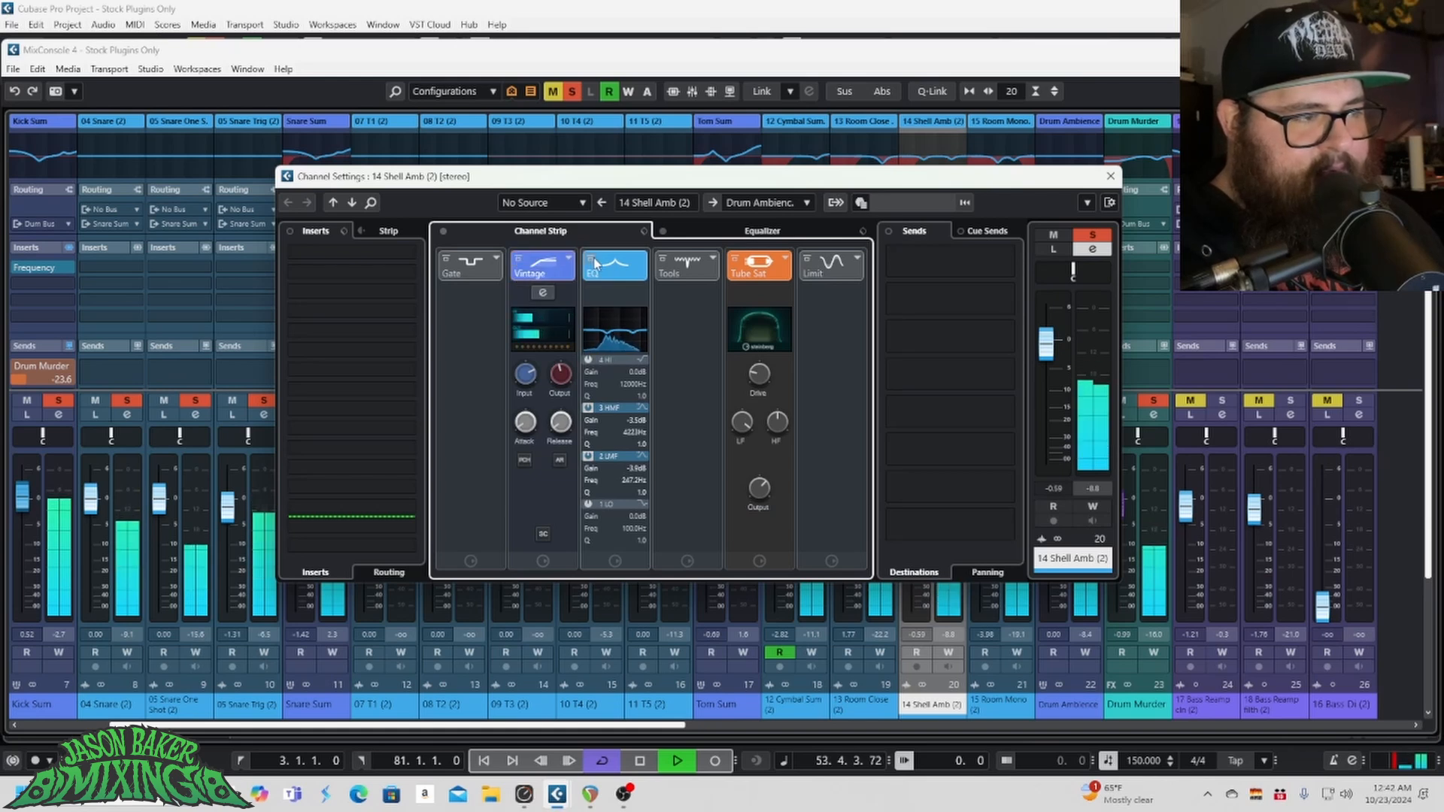
{"action": "key", "text": "space"}
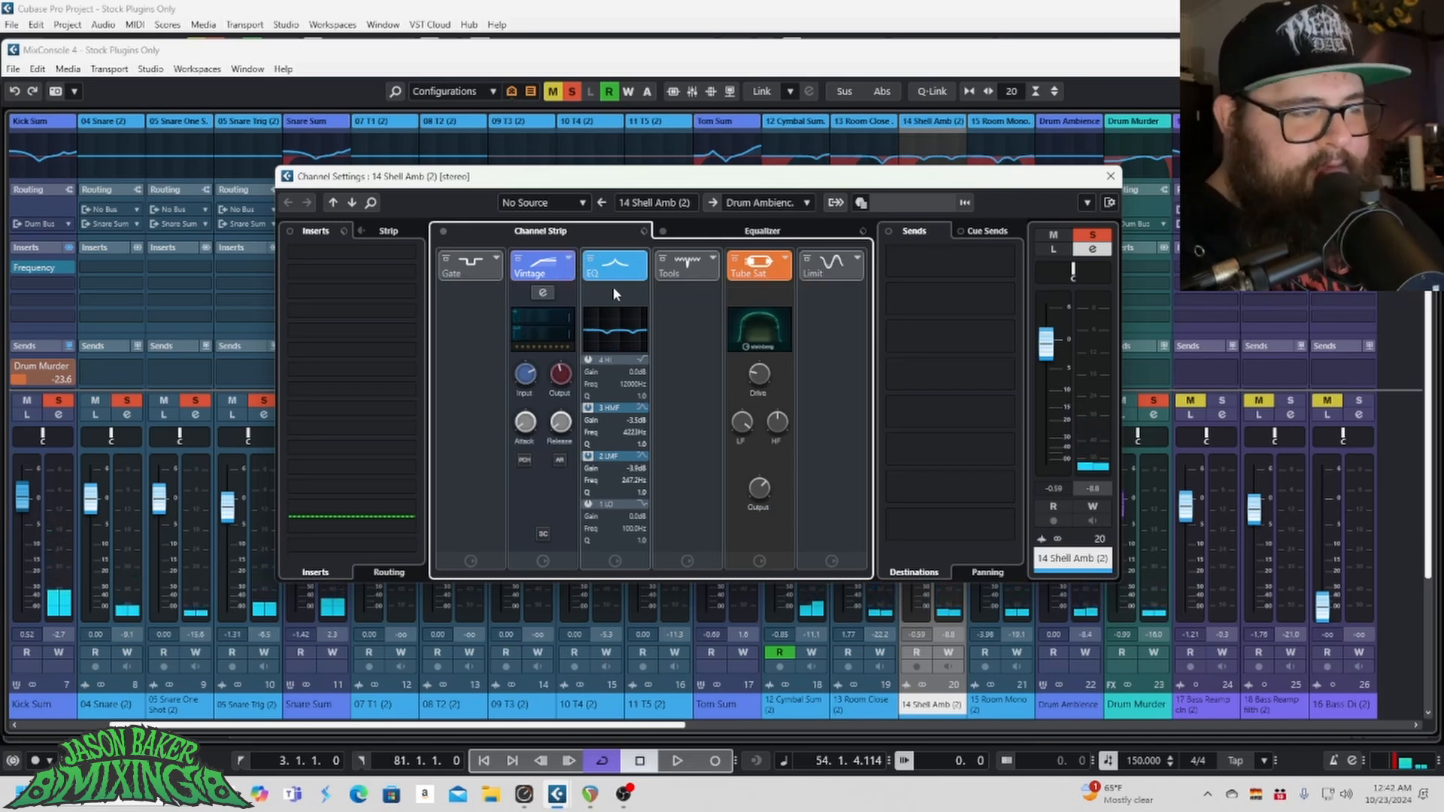
Step: Compare the Shell Amb channel's EQ and Vintage compressor bypassed and active during playback
{"action": "left_click_drag", "start_coordinate": [647, 181], "coordinate": [378, 214]}
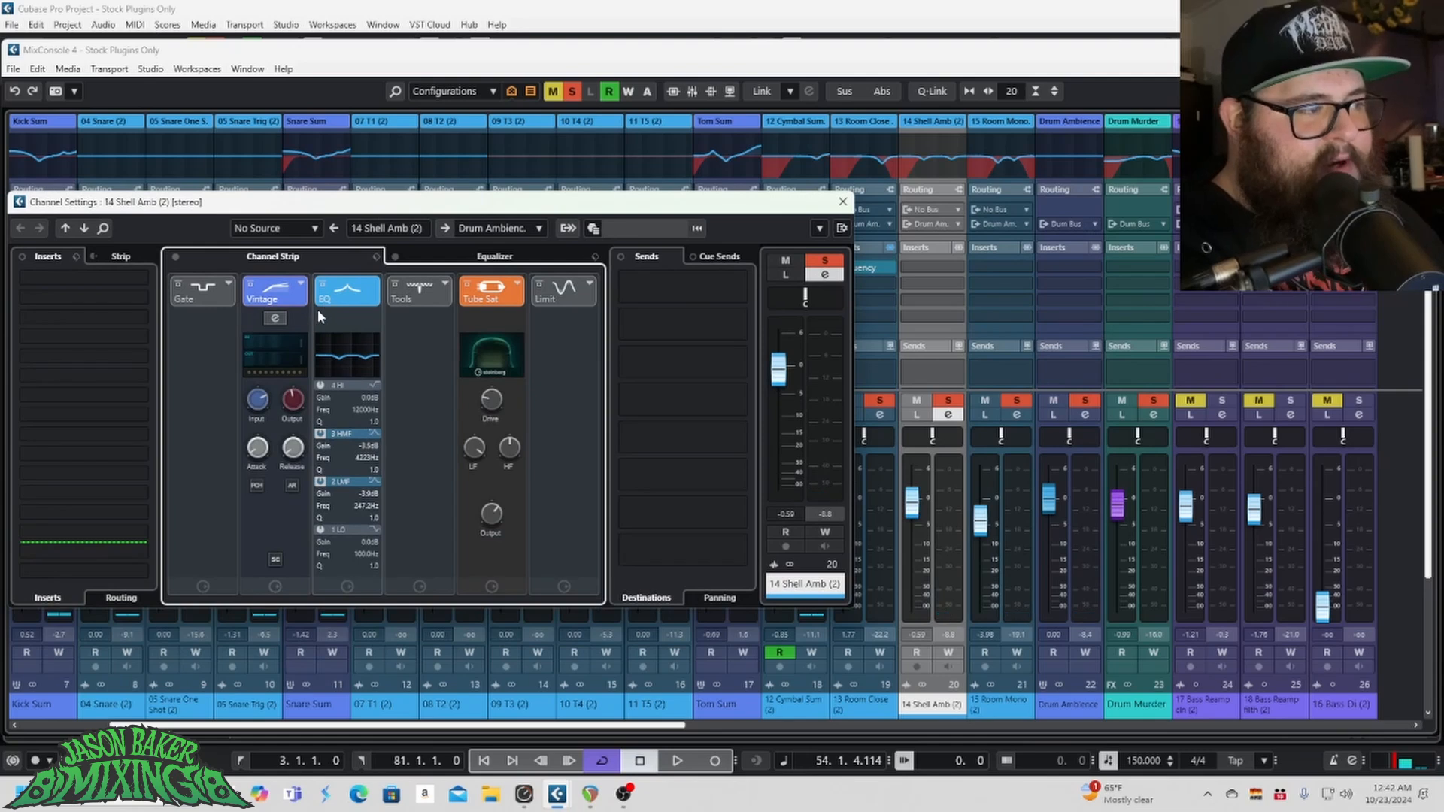
{"action": "key", "text": "space"}
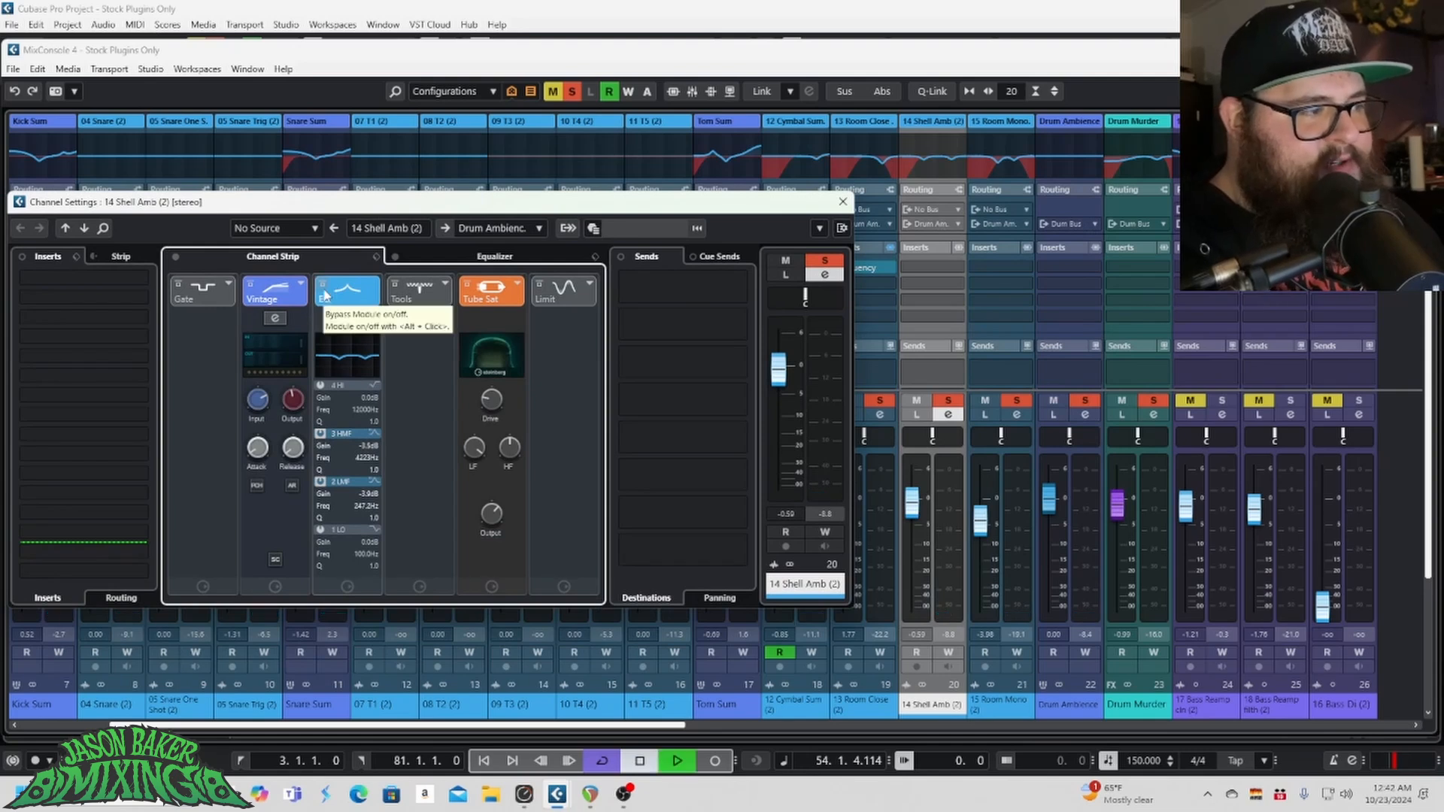
{"action": "left_click", "coordinate": [325, 287]}
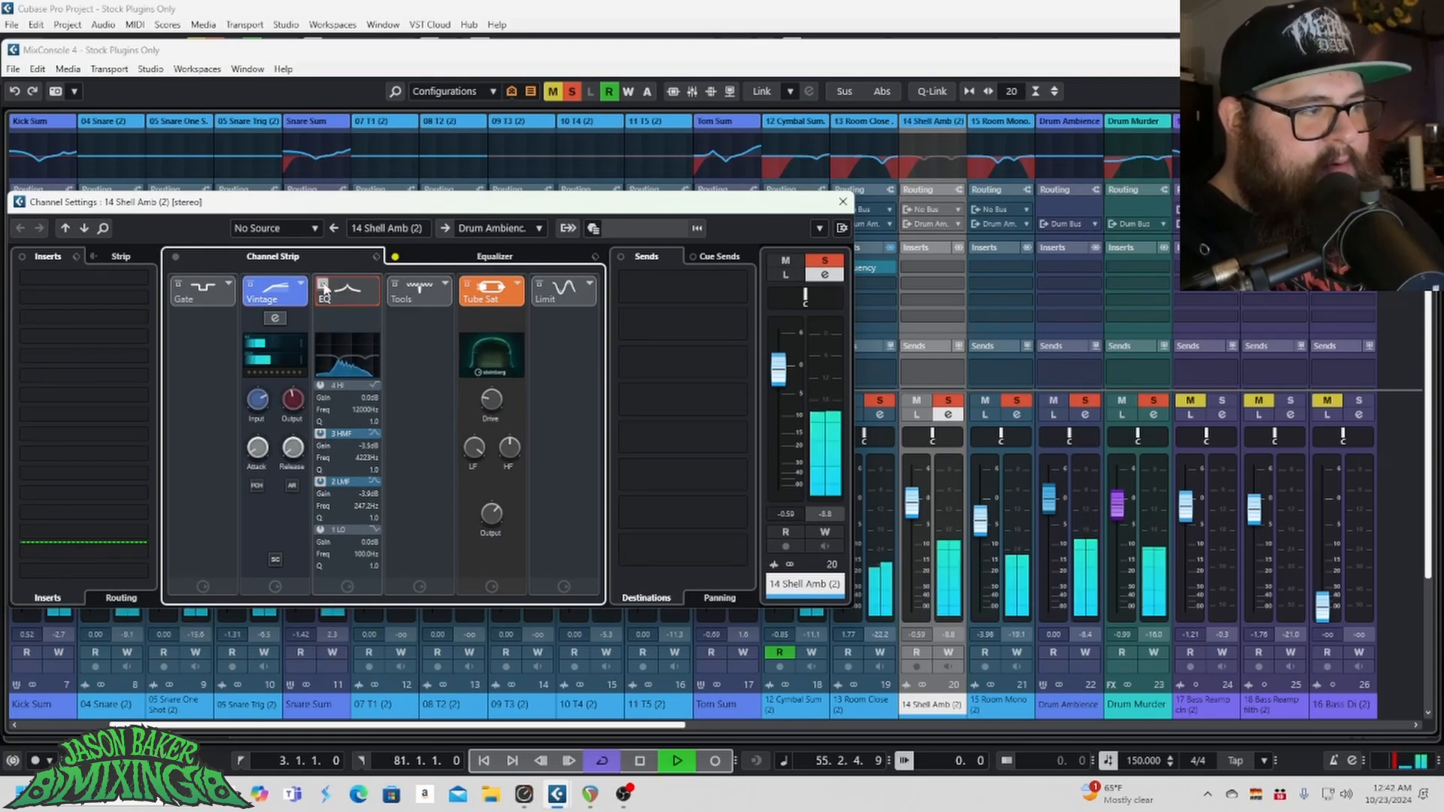
{"action": "left_click", "coordinate": [252, 286]}
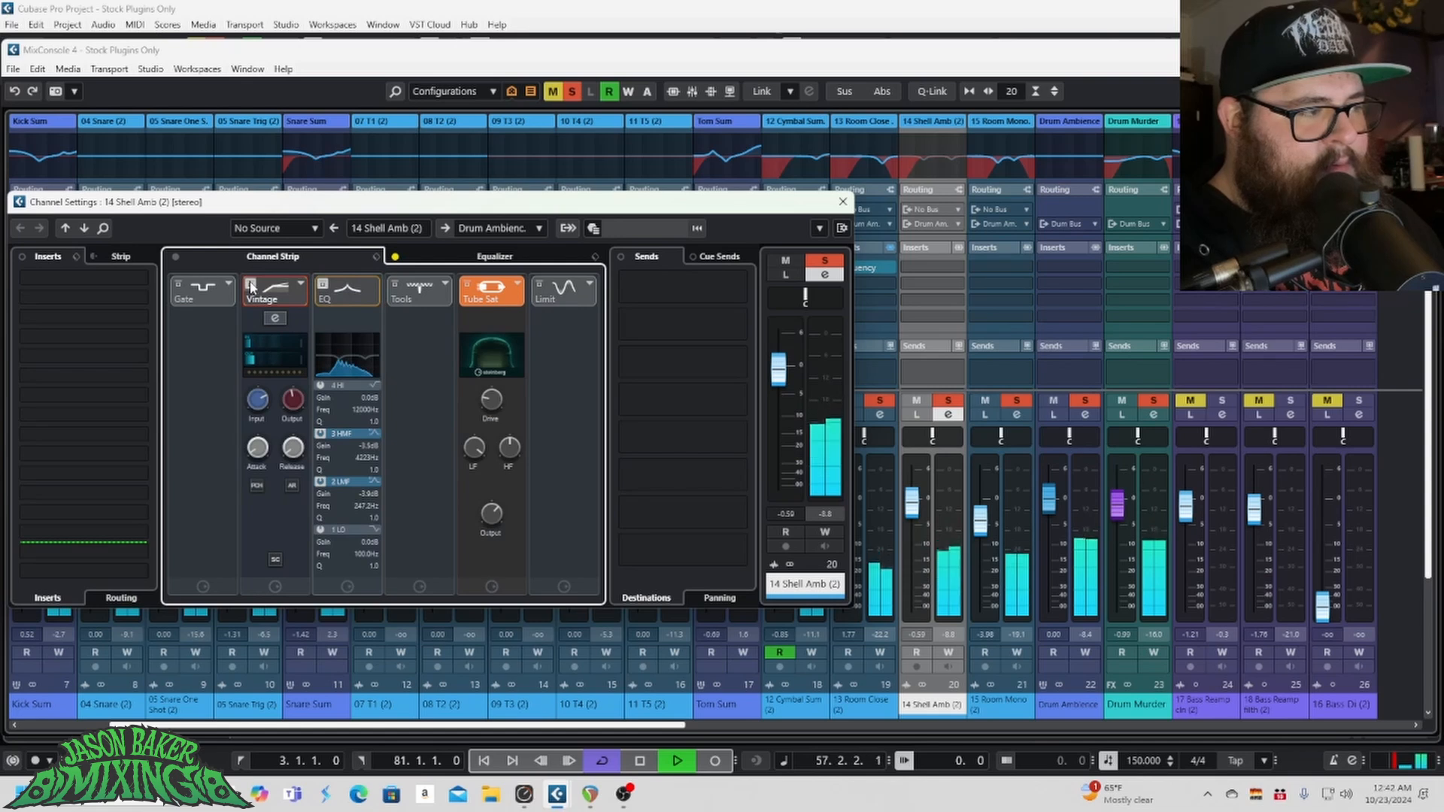
{"action": "left_click", "coordinate": [251, 286]}
{"action": "left_click", "coordinate": [322, 286]}
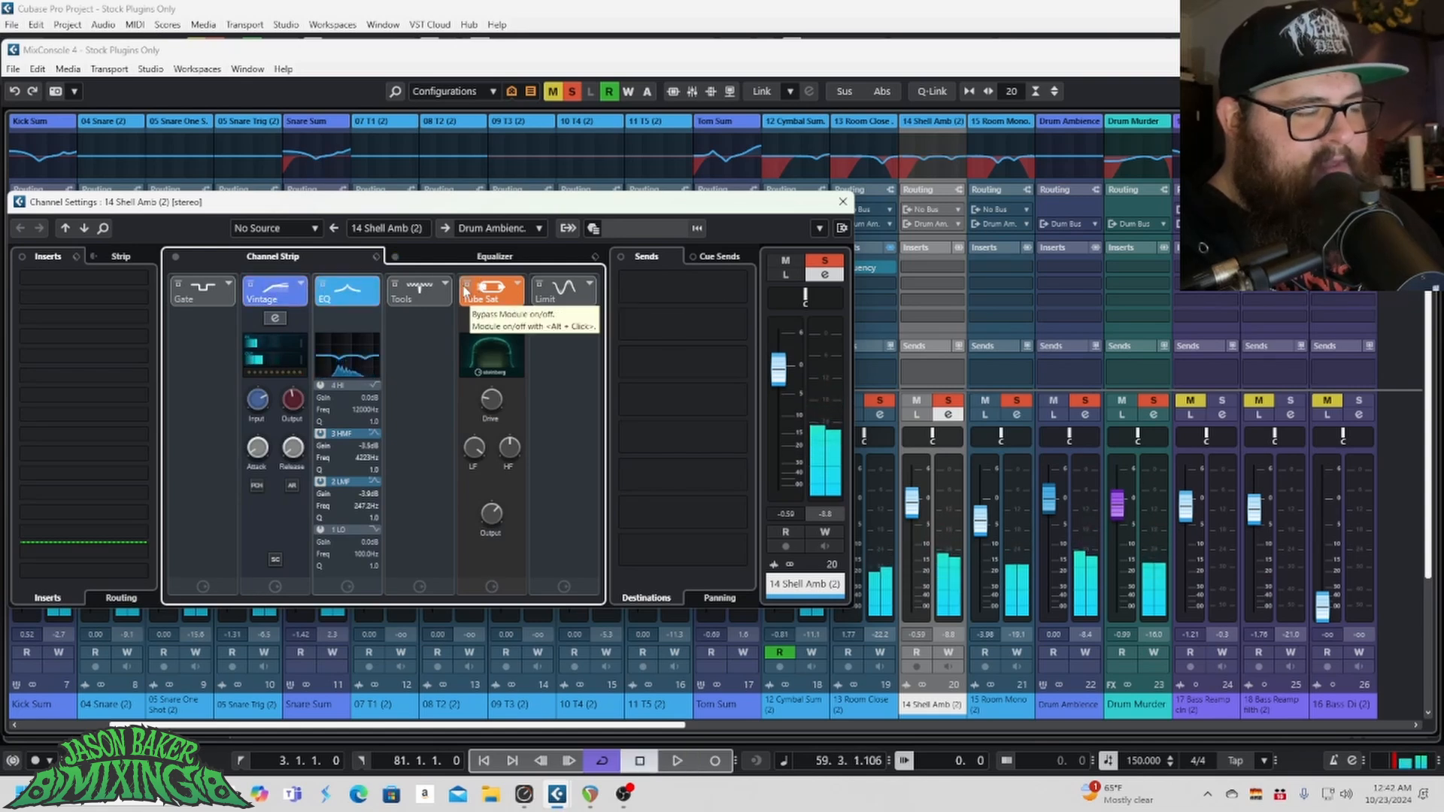
Step: Compare the Shell Amb channel's Tube Sat module bypassed and active during playback, and close the channel settings
{"action": "left_click", "coordinate": [466, 285]}
{"action": "left_click", "coordinate": [466, 285]}
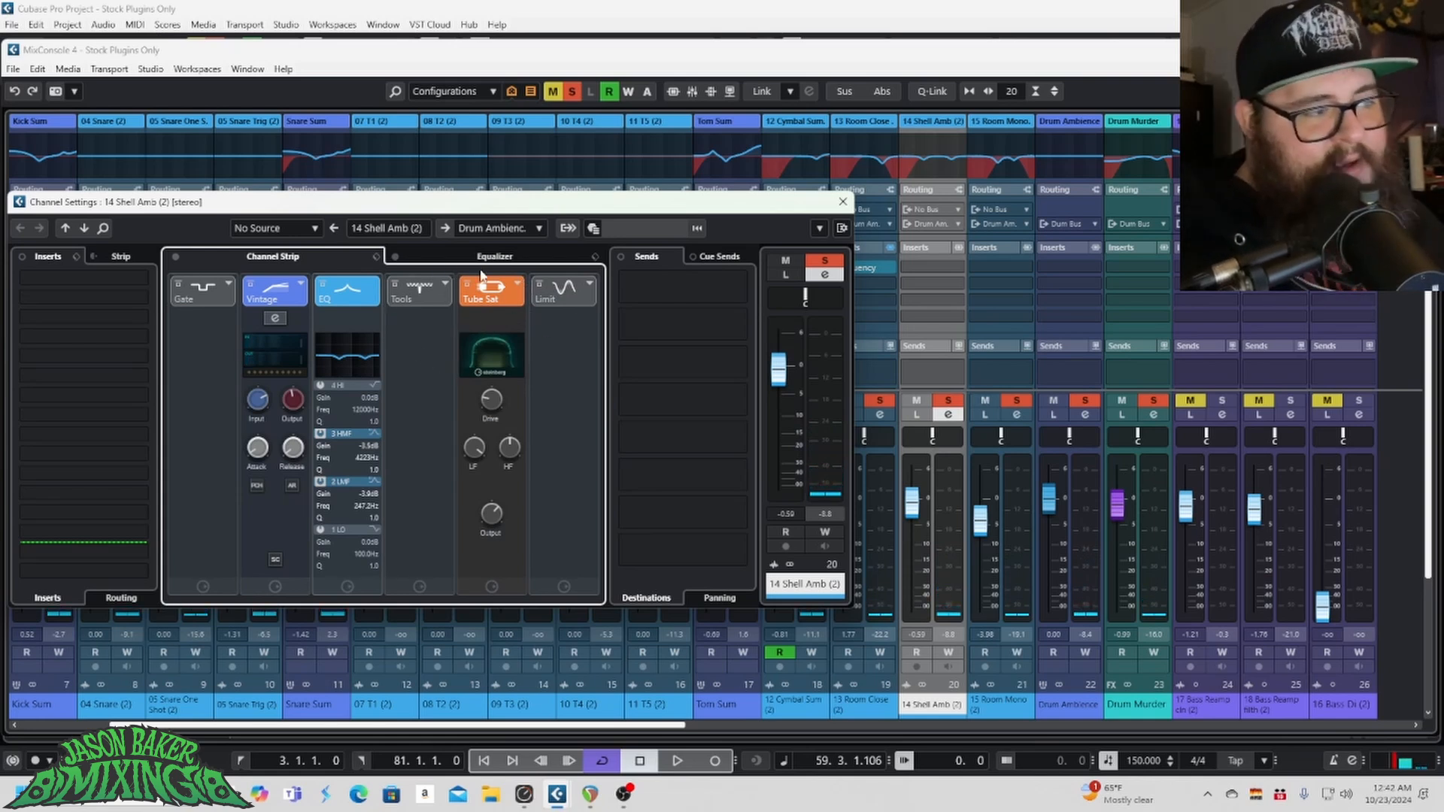
{"action": "key", "text": "space"}
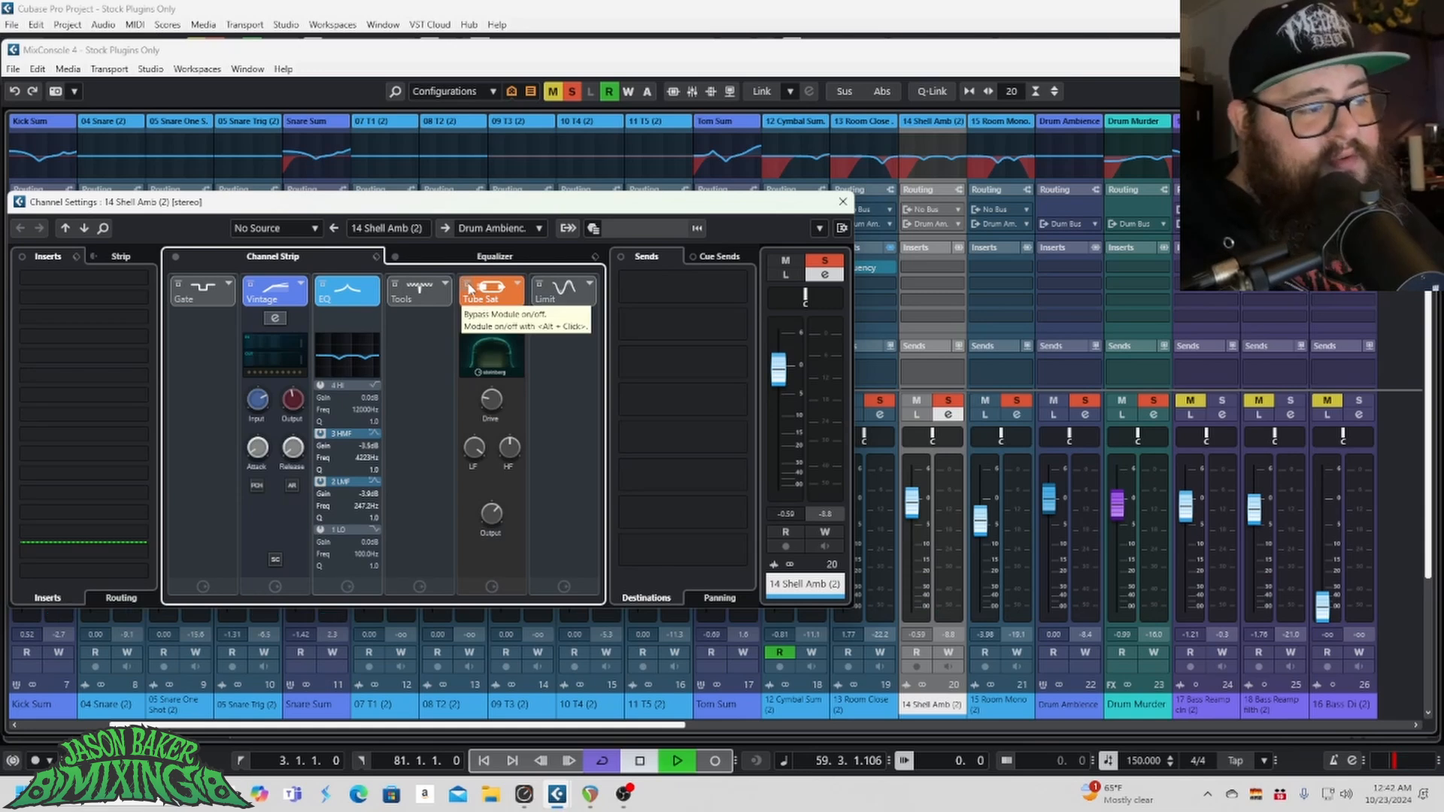
{"action": "left_click", "coordinate": [467, 286]}
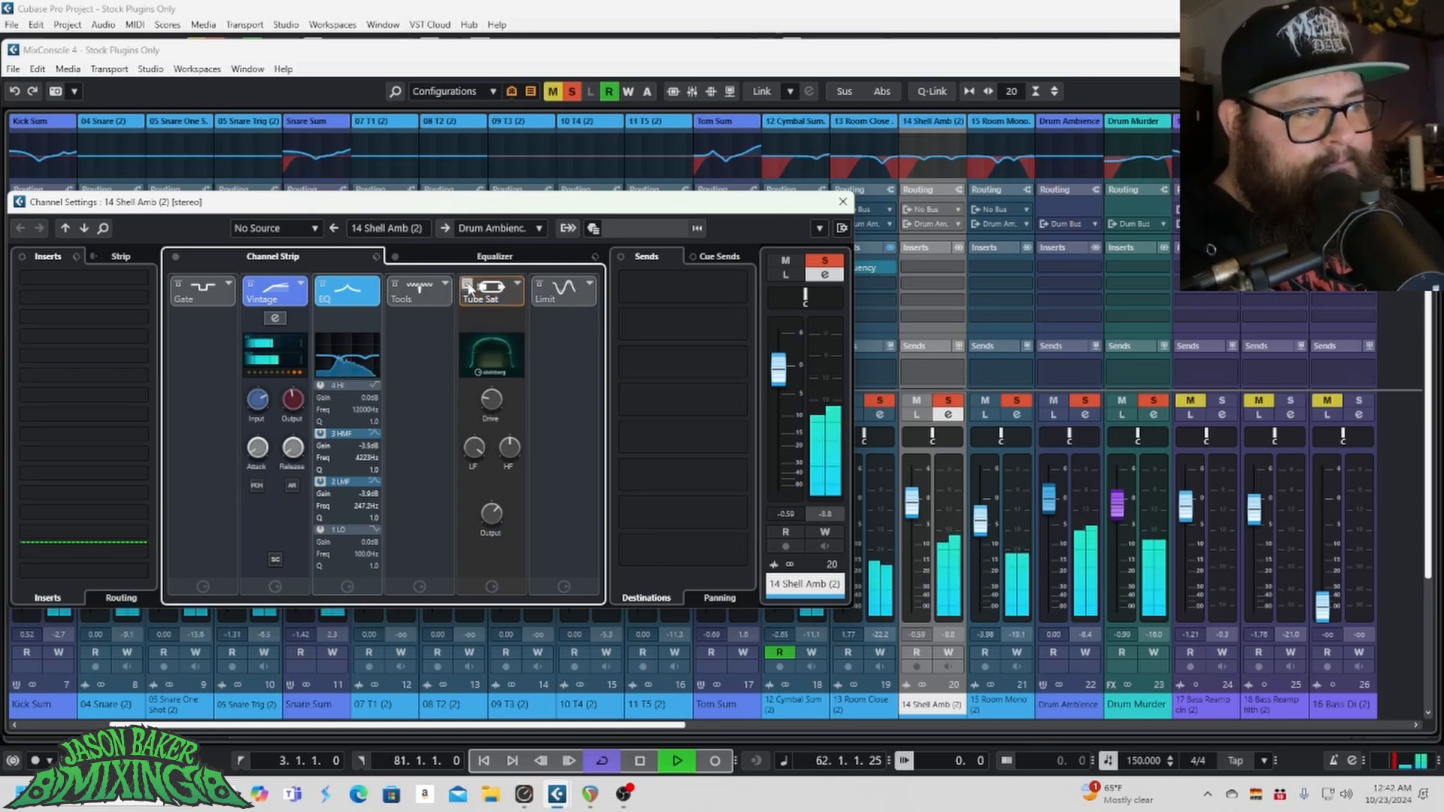
{"action": "left_click", "coordinate": [467, 286]}
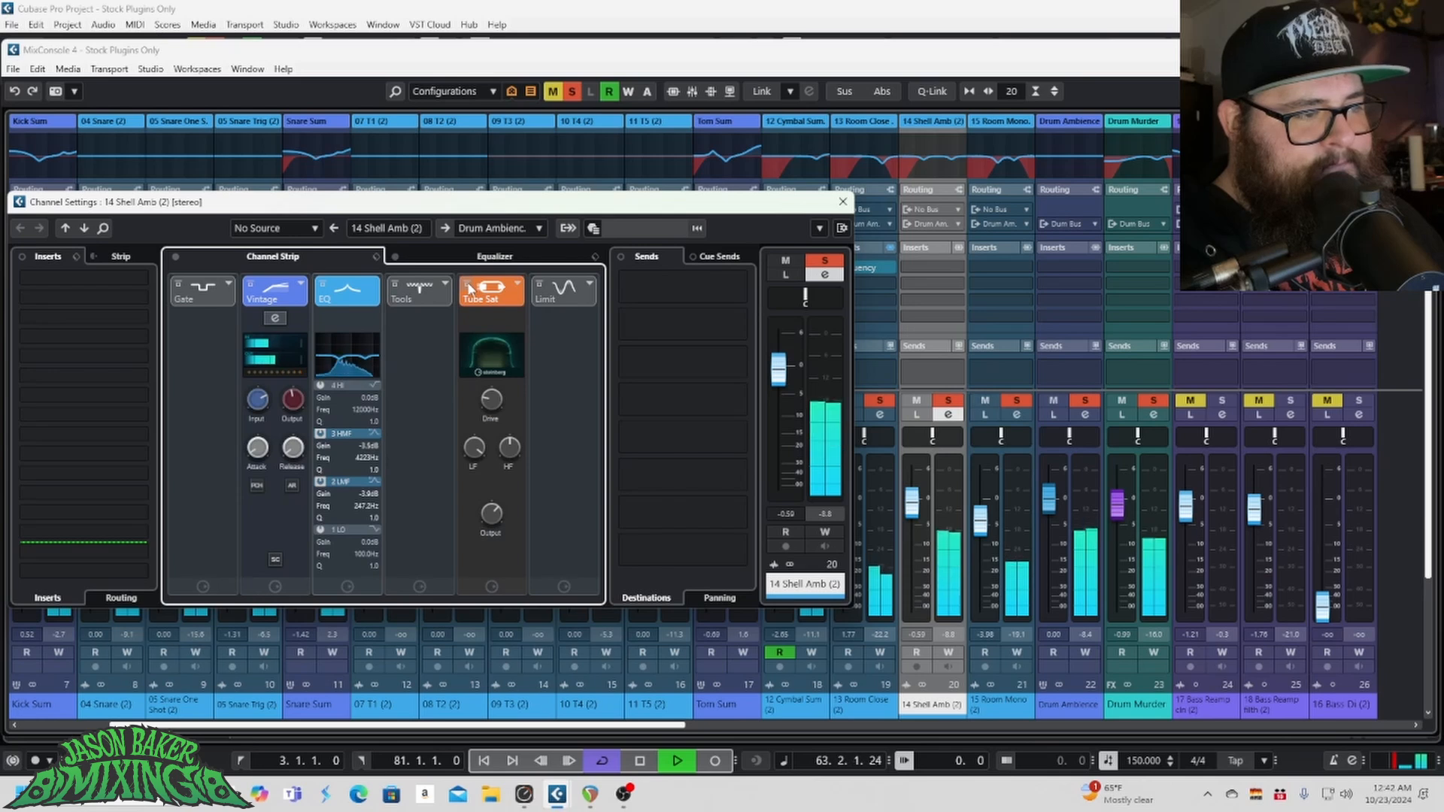
{"action": "key", "text": "space"}
{"action": "left_click", "coordinate": [842, 202]}
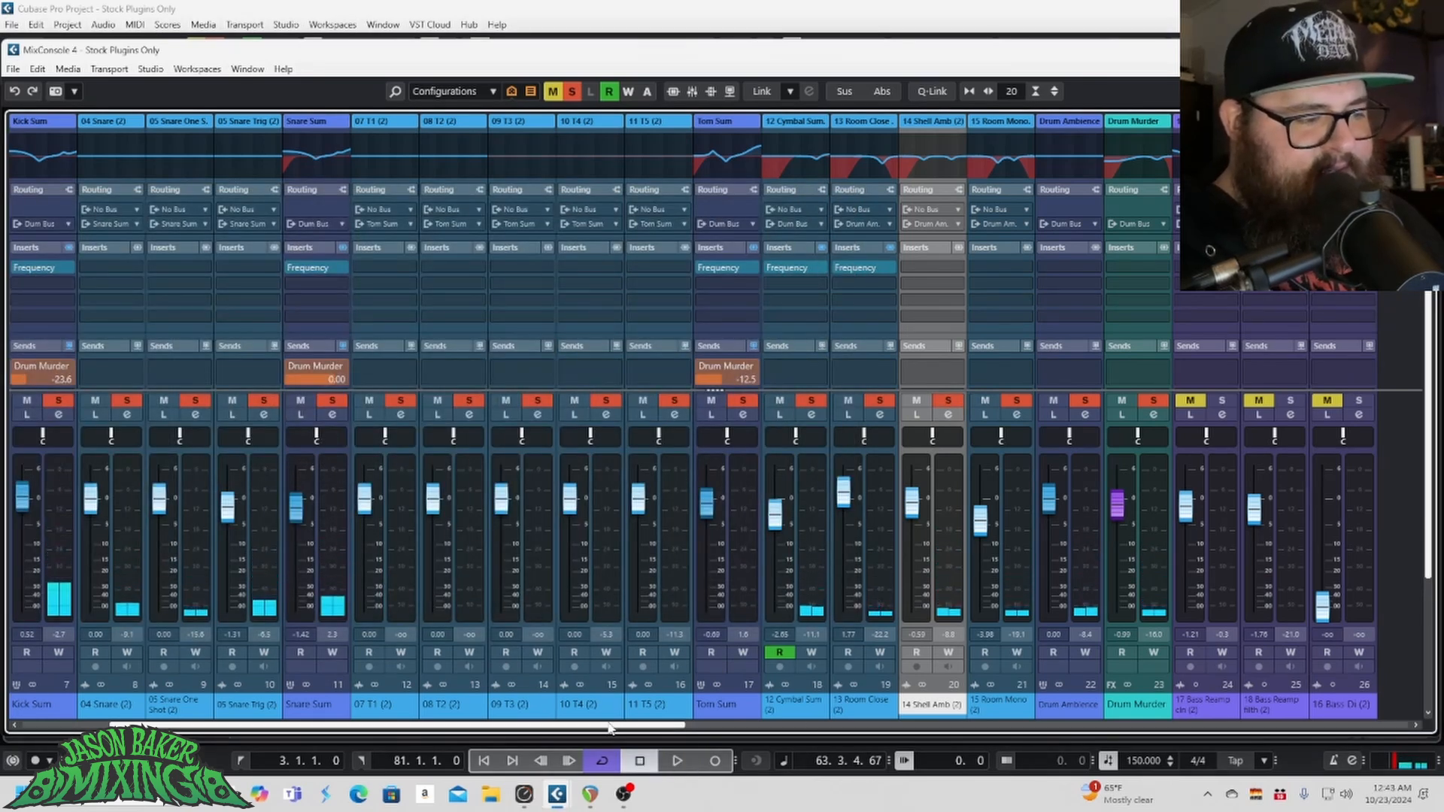
Step: Open the 15 Room Mono (2) channel settings, examine its EQ and Vintage compressor during playback, and close them
{"action": "left_click_drag", "start_coordinate": [609, 727], "coordinate": [667, 728]}
{"action": "left_click", "coordinate": [884, 534]}
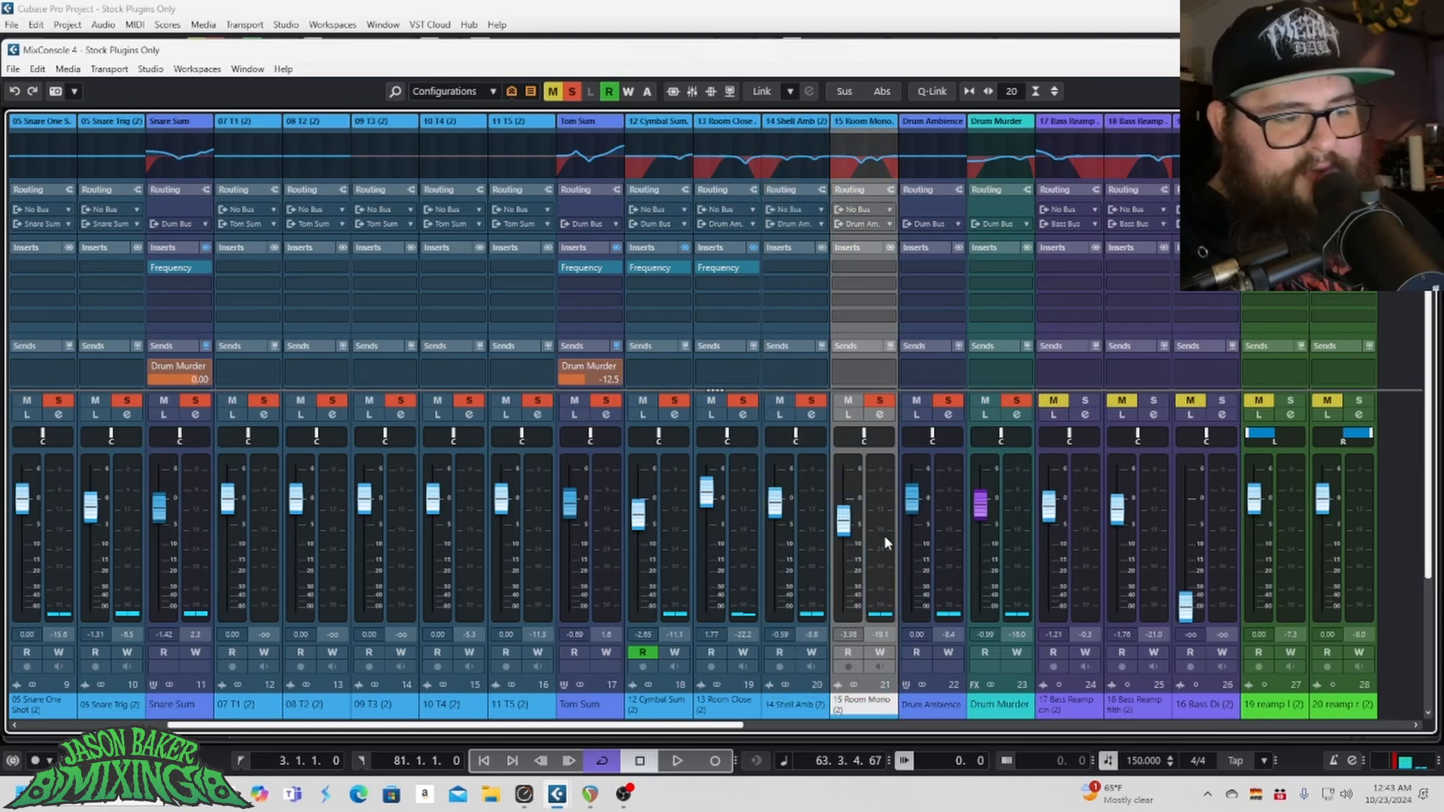
{"action": "left_click", "coordinate": [881, 416]}
{"action": "left_click_drag", "start_coordinate": [486, 203], "coordinate": [618, 185]}
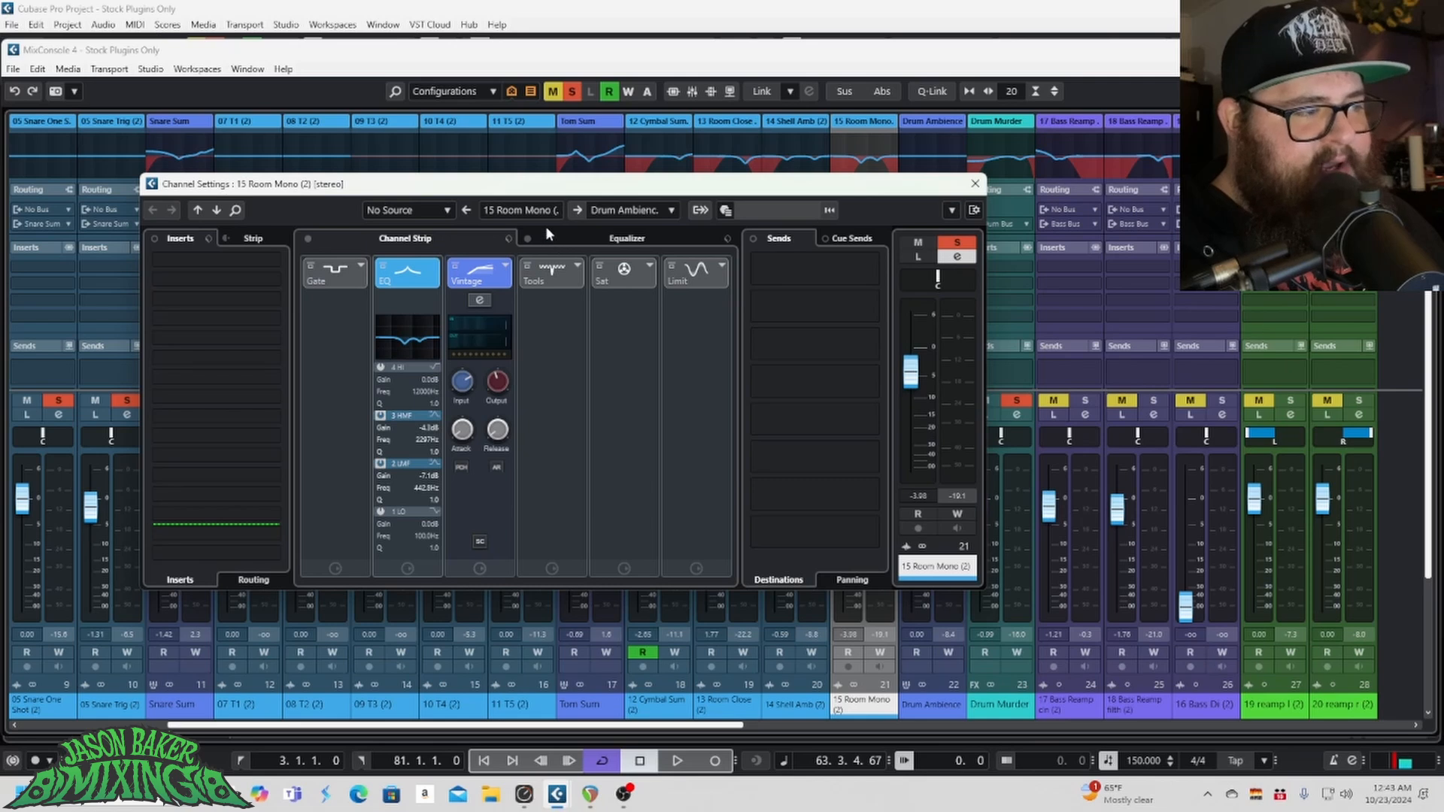
{"action": "key", "text": "space"}
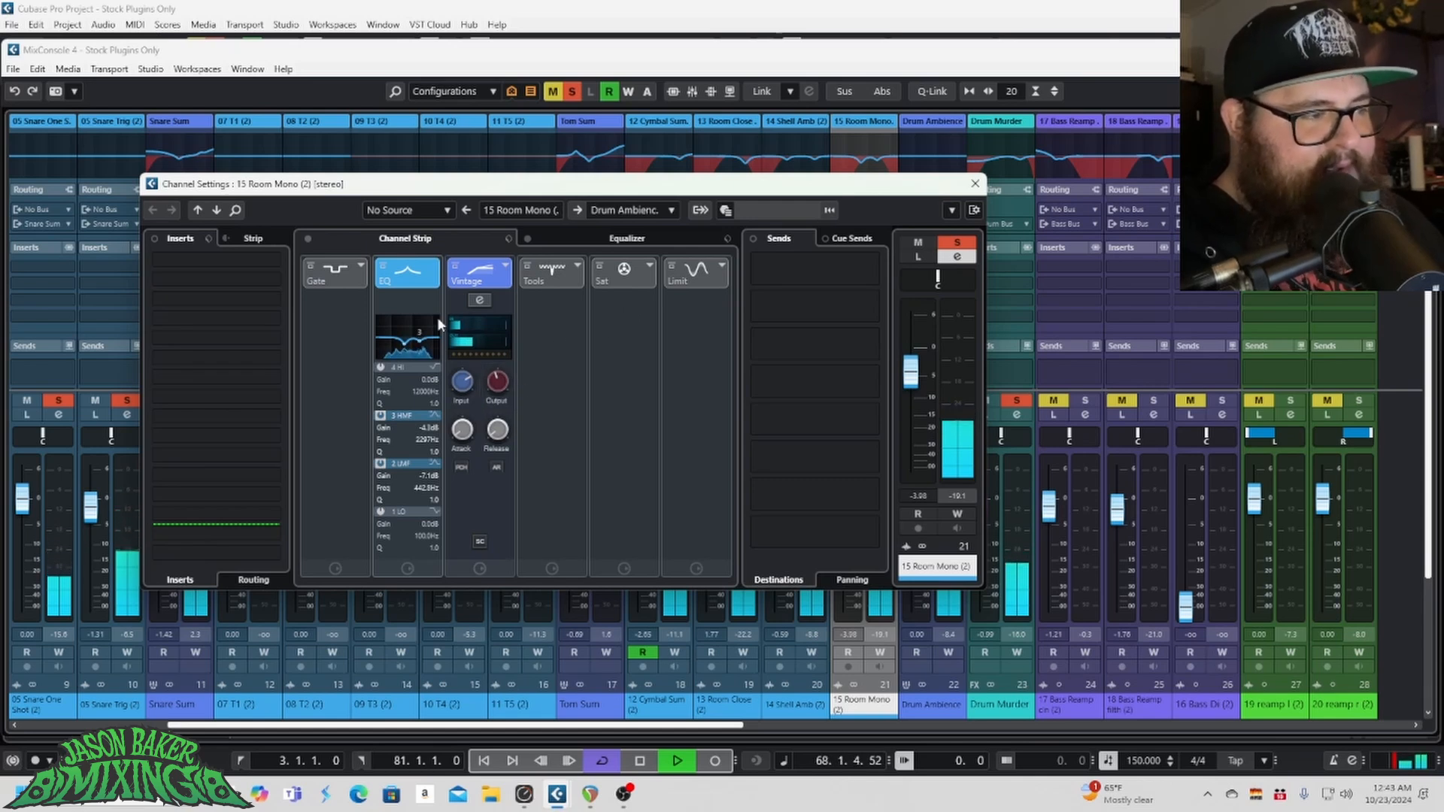
{"action": "left_click", "coordinate": [963, 188]}
{"action": "key", "text": "space"}
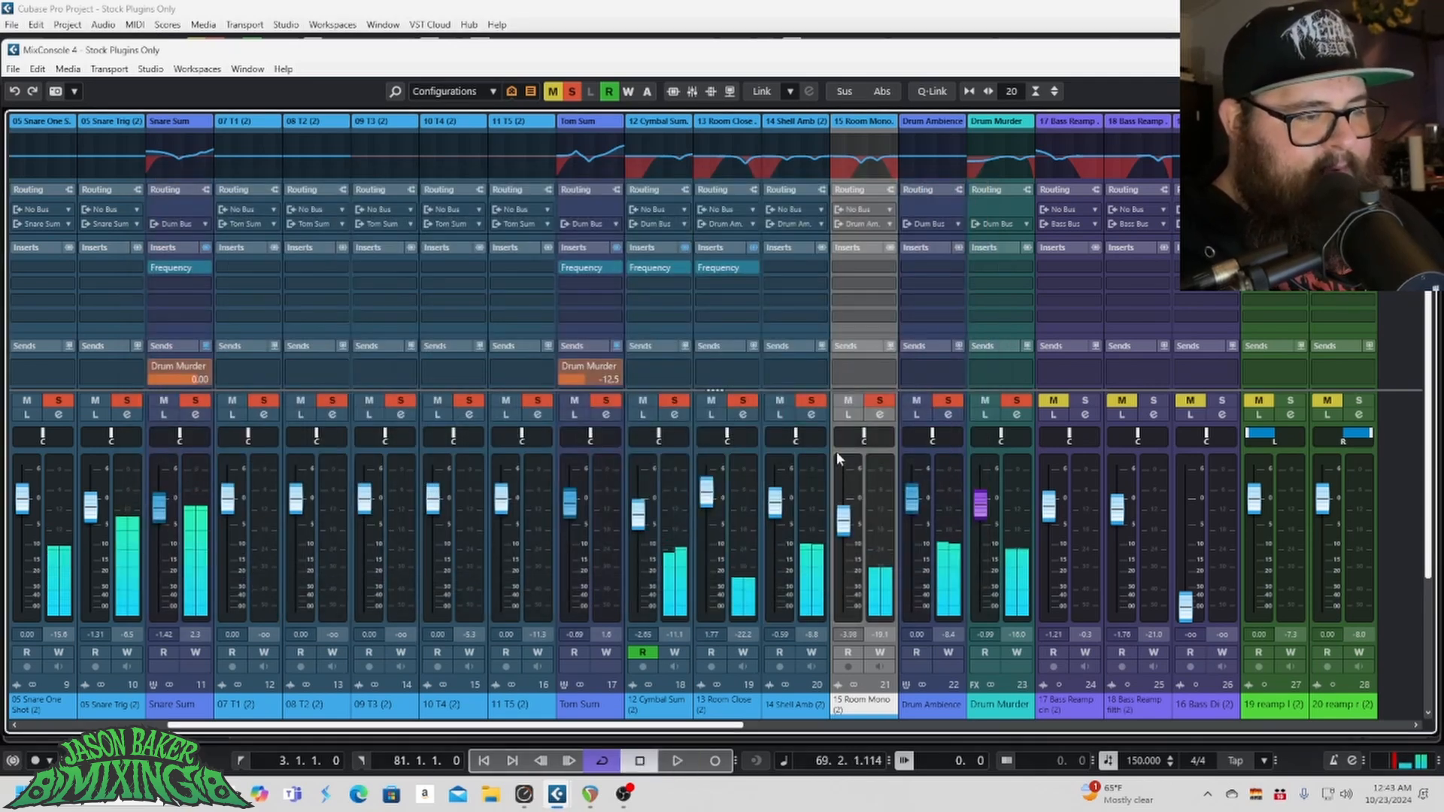
Step: Clear all solos, compare the 15 Room Mono (2) channel soloed and within the full mix, and mute it
{"action": "left_click", "coordinate": [572, 92]}
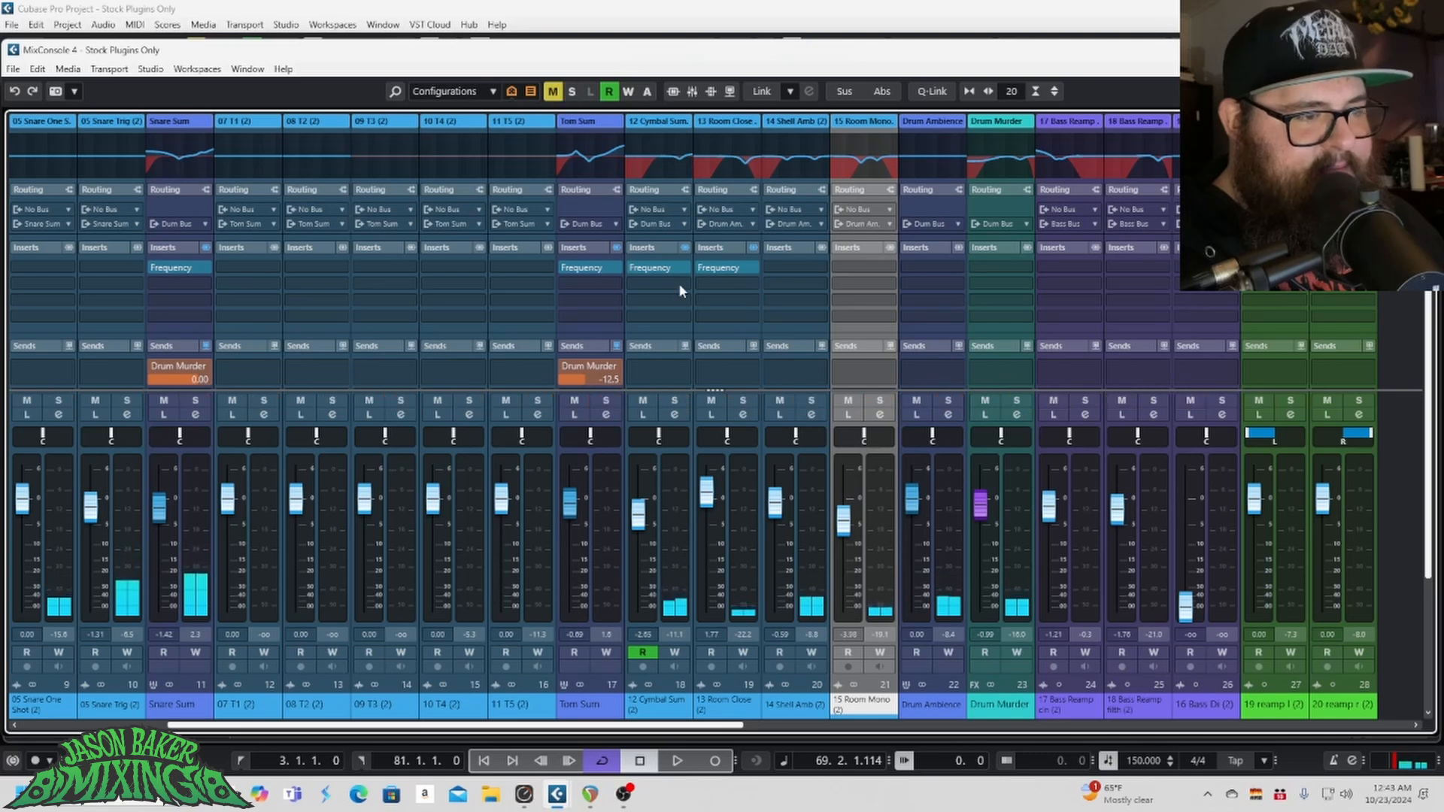
{"action": "left_click", "coordinate": [881, 402]}
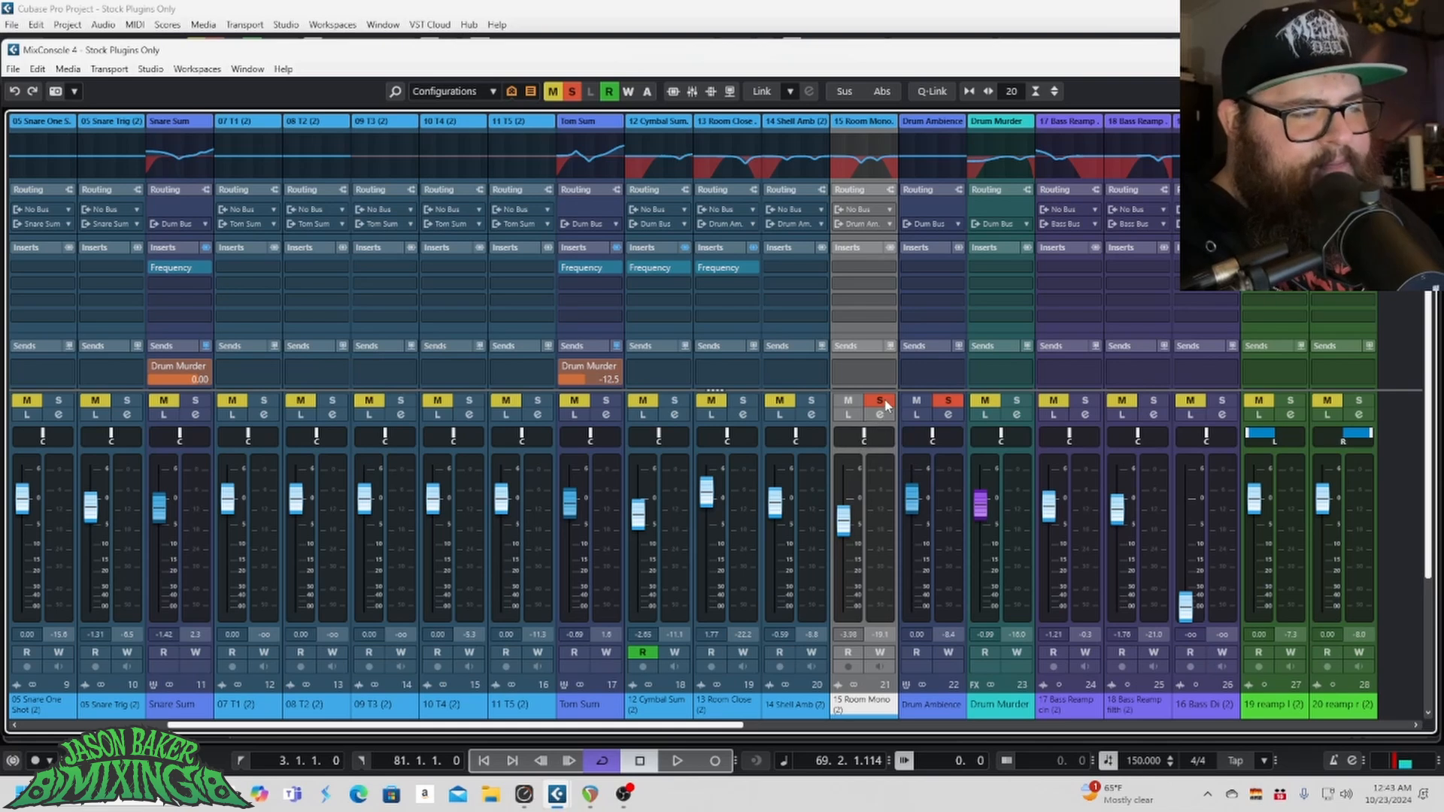
{"action": "key", "text": "space"}
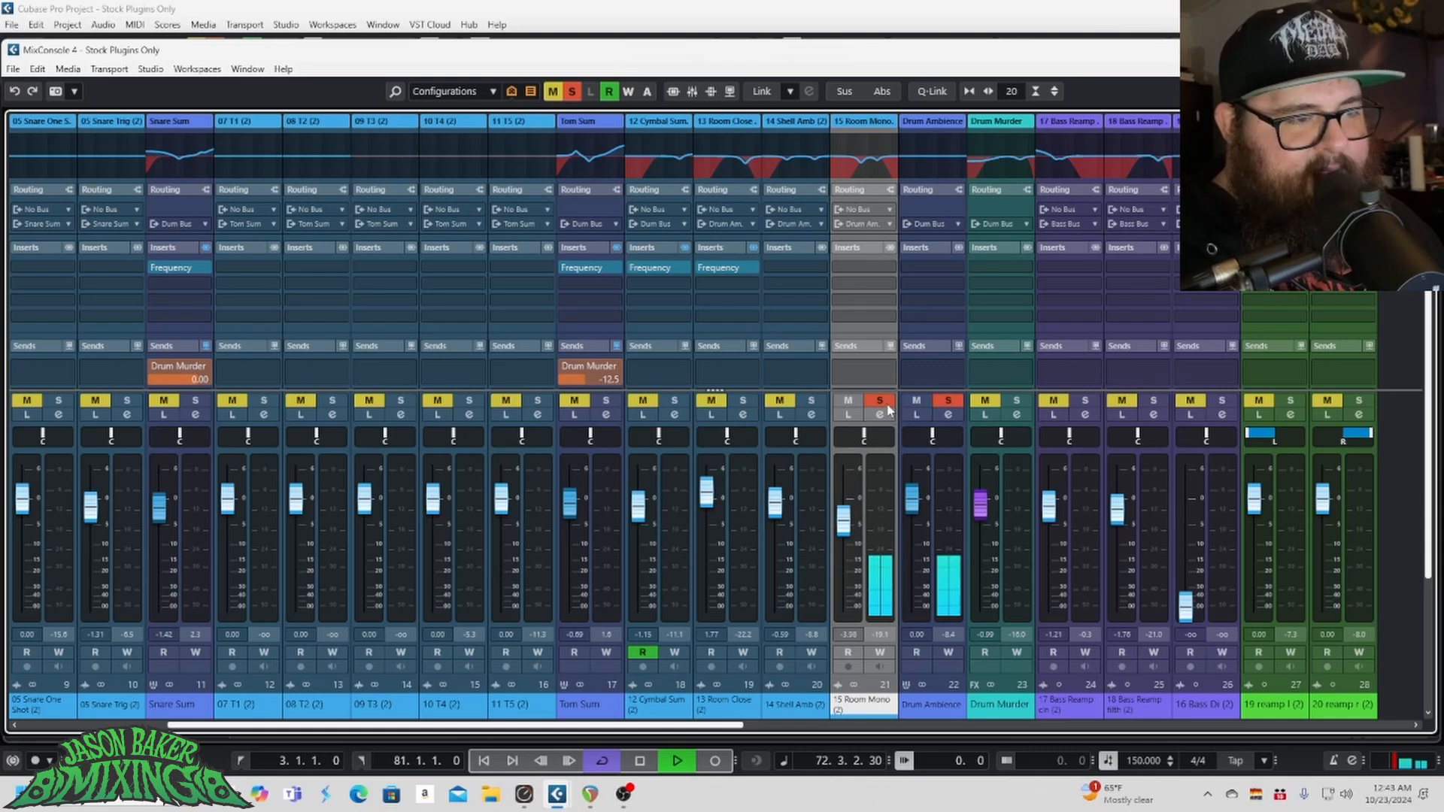
{"action": "left_click", "coordinate": [881, 401]}
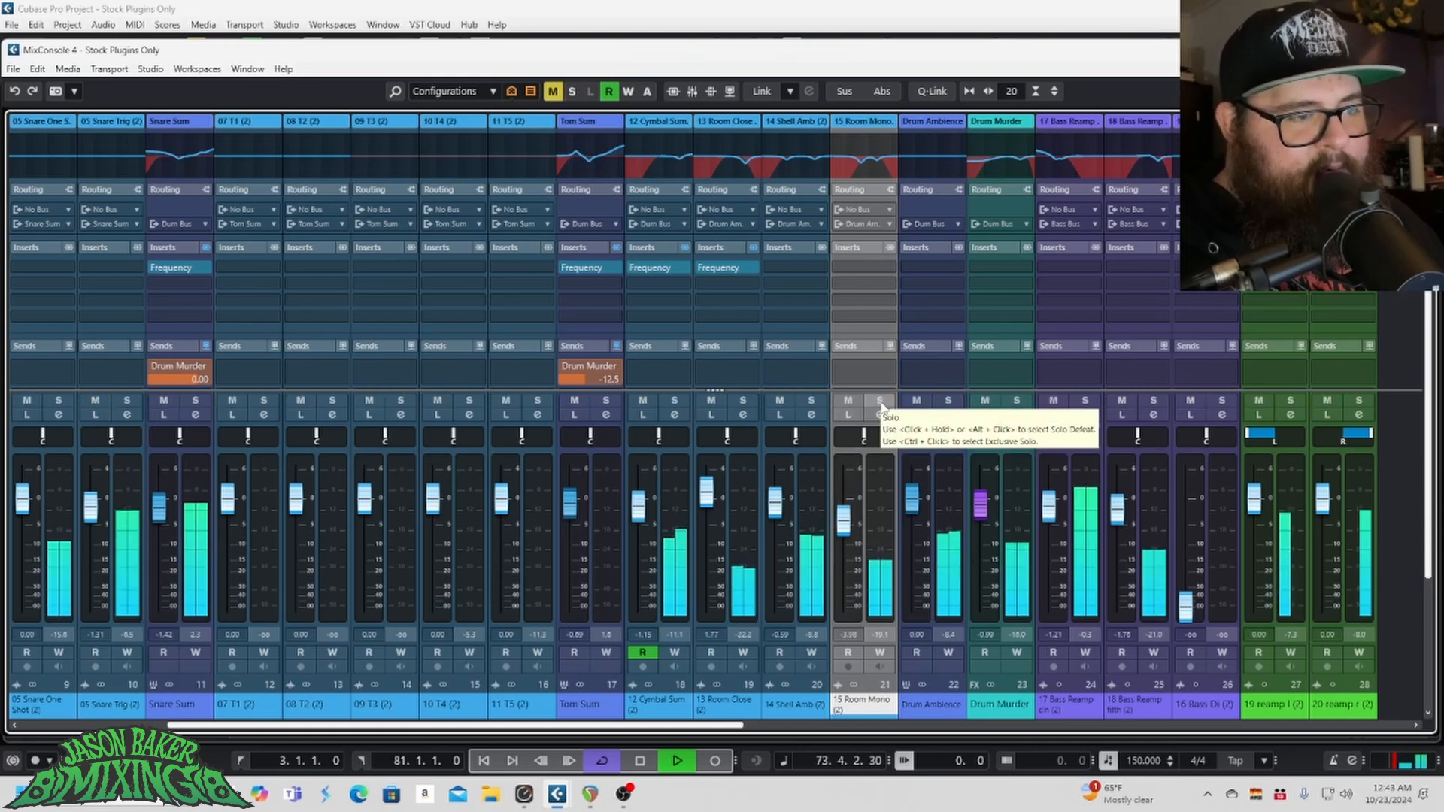
{"action": "left_click", "coordinate": [880, 401]}
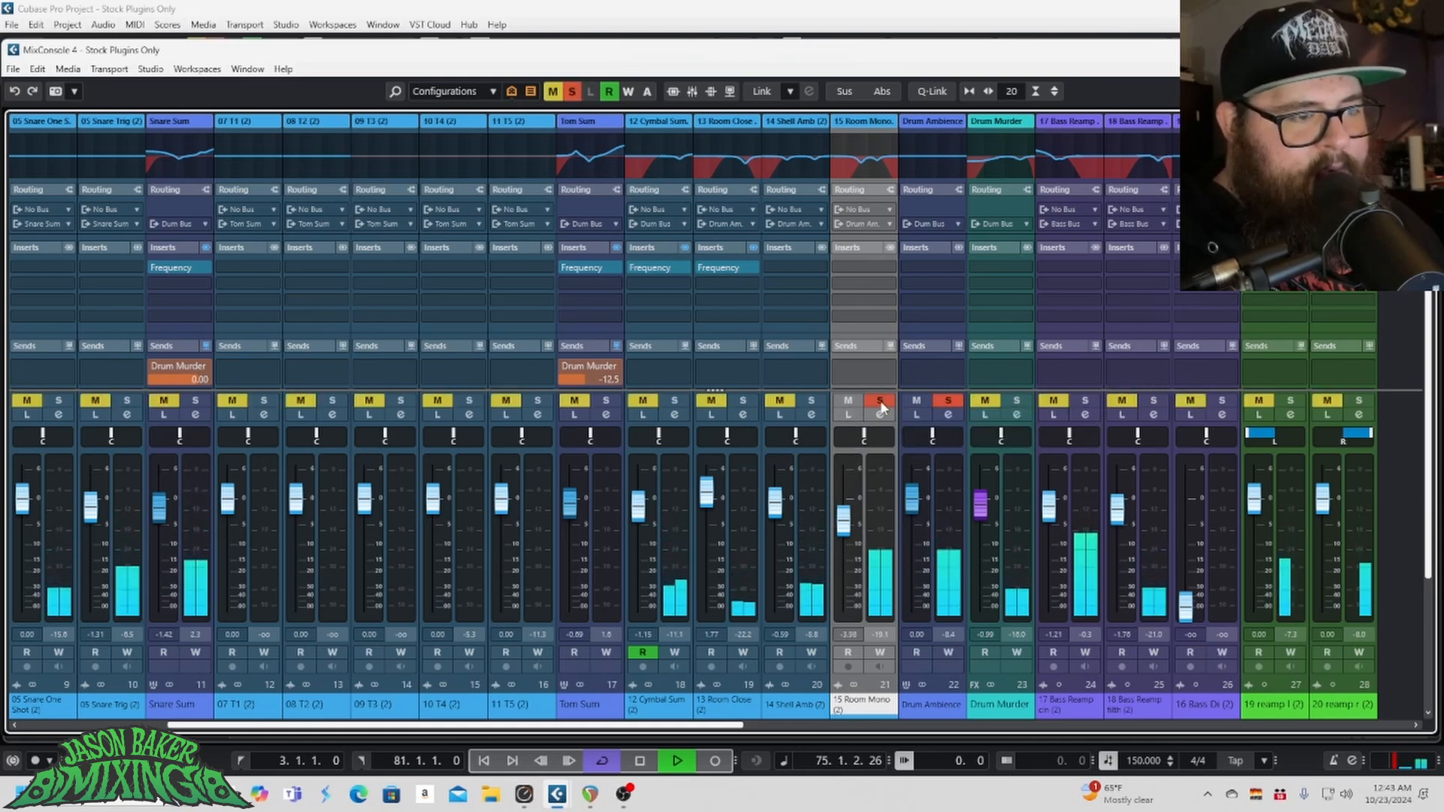
{"action": "left_click", "coordinate": [880, 402]}
{"action": "left_click", "coordinate": [848, 401]}
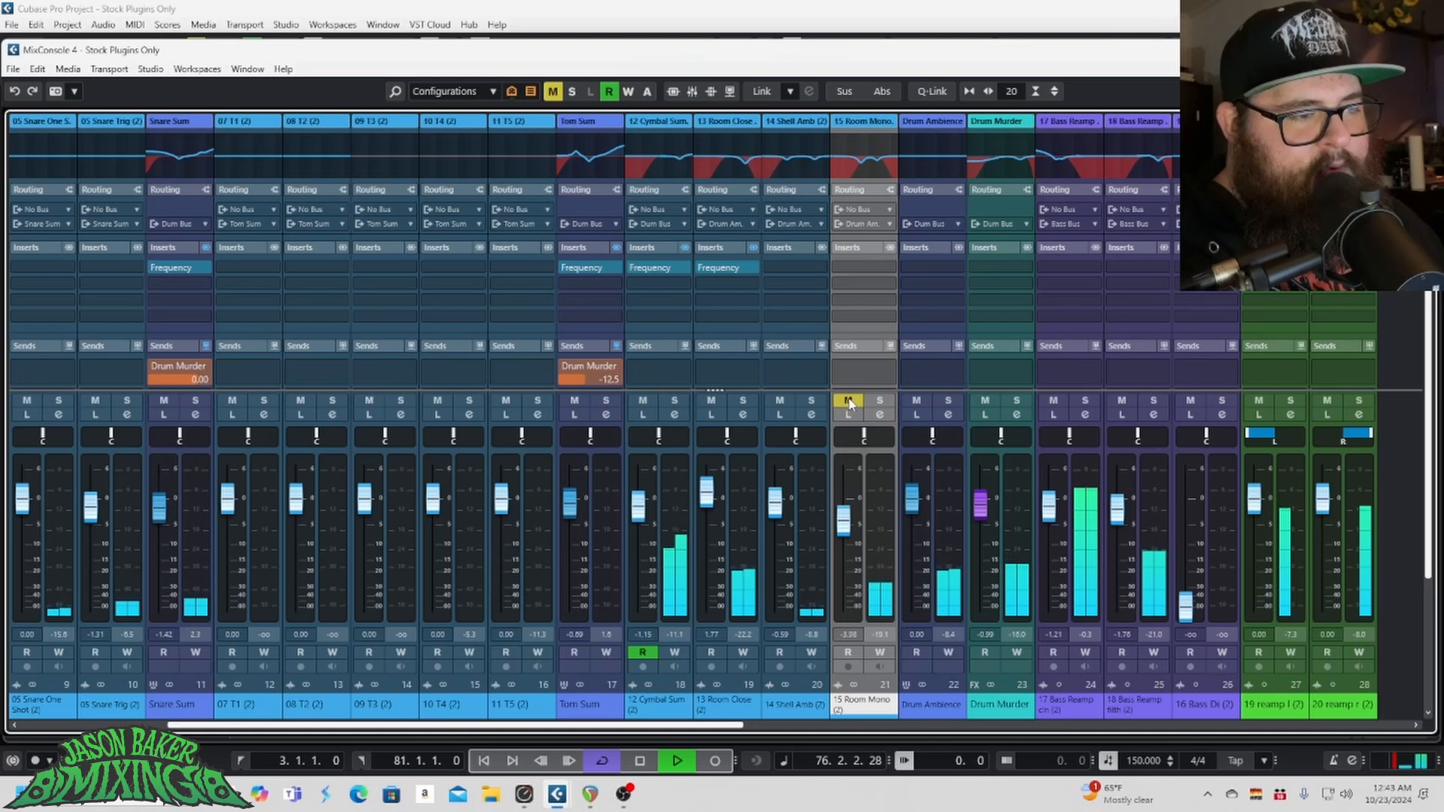
Step: Unmute the 15 Room Mono channel and stop playback
{"action": "left_click", "coordinate": [848, 401]}
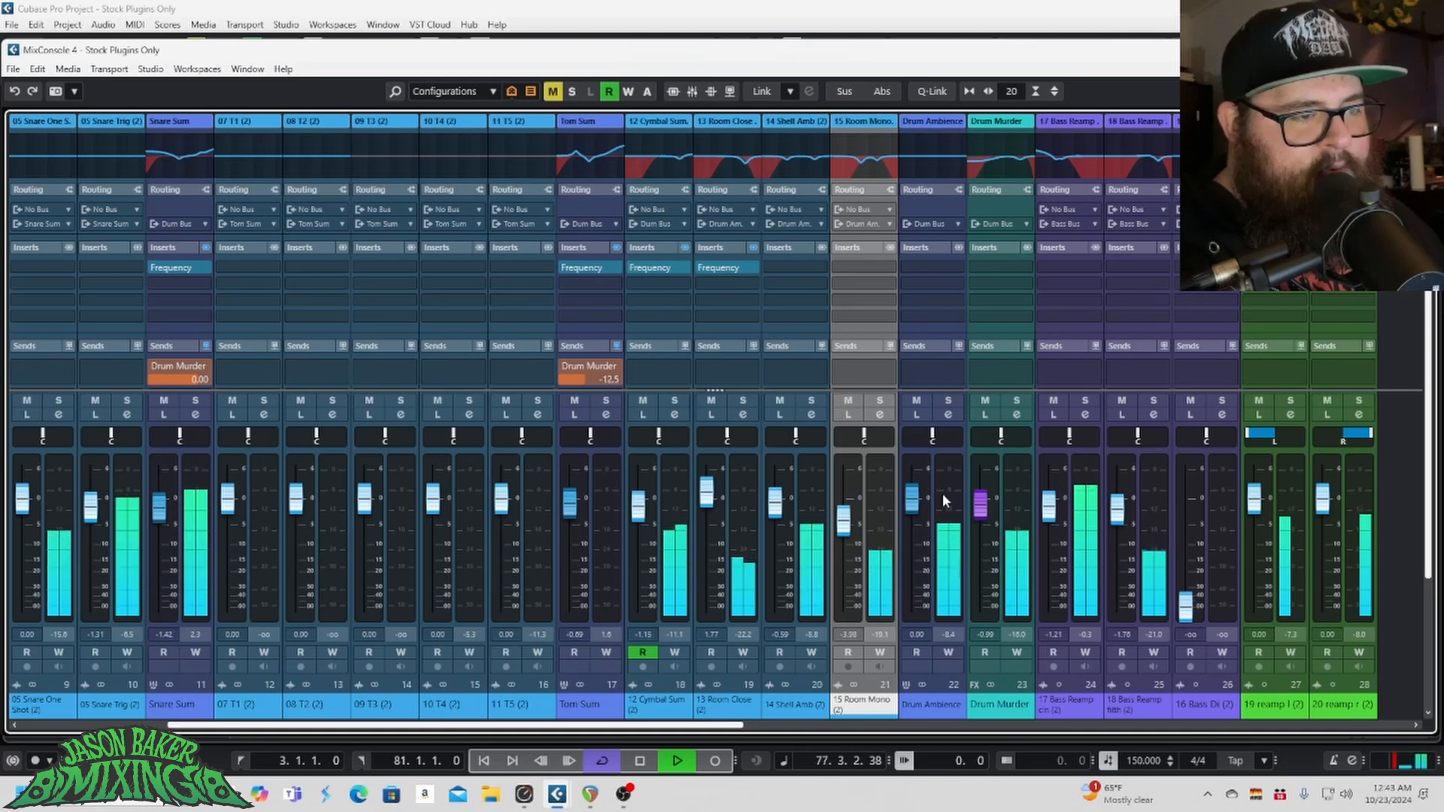
{"action": "key", "text": "space"}
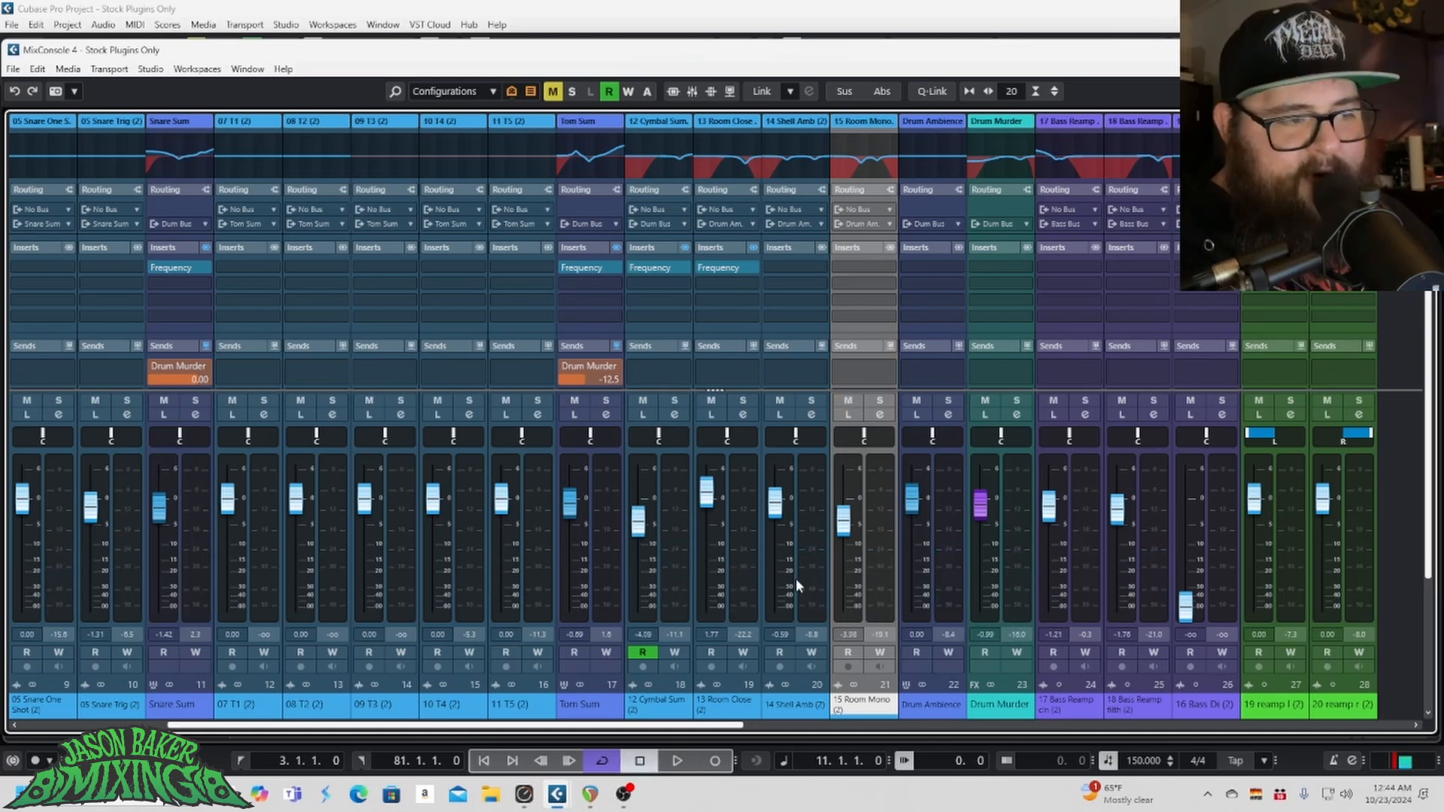
Step: Compare the mix during playback with the Drum Ambience channel muted and unmuted, and stop playback
{"action": "left_click", "coordinate": [956, 573]}
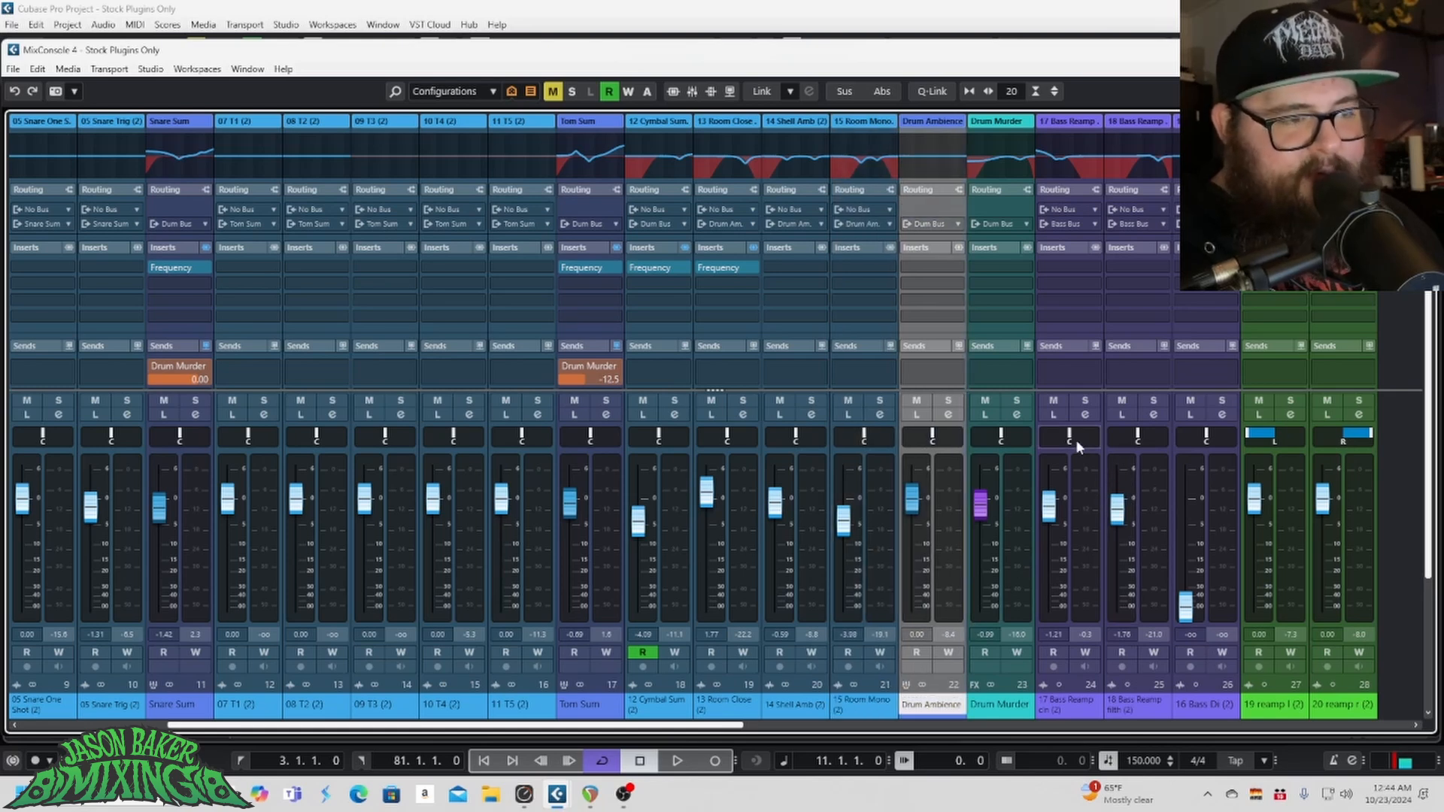
{"action": "key", "text": "space"}
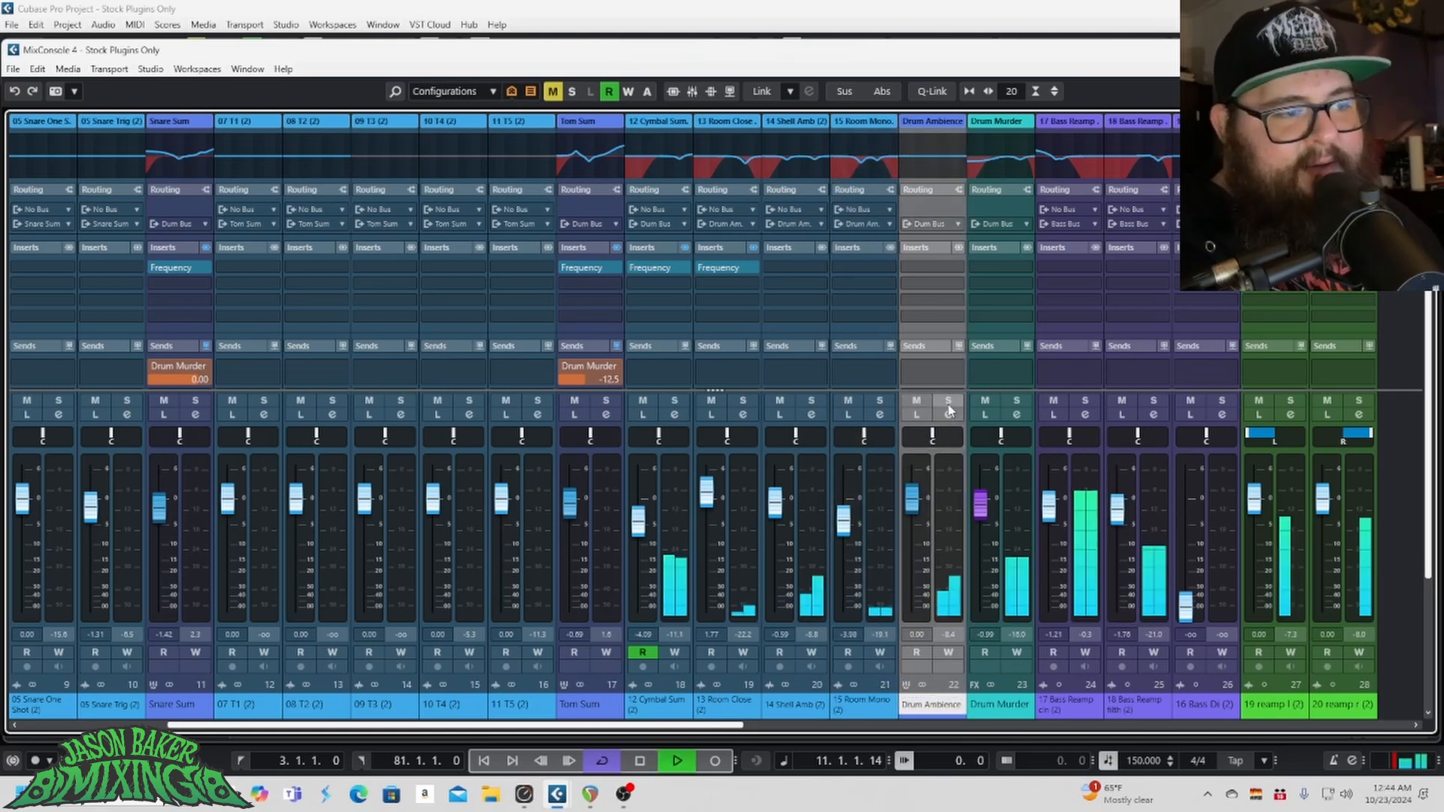
{"action": "left_click", "coordinate": [914, 406]}
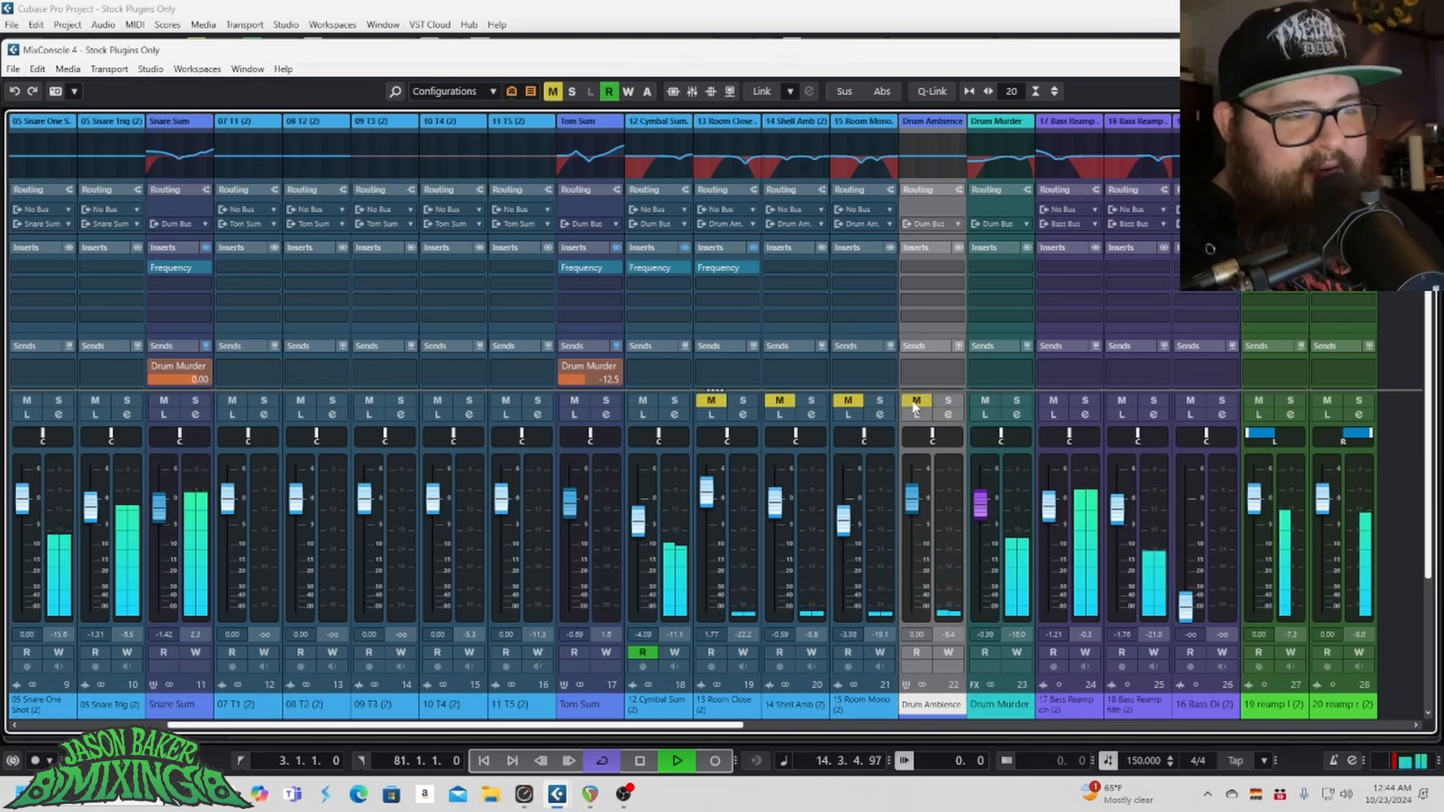
{"action": "left_click", "coordinate": [916, 404]}
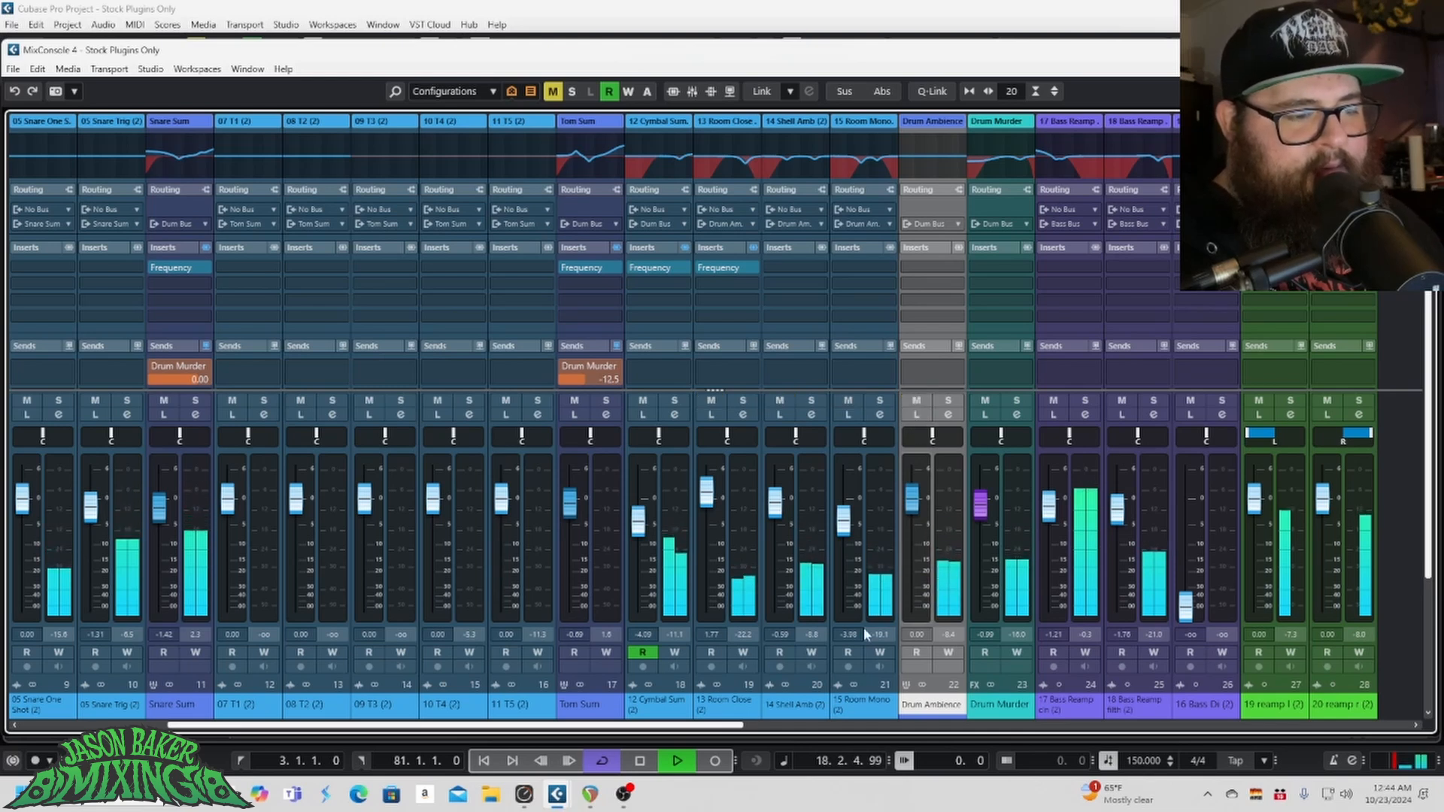
{"action": "scroll", "coordinate": [675, 727], "scroll_direction": "right", "scroll_amount": 2}
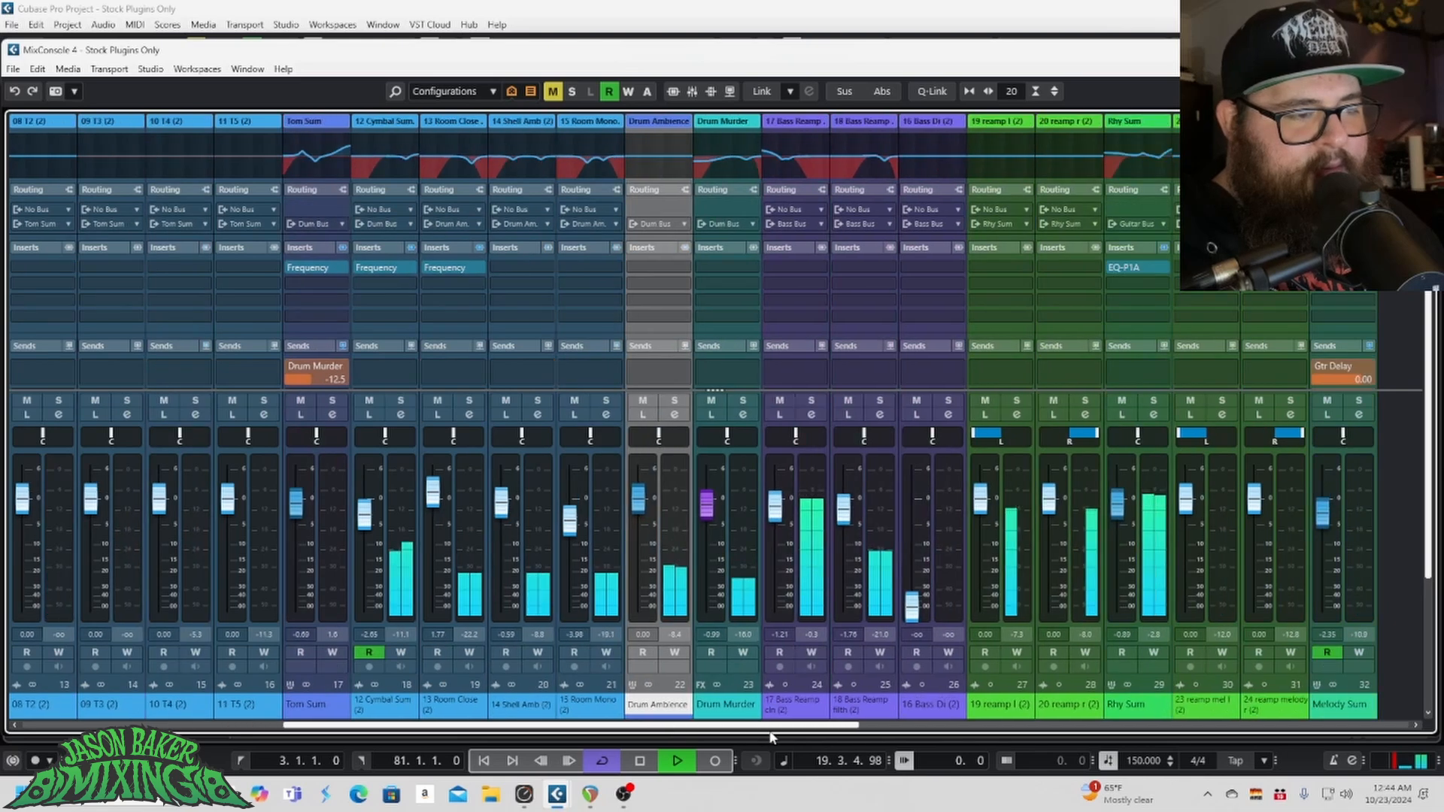
{"action": "key", "text": "space"}
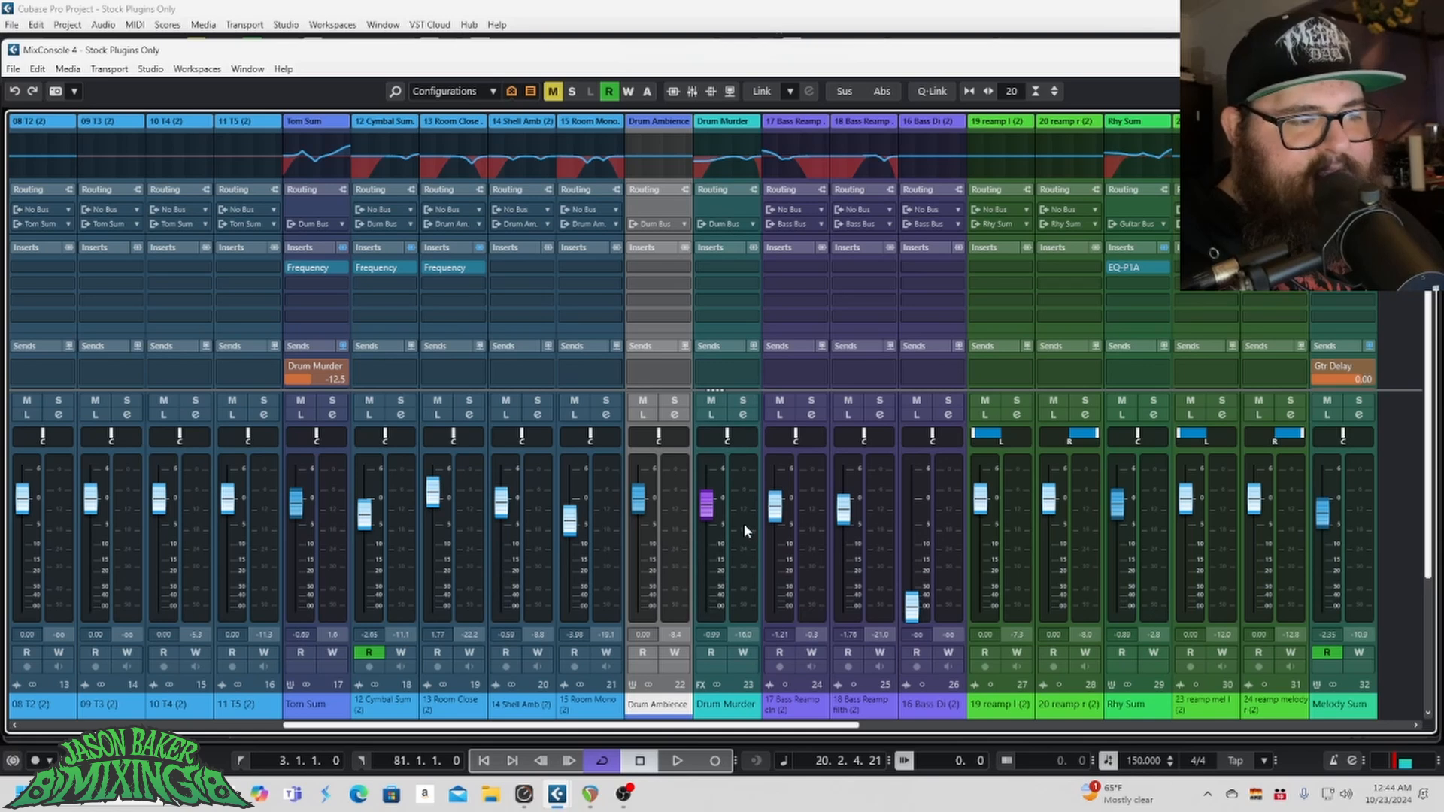
Step: Review the Drum Murder channel's strip and equalizer settings, comparing the EQ bypassed and active during playback, and close its channel settings
{"action": "left_click", "coordinate": [742, 416]}
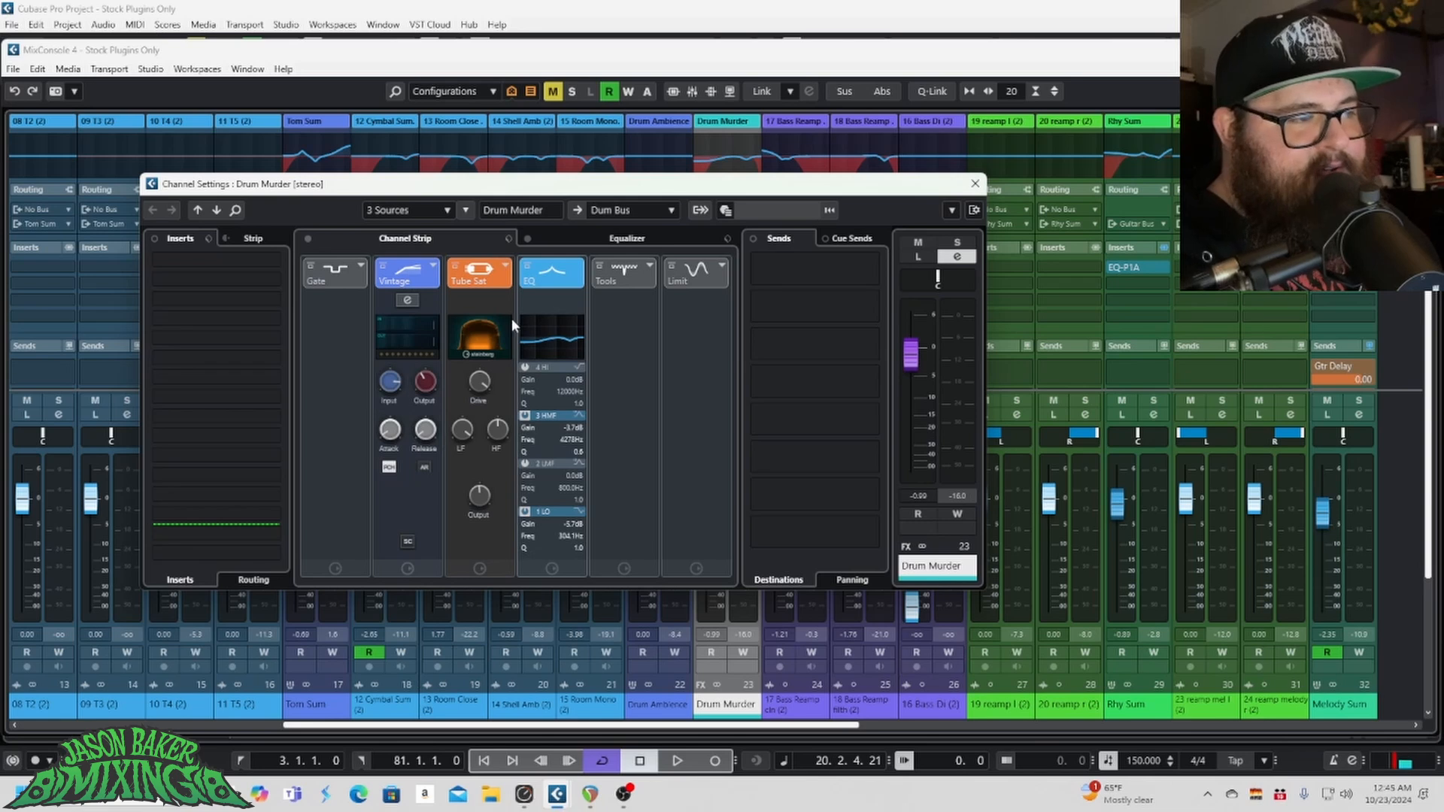
{"action": "key", "text": "space"}
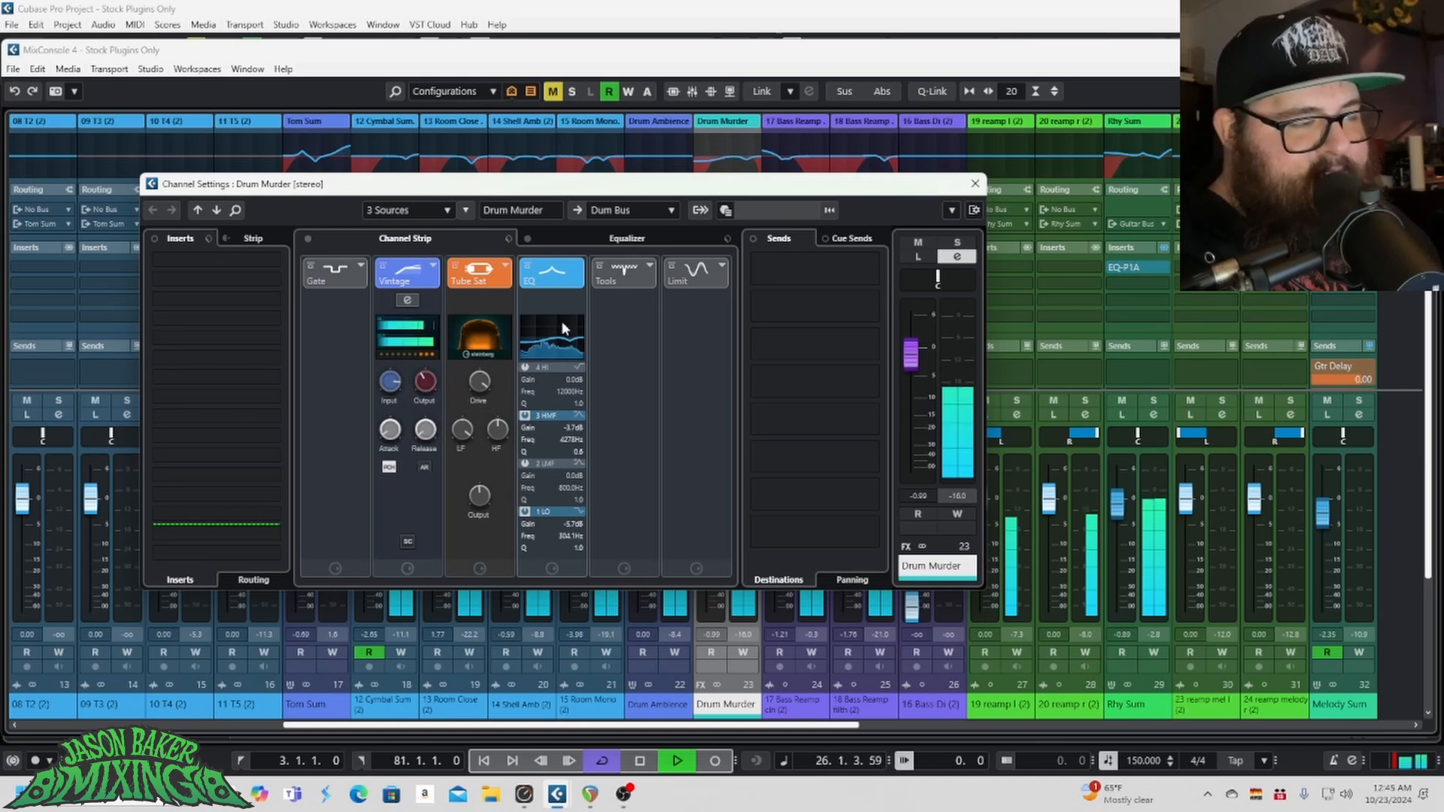
{"action": "left_click", "coordinate": [588, 234]}
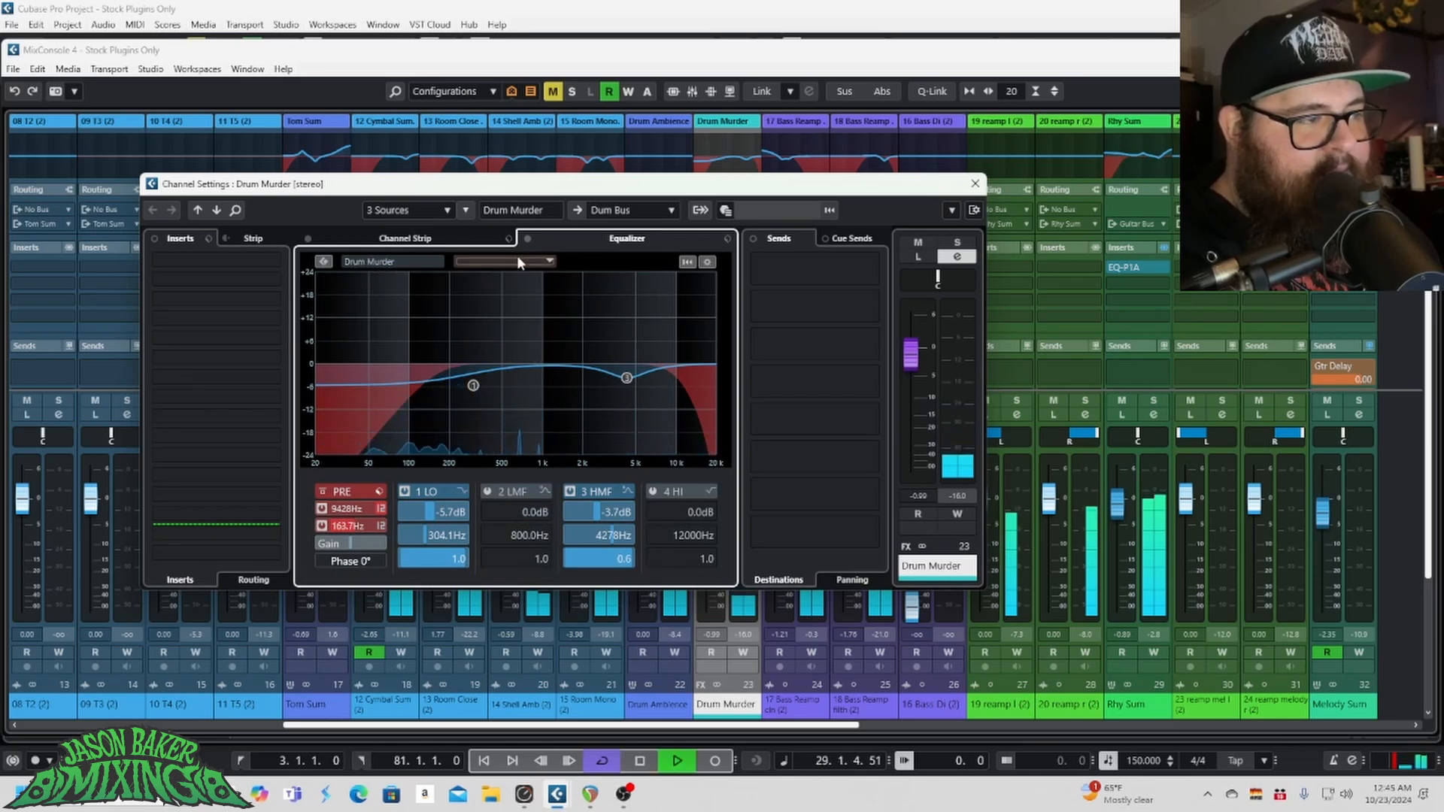
{"action": "left_click", "coordinate": [527, 239]}
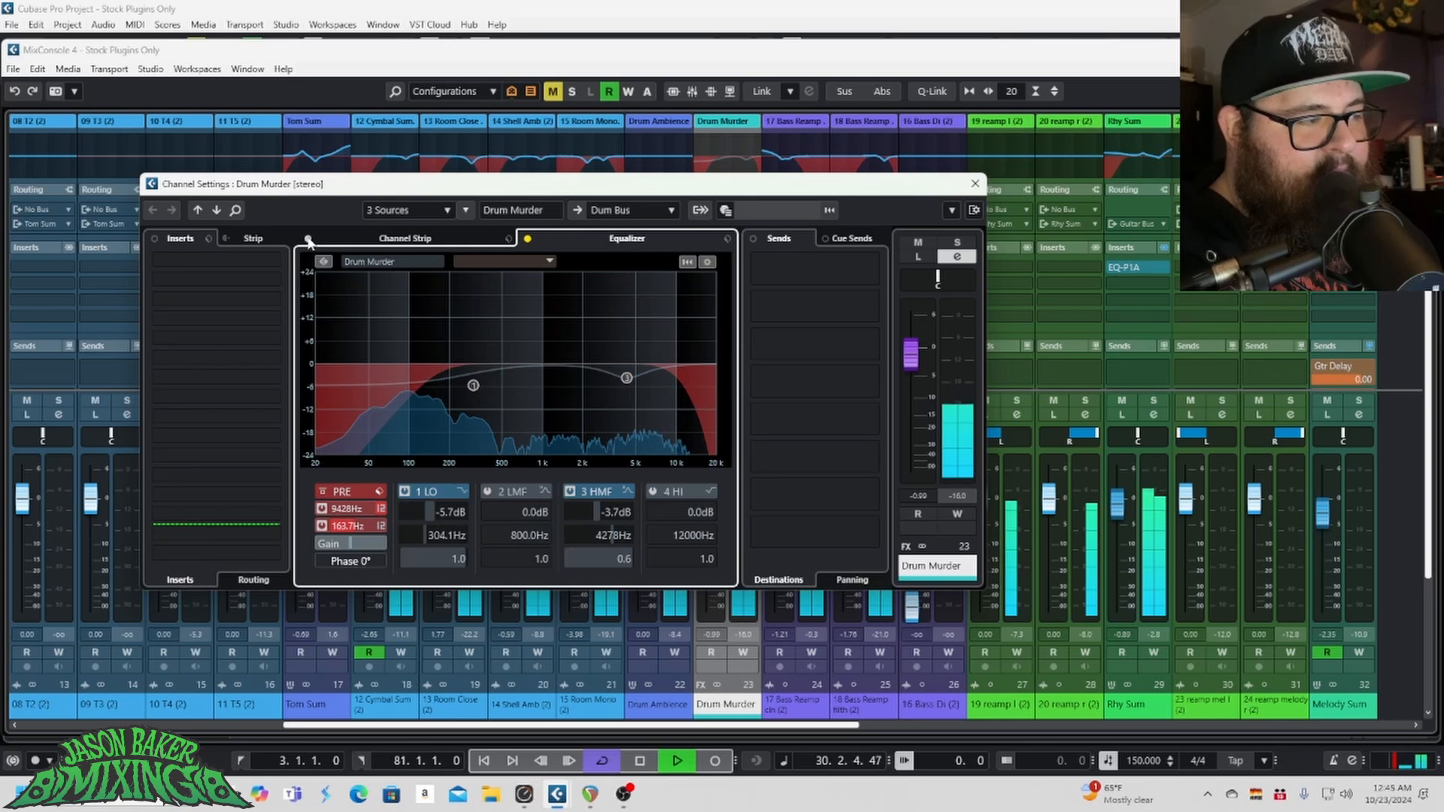
{"action": "left_click", "coordinate": [528, 238]}
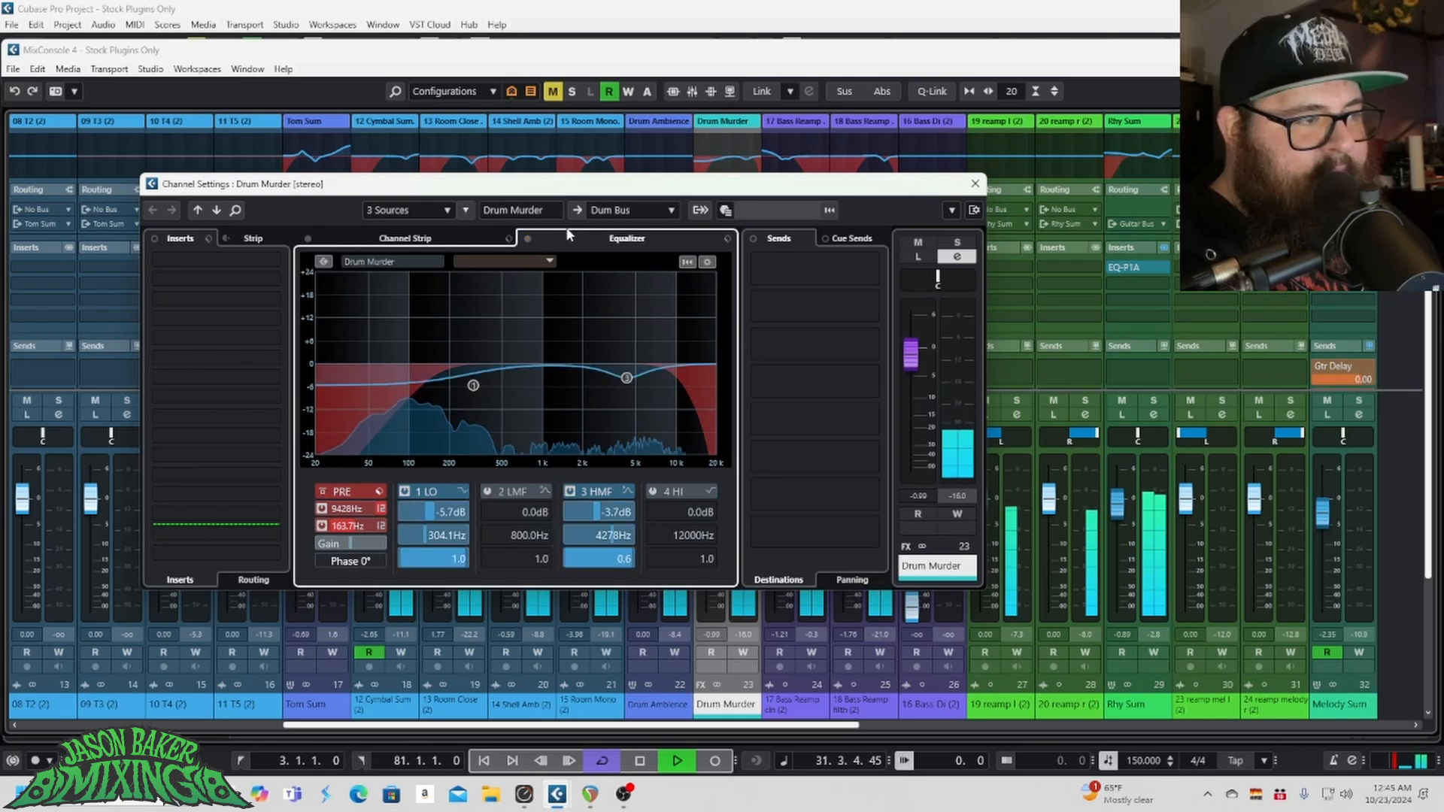
{"action": "key", "text": "space"}
{"action": "left_click", "coordinate": [975, 184]}
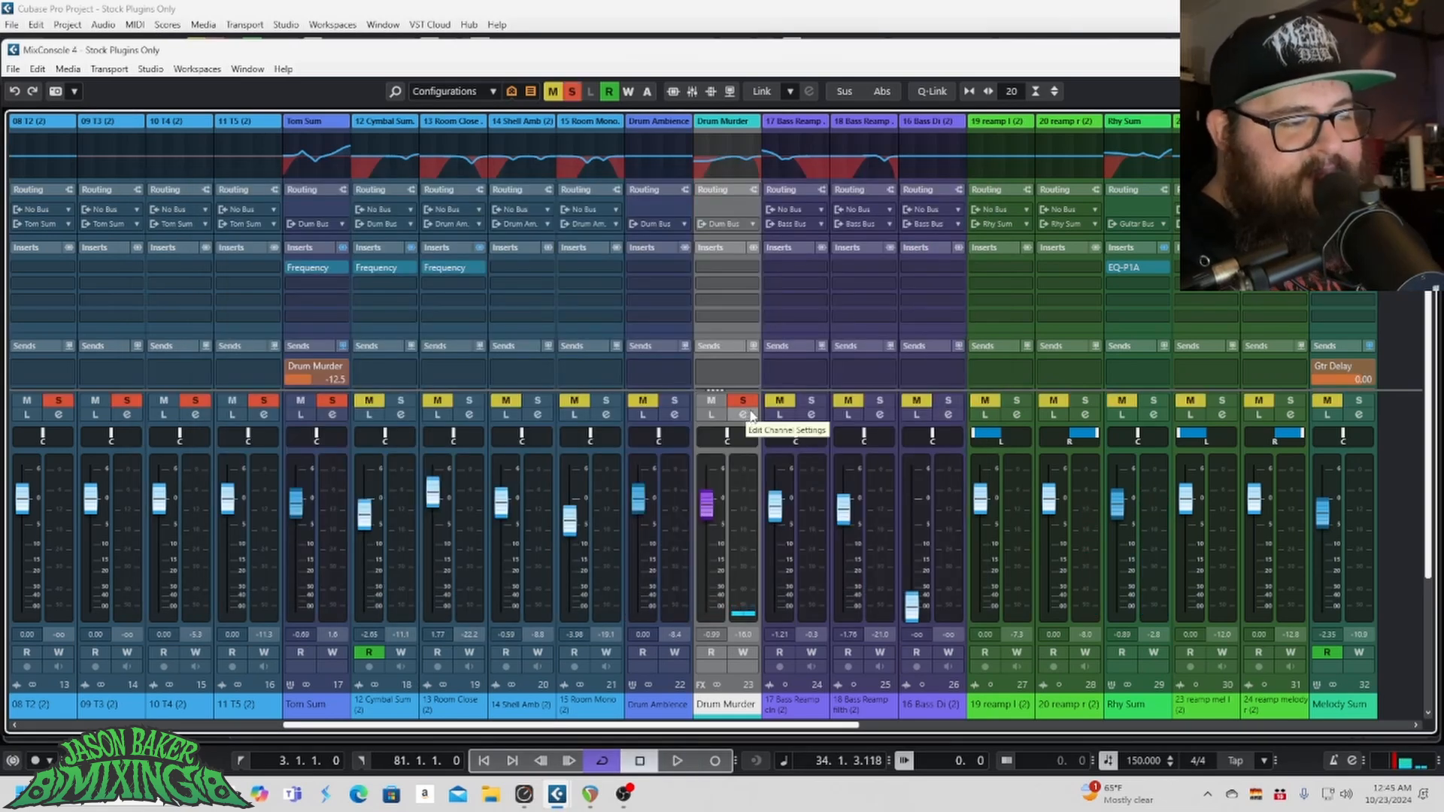
Step: Audition the soloed Drum Murder channel with its EQ, Tube Sat and Vintage compressor modules bypassed
{"action": "key", "text": "space"}
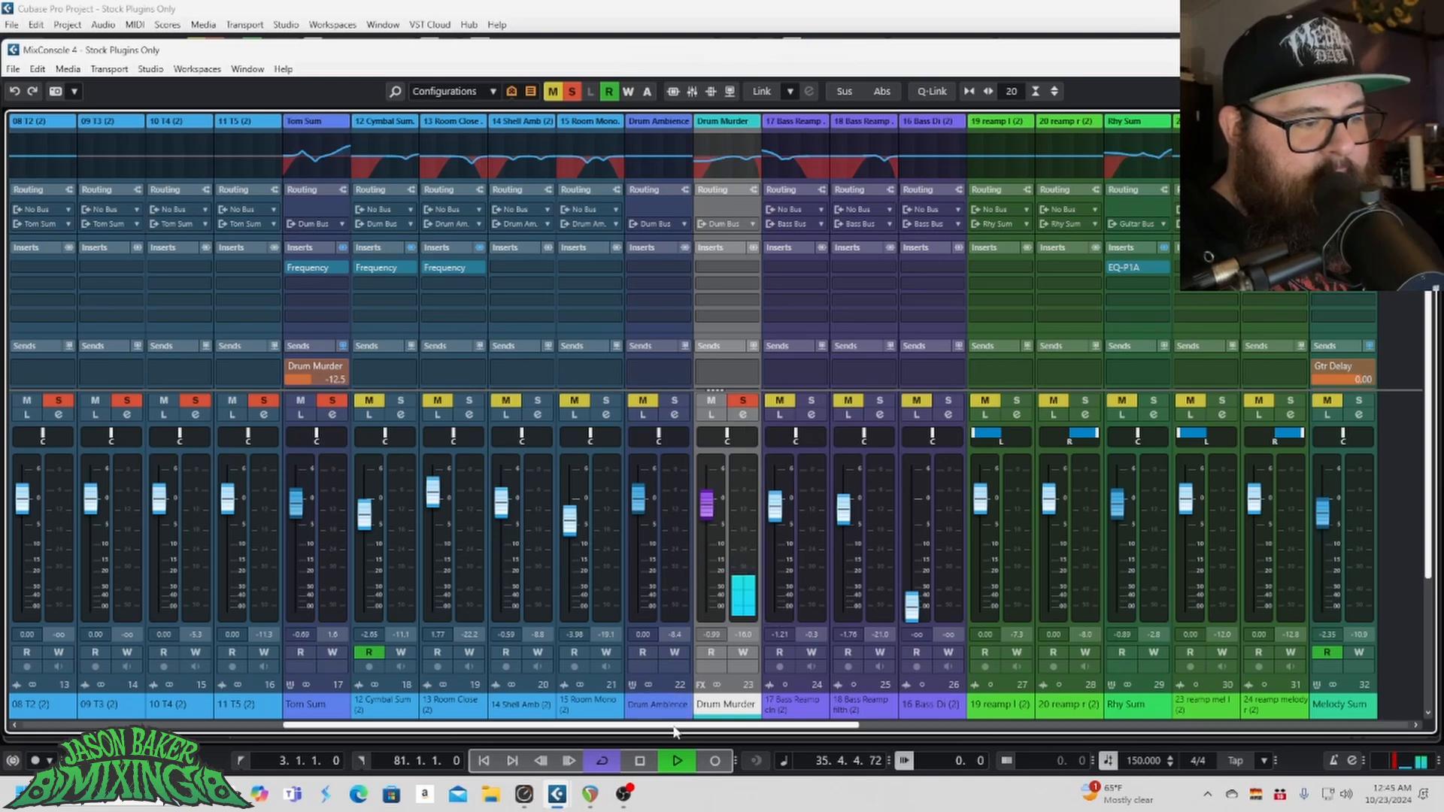
{"action": "left_click_drag", "start_coordinate": [676, 727], "coordinate": [638, 726]}
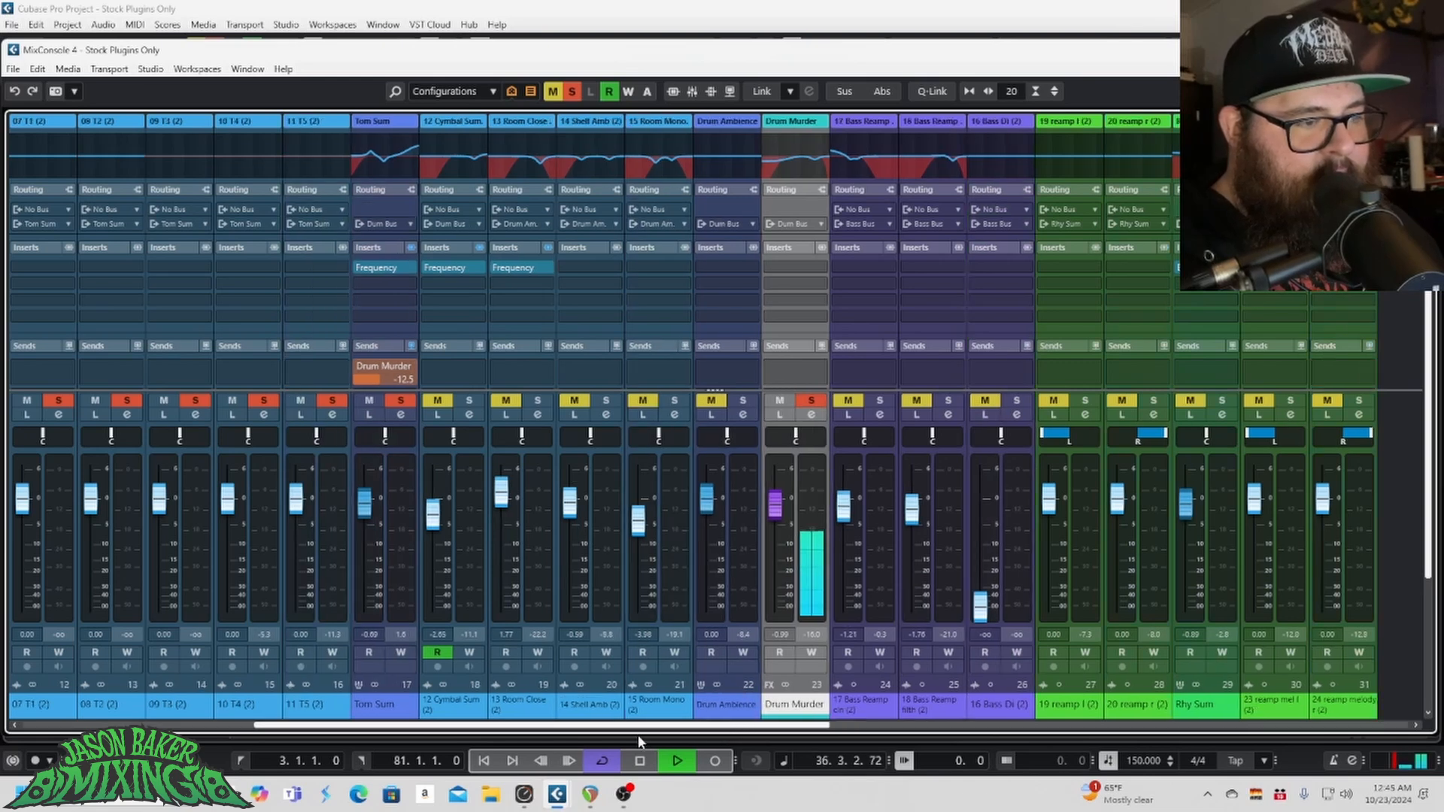
{"action": "left_click", "coordinate": [810, 414]}
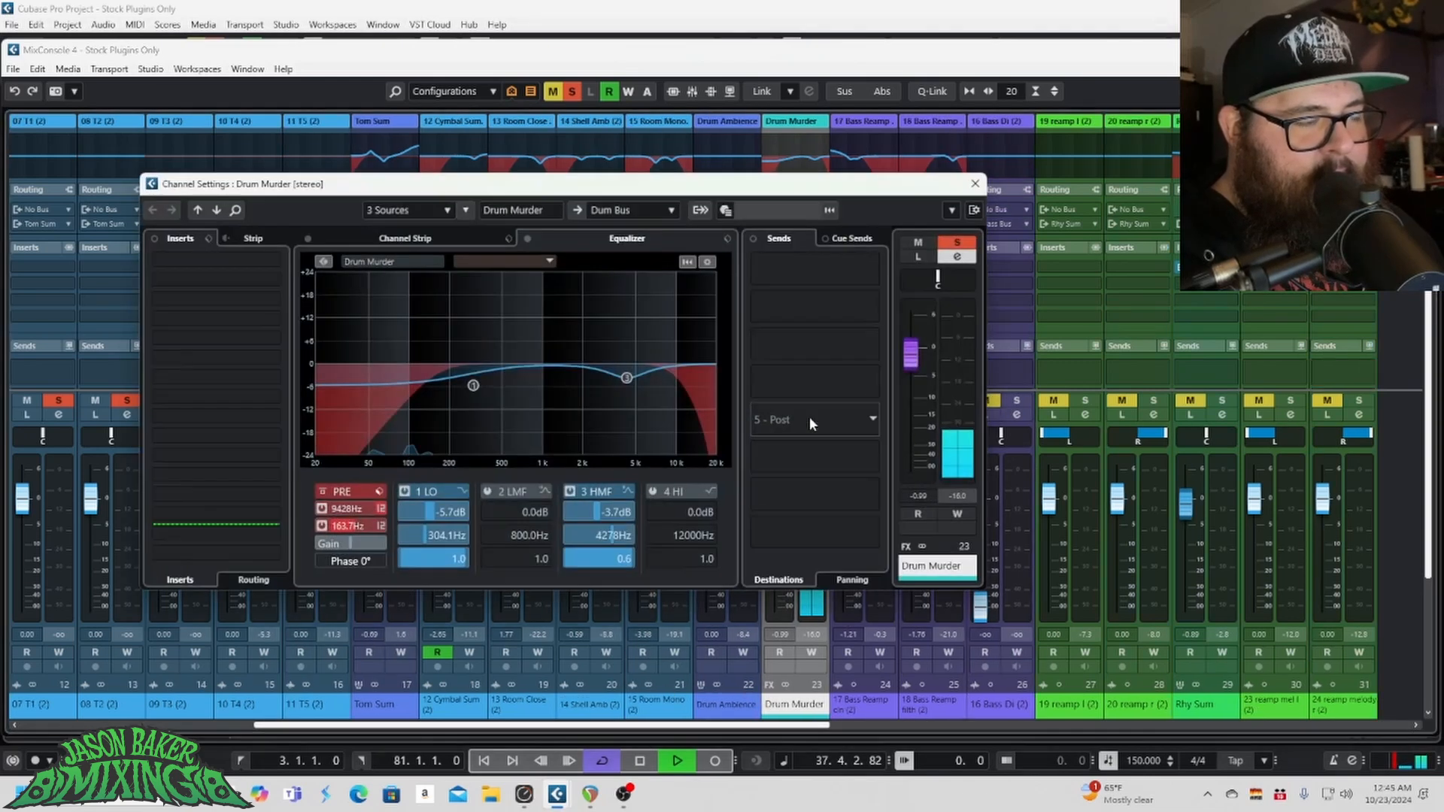
{"action": "left_click", "coordinate": [528, 239]}
{"action": "left_click", "coordinate": [343, 233]}
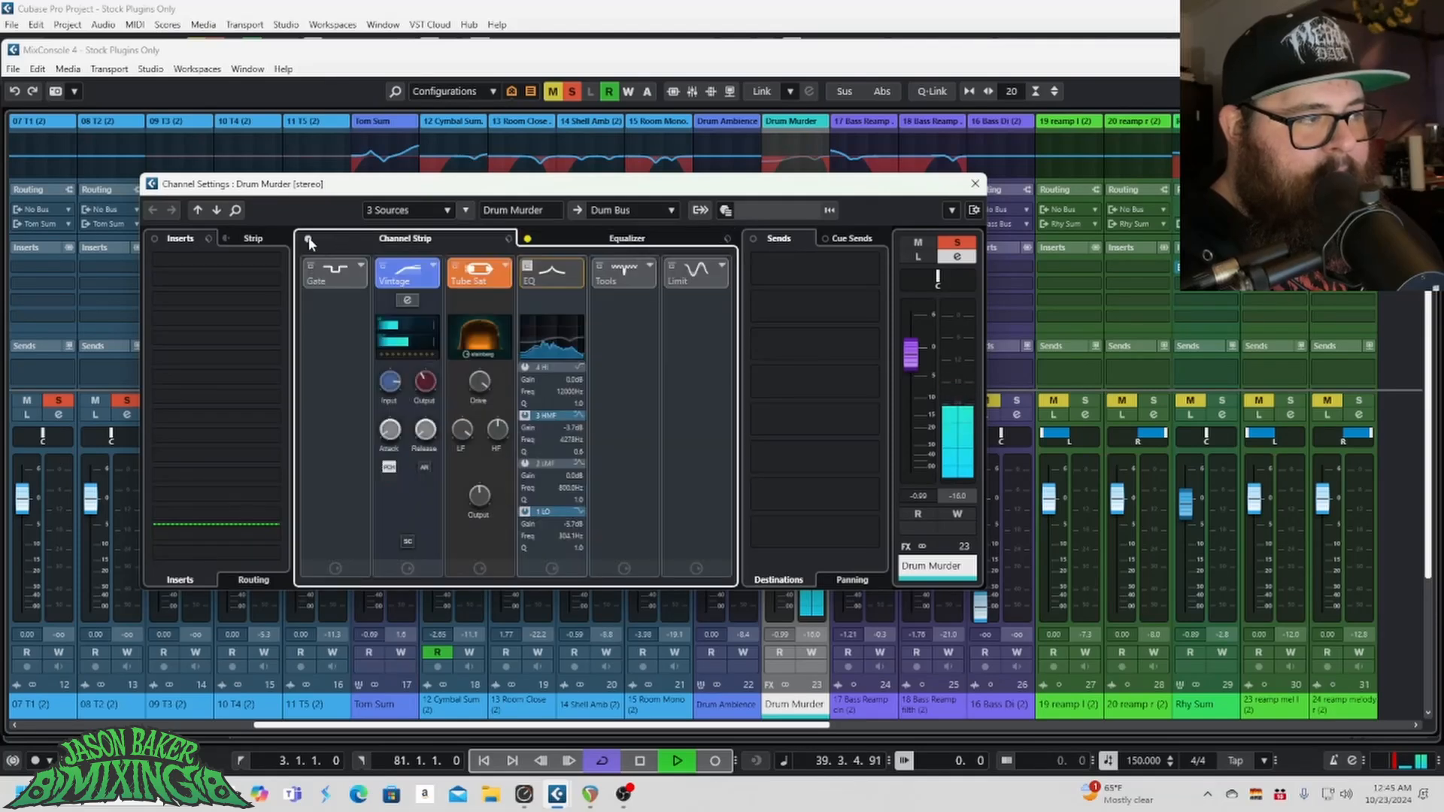
{"action": "left_click", "coordinate": [456, 268]}
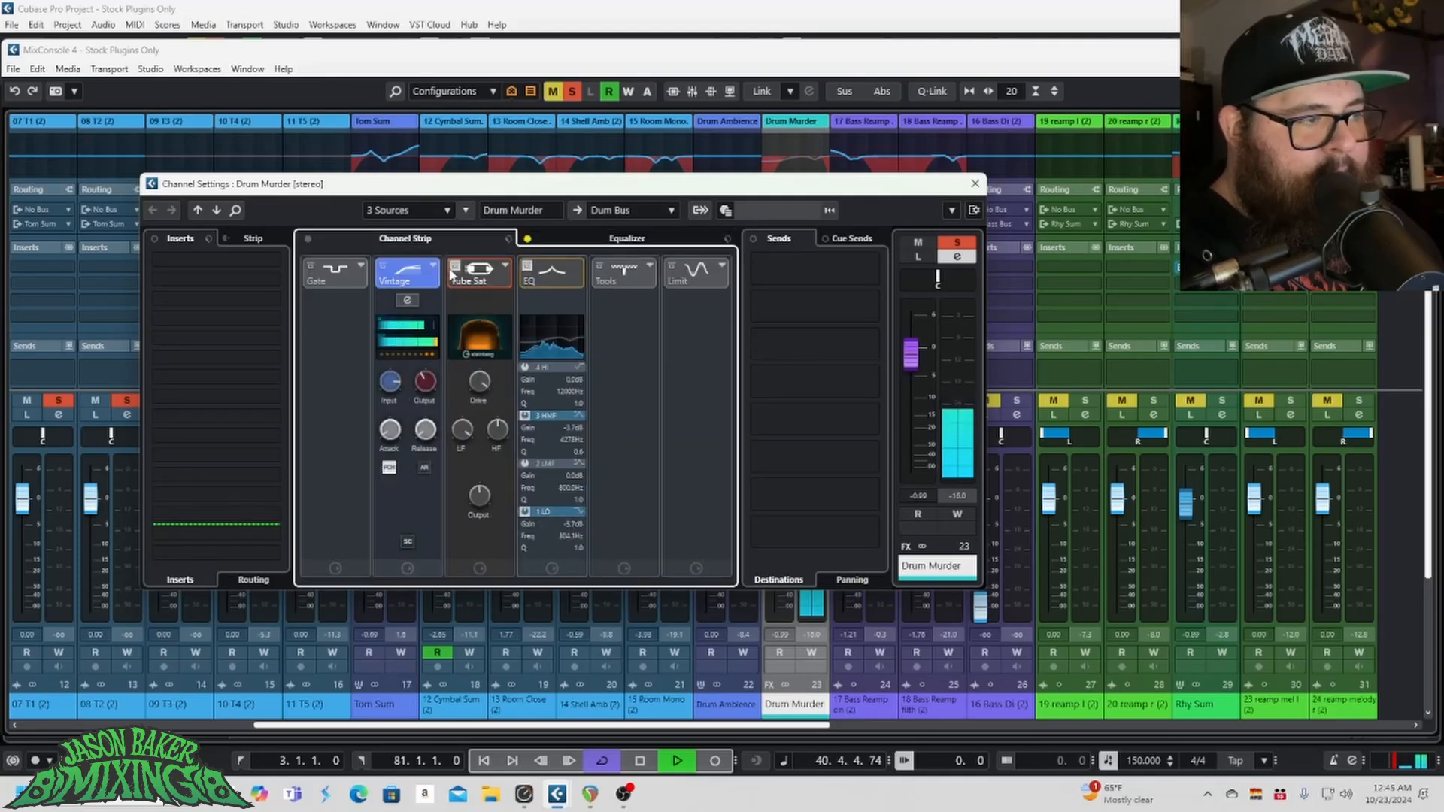
{"action": "left_click", "coordinate": [382, 269]}
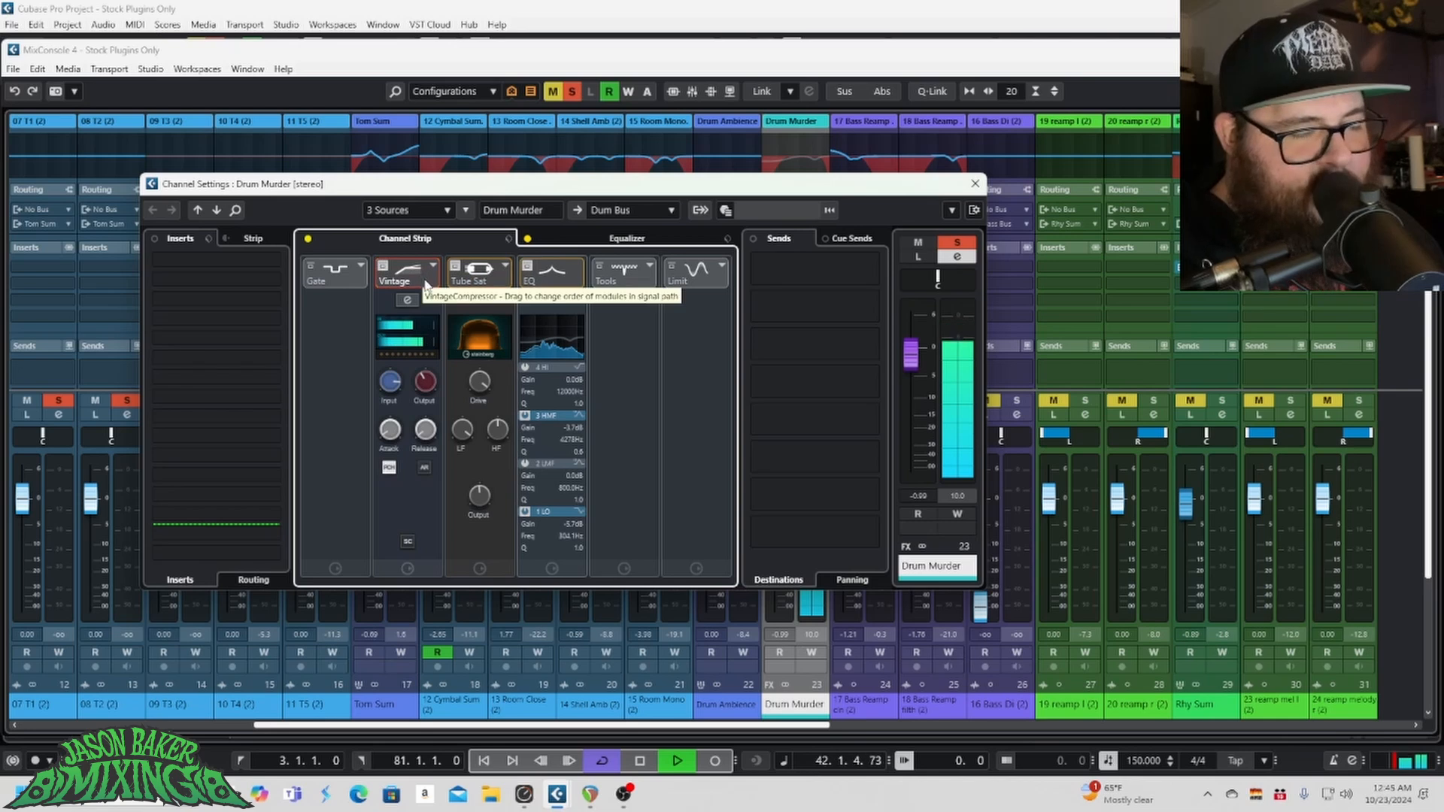
Step: Re-enable the Drum Murder channel's Vintage compressor, Tube Sat and EQ one after another while listening
{"action": "left_click", "coordinate": [382, 268]}
{"action": "left_click", "coordinate": [457, 268]}
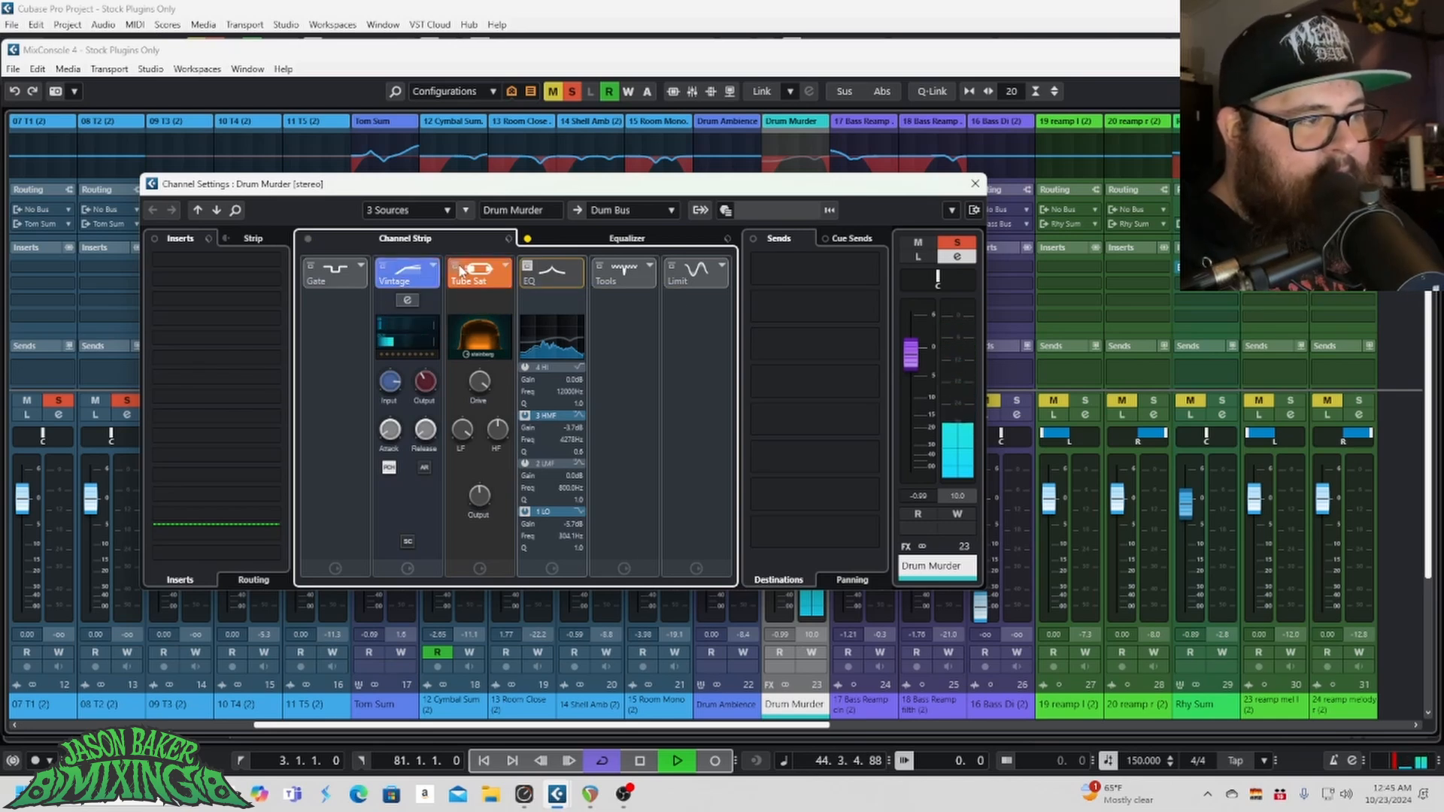
{"action": "left_click", "coordinate": [527, 269]}
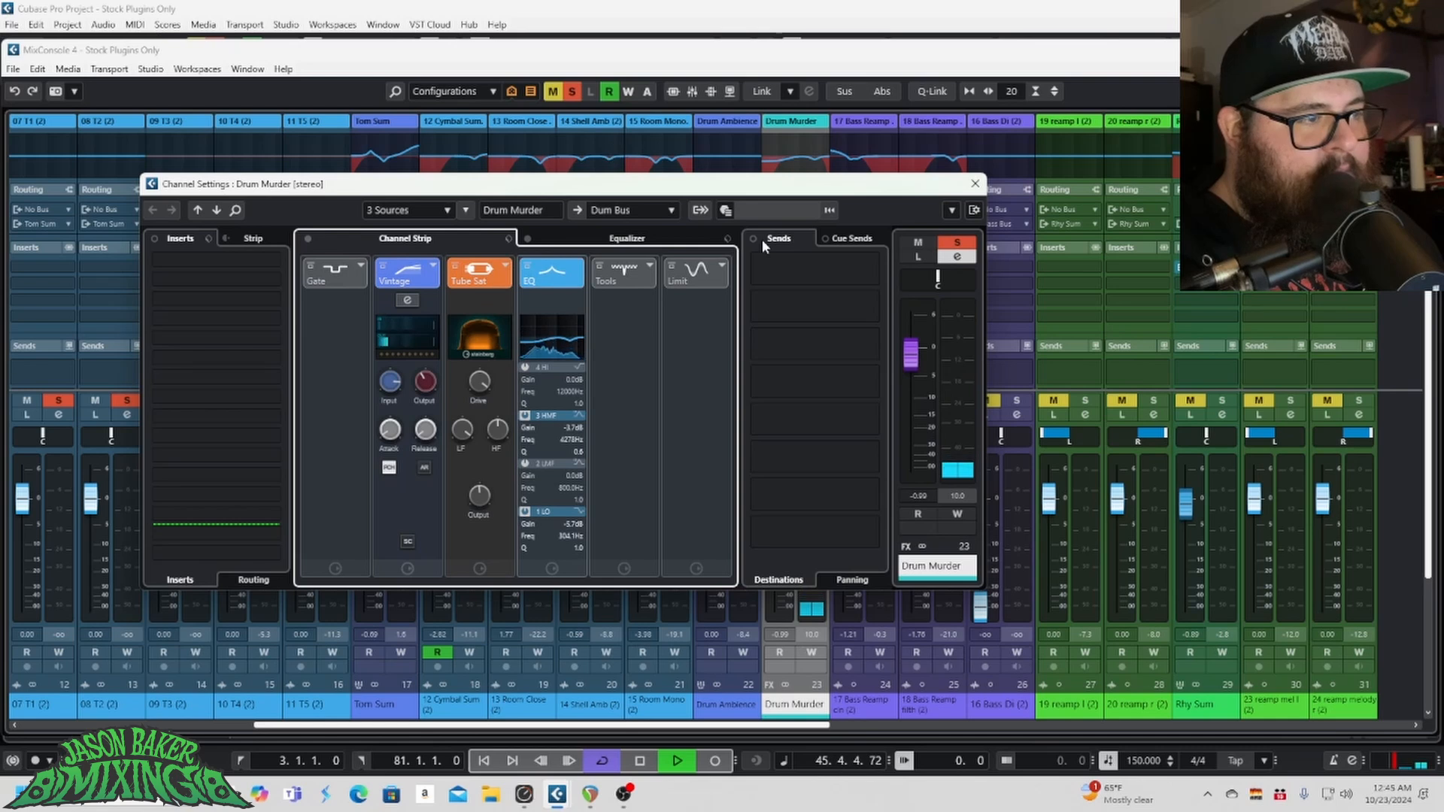
Step: Compare the Drum Murder signal again by bypassing all three active strip modules and re-enabling them in turn
{"action": "left_click", "coordinate": [528, 269]}
{"action": "left_click", "coordinate": [457, 267]}
{"action": "left_click", "coordinate": [383, 267]}
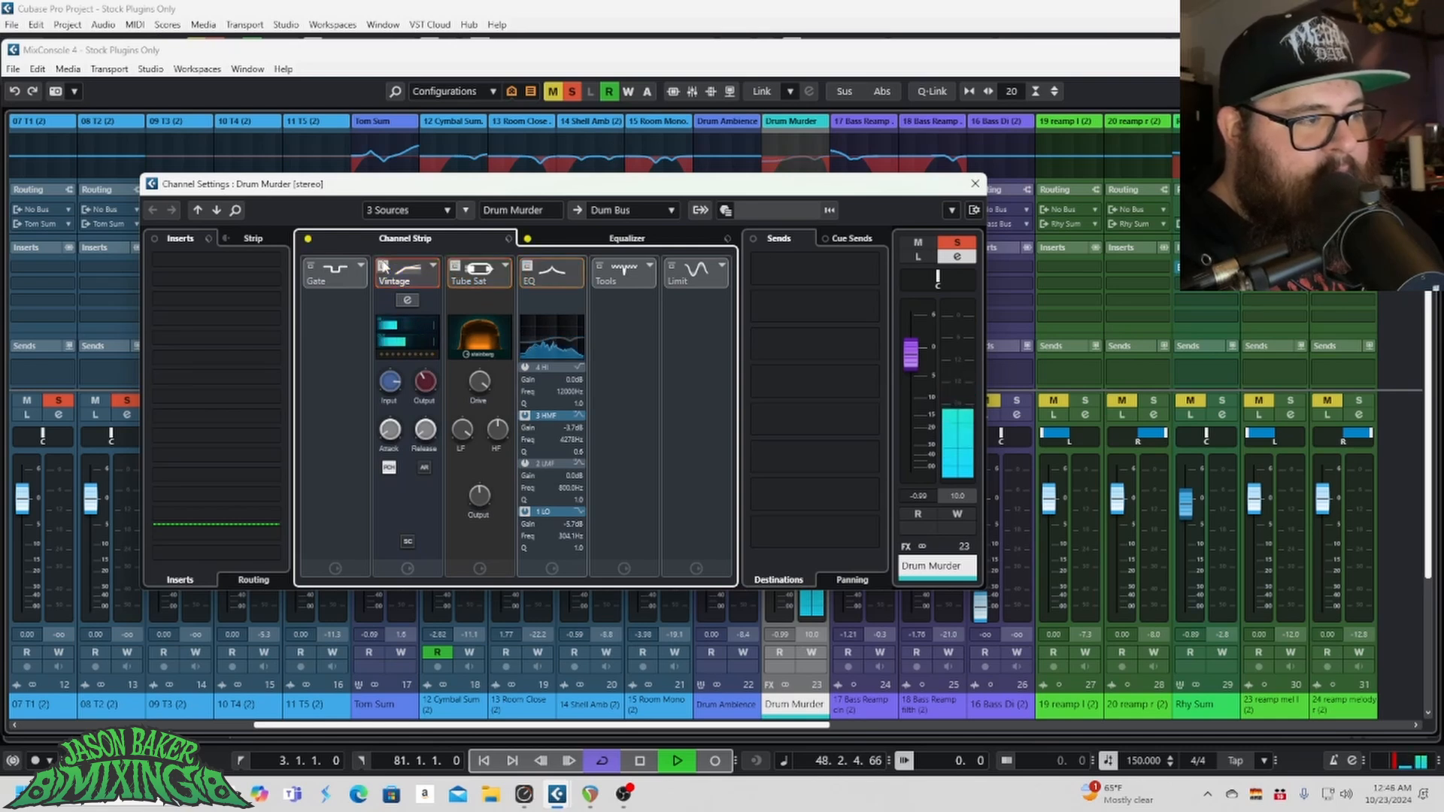
{"action": "left_click", "coordinate": [383, 267]}
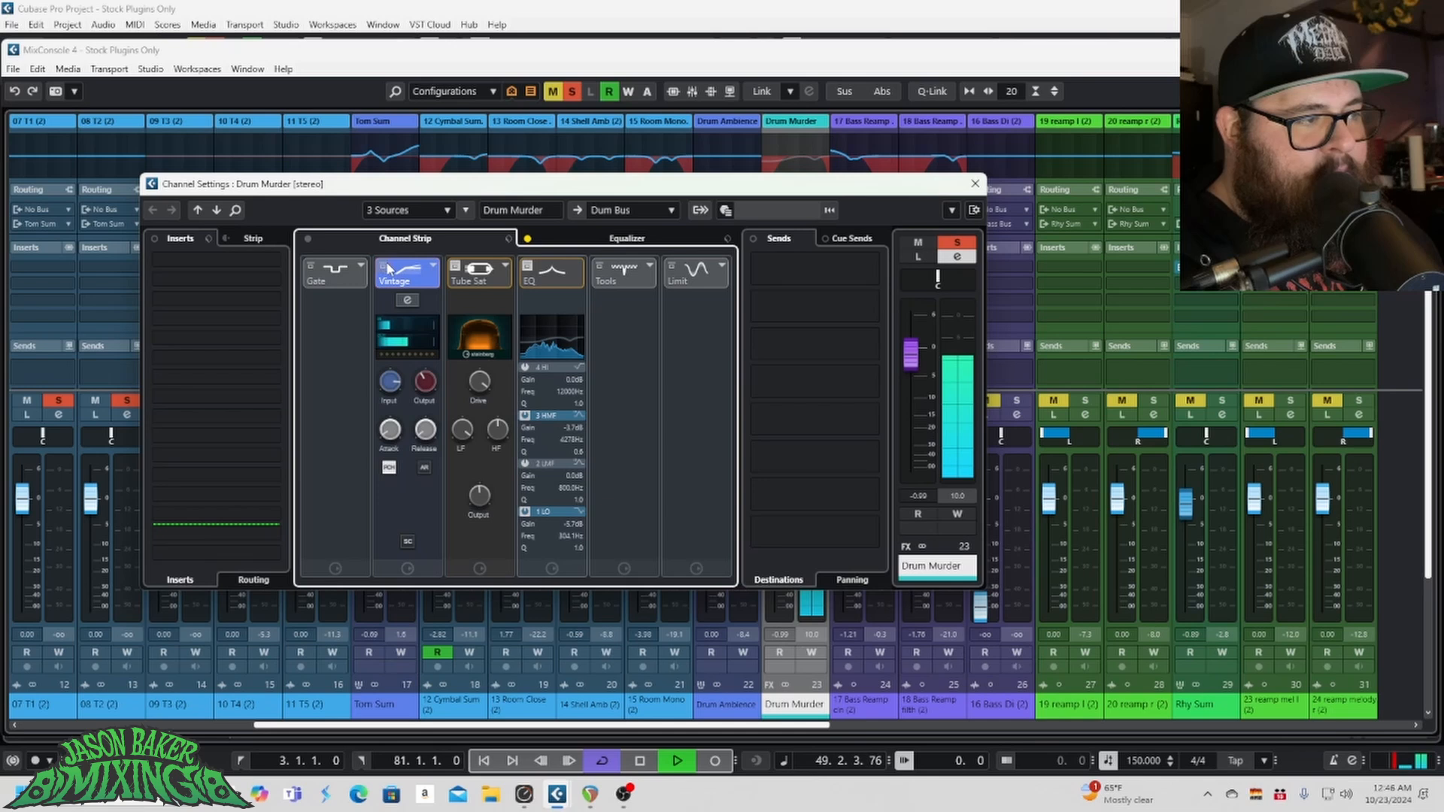
{"action": "left_click", "coordinate": [457, 267]}
{"action": "left_click", "coordinate": [526, 269]}
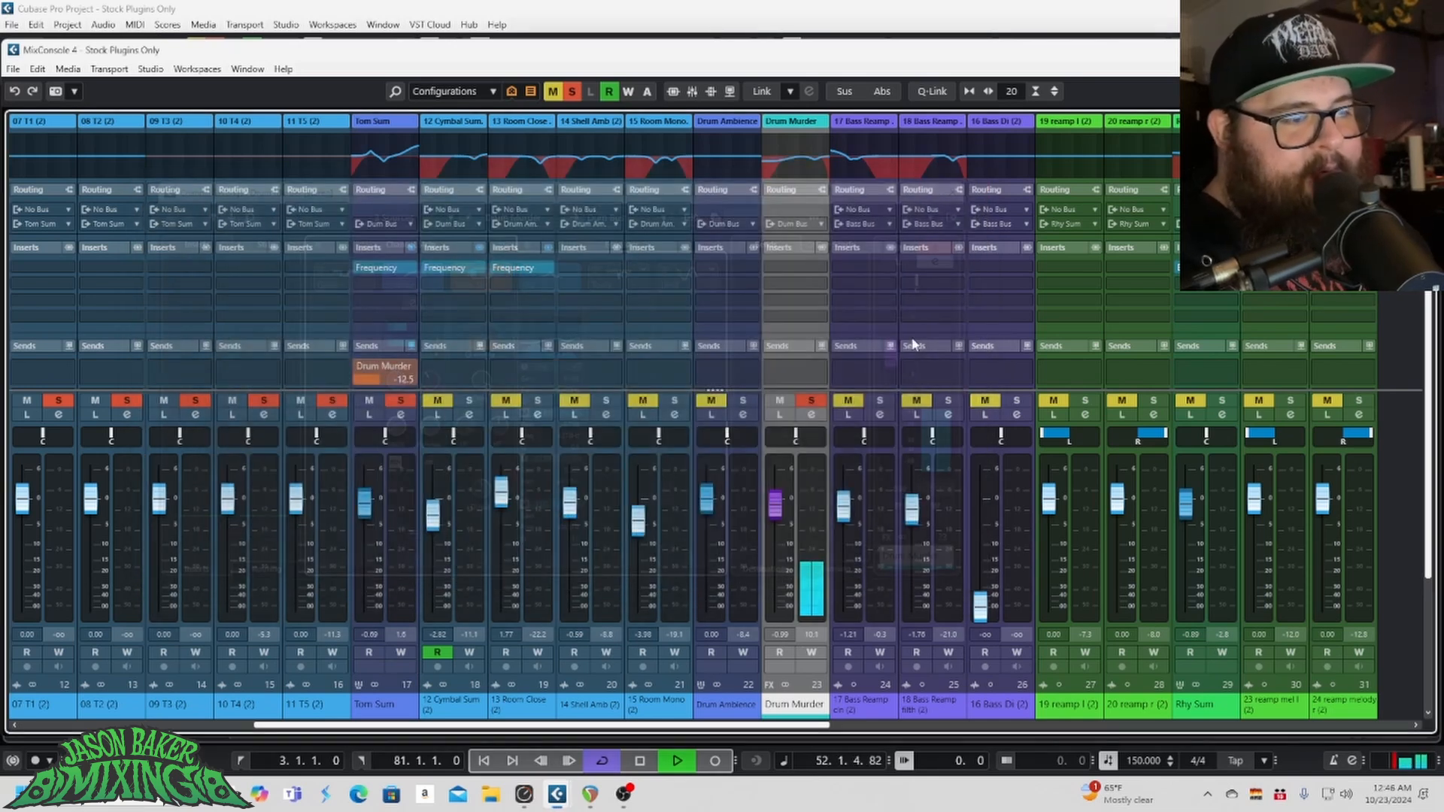
Step: Close the channel settings, unsolo Drum Murder, and compare the full mix with that channel muted and unmuted
{"action": "left_click", "coordinate": [975, 184]}
{"action": "left_click", "coordinate": [811, 400]}
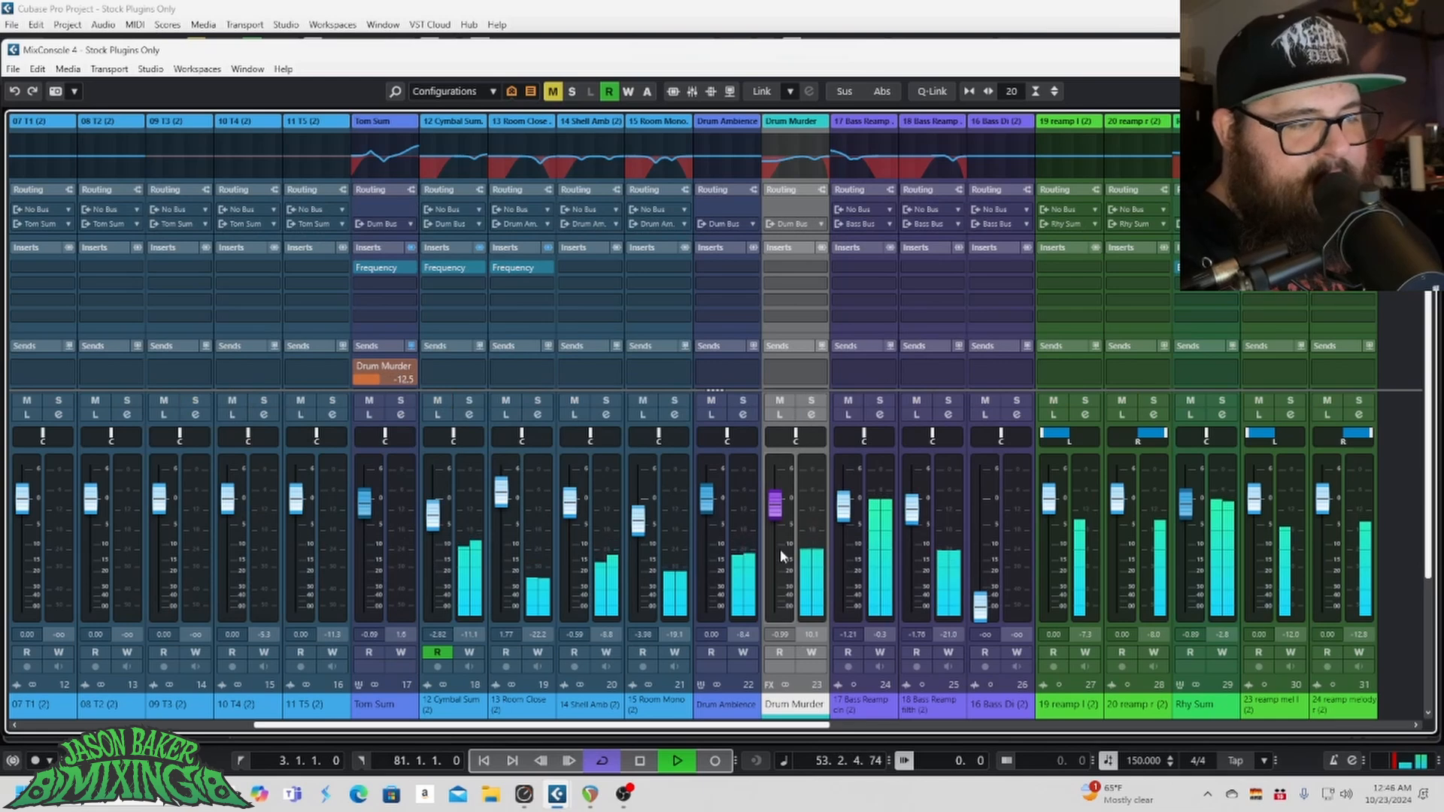
{"action": "left_click", "coordinate": [779, 401]}
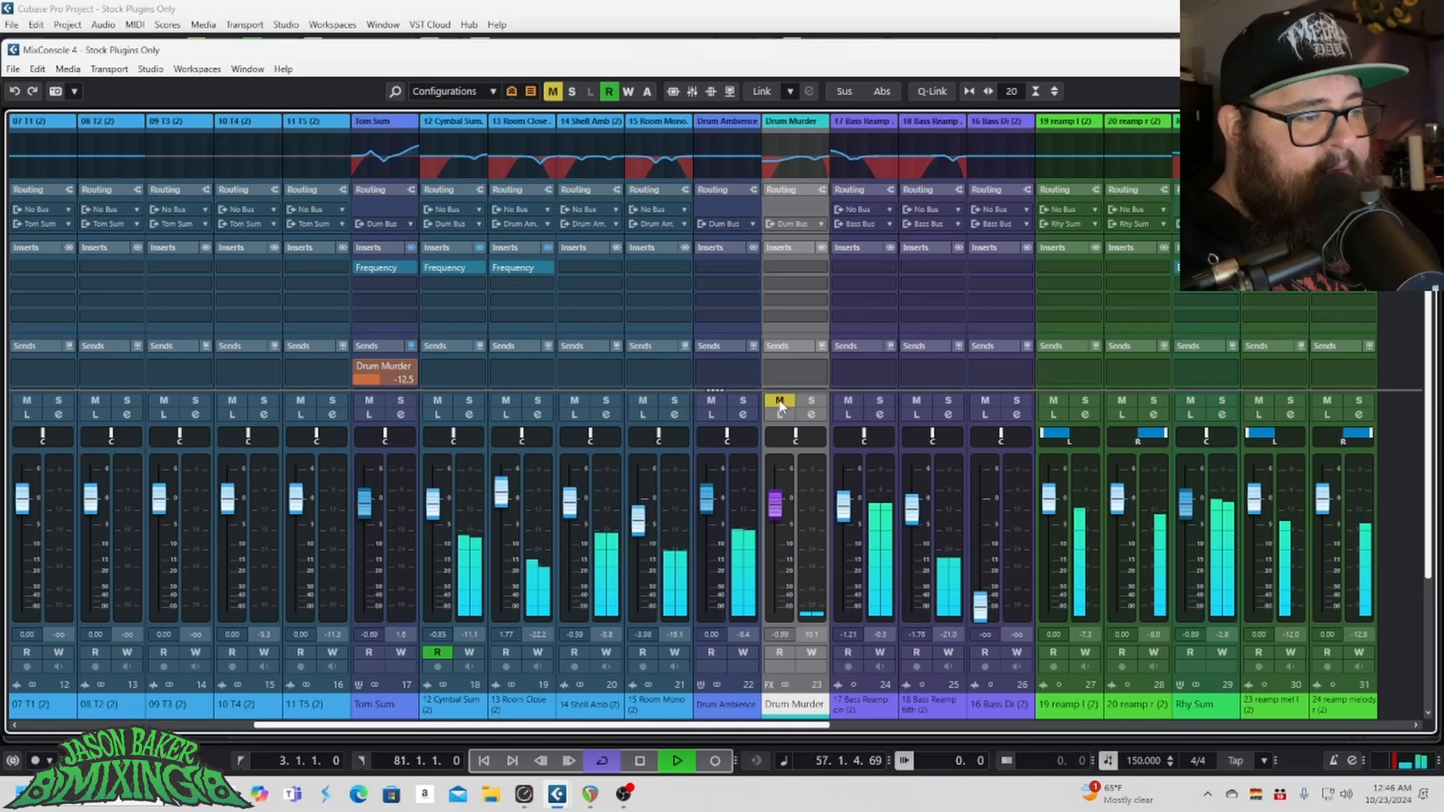
{"action": "left_click", "coordinate": [779, 403]}
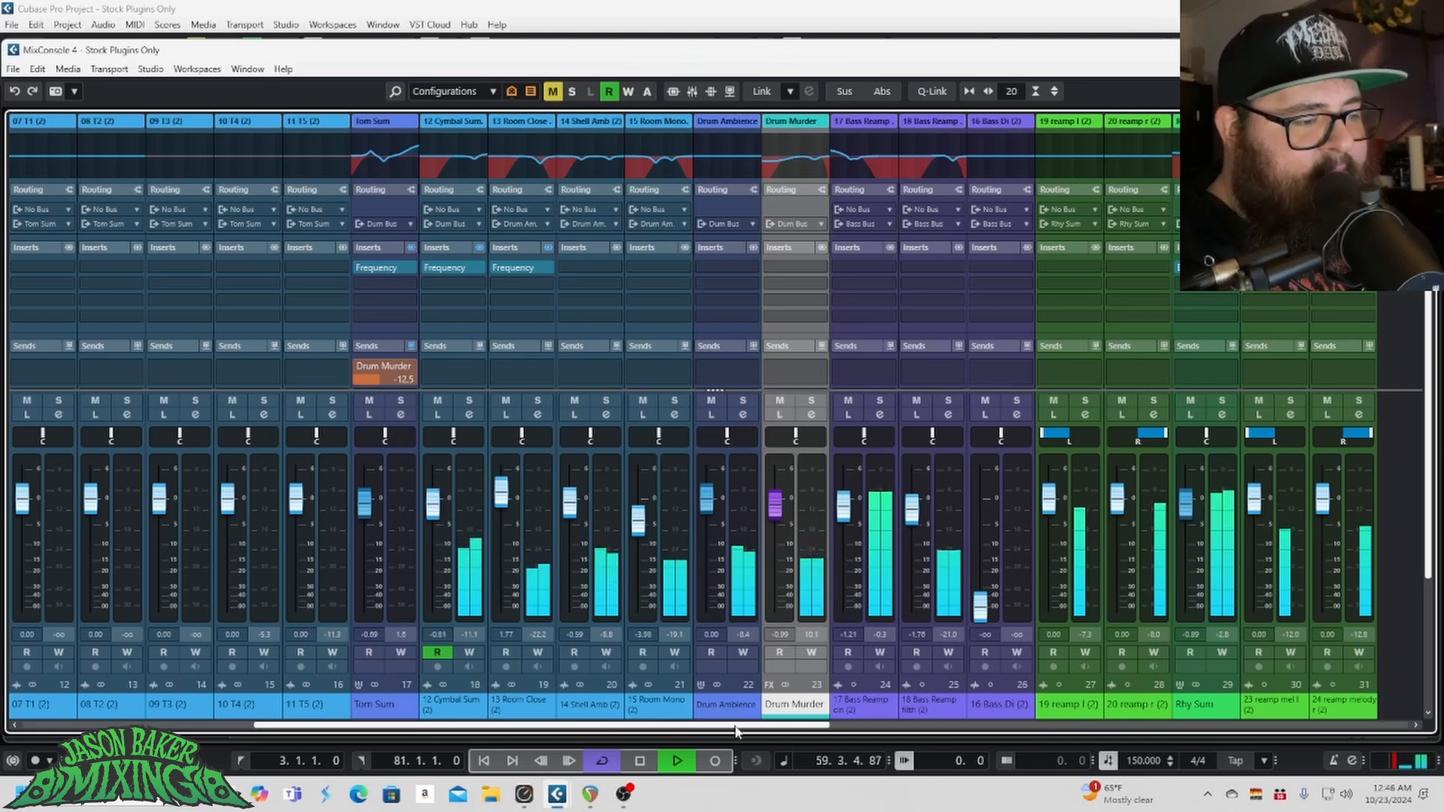
Step: Solo the Dum Bus and compare the drums with the Drum Murder channel switched out of and back into the solo
{"action": "left_click_drag", "start_coordinate": [735, 726], "coordinate": [1313, 727]}
{"action": "left_click", "coordinate": [1085, 400]}
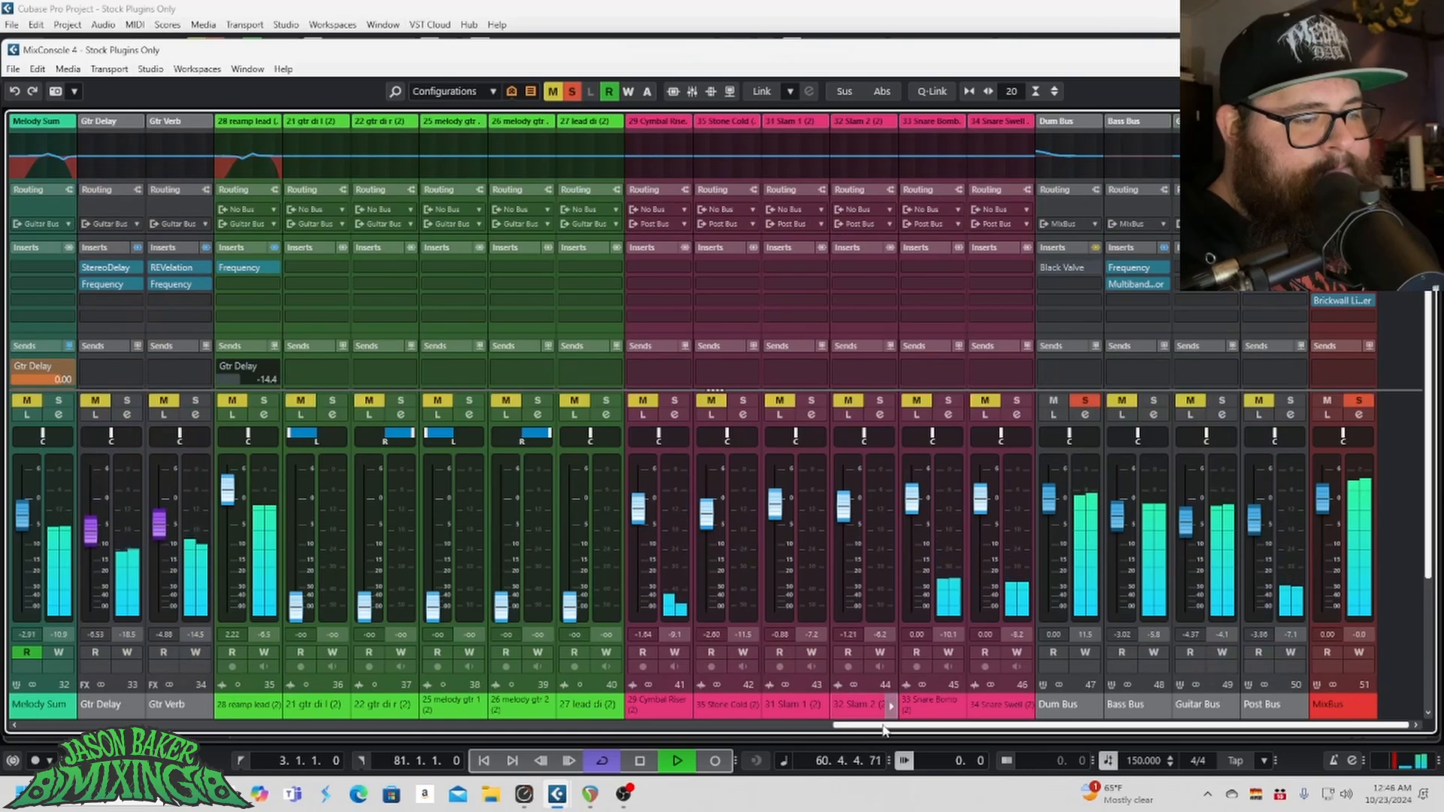
{"action": "left_click_drag", "start_coordinate": [930, 732], "coordinate": [121, 728]}
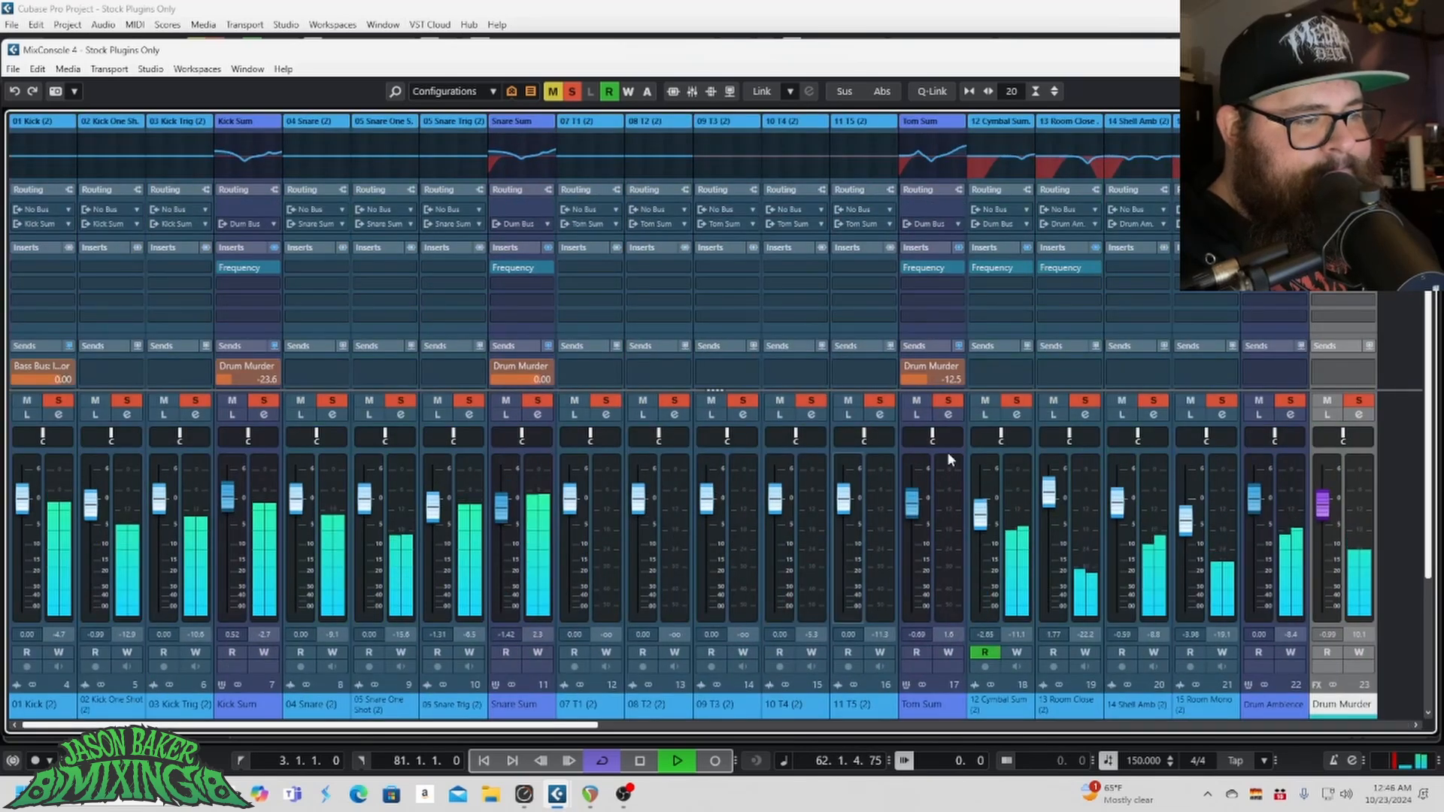
{"action": "left_click", "coordinate": [1360, 399]}
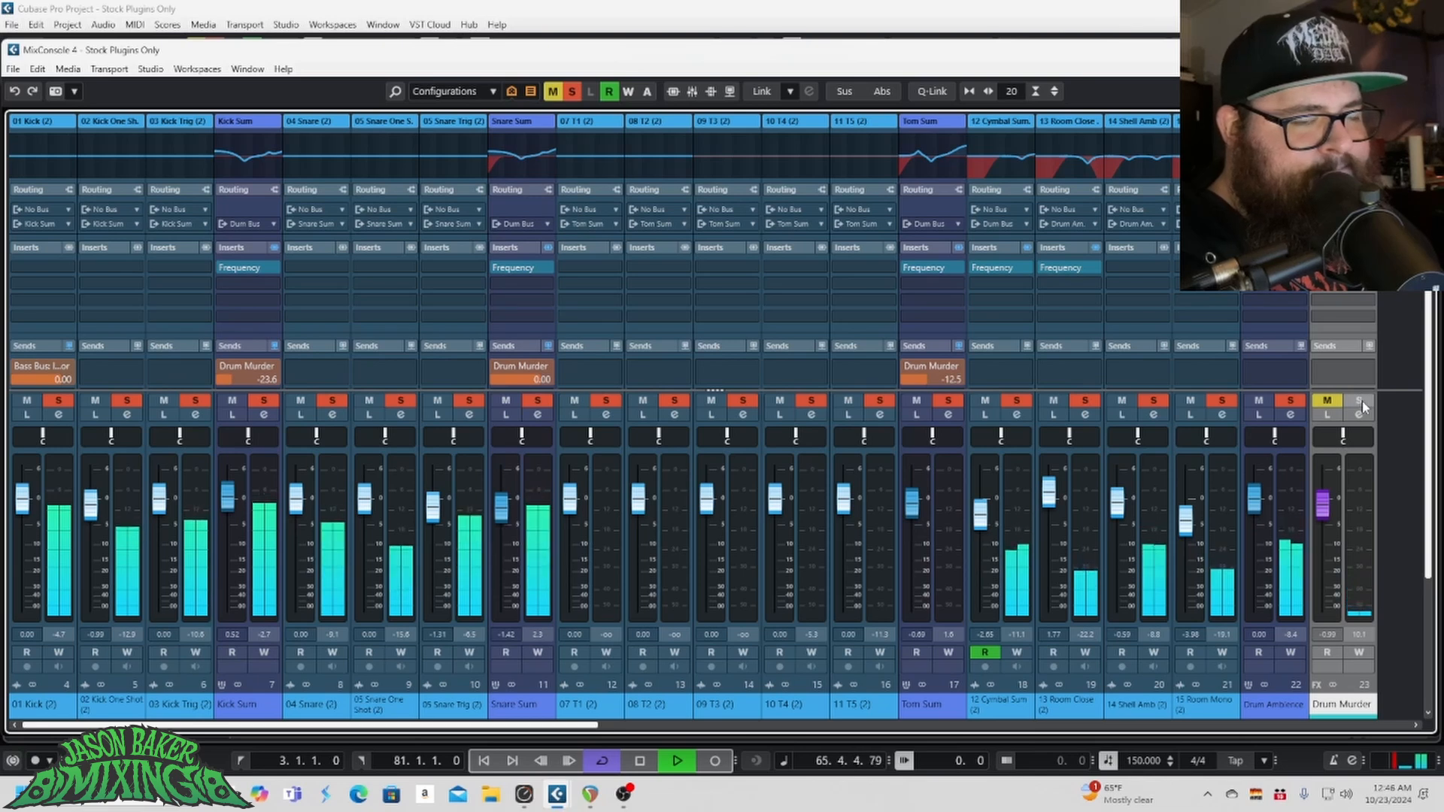
{"action": "left_click", "coordinate": [1360, 400]}
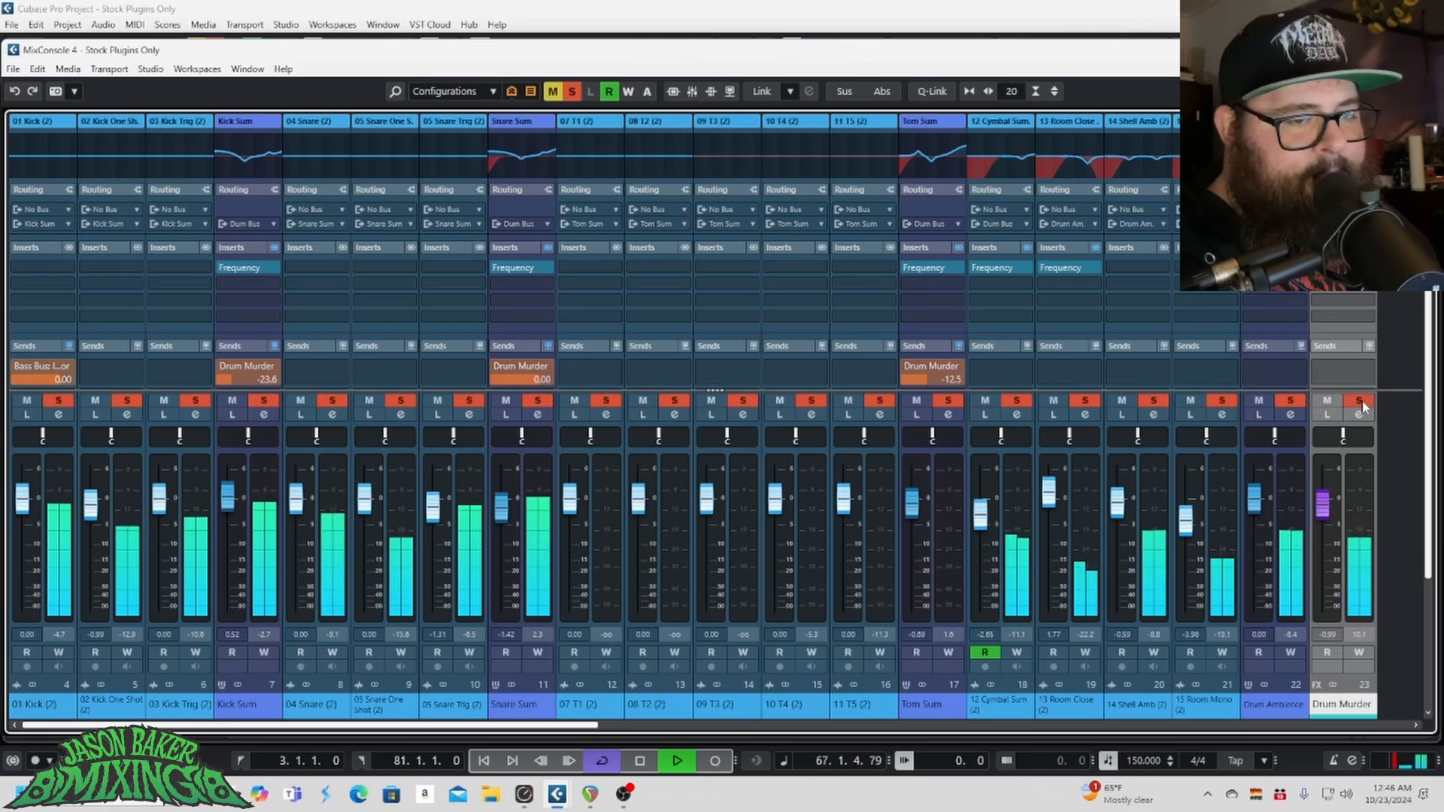
Step: Stop playback and select the Dum Bus channel in the mixer
{"action": "key", "text": "space"}
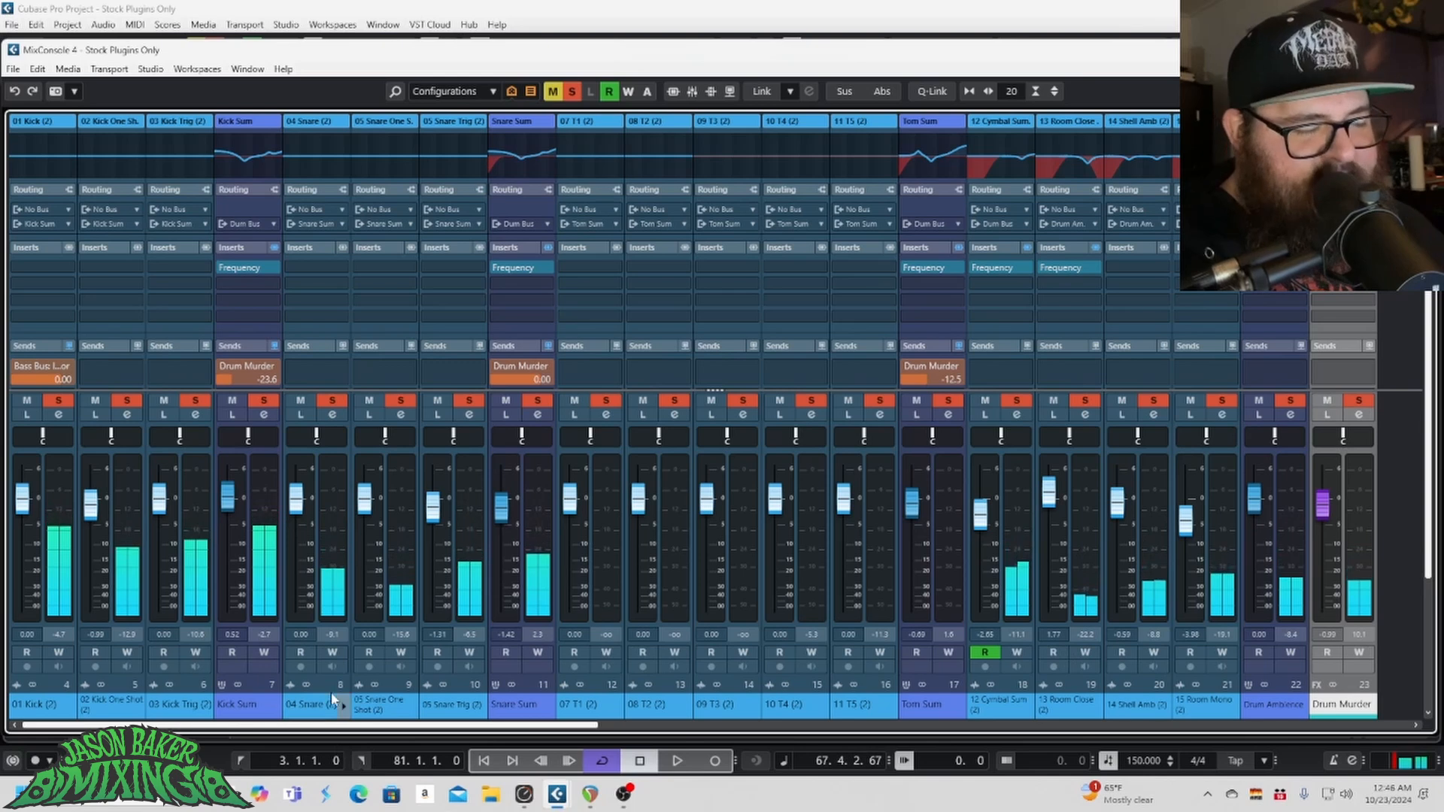
{"action": "left_click_drag", "start_coordinate": [358, 726], "coordinate": [587, 729]}
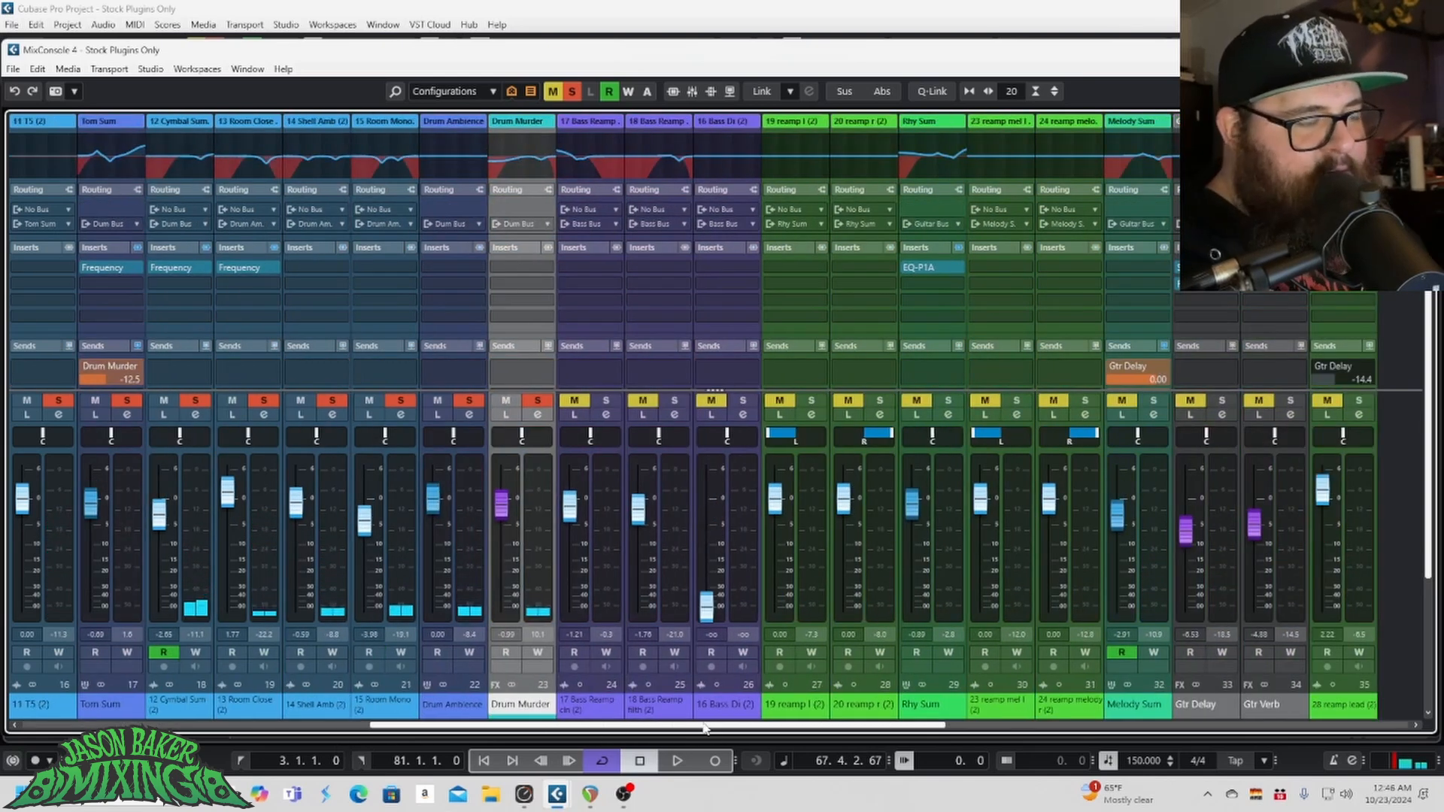
{"action": "left_click_drag", "start_coordinate": [569, 726], "coordinate": [1217, 754]}
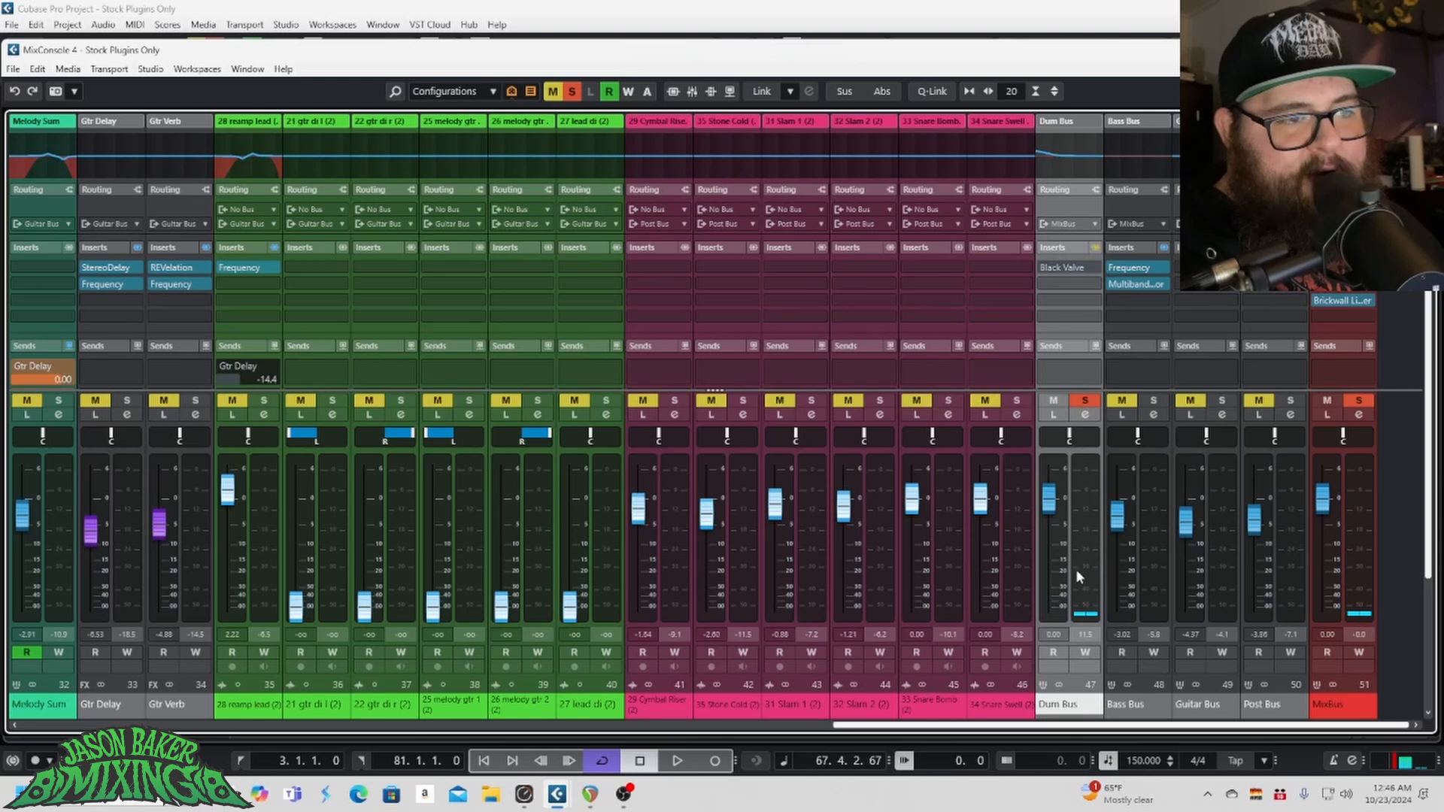
Step: Open the Dum Bus's Black Valve insert, play the drums, and take it out of bypass to compare the sound
{"action": "left_click", "coordinate": [1058, 268]}
{"action": "left_click_drag", "start_coordinate": [801, 192], "coordinate": [615, 187]}
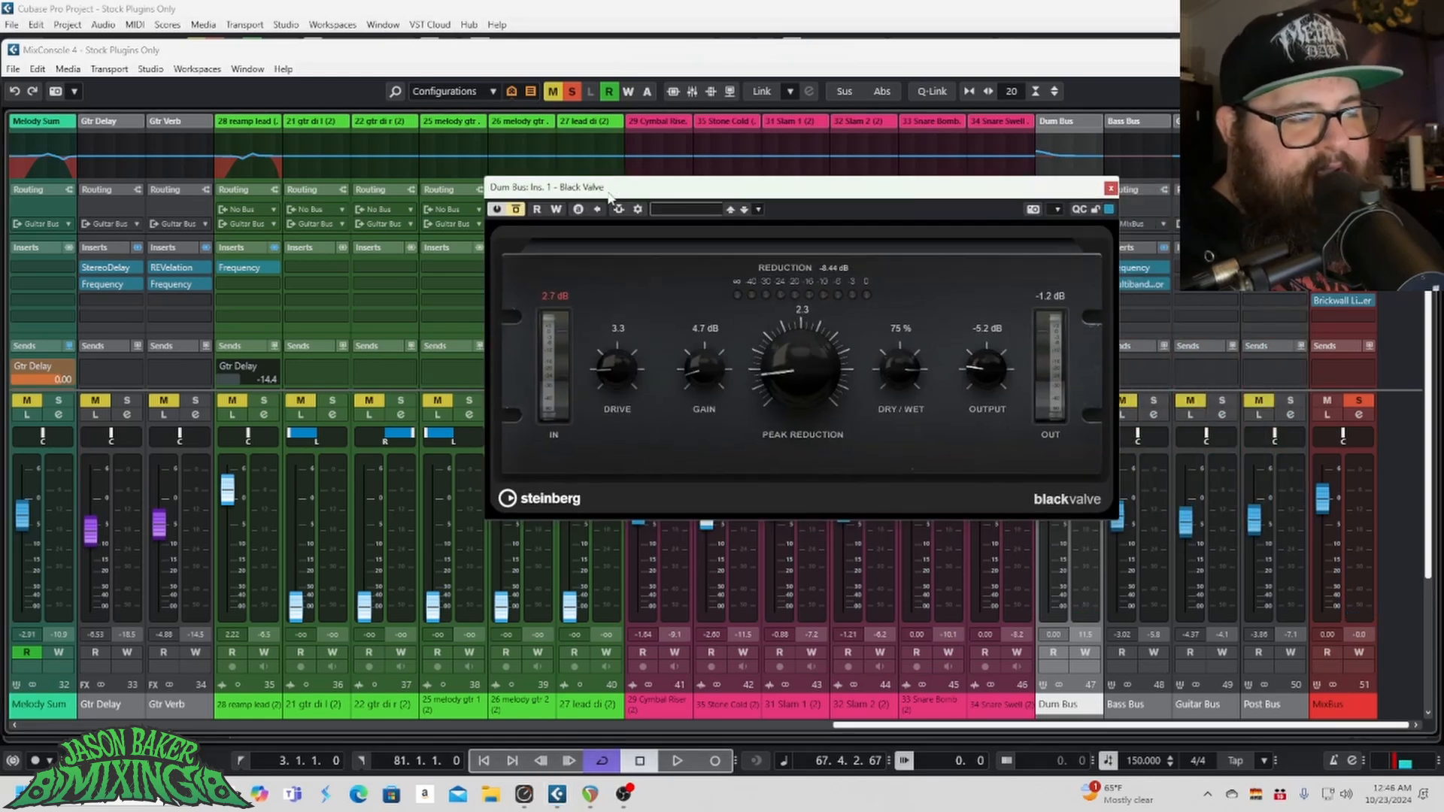
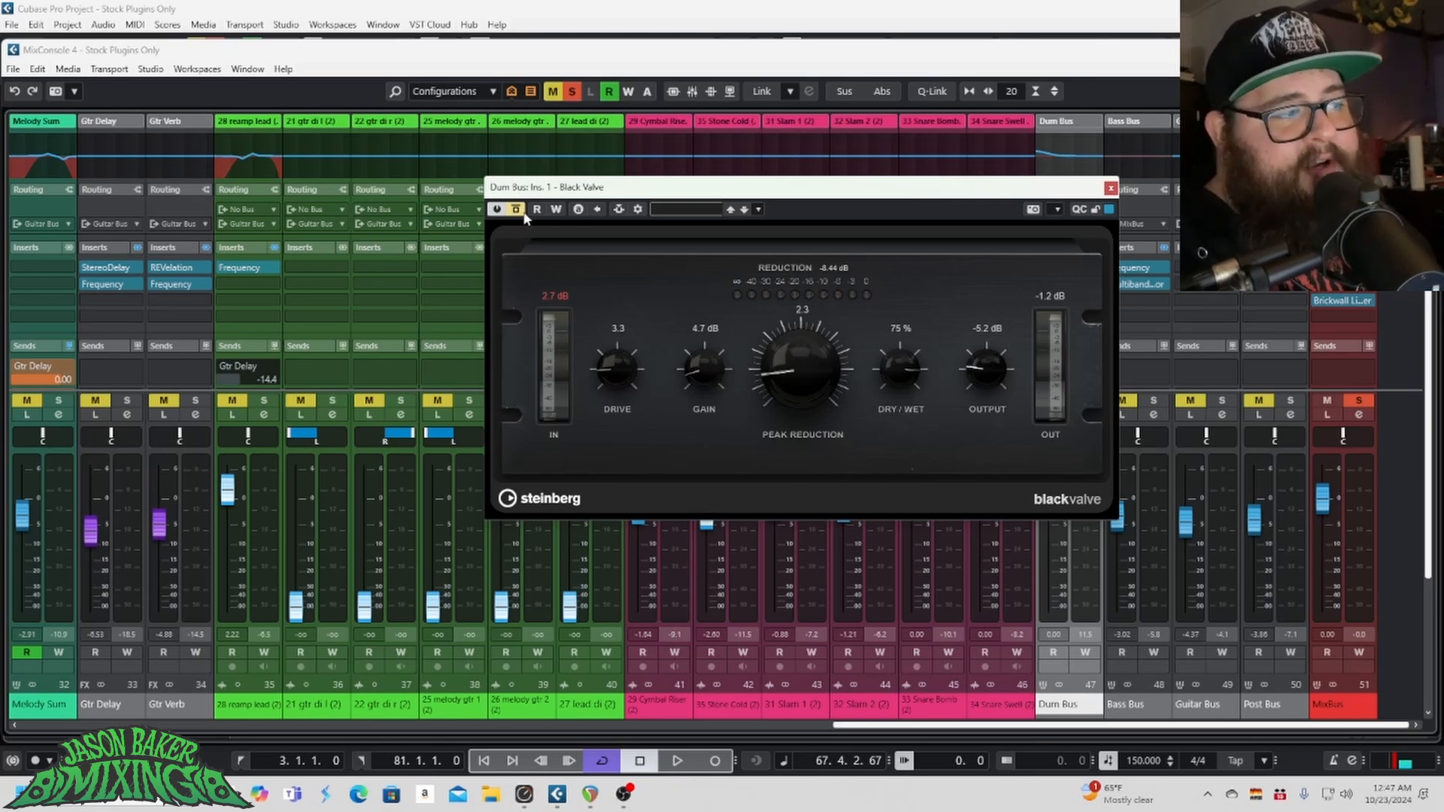
{"action": "key", "text": "space"}
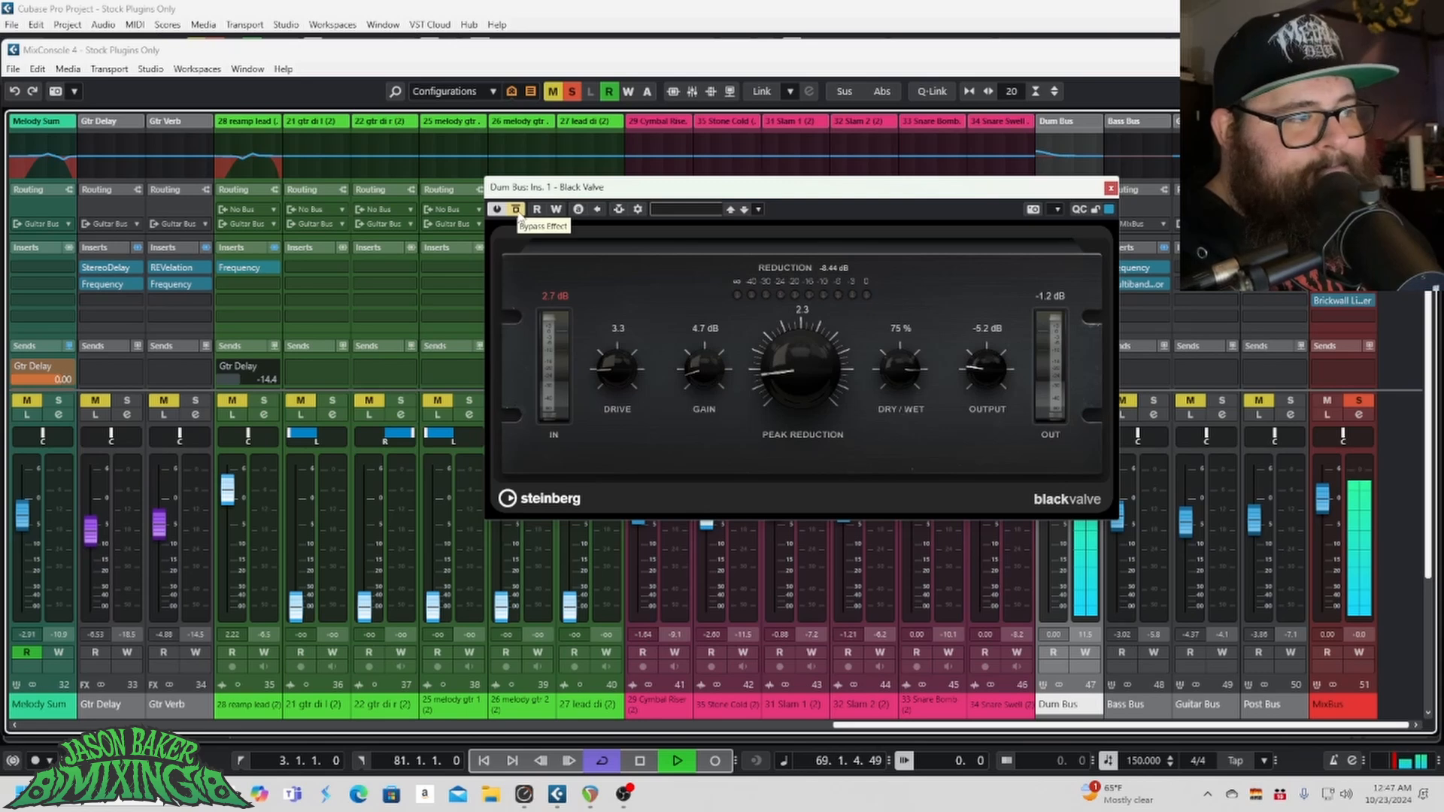
{"action": "left_click", "coordinate": [516, 210]}
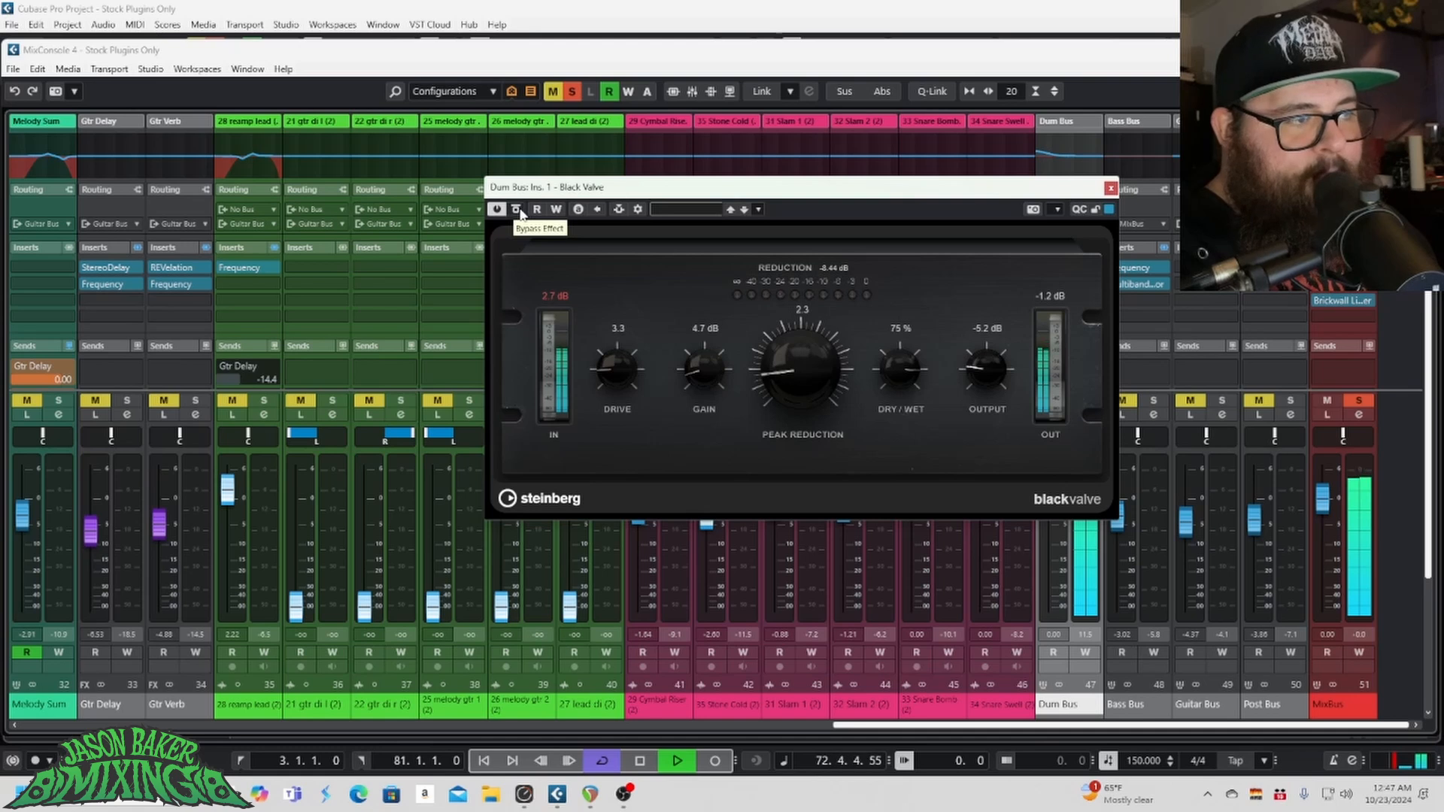
{"action": "left_click", "coordinate": [516, 210]}
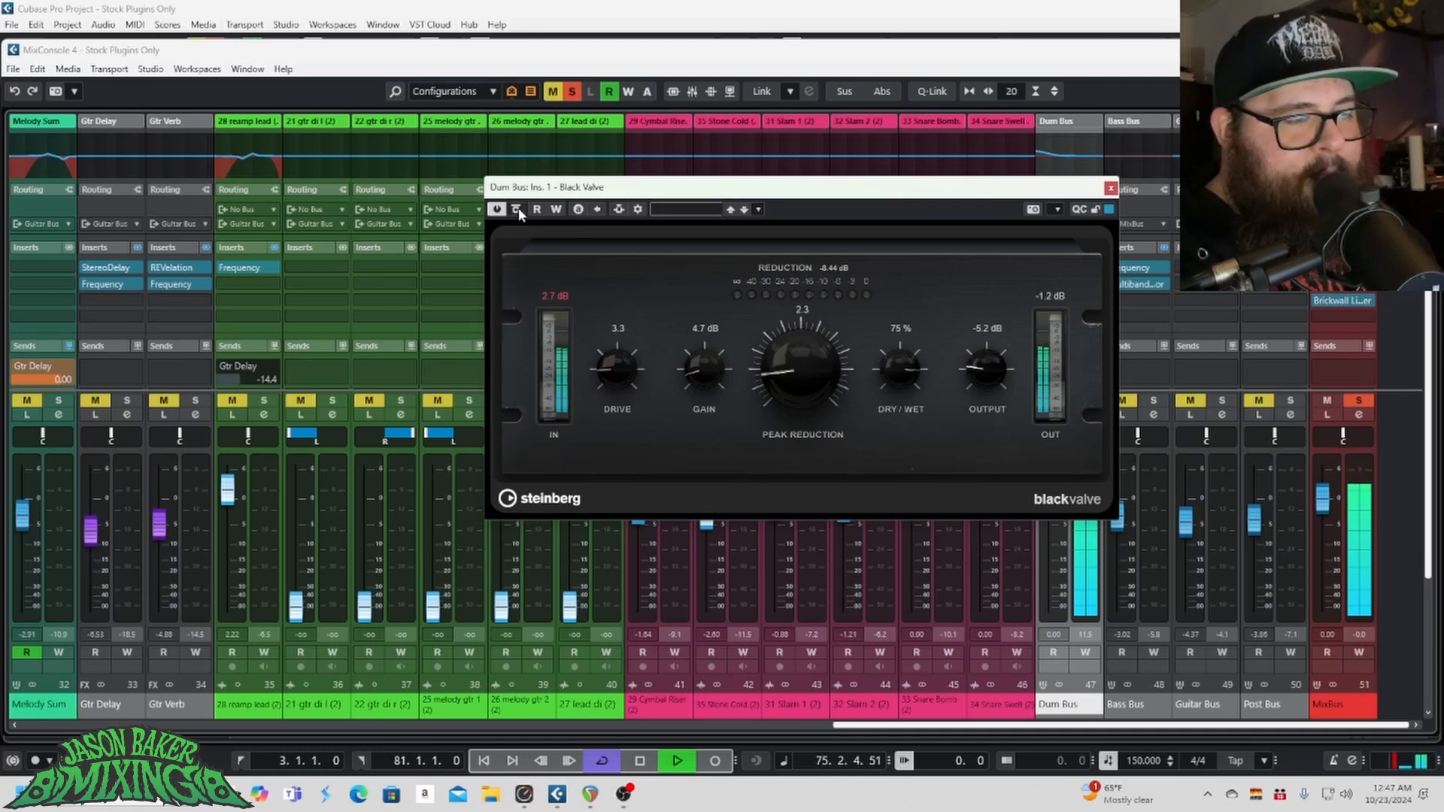
{"action": "left_click", "coordinate": [1110, 189]}
Step: Open the Dum Bus channel's equalizer and compare the drums with the EQ bypassed and active
{"action": "left_click", "coordinate": [1084, 415]}
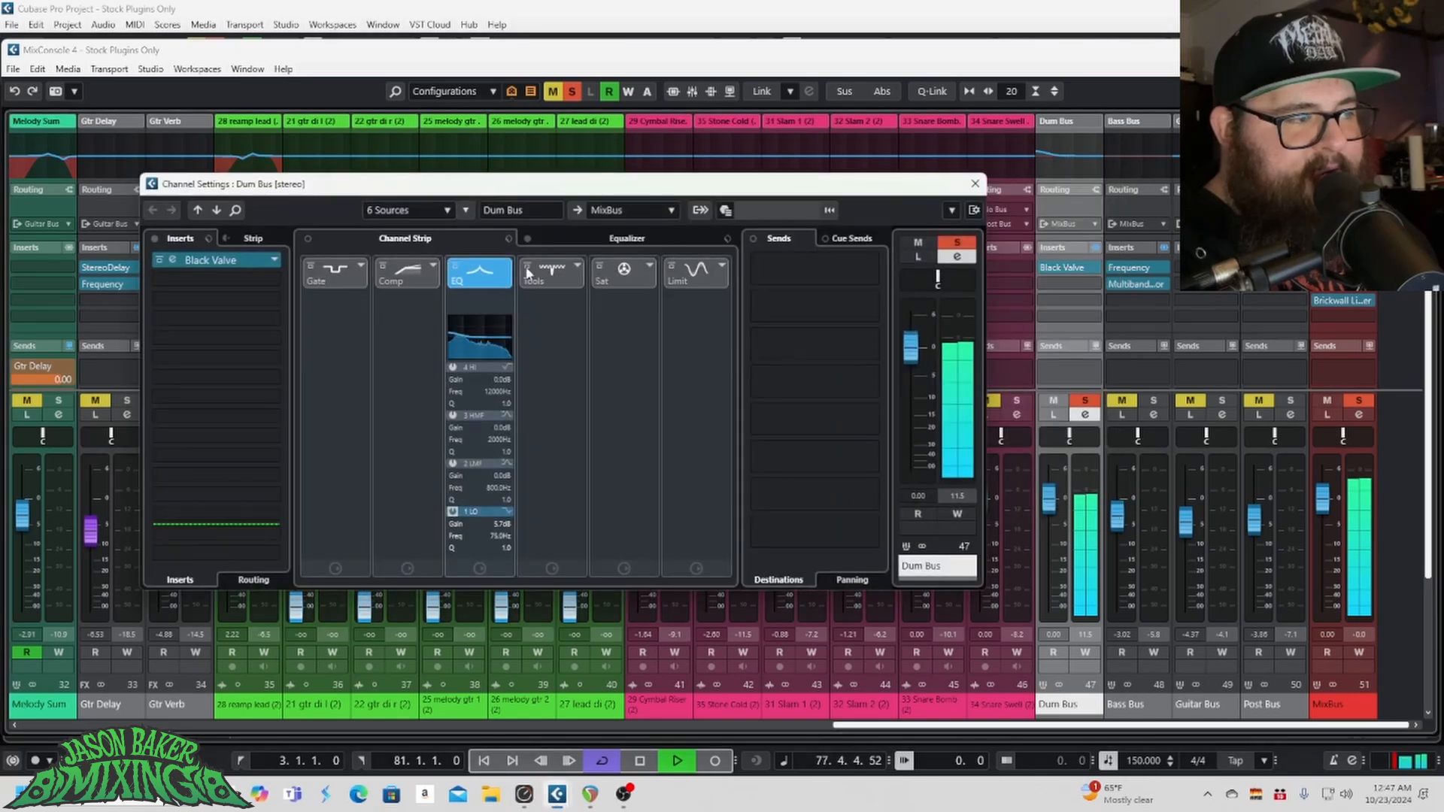
{"action": "mouse_move", "coordinate": [376, 337]}
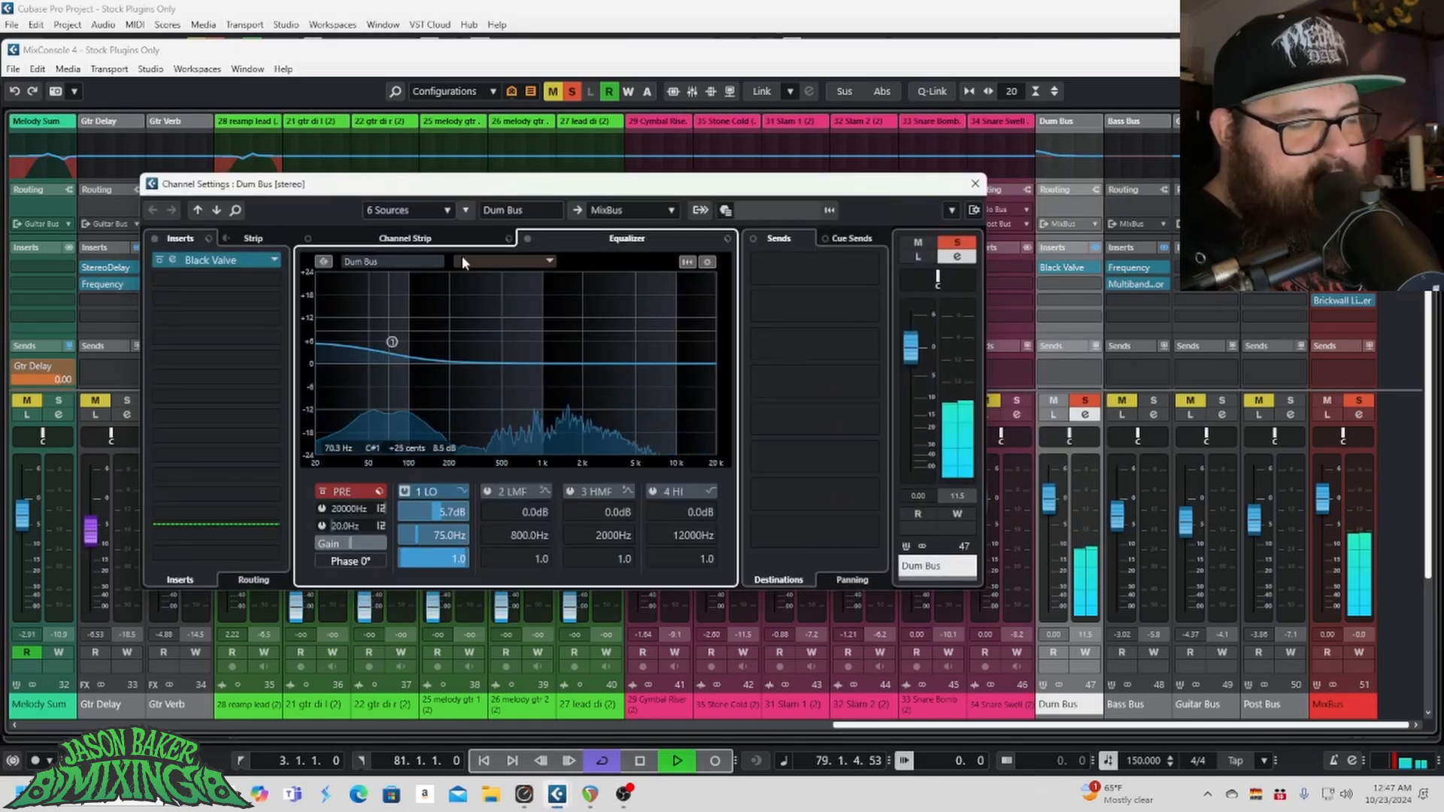
{"action": "left_click_drag", "start_coordinate": [510, 193], "coordinate": [385, 154]}
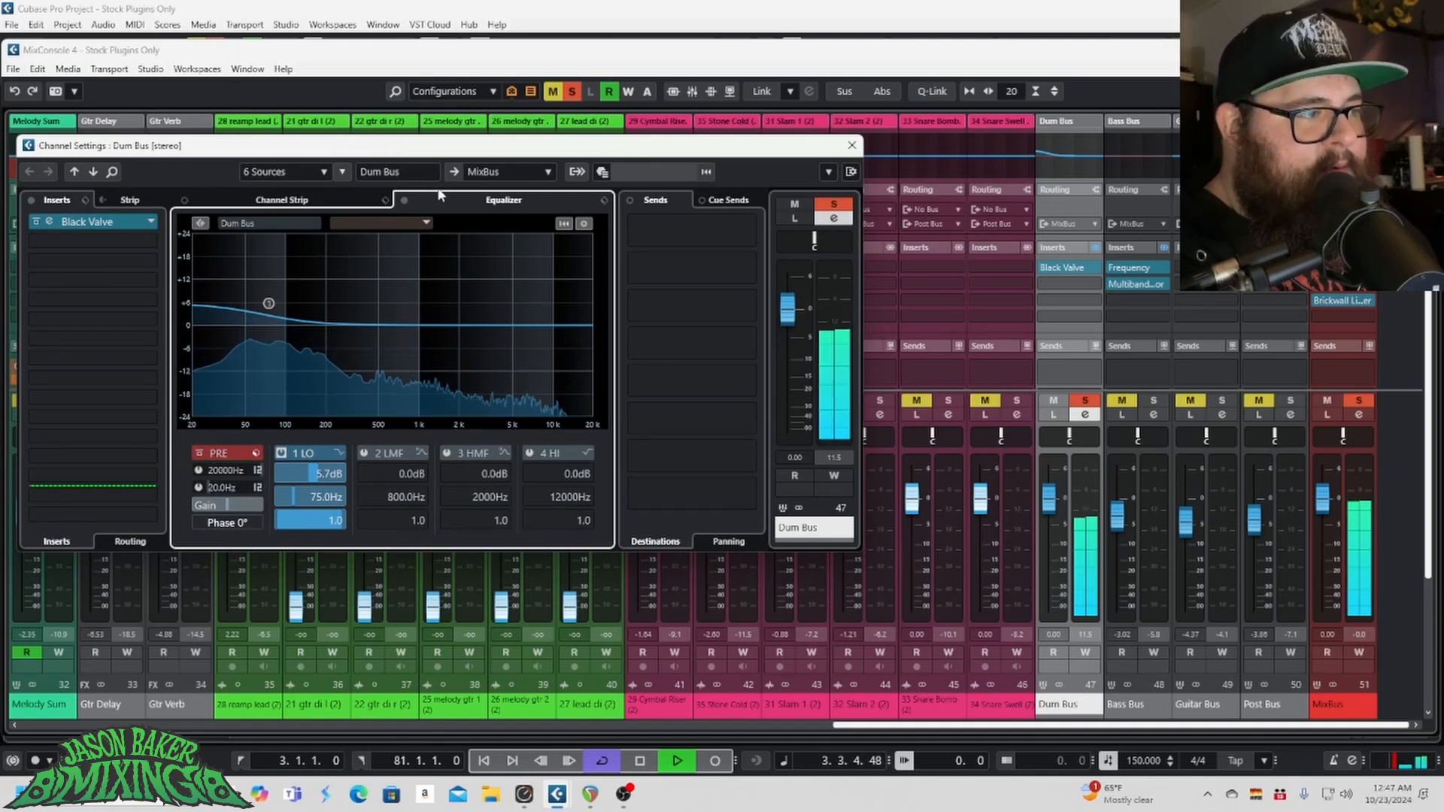
{"action": "left_click", "coordinate": [404, 201]}
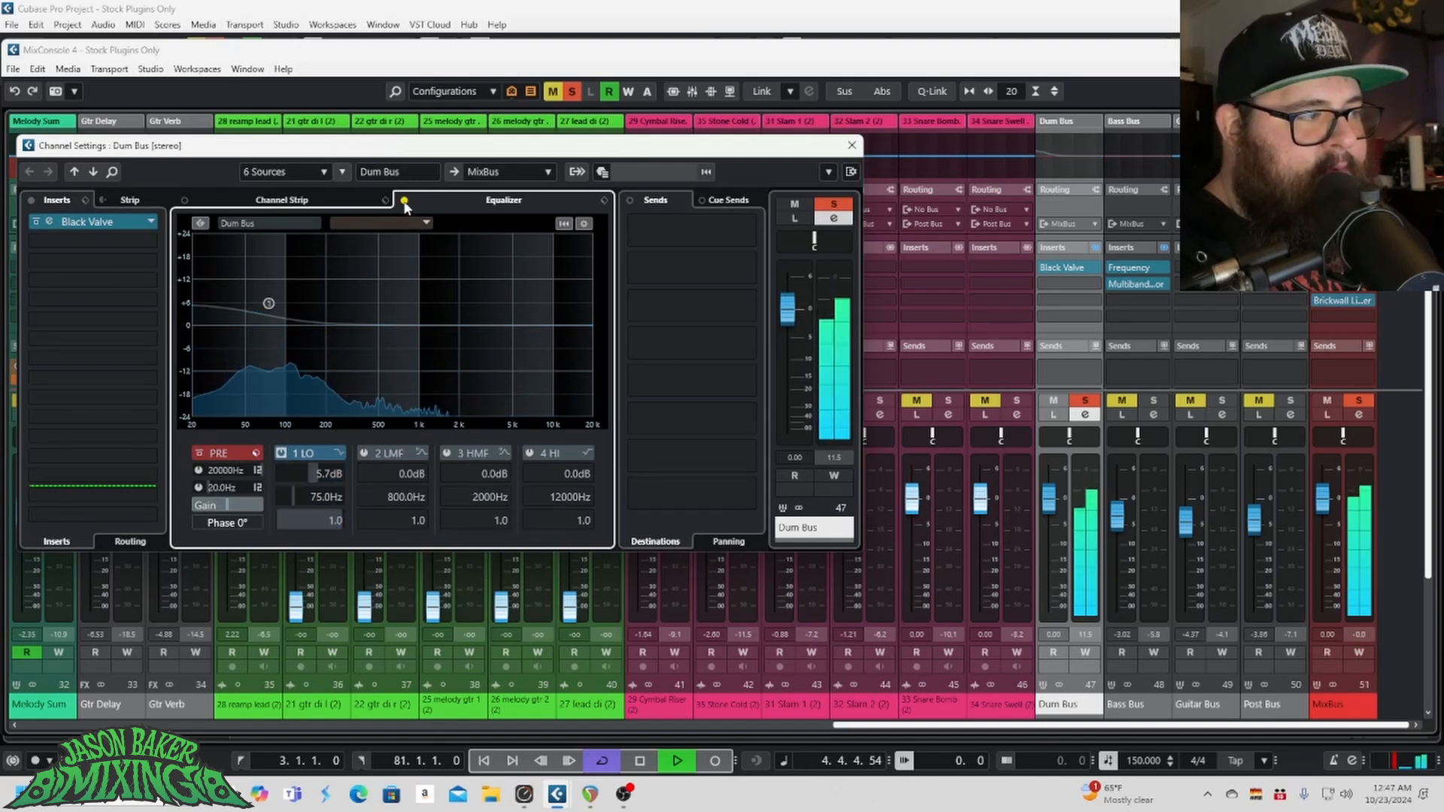
{"action": "left_click", "coordinate": [404, 201]}
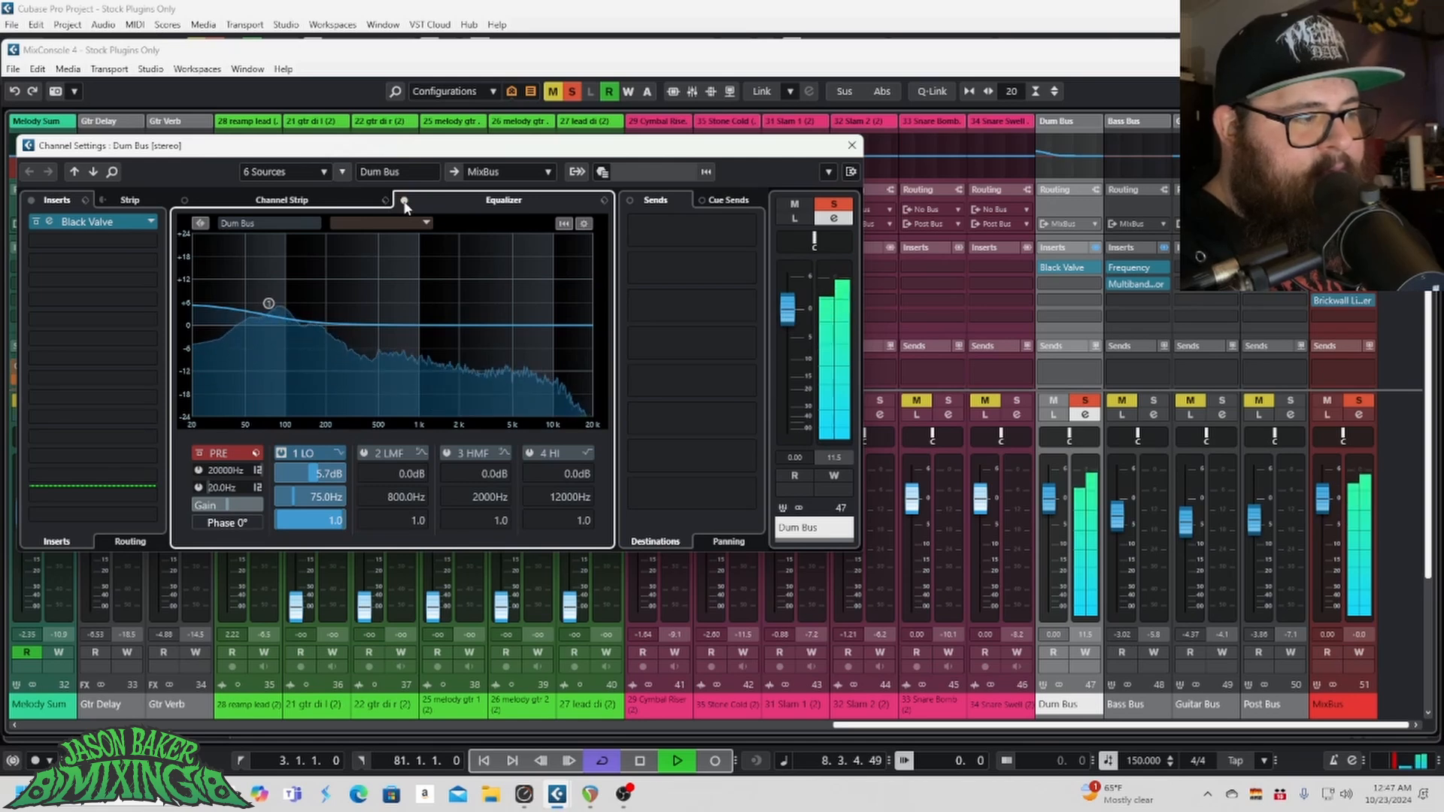
{"action": "left_click", "coordinate": [404, 201]}
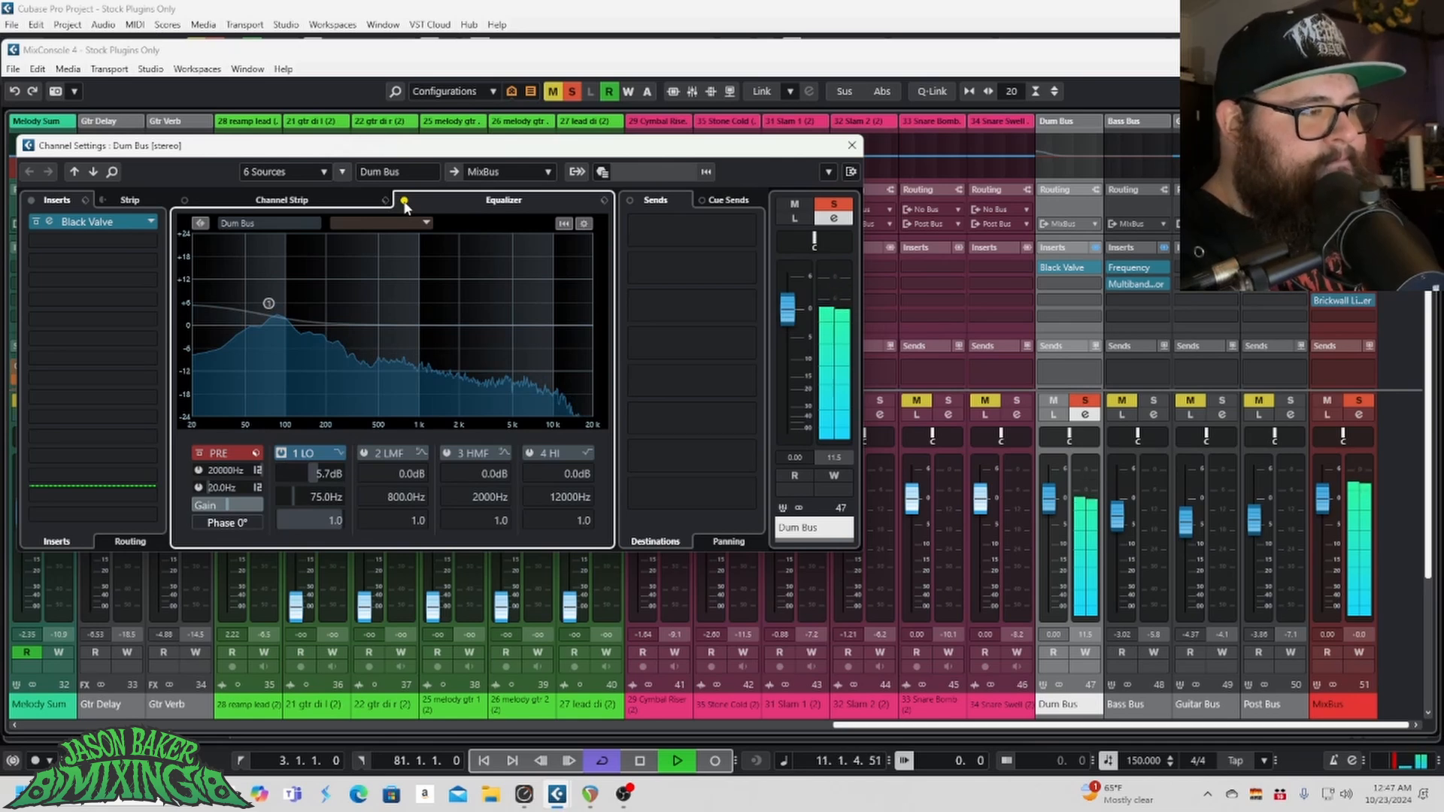
{"action": "left_click", "coordinate": [404, 201]}
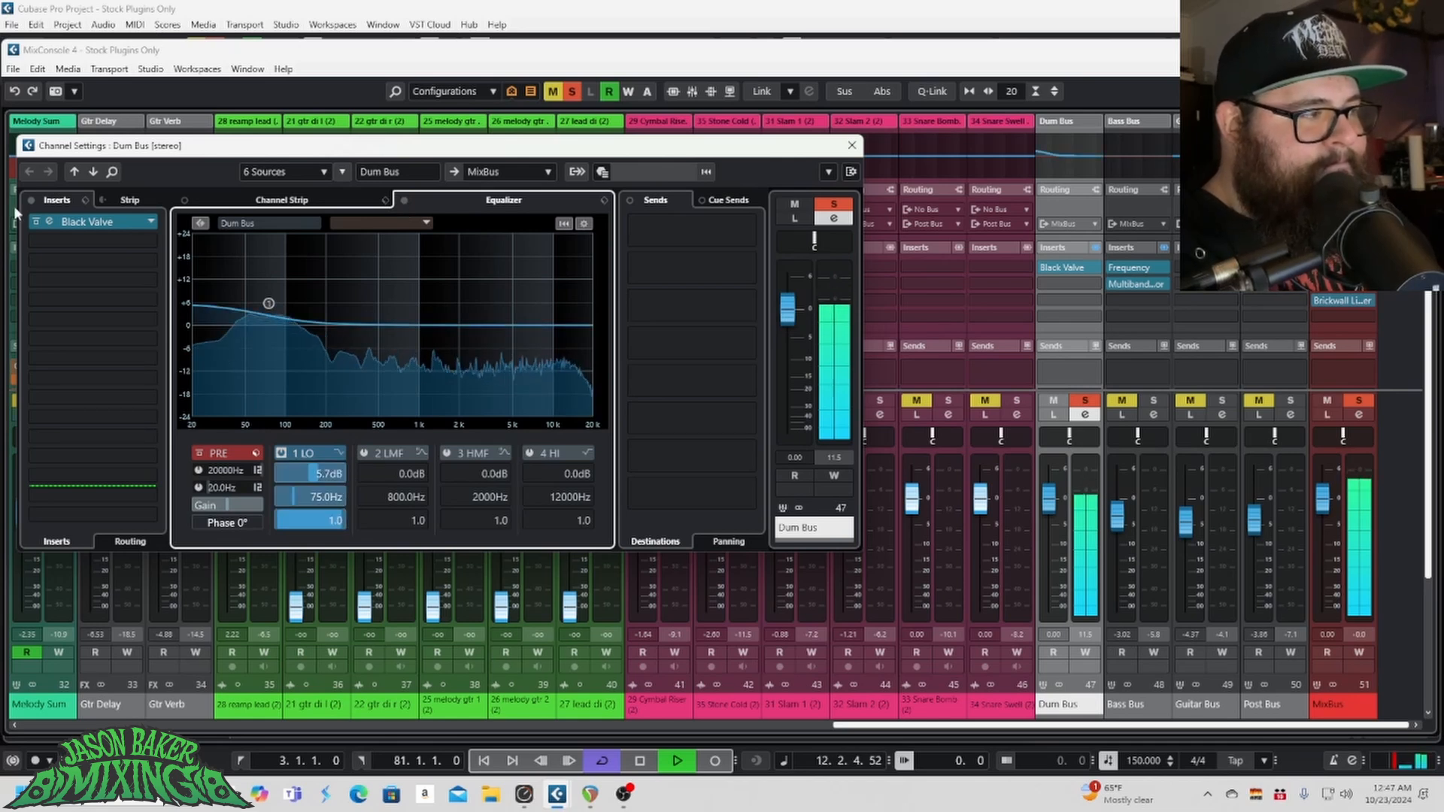
Step: Compare the drums with the Black Valve insert bypassed and active, and return to the Dum Bus channel strip view
{"action": "left_click", "coordinate": [36, 222]}
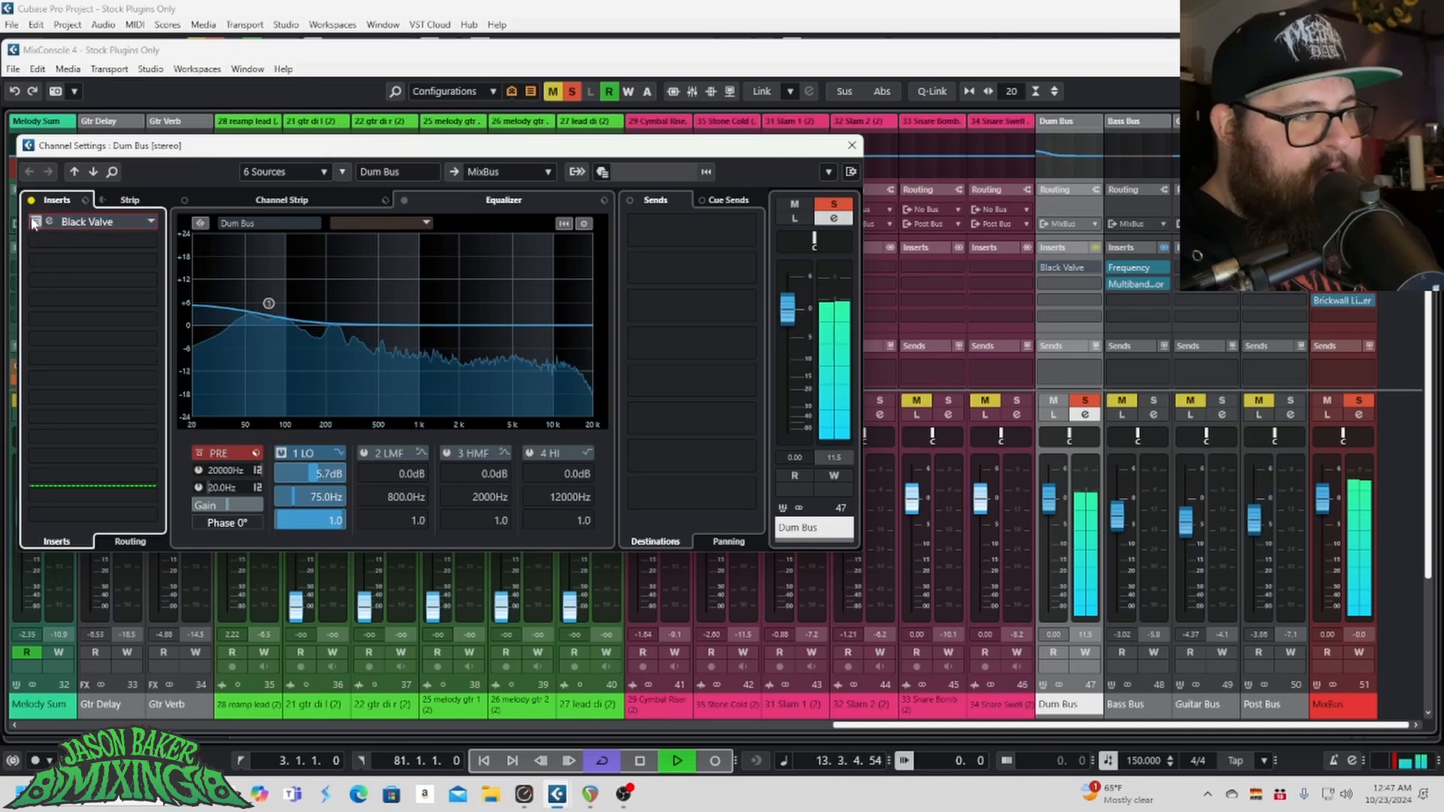
{"action": "left_click", "coordinate": [35, 222]}
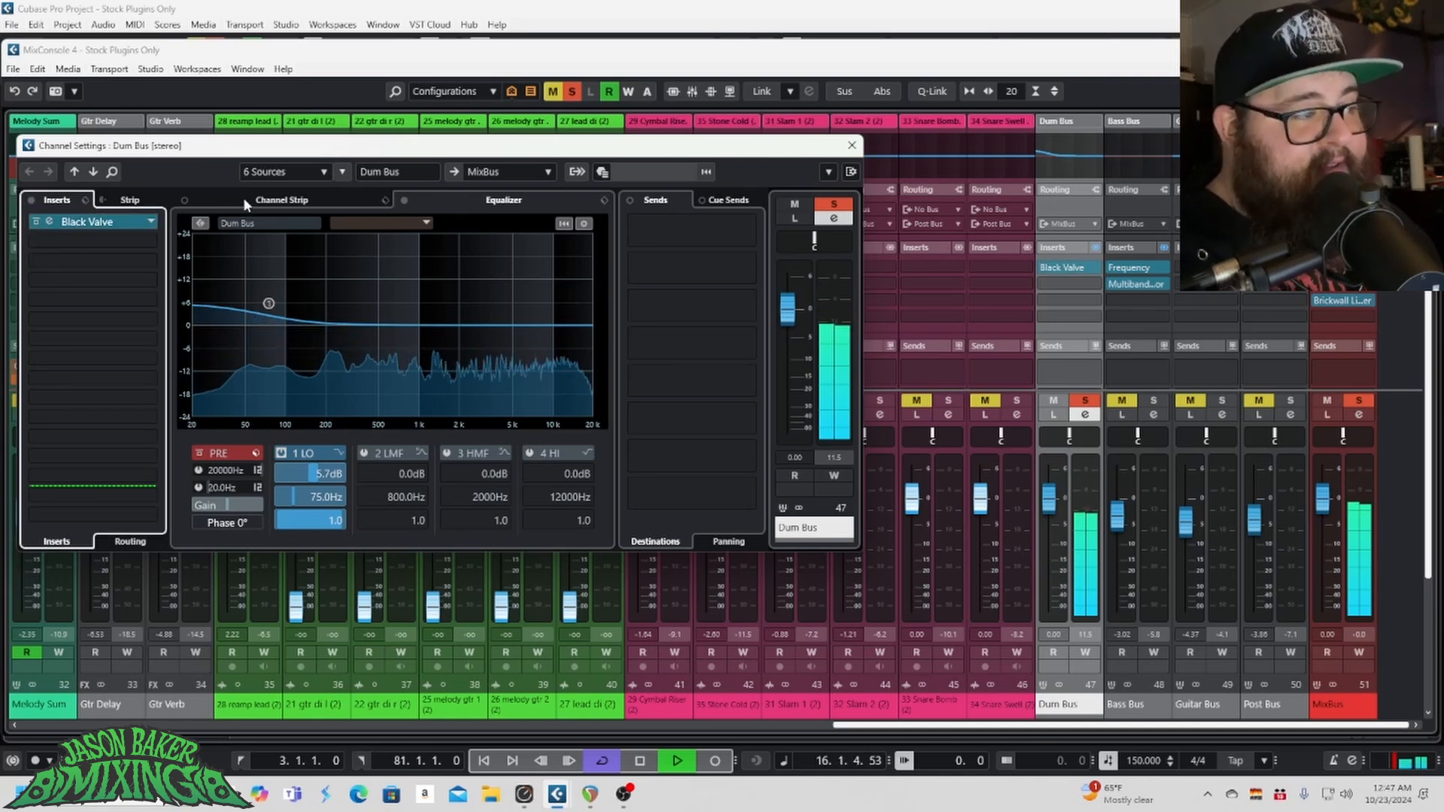
{"action": "left_click", "coordinate": [242, 197]}
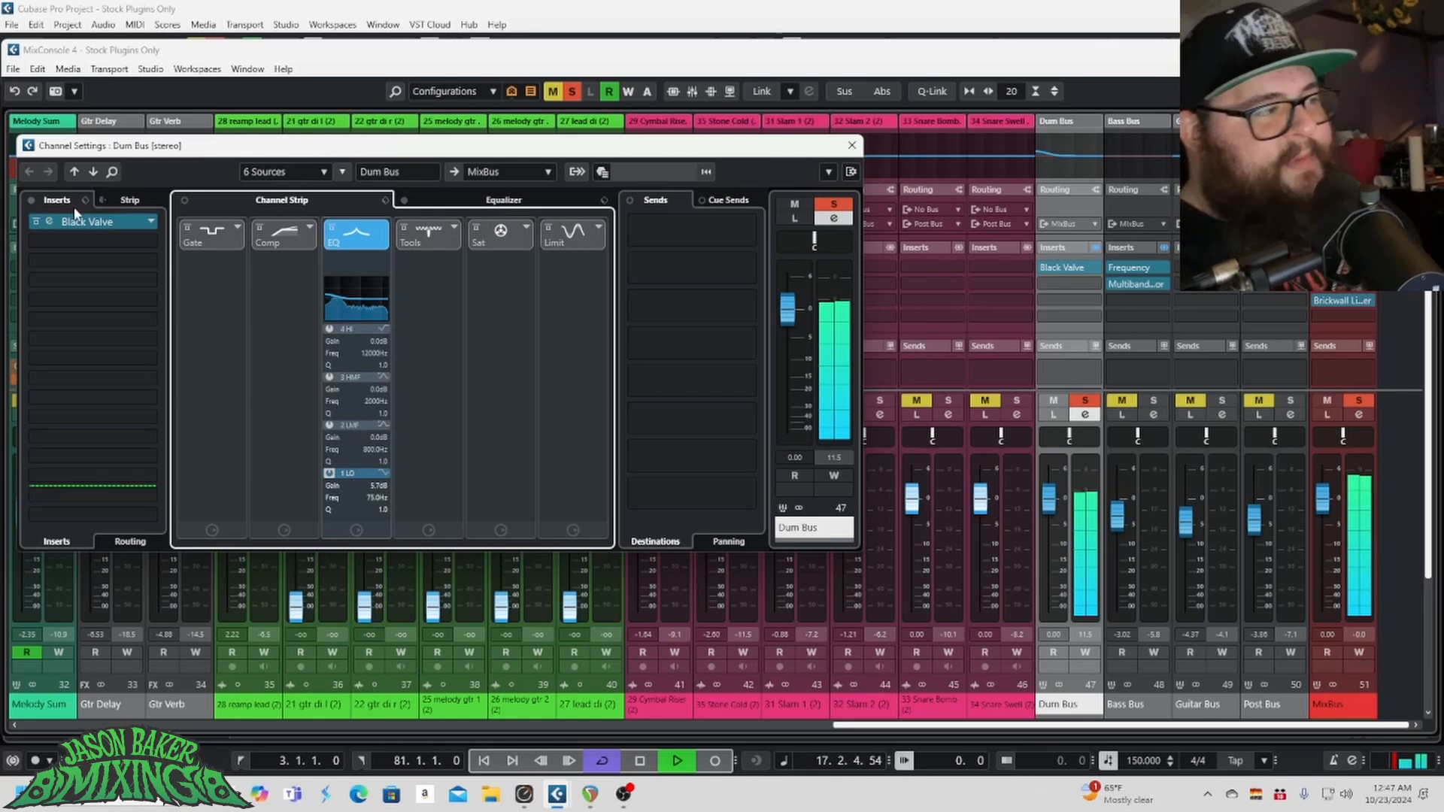
Step: Set the Dum Bus Black Valve's Drive to 3.4 and compare the drums with the plug-in switched off and on
{"action": "left_click", "coordinate": [49, 222]}
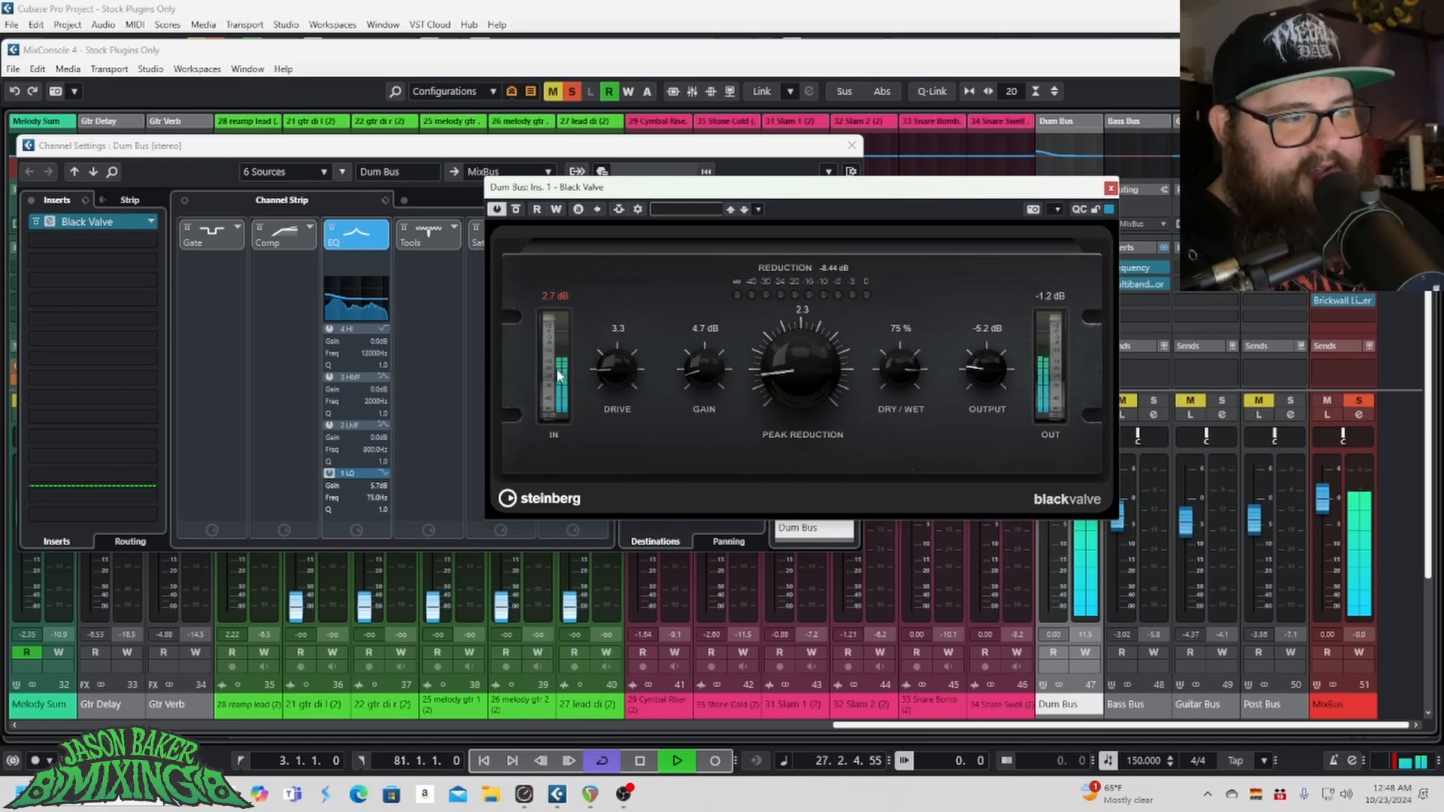
{"action": "mouse_move", "coordinate": [615, 369]}
{"action": "left_mouse_down"}
{"action": "mouse_move", "coordinate": [625, 298]}
{"action": "mouse_move", "coordinate": [602, 403]}
{"action": "mouse_move", "coordinate": [610, 362]}
{"action": "left_mouse_up"}
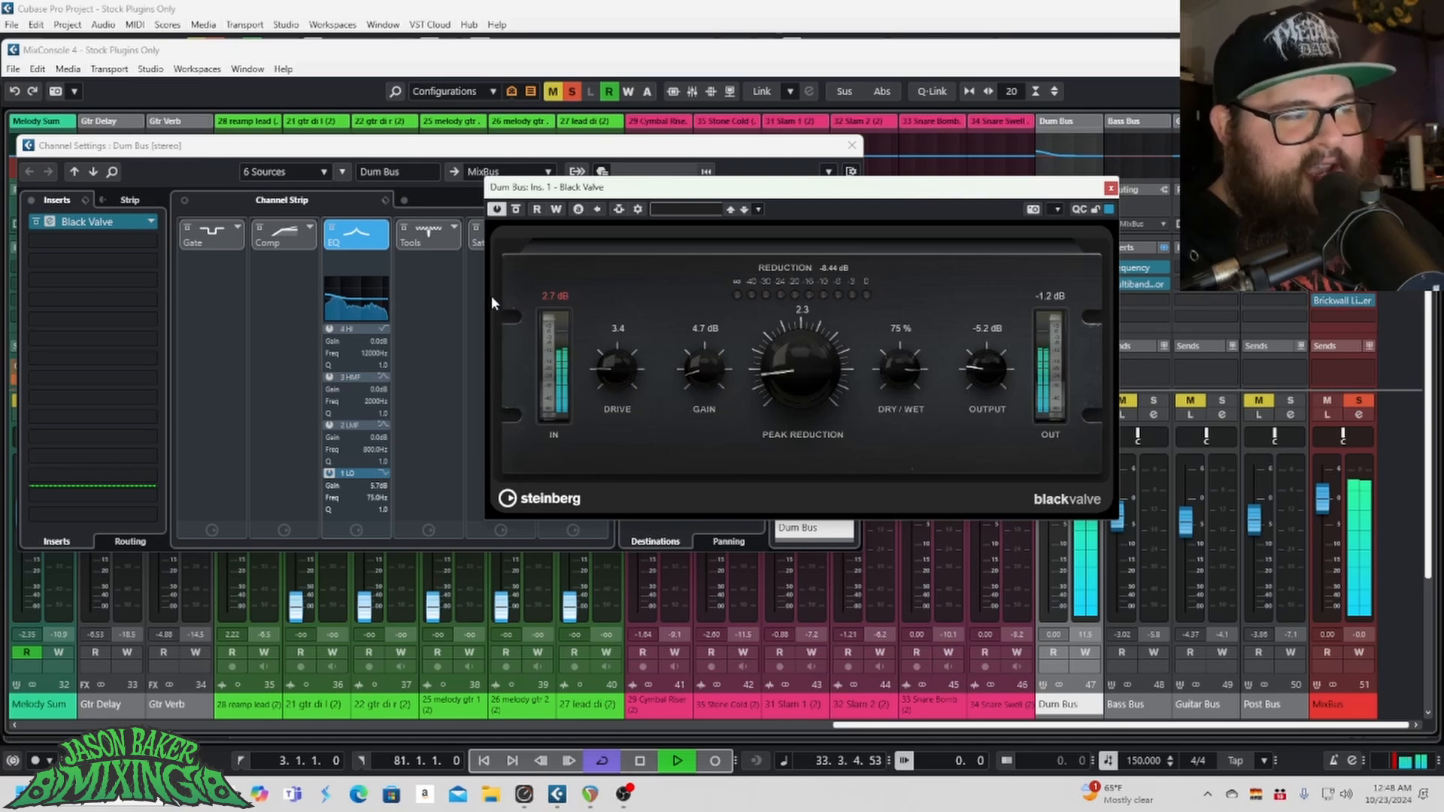
{"action": "left_click", "coordinate": [496, 209]}
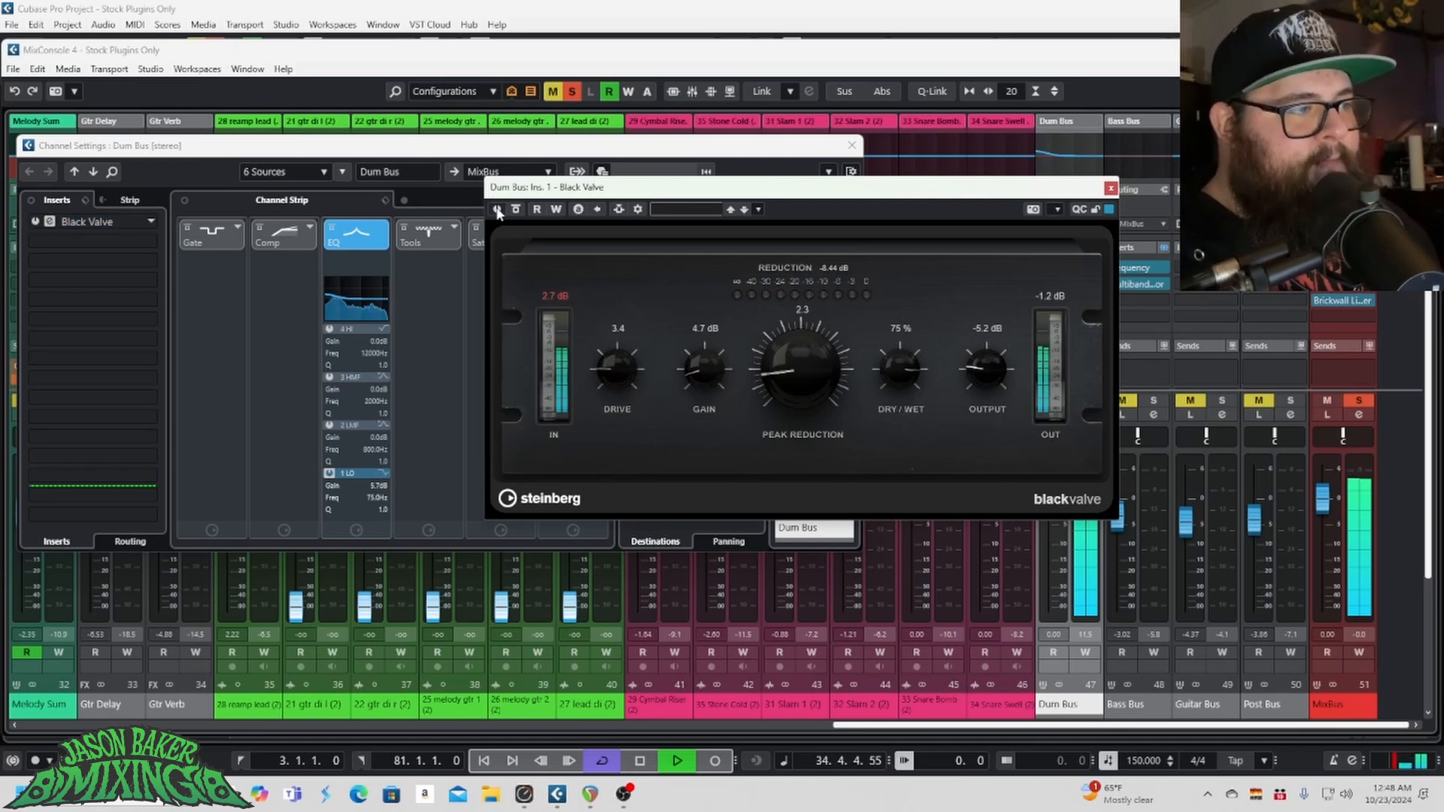
{"action": "left_click", "coordinate": [496, 209]}
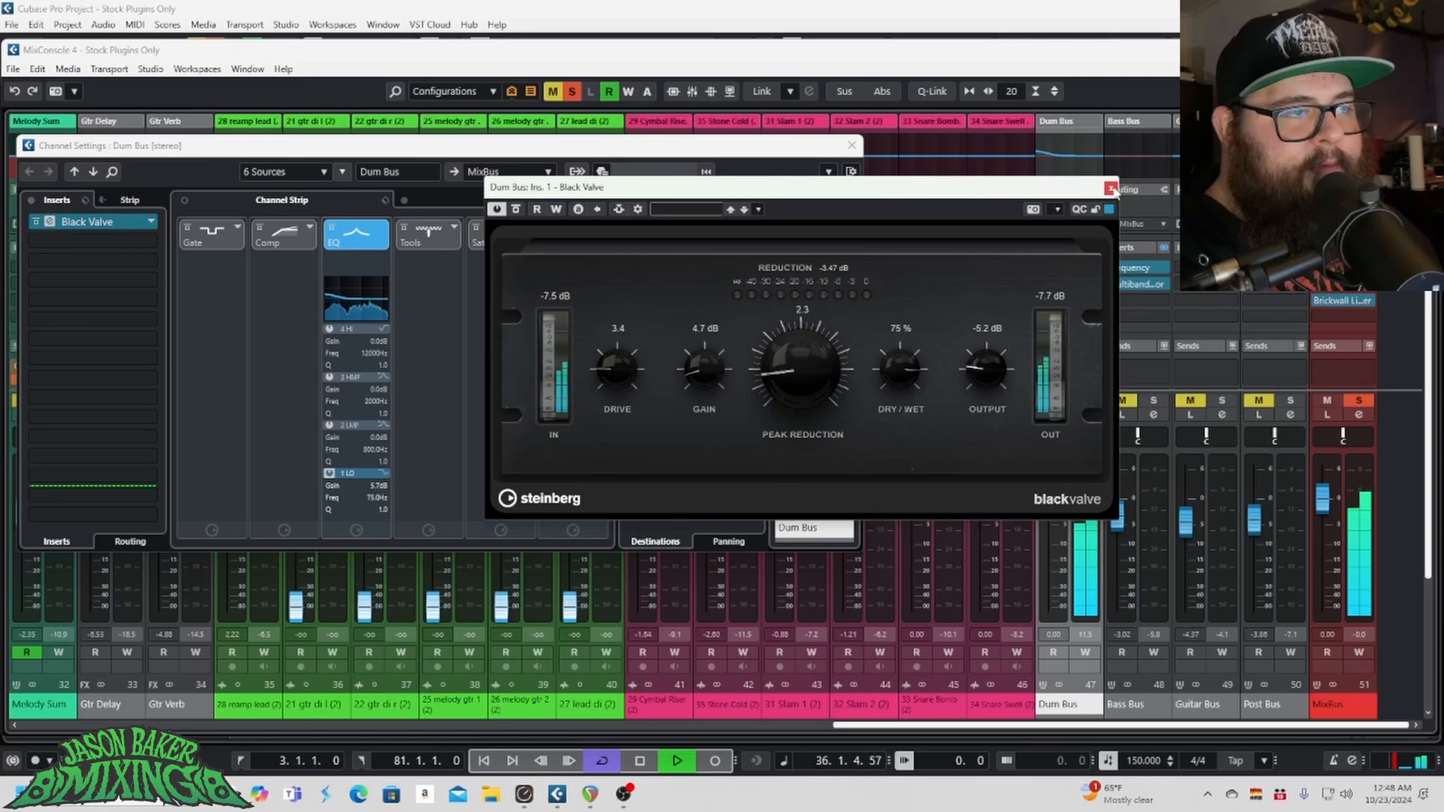
{"action": "left_click", "coordinate": [1112, 188]}
{"action": "left_click", "coordinate": [852, 145]}
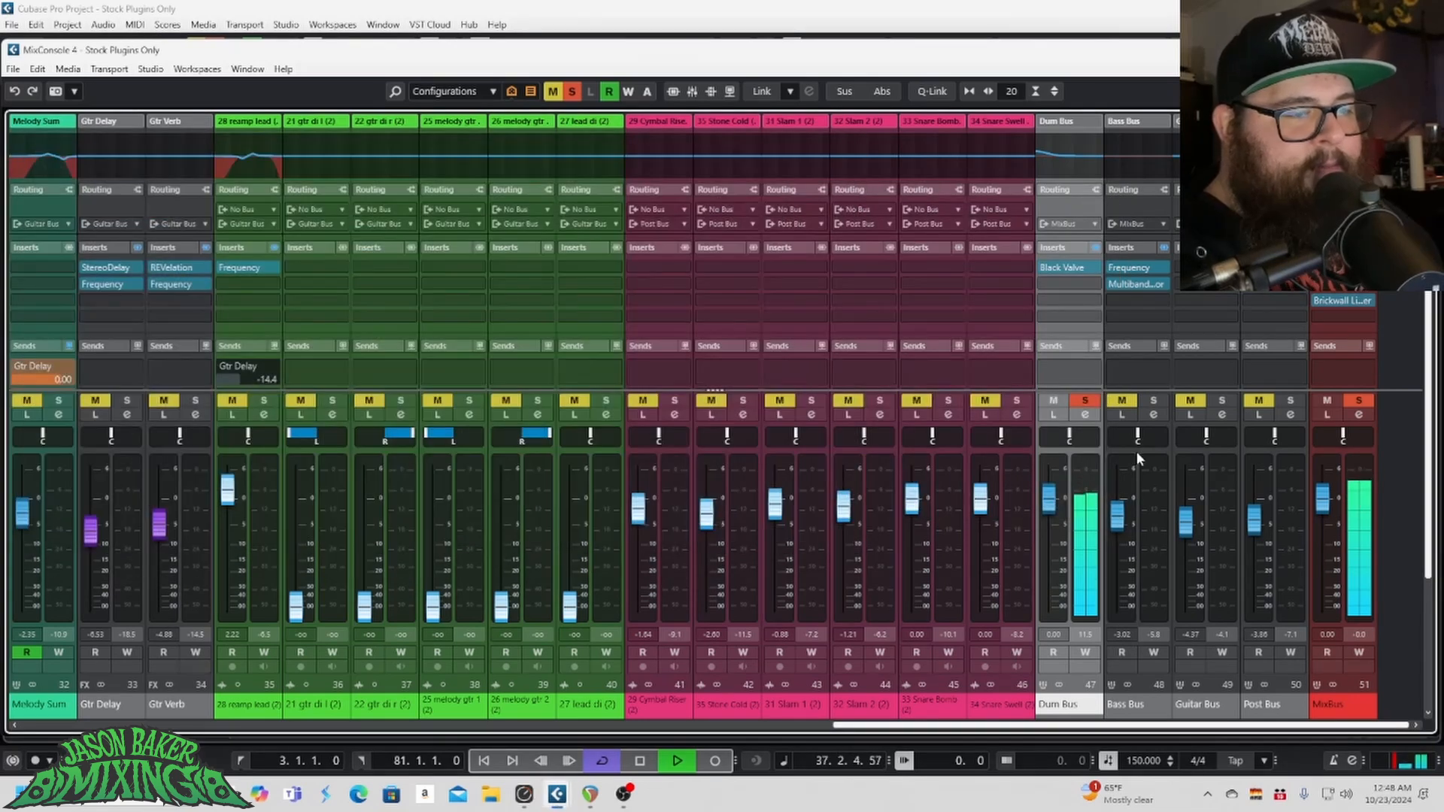
Step: Solo the Bass Bus alongside the Dum Bus and play both with the Bass Bus inserts bypassed
{"action": "key", "text": "space"}
{"action": "left_click", "coordinate": [1153, 400]}
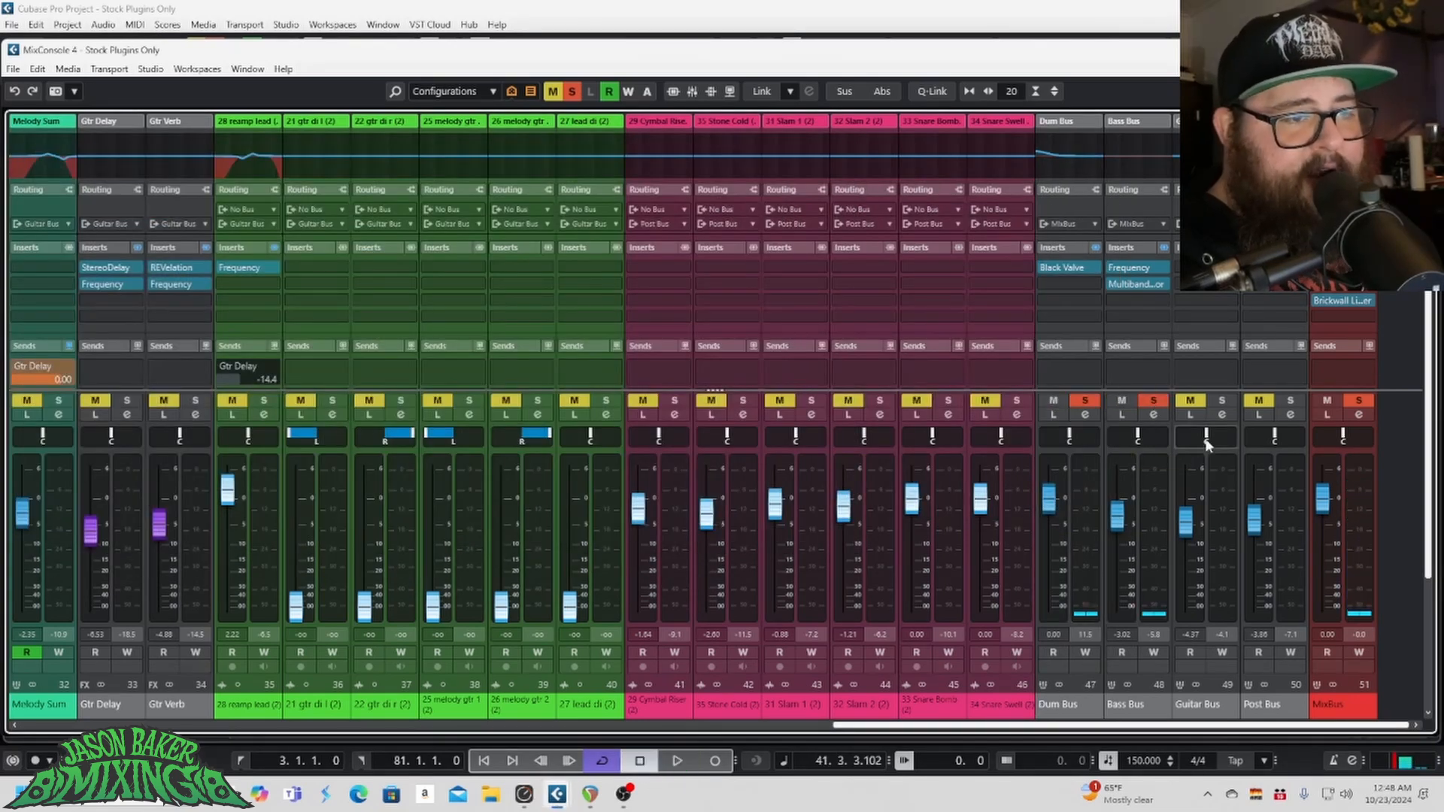
{"action": "key", "text": "space"}
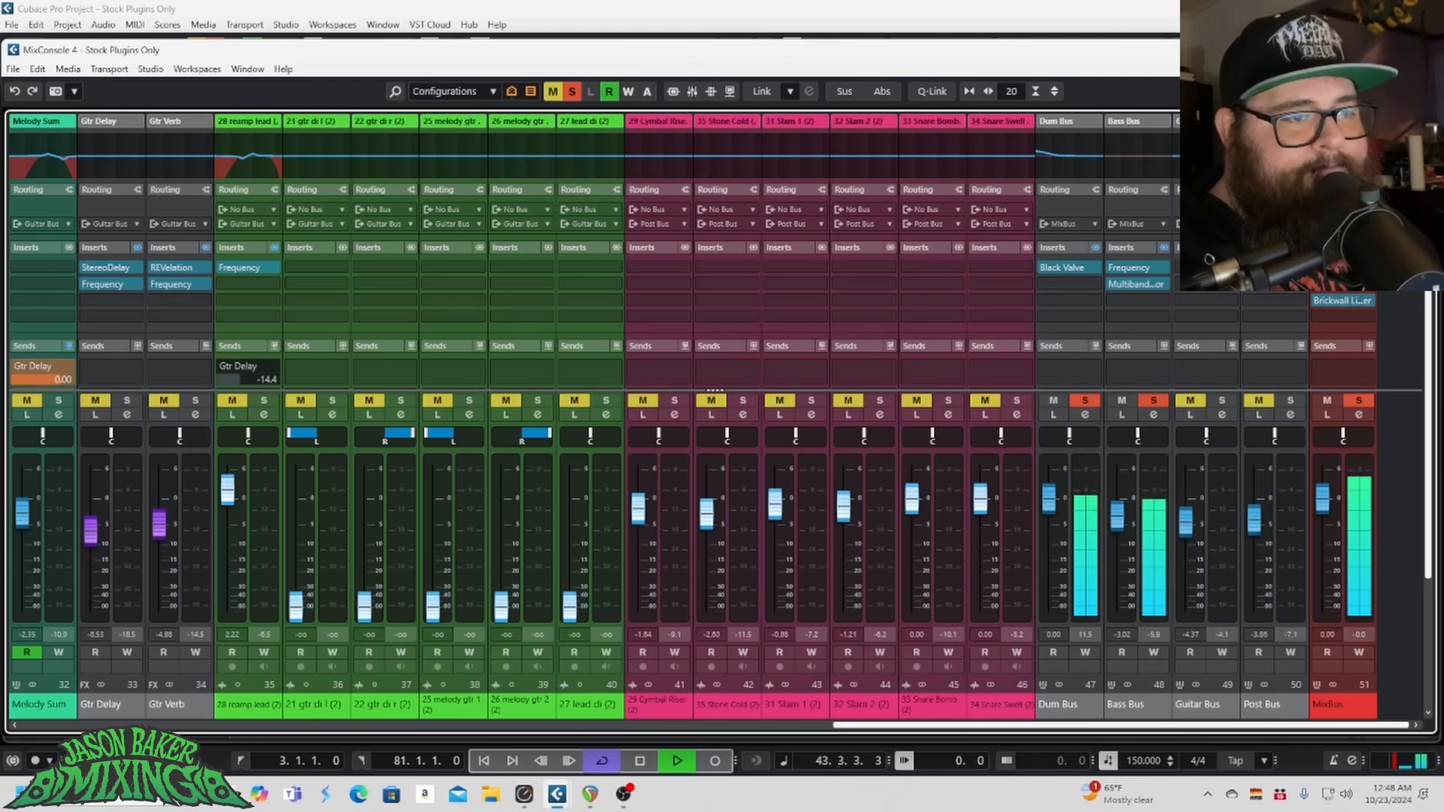
{"action": "left_click", "coordinate": [1164, 248]}
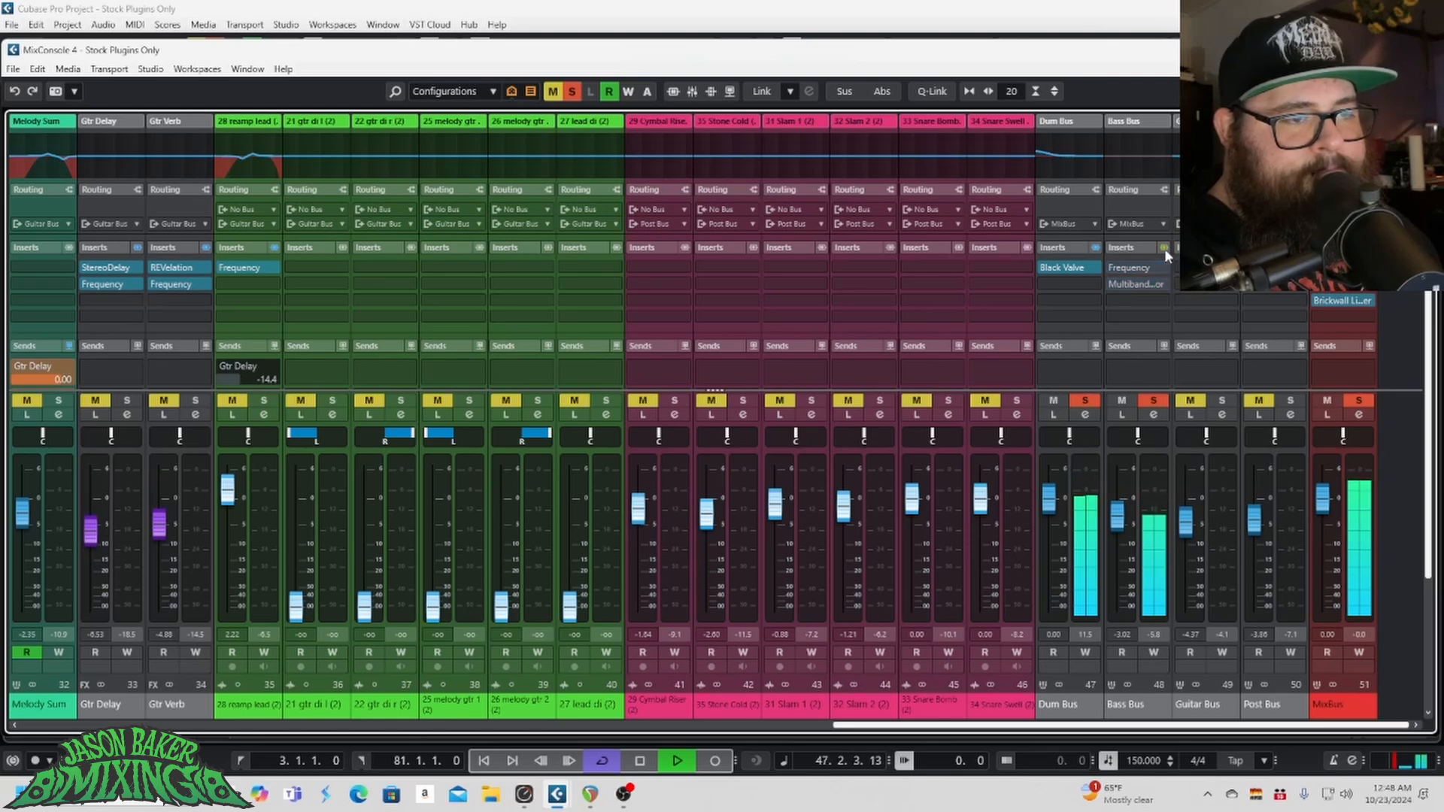
{"action": "key", "text": "space"}
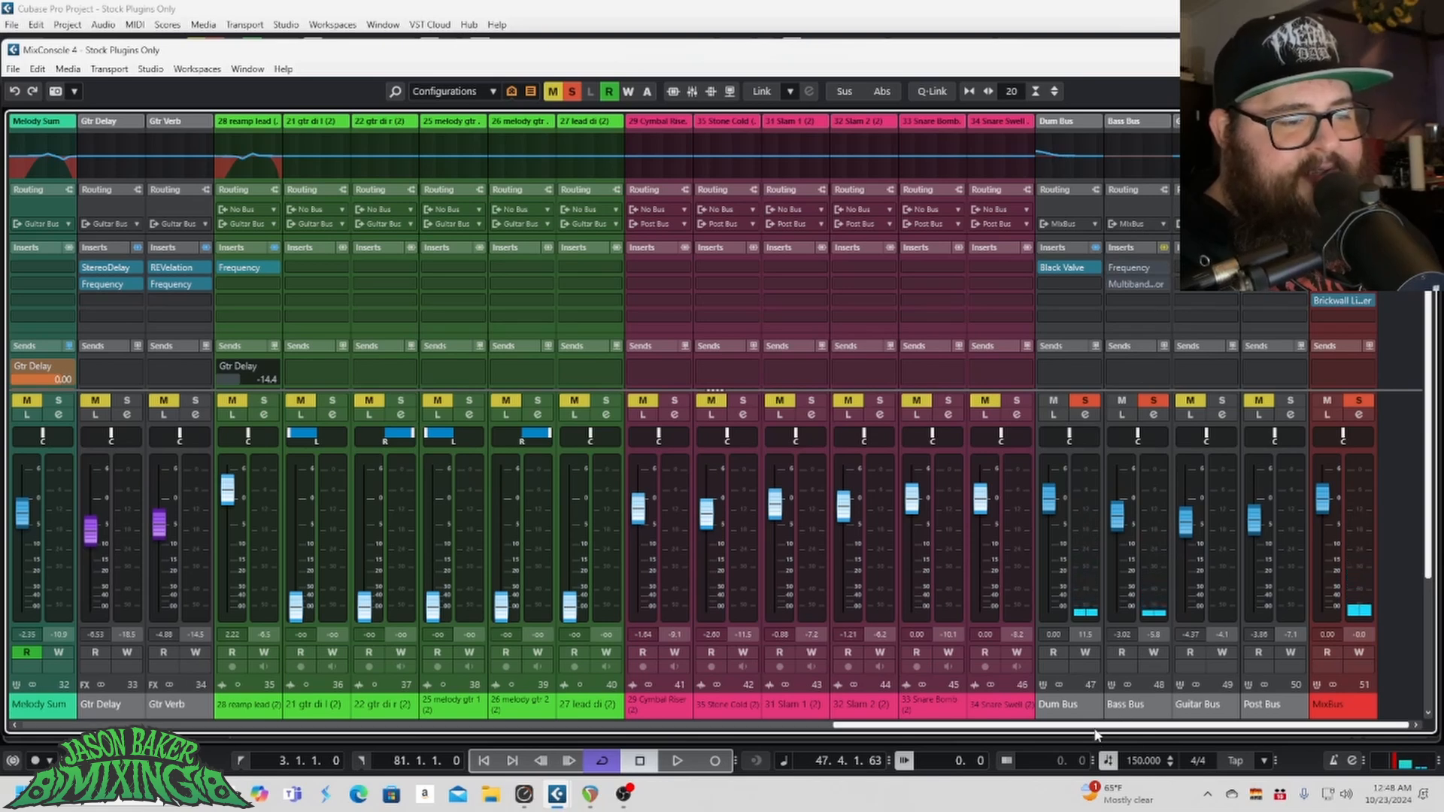
Step: Find the bass tracks in the mixer and open the channel settings of the 17 Bass Reamp cln track
{"action": "left_click_drag", "start_coordinate": [1058, 734], "coordinate": [603, 740]}
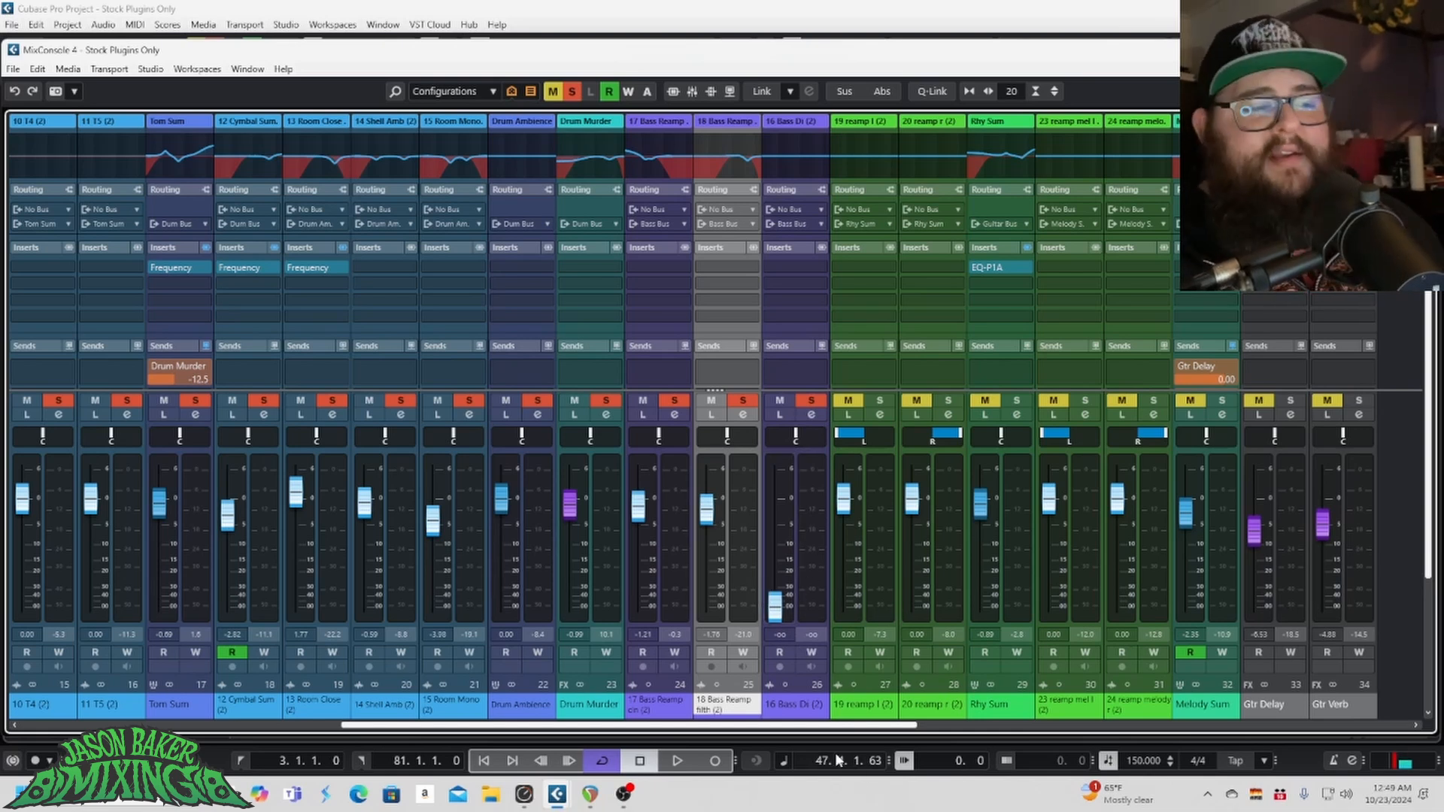
{"action": "left_click", "coordinate": [679, 531]}
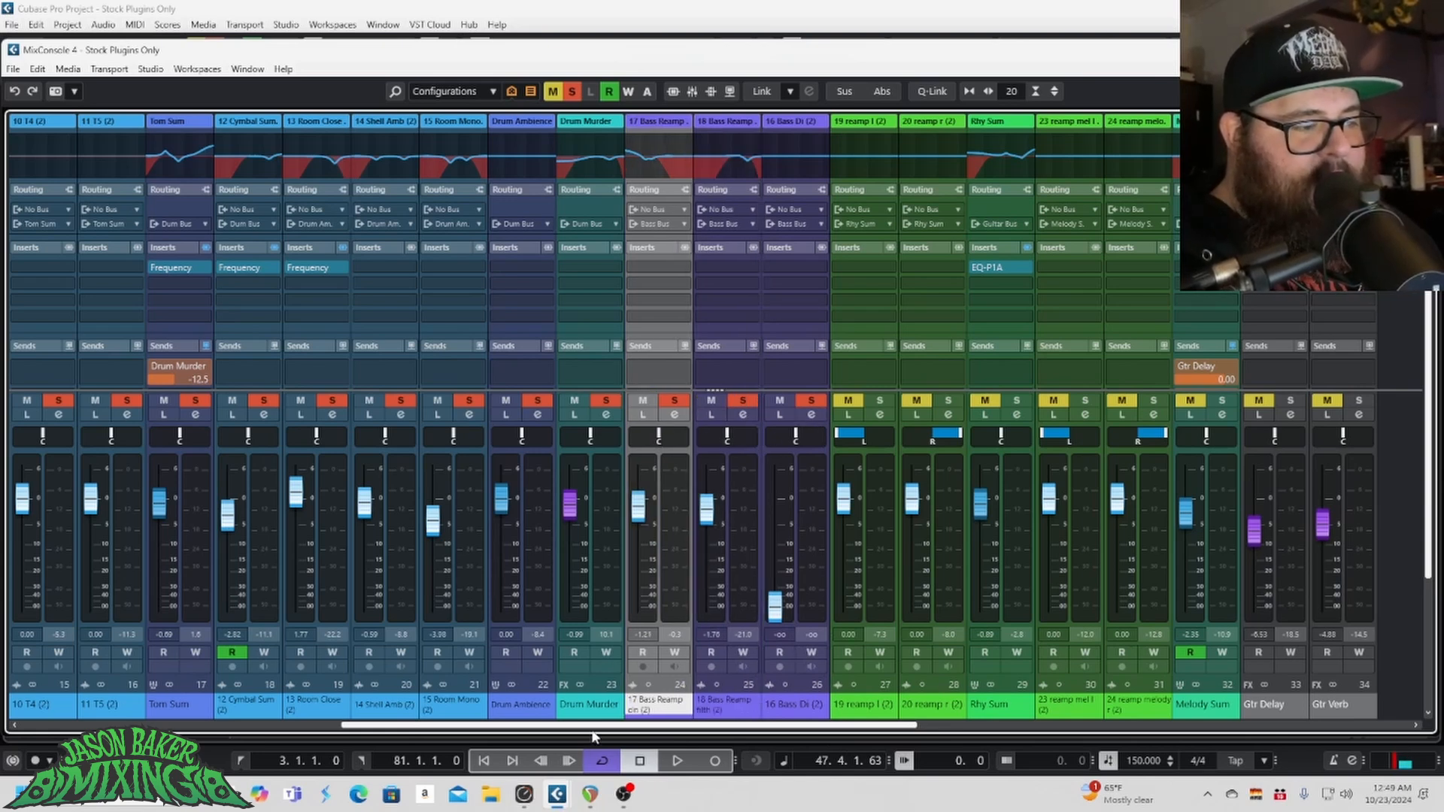
{"action": "left_click_drag", "start_coordinate": [592, 727], "coordinate": [524, 737]}
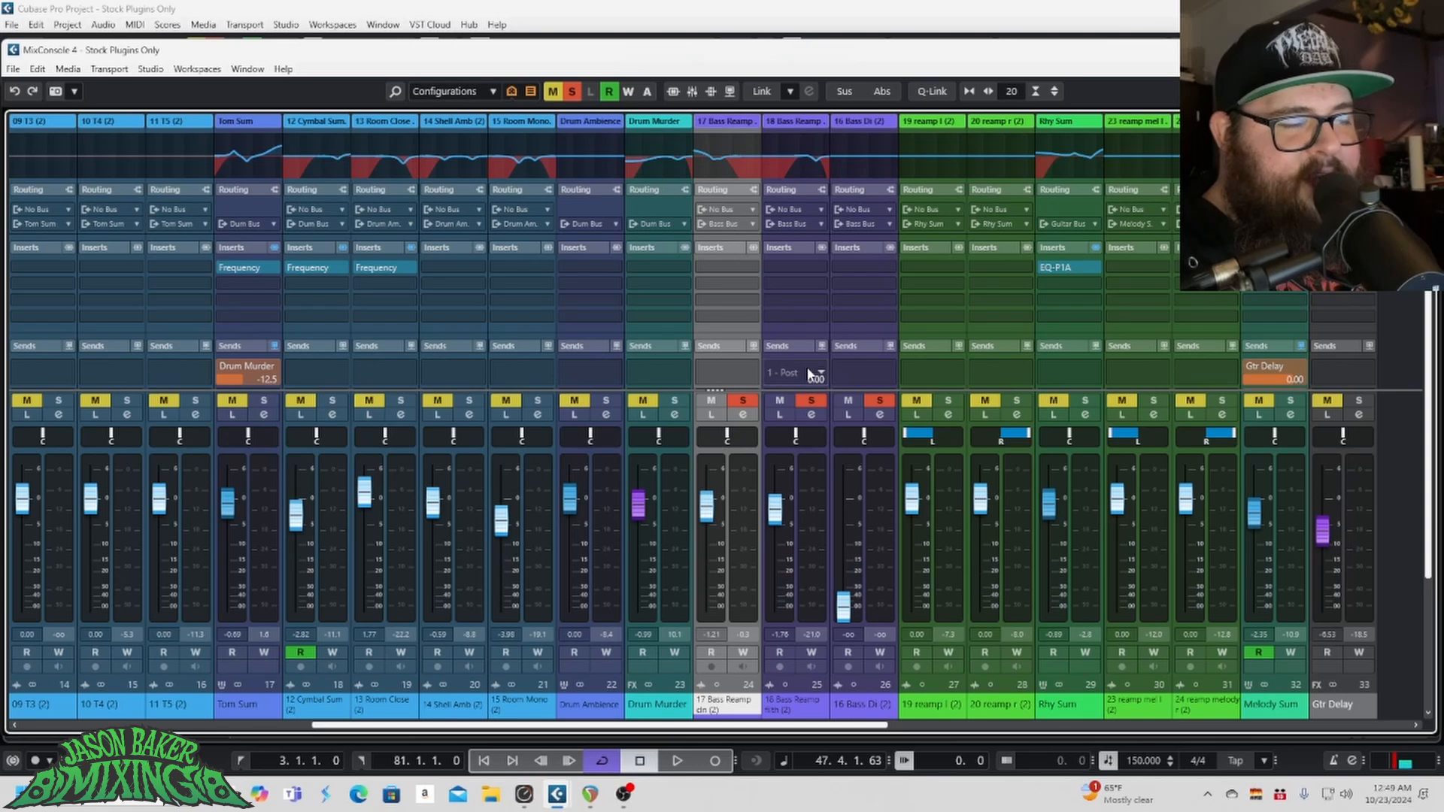
{"action": "left_click", "coordinate": [743, 414]}
{"action": "left_click_drag", "start_coordinate": [675, 156], "coordinate": [385, 50]}
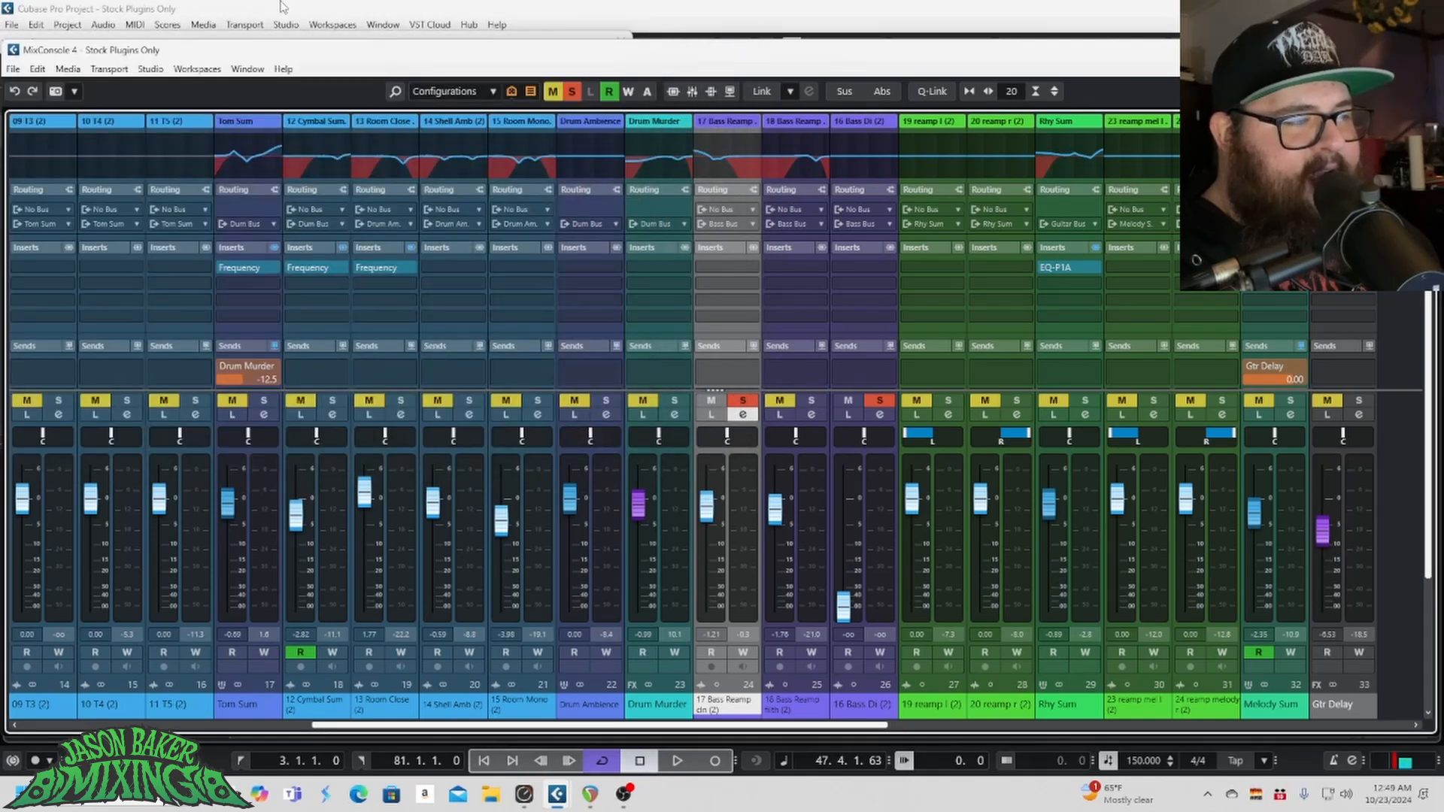
{"action": "left_click", "coordinate": [266, 48]}
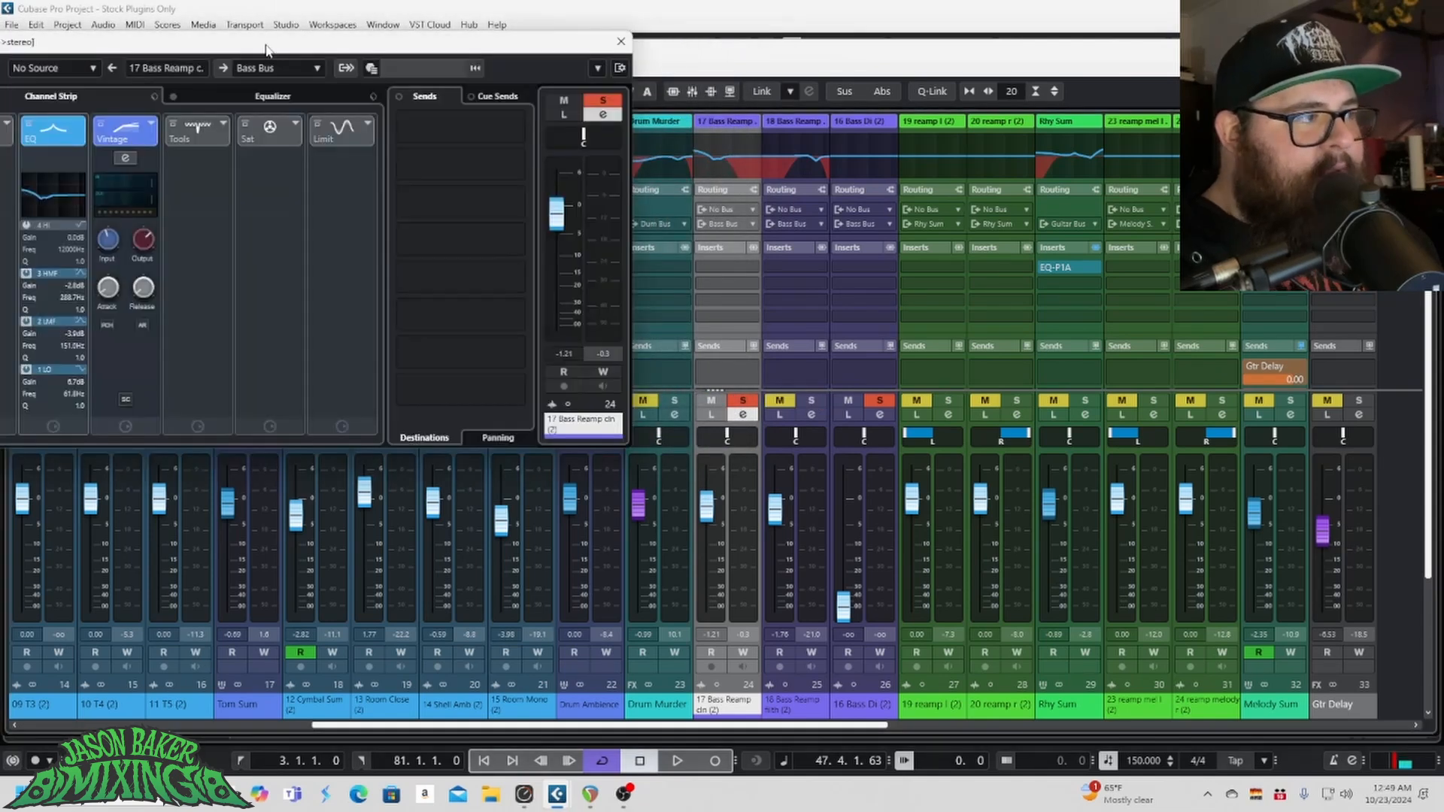
{"action": "left_click_drag", "start_coordinate": [264, 48], "coordinate": [423, 146]}
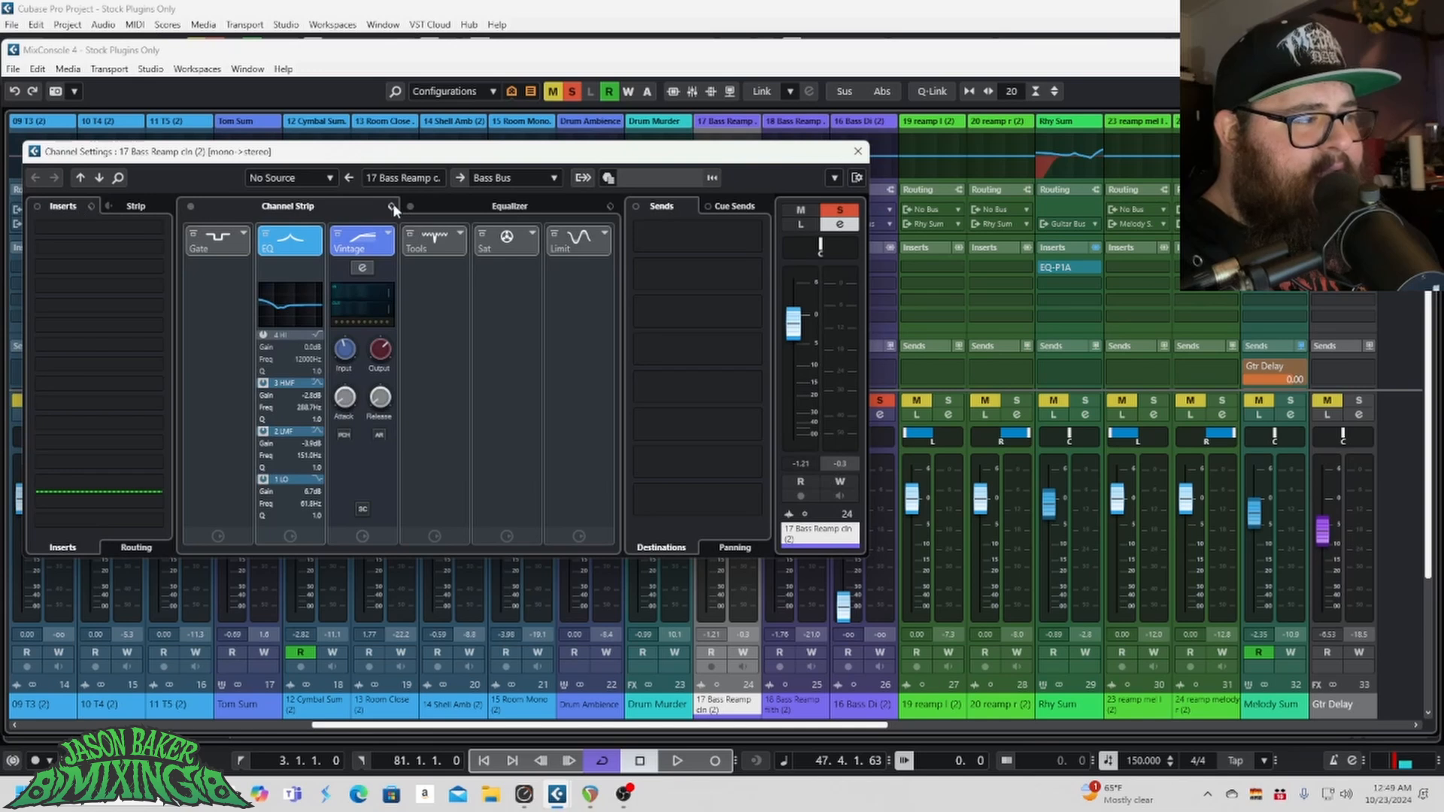
Step: Bypass the clean bass track's EQ and Vintage compressor, play it, and re-enable the EQ to hear its effect
{"action": "left_click", "coordinate": [346, 239]}
{"action": "left_click", "coordinate": [264, 237]}
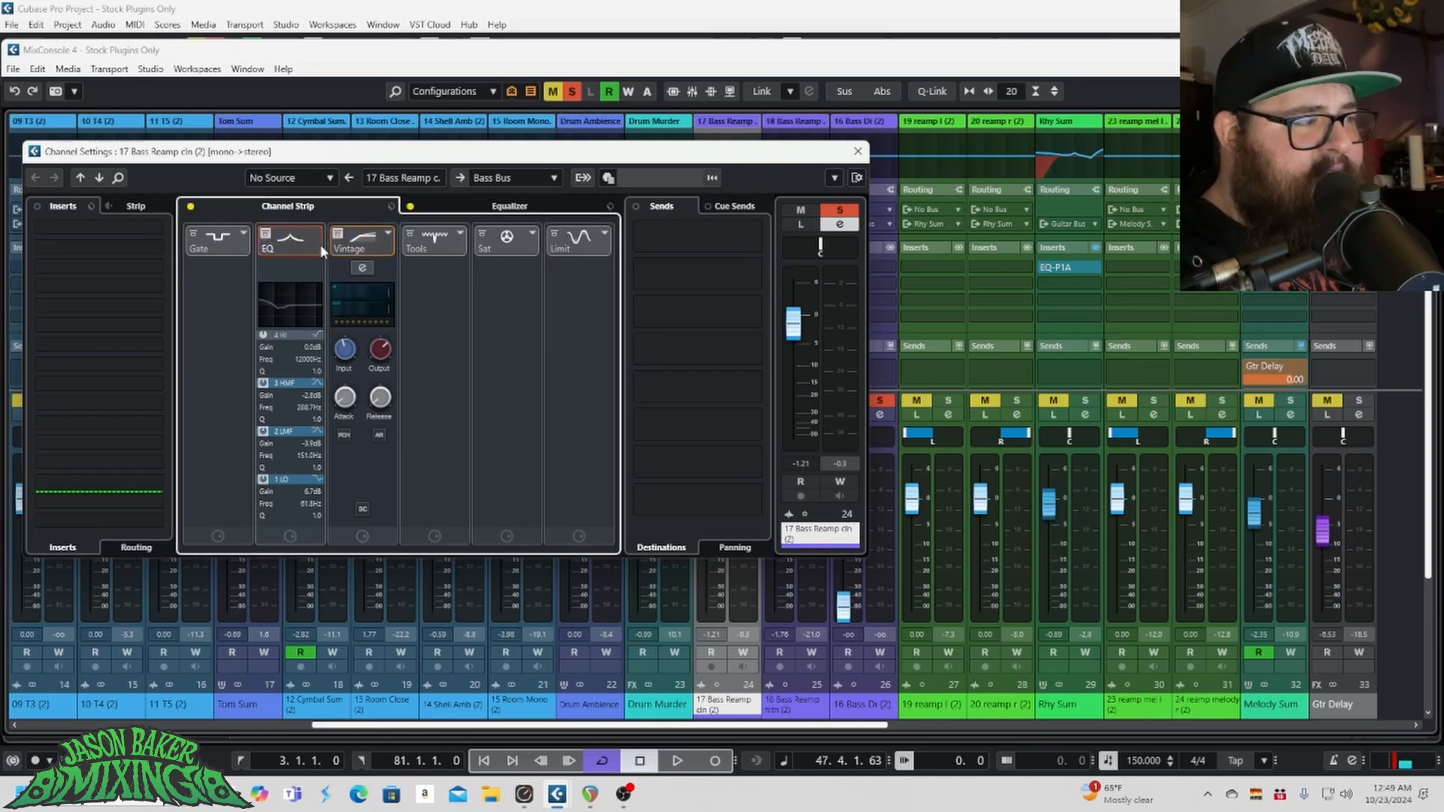
{"action": "key", "text": "space"}
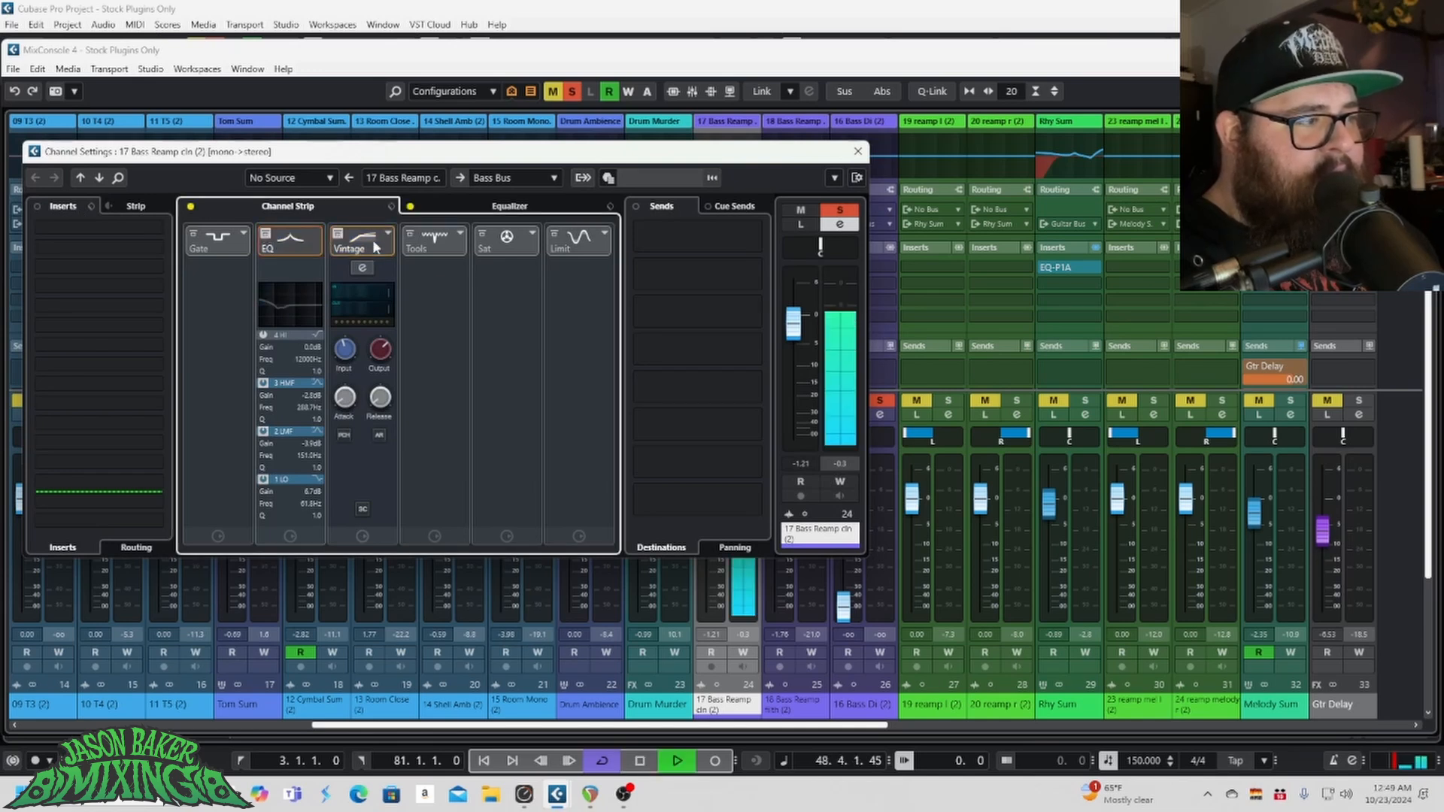
{"action": "left_click", "coordinate": [427, 209]}
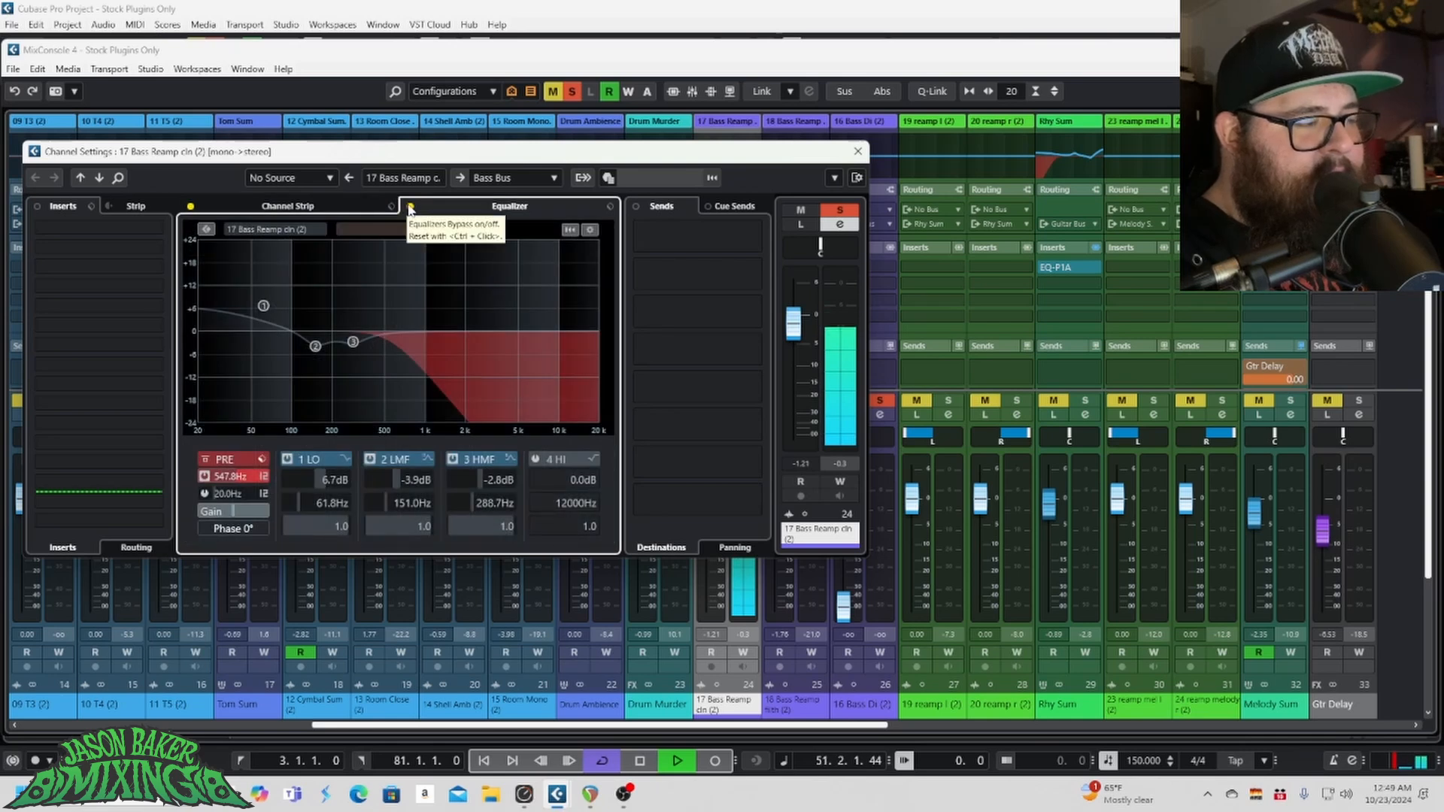
{"action": "left_click", "coordinate": [411, 207]}
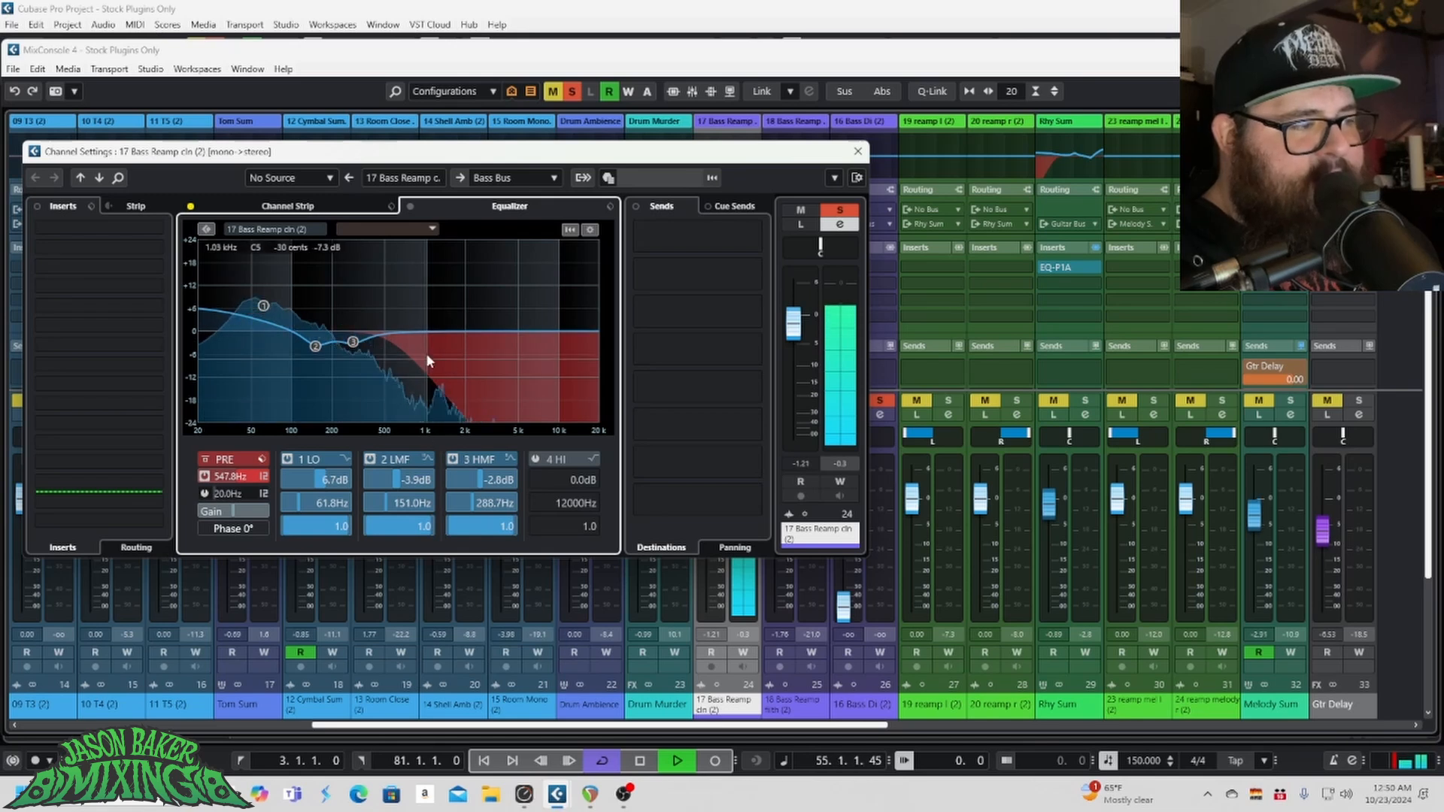
{"action": "mouse_move", "coordinate": [352, 342]}
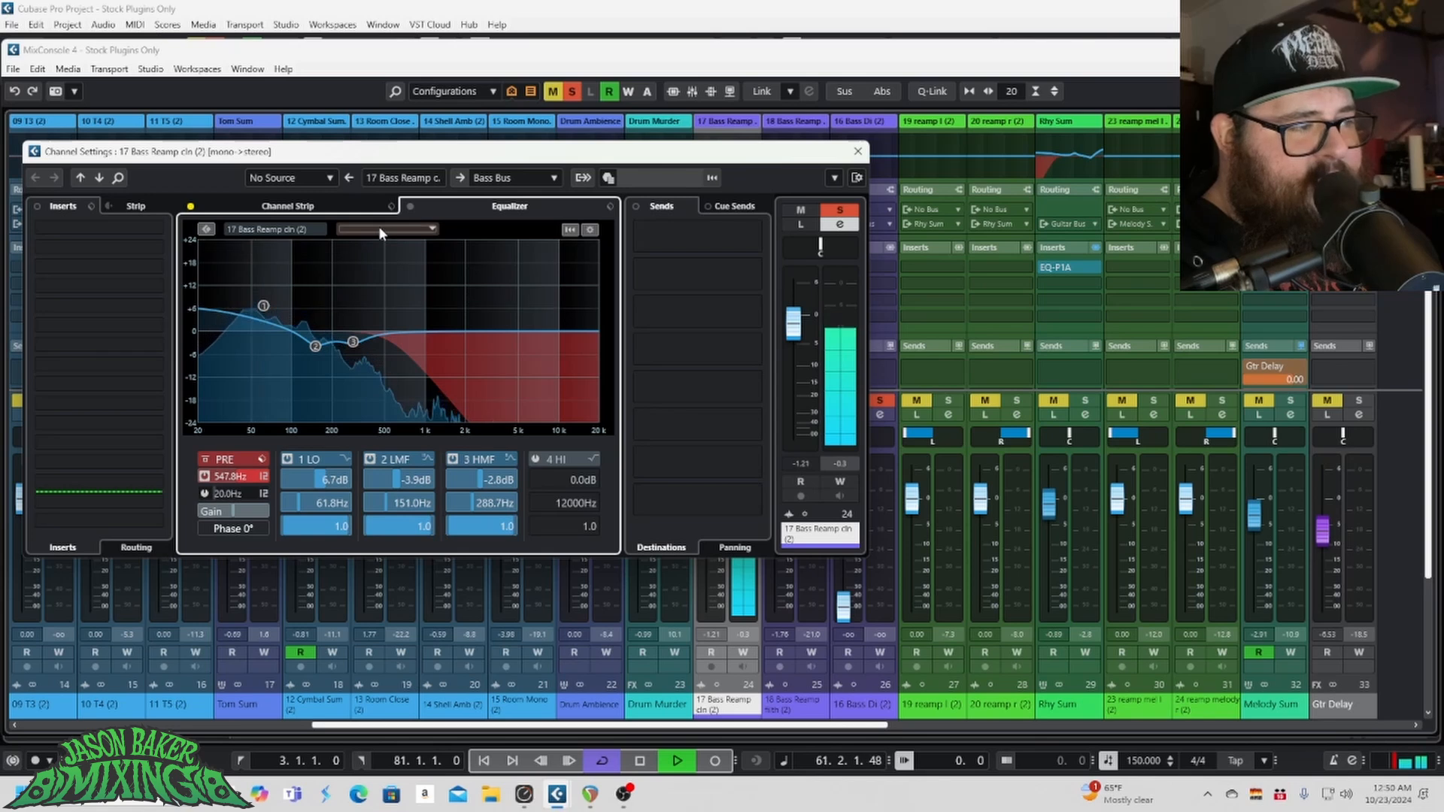
Step: Compare the playing clean bass track with its EQ and Vintage compressor each bypassed and re-enabled, and close its channel settings
{"action": "left_click", "coordinate": [410, 207]}
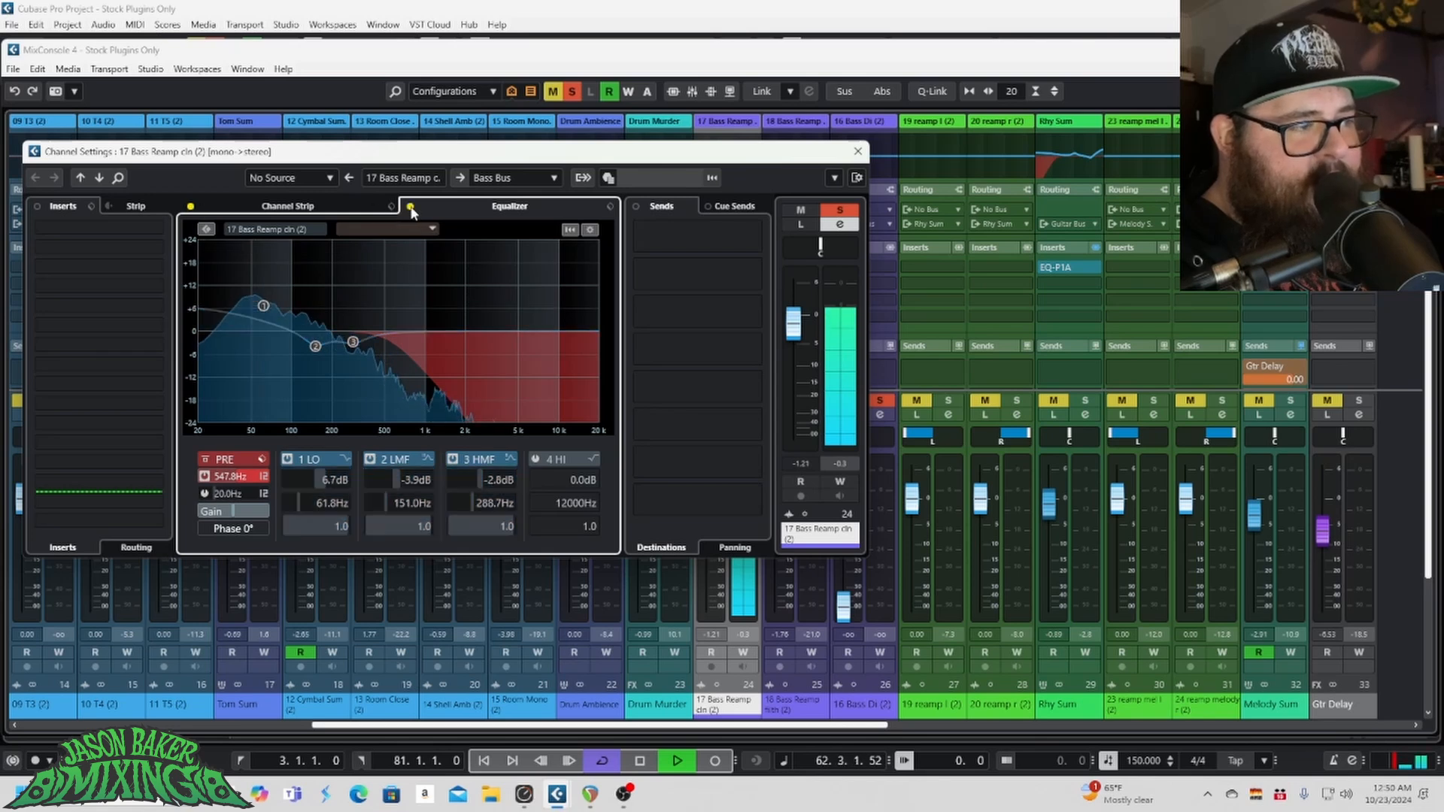
{"action": "left_click", "coordinate": [409, 207]}
{"action": "left_click", "coordinate": [299, 207]}
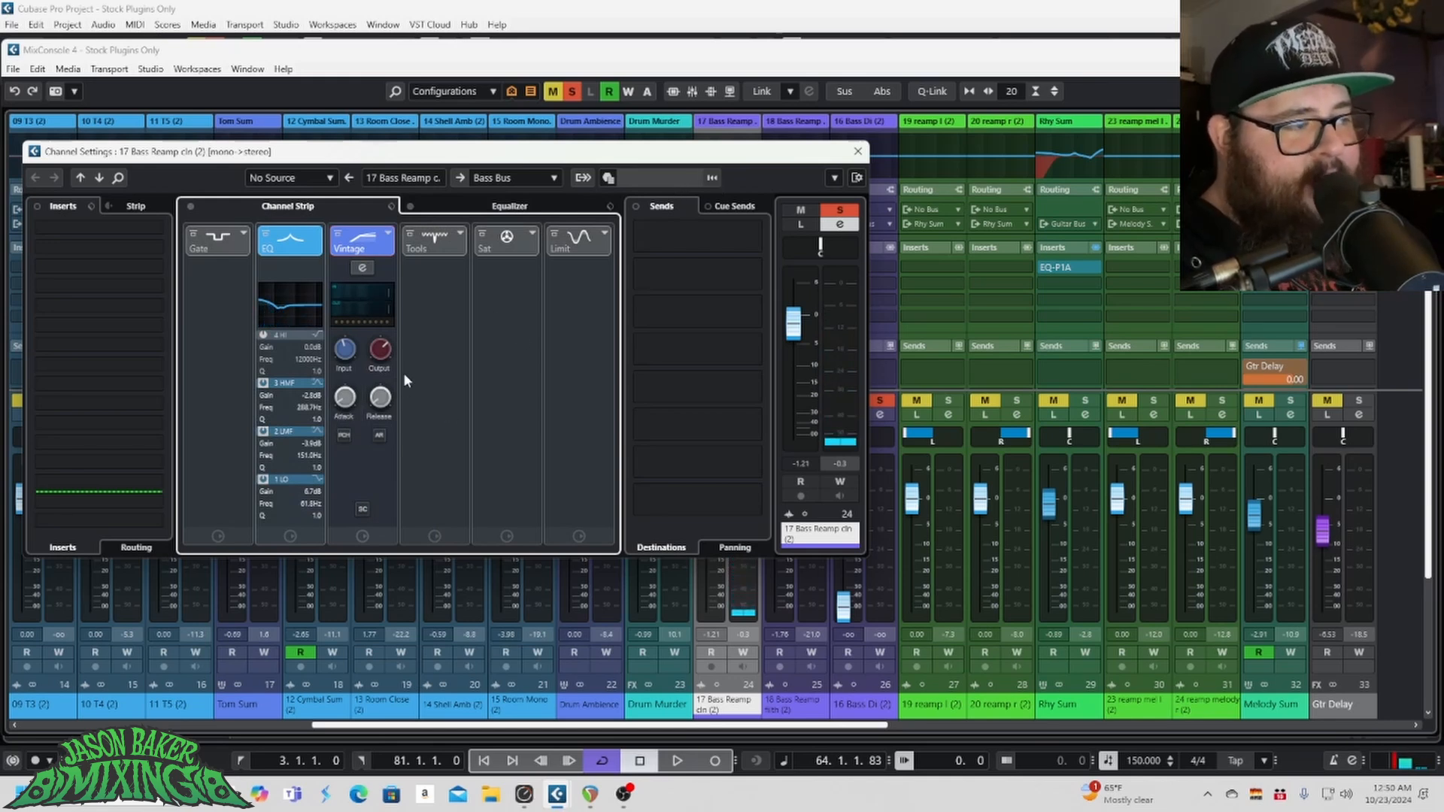
{"action": "key", "text": "space"}
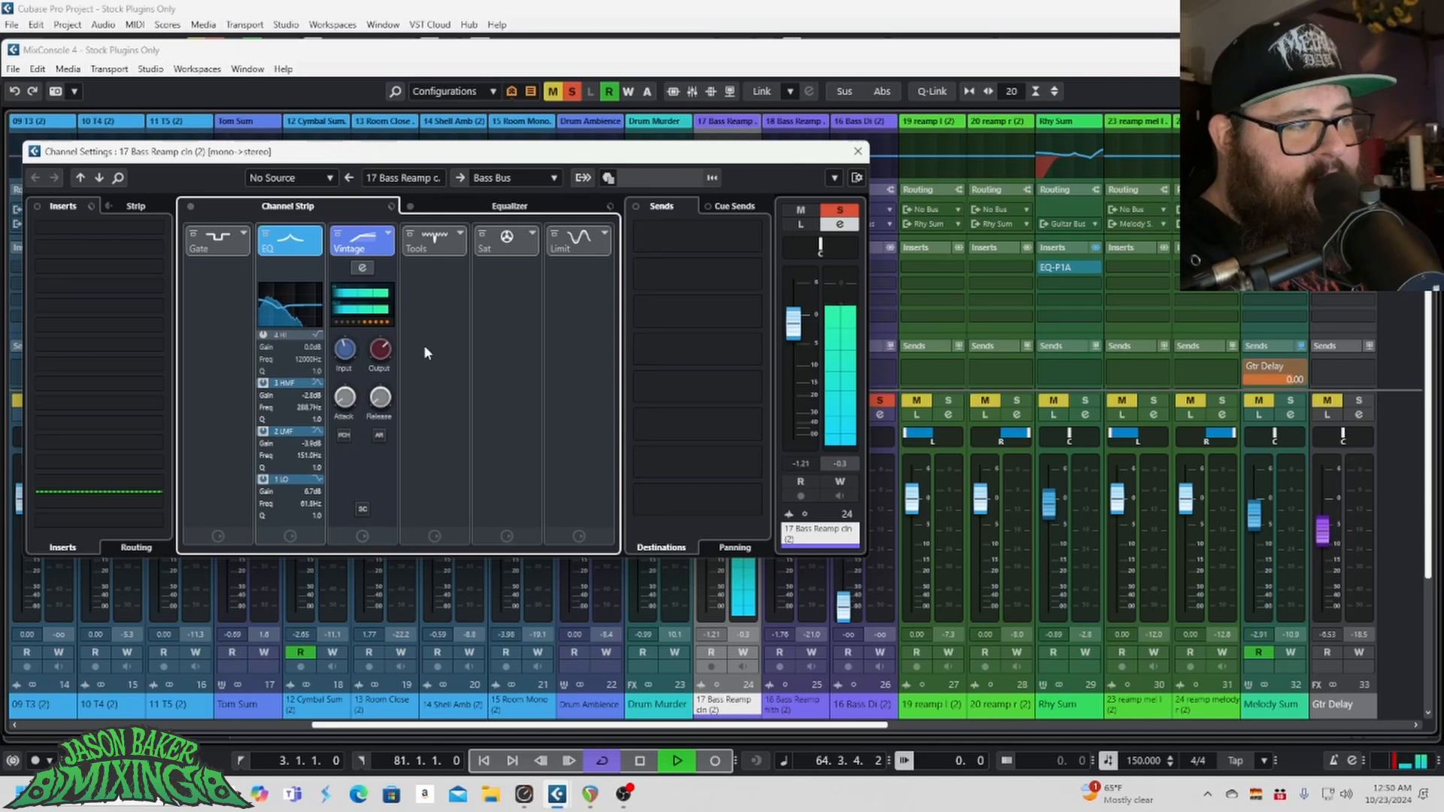
{"action": "left_click", "coordinate": [336, 235]}
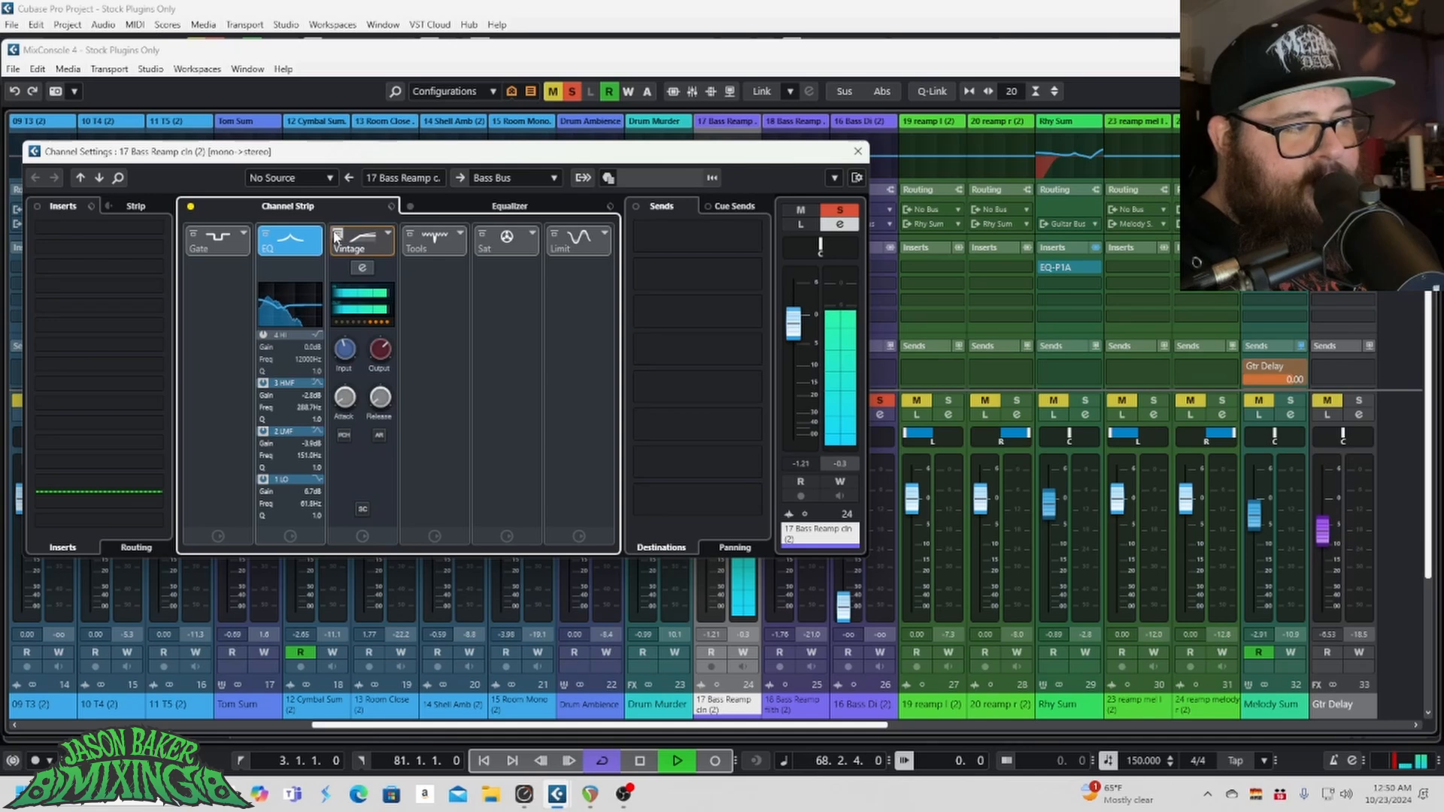
{"action": "left_click", "coordinate": [337, 235]}
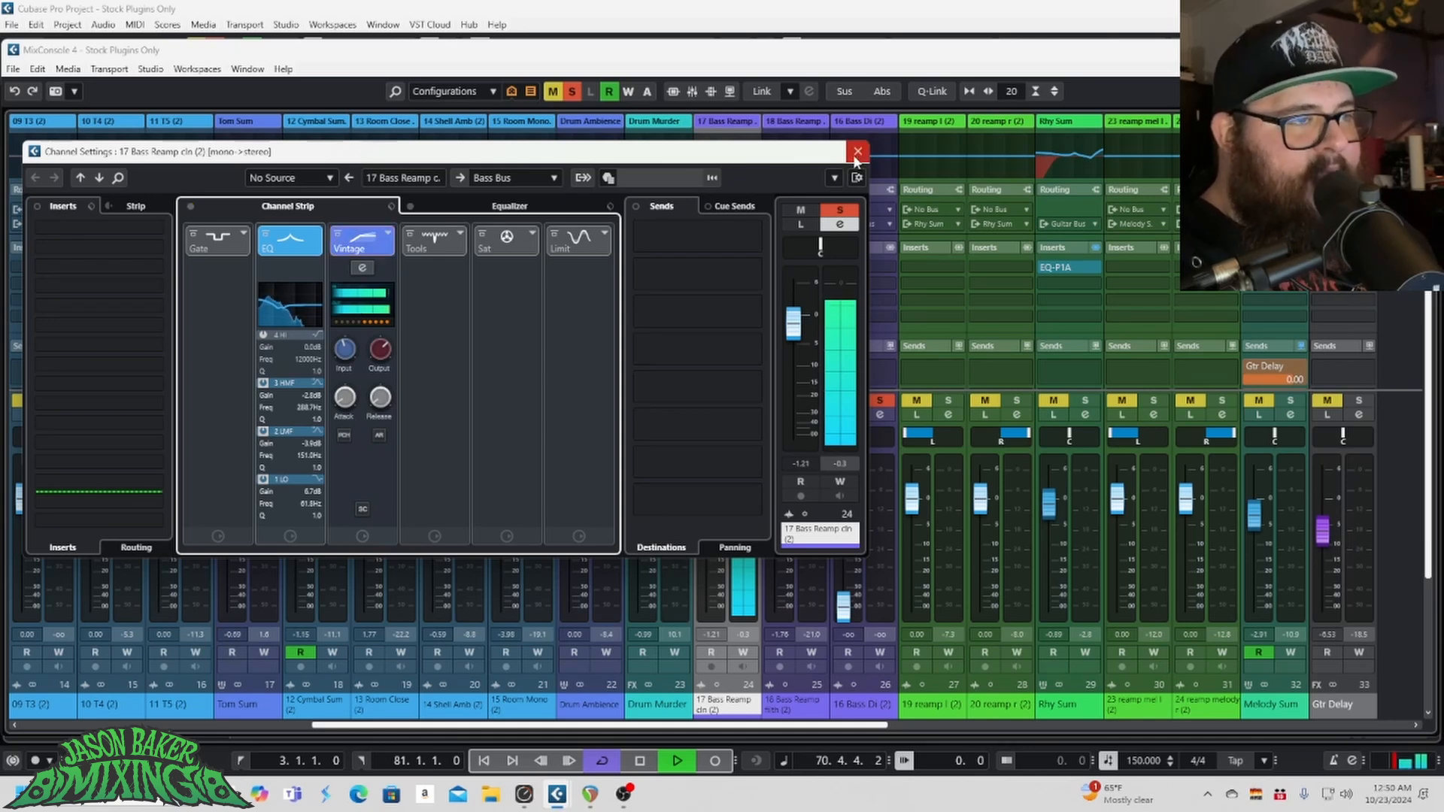
{"action": "left_click", "coordinate": [855, 155]}
{"action": "key", "text": "space"}
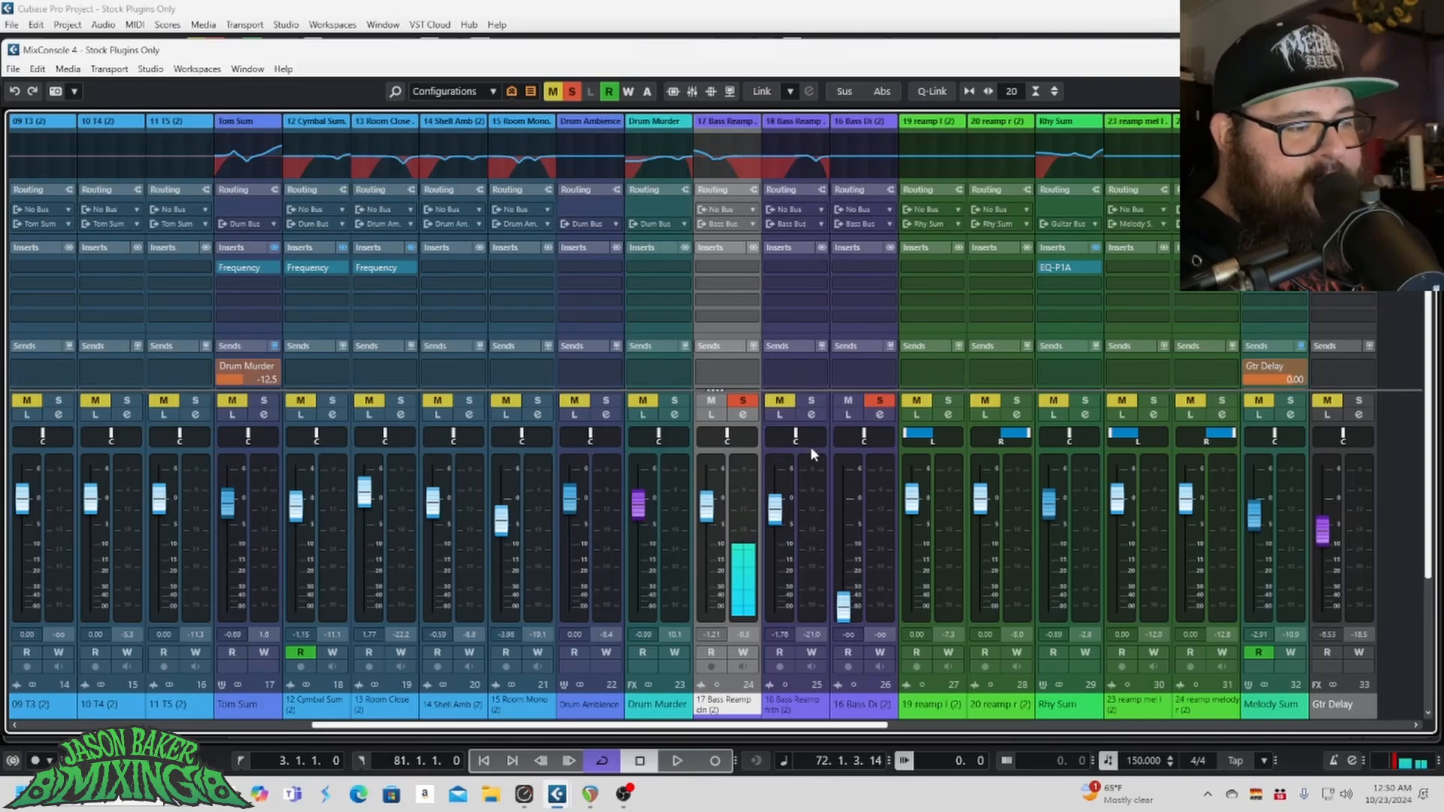
Step: Unsolo the clean bass, play the 18 Bass Reamp filth track, and open its channel settings
{"action": "left_click", "coordinate": [742, 400]}
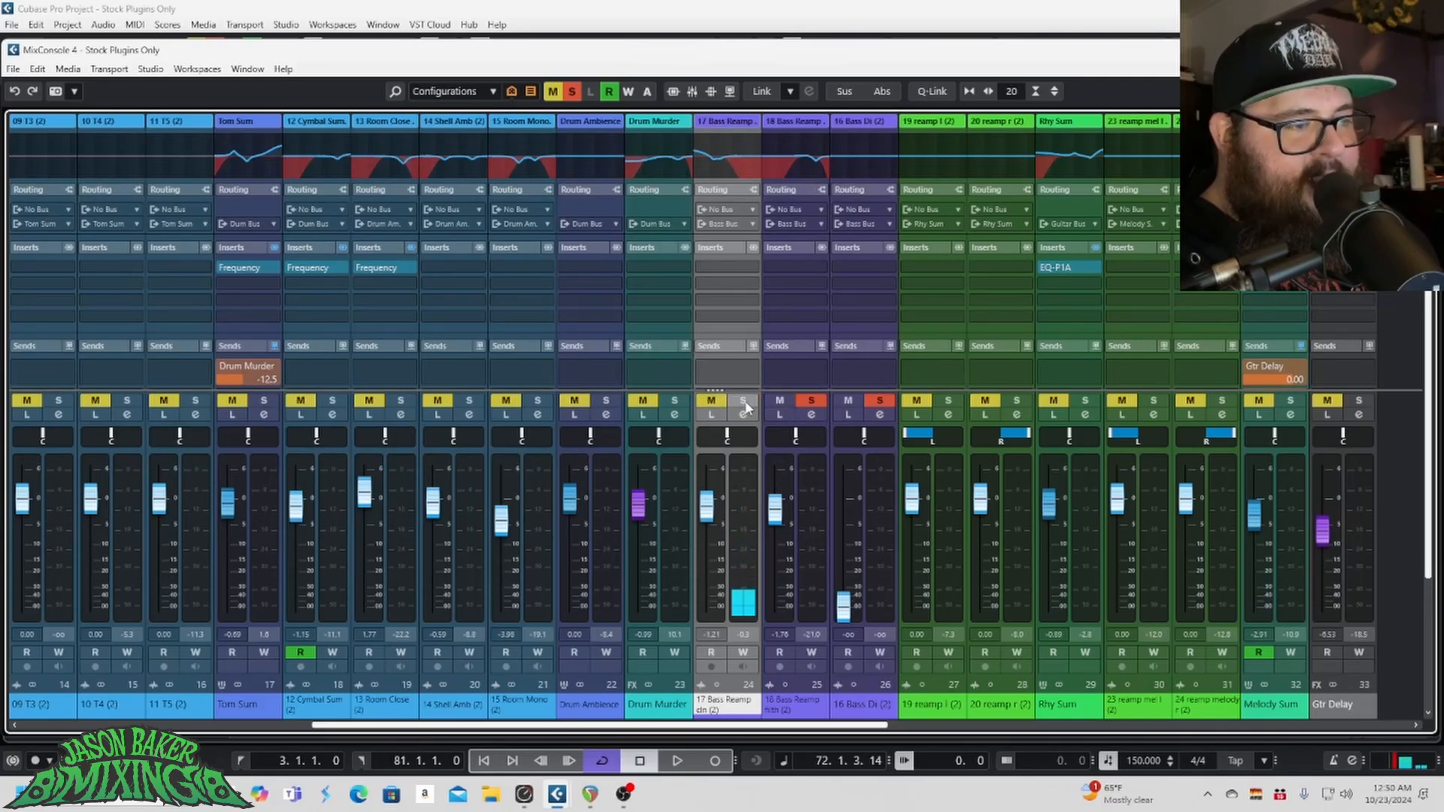
{"action": "left_click", "coordinate": [815, 525]}
{"action": "key", "text": "space"}
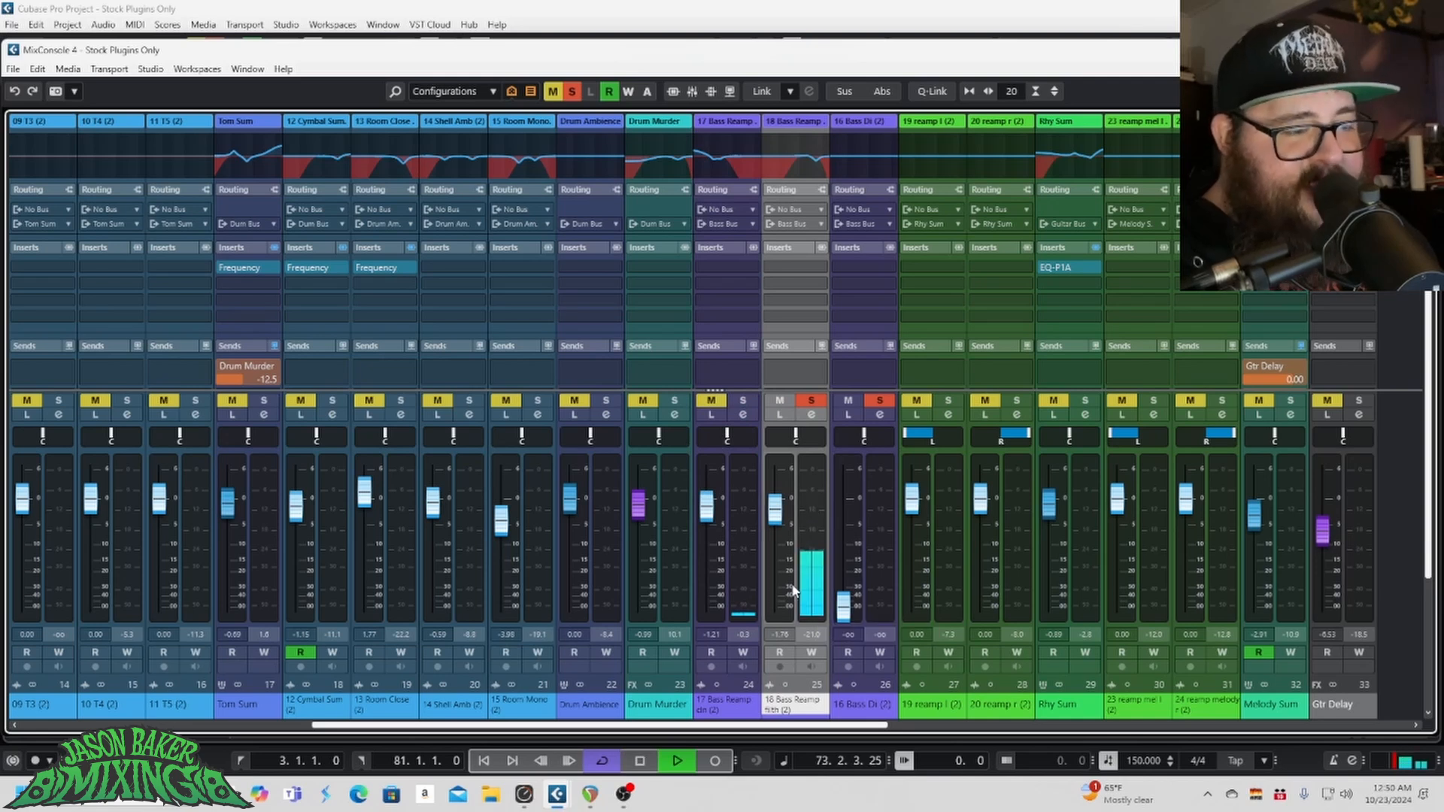
{"action": "left_click", "coordinate": [810, 416]}
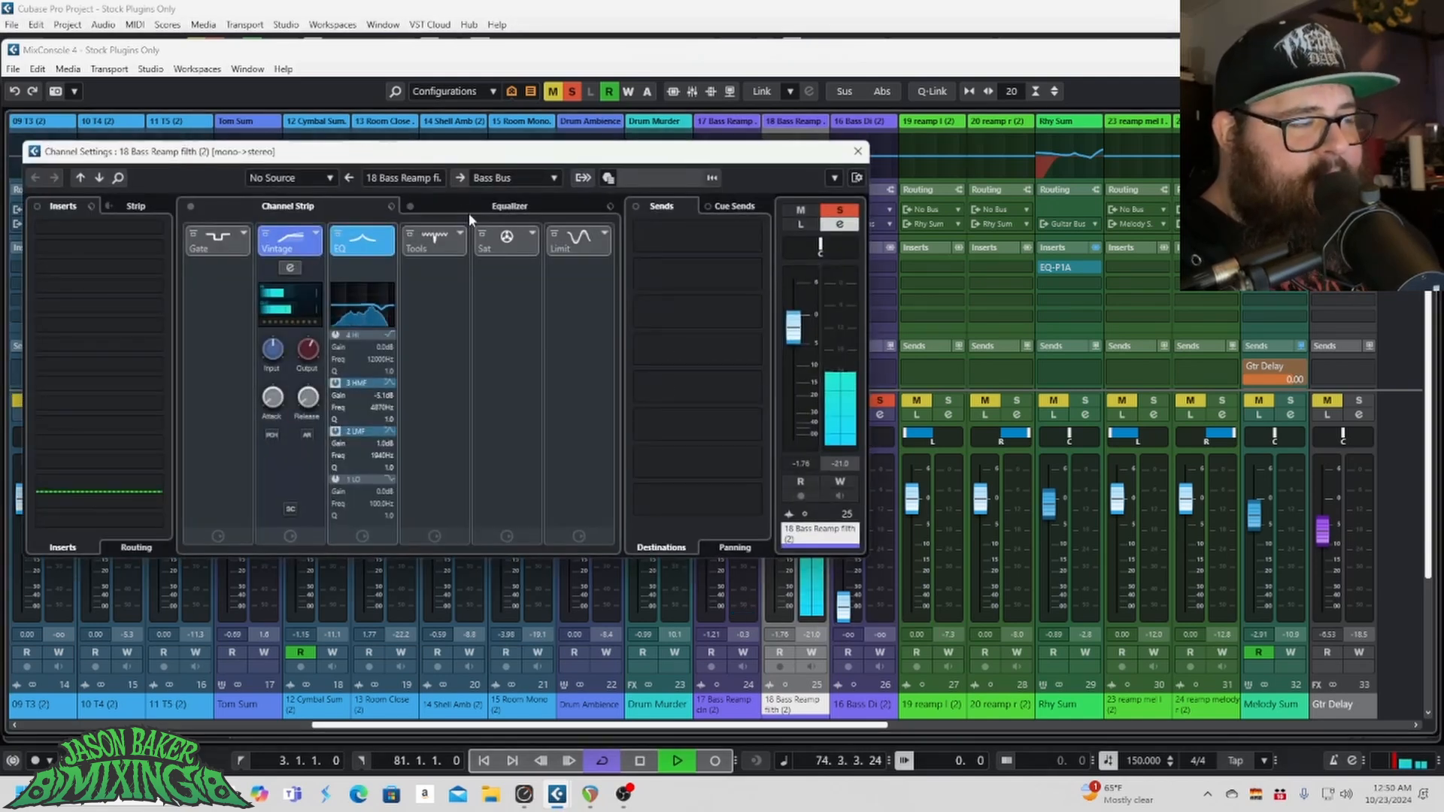
Step: Bypass the filth bass track's EQ and Vintage compressor and listen to it unprocessed with its equalizer curve shown
{"action": "left_click", "coordinate": [338, 236]}
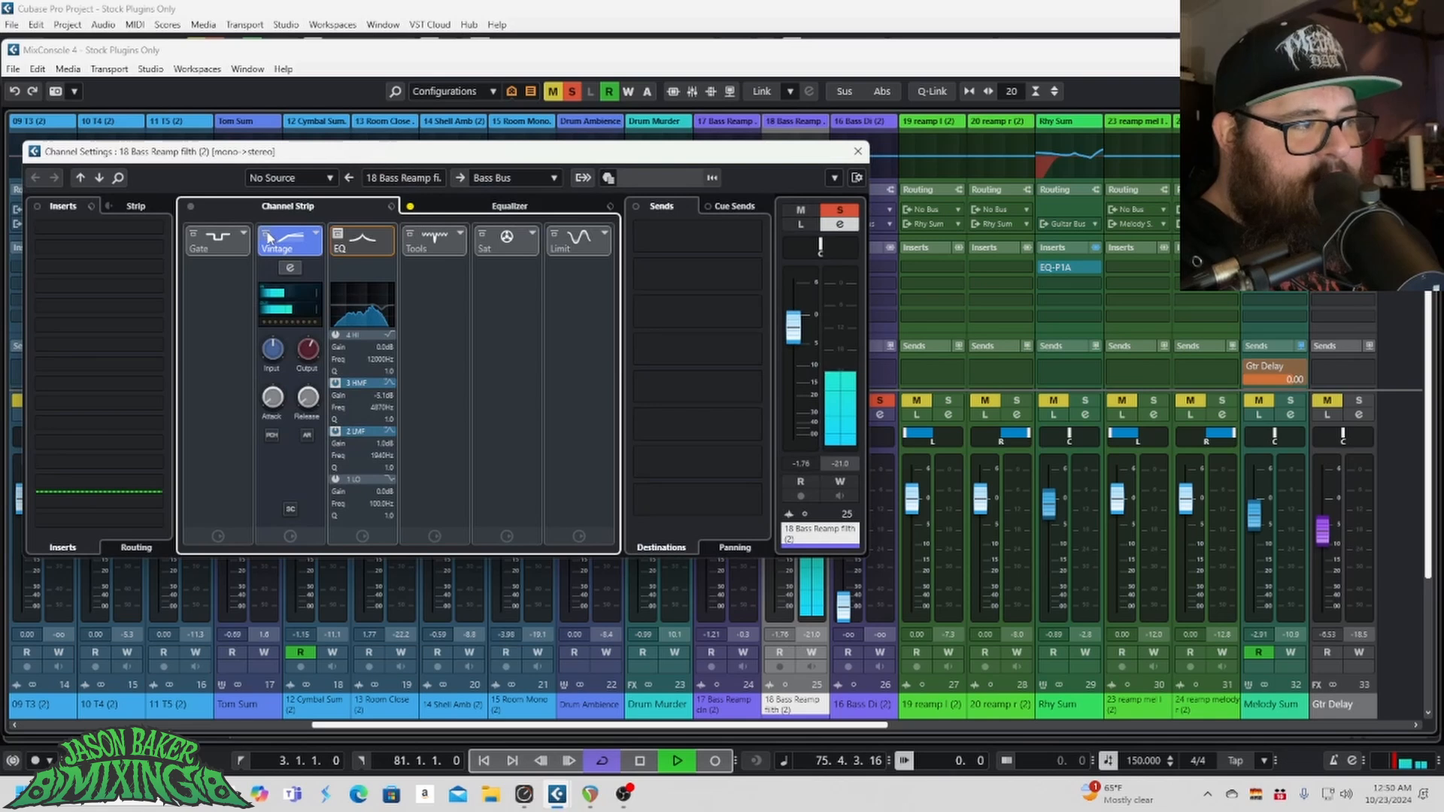
{"action": "left_click", "coordinate": [269, 238]}
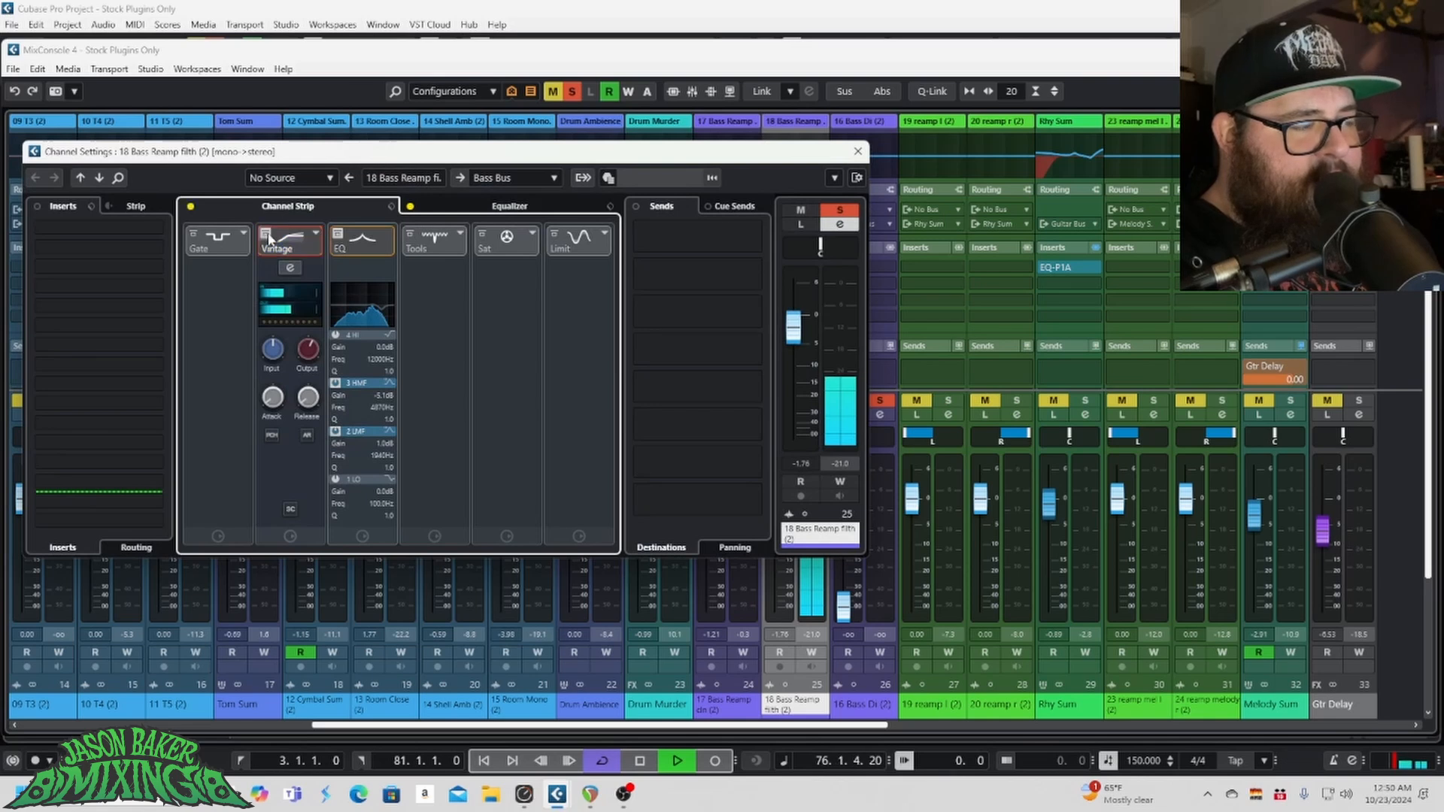
{"action": "left_click", "coordinate": [425, 208]}
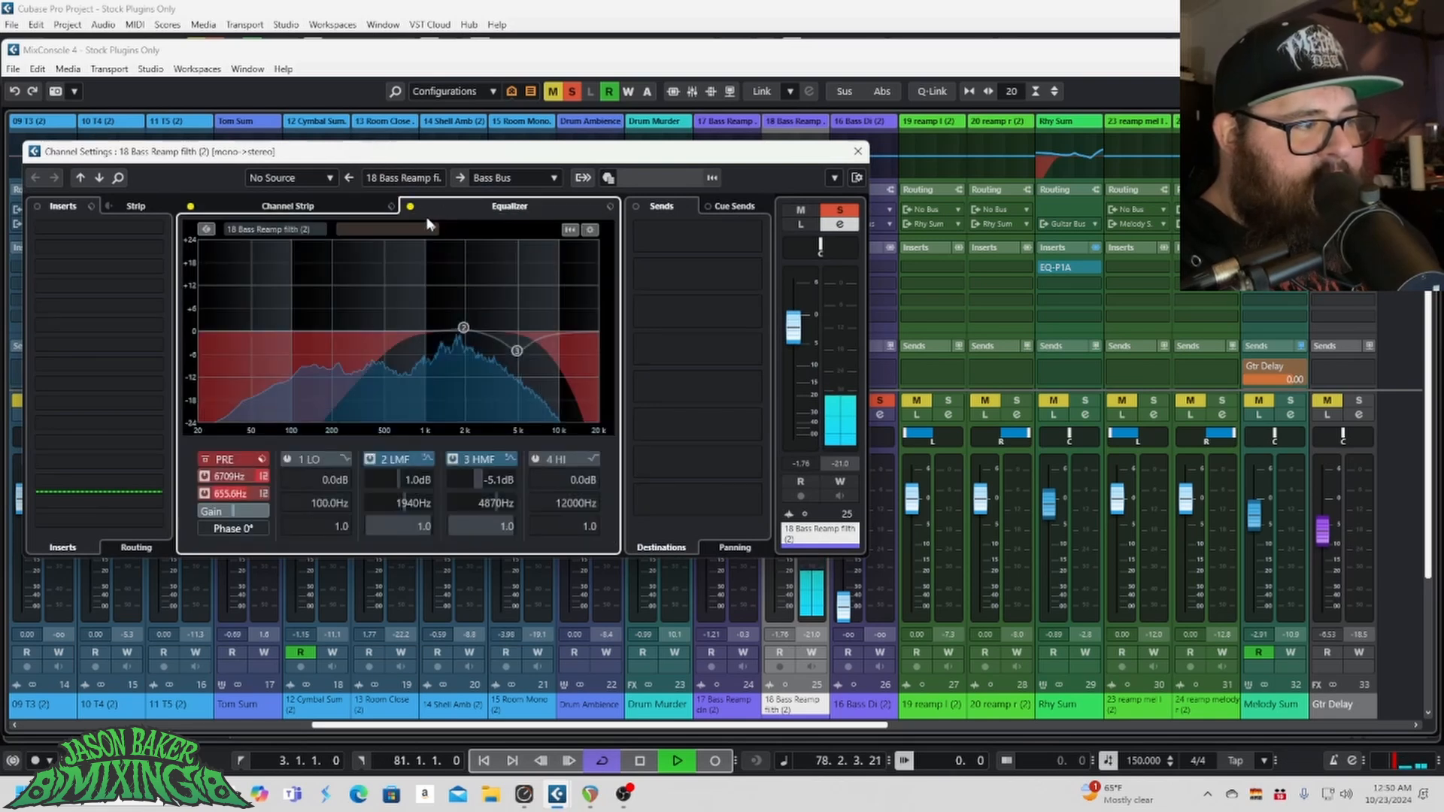
{"action": "key", "text": "space"}
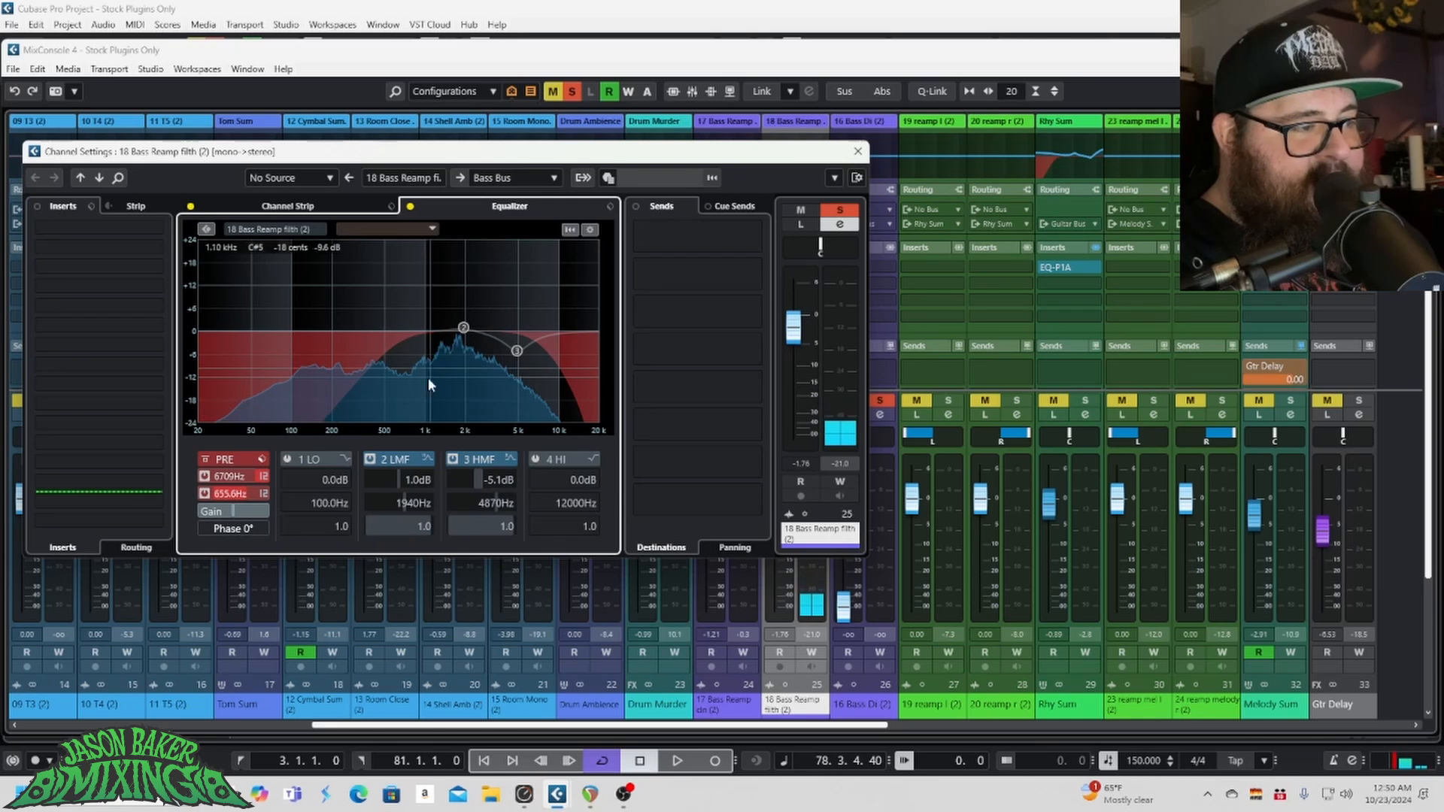
{"action": "key", "text": "space"}
Step: Re-enable the filth bass track's EQ and Vintage compressor while listening, and close its channel settings
{"action": "left_click", "coordinate": [324, 207]}
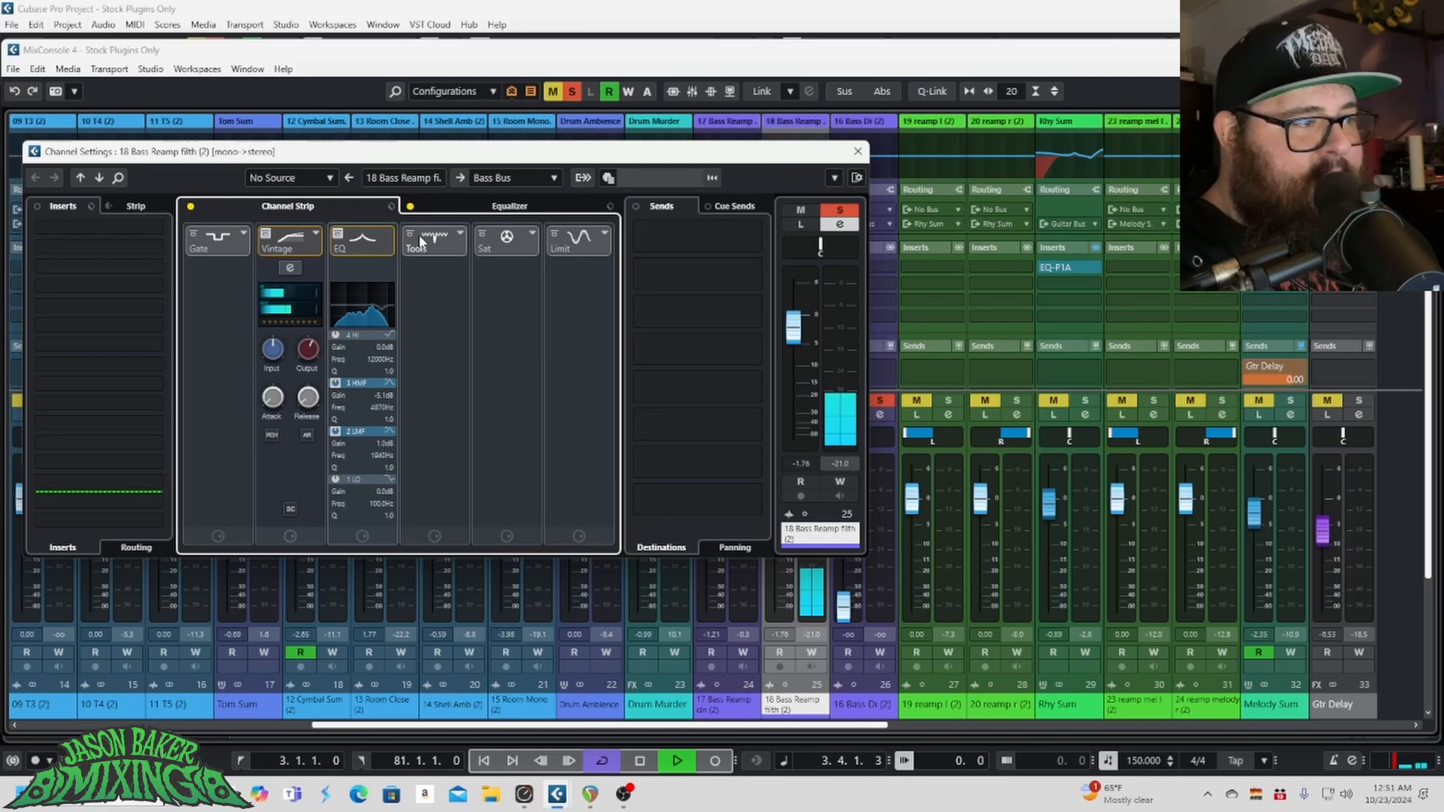
{"action": "left_click", "coordinate": [339, 235]}
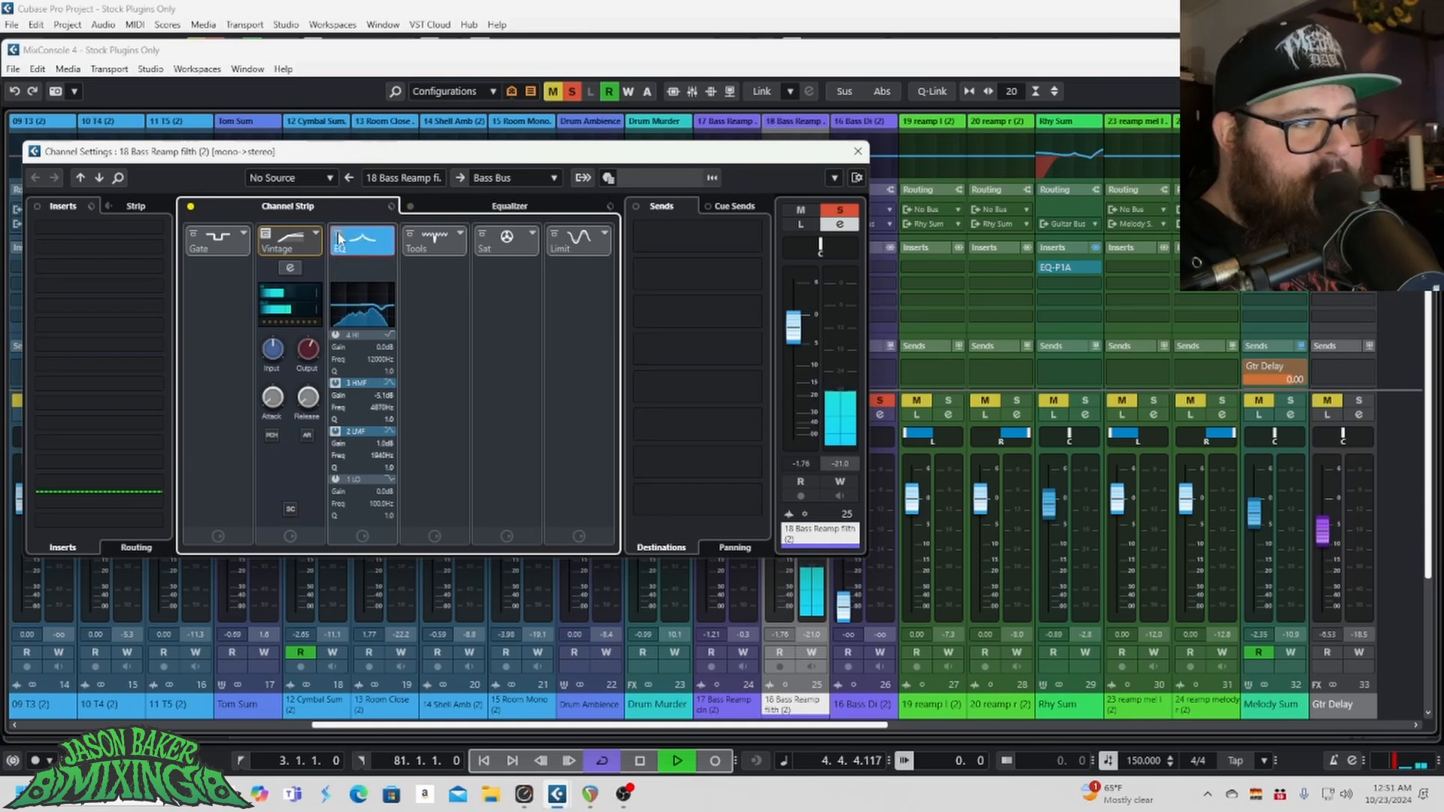
{"action": "left_click", "coordinate": [478, 207]}
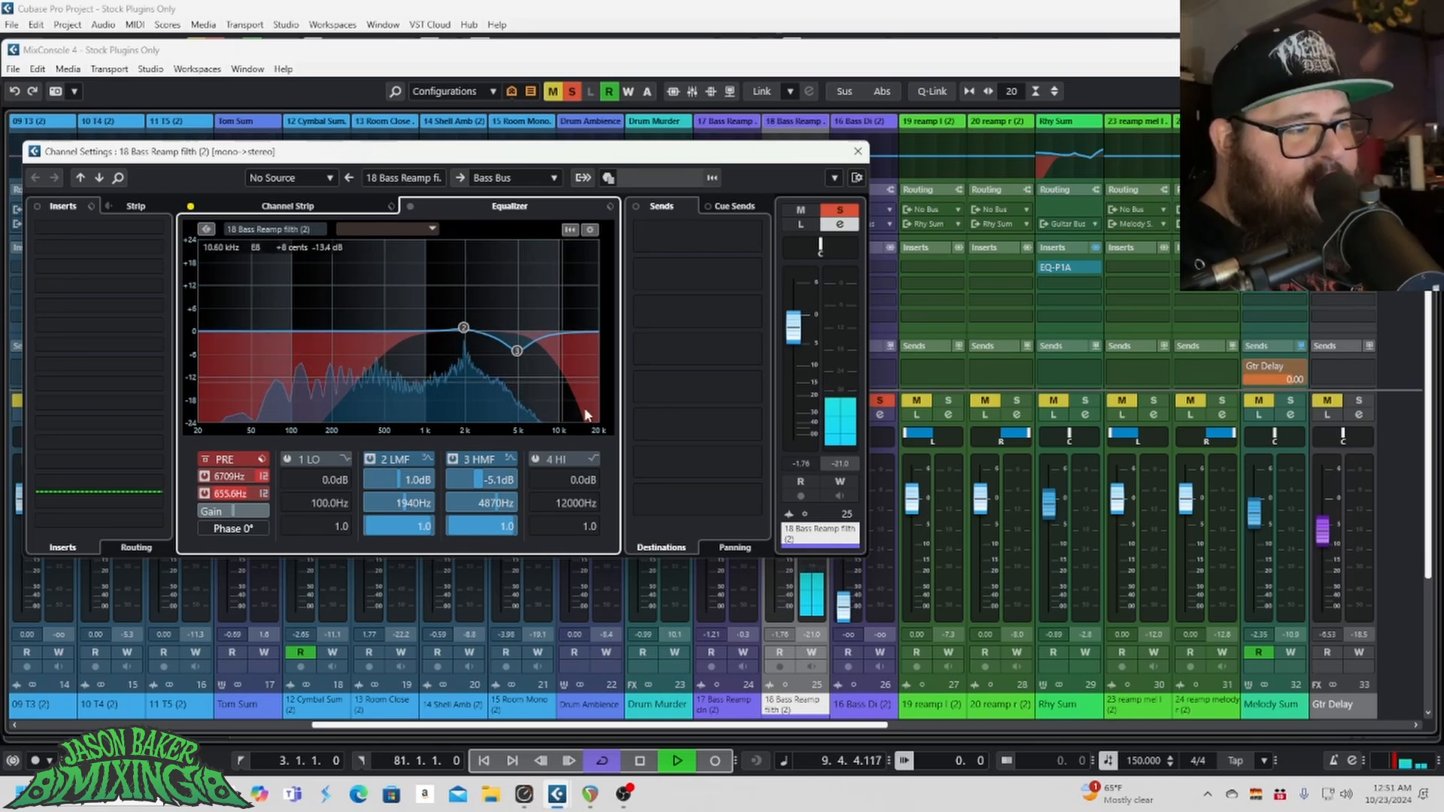
{"action": "left_click", "coordinate": [283, 205]}
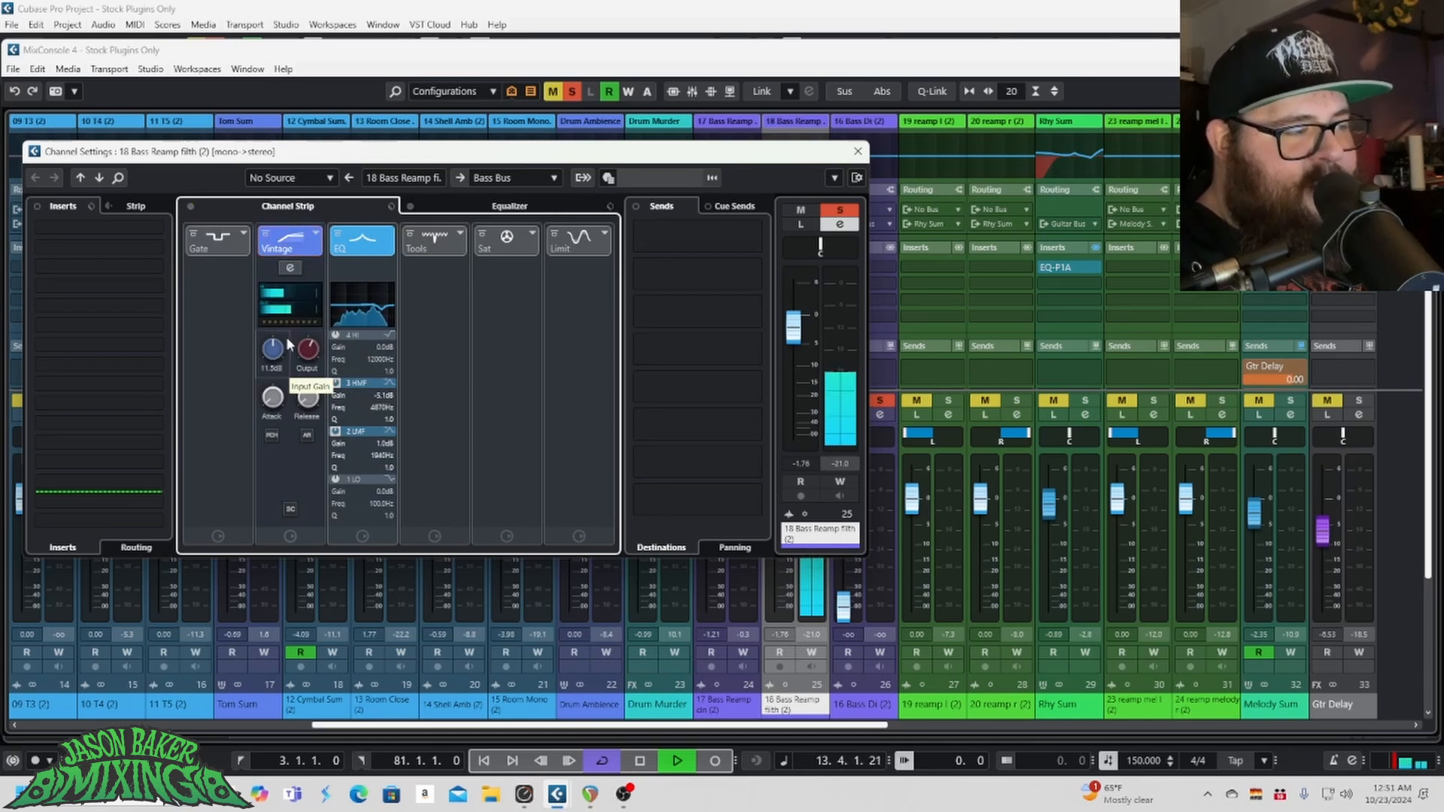
{"action": "left_click", "coordinate": [857, 153]}
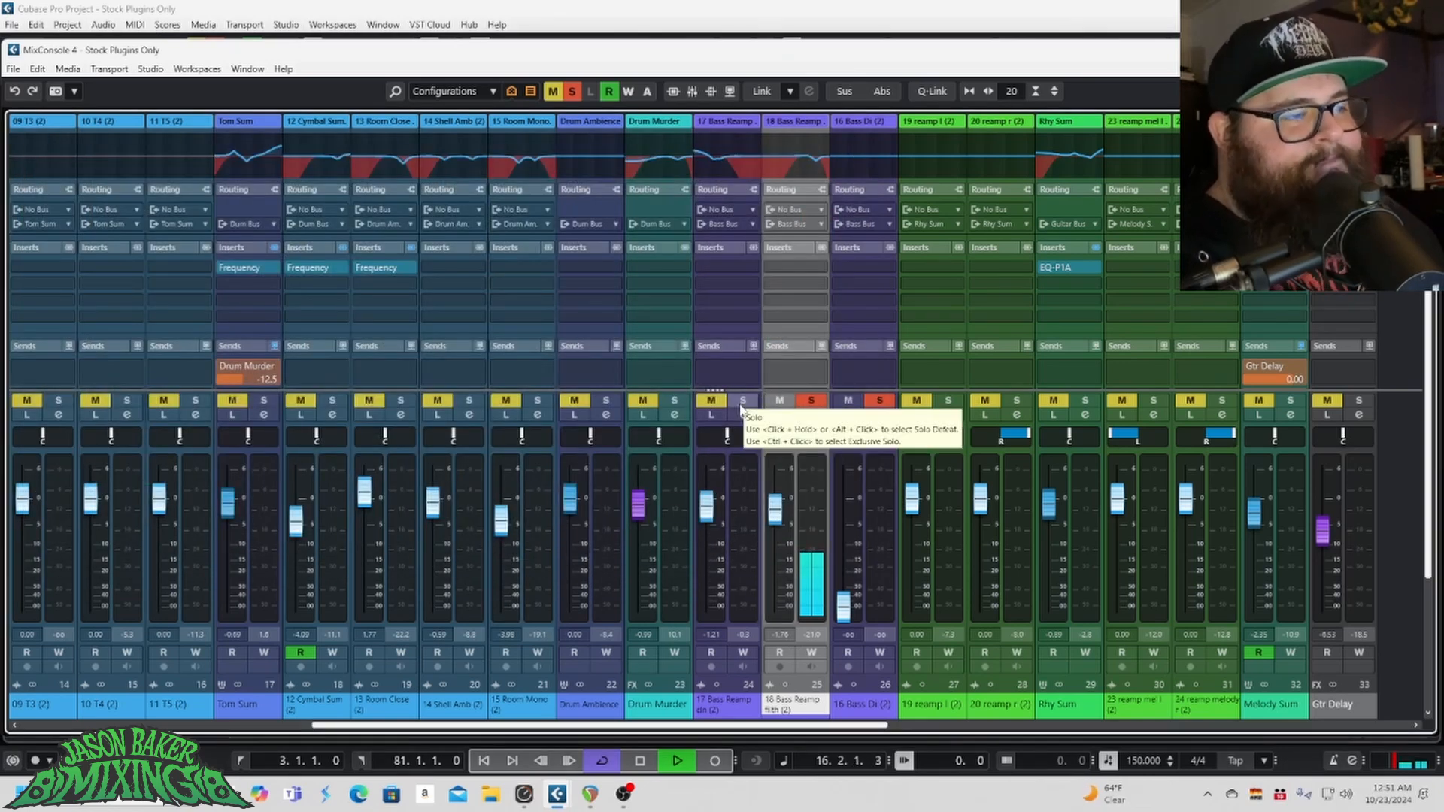
{"action": "key", "text": "space"}
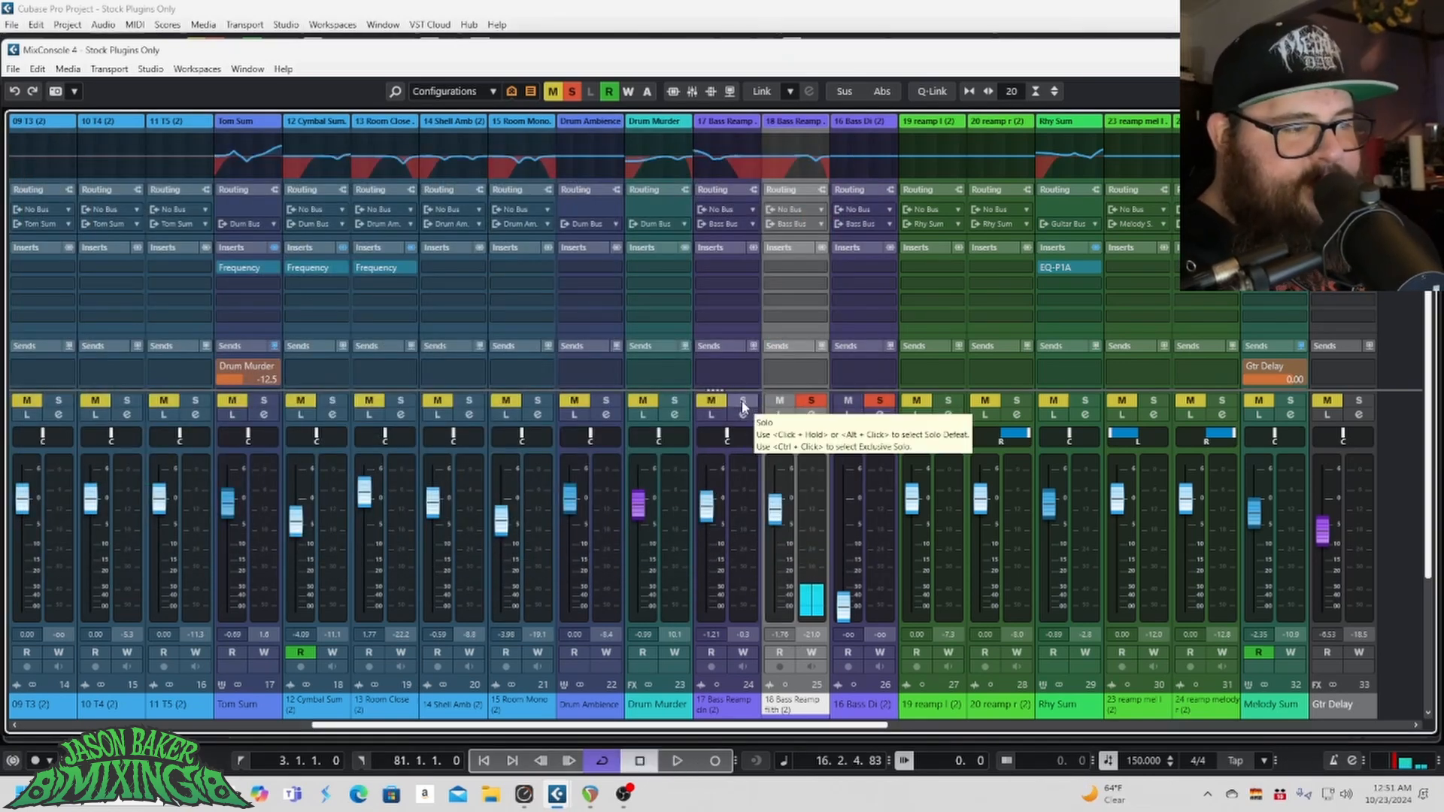
Step: Solo the 17 Bass Reamp cln track again and play the clean and filth bass tracks together
{"action": "left_click", "coordinate": [743, 401]}
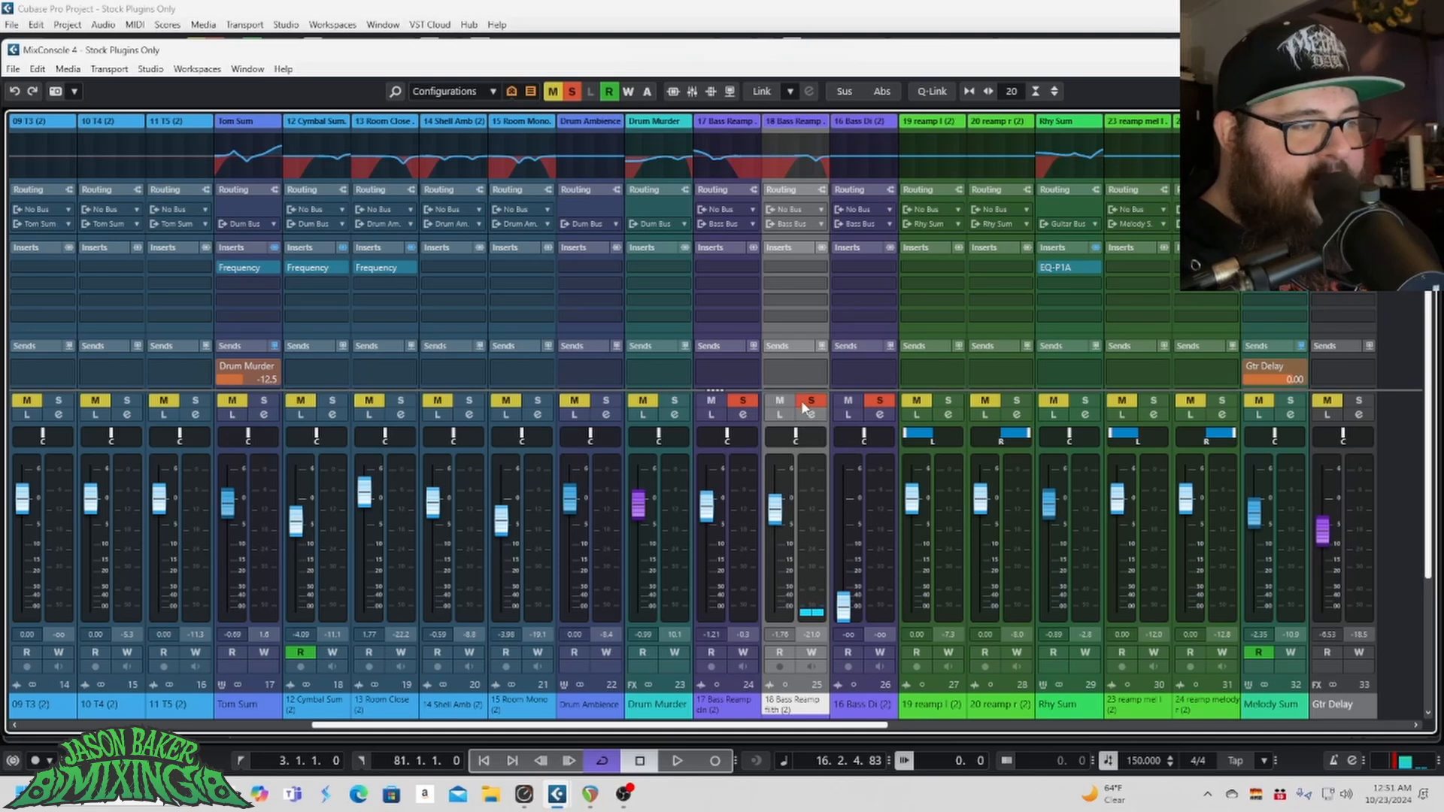
{"action": "key", "text": "space"}
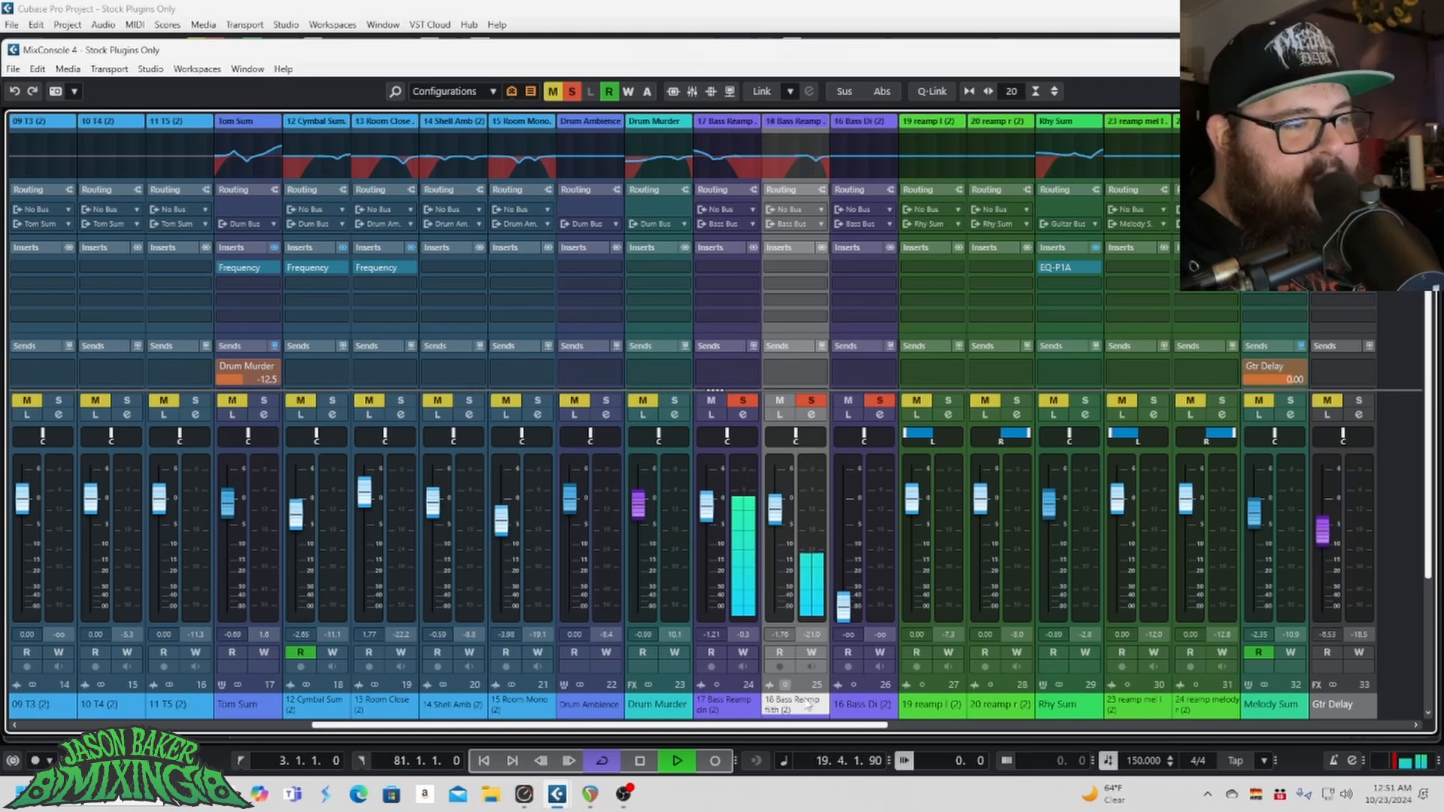
{"action": "key", "text": "space"}
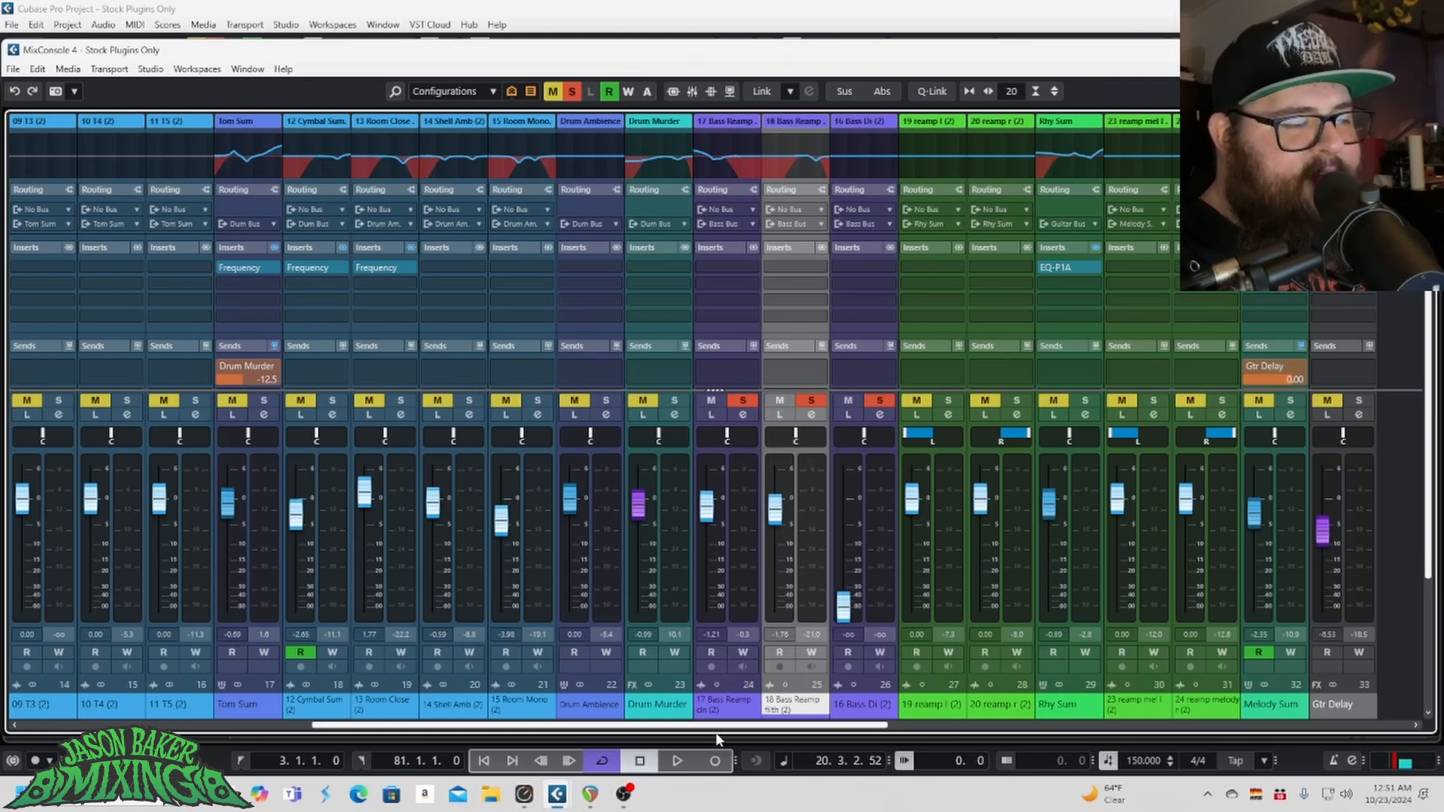
{"action": "mouse_move", "coordinate": [711, 726]}
{"action": "left_mouse_down"}
{"action": "mouse_move", "coordinate": [740, 725]}
{"action": "mouse_move", "coordinate": [715, 727]}
{"action": "left_mouse_up"}
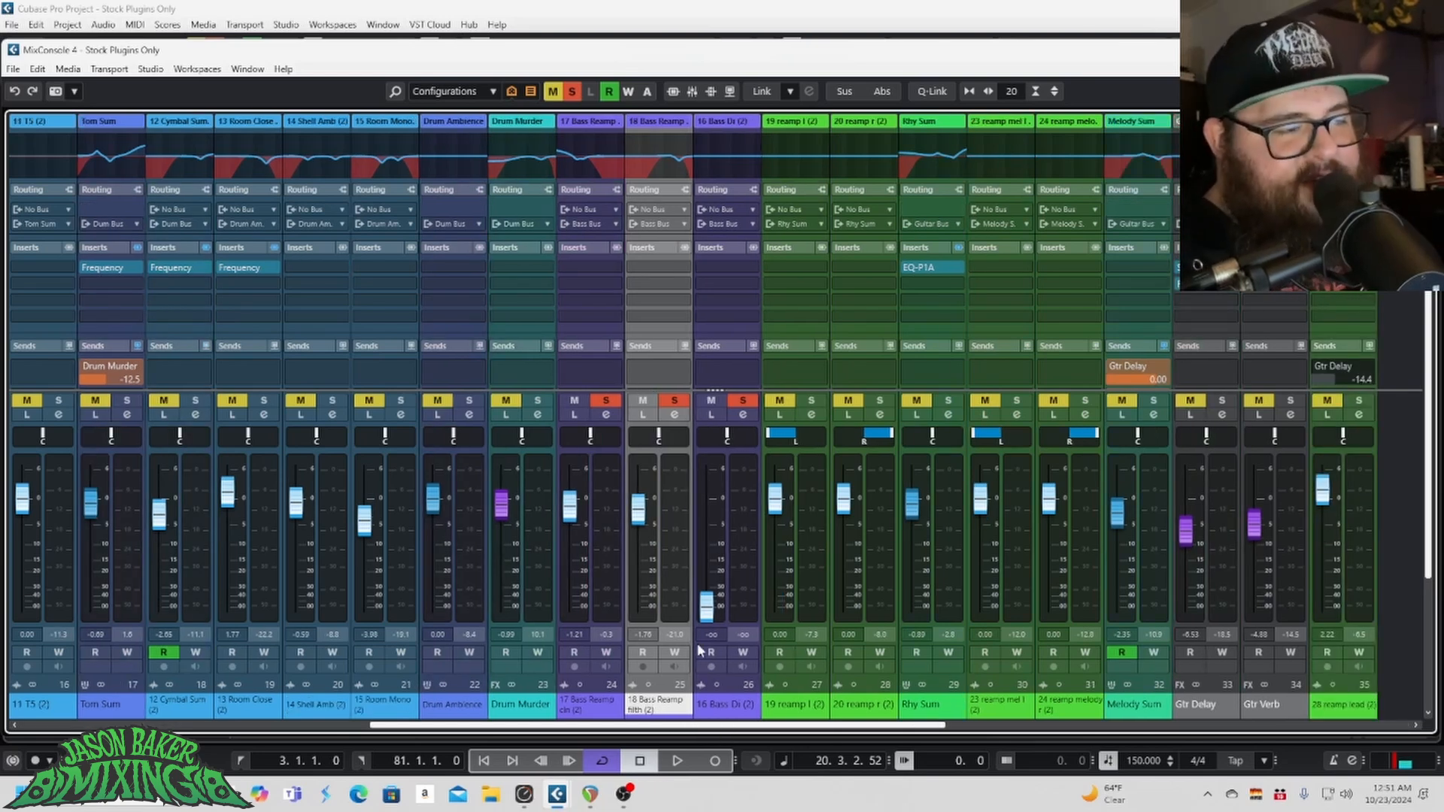
{"action": "key", "text": "space"}
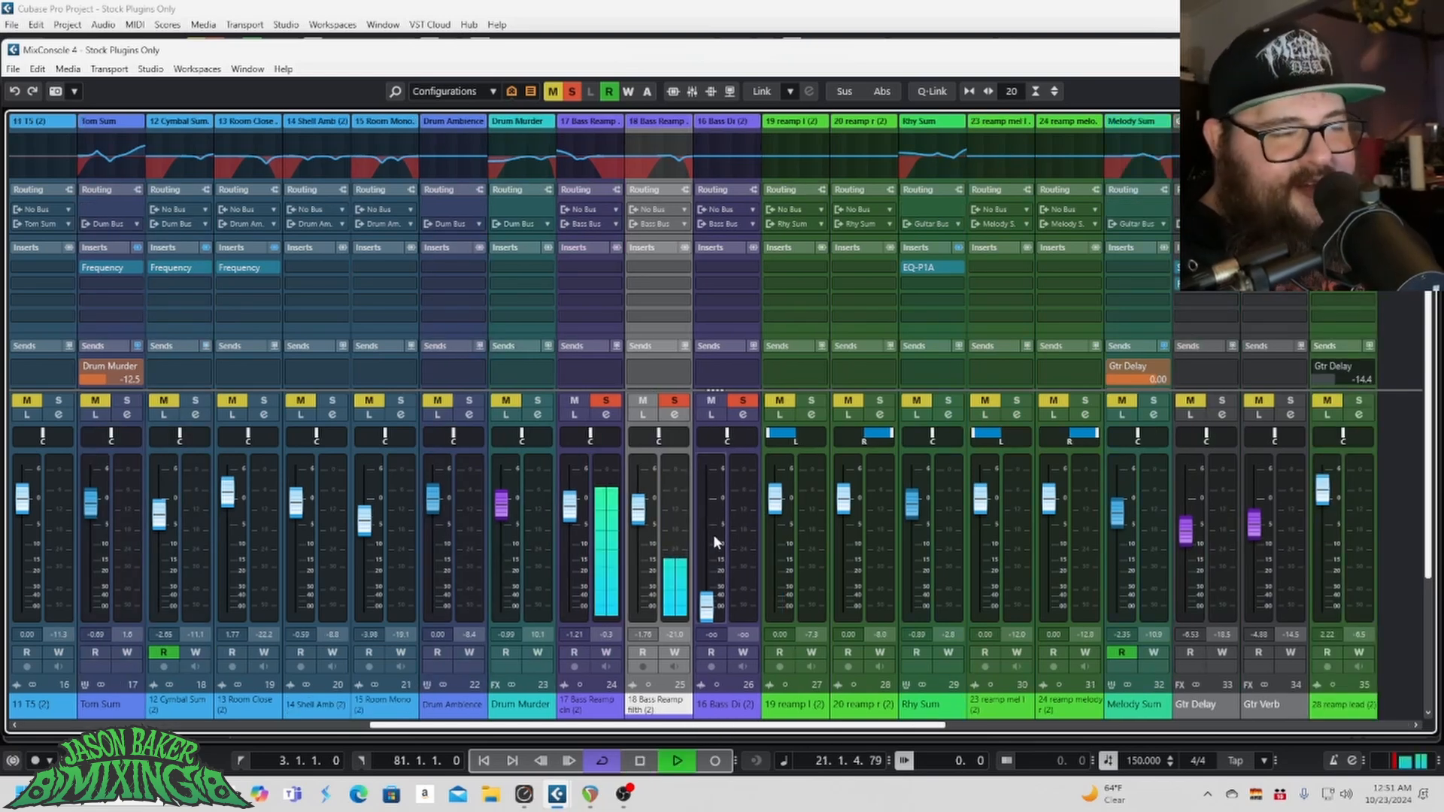
Step: Stop playback and open the Bass Bus channel settings and its Frequency EQ insert
{"action": "left_click_drag", "start_coordinate": [718, 727], "coordinate": [1183, 726]}
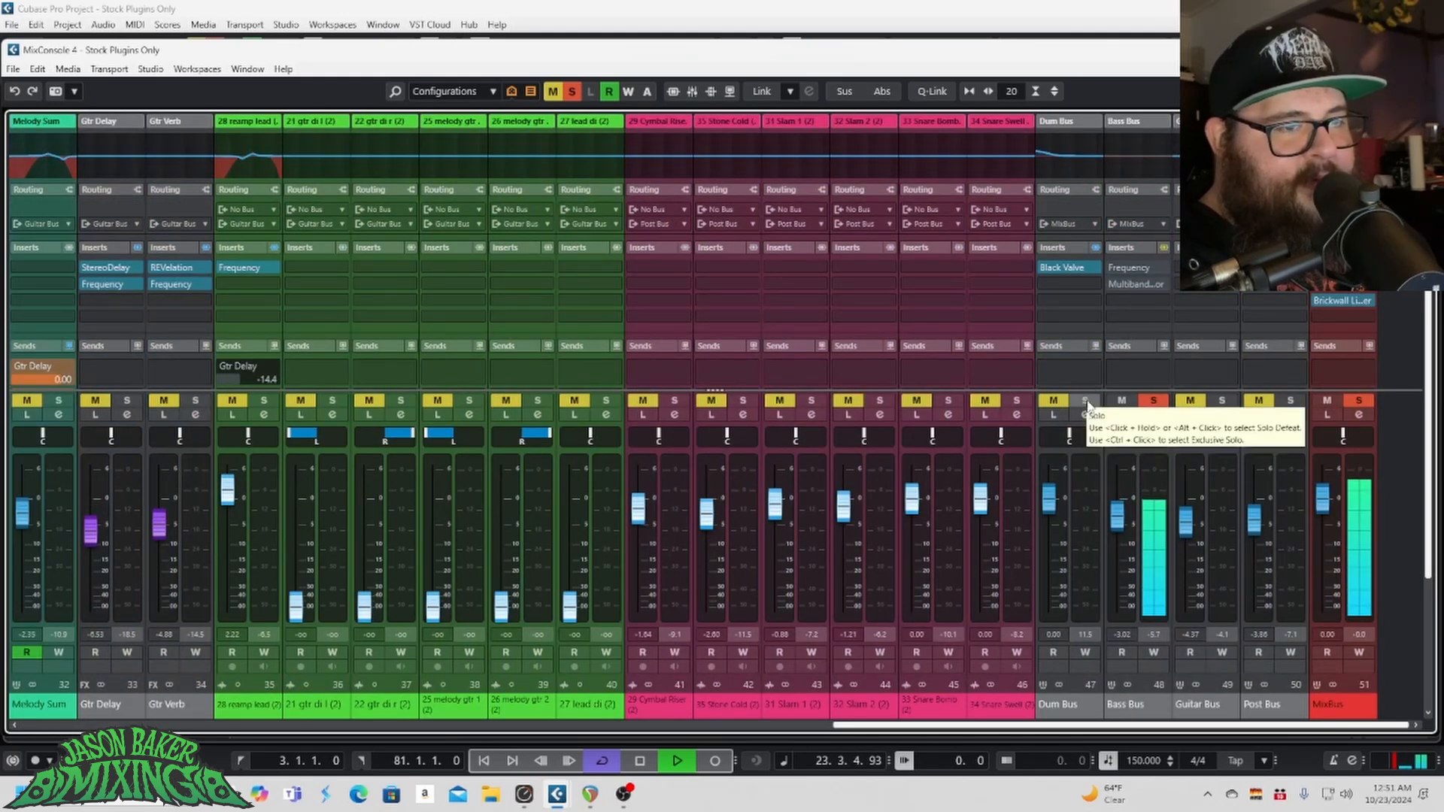
{"action": "key", "text": "space"}
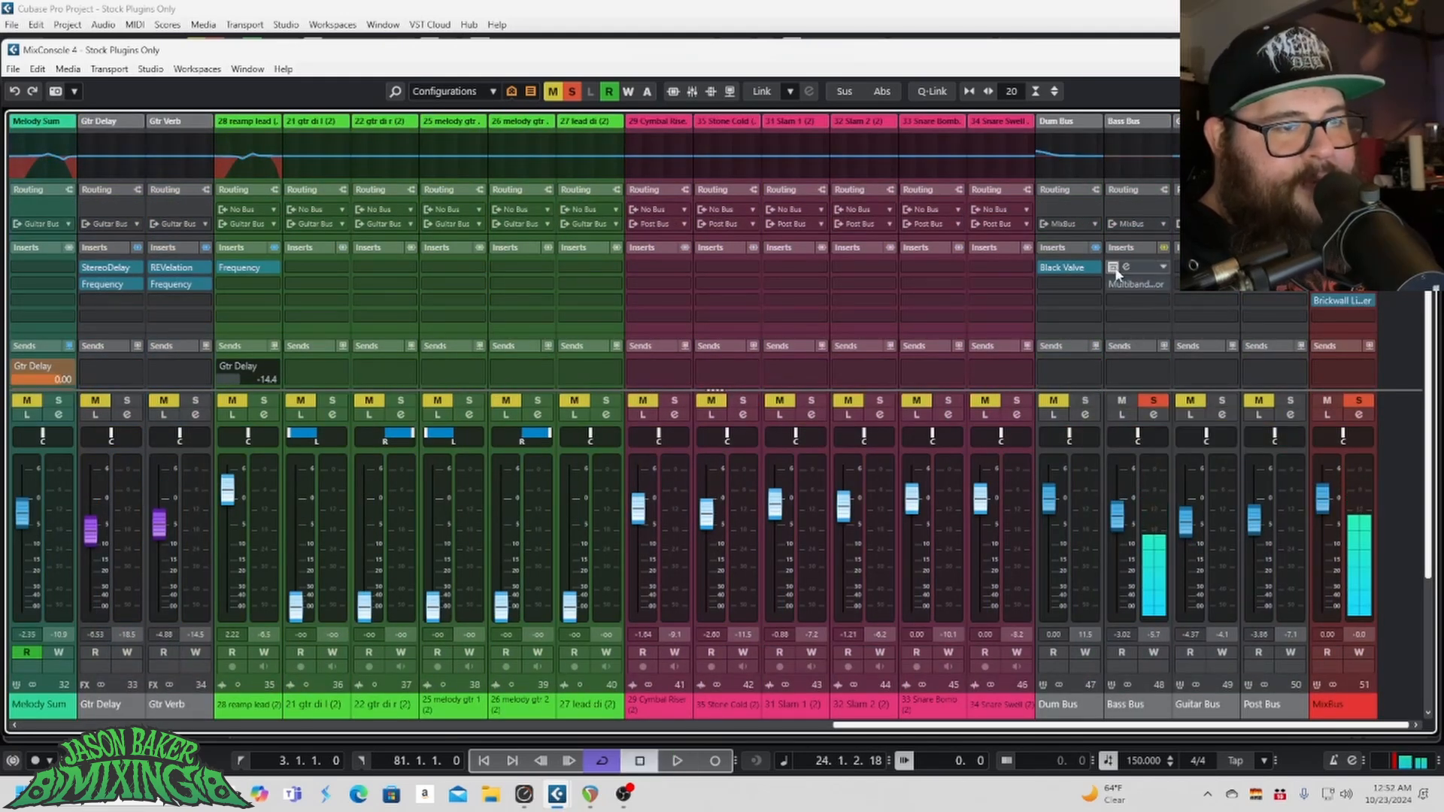
{"action": "left_click", "coordinate": [1156, 415]}
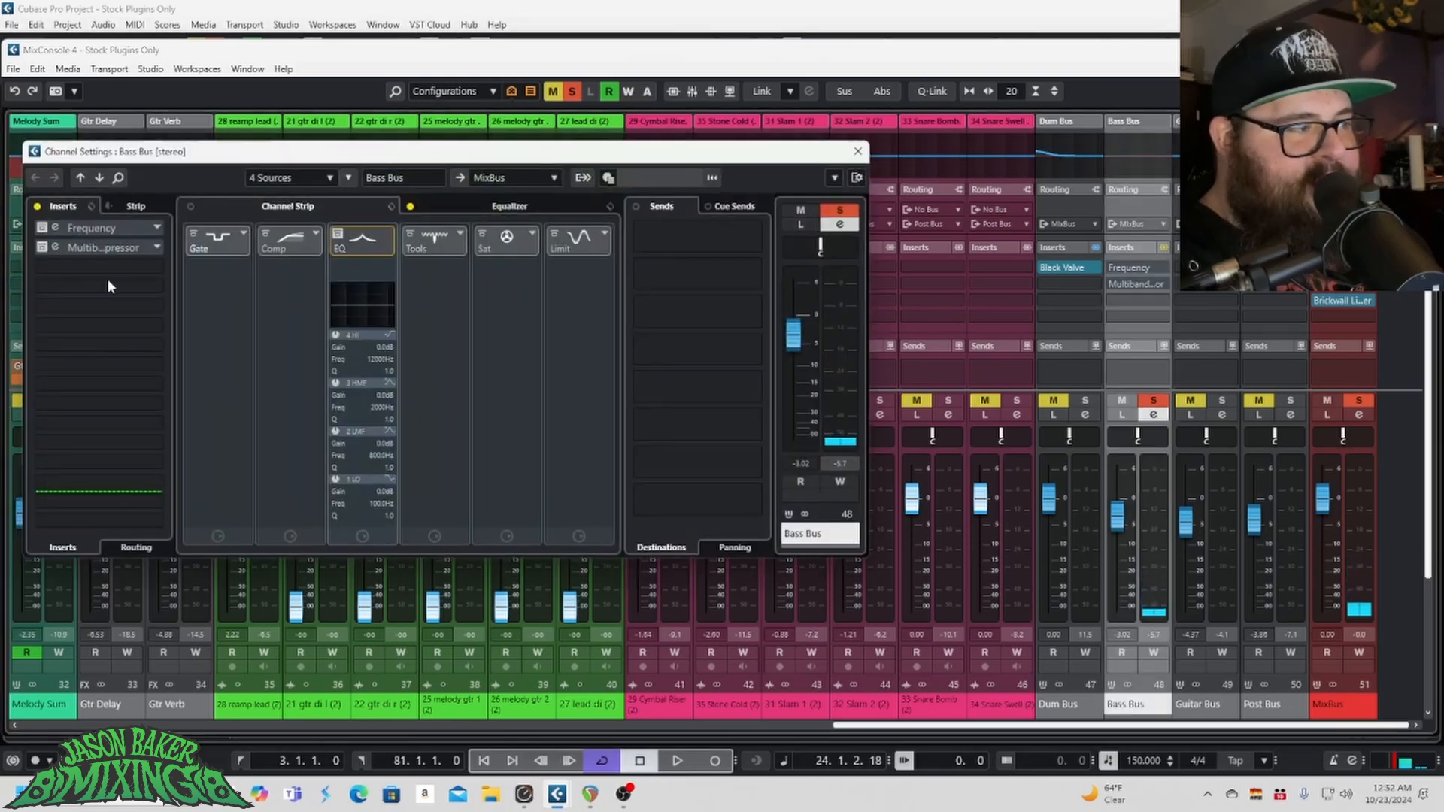
{"action": "left_click", "coordinate": [56, 227]}
{"action": "left_click_drag", "start_coordinate": [571, 117], "coordinate": [317, 119]}
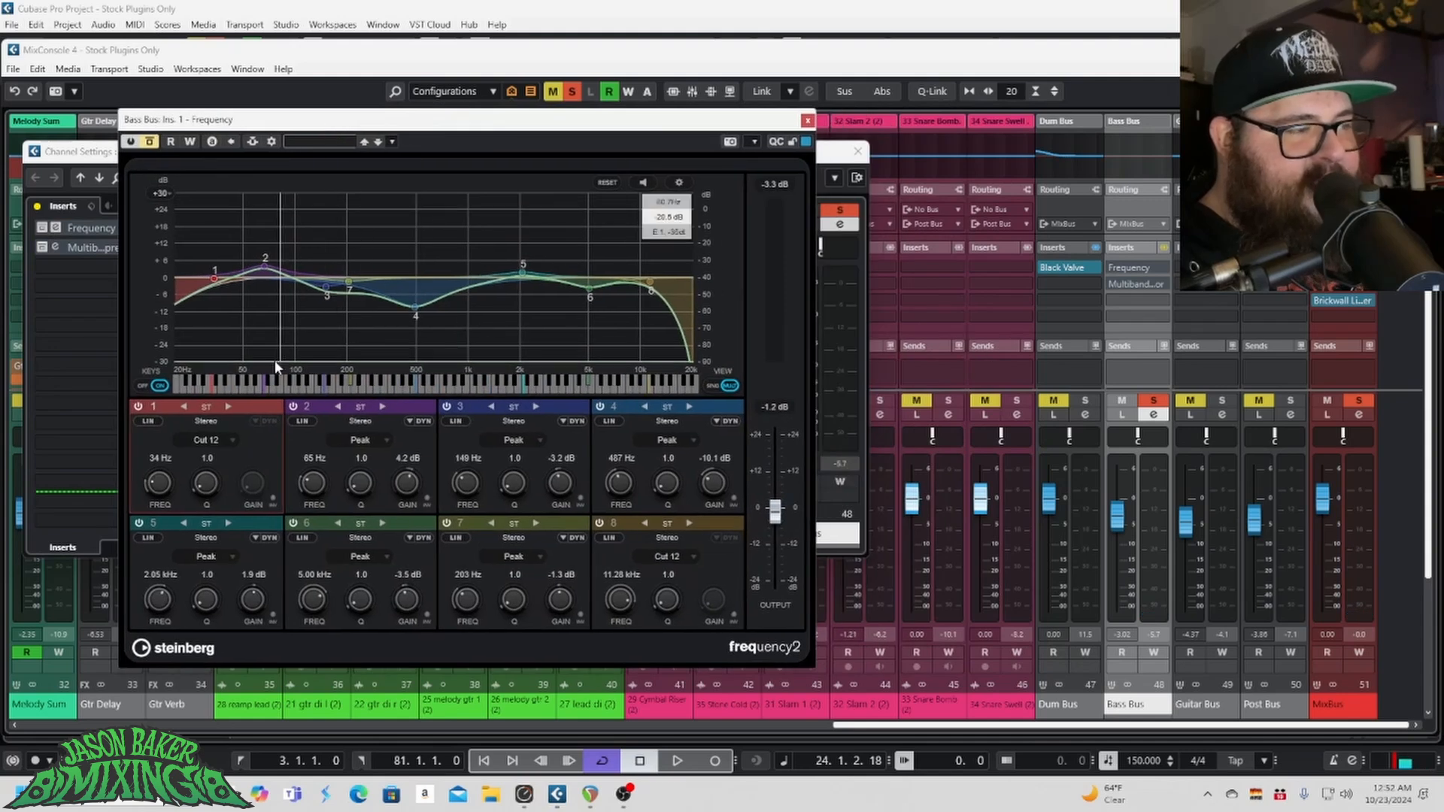
Step: Solo the Dum Bus alongside the Bass Bus and play both with the Bass Bus Frequency EQ bypassed
{"action": "left_click", "coordinate": [1088, 400]}
{"action": "left_click", "coordinate": [1088, 401]}
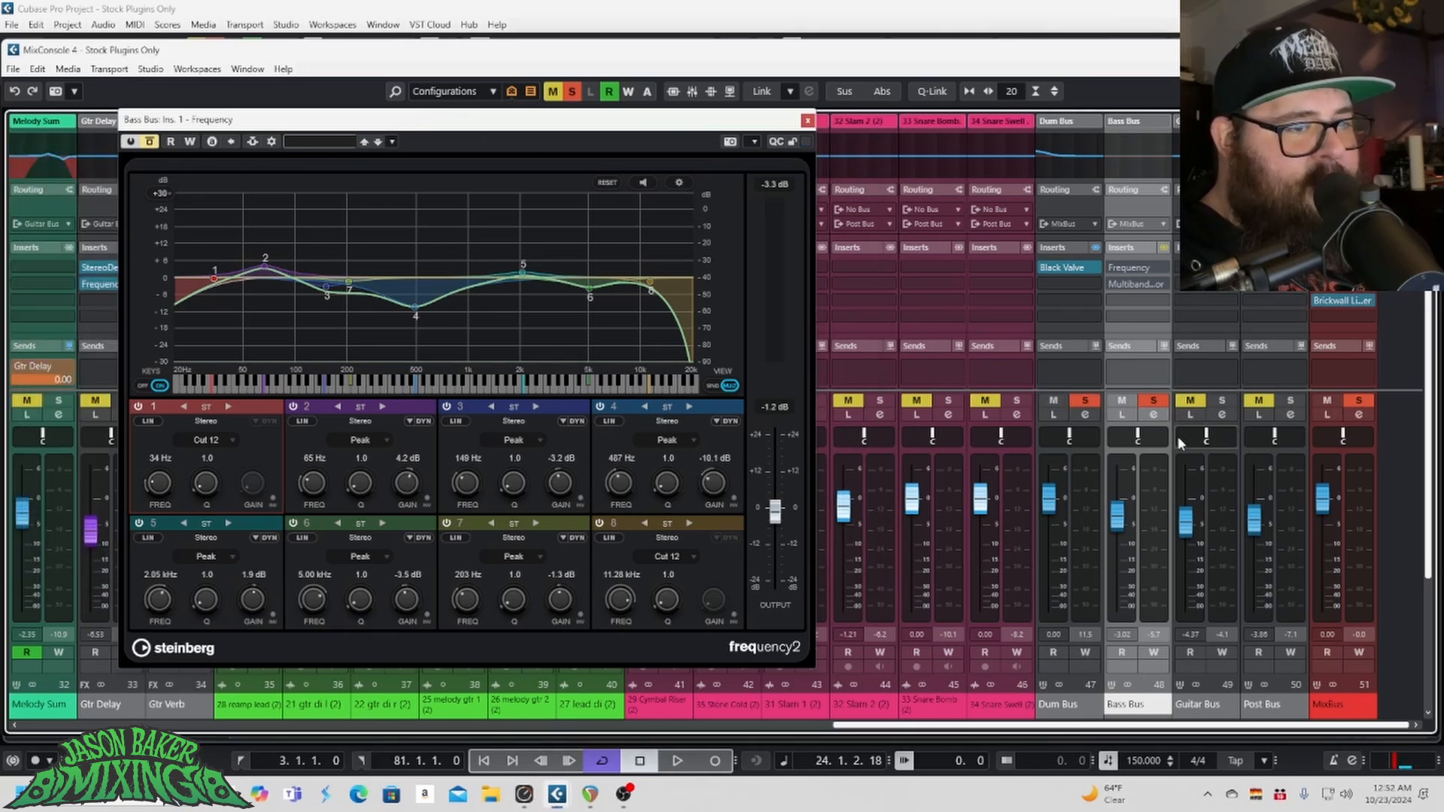
{"action": "left_click", "coordinate": [1153, 414]}
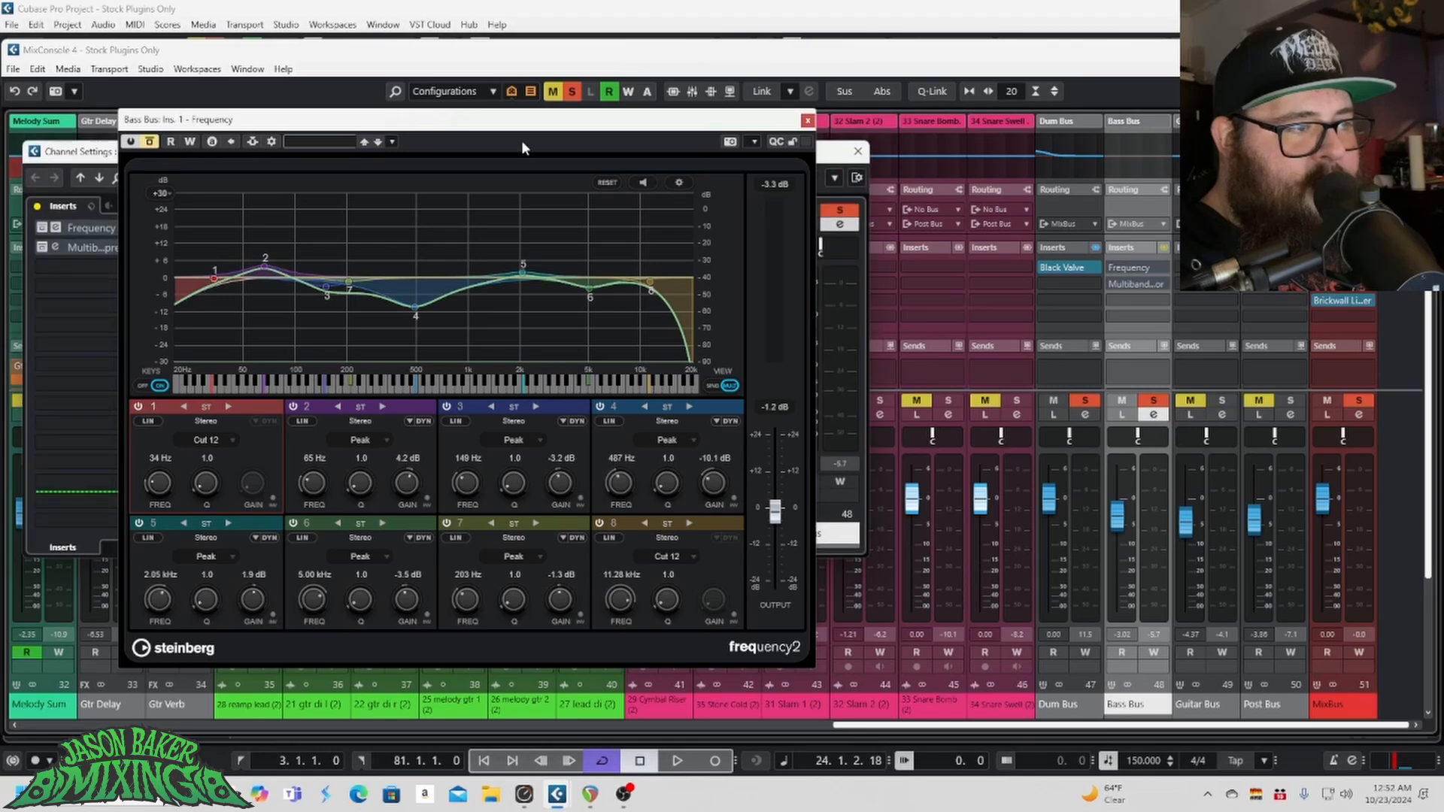
{"action": "left_click_drag", "start_coordinate": [507, 123], "coordinate": [563, 149]}
{"action": "key", "text": "space"}
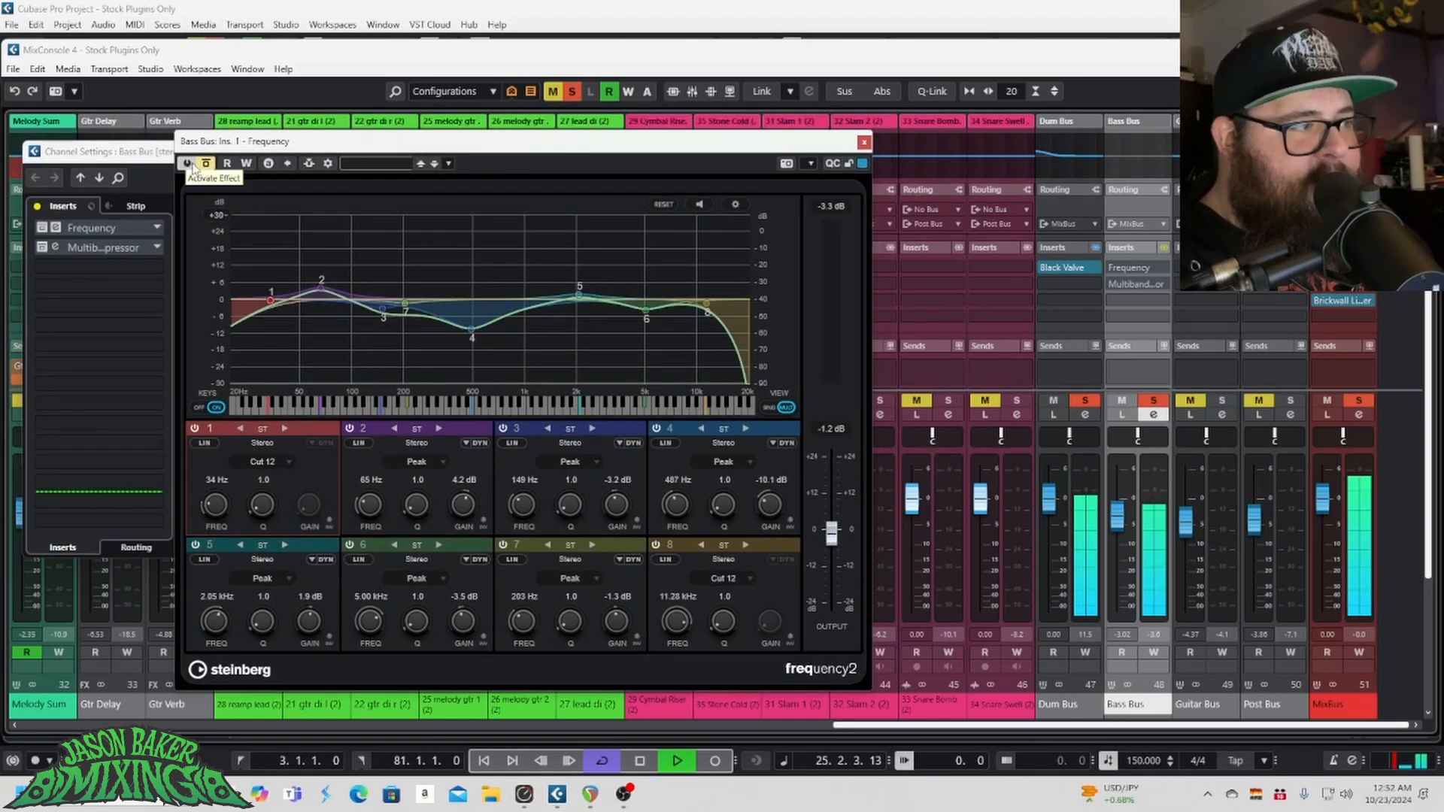
Step: Compare the bass and drums with the Bass Bus Frequency EQ active and bypassed, and leave it active during playback
{"action": "left_click", "coordinate": [204, 164]}
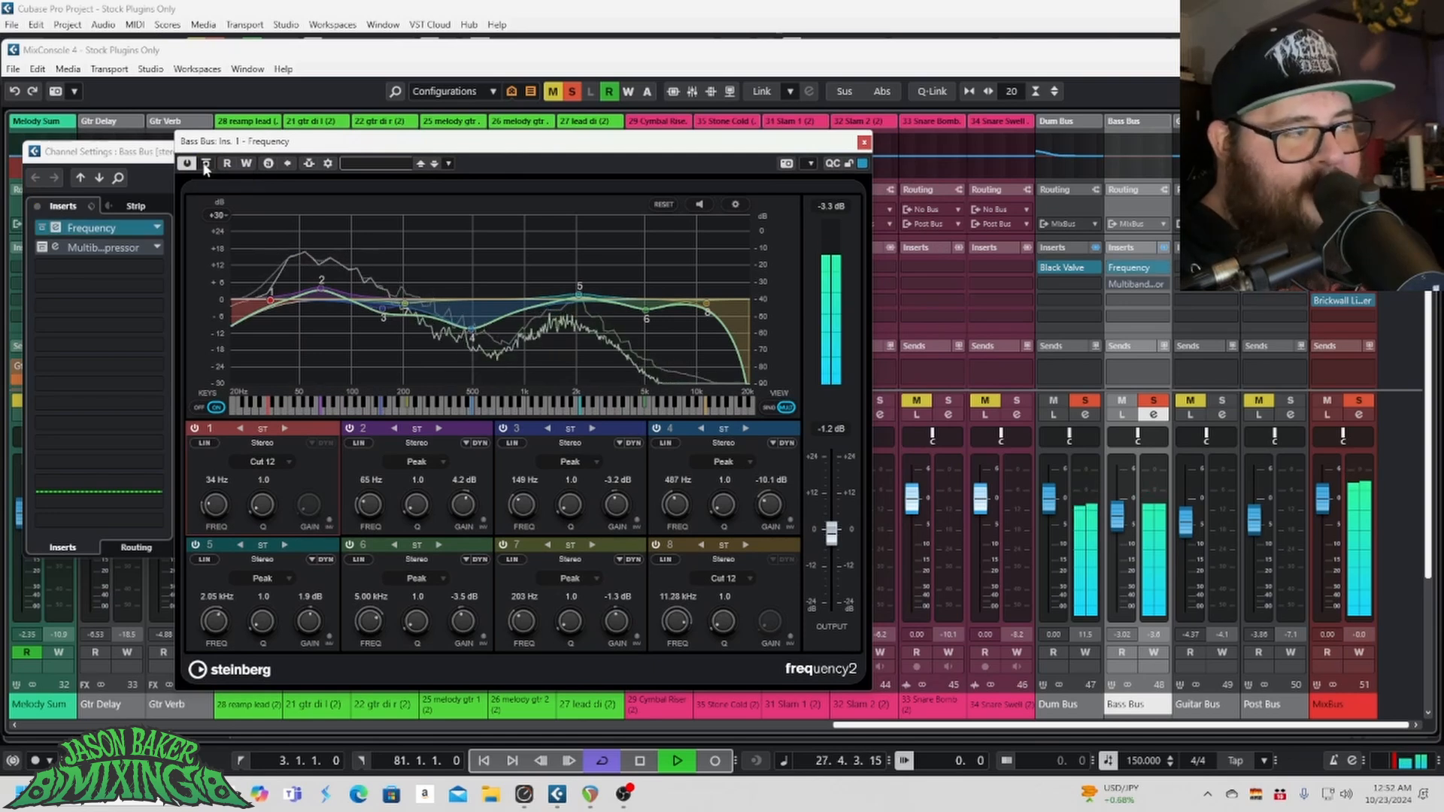
{"action": "left_click", "coordinate": [205, 164]}
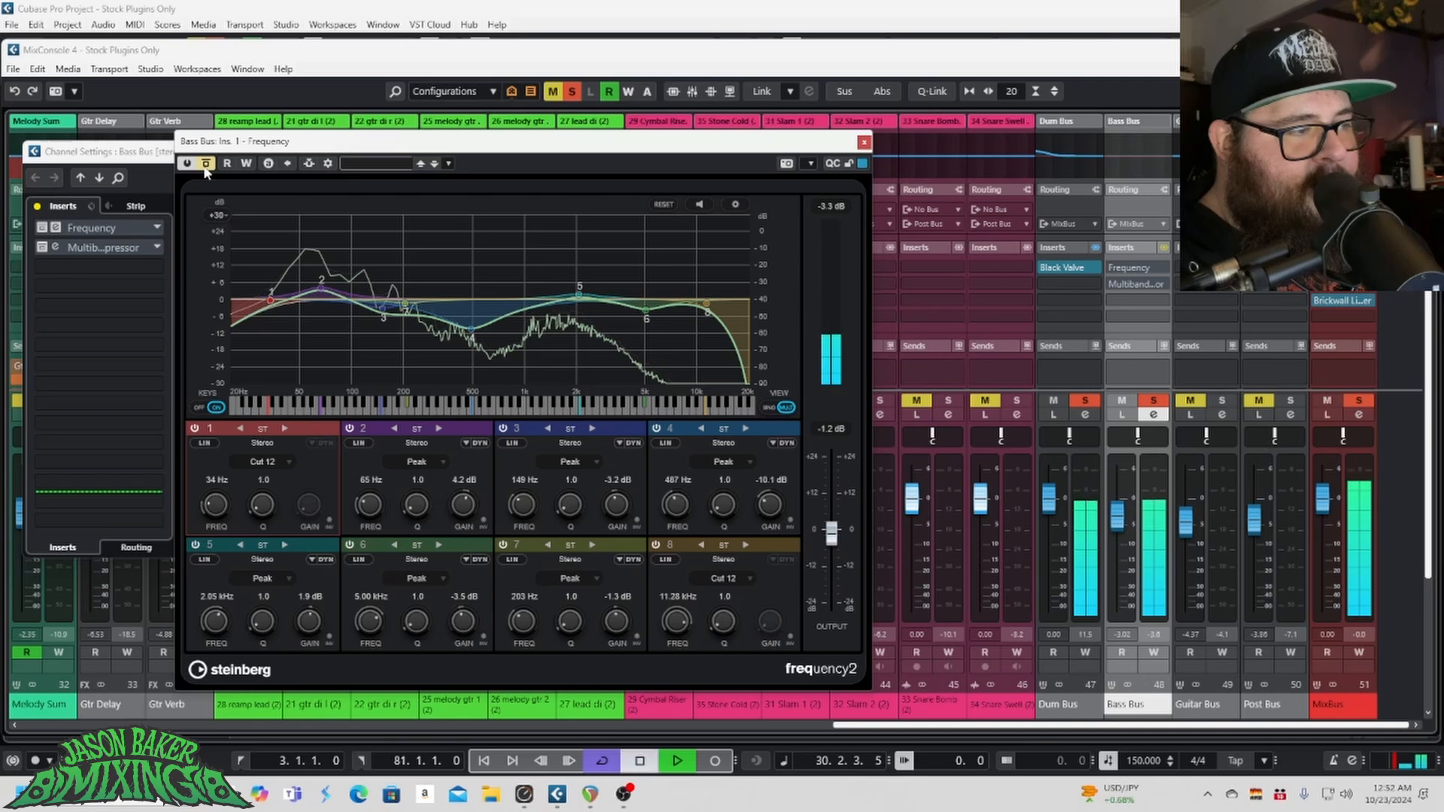
{"action": "key", "text": "space"}
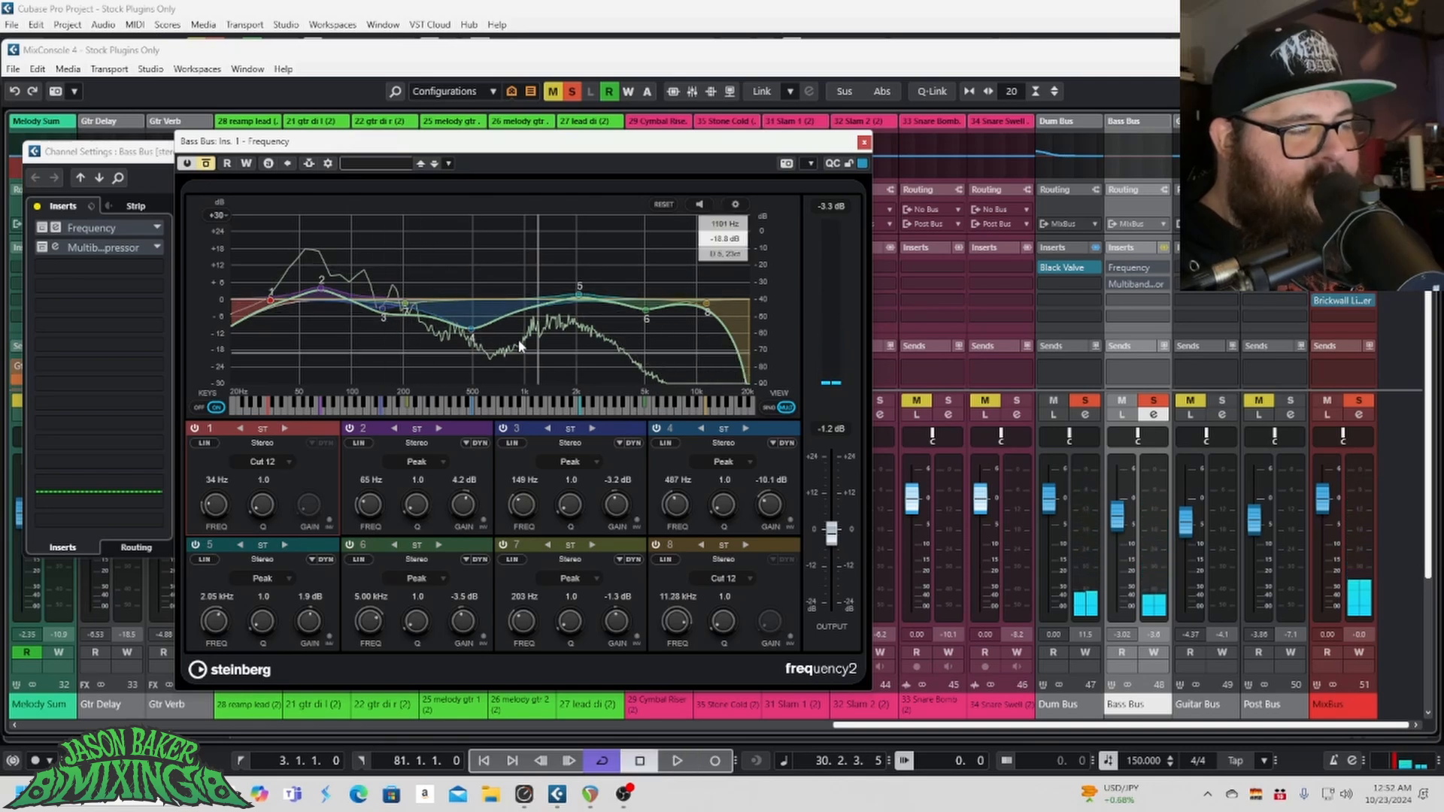
{"action": "left_click", "coordinate": [206, 164]}
{"action": "key", "text": "space"}
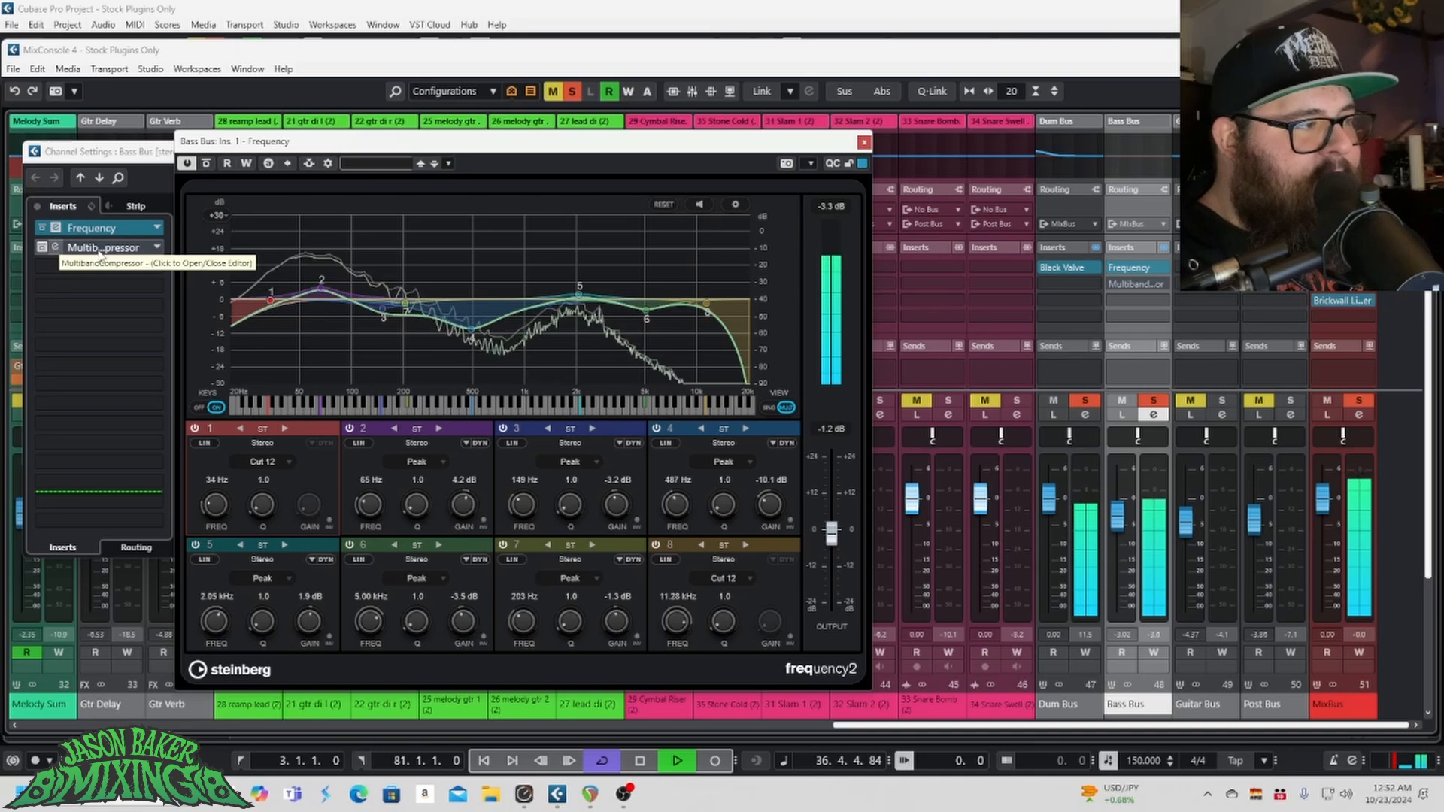
Step: Stop playback, open the Bass Bus MultibandCompressor insert and close the Frequency EQ window
{"action": "key", "text": "space"}
{"action": "left_click", "coordinate": [56, 252]}
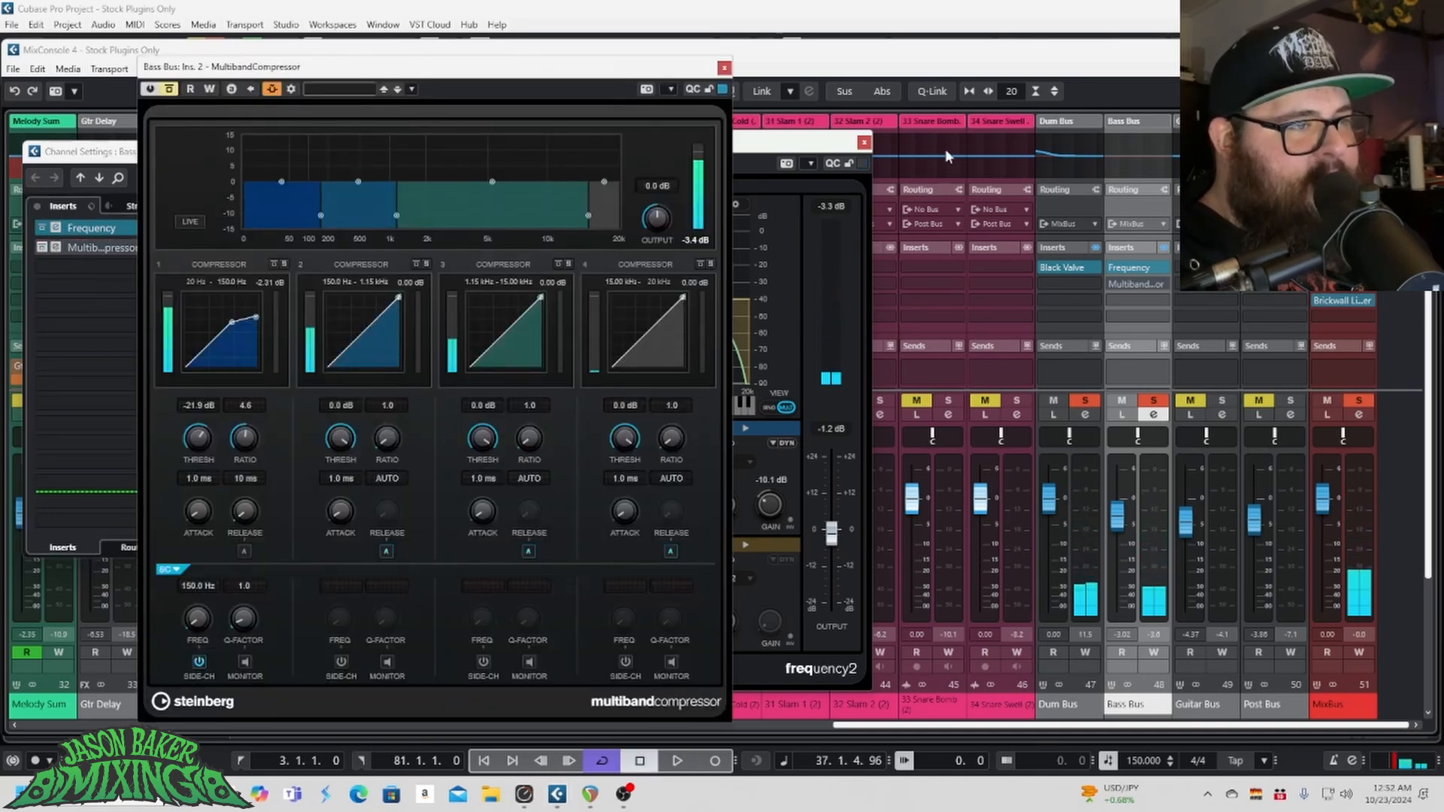
{"action": "left_click", "coordinate": [864, 142]}
{"action": "left_click_drag", "start_coordinate": [302, 67], "coordinate": [347, 47]}
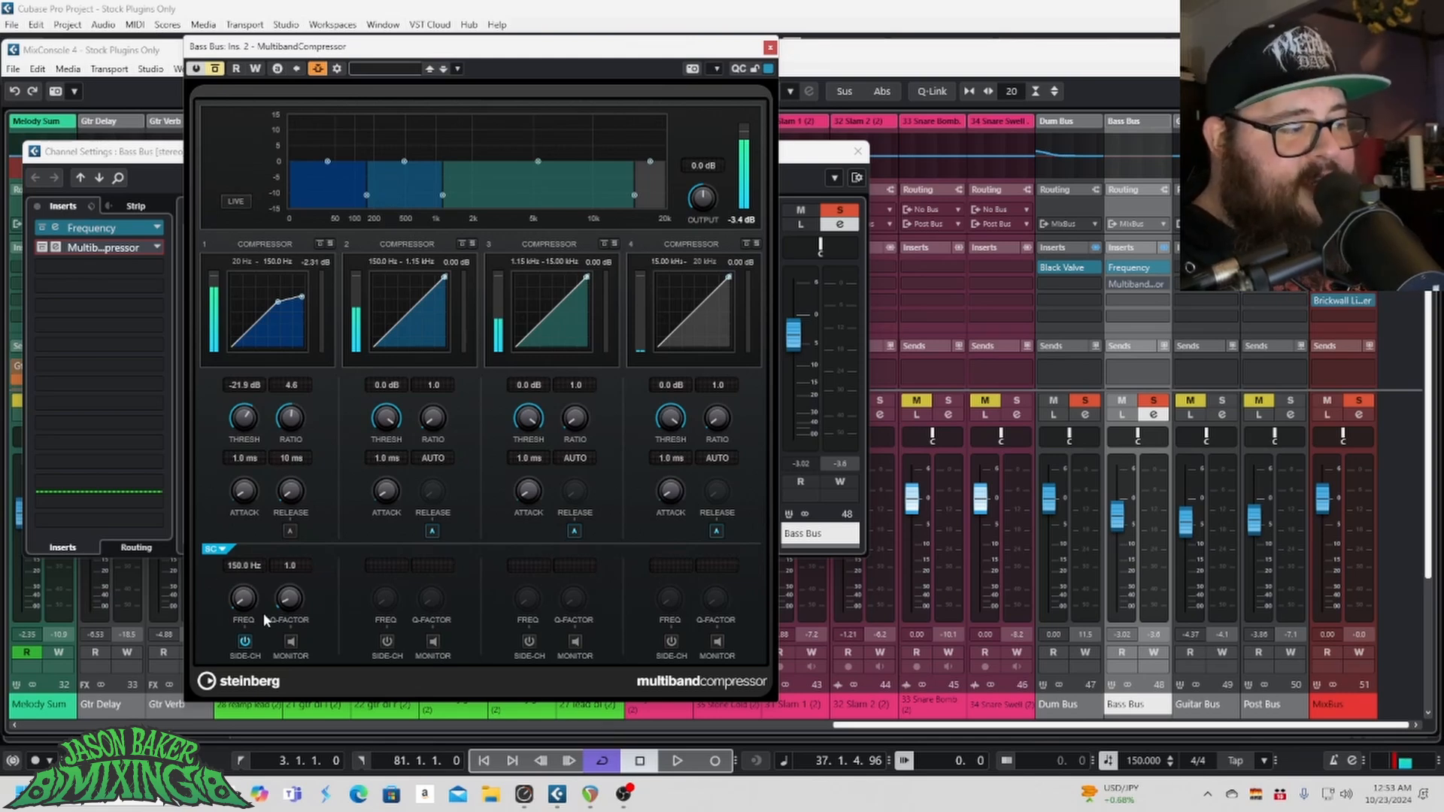
Step: Play the bass and drums with the Bass Bus MultibandCompressor bypassed, activate it during playback, and stop
{"action": "key", "text": "space"}
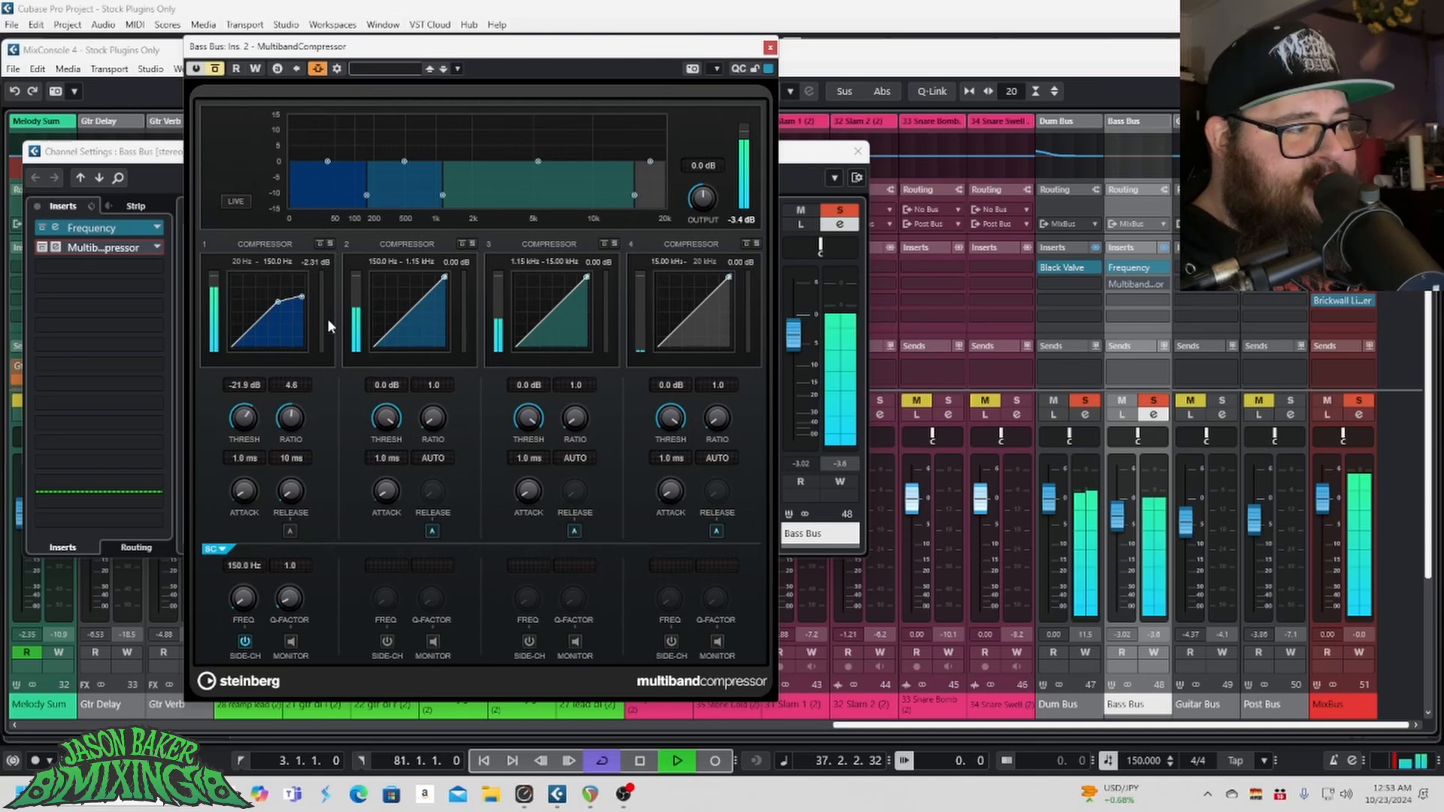
{"action": "left_click", "coordinate": [43, 247]}
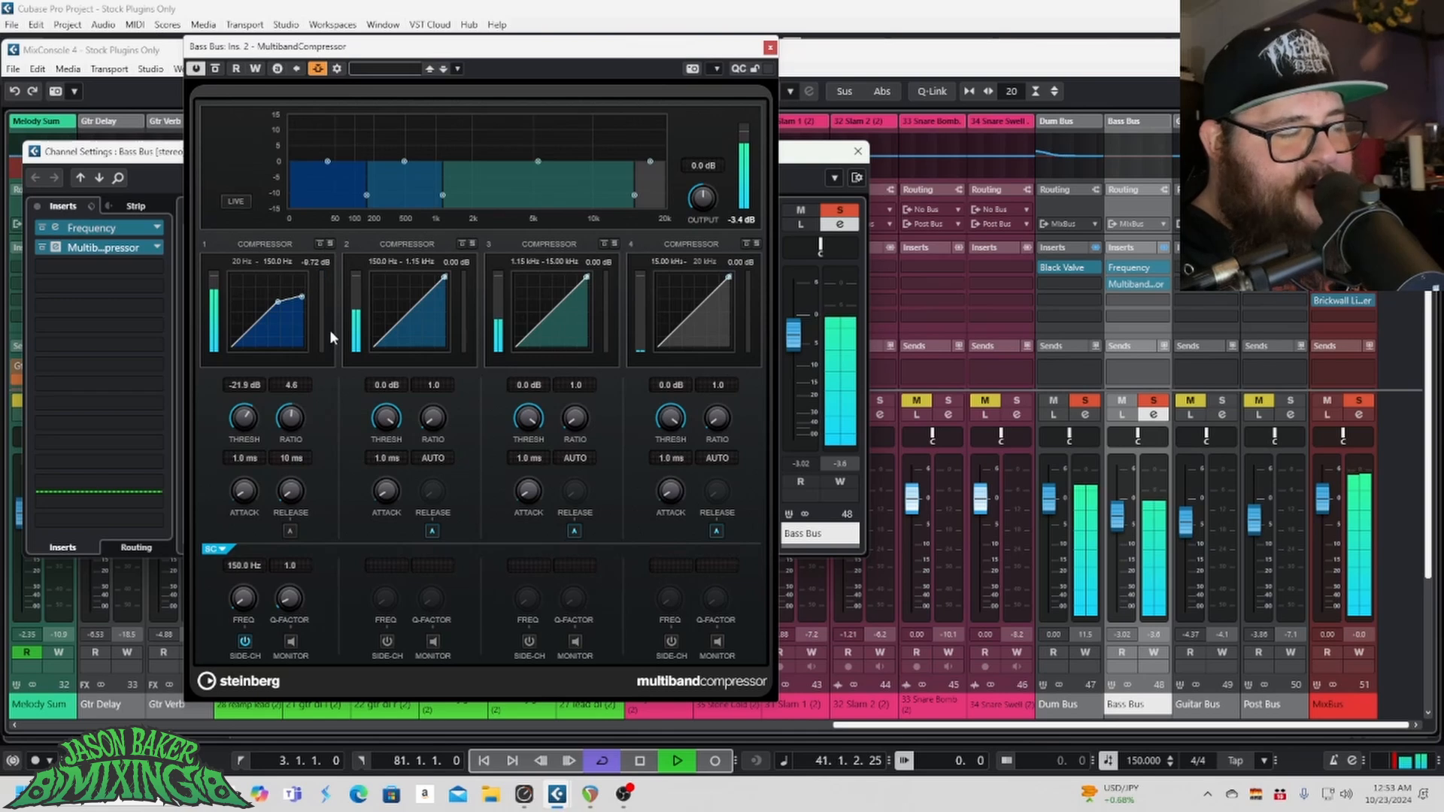
{"action": "key", "text": "space"}
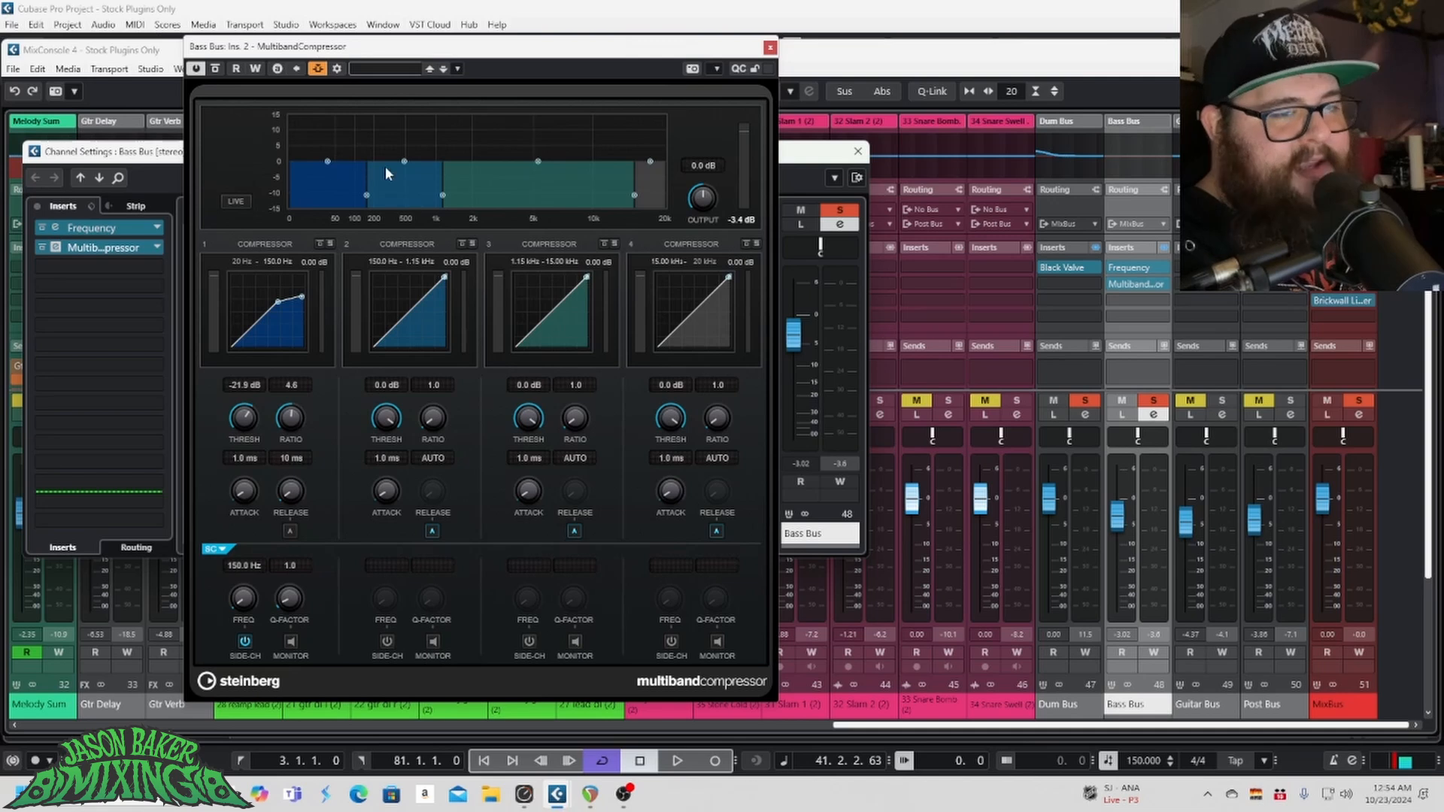
Step: Replay the bass and drums and compare the Bass Bus MultibandCompressor bypassed and active, leaving it active
{"action": "key", "text": "space"}
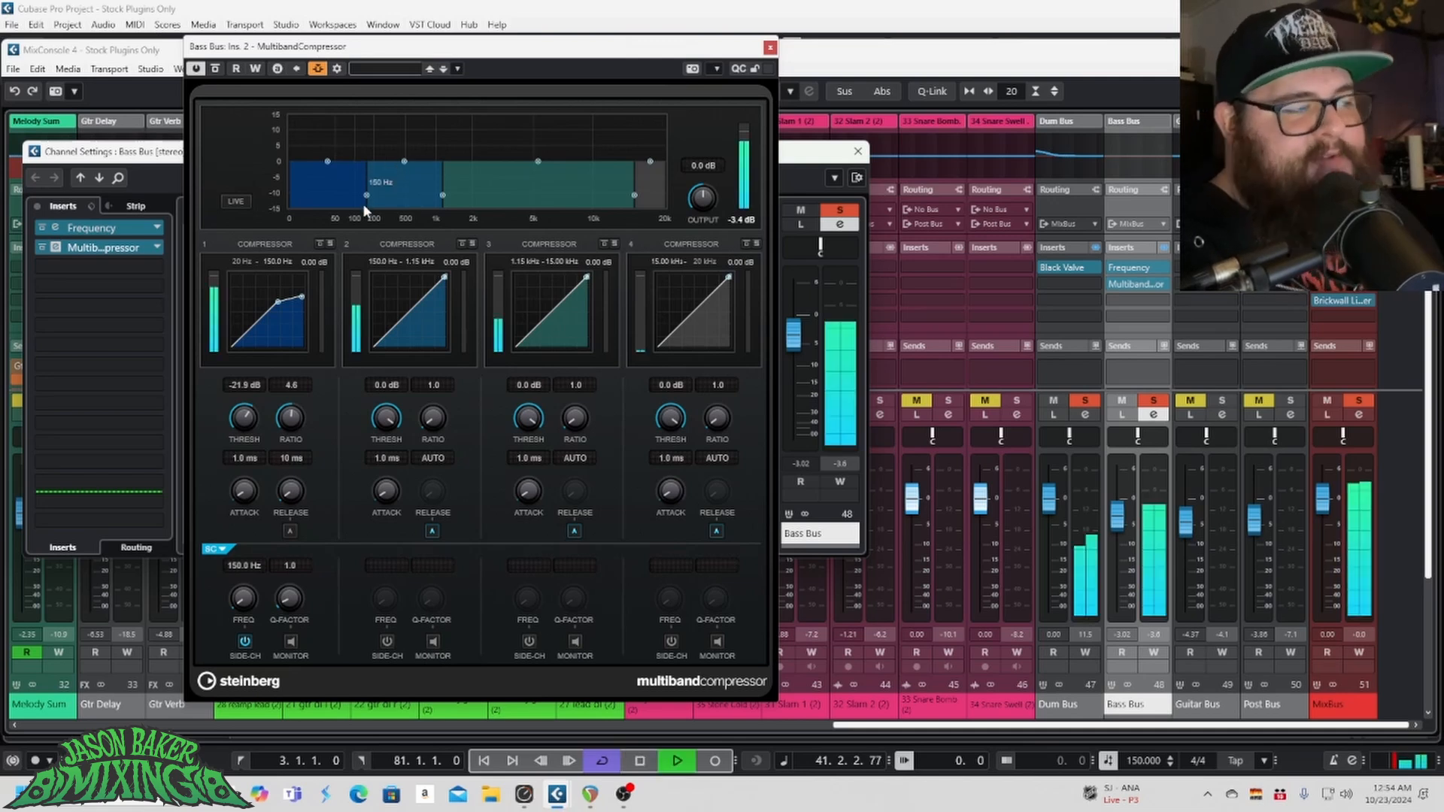
{"action": "key", "text": "space"}
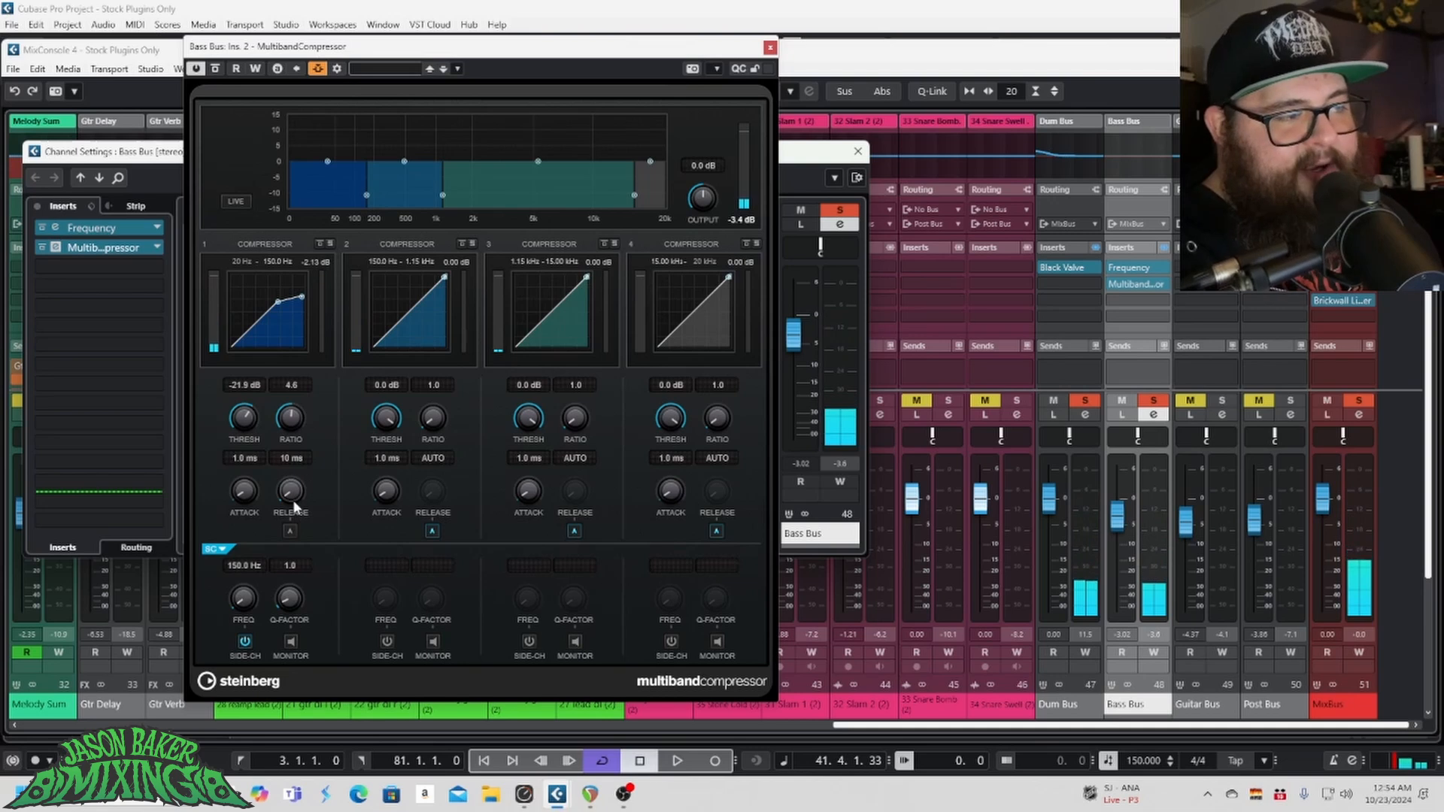
{"action": "key", "text": "space"}
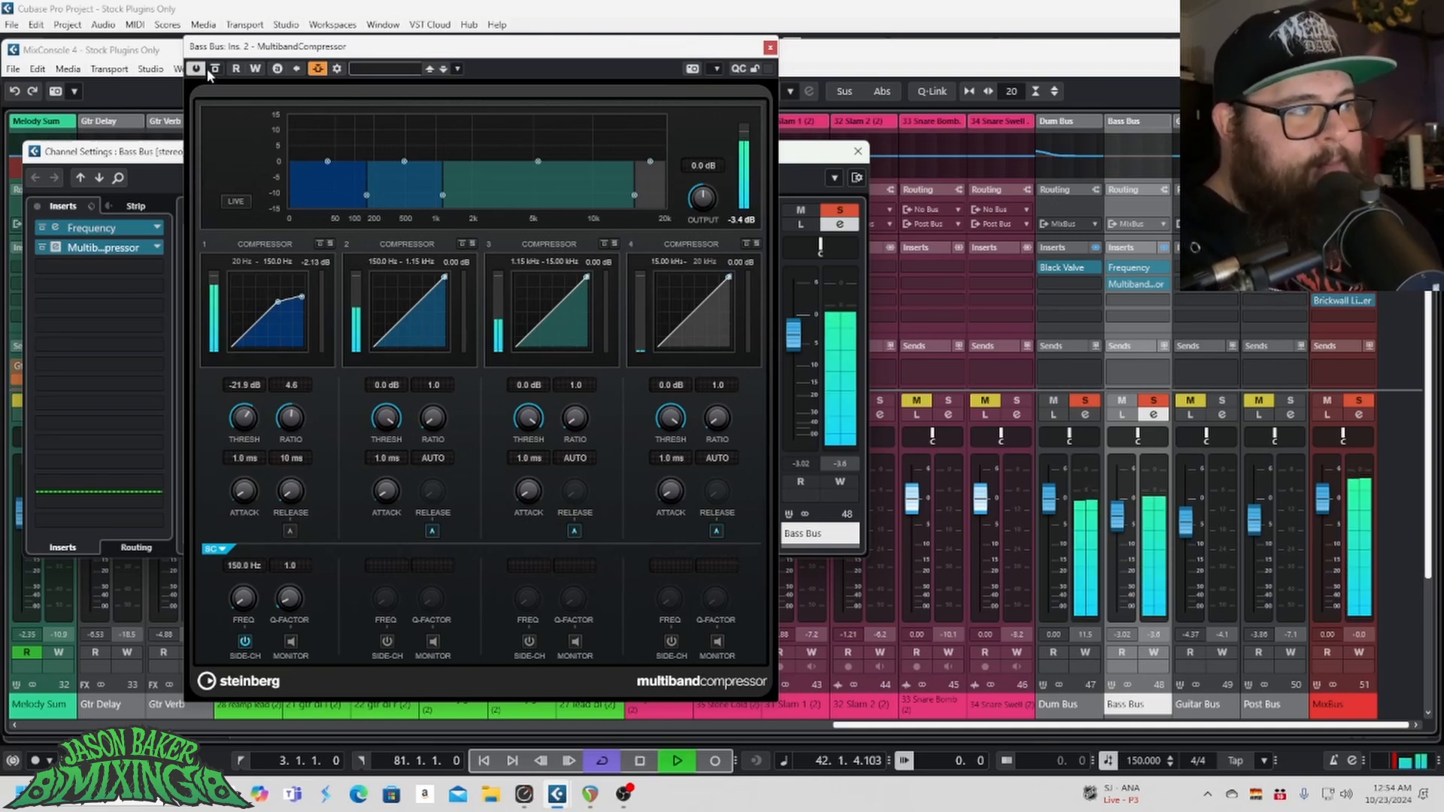
{"action": "left_click", "coordinate": [215, 69]}
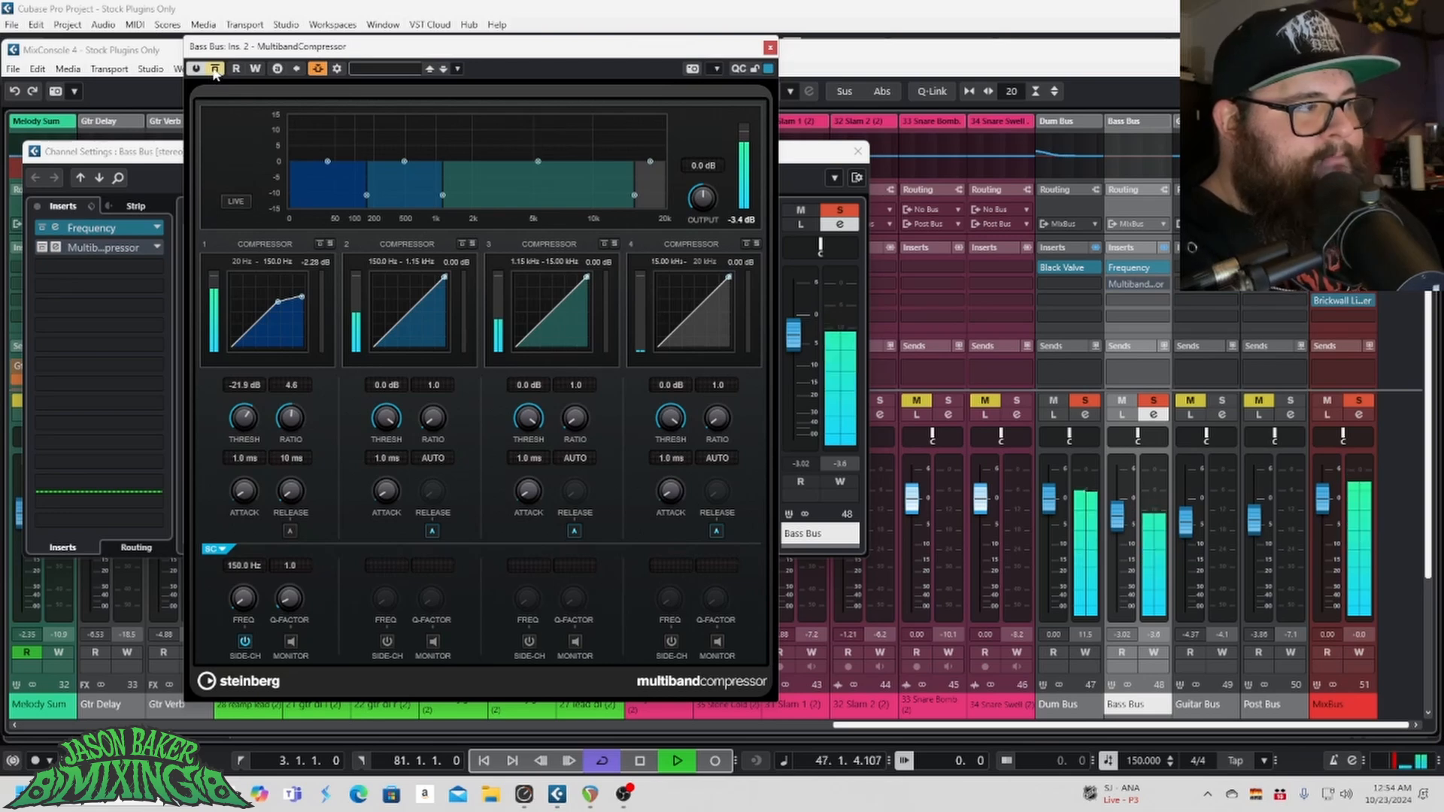
{"action": "left_click", "coordinate": [214, 70]}
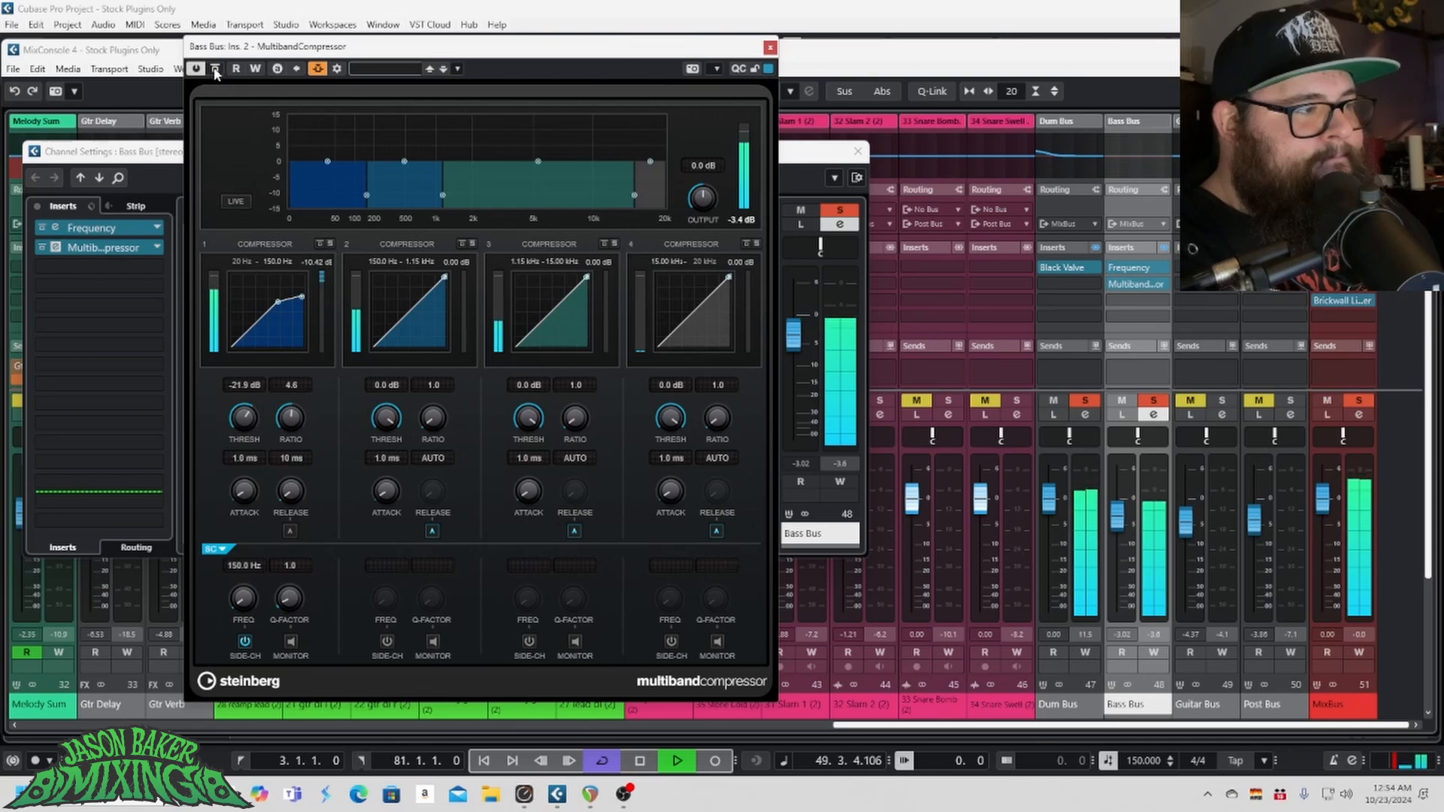
{"action": "key", "text": "space"}
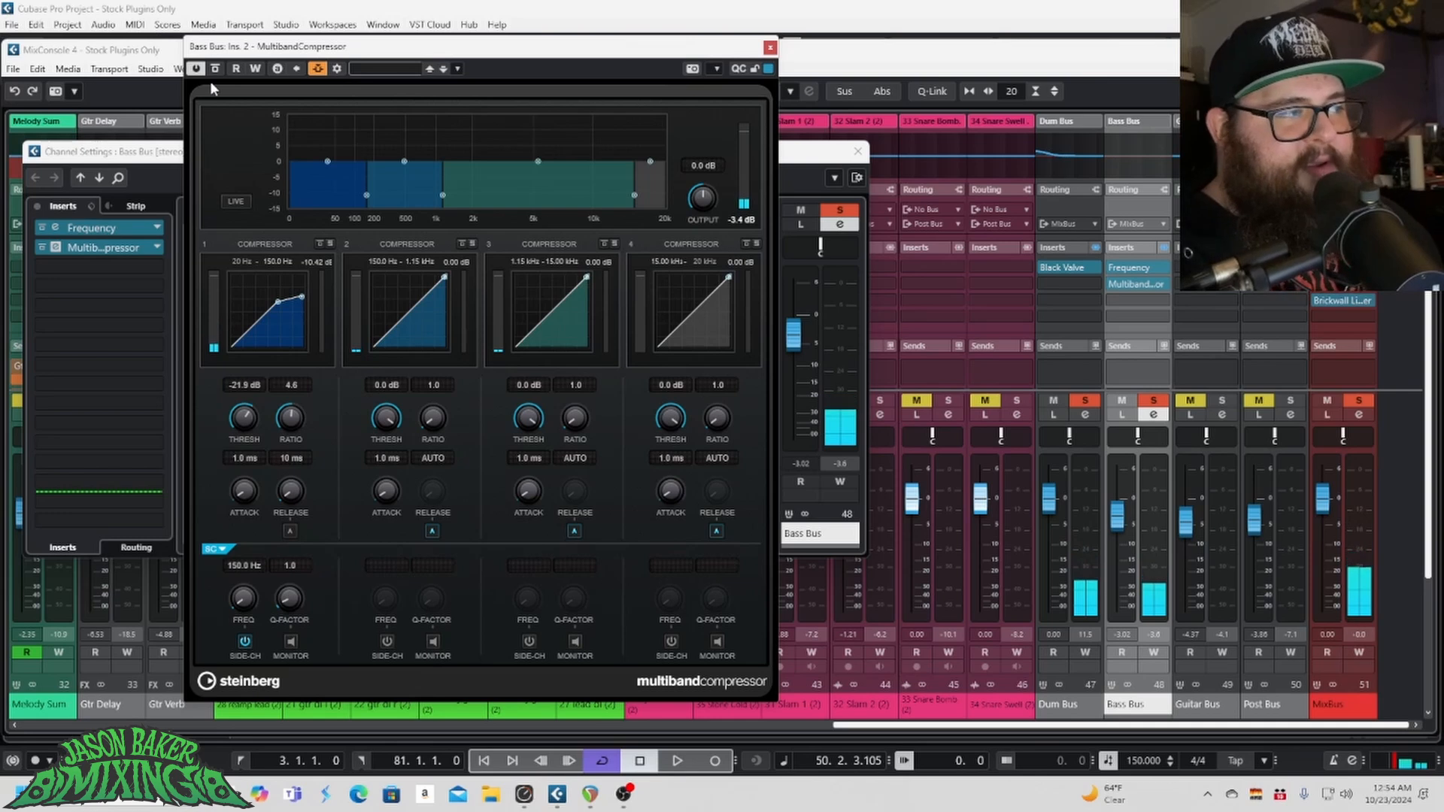
Step: Close the MultibandCompressor and Bass Bus channel settings windows and solo the Guitar Bus
{"action": "left_click", "coordinate": [769, 49]}
{"action": "left_click", "coordinate": [858, 151]}
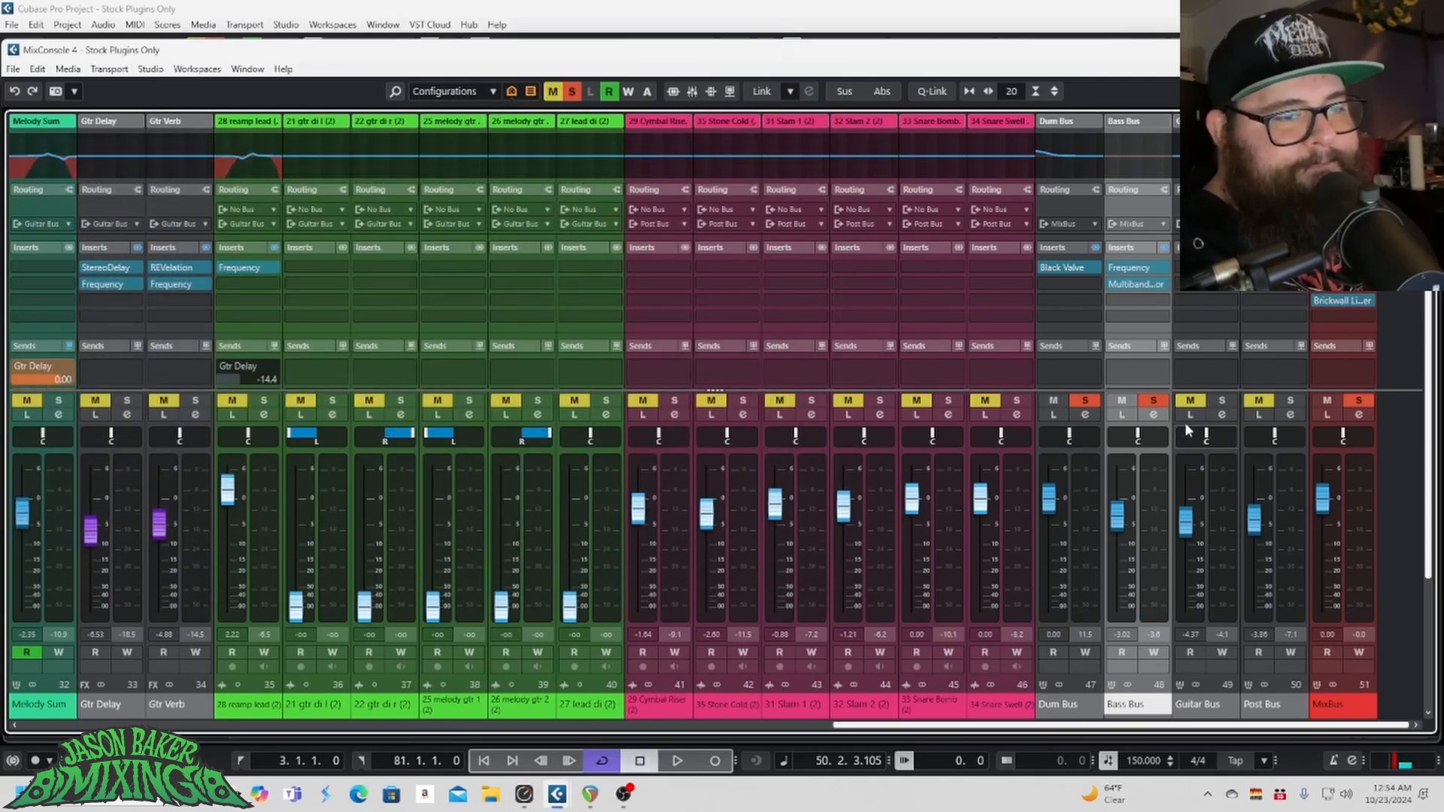
{"action": "left_click", "coordinate": [1222, 400]}
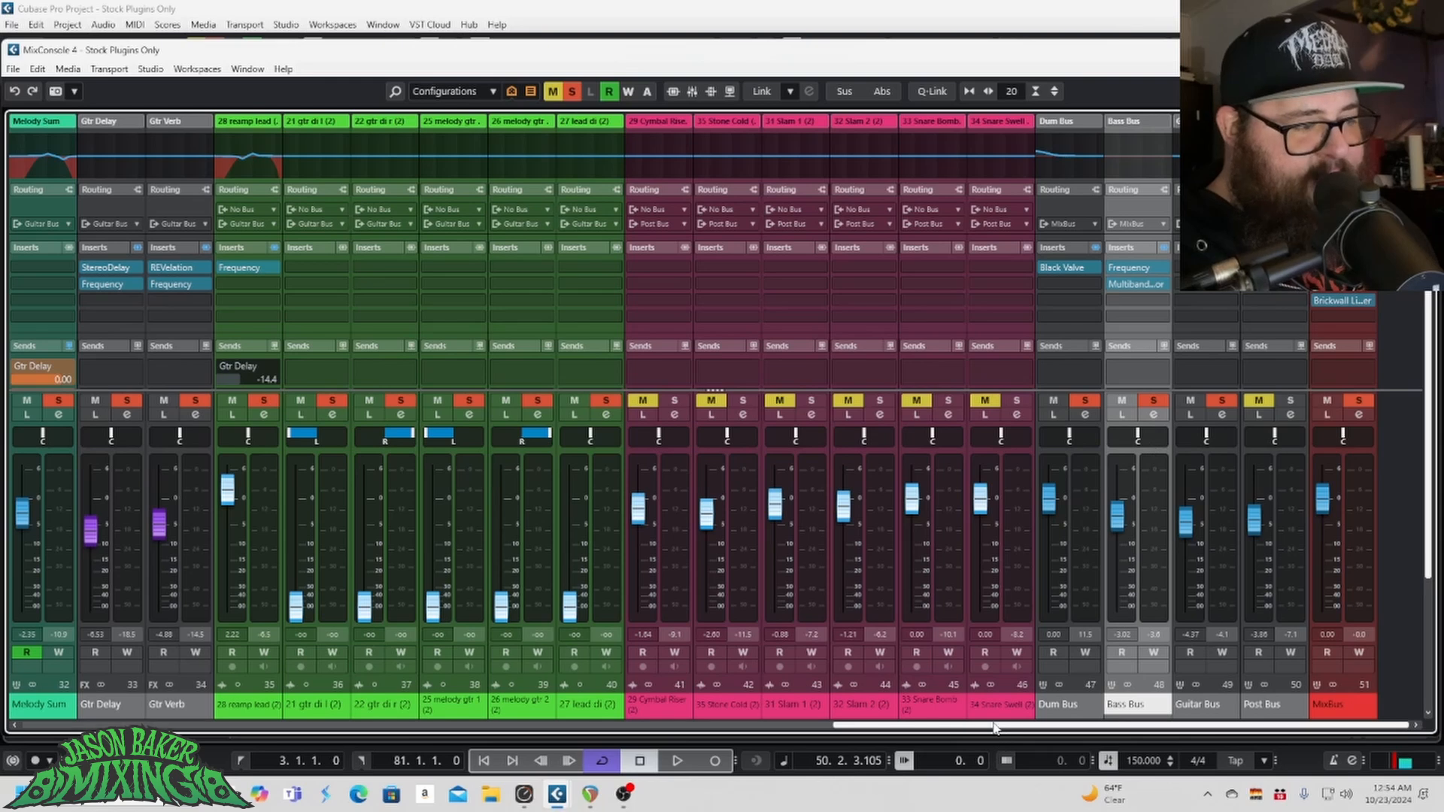
Step: Mute the Melody Sum and 28 reamp lead channels to leave the rhythm guitars in the guitar mix
{"action": "left_click_drag", "start_coordinate": [998, 725], "coordinate": [683, 755]}
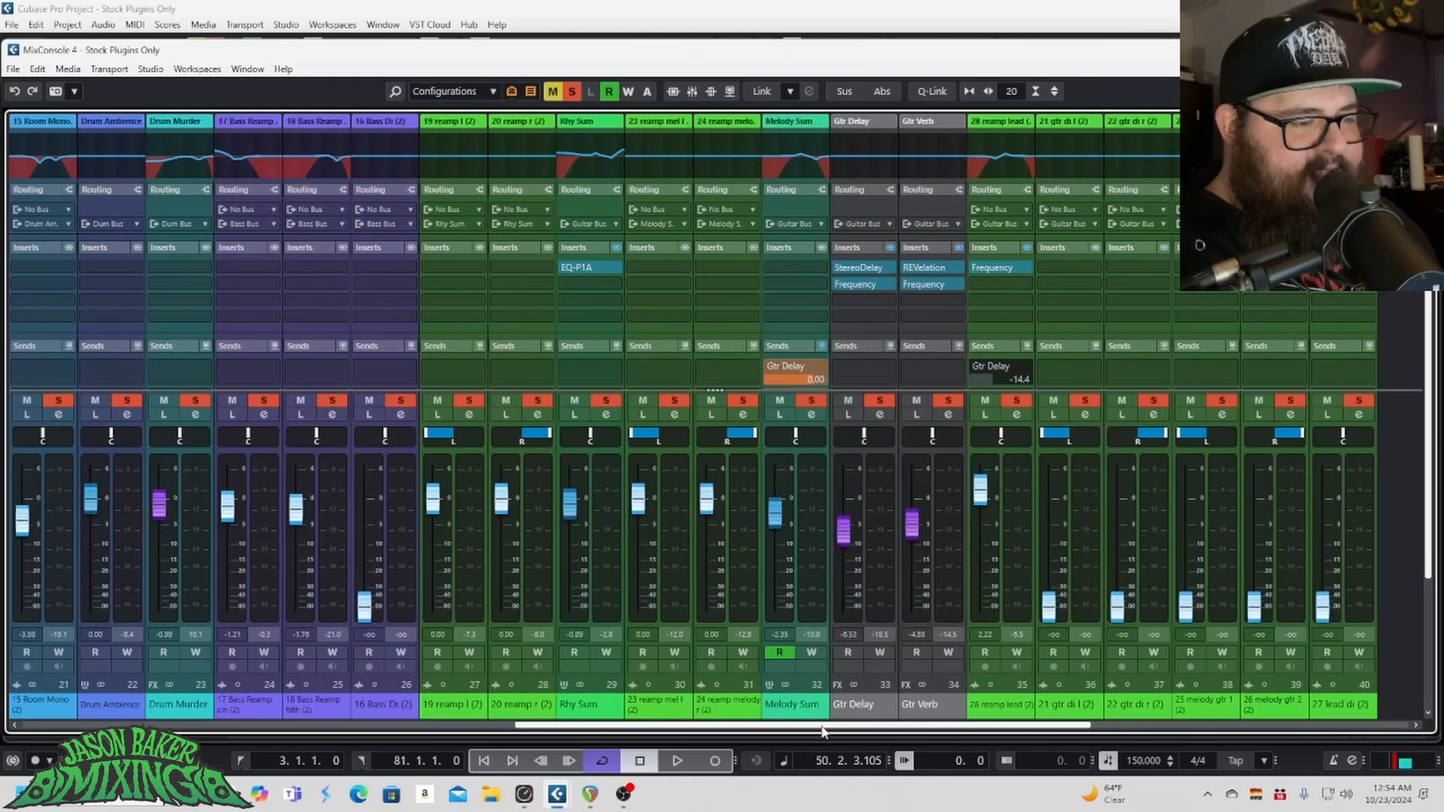
{"action": "left_click_drag", "start_coordinate": [823, 727], "coordinate": [909, 725]}
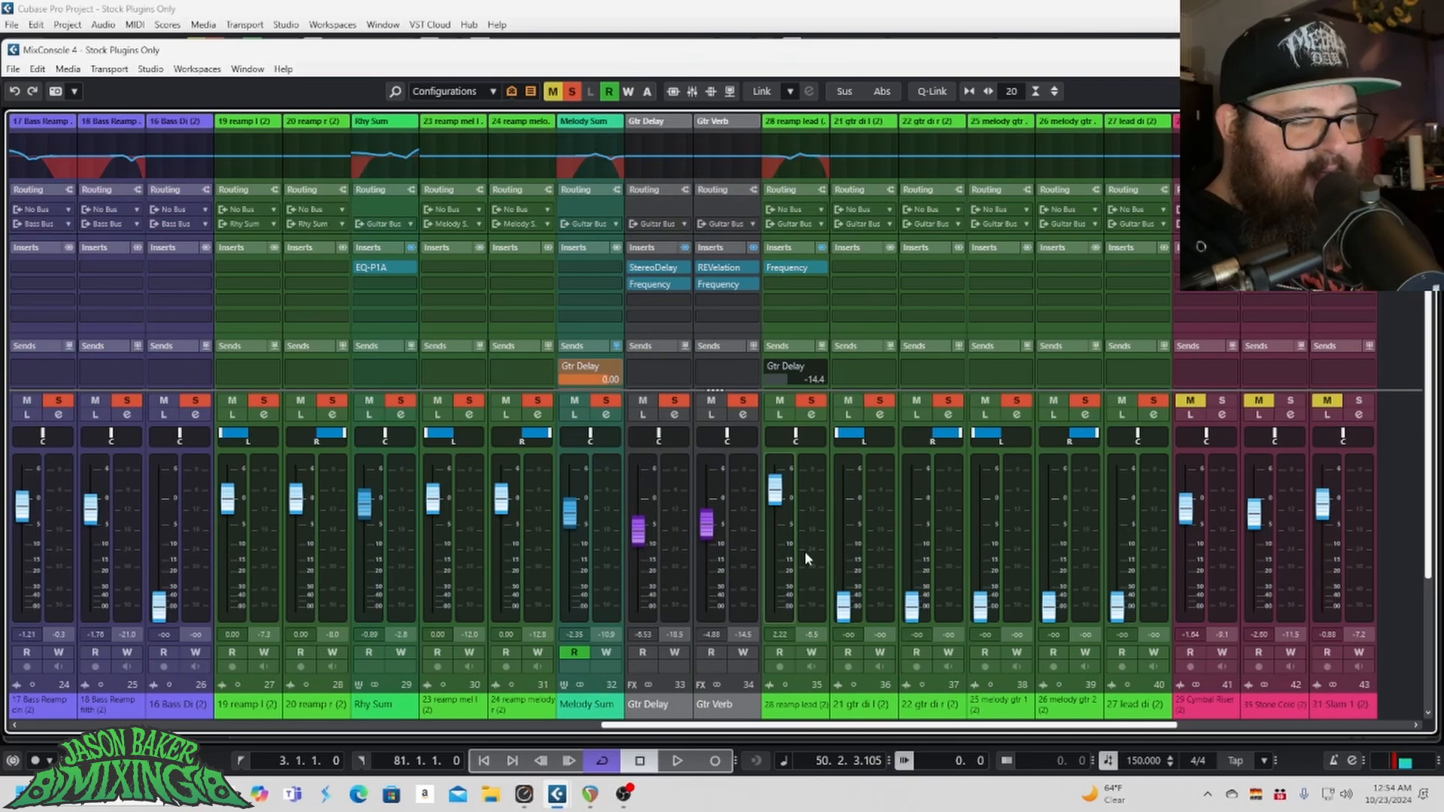
{"action": "left_click_drag", "start_coordinate": [831, 726], "coordinate": [771, 726]}
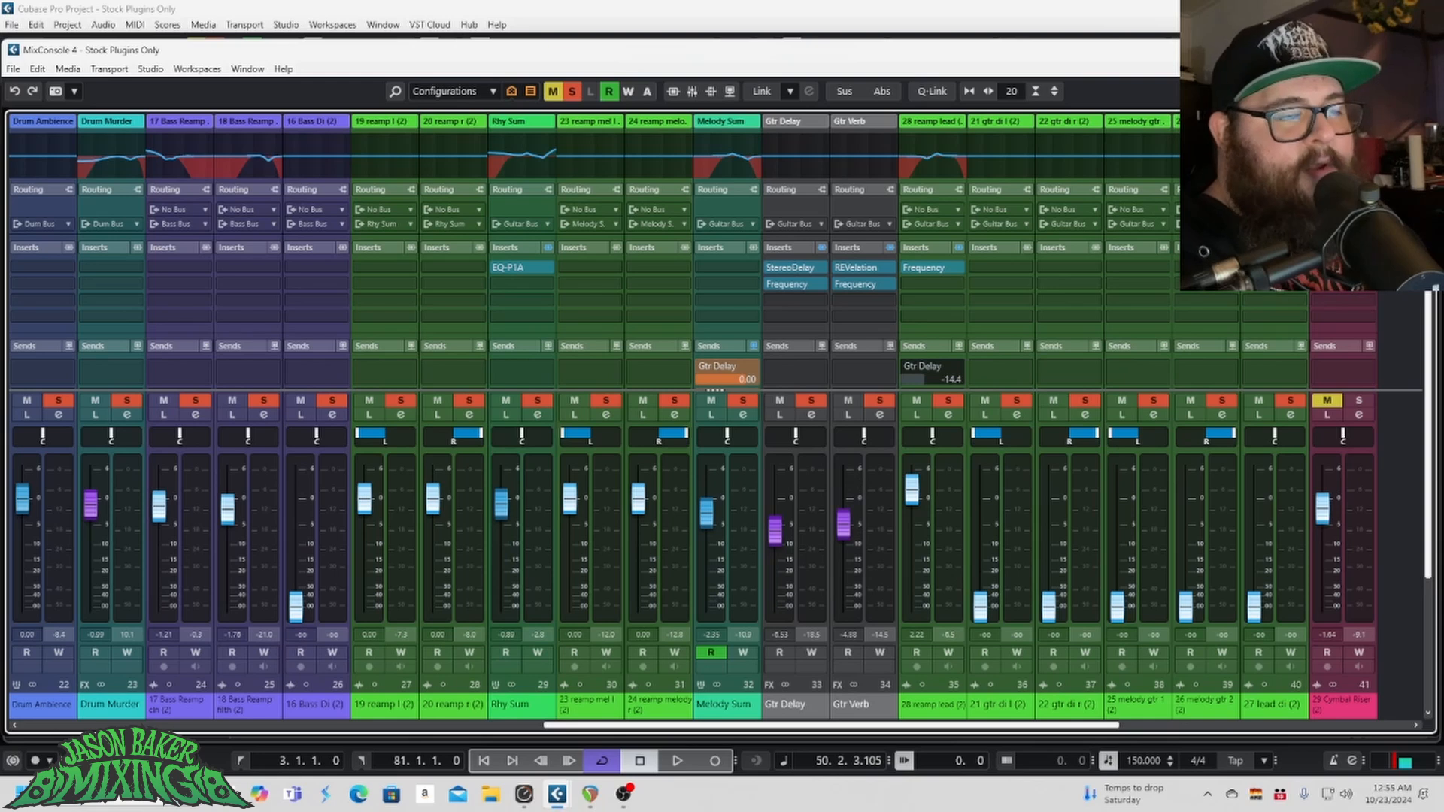
{"action": "left_click", "coordinate": [711, 401]}
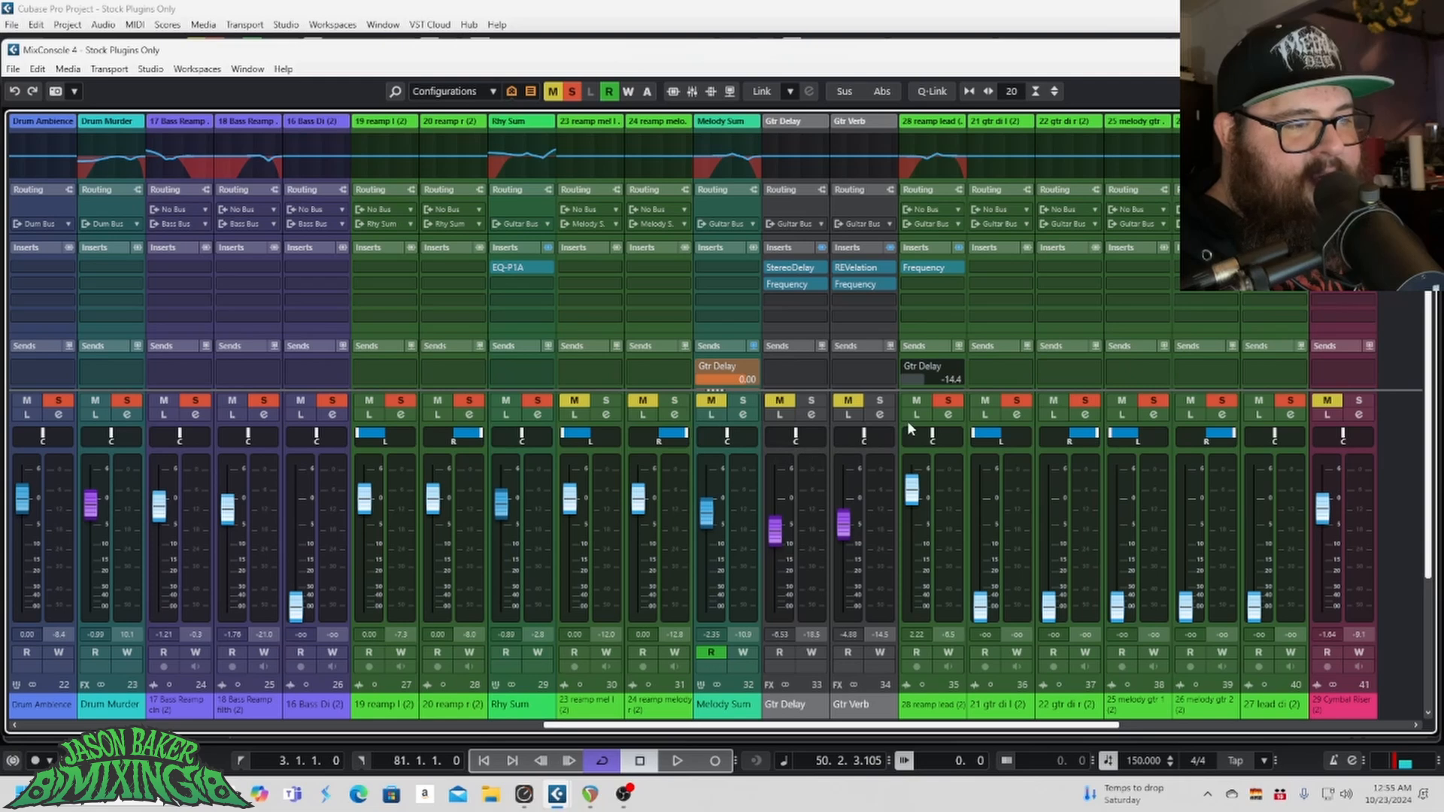
{"action": "left_click", "coordinate": [916, 401]}
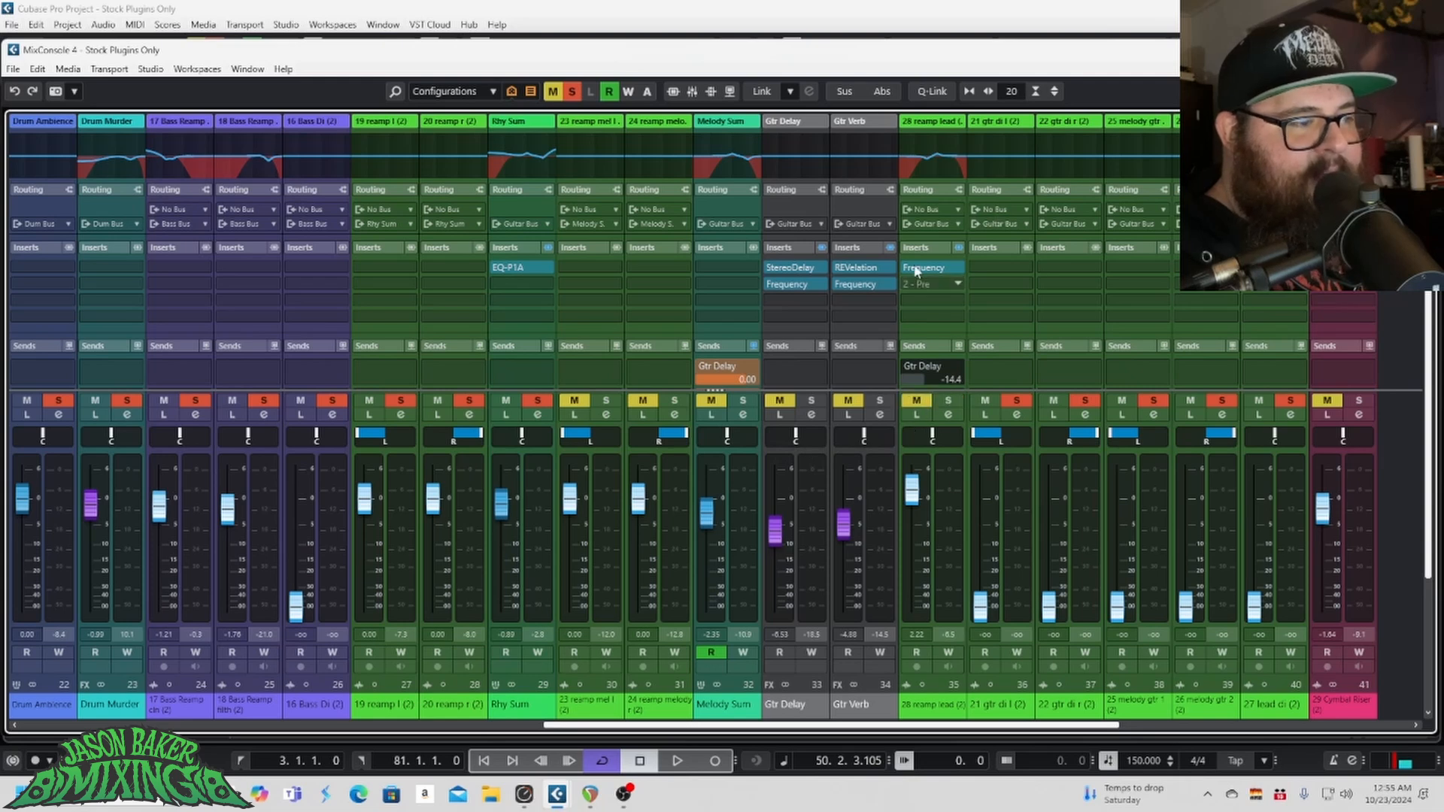
Step: Open the Rhy Sum channel settings and play the mix while examining its equalizer curve
{"action": "left_click", "coordinate": [534, 506]}
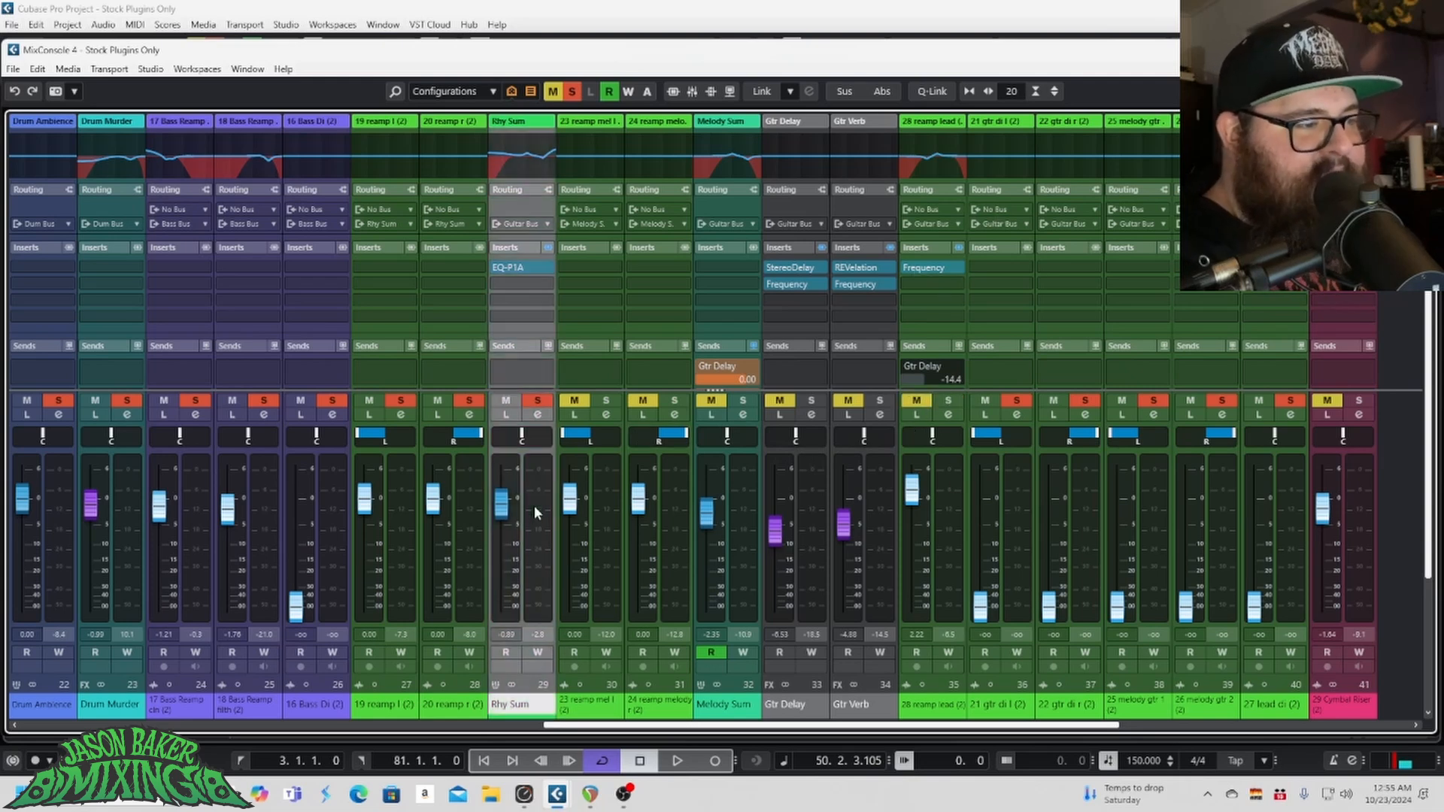
{"action": "left_click", "coordinate": [537, 414]}
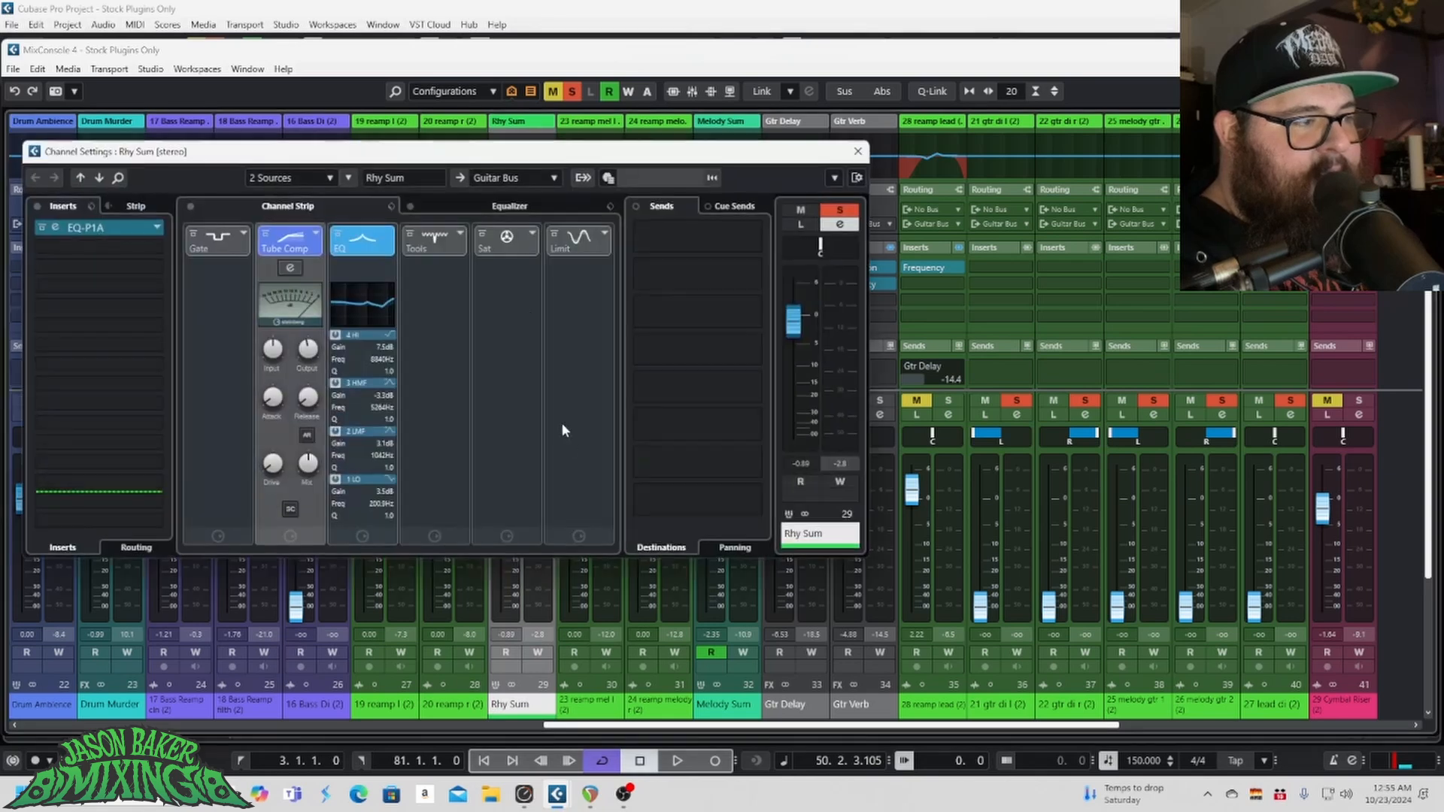
{"action": "left_click_drag", "start_coordinate": [375, 147], "coordinate": [395, 204]}
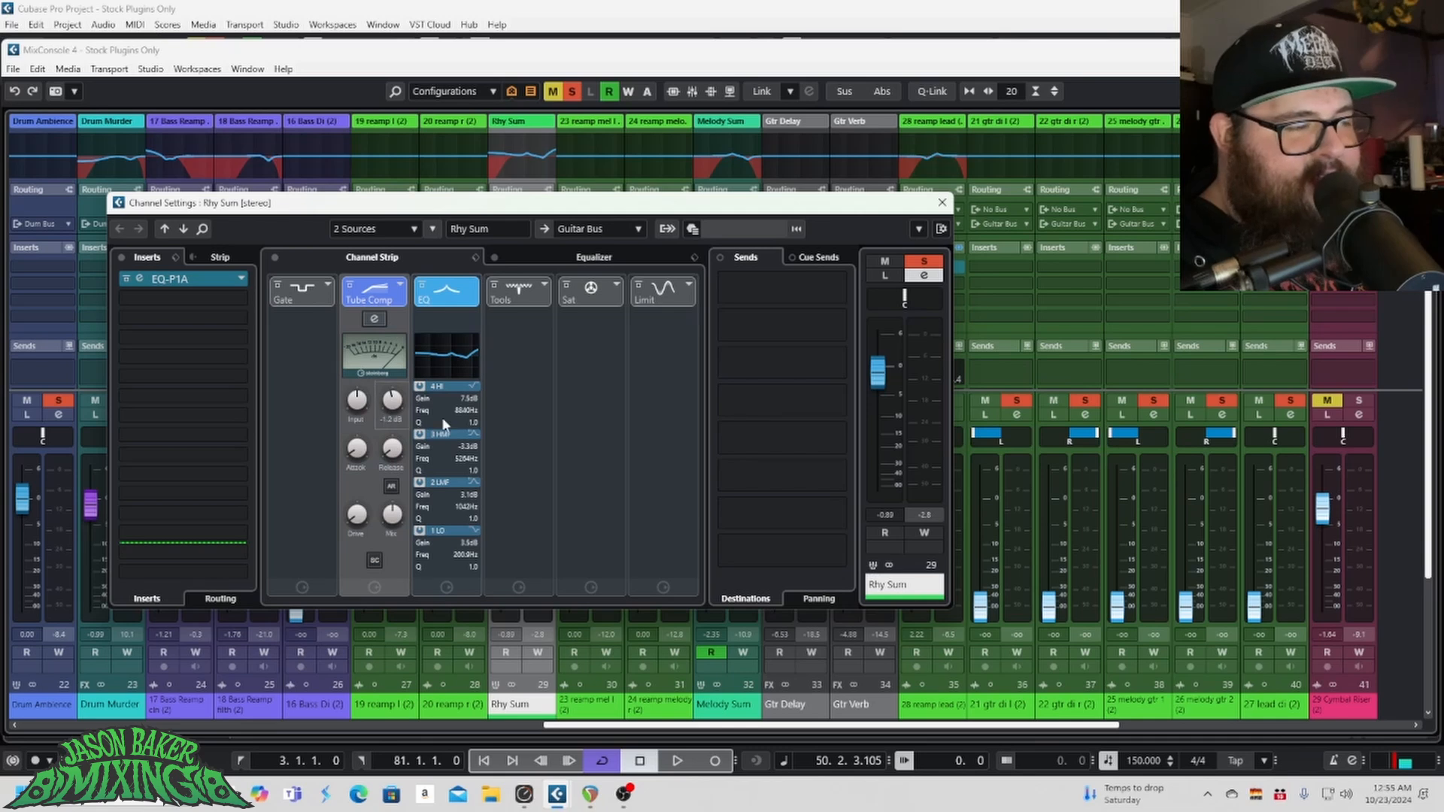
{"action": "key", "text": "space"}
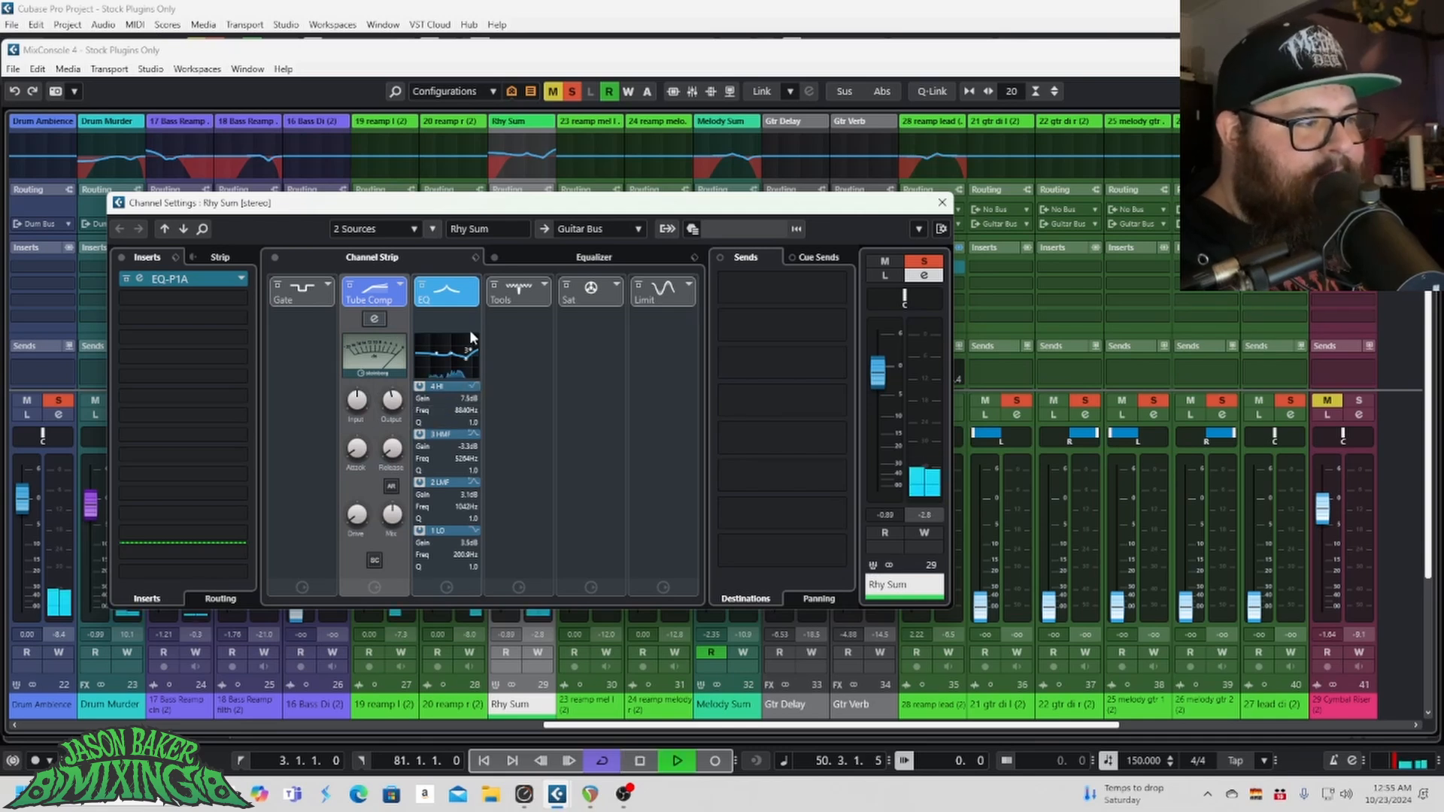
{"action": "left_click", "coordinate": [522, 255]}
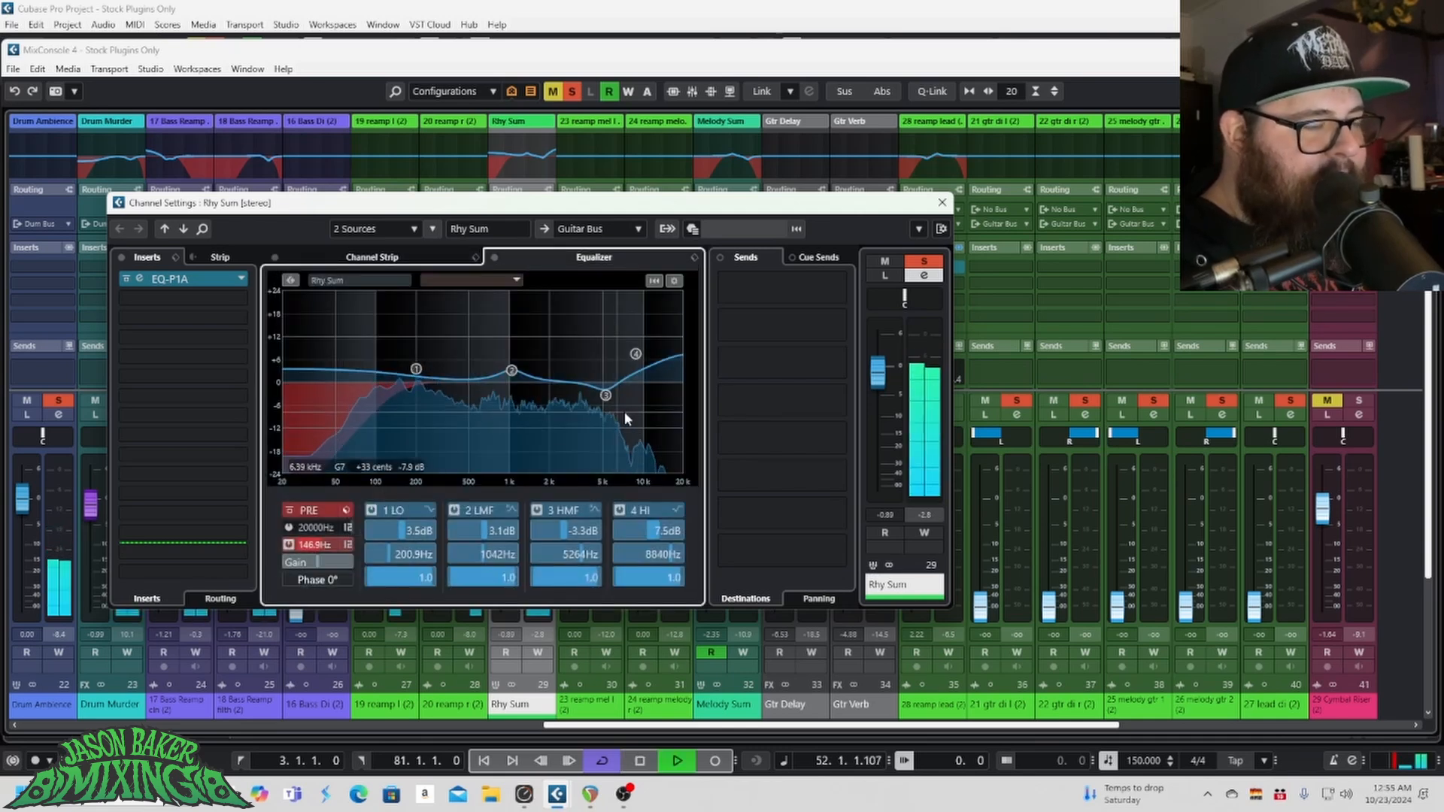
{"action": "key", "text": "space"}
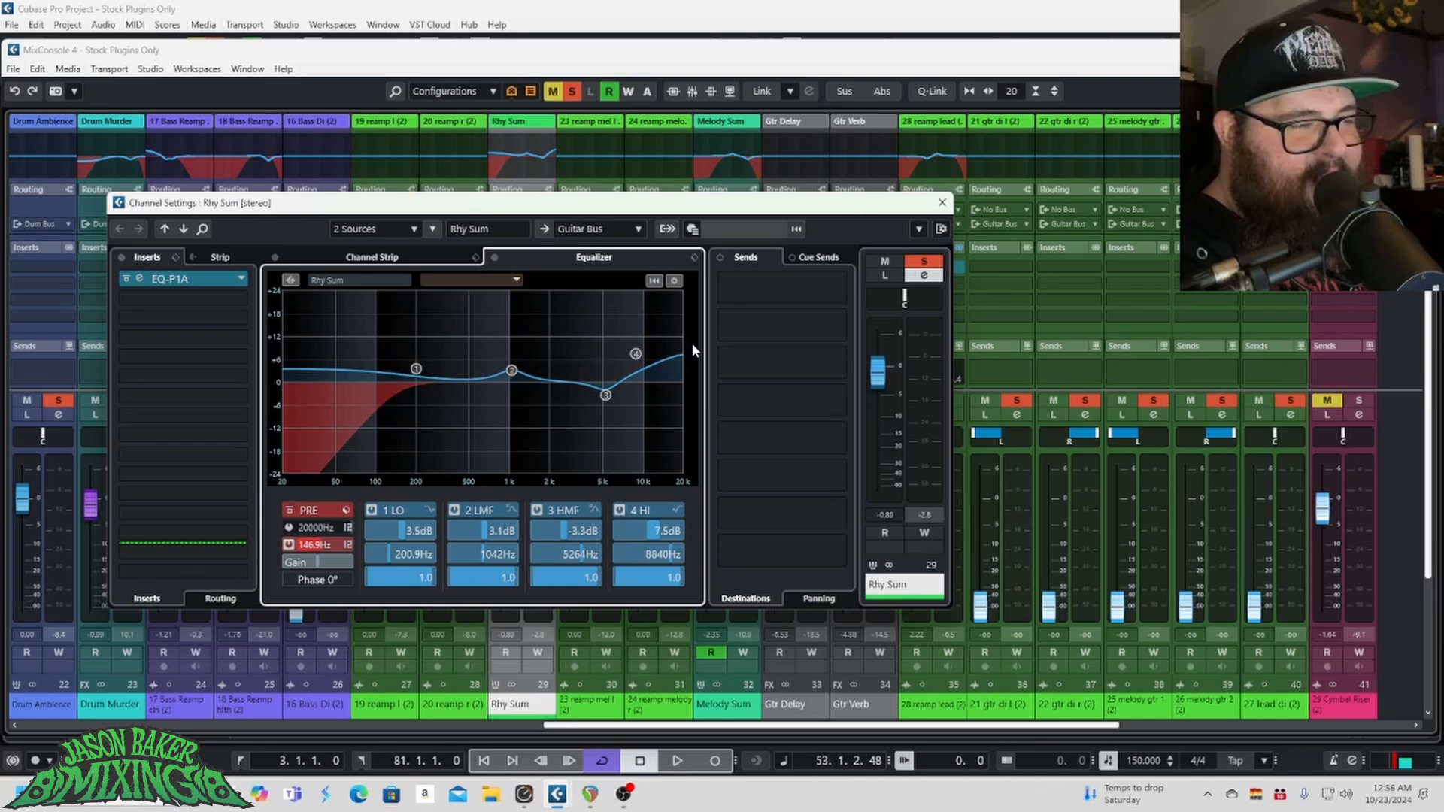
Step: Bypass the Rhy Sum EQ-P1A insert and compare the channel equalizer bypassed and active during playback
{"action": "key", "text": "space"}
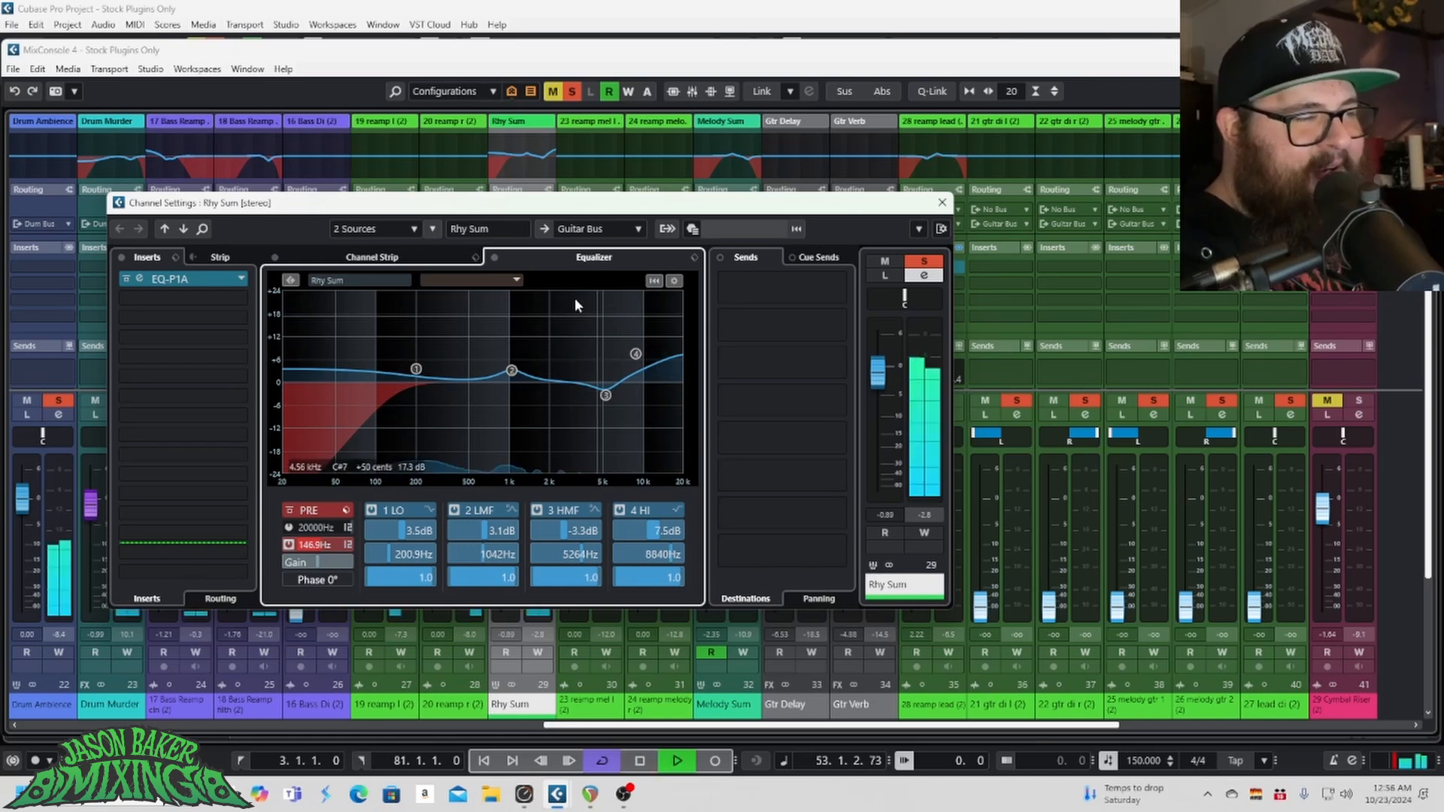
{"action": "left_click", "coordinate": [495, 258]}
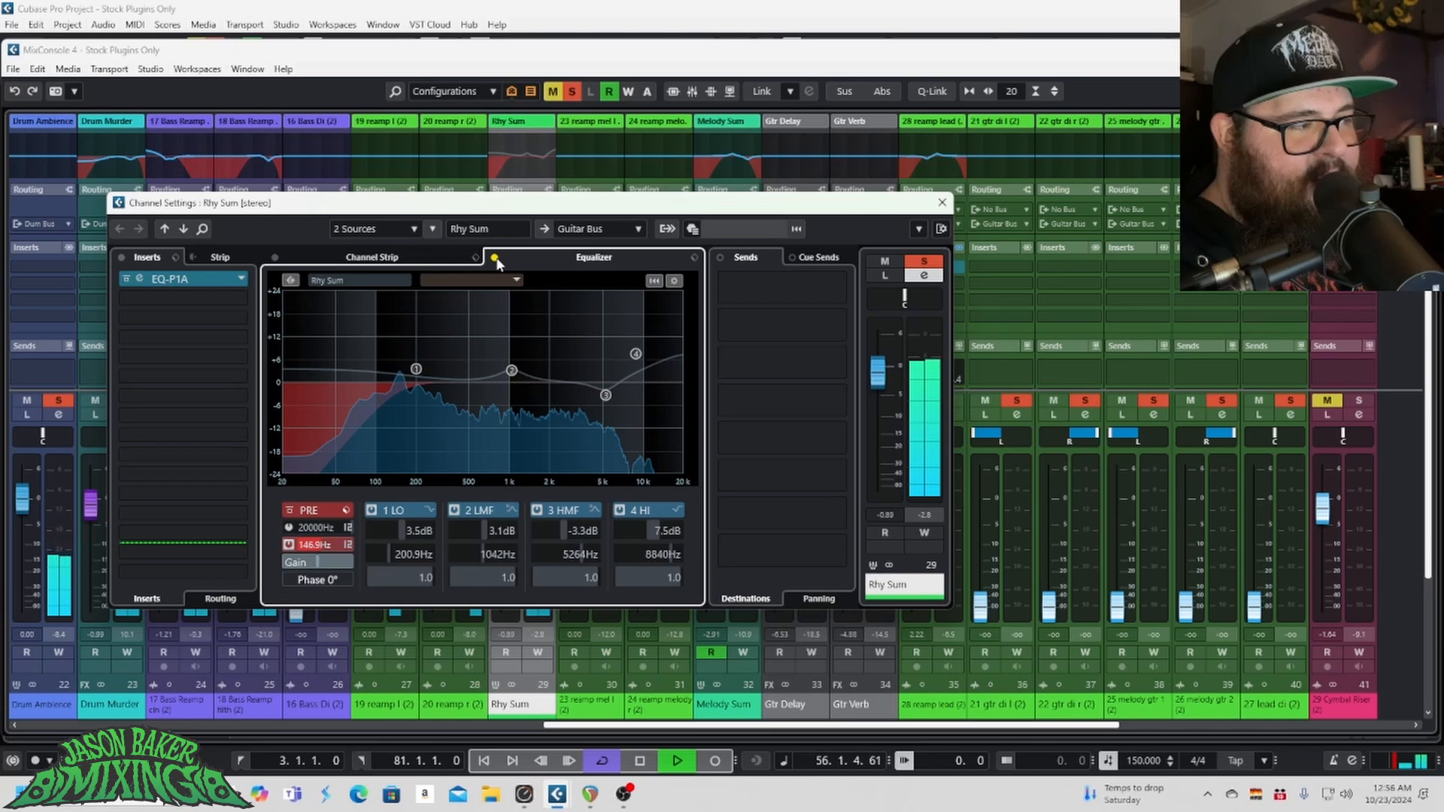
{"action": "key", "text": "space"}
{"action": "left_click", "coordinate": [140, 280]}
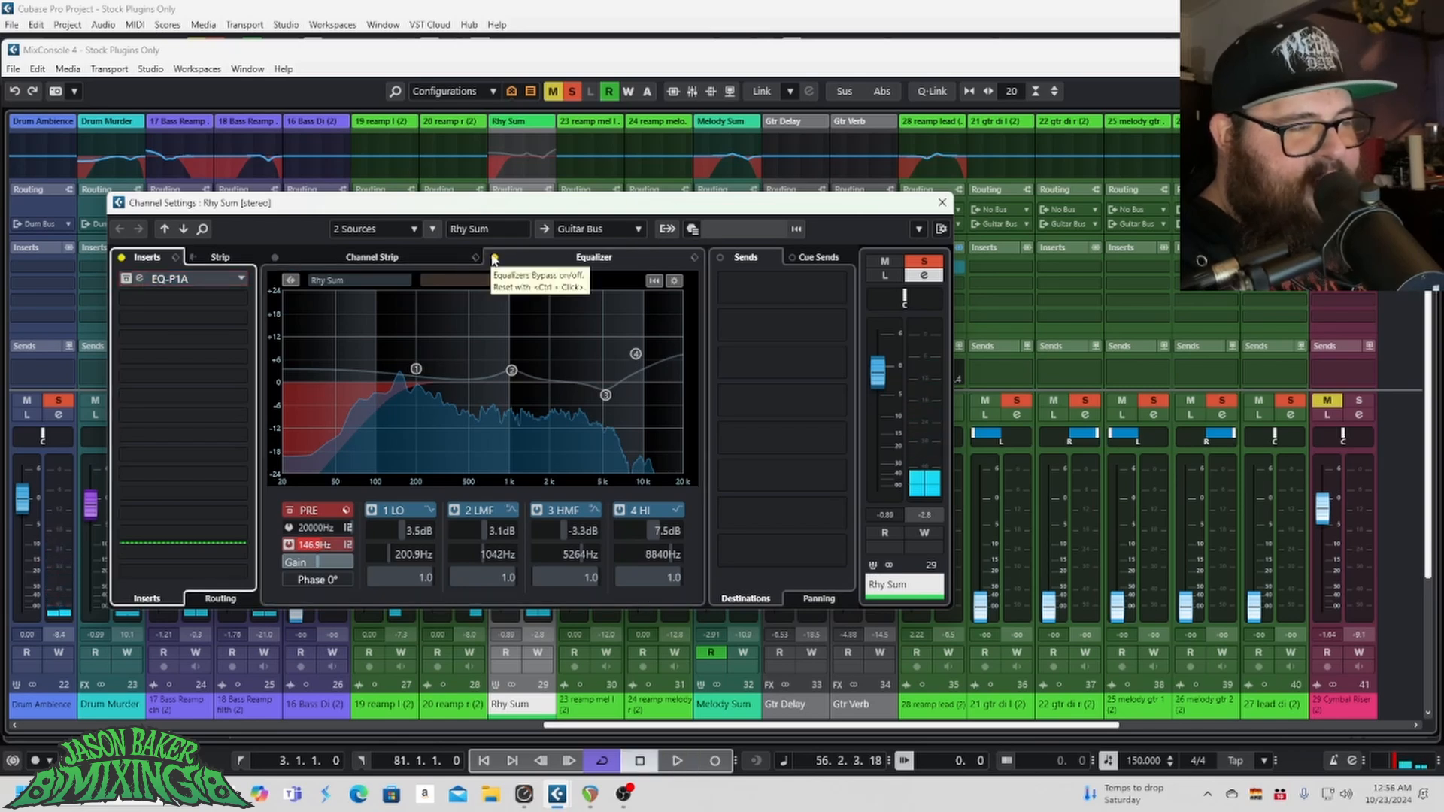
{"action": "key", "text": "space"}
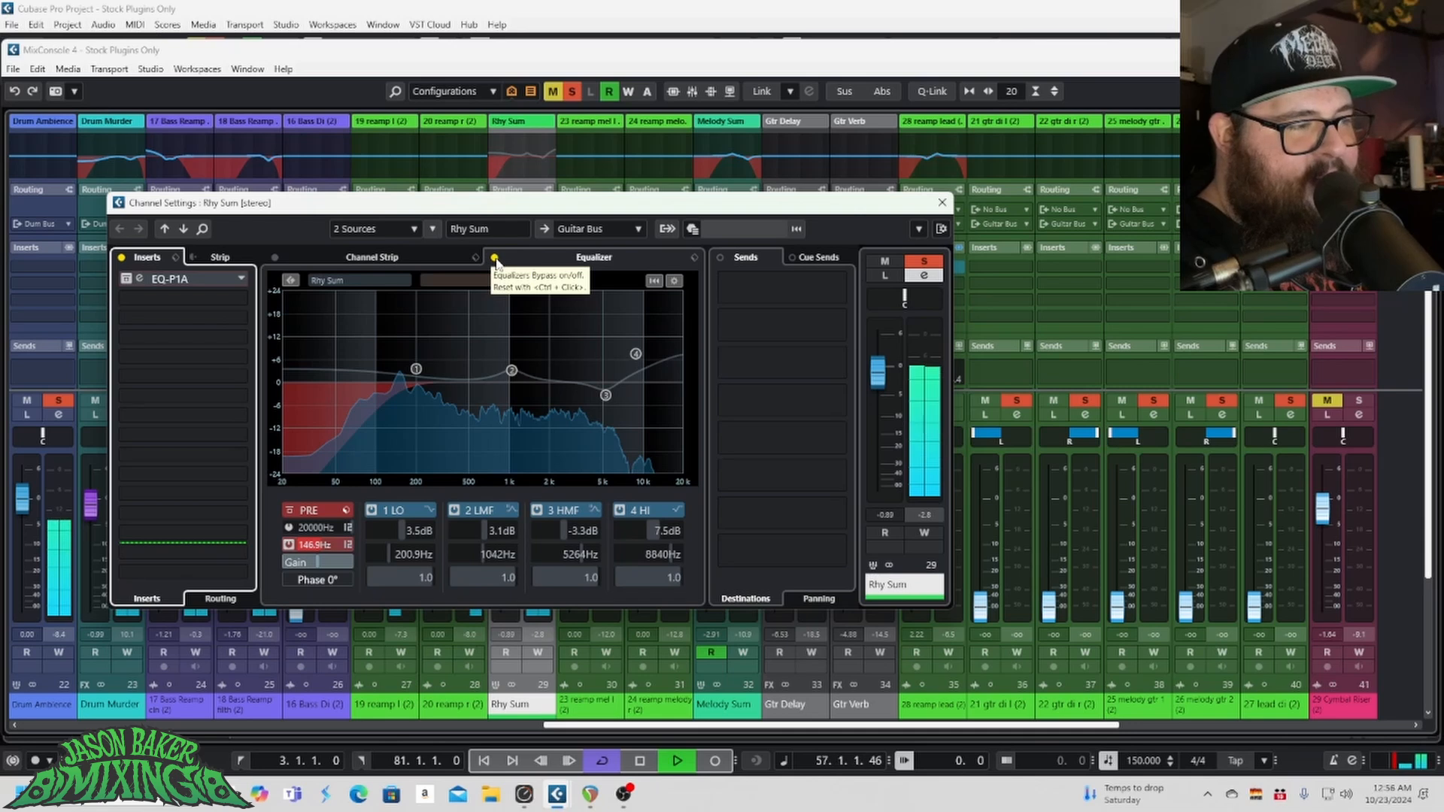
{"action": "left_click", "coordinate": [495, 259]}
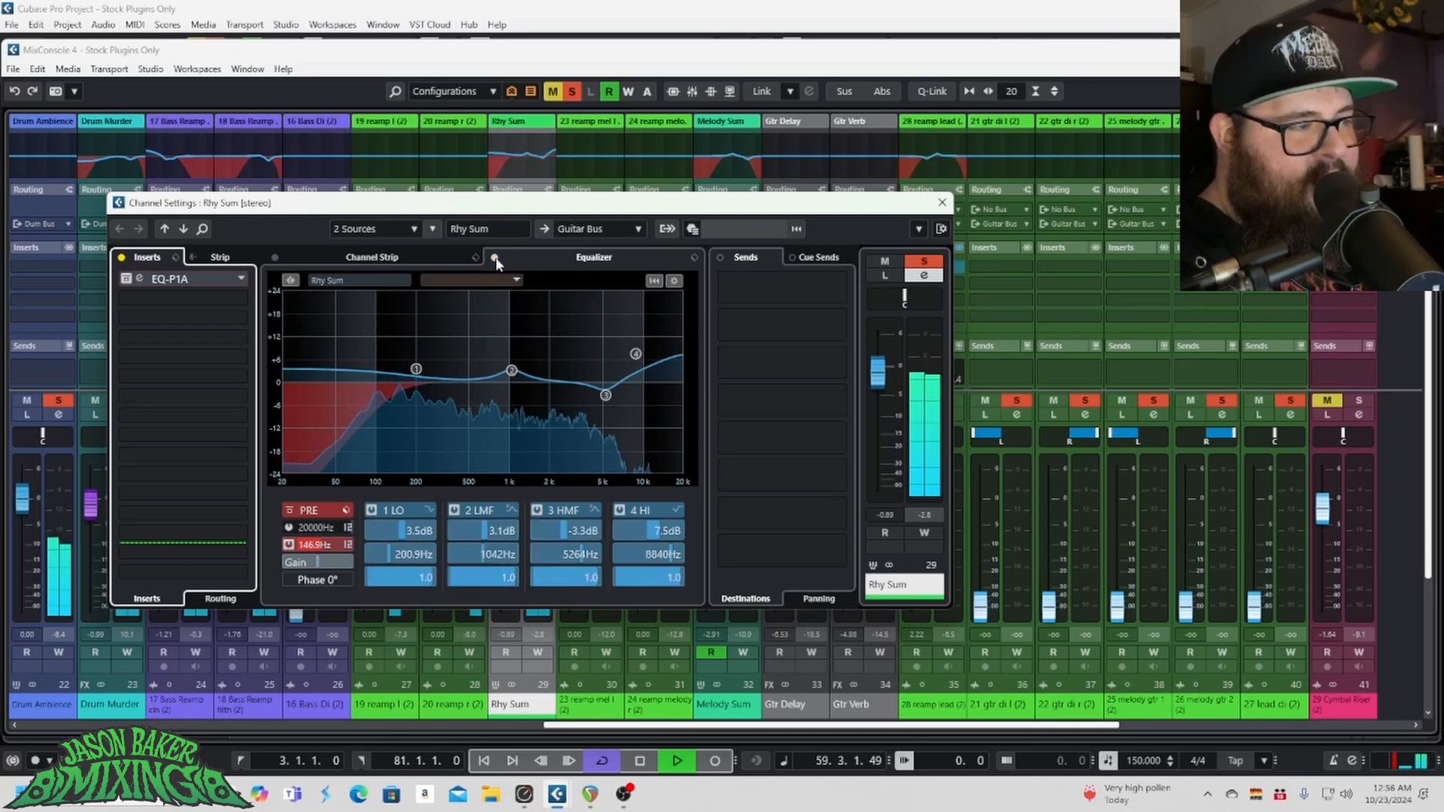
Step: Compare the Rhy Sum channel strip's Tube Comp bypassed and active during playback, leaving it active
{"action": "left_click", "coordinate": [418, 259]}
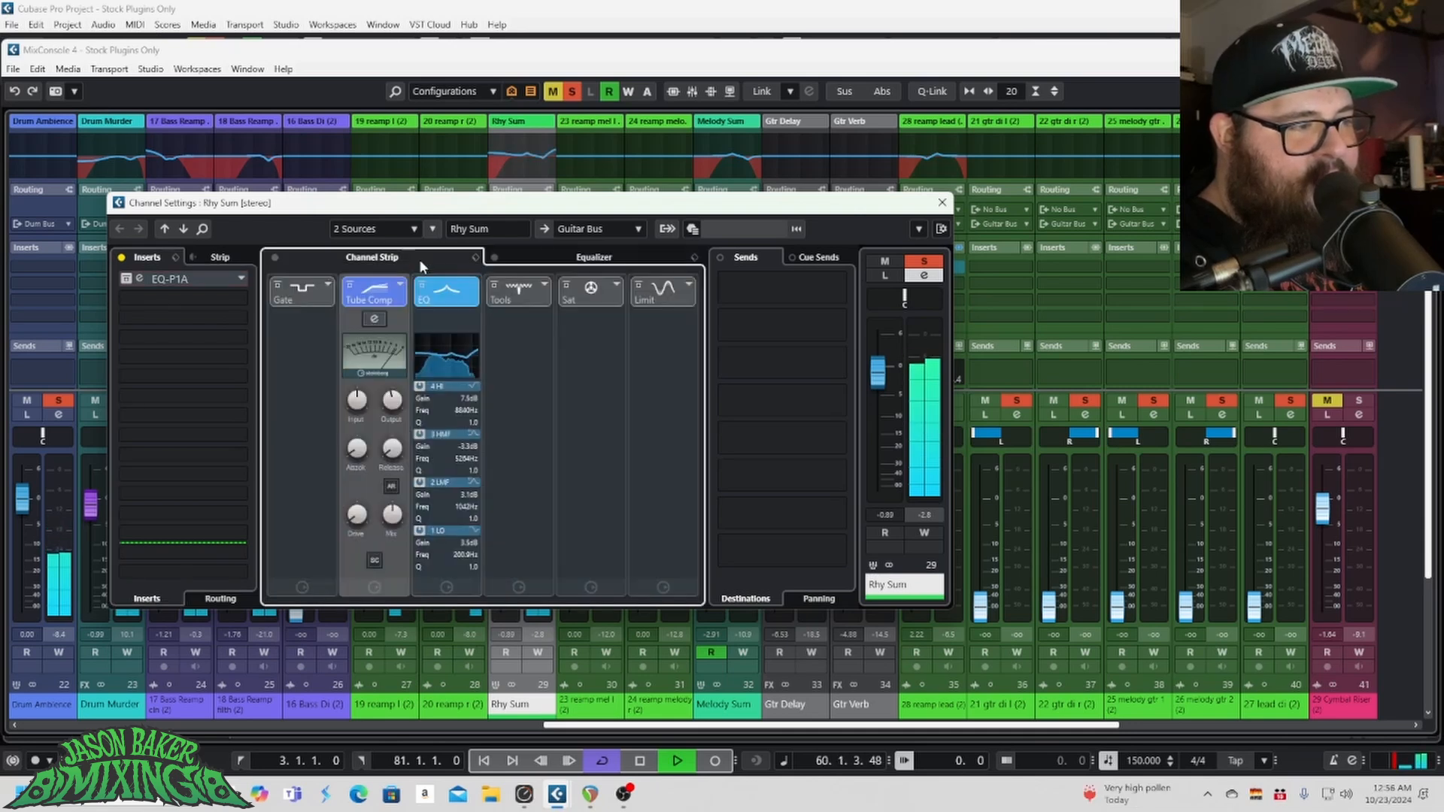
{"action": "left_click", "coordinate": [356, 295]}
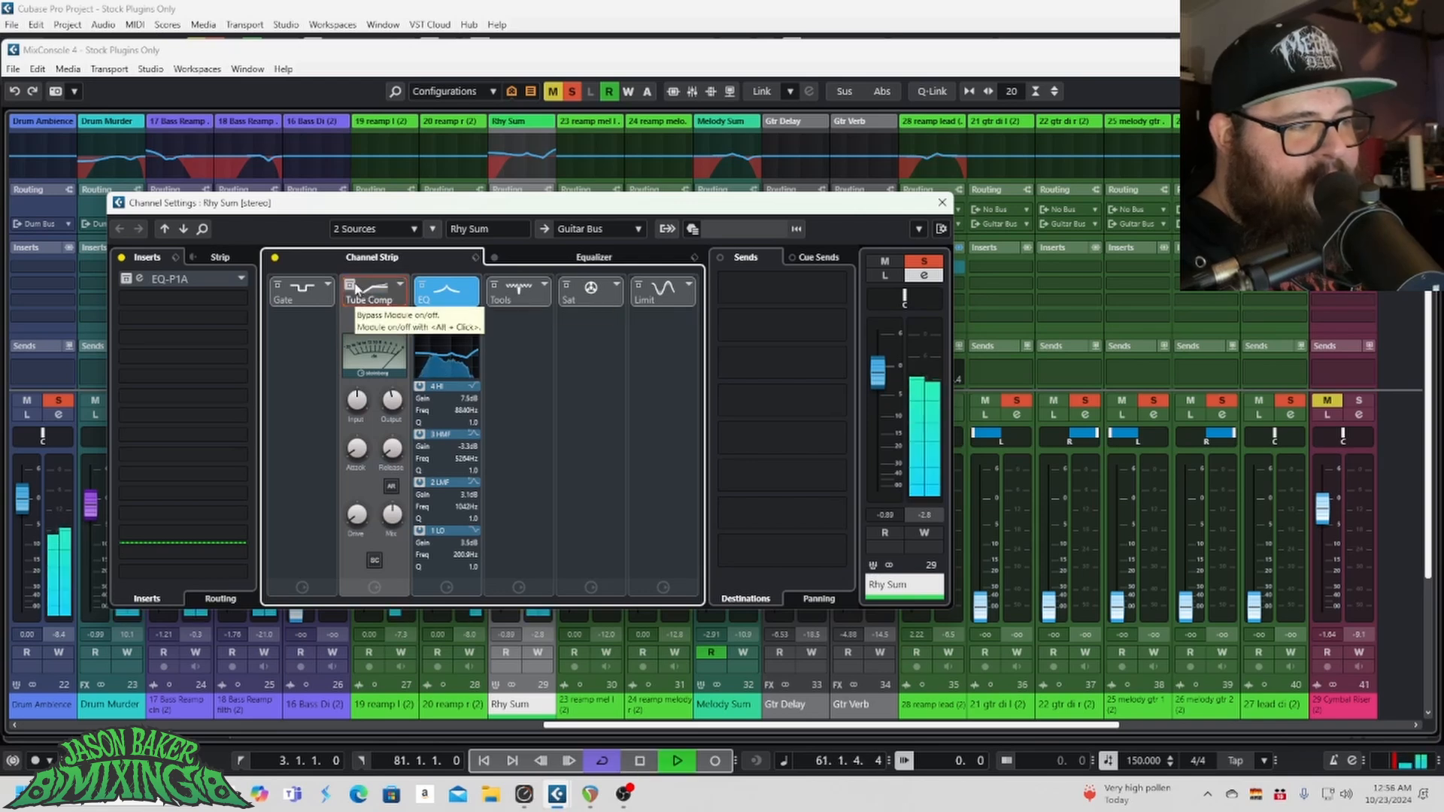
{"action": "left_click", "coordinate": [352, 287]}
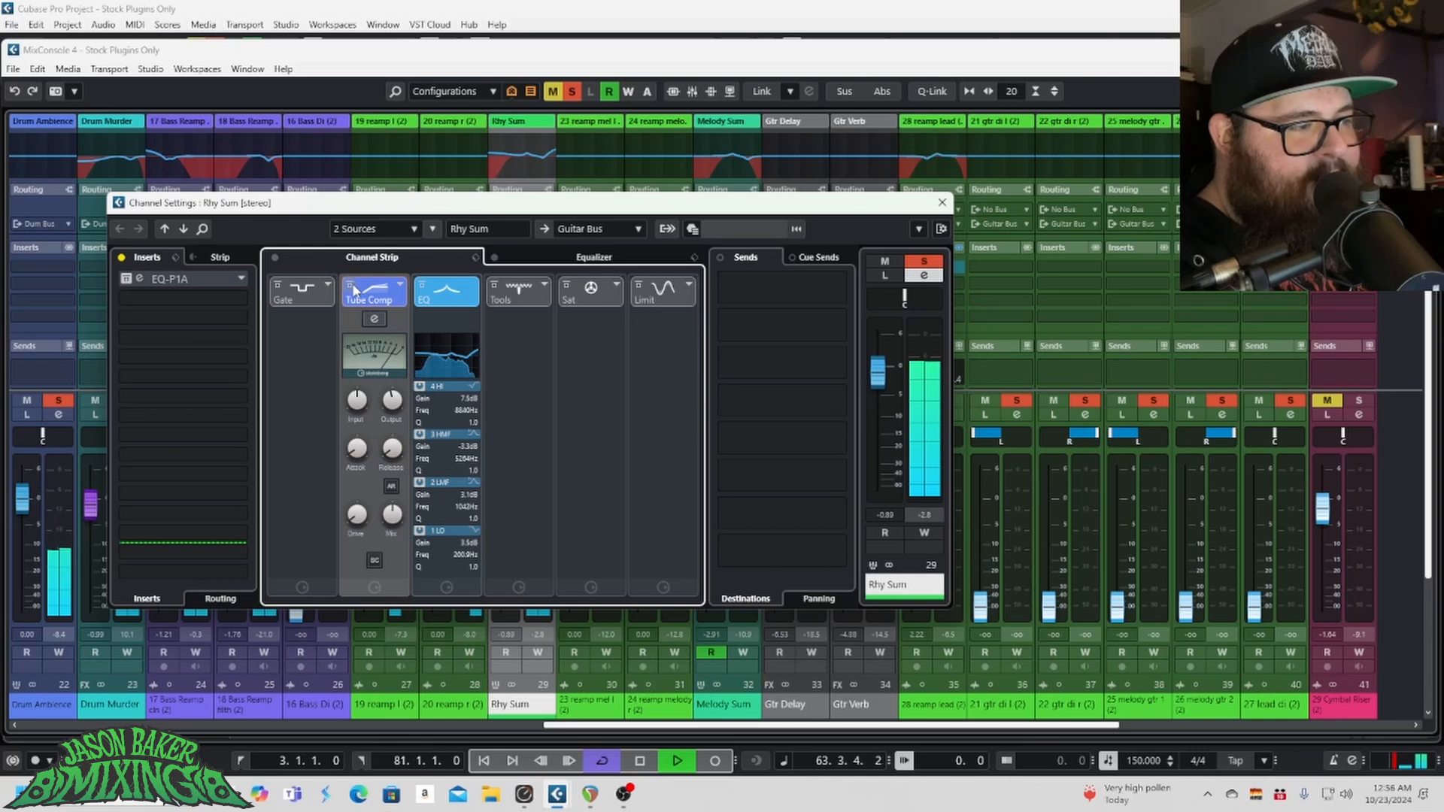
{"action": "key", "text": "space"}
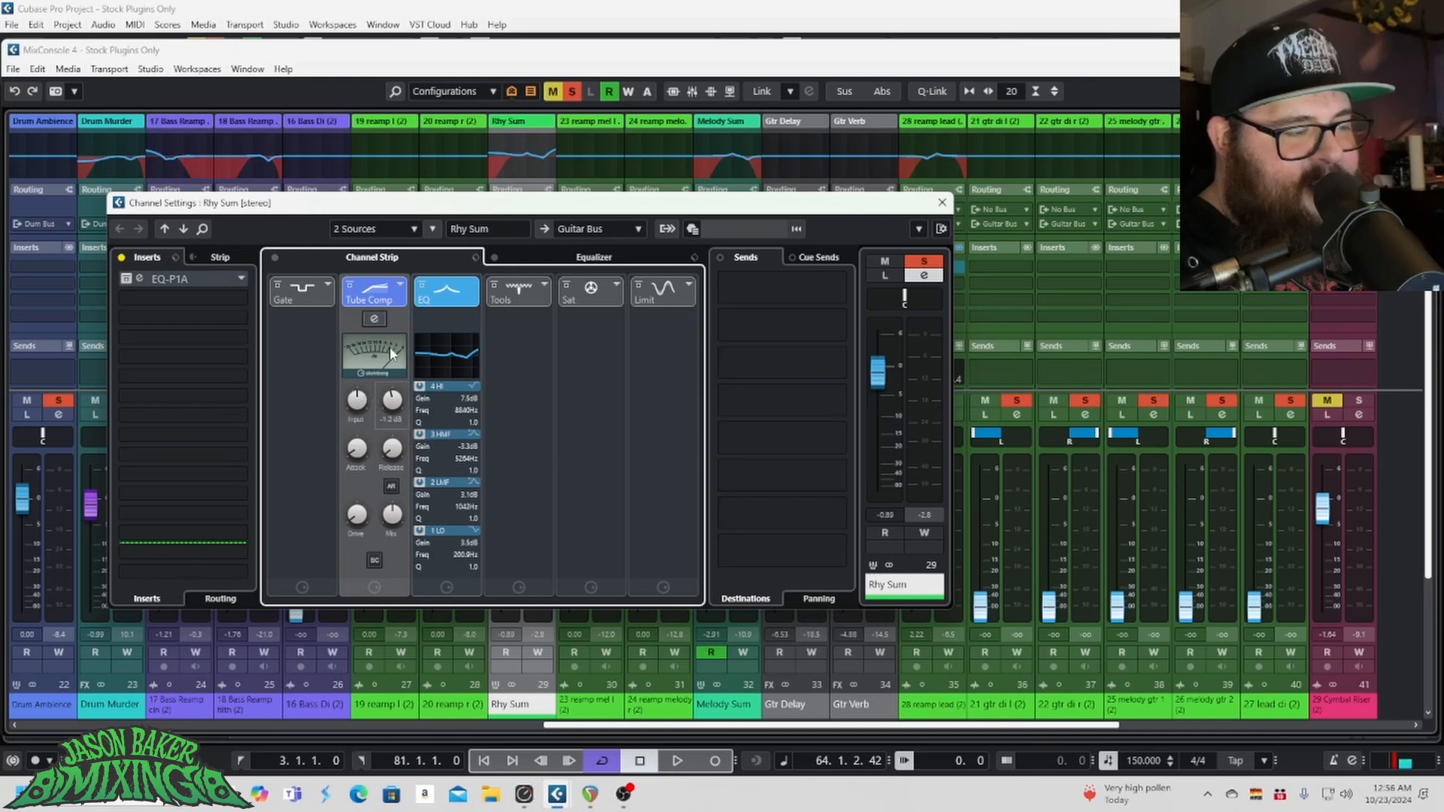
{"action": "key", "text": "space"}
{"action": "left_click", "coordinate": [350, 287]}
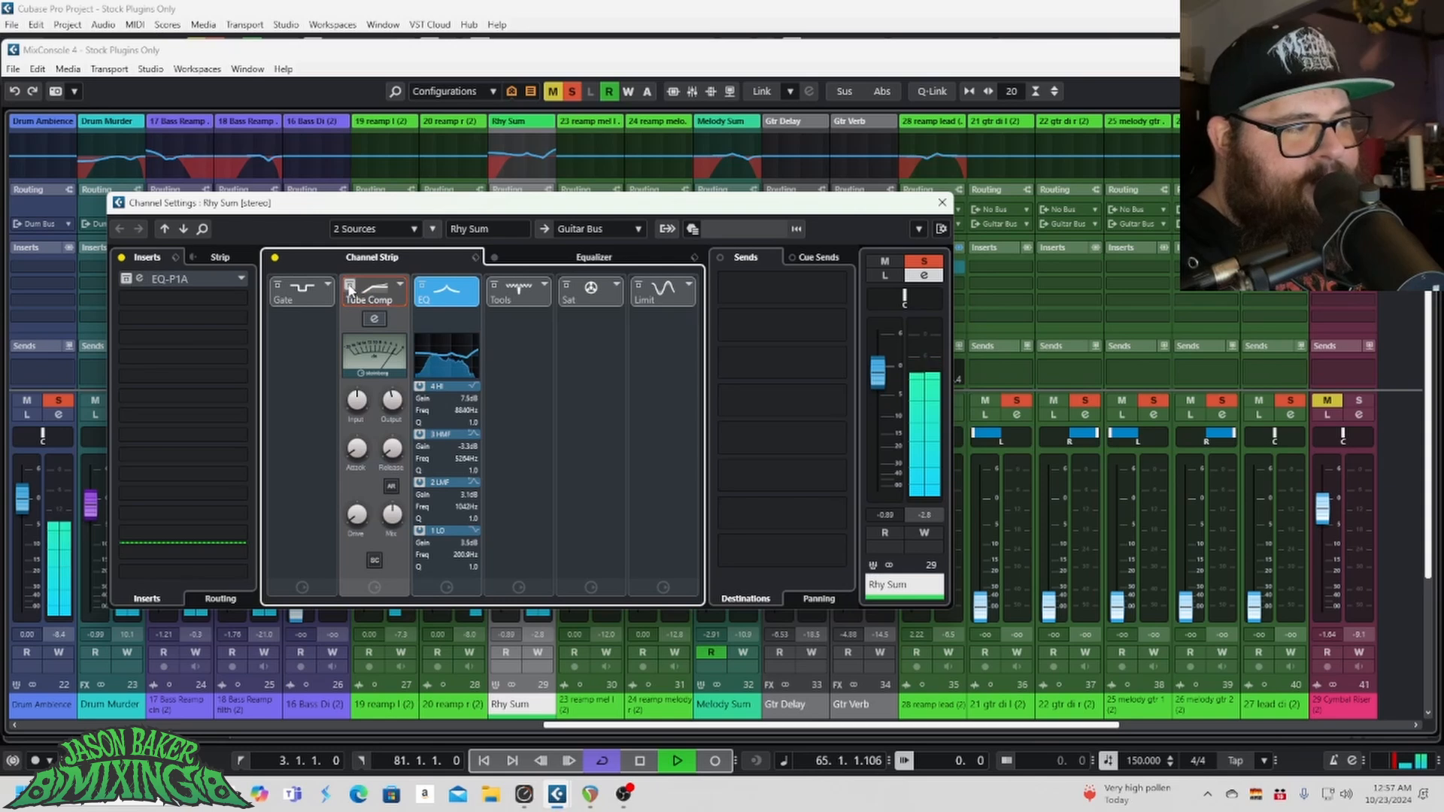
{"action": "left_click", "coordinate": [350, 287]}
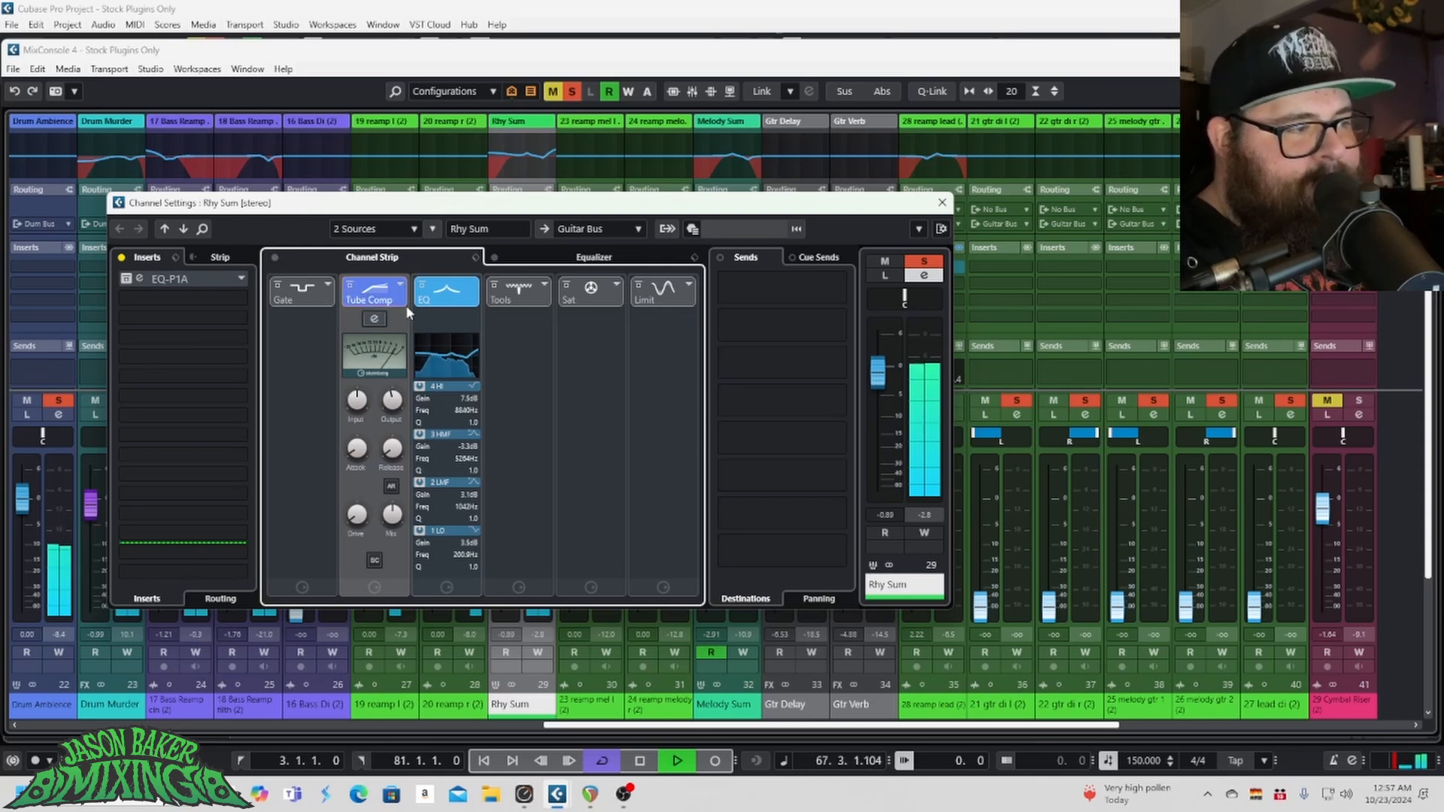
Step: Open the Rhy Sum's EQ-P1A insert and compare it bypassed and active during playback, leaving it active and closing the channel settings
{"action": "key", "text": "space"}
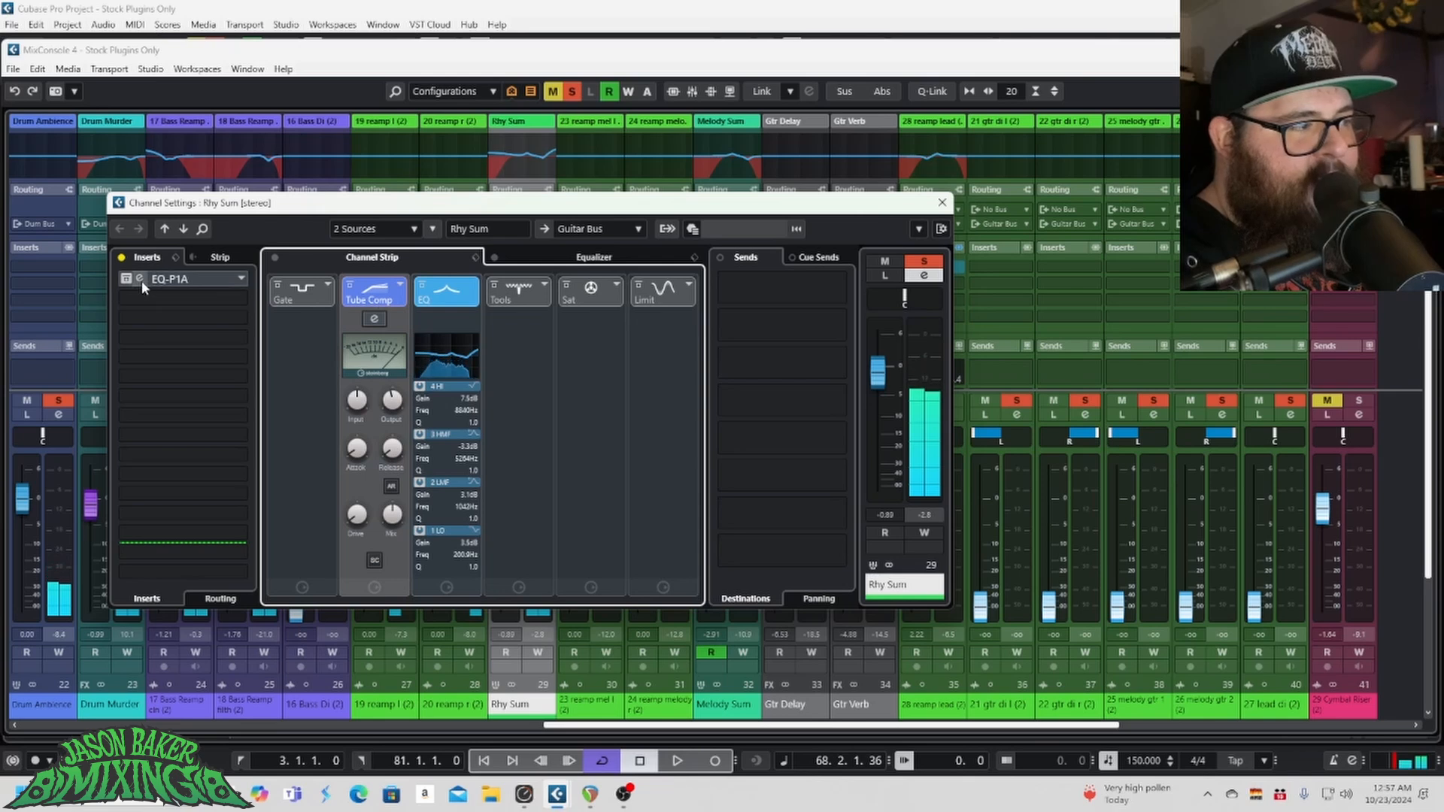
{"action": "left_click", "coordinate": [143, 285]}
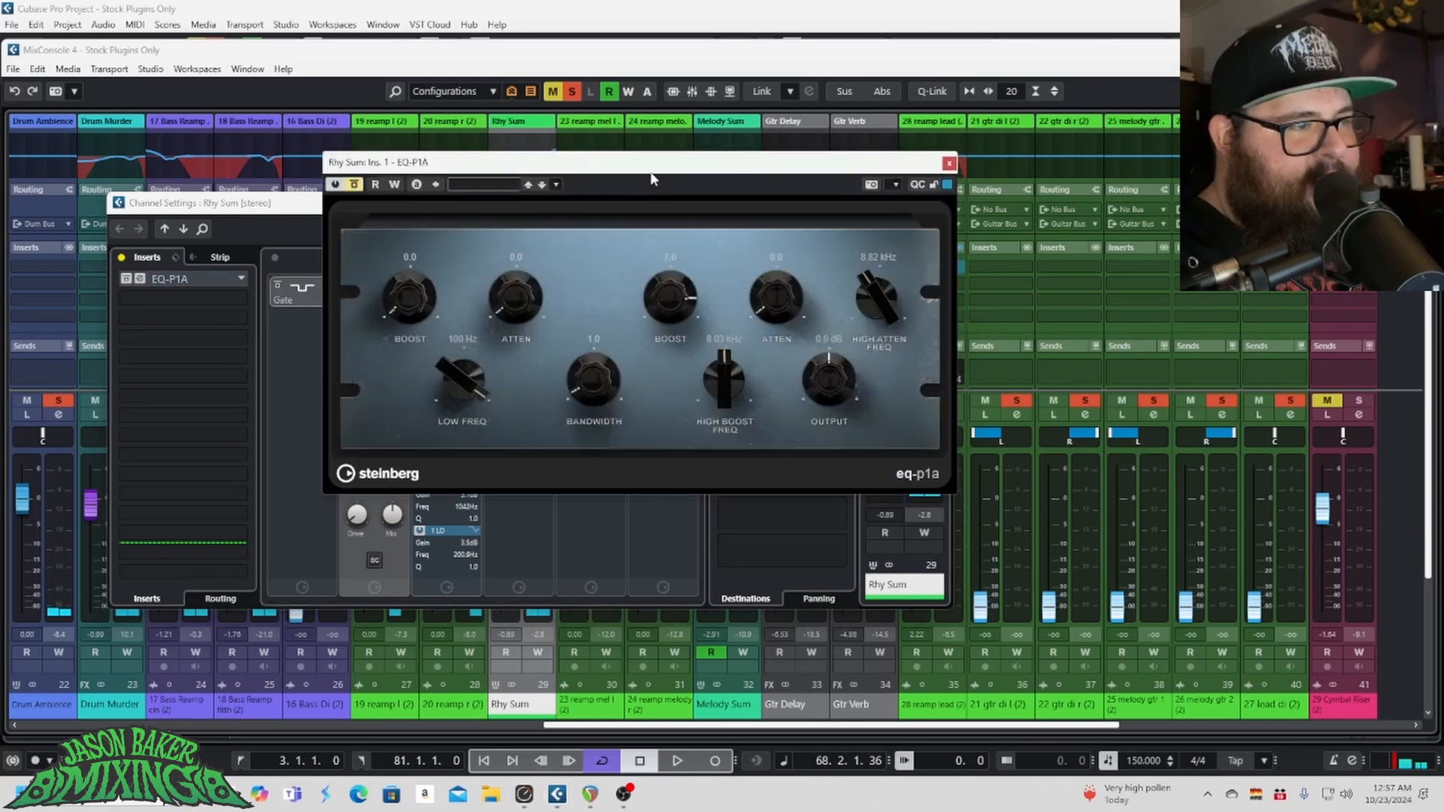
{"action": "left_click_drag", "start_coordinate": [651, 179], "coordinate": [552, 291]}
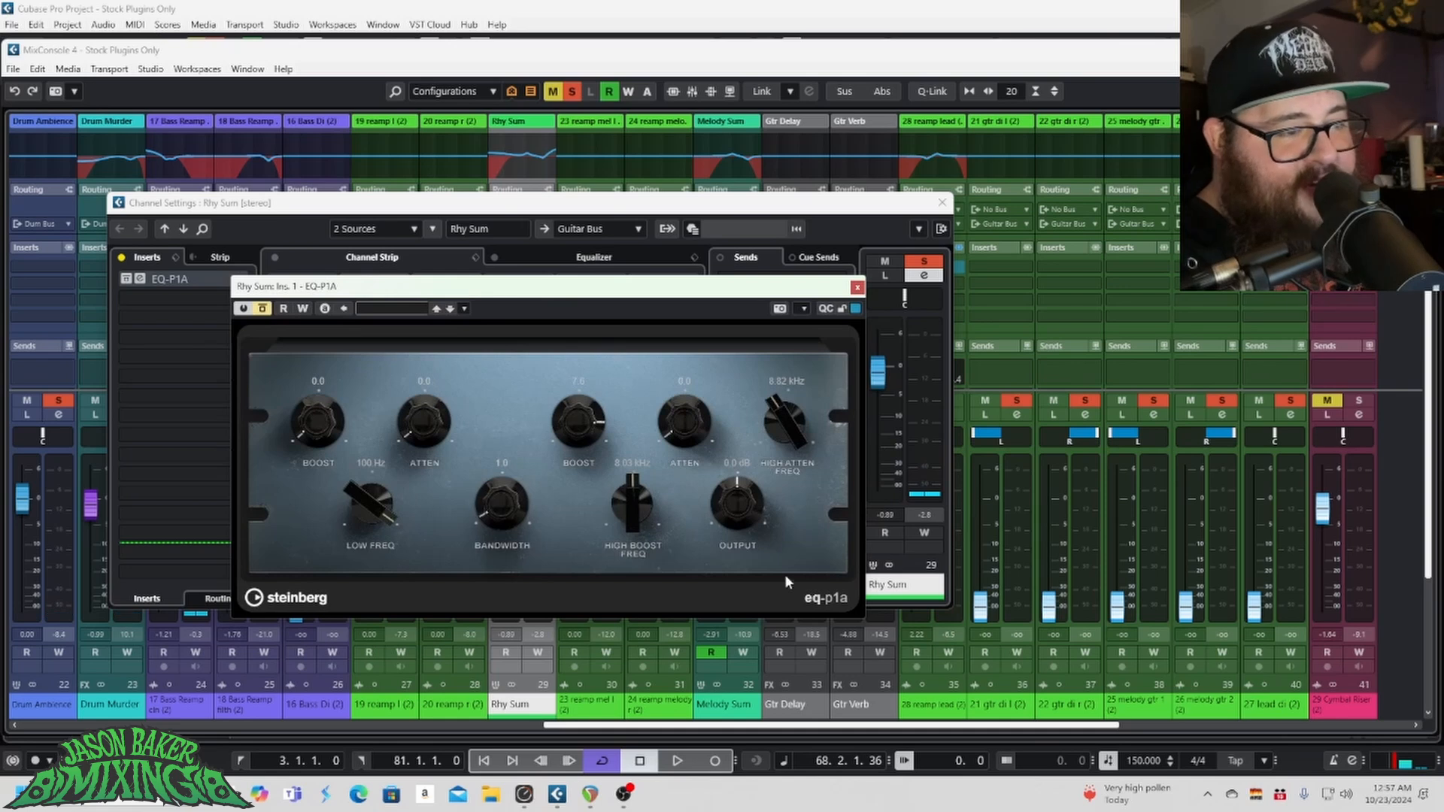
{"action": "key", "text": "space"}
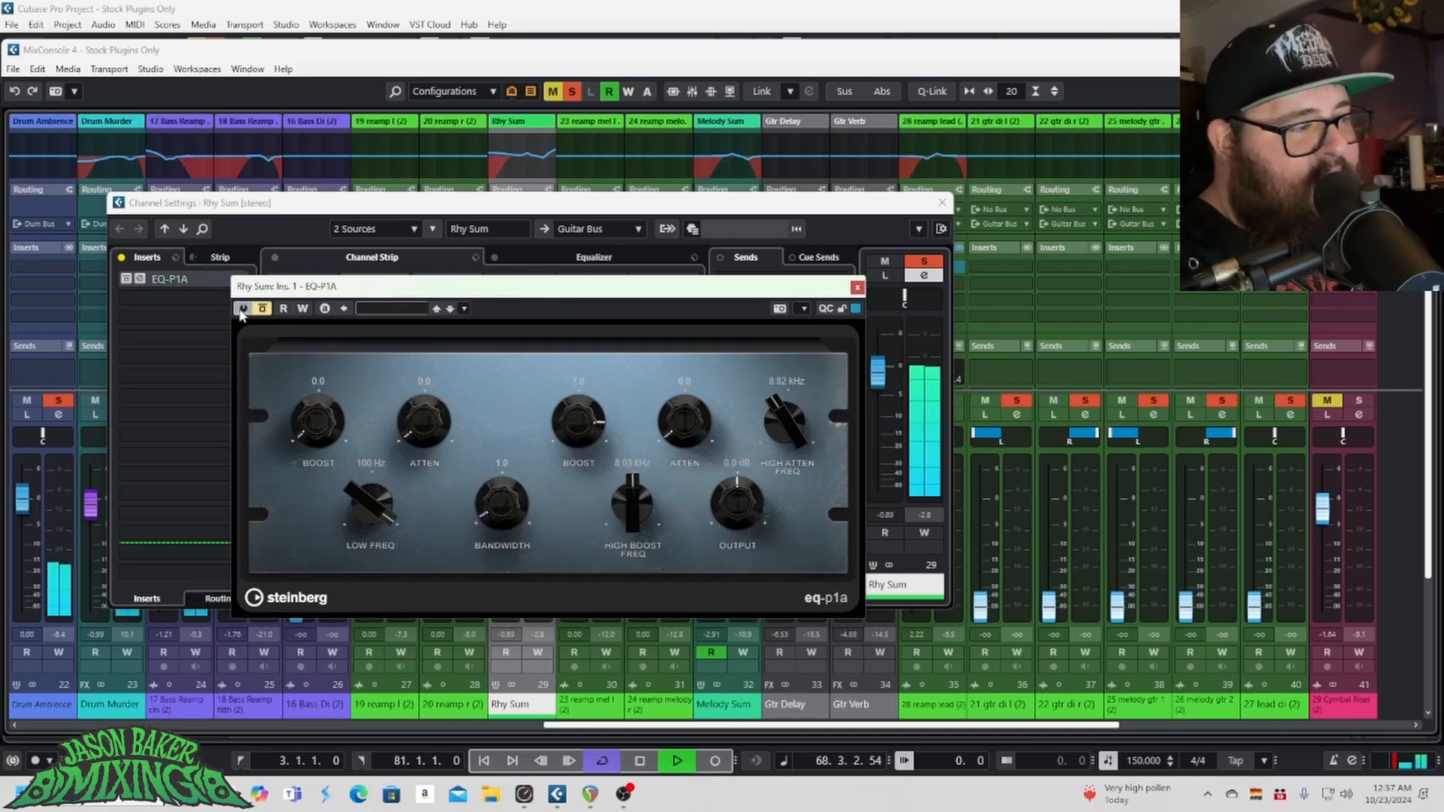
{"action": "left_click", "coordinate": [242, 309]}
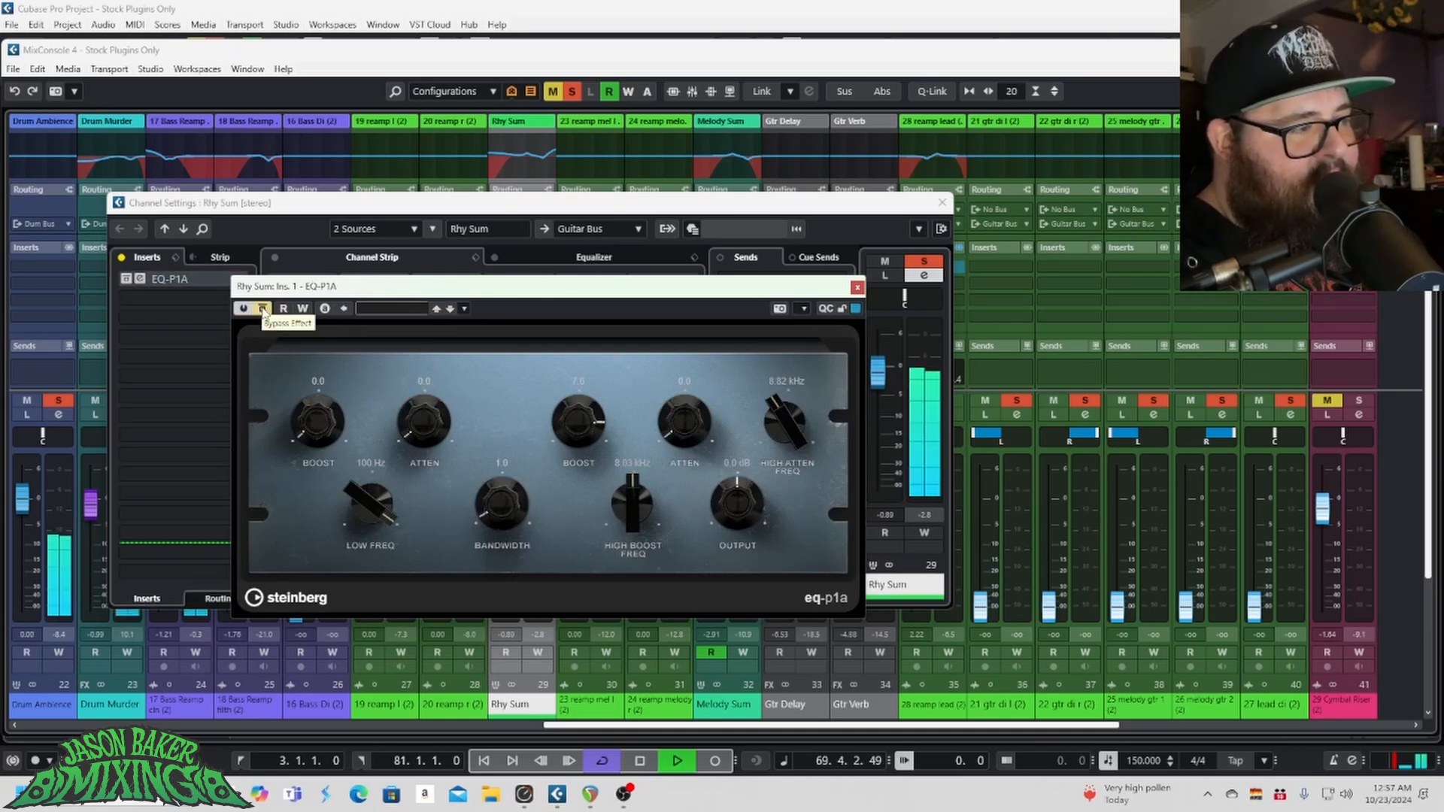
{"action": "left_click", "coordinate": [263, 309]}
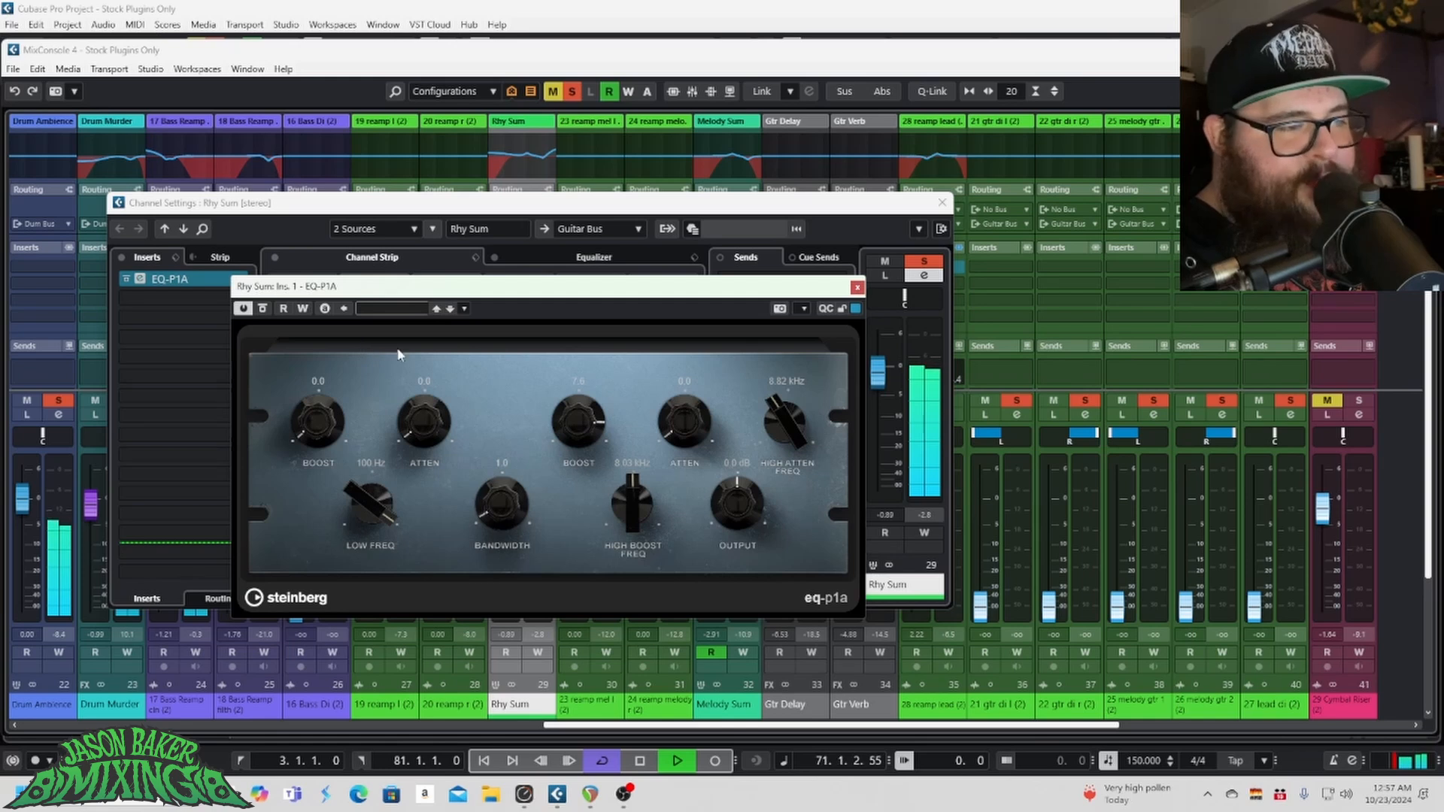
{"action": "left_click", "coordinate": [263, 309]}
{"action": "left_click", "coordinate": [262, 309]}
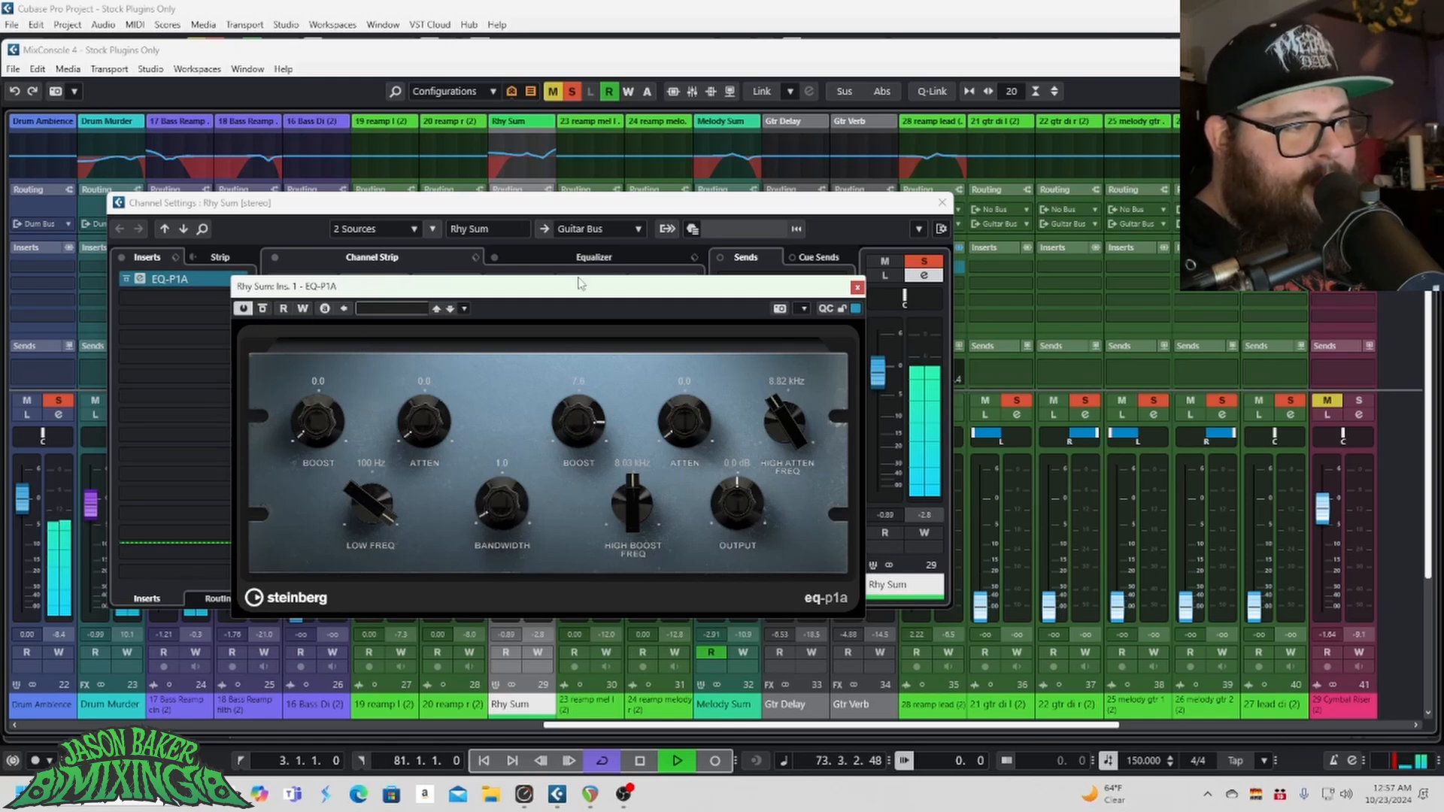
{"action": "left_click", "coordinate": [857, 287]}
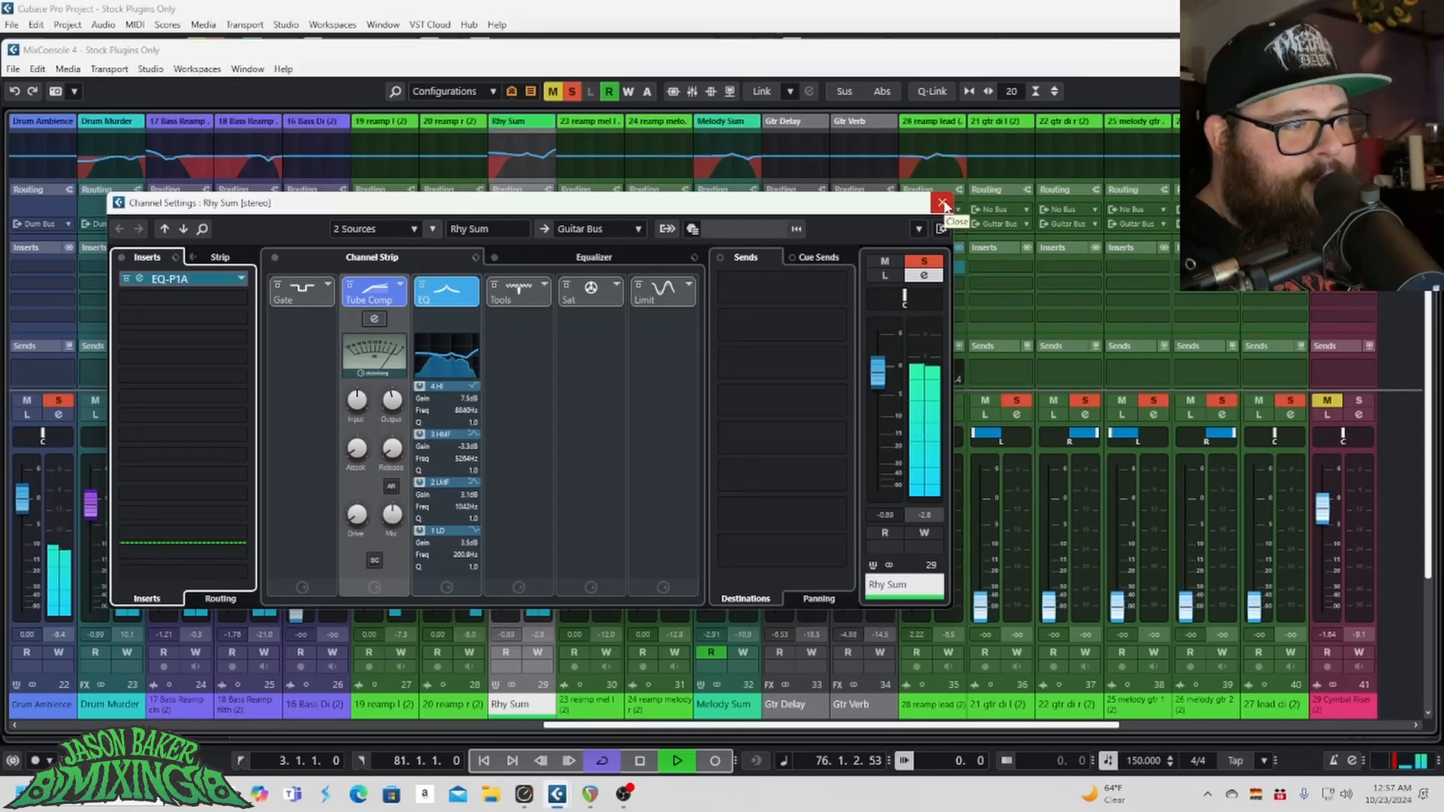
{"action": "left_click", "coordinate": [944, 208]}
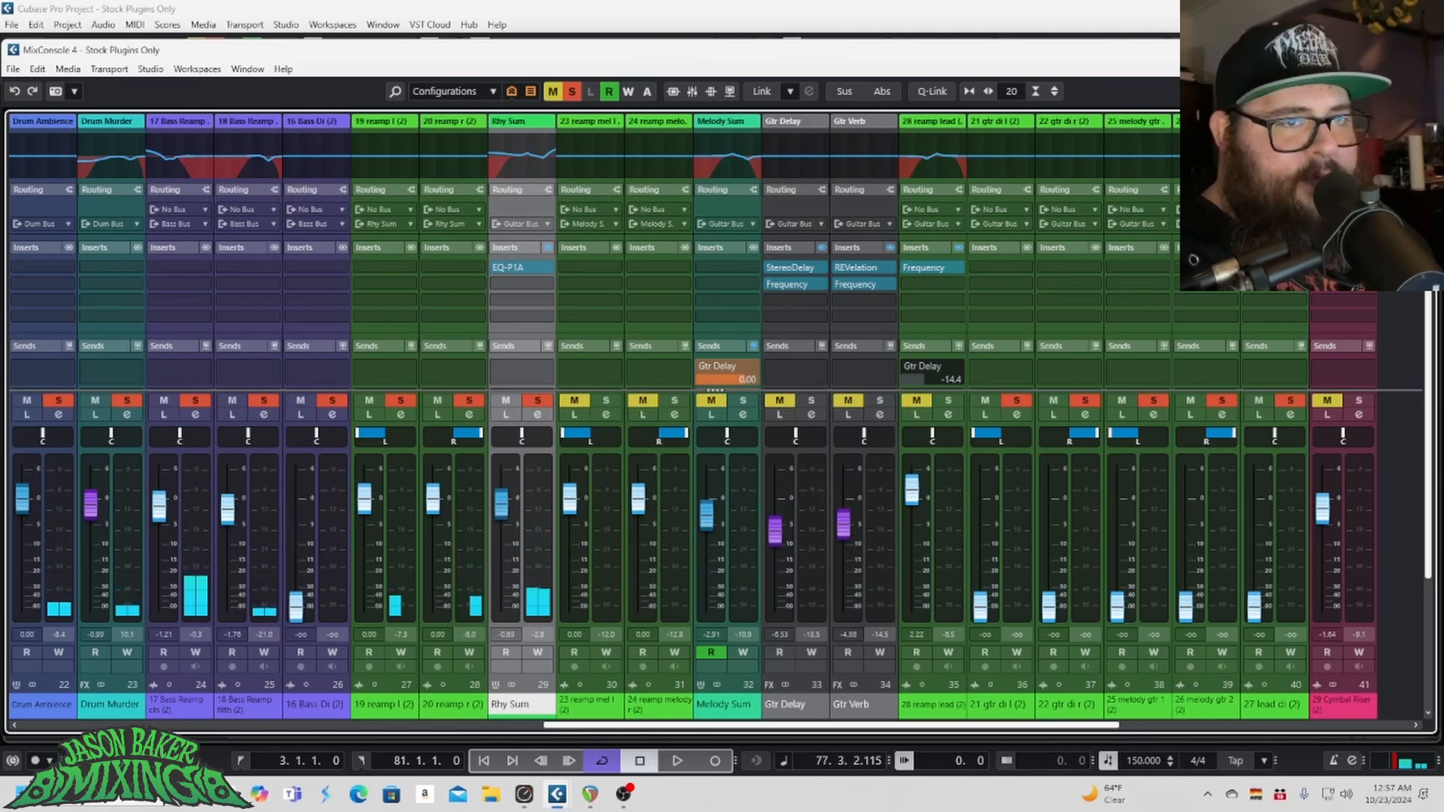
Step: In the project window, set the cycle range from bar 47 to bar 63 and place the playhead at bar 47
{"action": "key", "text": "F3"}
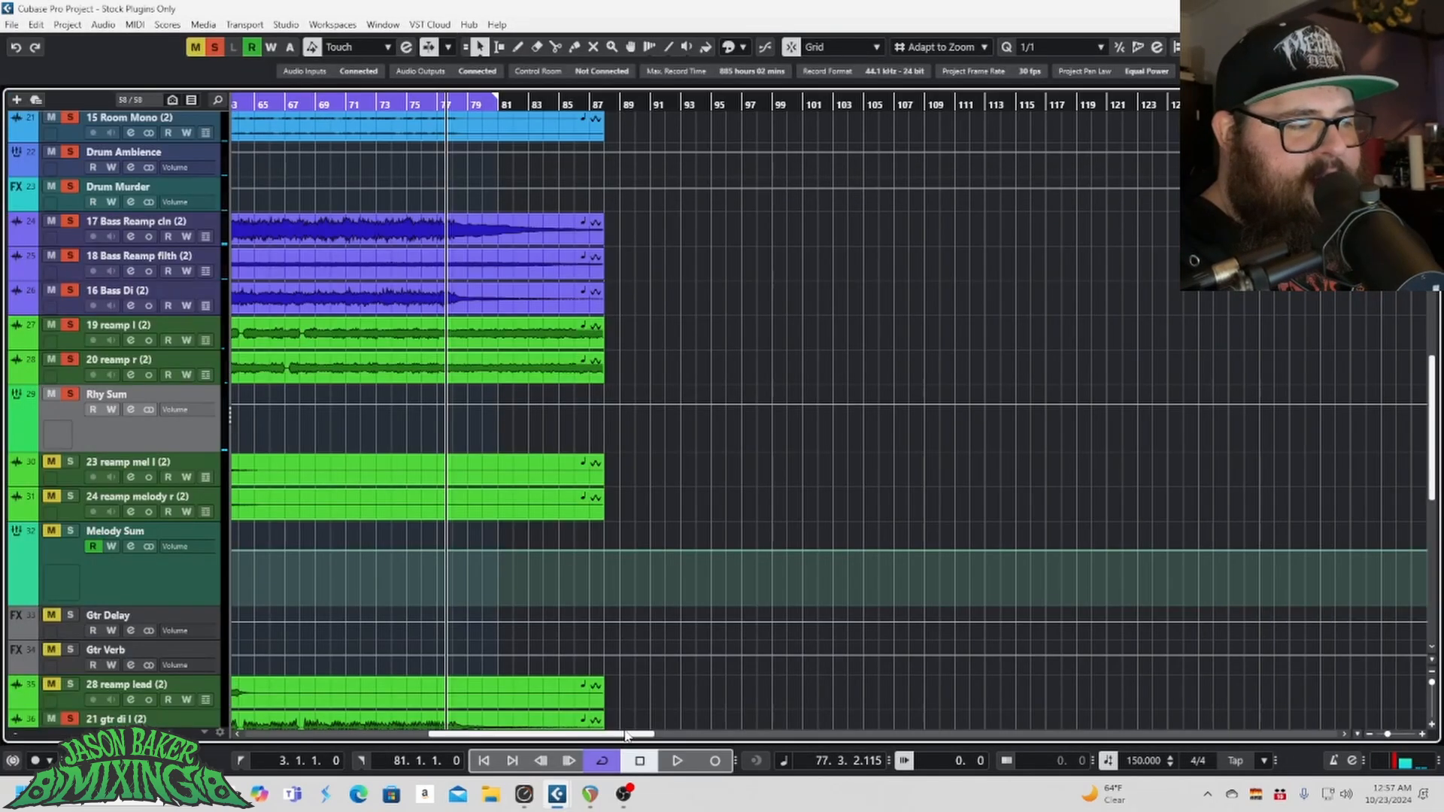
{"action": "scroll", "coordinate": [560, 744], "scroll_direction": "left", "scroll_amount": 3}
{"action": "scroll", "coordinate": [580, 555], "scroll_direction": "down", "scroll_amount": 5}
{"action": "scroll", "coordinate": [580, 554], "scroll_direction": "up", "scroll_amount": 4}
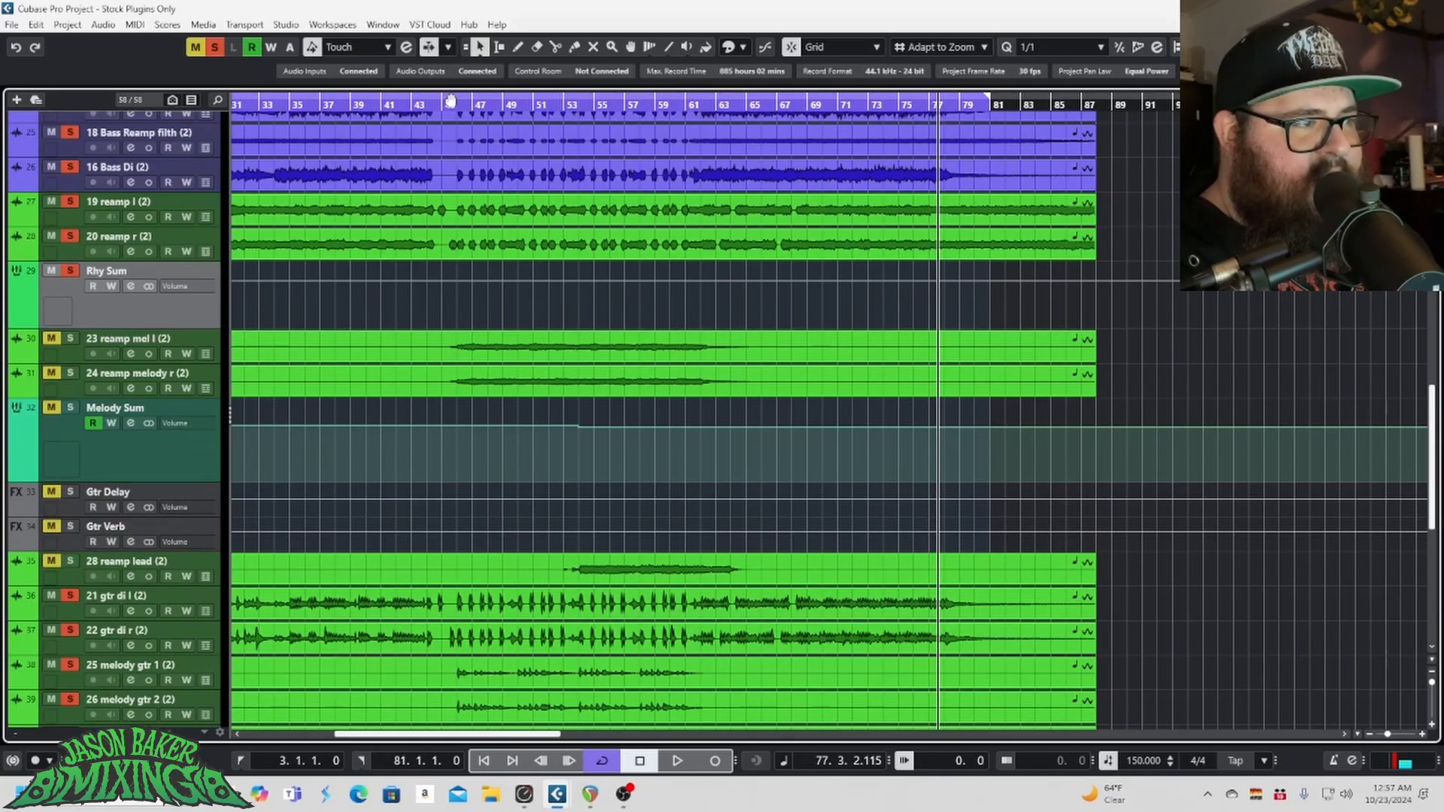
{"action": "left_click_drag", "start_coordinate": [450, 100], "coordinate": [481, 98]}
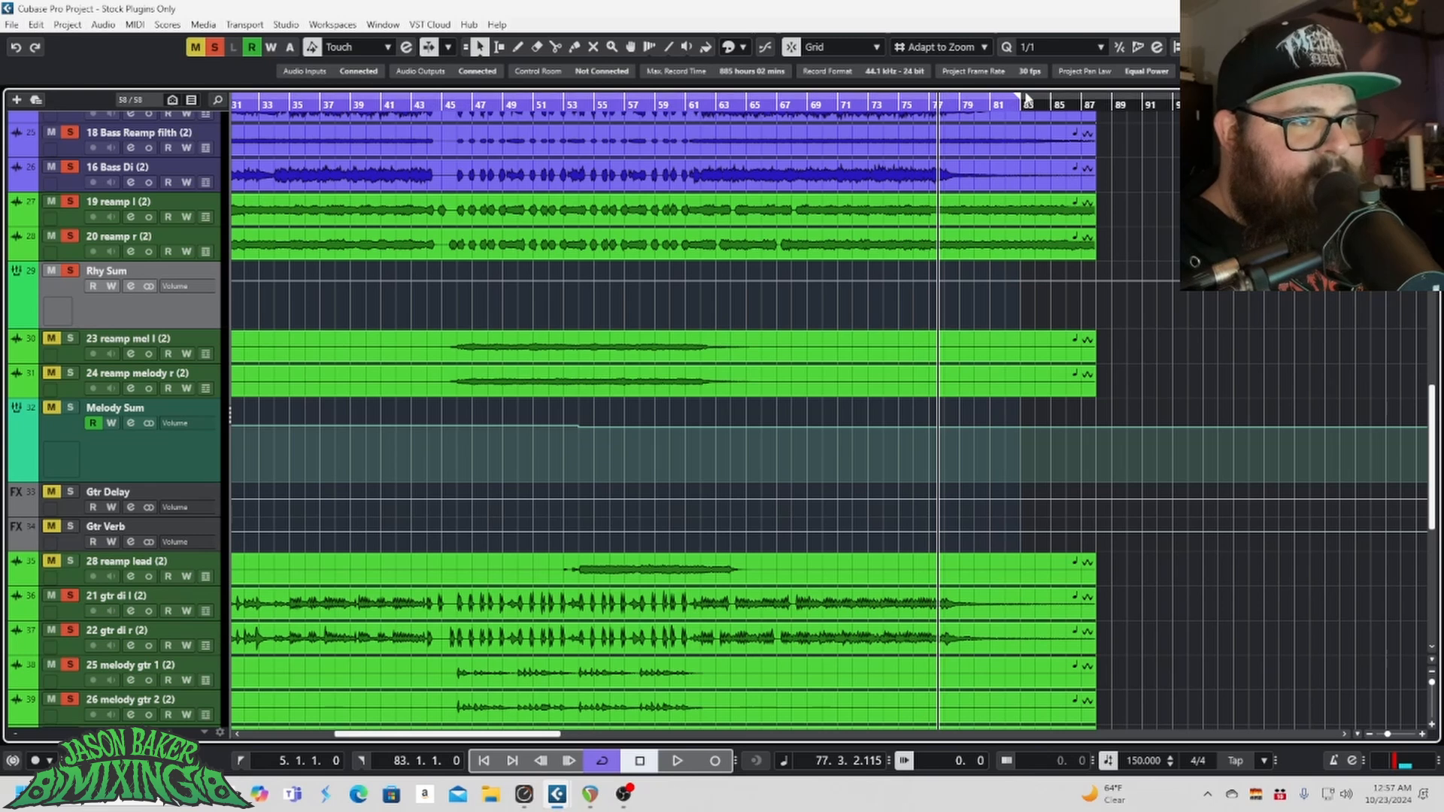
{"action": "left_click_drag", "start_coordinate": [1020, 102], "coordinate": [712, 188]}
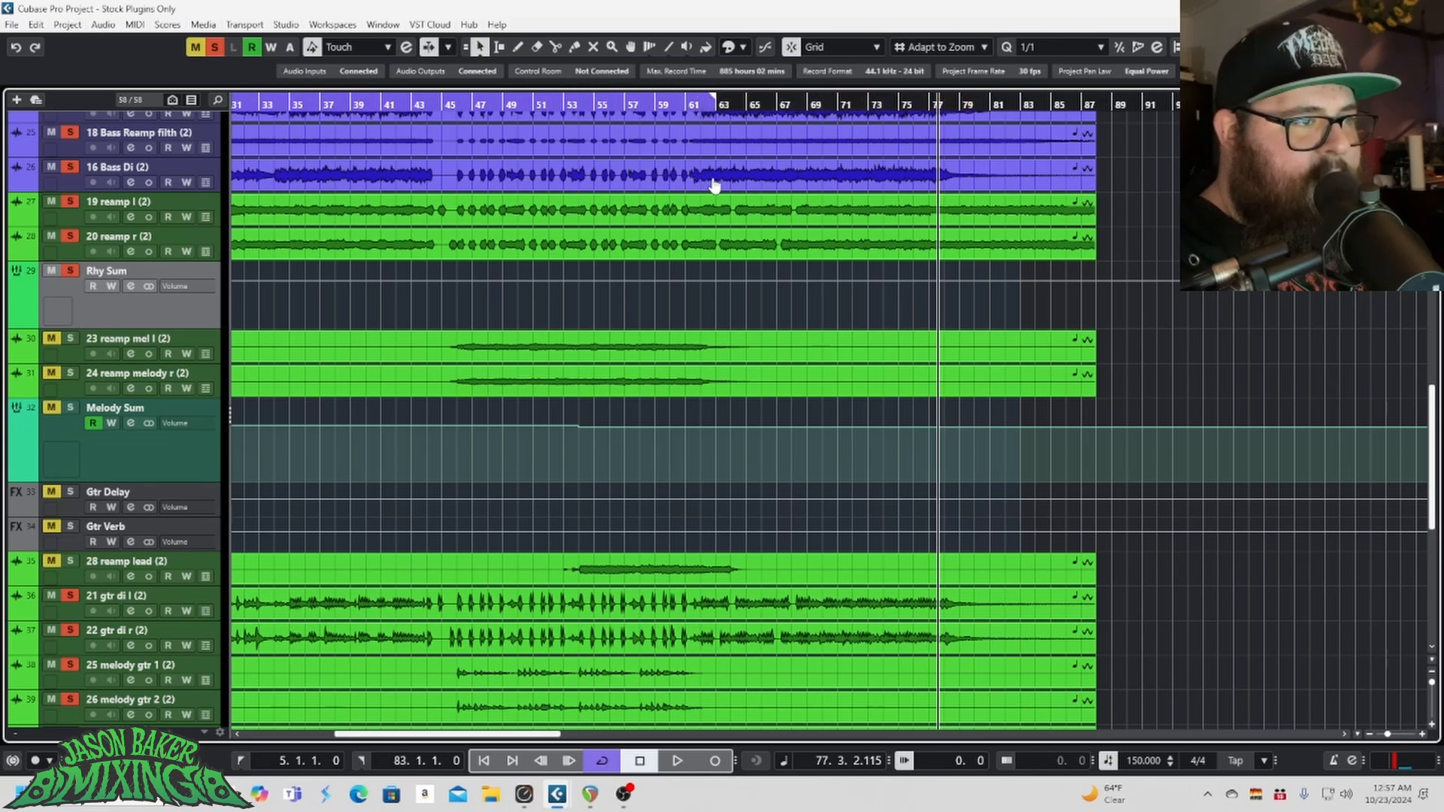
{"action": "left_click_drag", "start_coordinate": [516, 743], "coordinate": [437, 744]}
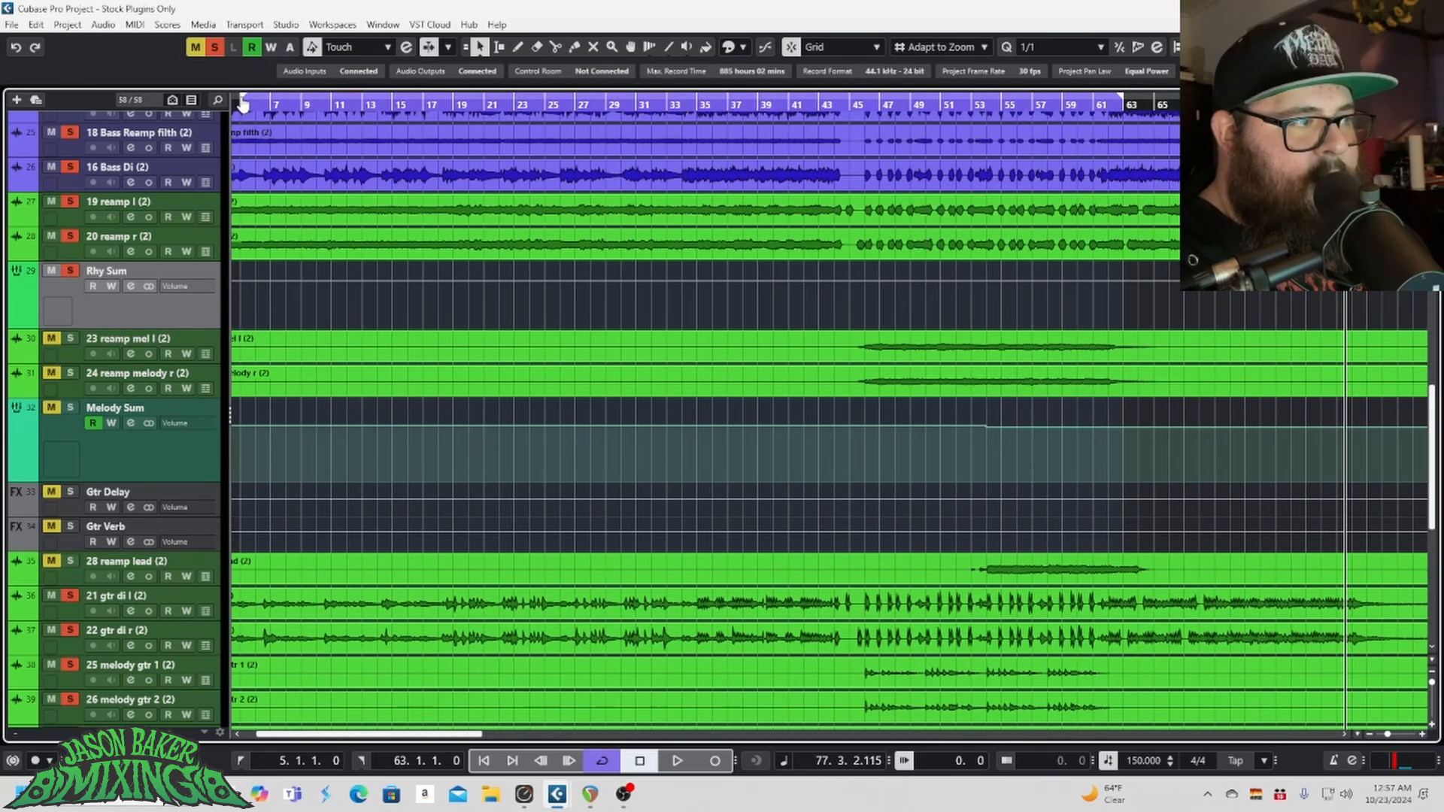
{"action": "left_click_drag", "start_coordinate": [234, 103], "coordinate": [881, 149]}
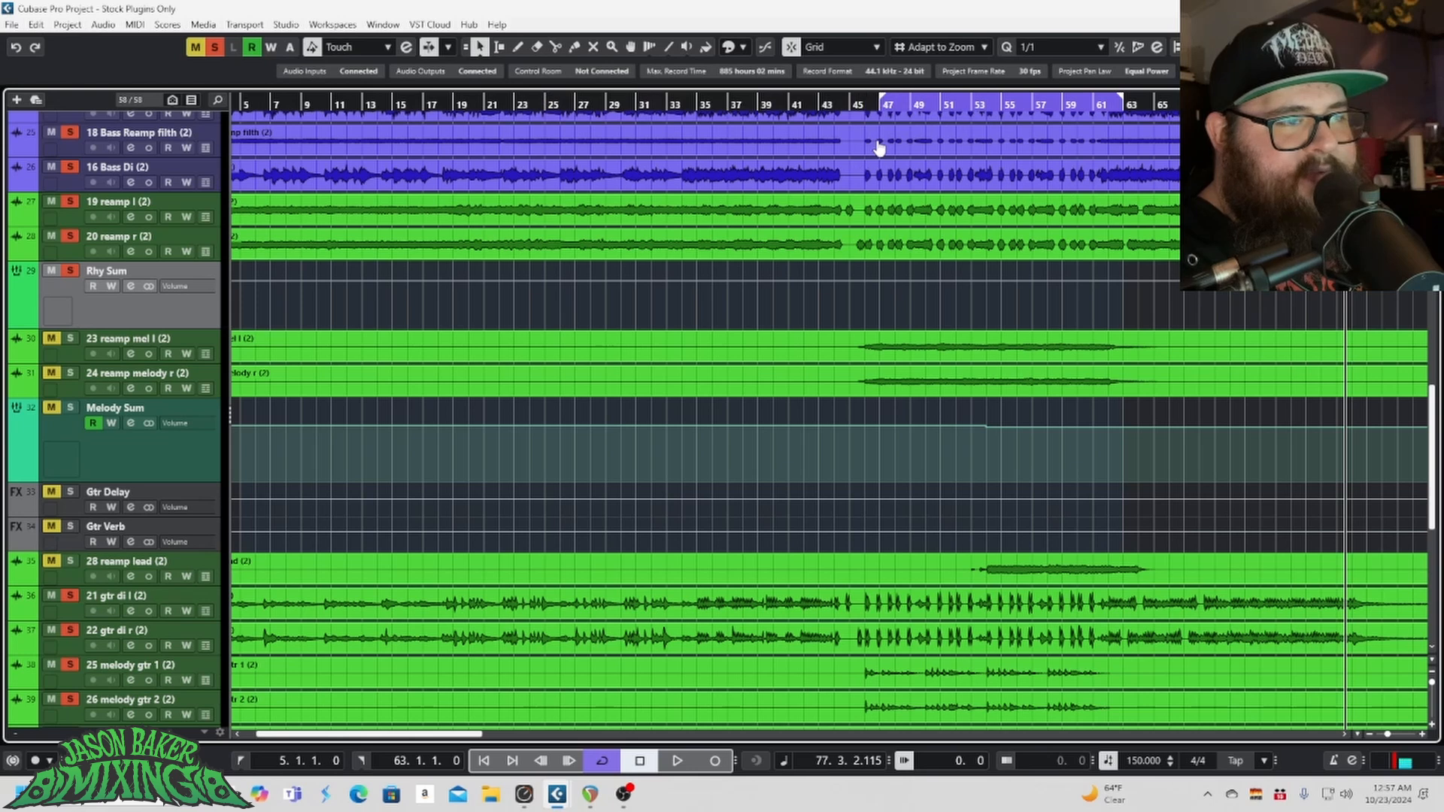
{"action": "left_click", "coordinate": [884, 101]}
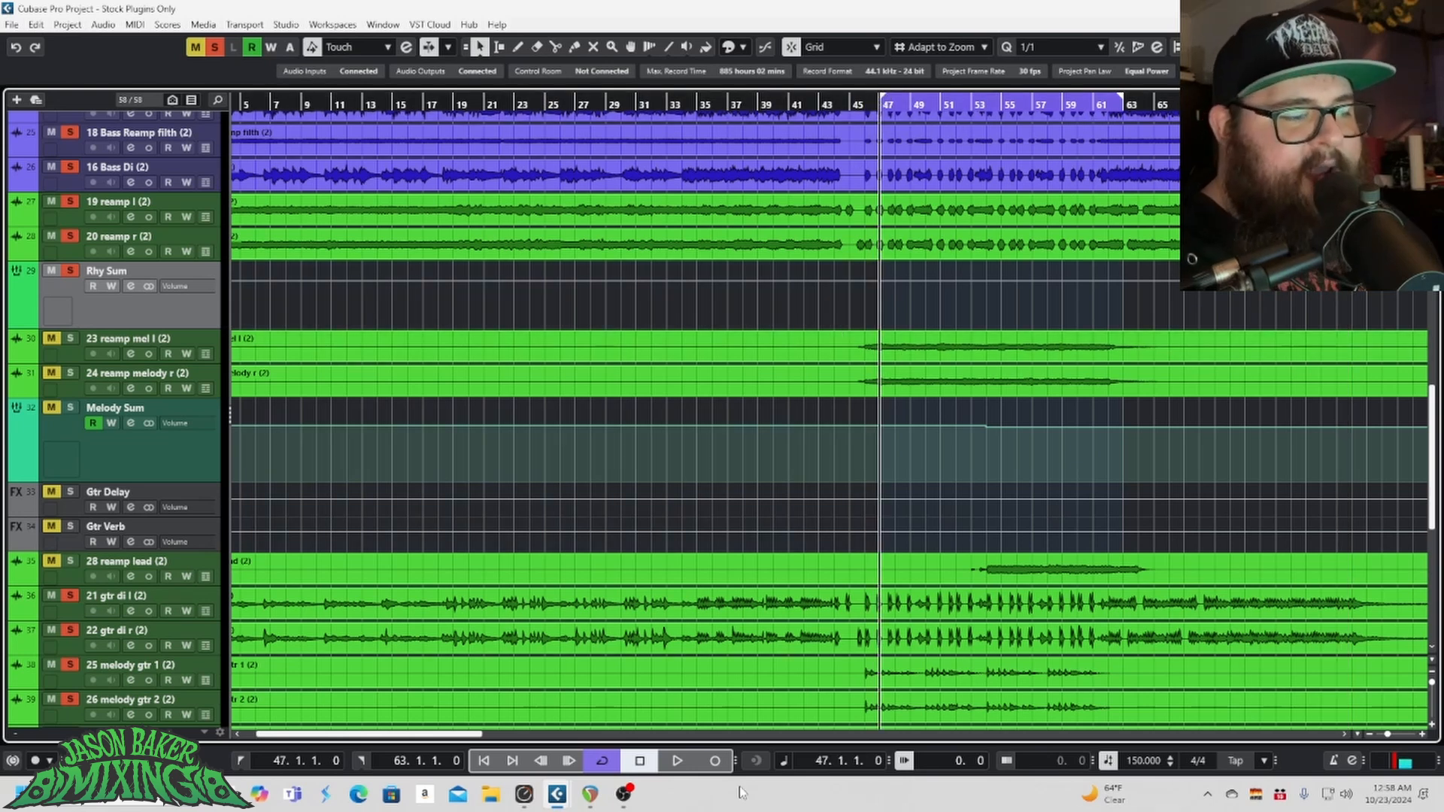
Step: Return to the MixConsole and solo the 23 and 24 reamp melody channels during playback
{"action": "mouse_move", "coordinate": [556, 793]}
{"action": "left_click", "coordinate": [648, 720]}
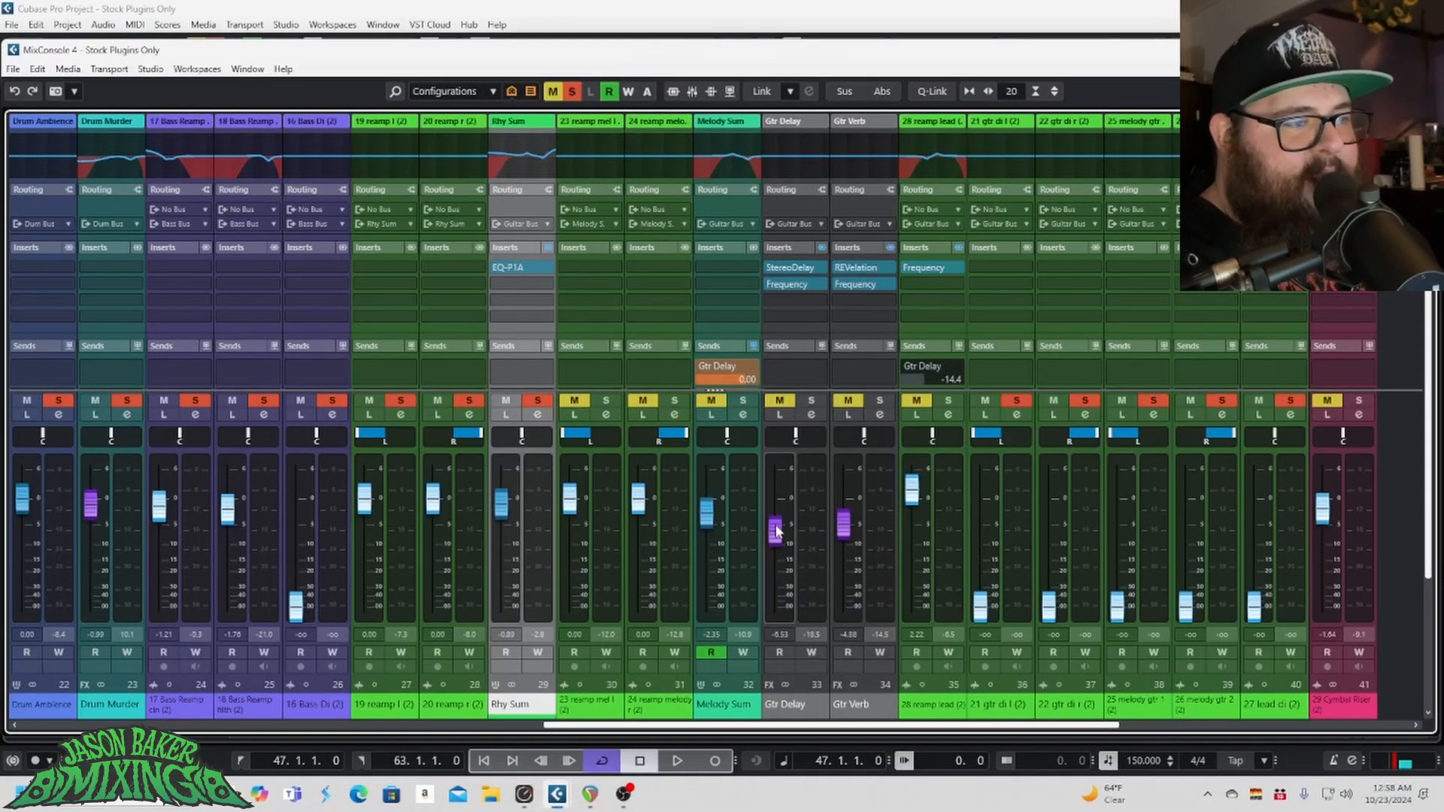
{"action": "left_click", "coordinate": [747, 572]}
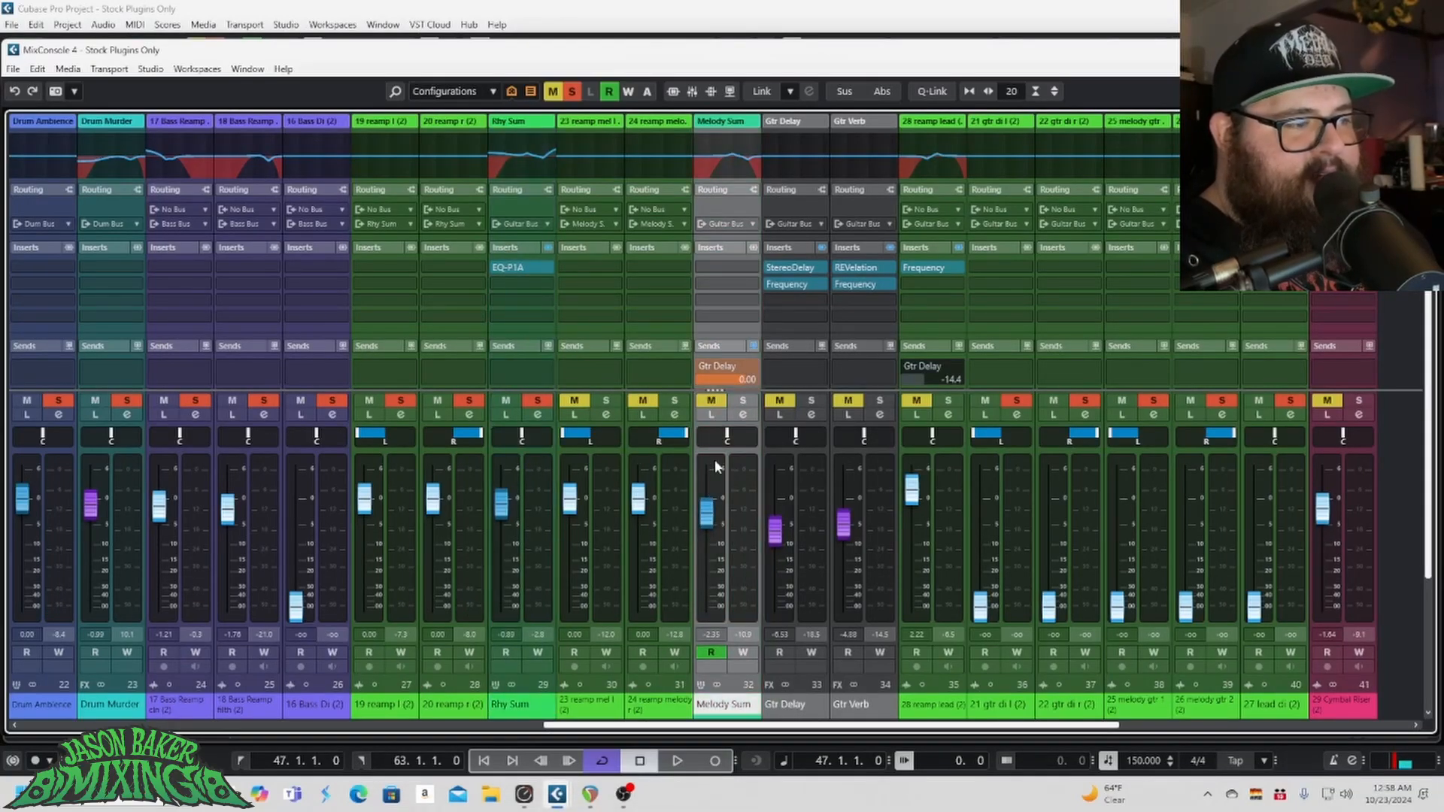
{"action": "key", "text": "space"}
{"action": "left_click", "coordinate": [606, 400]}
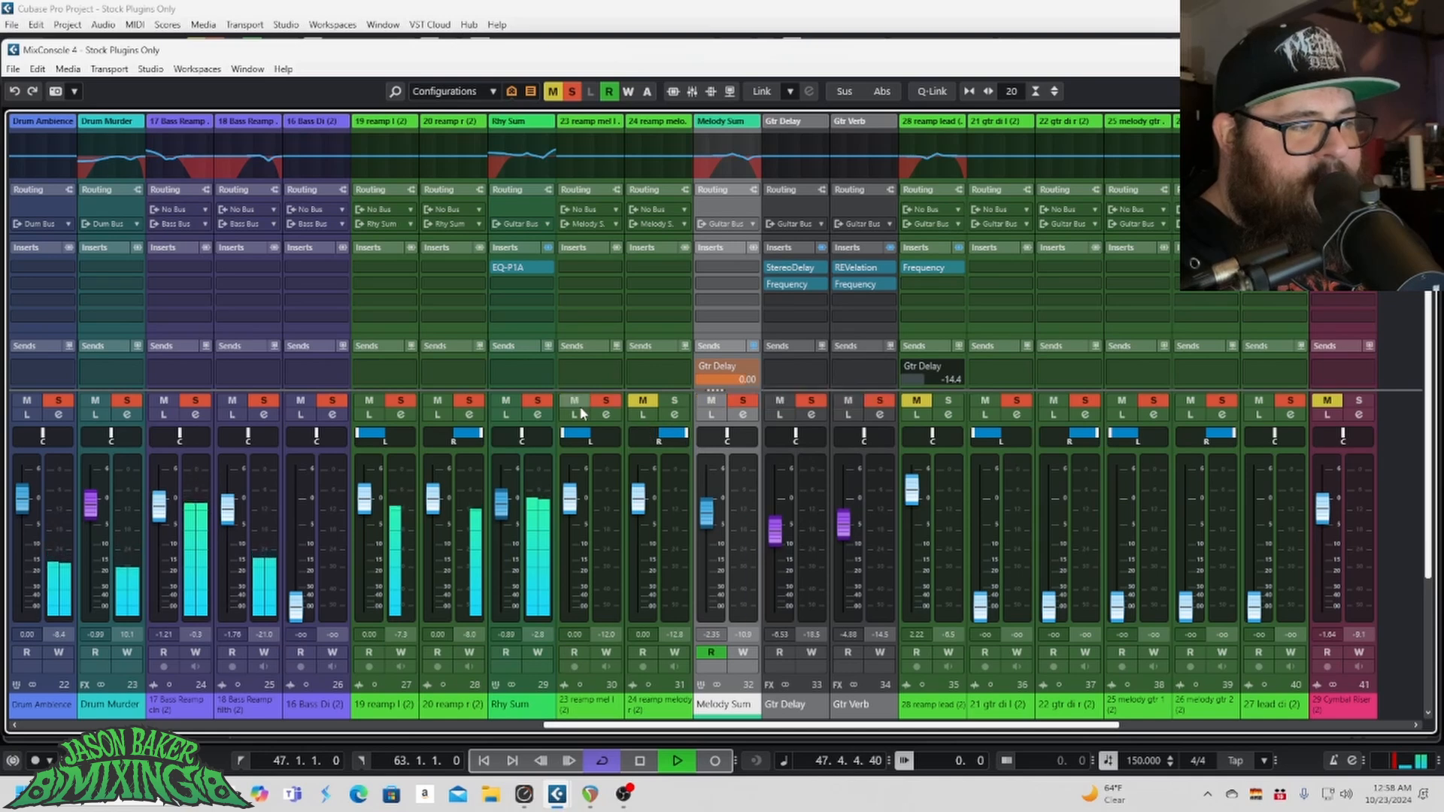
{"action": "left_click", "coordinate": [653, 402]}
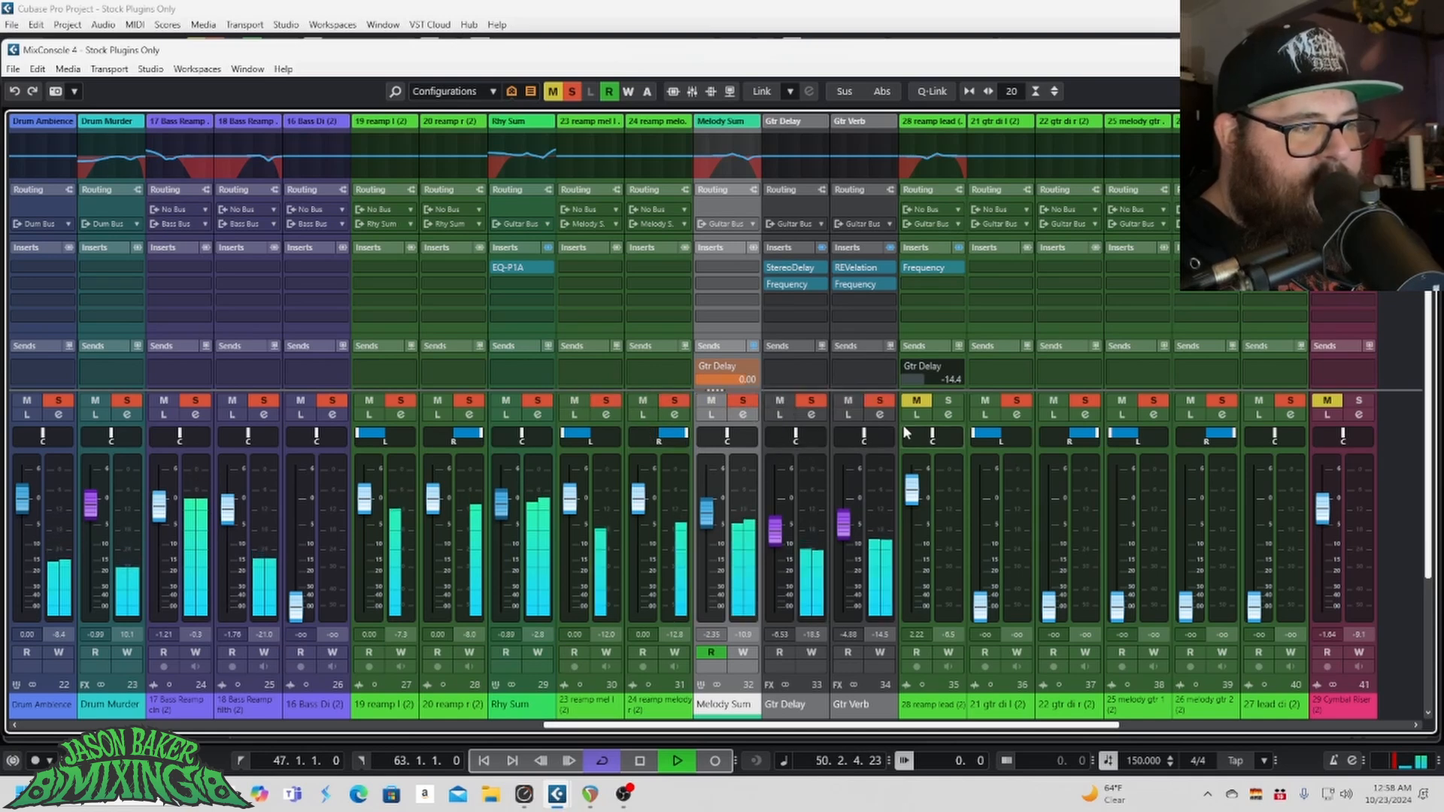
Step: Mute the Gtr Delay and Gtr Verb channels and play the melody guitars without effects
{"action": "key", "text": "space"}
{"action": "left_click", "coordinate": [777, 401]}
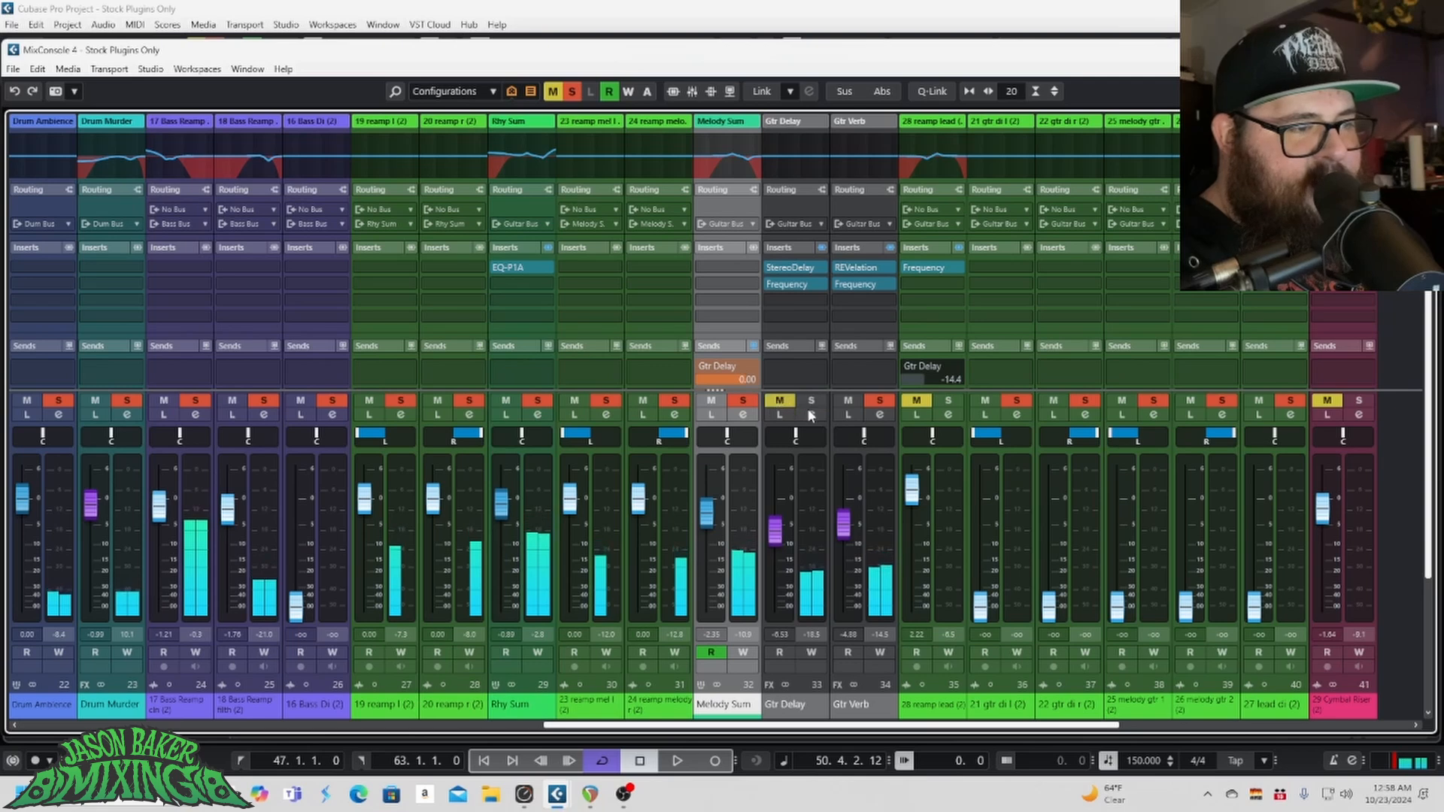
{"action": "left_click", "coordinate": [850, 401]}
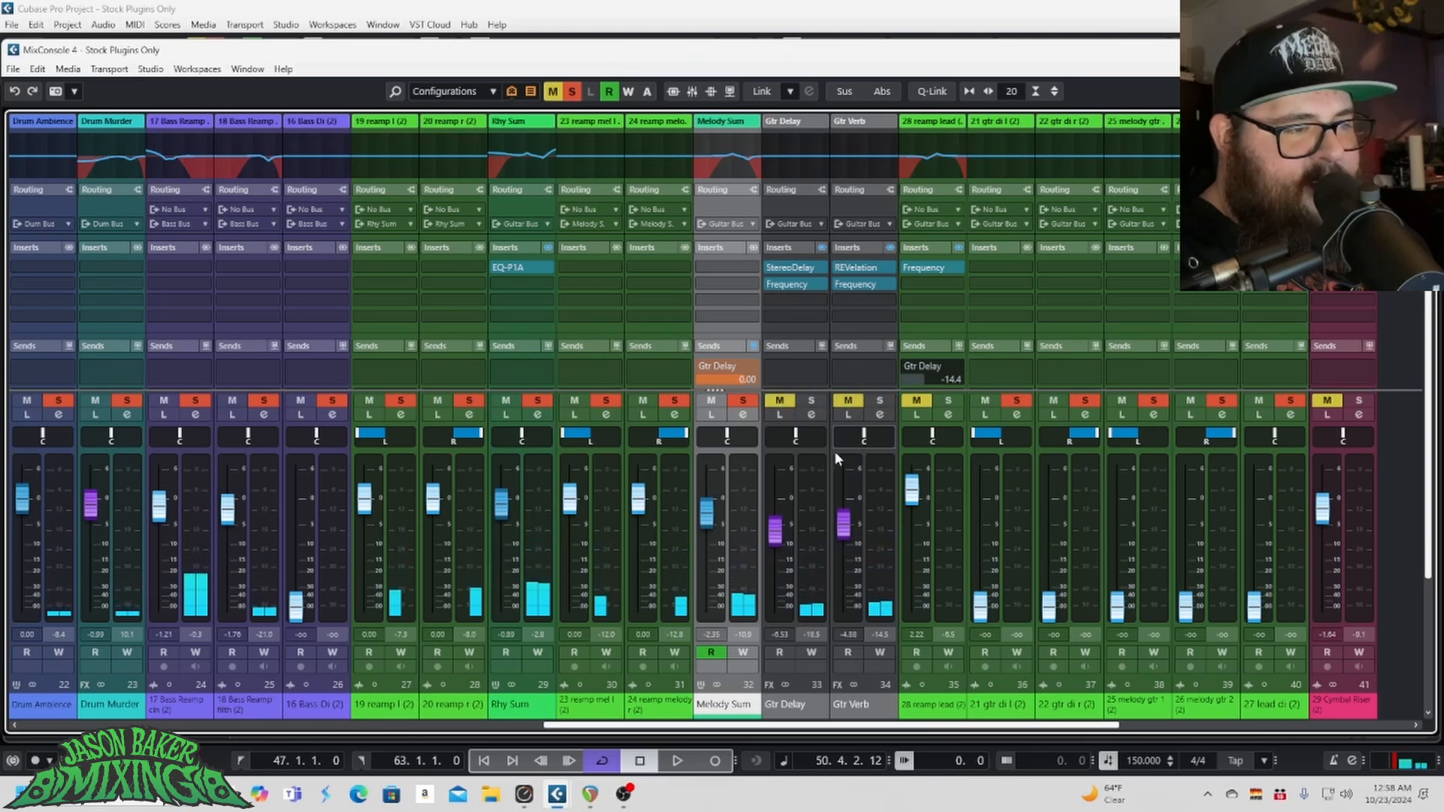
{"action": "key", "text": "space"}
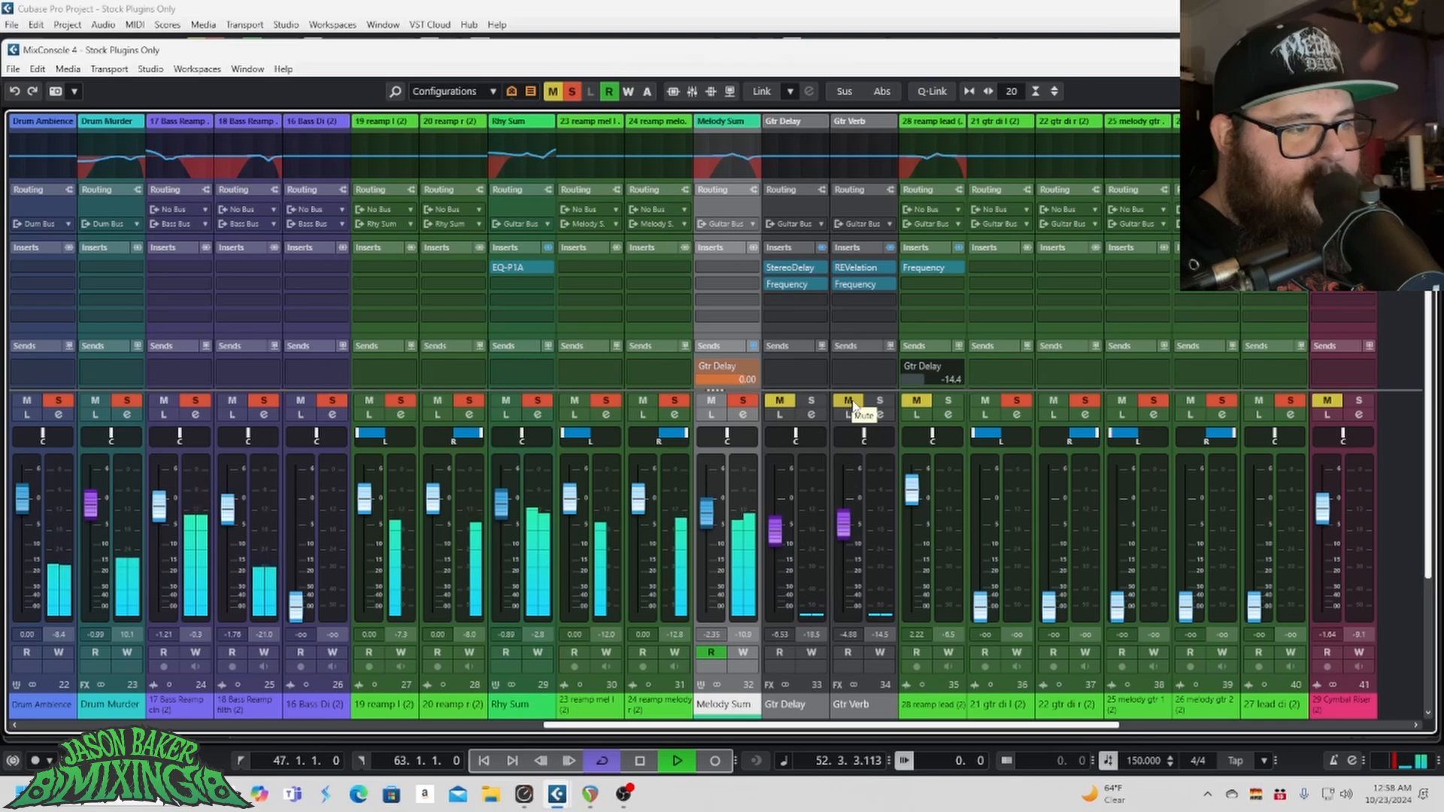
{"action": "key", "text": "space"}
Step: Open the Melody Sum channel settings and examine its channel strip and equalizer curve during playback
{"action": "left_click", "coordinate": [745, 416]}
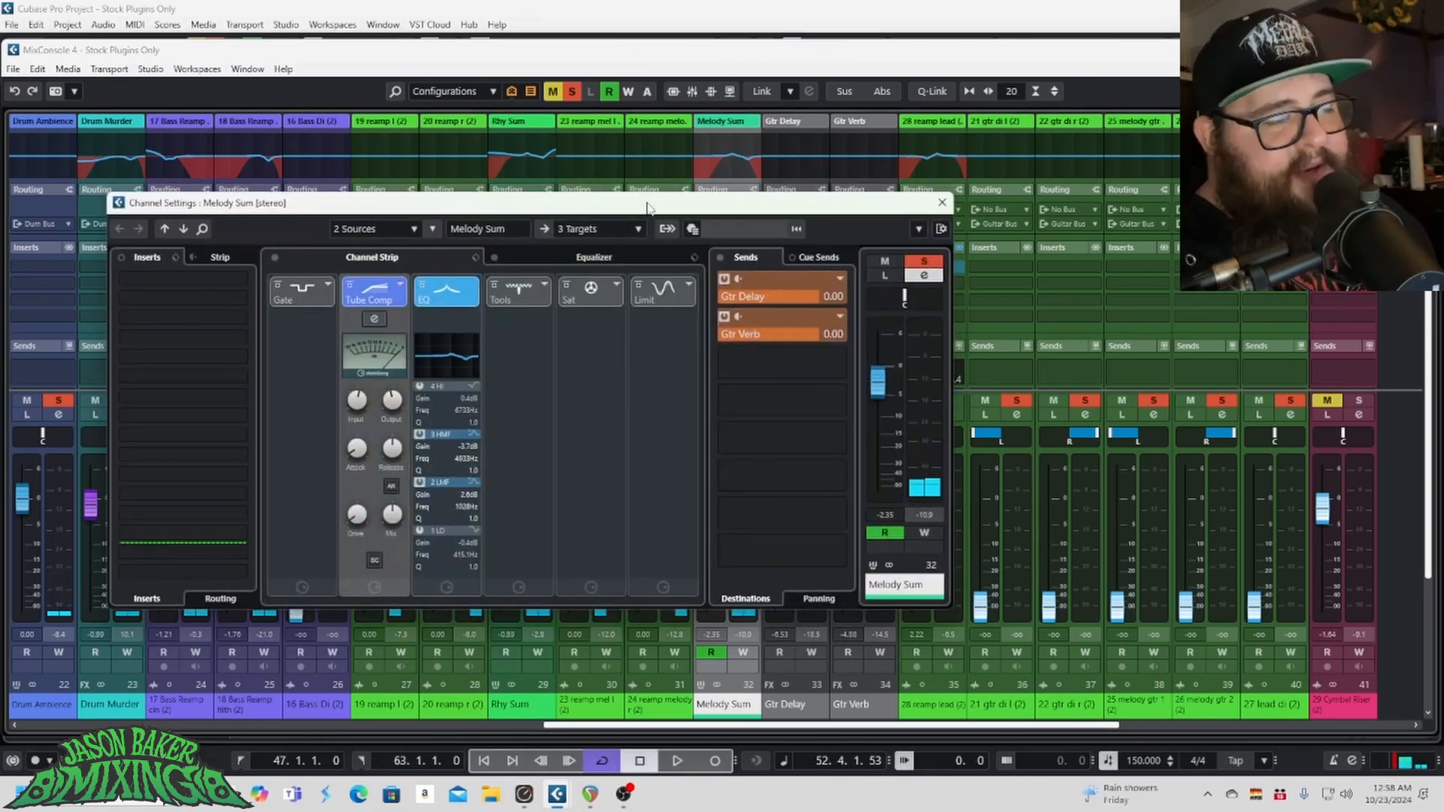
{"action": "left_click_drag", "start_coordinate": [775, 218], "coordinate": [863, 223]}
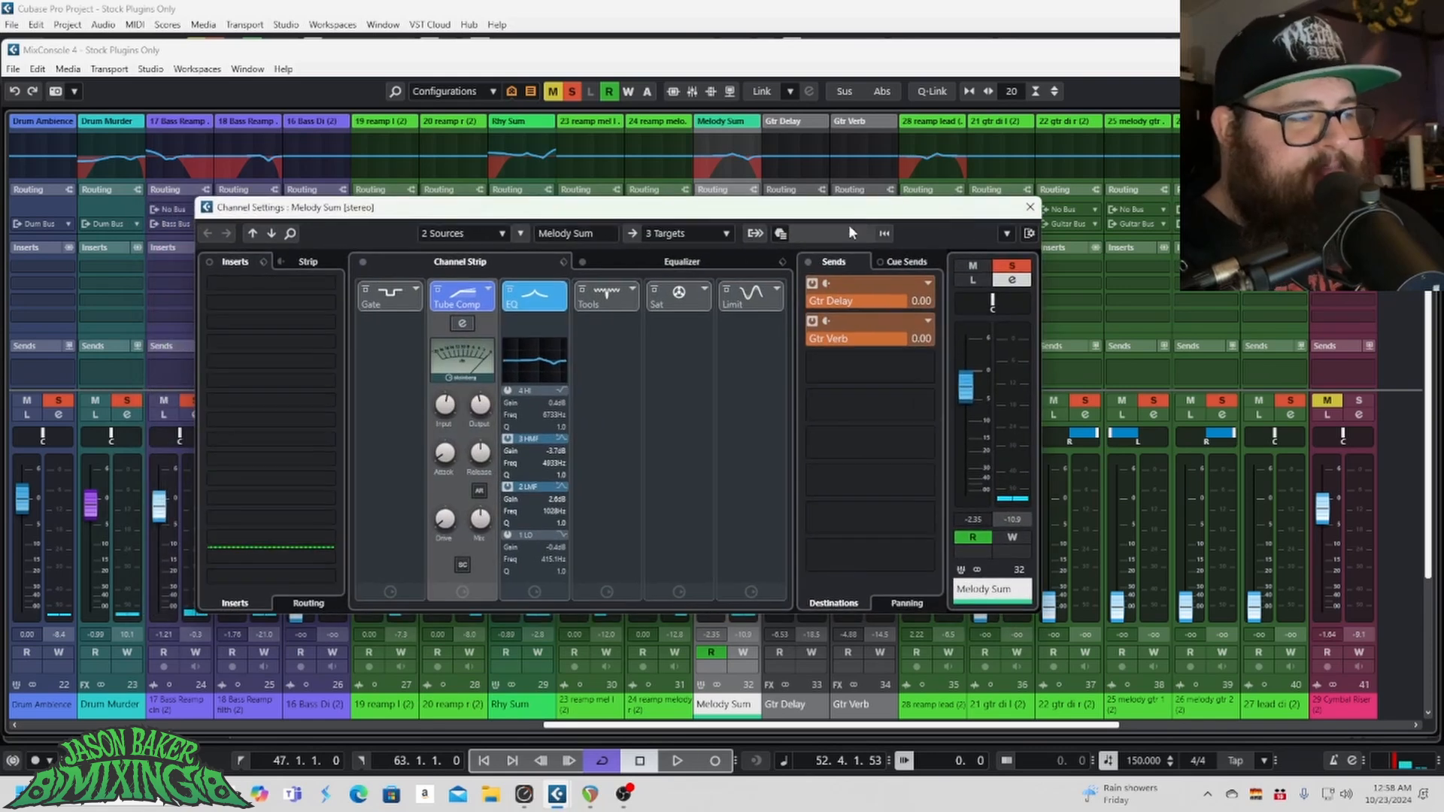
{"action": "key", "text": "space"}
{"action": "mouse_move", "coordinate": [454, 393]}
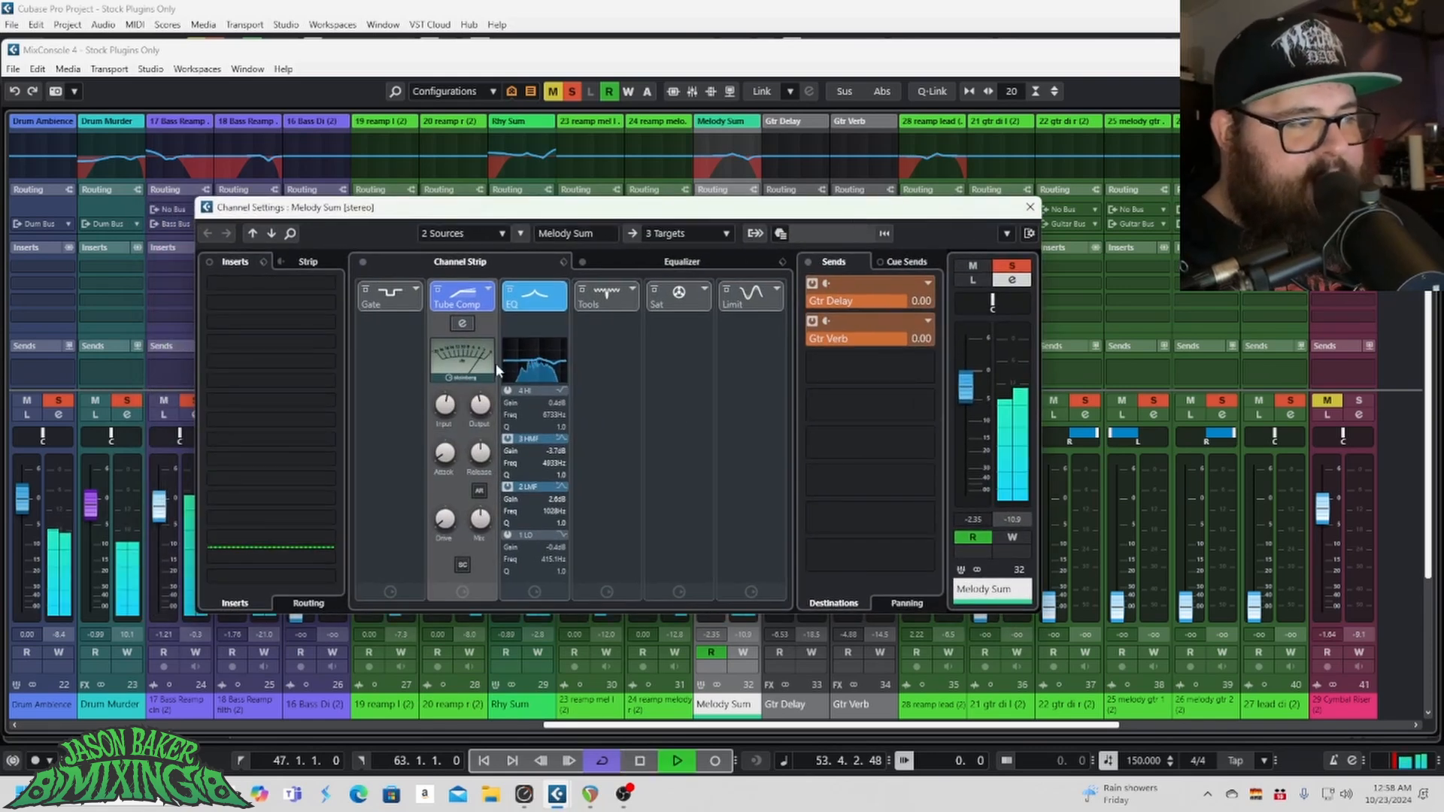
{"action": "left_click", "coordinate": [624, 257]}
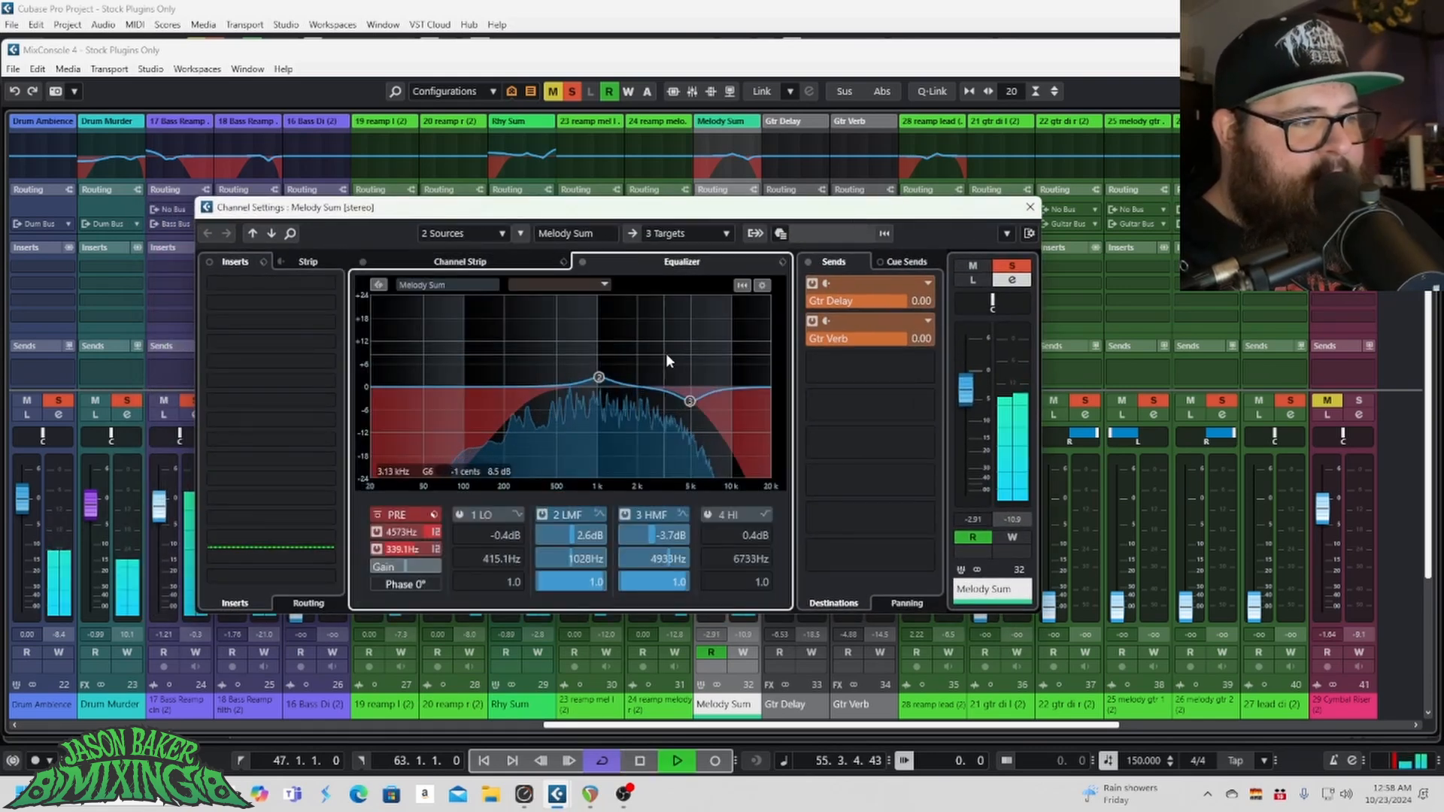
Step: Compare the Melody Sum's equalizer and Tube Comp bypassed and active, leaving both active and closing the channel settings
{"action": "left_click", "coordinate": [581, 263]}
{"action": "left_click", "coordinate": [460, 262]}
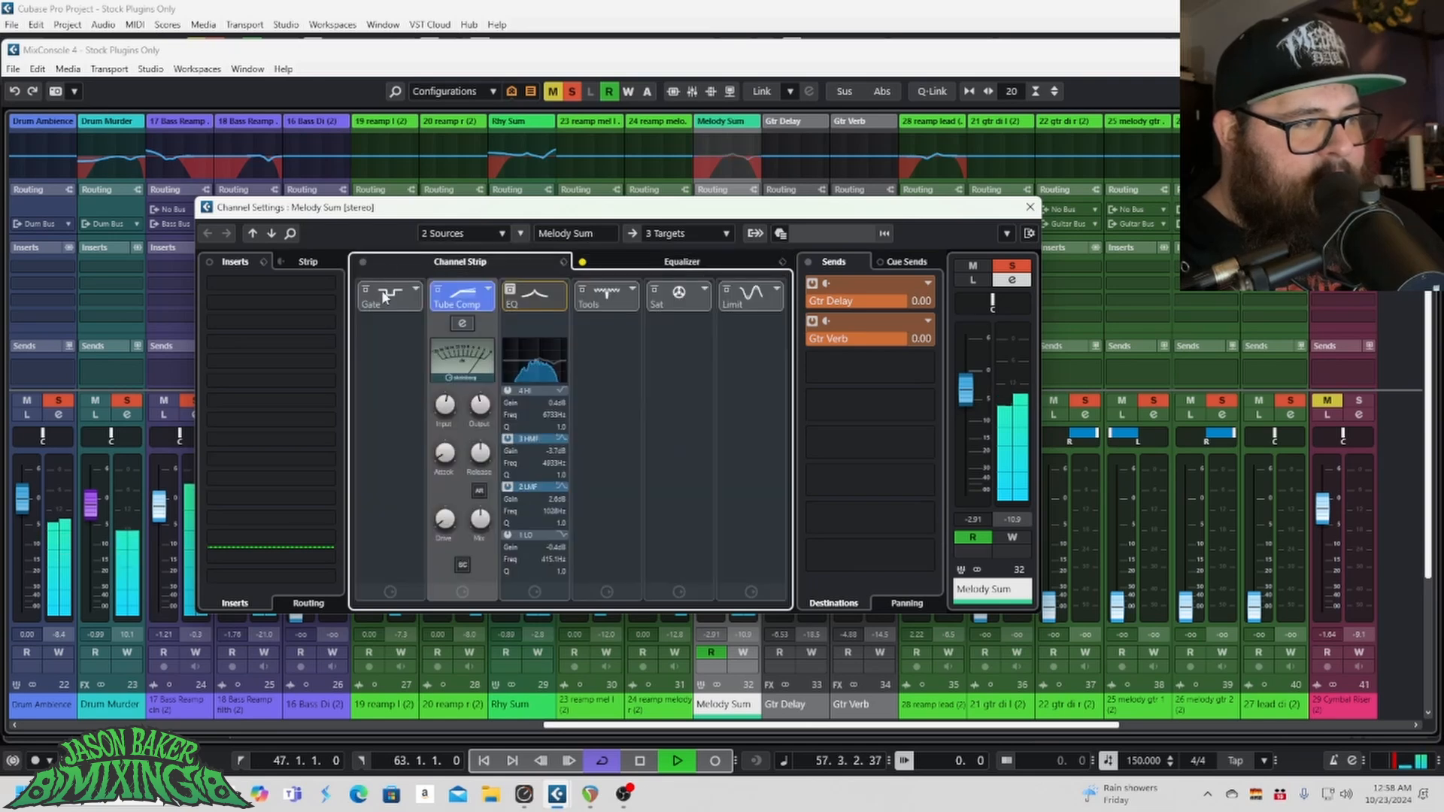
{"action": "left_click", "coordinate": [442, 292]}
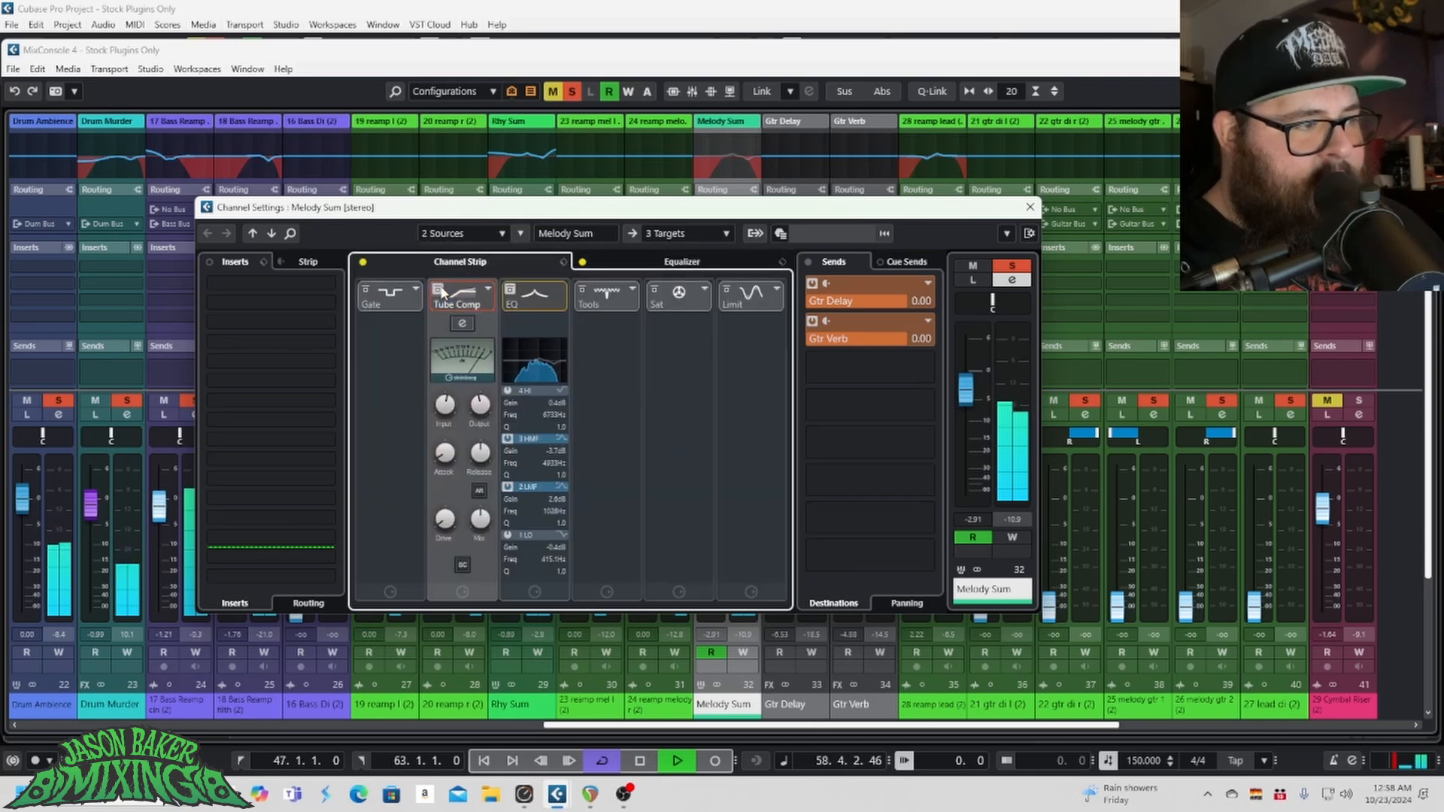
{"action": "left_click", "coordinate": [442, 291]}
{"action": "left_click", "coordinate": [535, 295]}
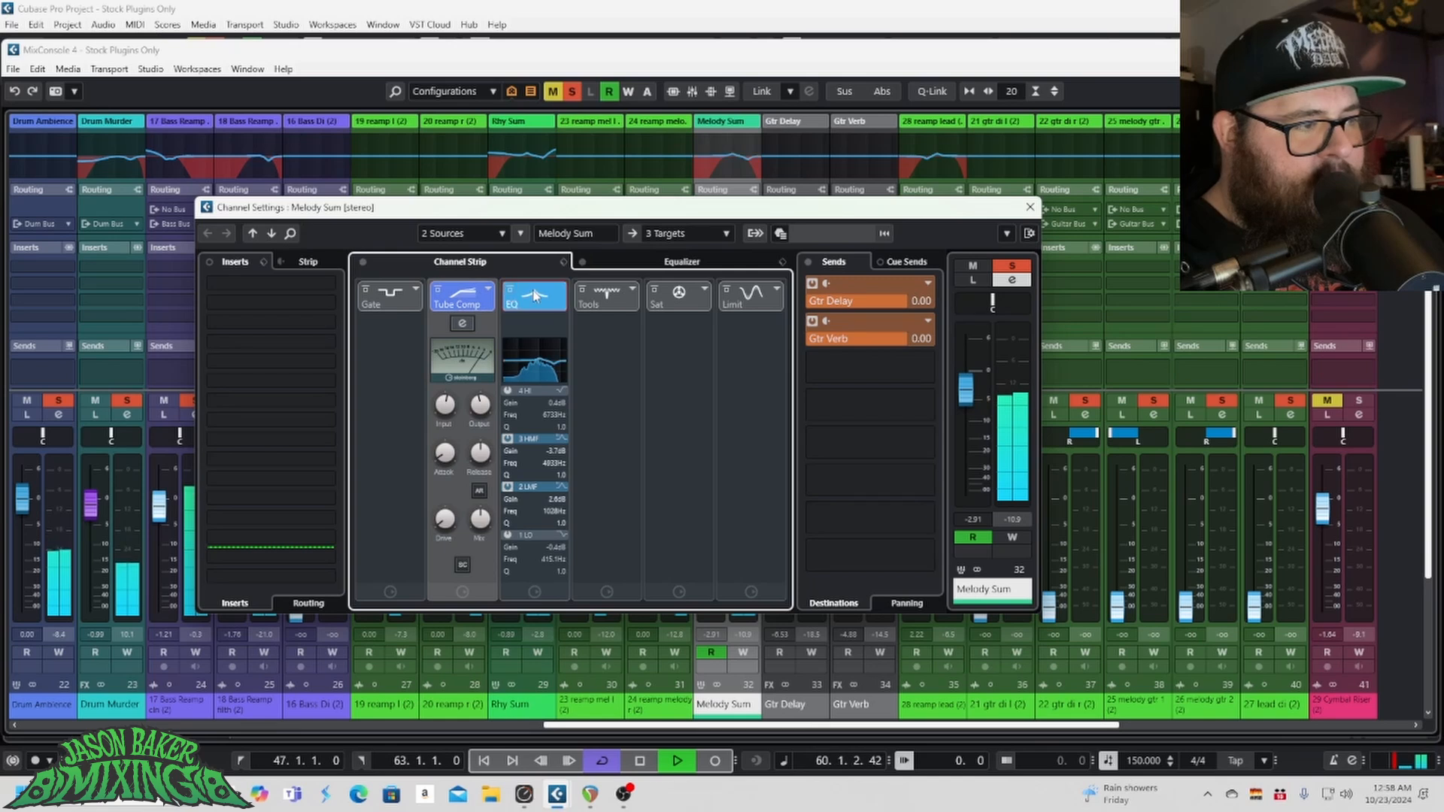
{"action": "left_click", "coordinate": [1030, 207]}
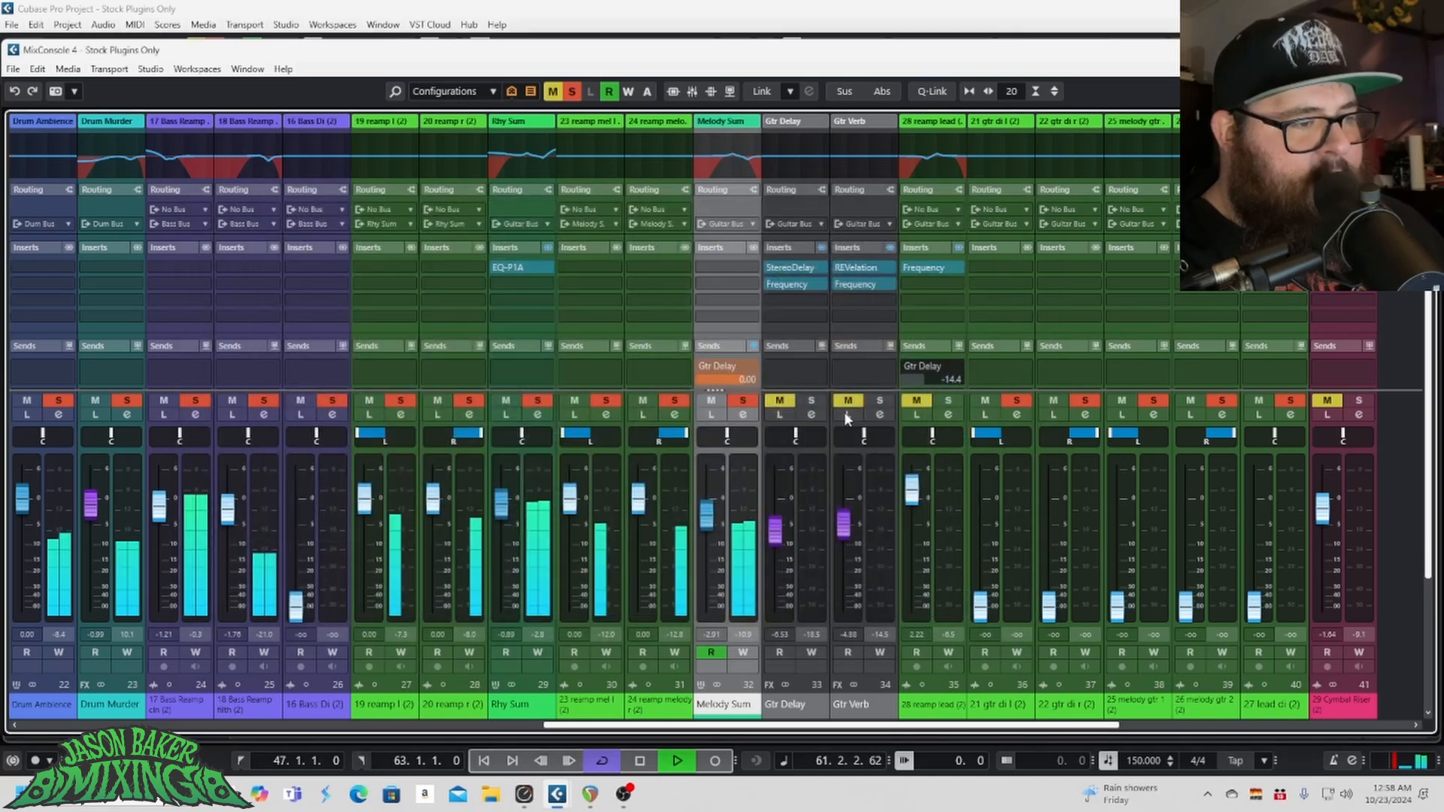
Step: Stop playback, bring Gtr Delay and Gtr Verb back into the mix, and open the Gtr Delay's StereoDelay insert
{"action": "key", "text": "space"}
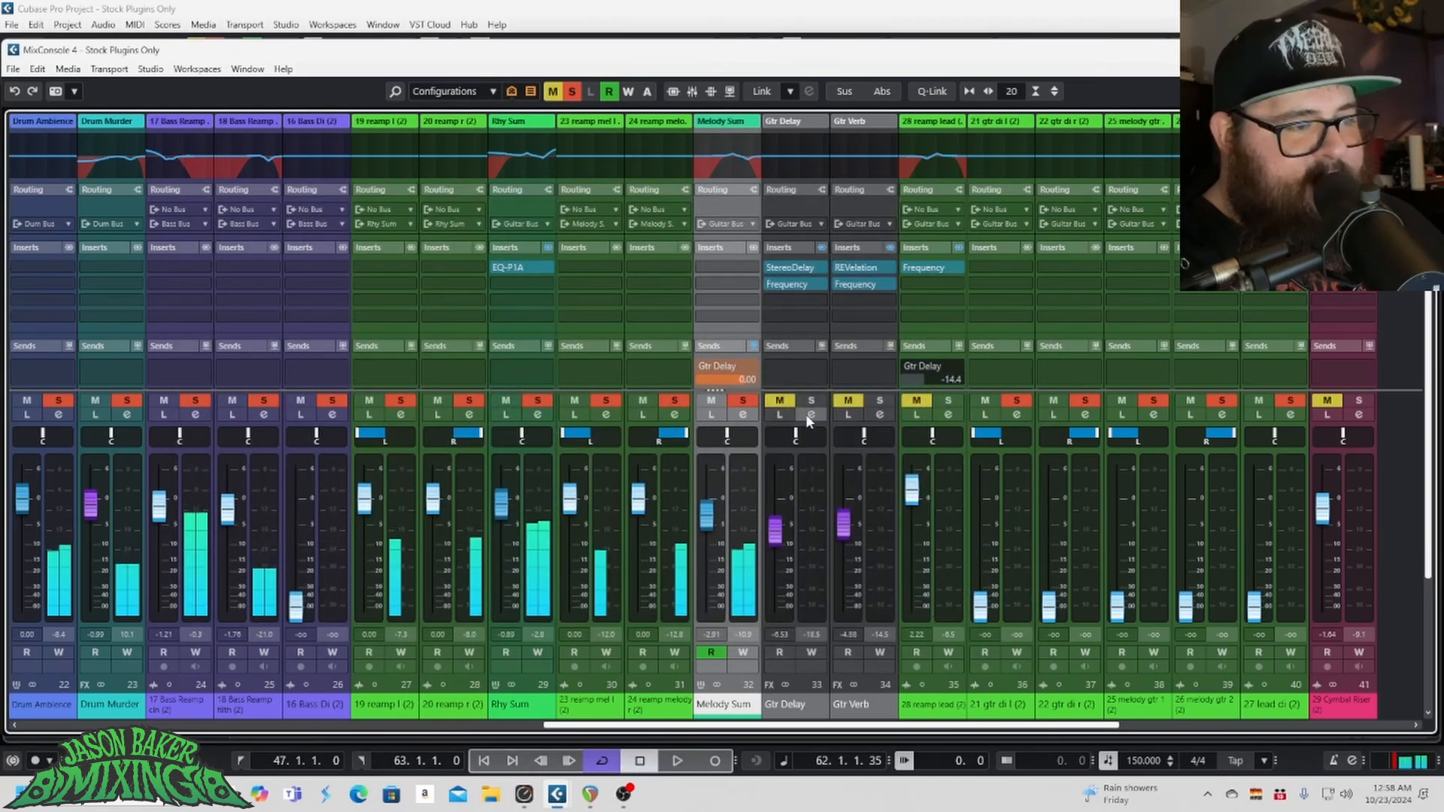
{"action": "left_click", "coordinate": [781, 400]}
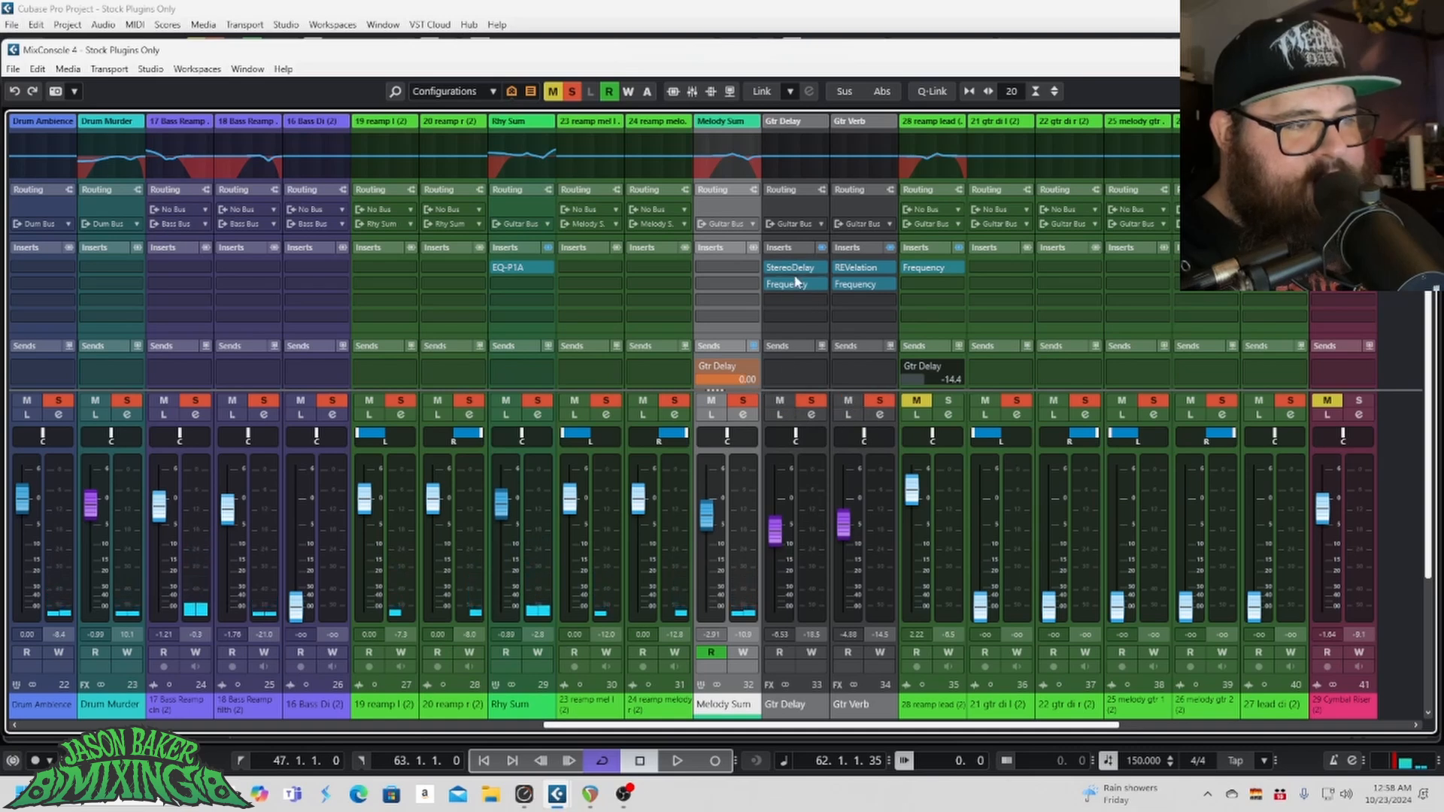
{"action": "left_click", "coordinate": [810, 416]}
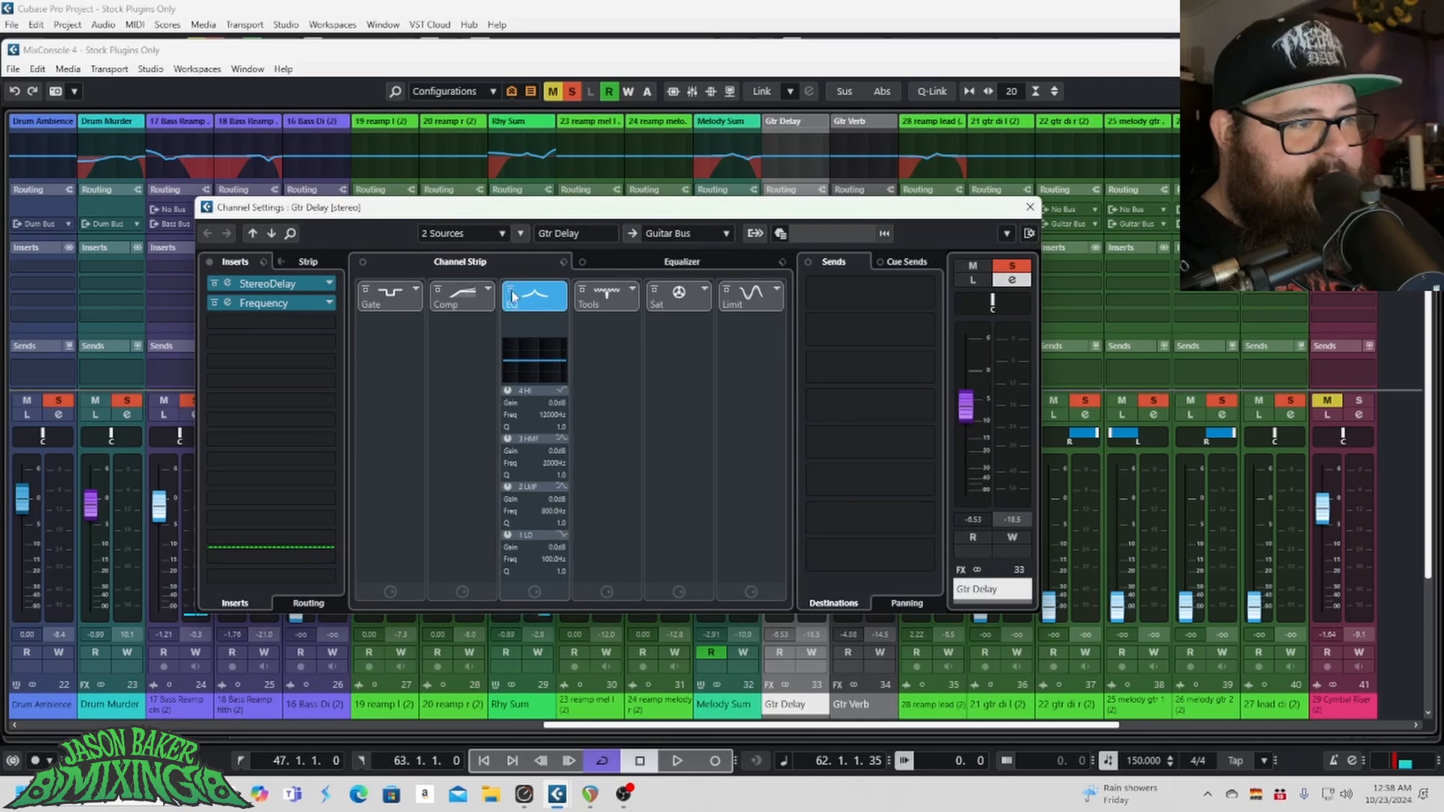
{"action": "left_click", "coordinate": [267, 284]}
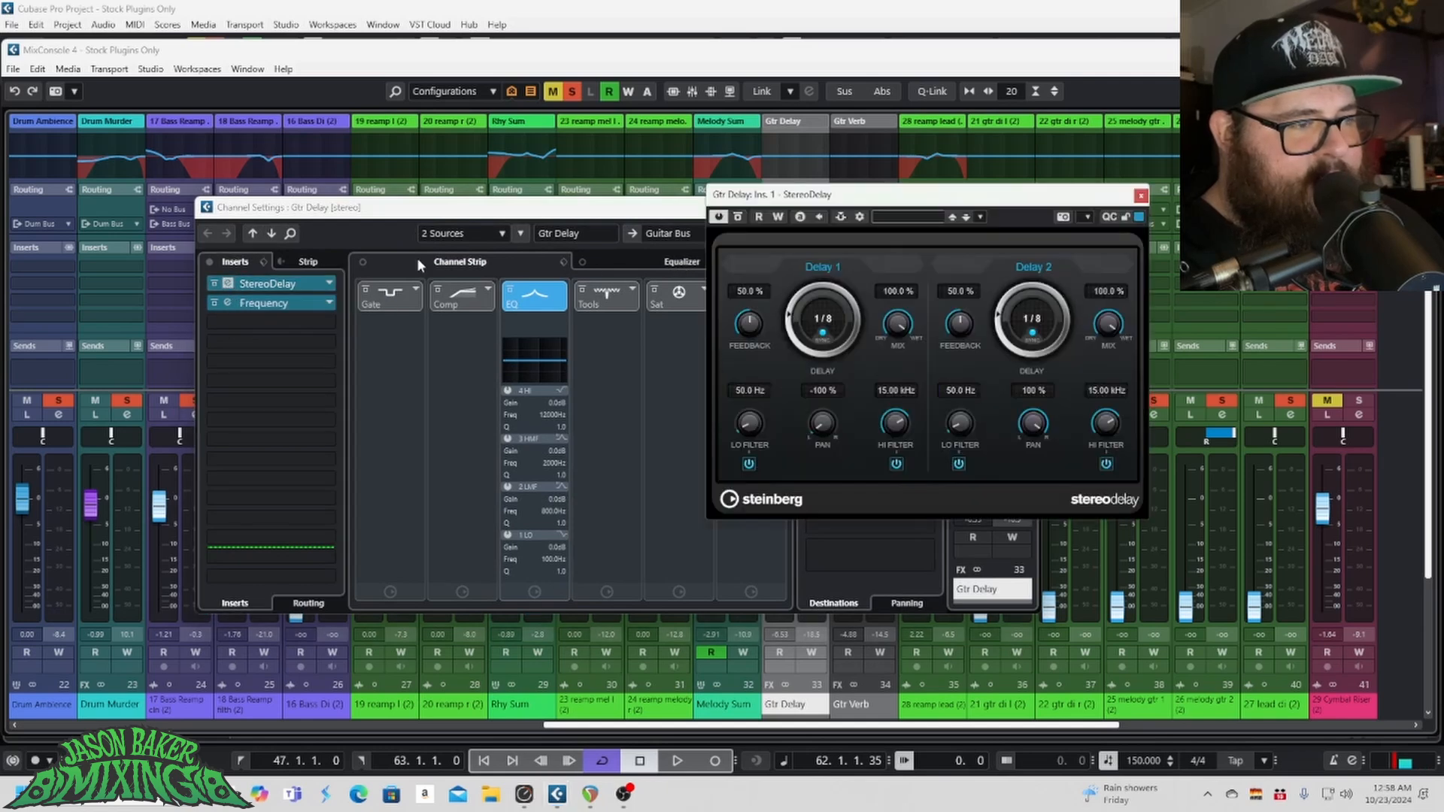
Step: Close the StereoDelay, examine the Gtr Delay's Frequency equalizer insert, and close the channel settings
{"action": "left_click_drag", "start_coordinate": [920, 200], "coordinate": [412, 225]}
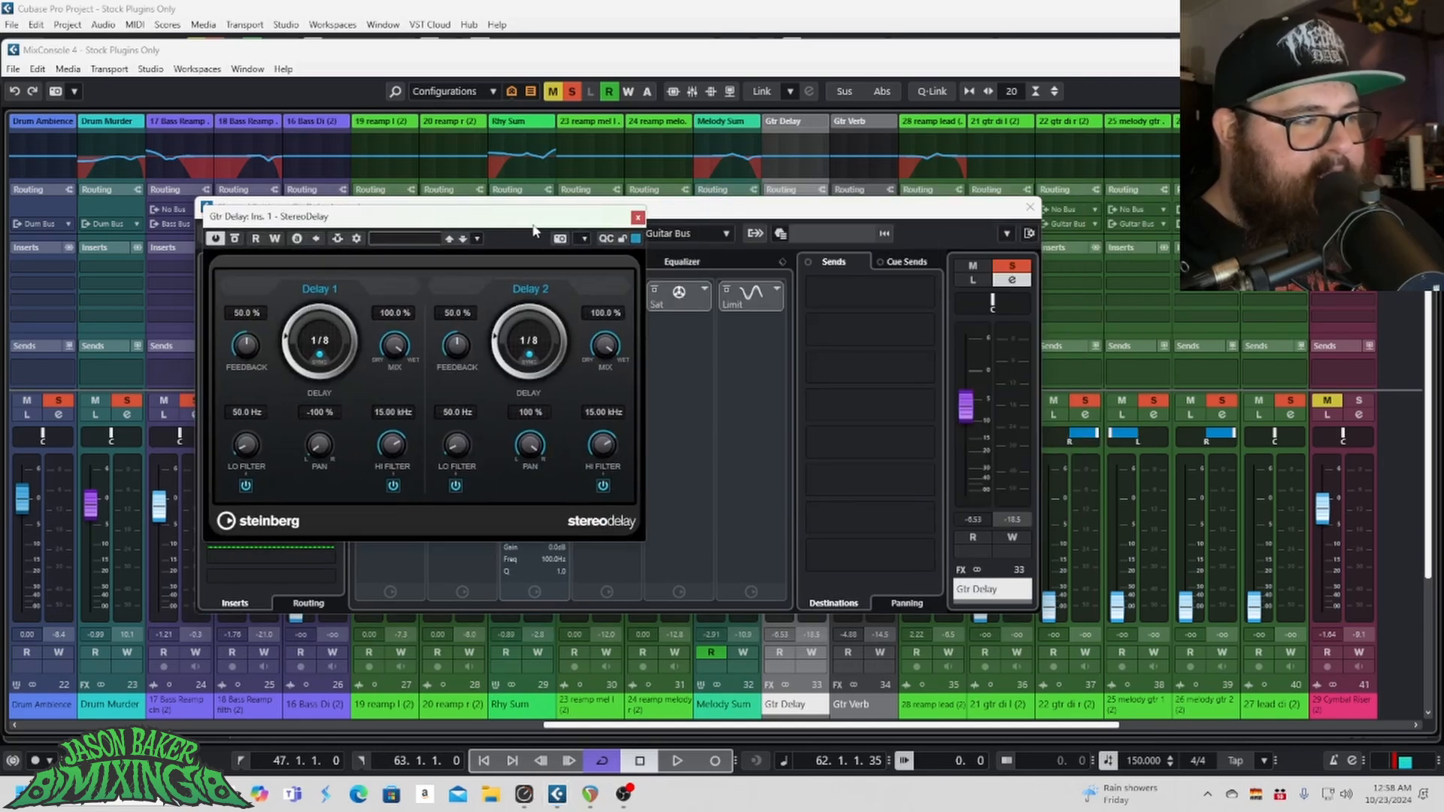
{"action": "left_click", "coordinate": [637, 218]}
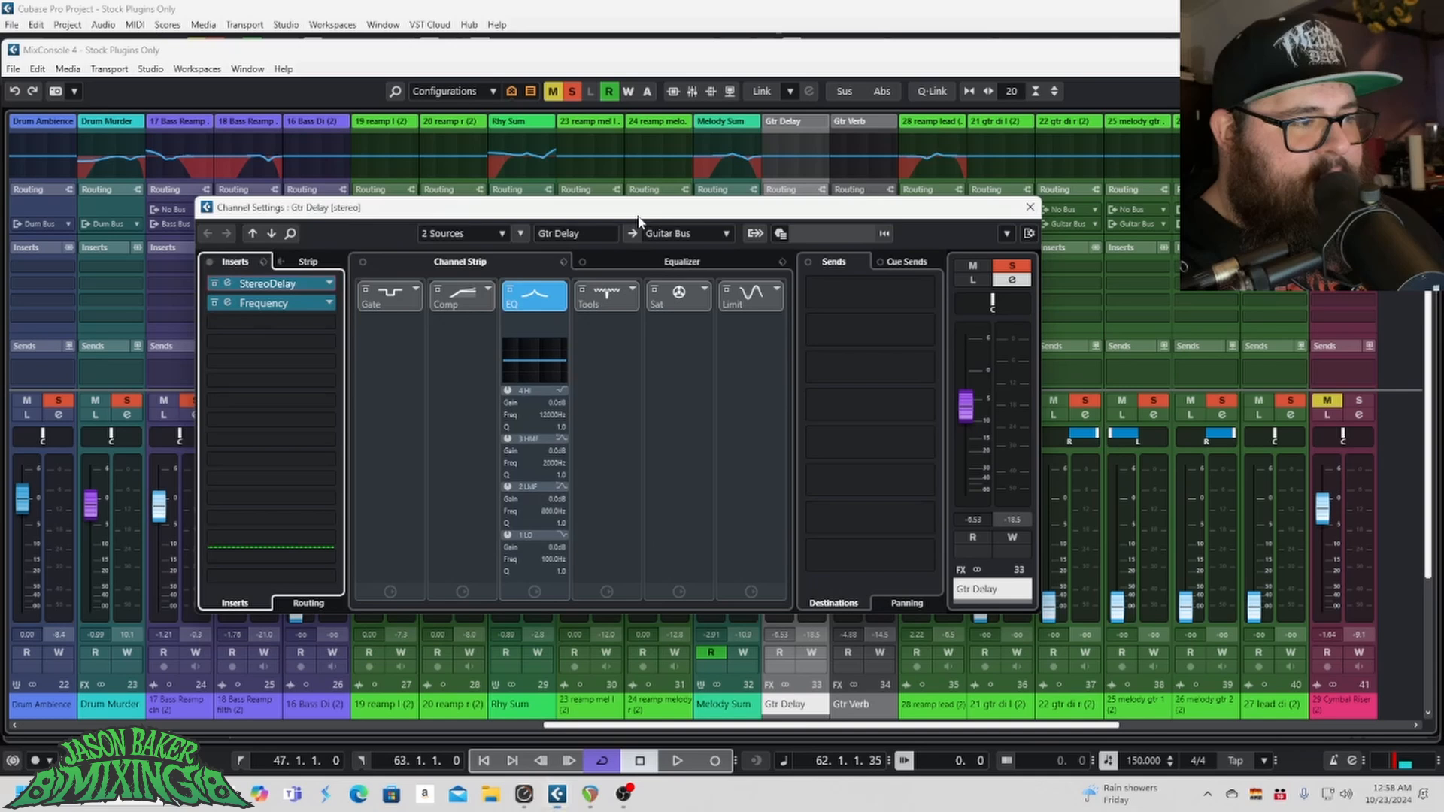
{"action": "left_click", "coordinate": [306, 310]}
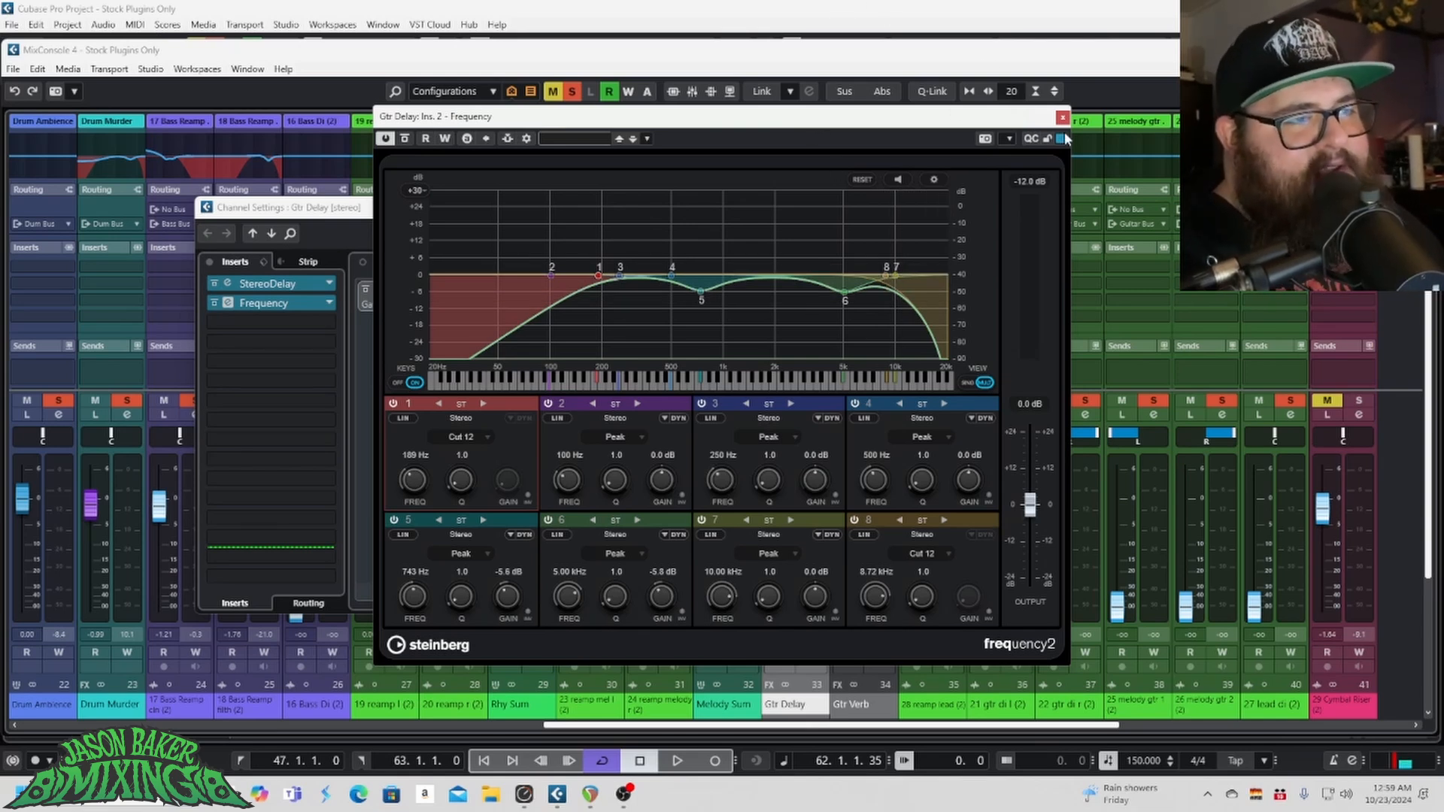
{"action": "left_click_drag", "start_coordinate": [1023, 122], "coordinate": [993, 126]}
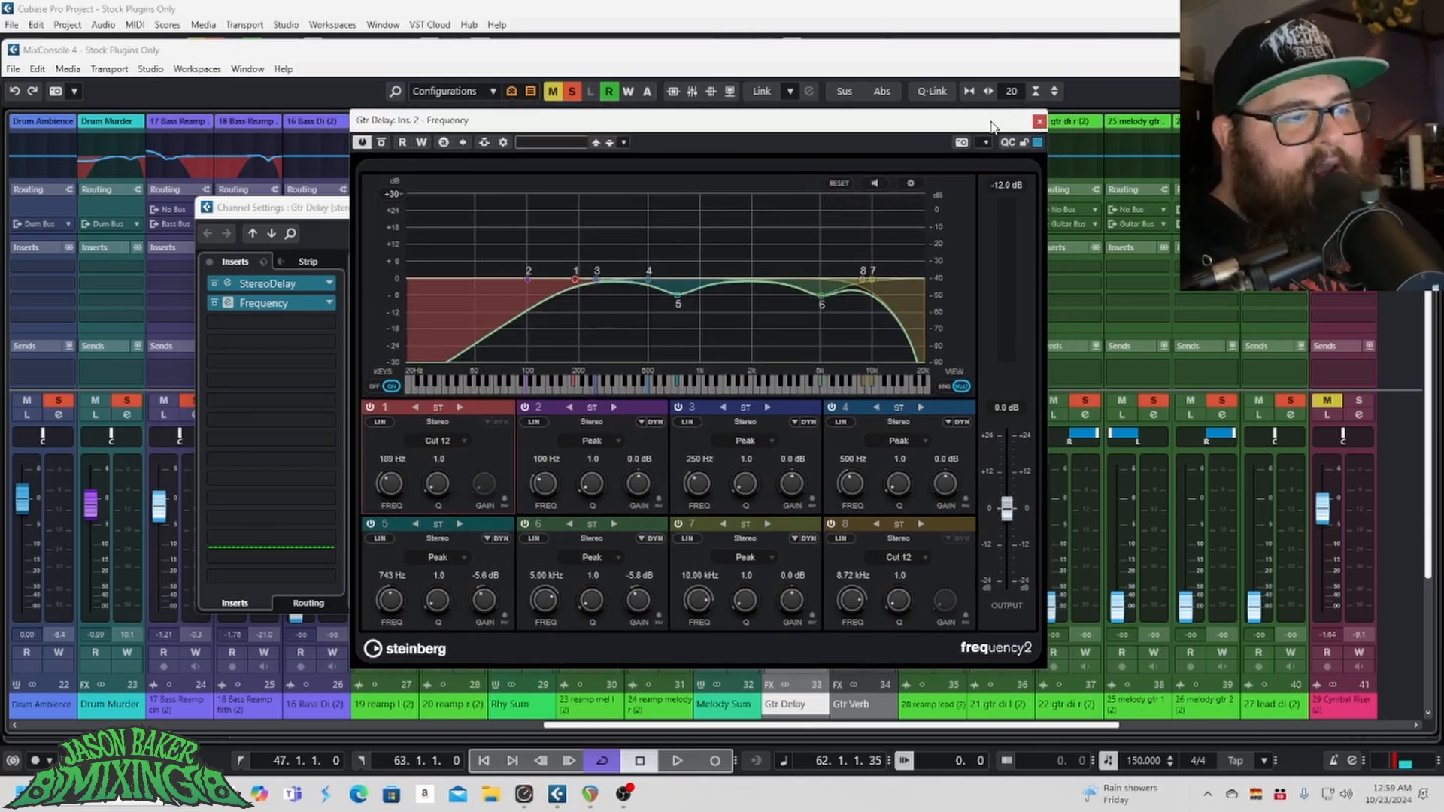
{"action": "left_click", "coordinate": [1038, 121]}
{"action": "left_click", "coordinate": [1032, 208]}
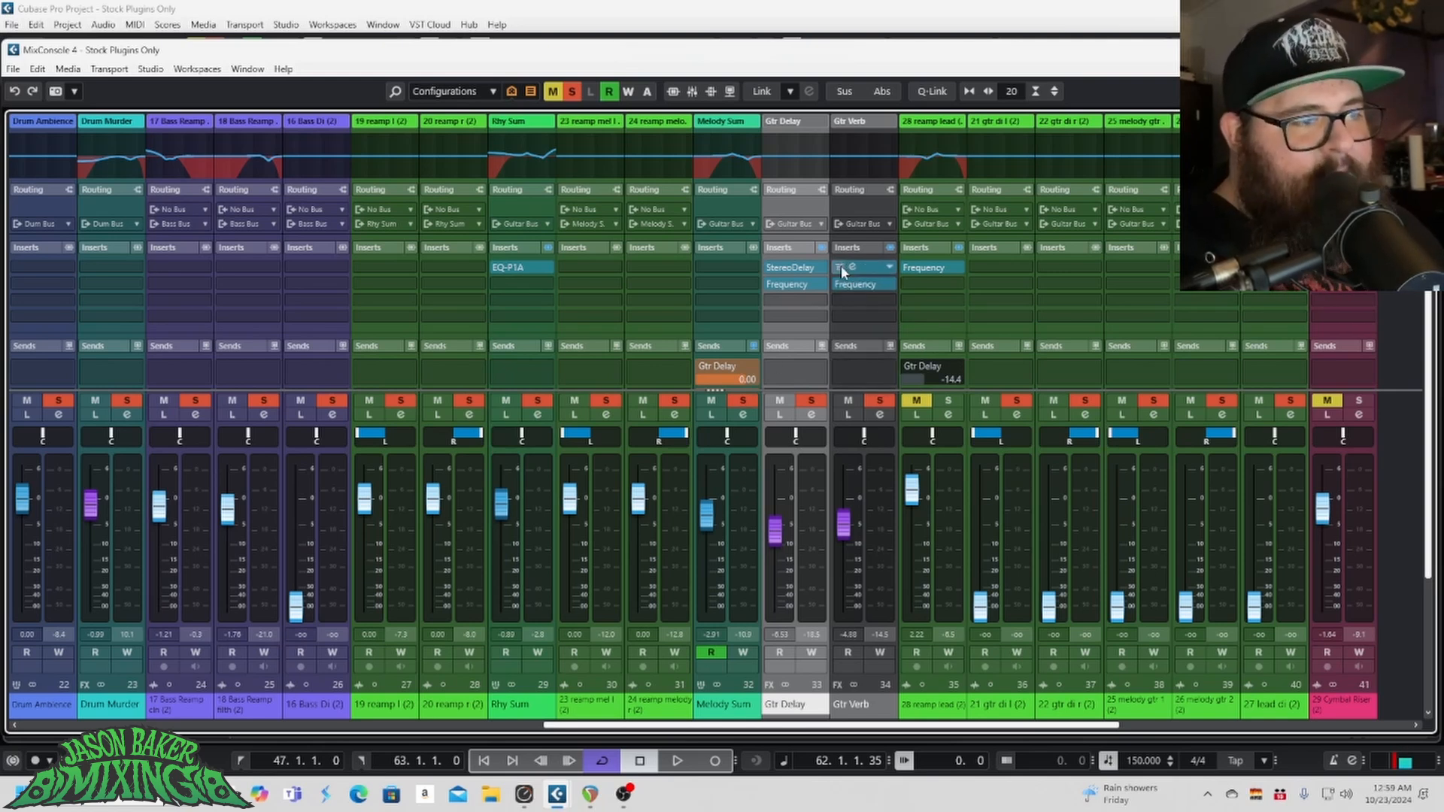
Step: Open the Gtr Verb channel settings and examine its REVelation reverb, starting playback before closing the plugin
{"action": "left_click", "coordinate": [878, 413]}
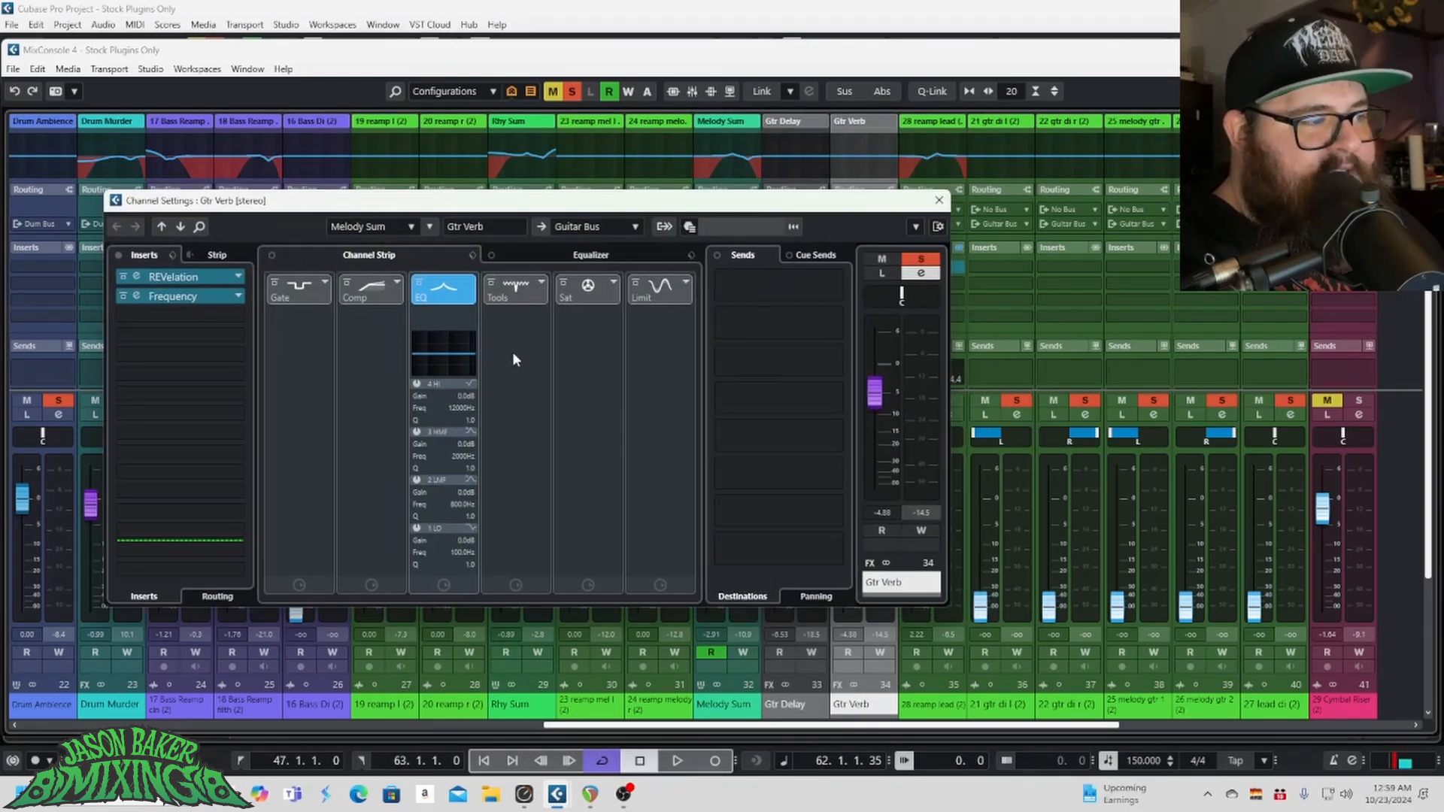
{"action": "left_click", "coordinate": [137, 276]}
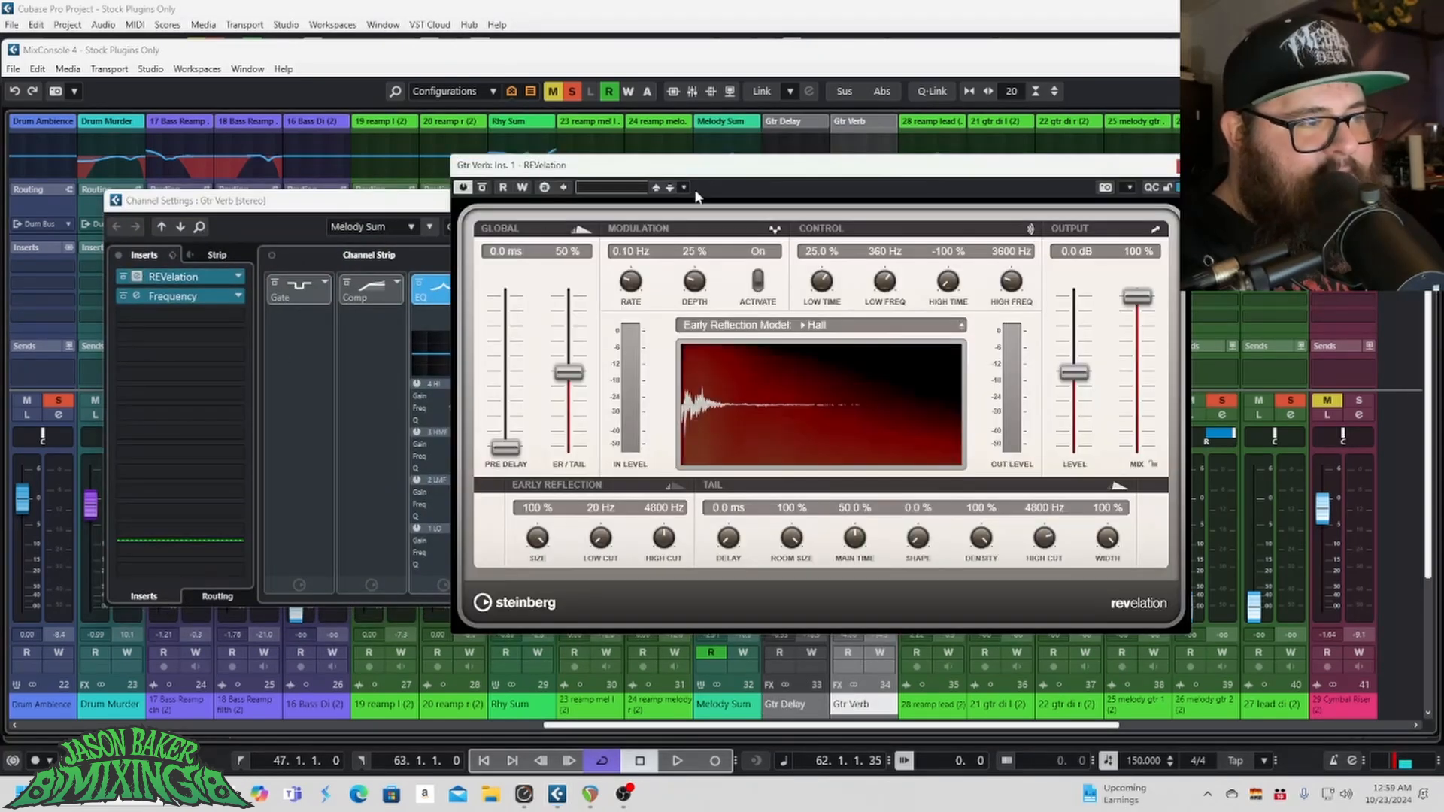
{"action": "left_click_drag", "start_coordinate": [689, 173], "coordinate": [446, 187]}
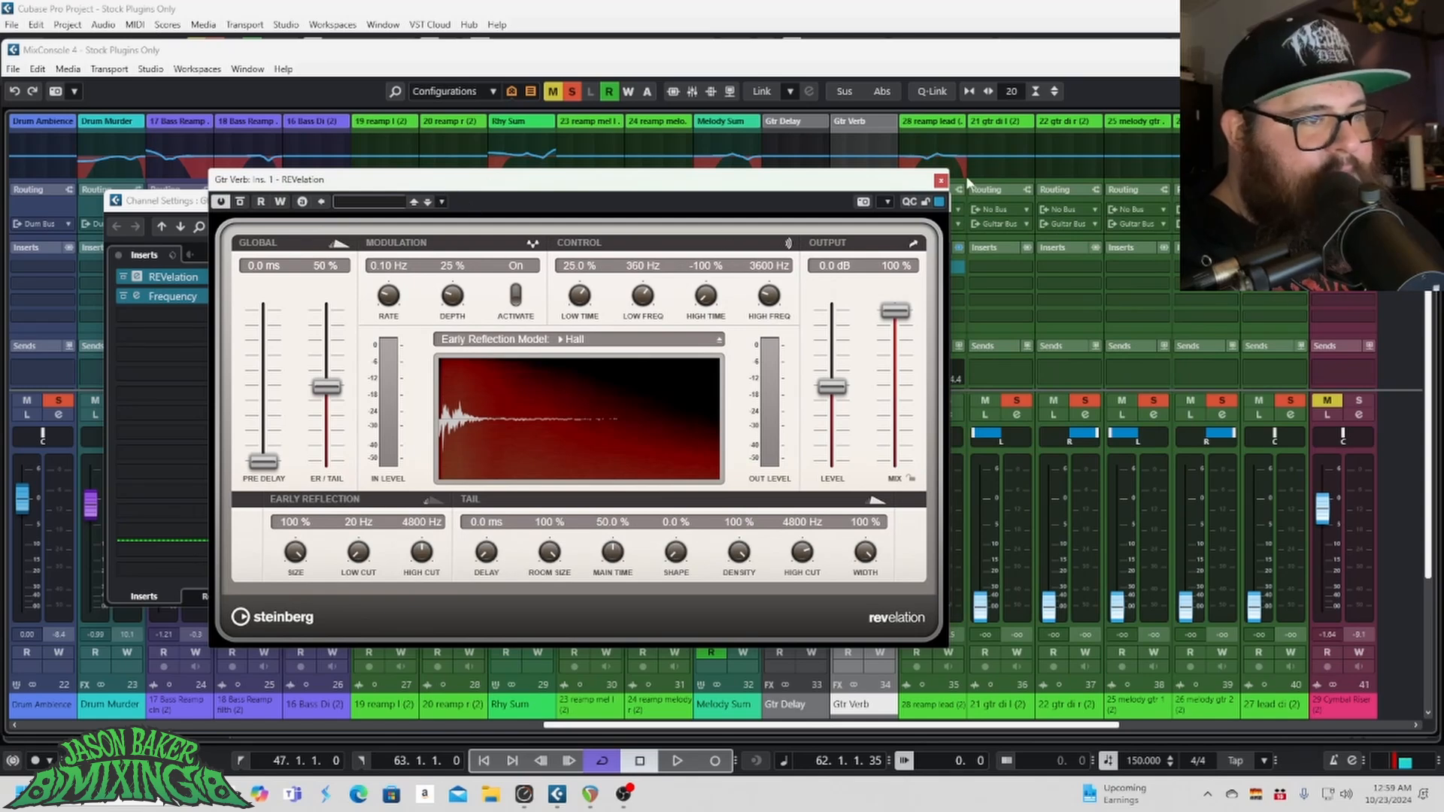
{"action": "key", "text": "space"}
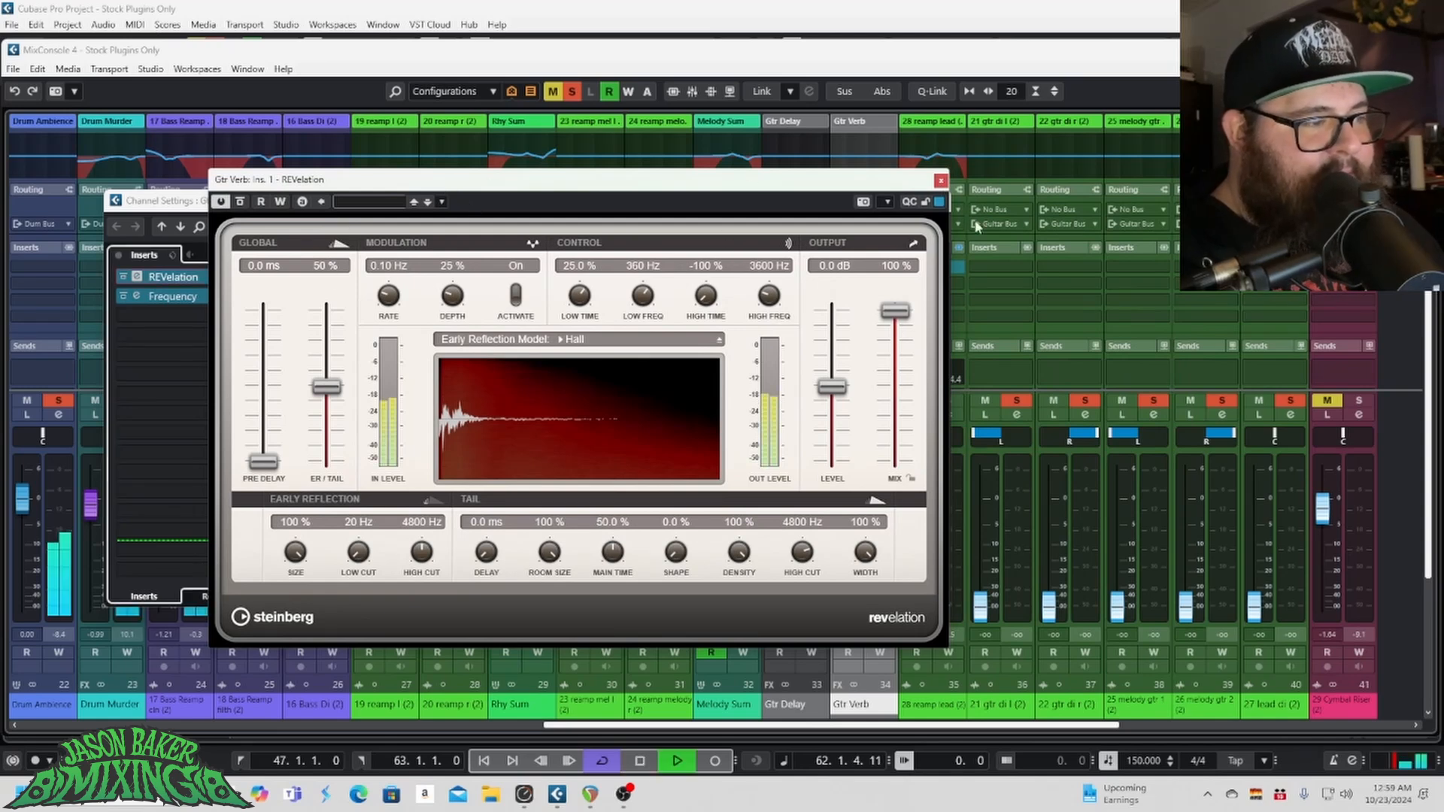
{"action": "left_click", "coordinate": [940, 180]}
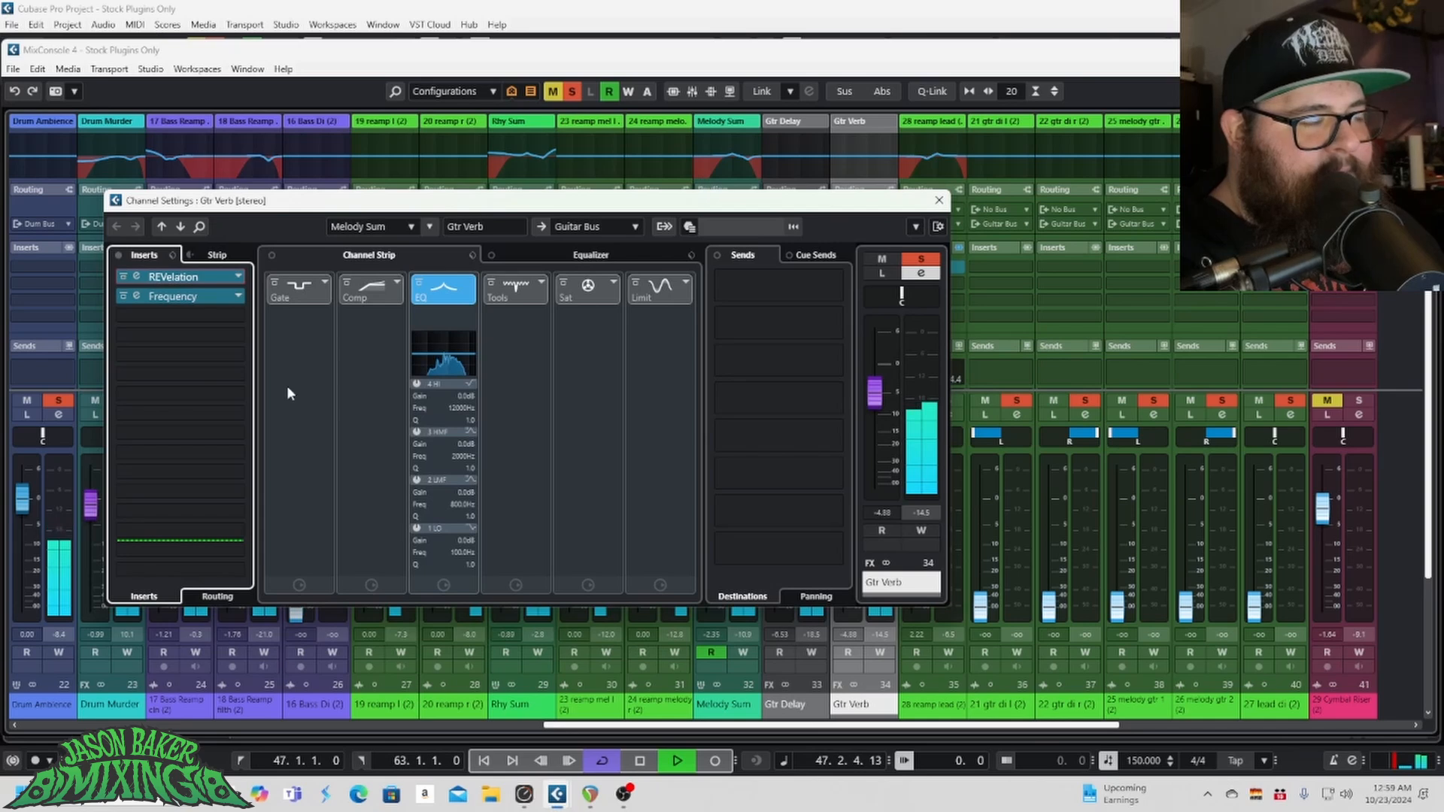
Step: Examine the Gtr Verb's Frequency equalizer during playback, close it with the channel settings, and stop playback
{"action": "left_click", "coordinate": [136, 296]}
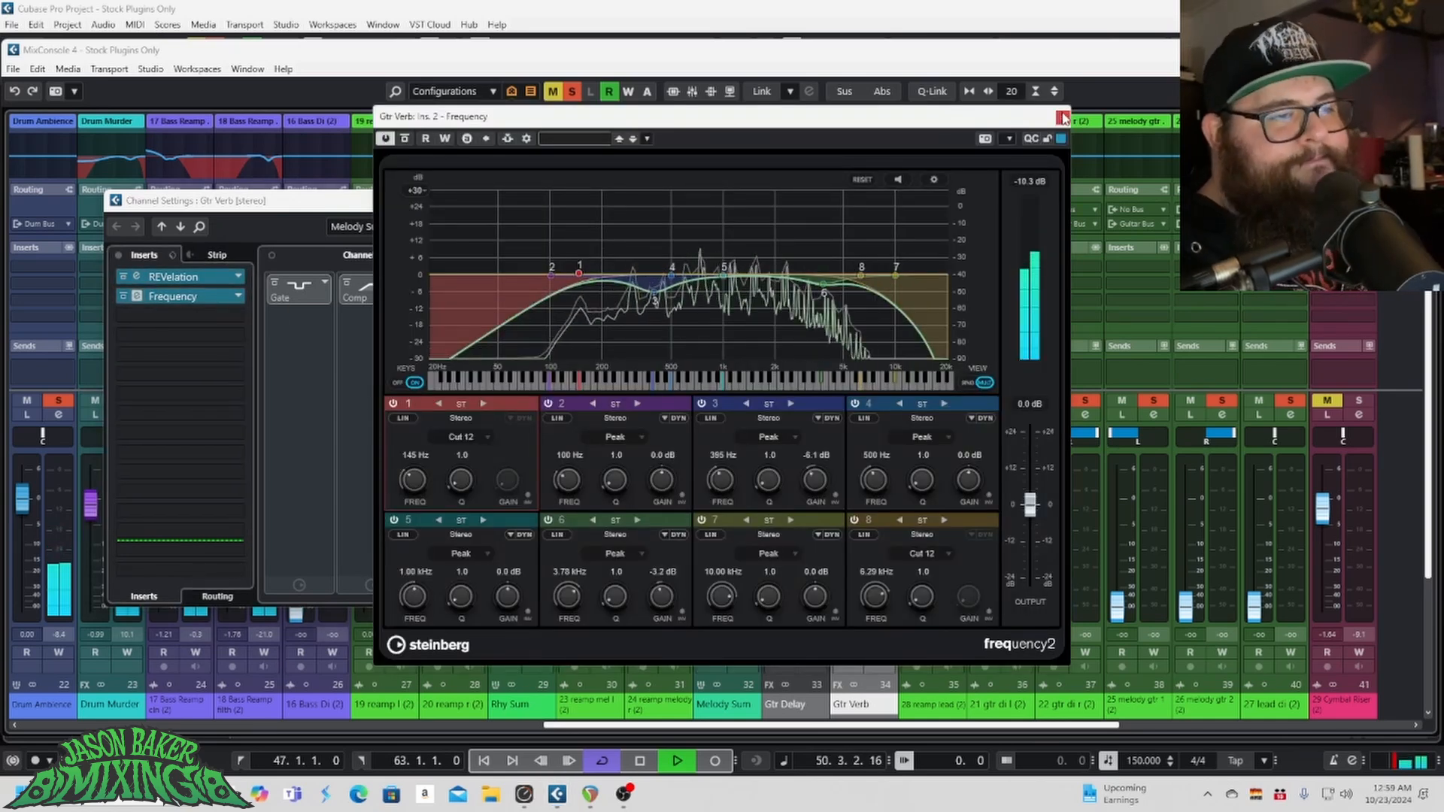
{"action": "left_click", "coordinate": [1063, 116]}
{"action": "left_click", "coordinate": [939, 200]}
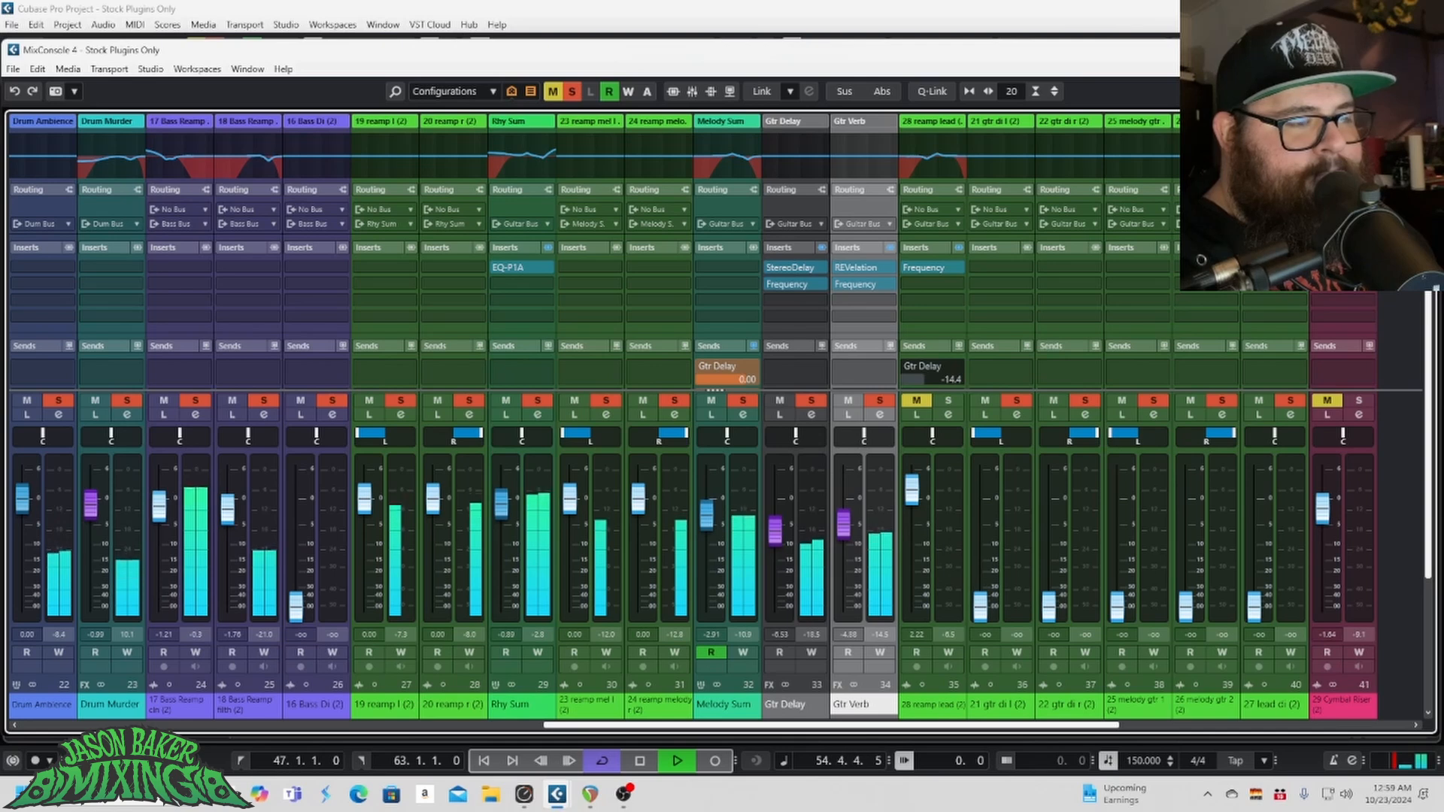
{"action": "key", "text": "space"}
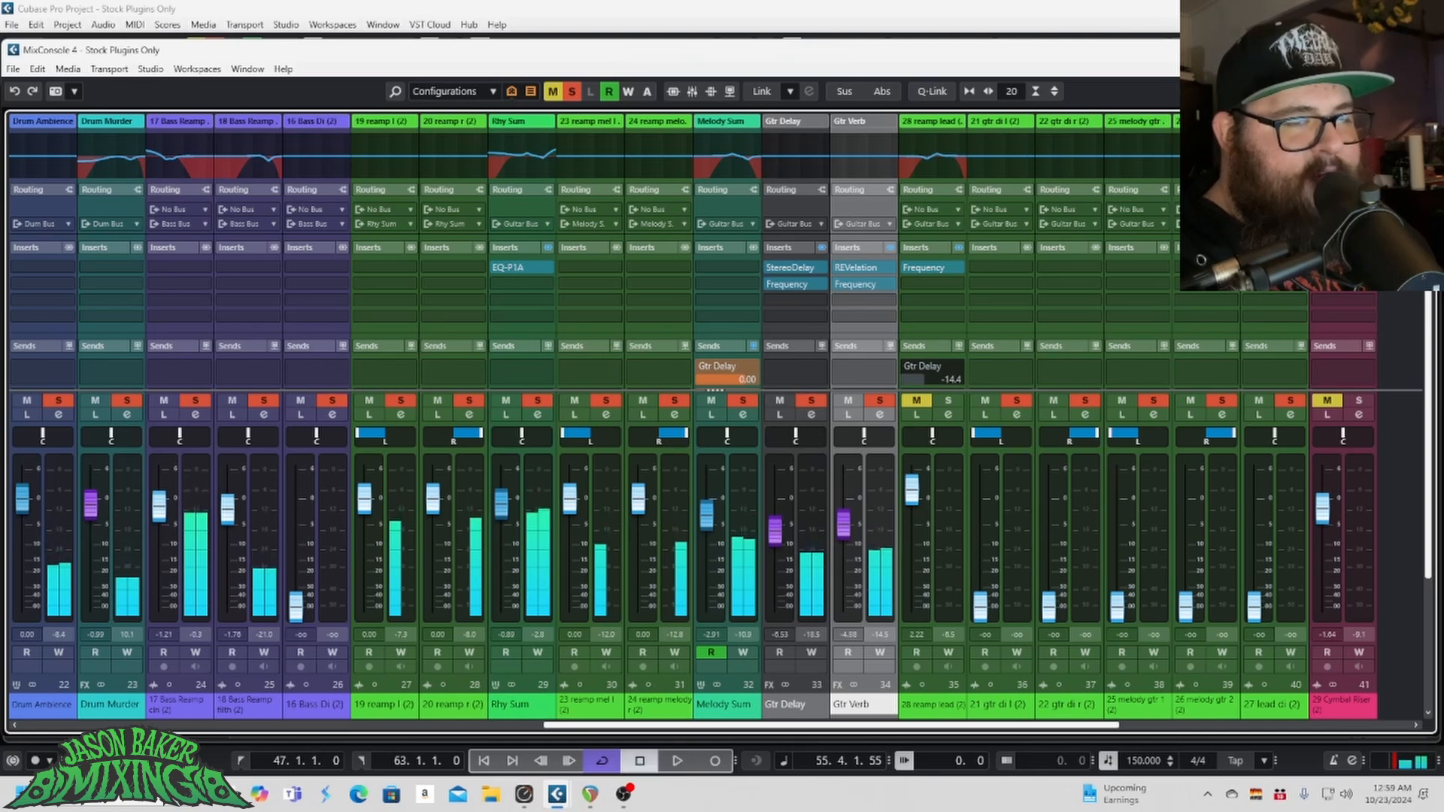
Step: Move the loop start to bar 54 in the project window and unmute the 28 reamp lead channel in the mixer
{"action": "key", "text": "F3"}
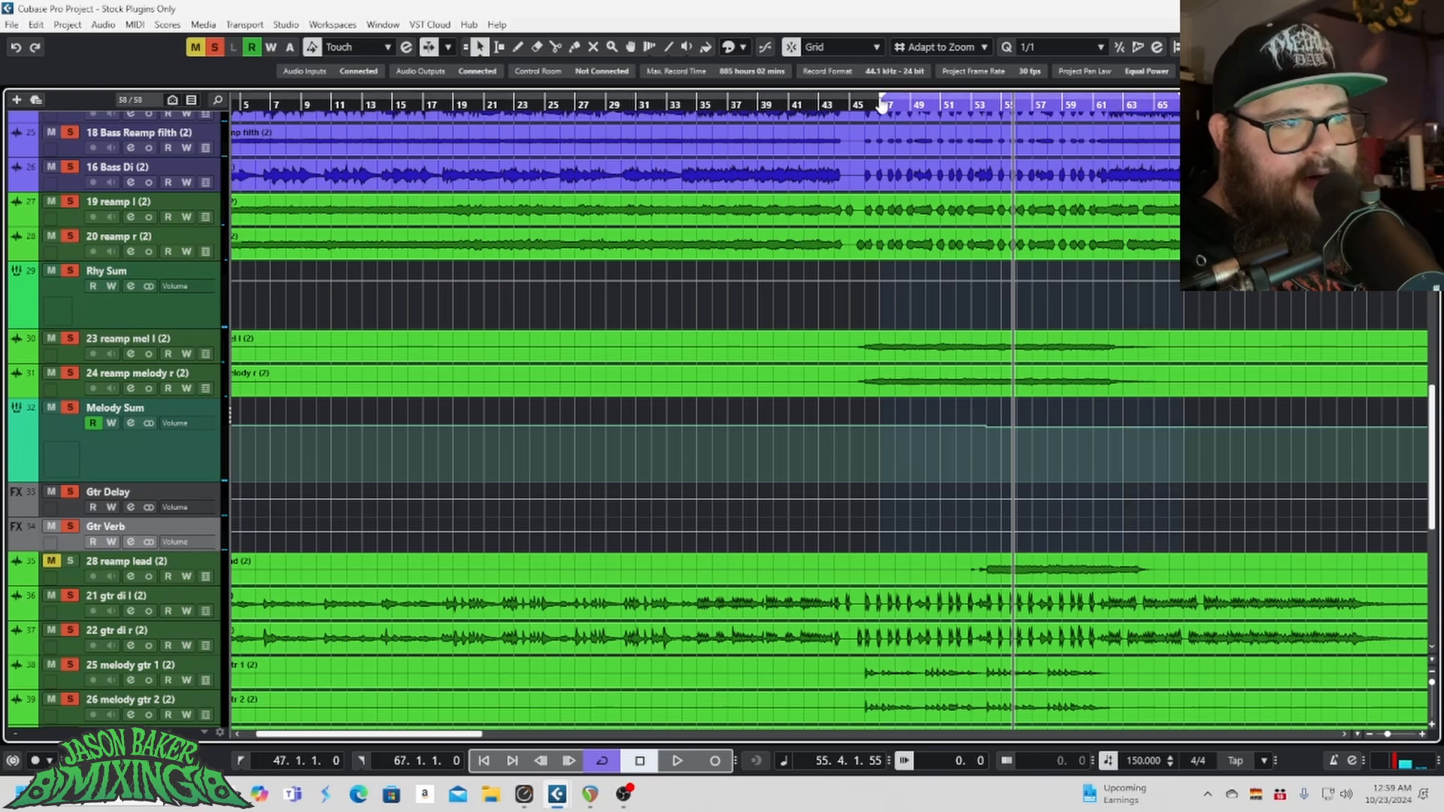
{"action": "left_click_drag", "start_coordinate": [882, 101], "coordinate": [929, 105]}
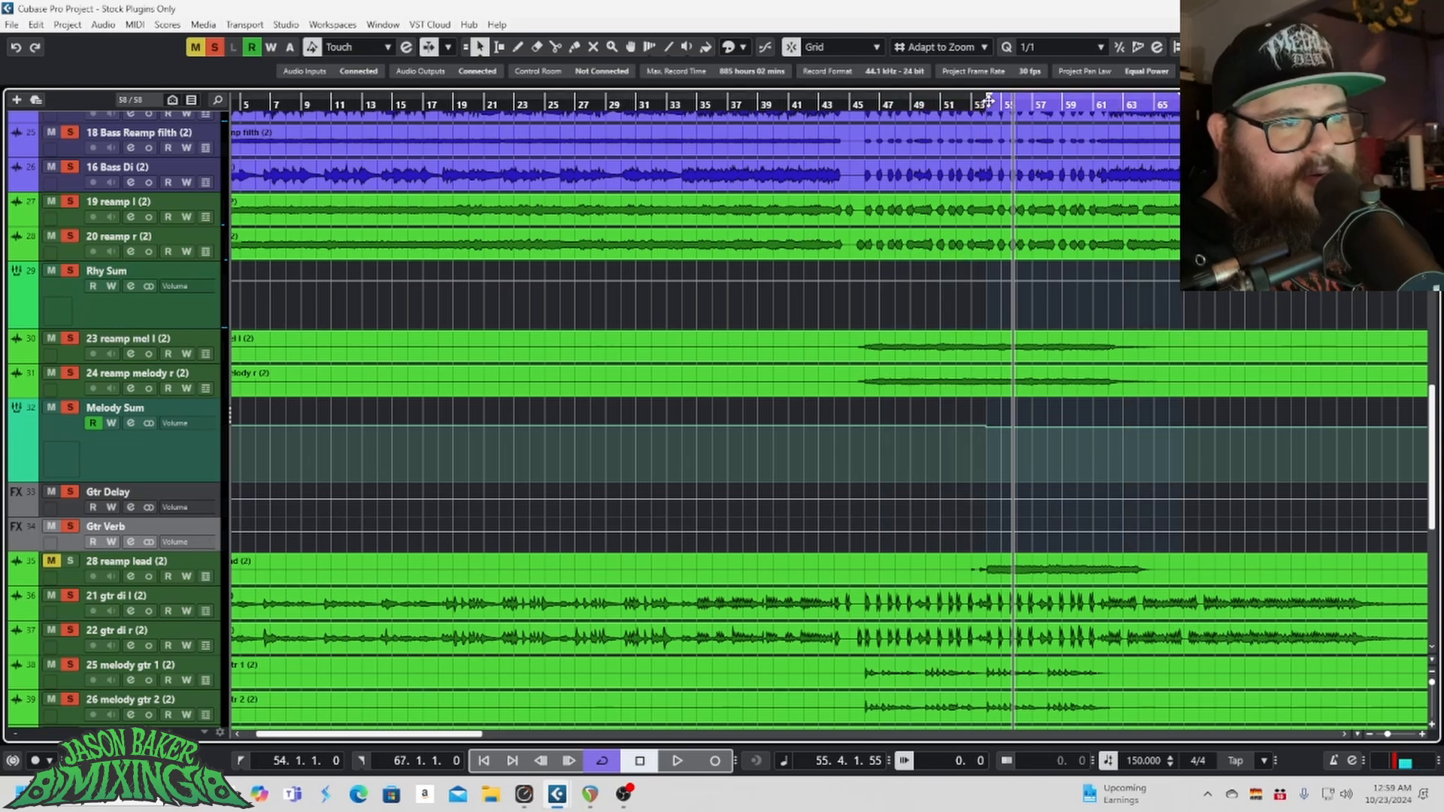
{"action": "key", "text": "F3"}
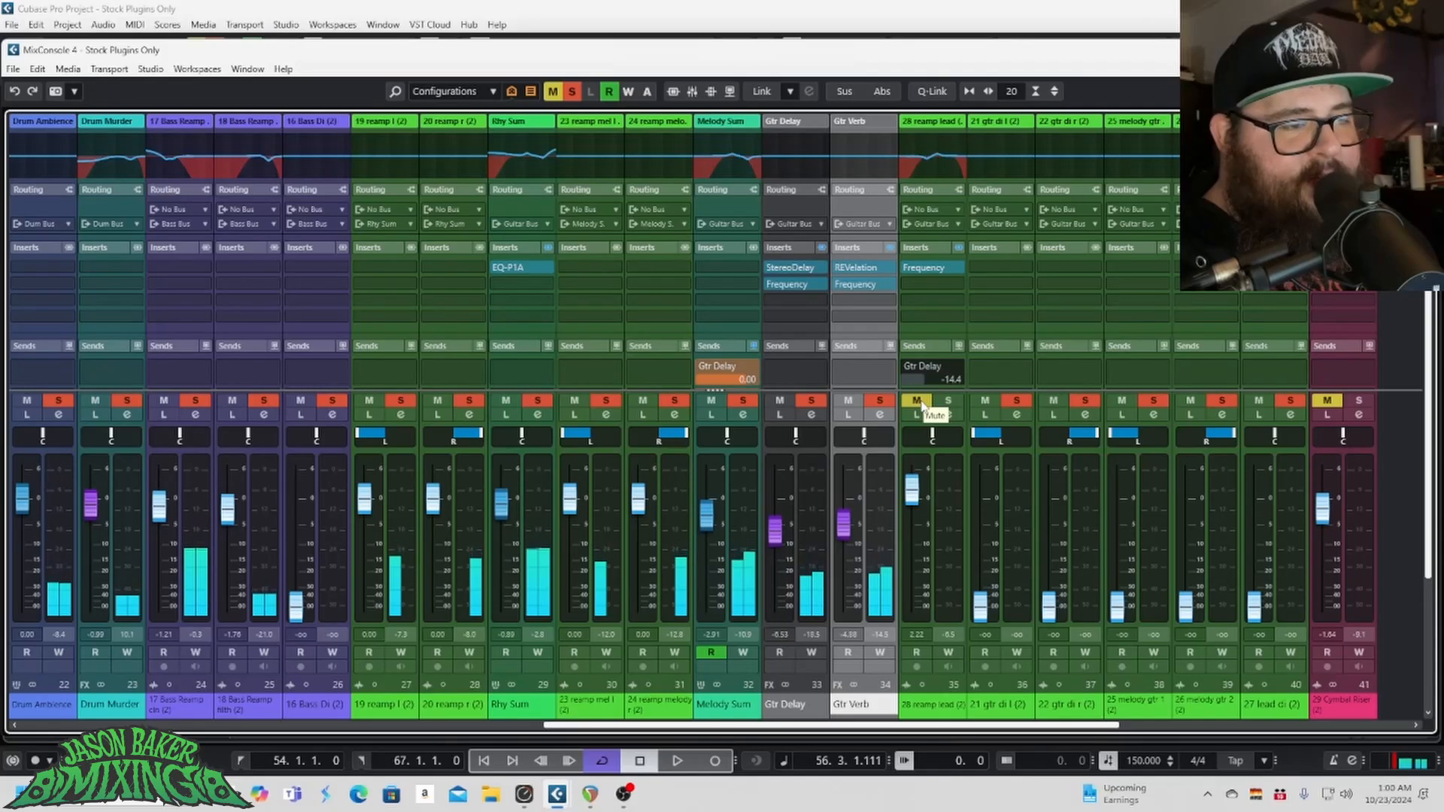
{"action": "left_click", "coordinate": [917, 402]}
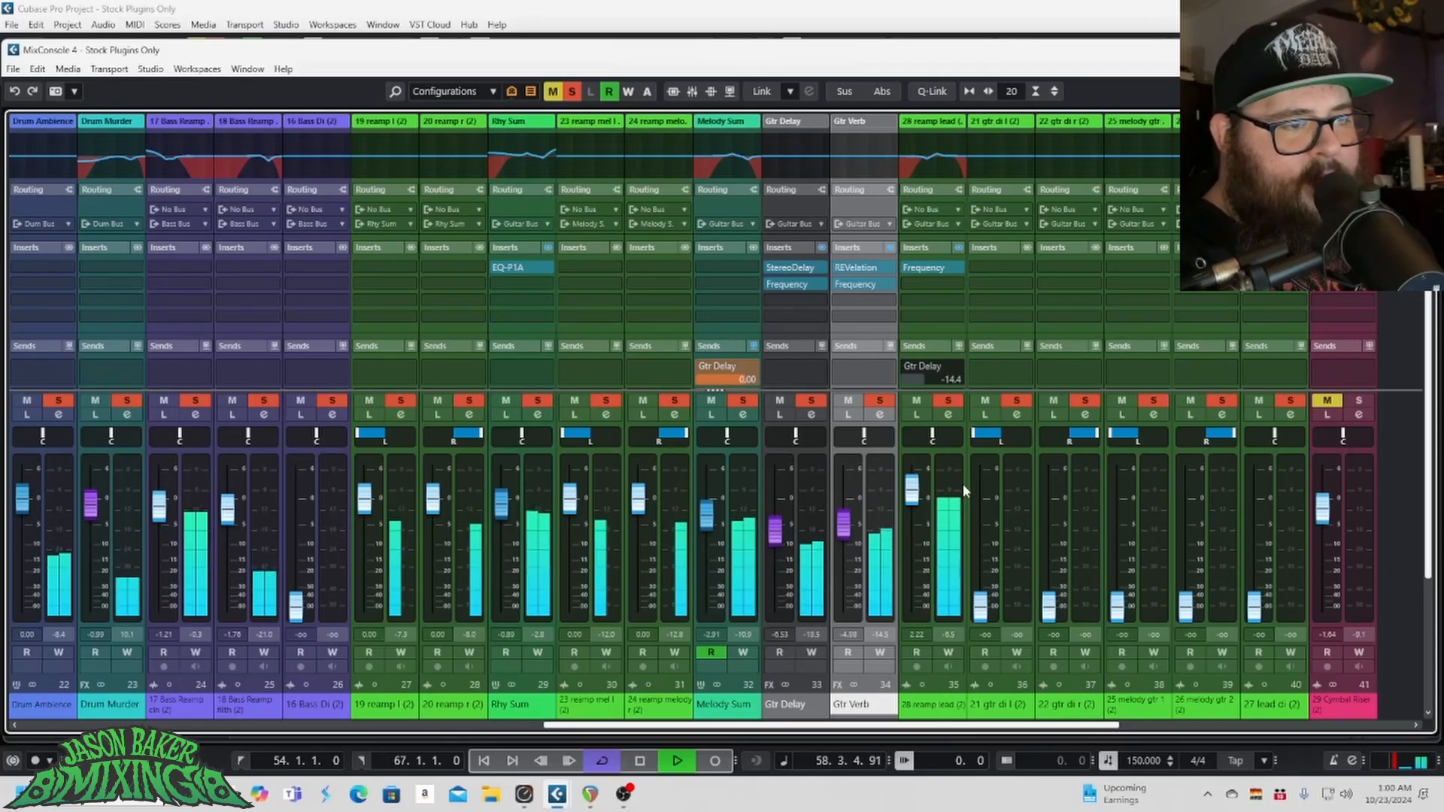
Step: Open the 28 reamp lead channel settings and examine its Tube Comp and equalizer curve, stopping playback
{"action": "left_click", "coordinate": [948, 415]}
{"action": "left_click_drag", "start_coordinate": [553, 200], "coordinate": [517, 135]}
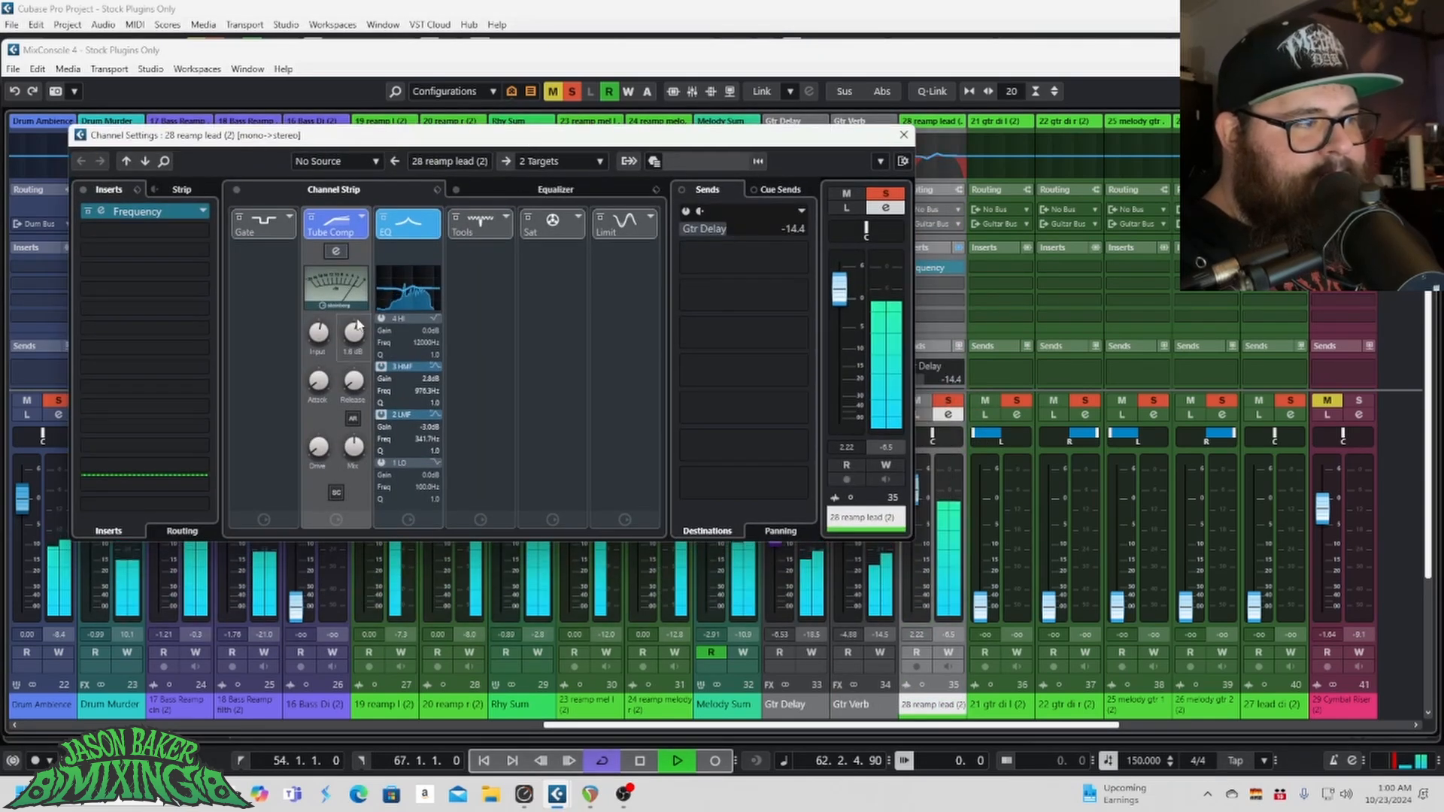
{"action": "key", "text": "space"}
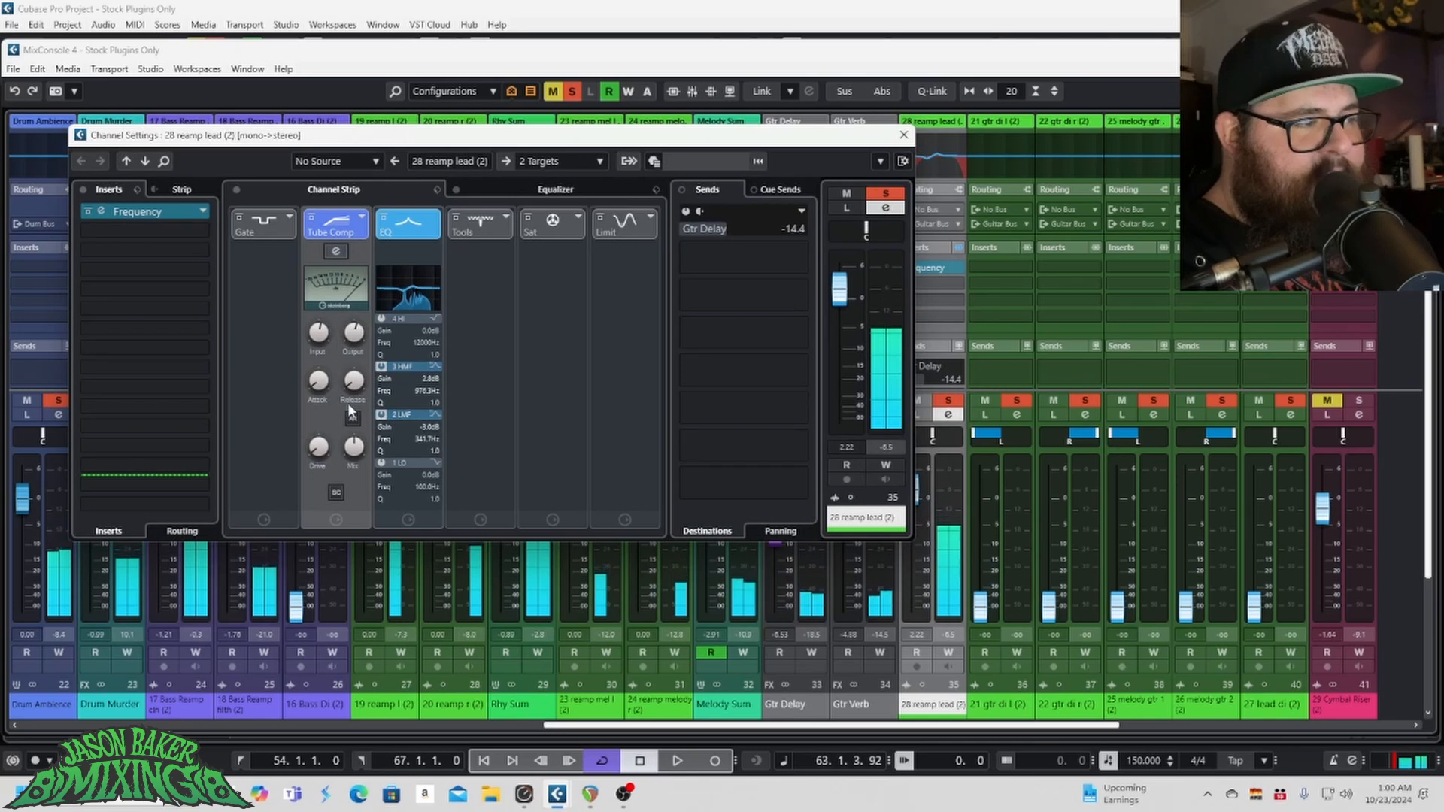
{"action": "left_click", "coordinate": [508, 186]}
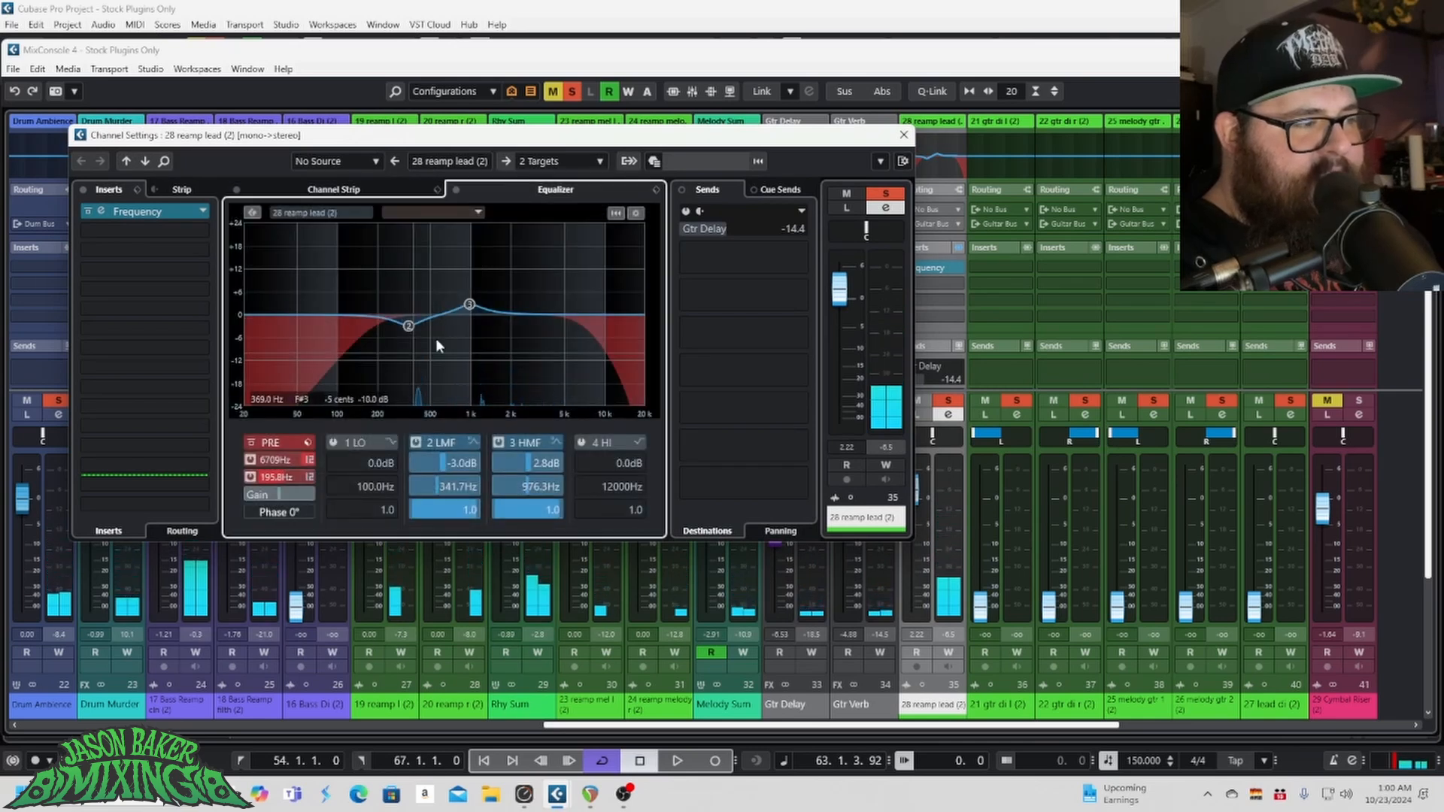
{"action": "mouse_move", "coordinate": [181, 318]}
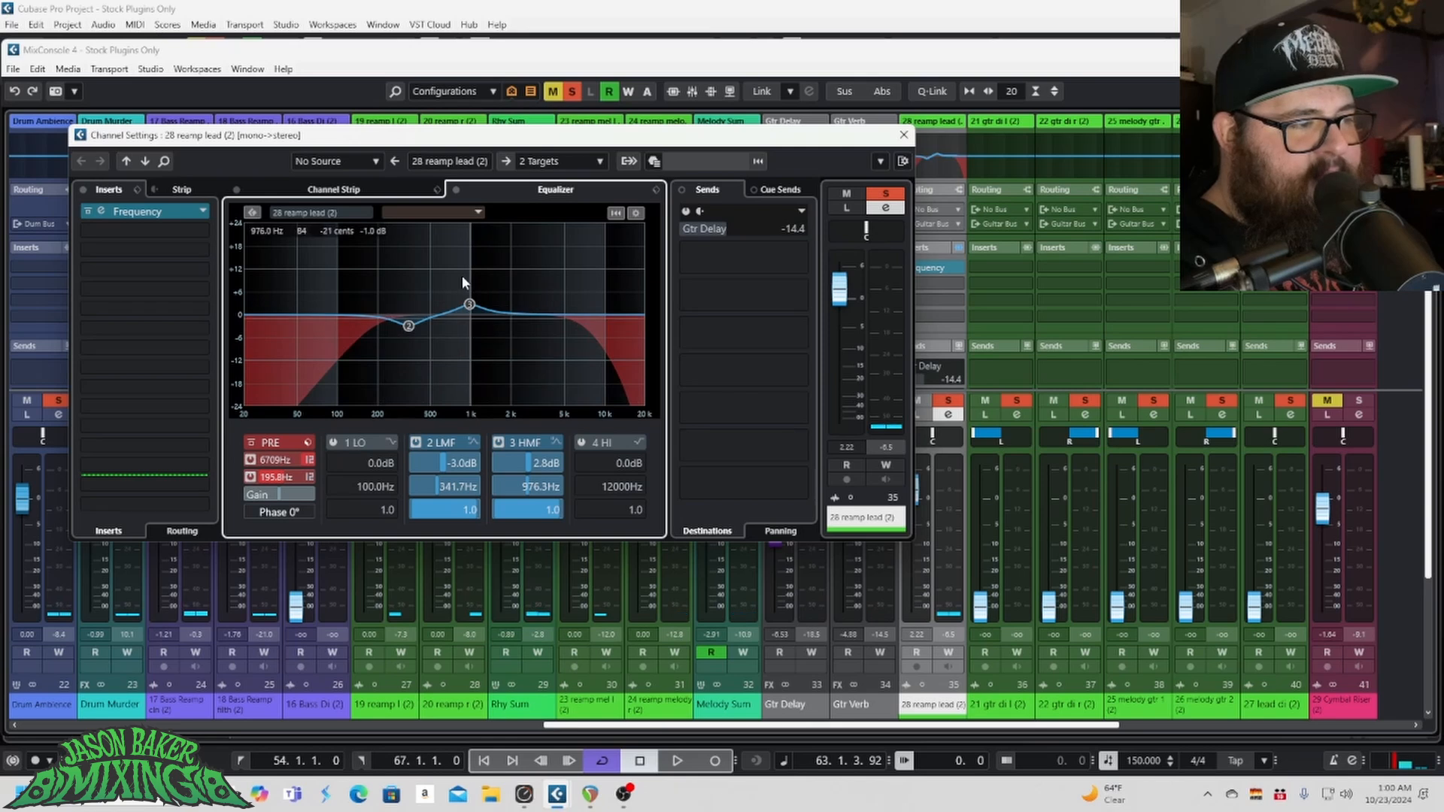
Step: Play the lead guitar with its channel equalizer bypassed, and stop playback
{"action": "key", "text": "space"}
{"action": "left_click", "coordinate": [456, 190]}
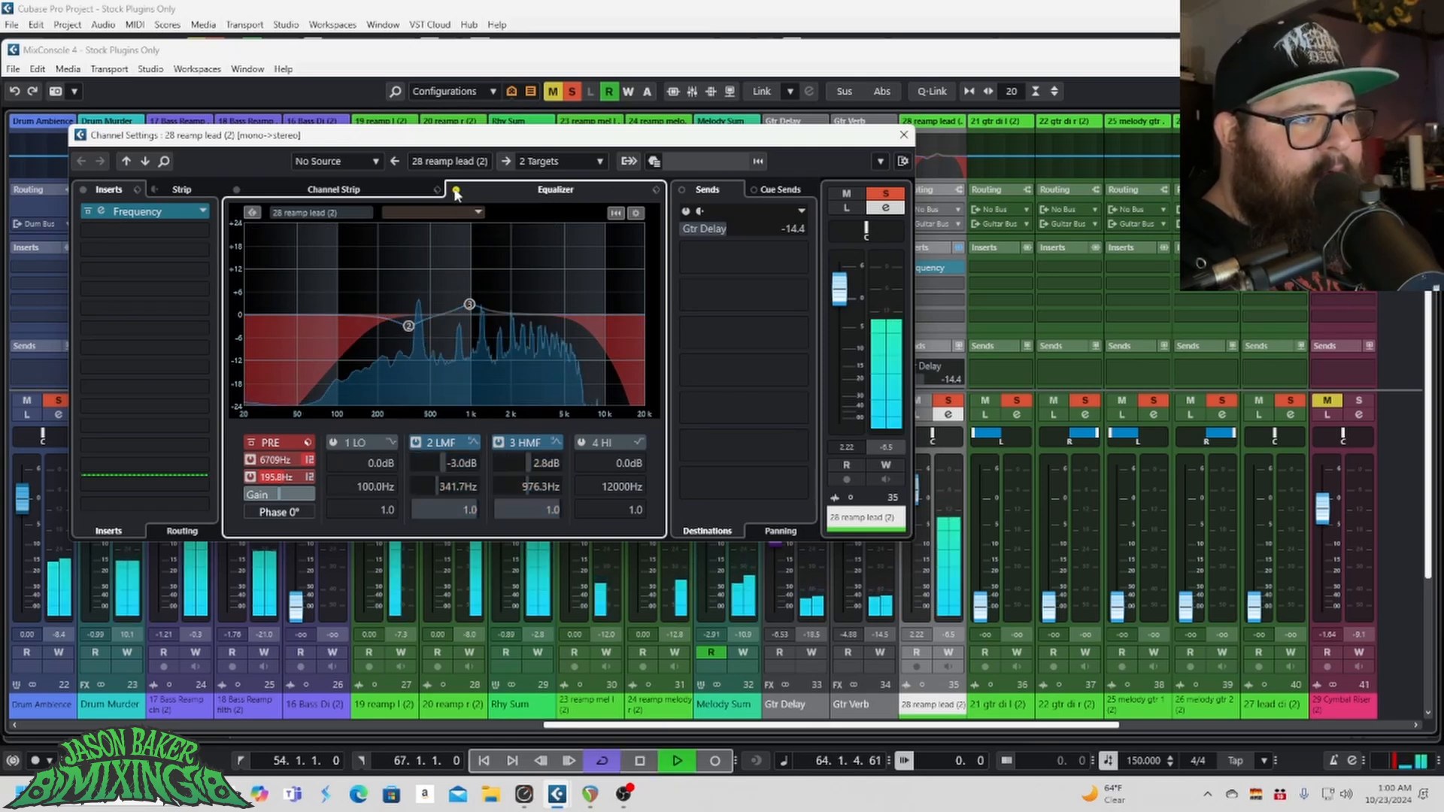
{"action": "key", "text": "space"}
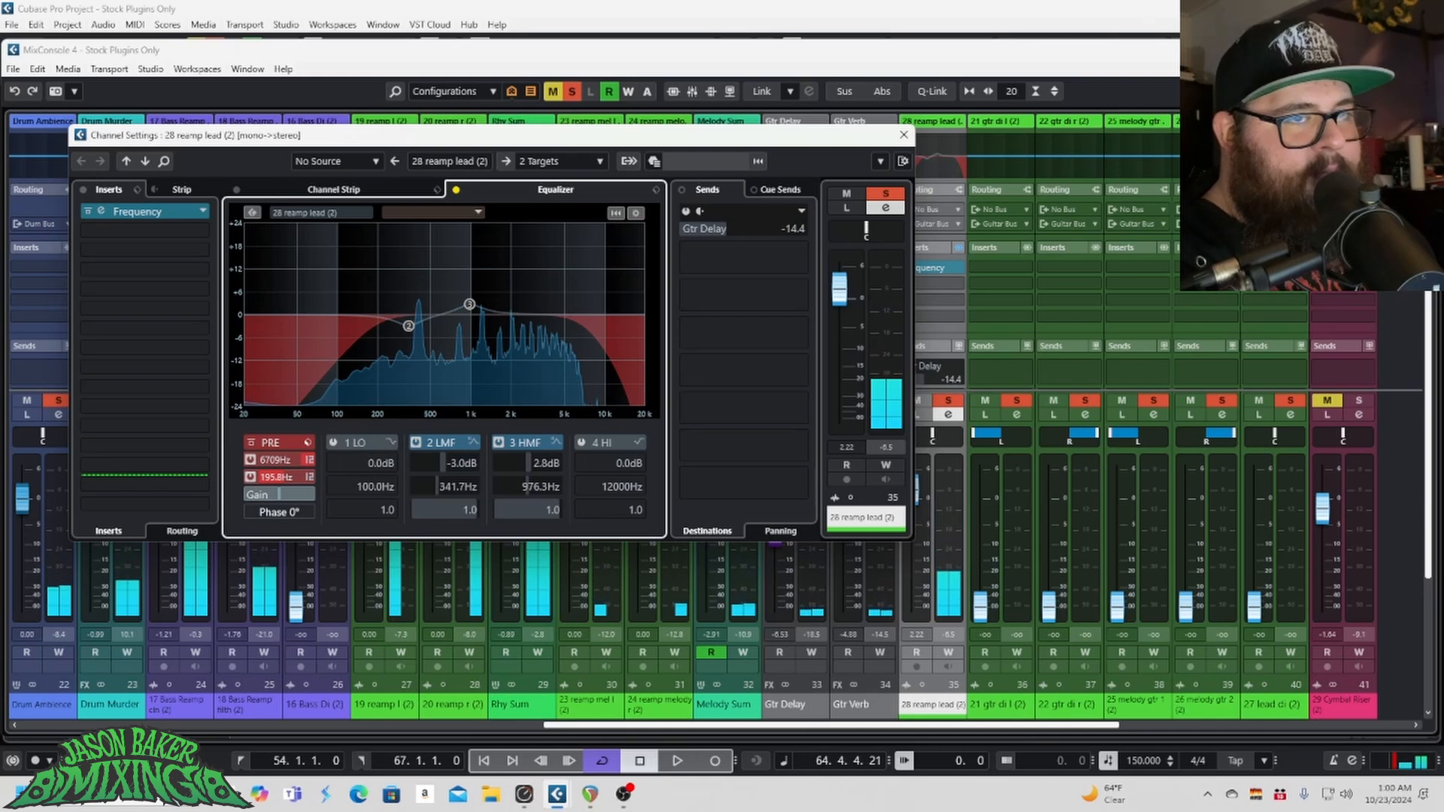
Step: Shorten the loop to end at bar 65 and start playback from bar 54
{"action": "key", "text": "F3"}
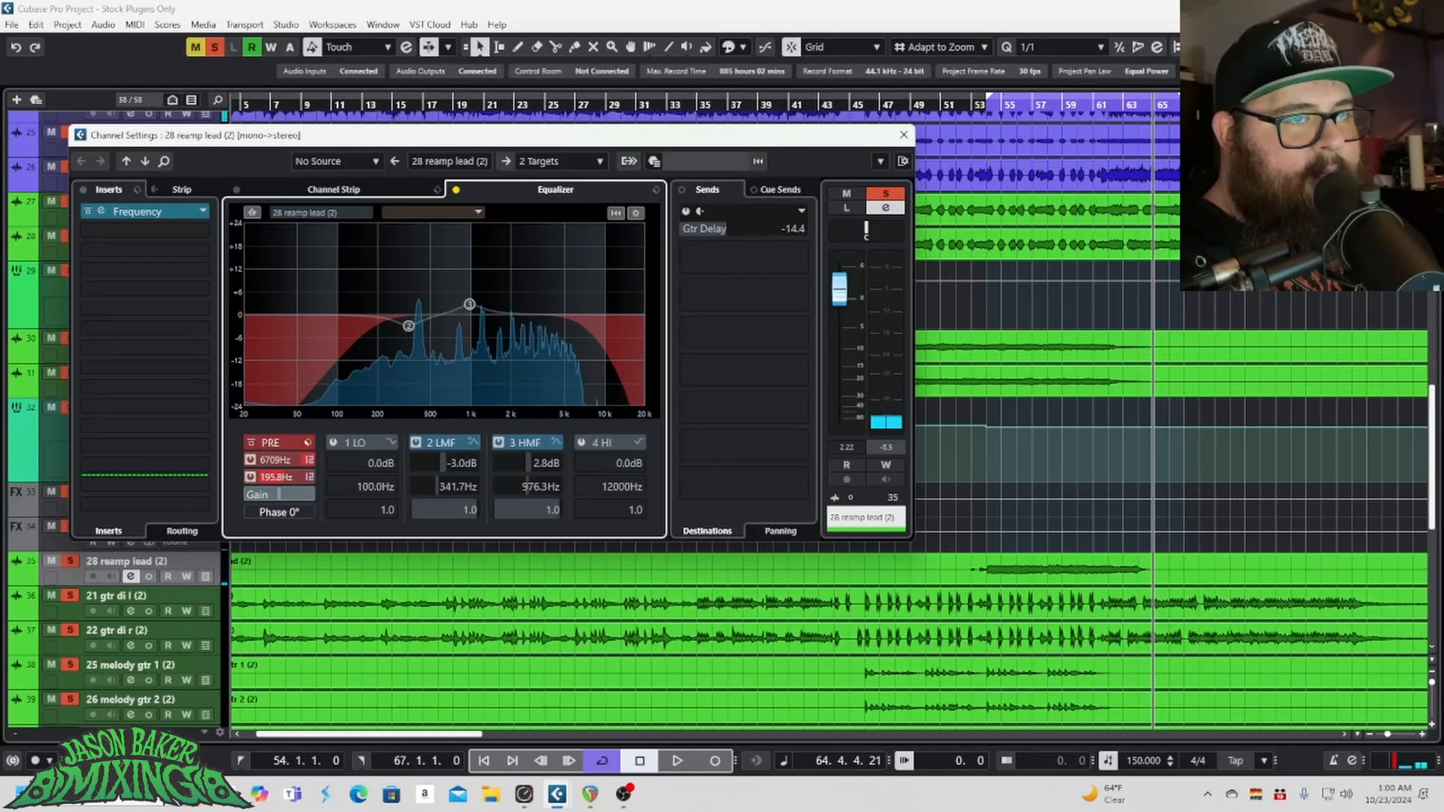
{"action": "left_click_drag", "start_coordinate": [1186, 100], "coordinate": [1176, 104]}
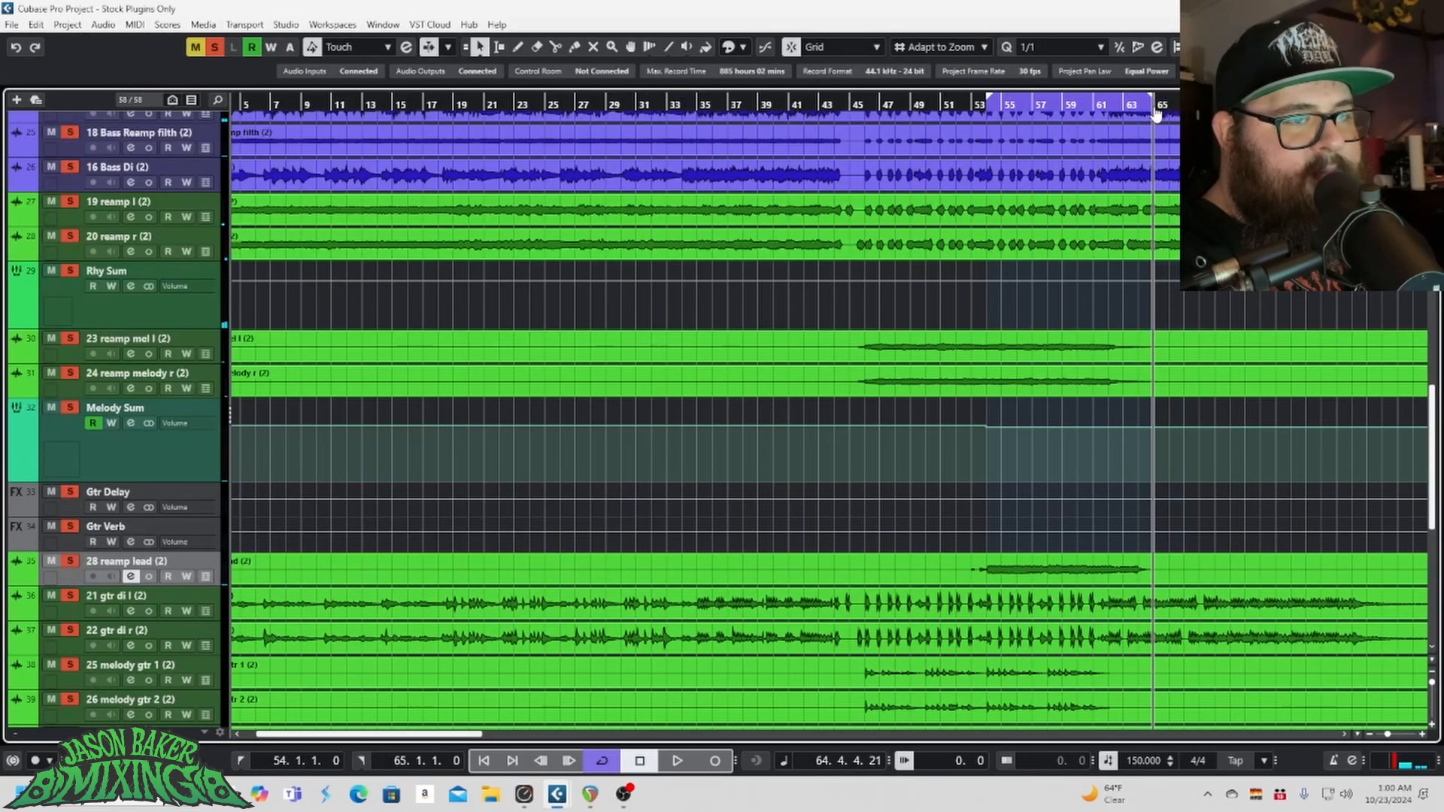
{"action": "left_click", "coordinate": [990, 107]}
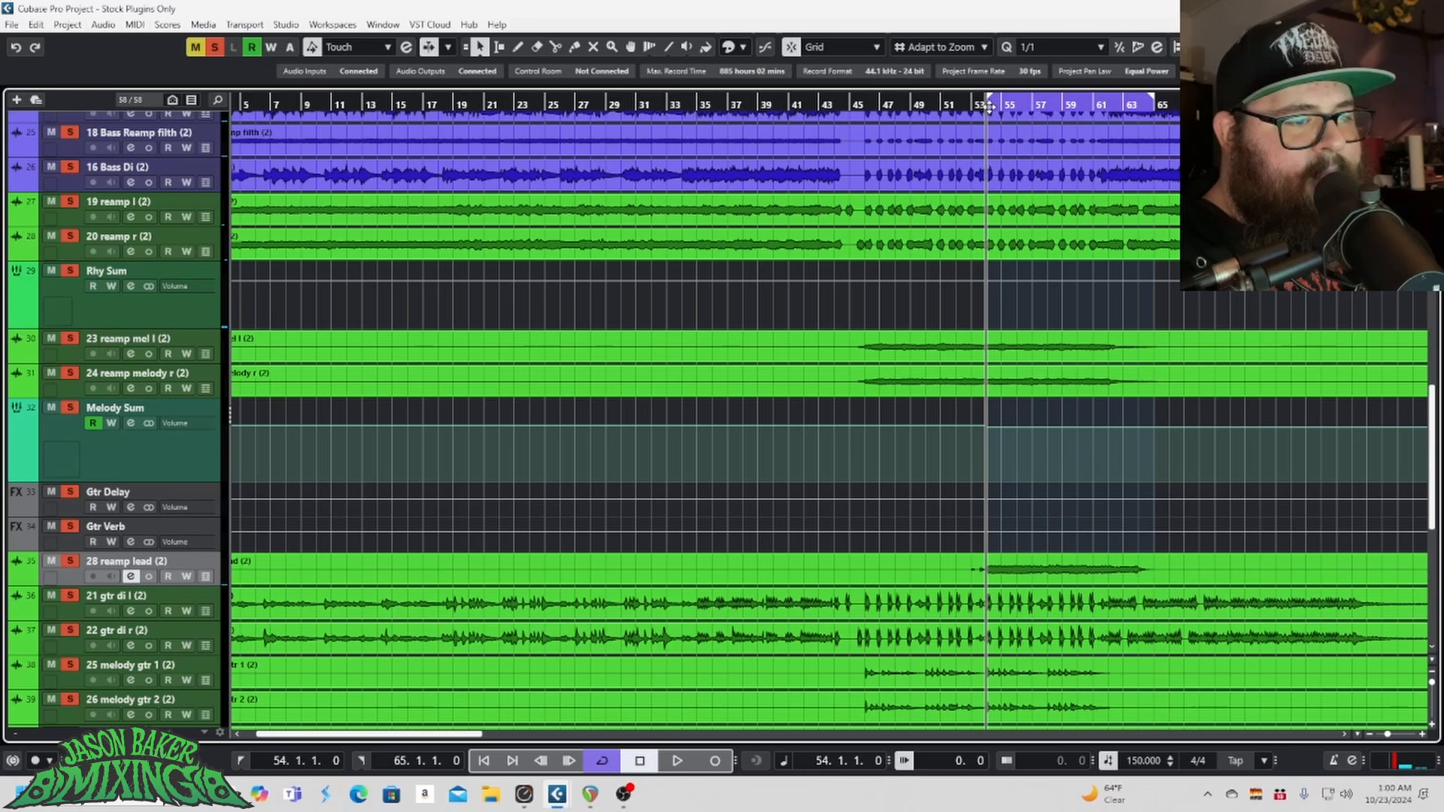
{"action": "key", "text": "space"}
Step: Return to the 28 reamp lead channel settings and reactivate its equalizer during playback
{"action": "mouse_move", "coordinate": [575, 806]}
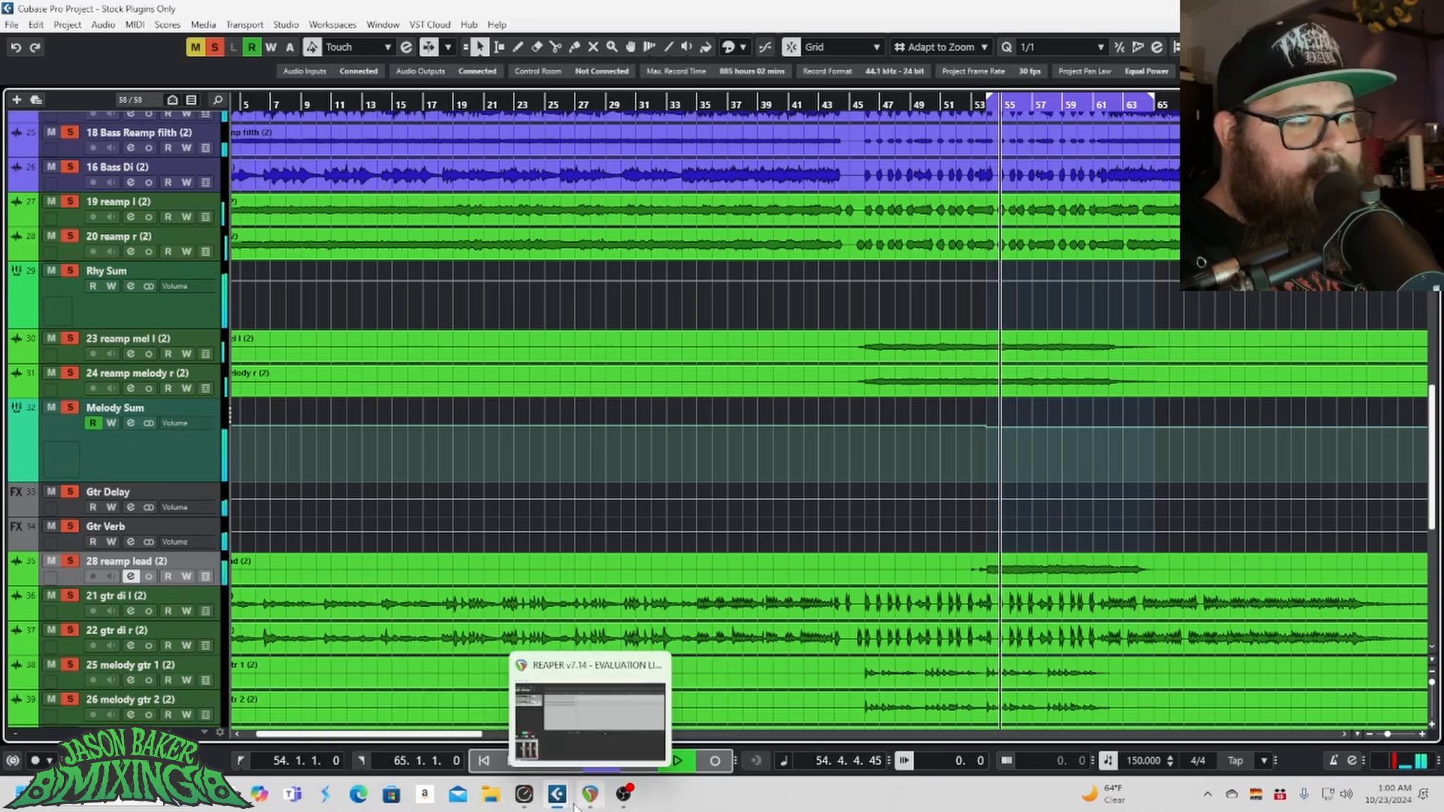
{"action": "left_click", "coordinate": [557, 719]}
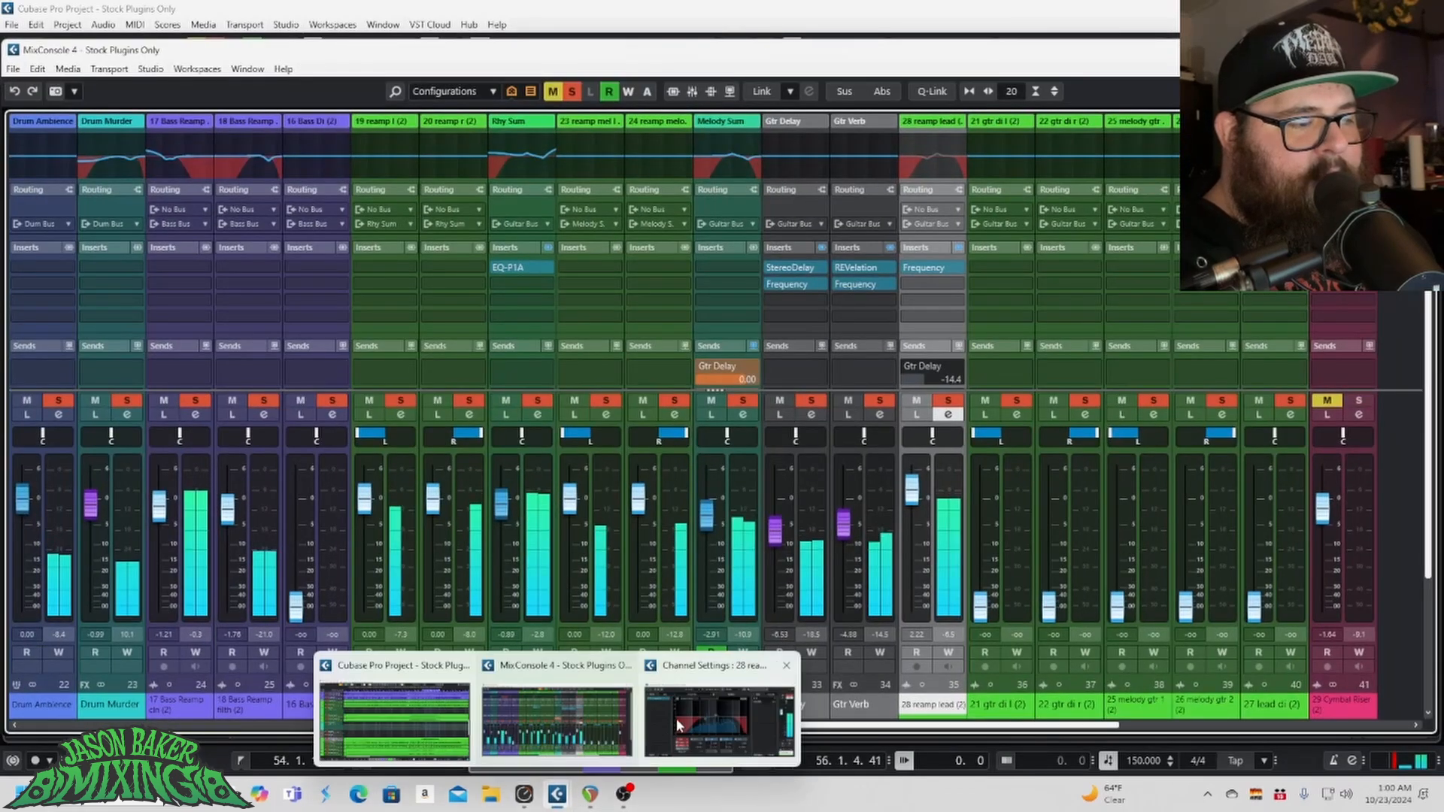
{"action": "left_click", "coordinate": [677, 725]}
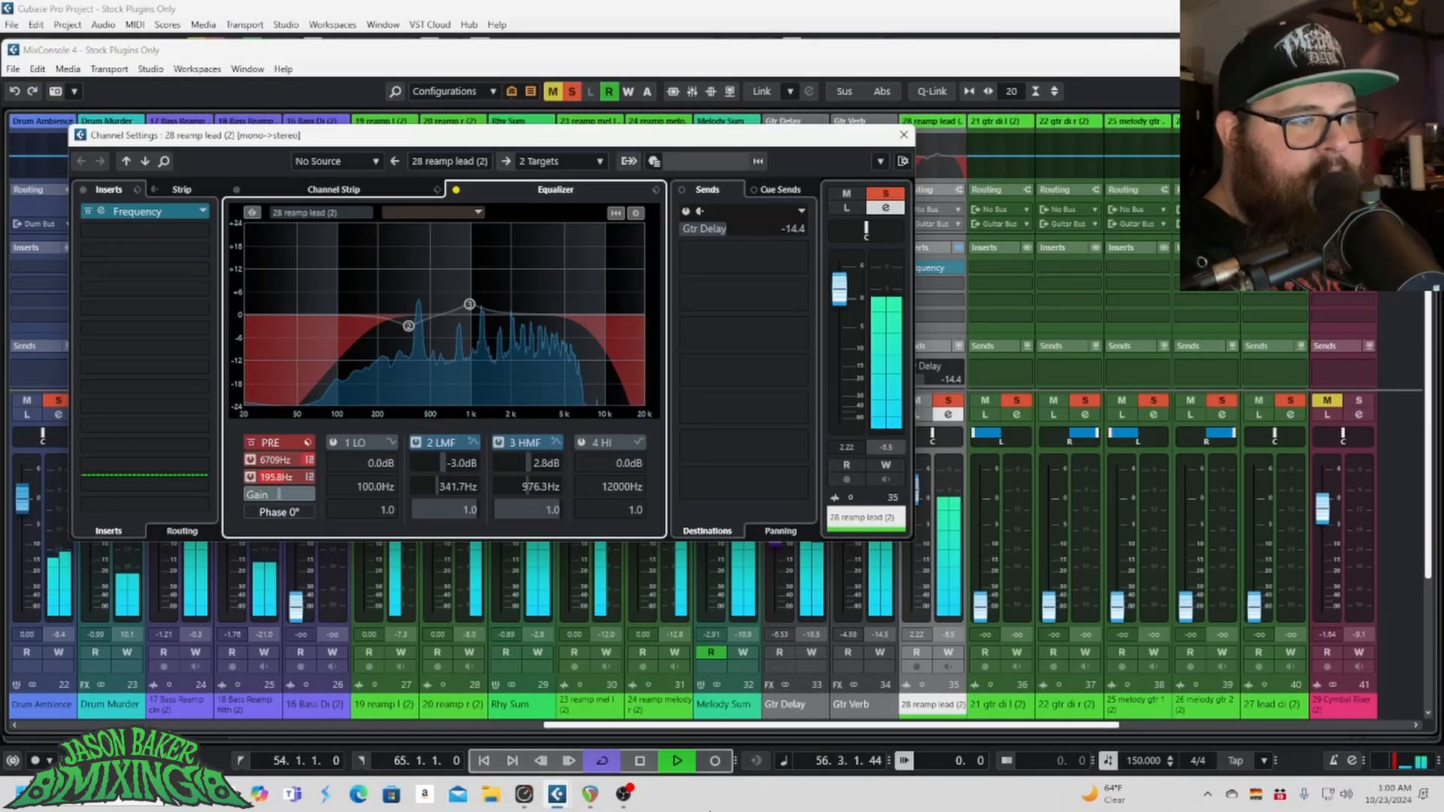
{"action": "left_click", "coordinate": [455, 189]}
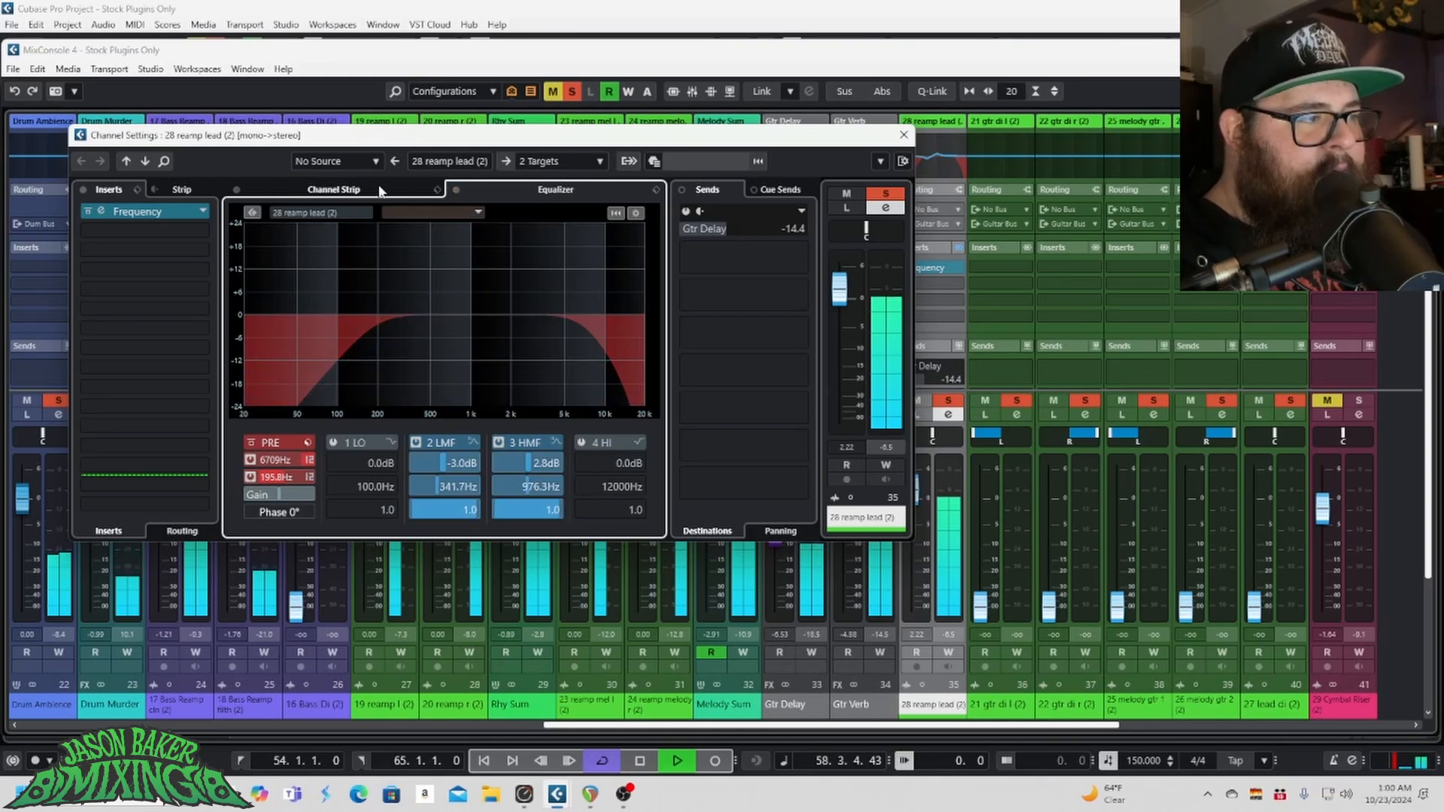
Step: Compare the lead's Tube Comp bypassed and active in the channel strip, leave it active, and stop playback
{"action": "left_click", "coordinate": [379, 190]}
{"action": "left_click", "coordinate": [311, 218]}
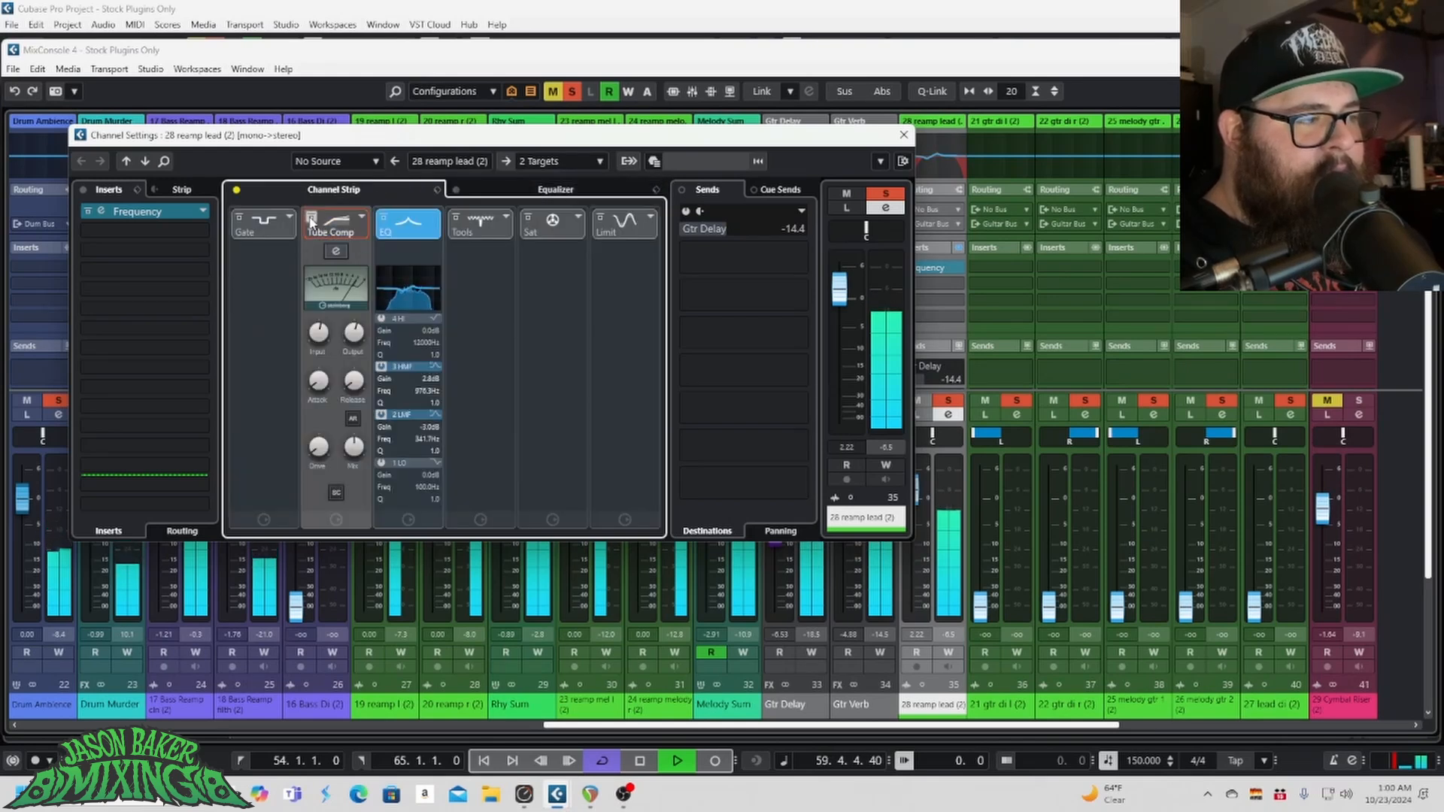
{"action": "left_click", "coordinate": [310, 218]}
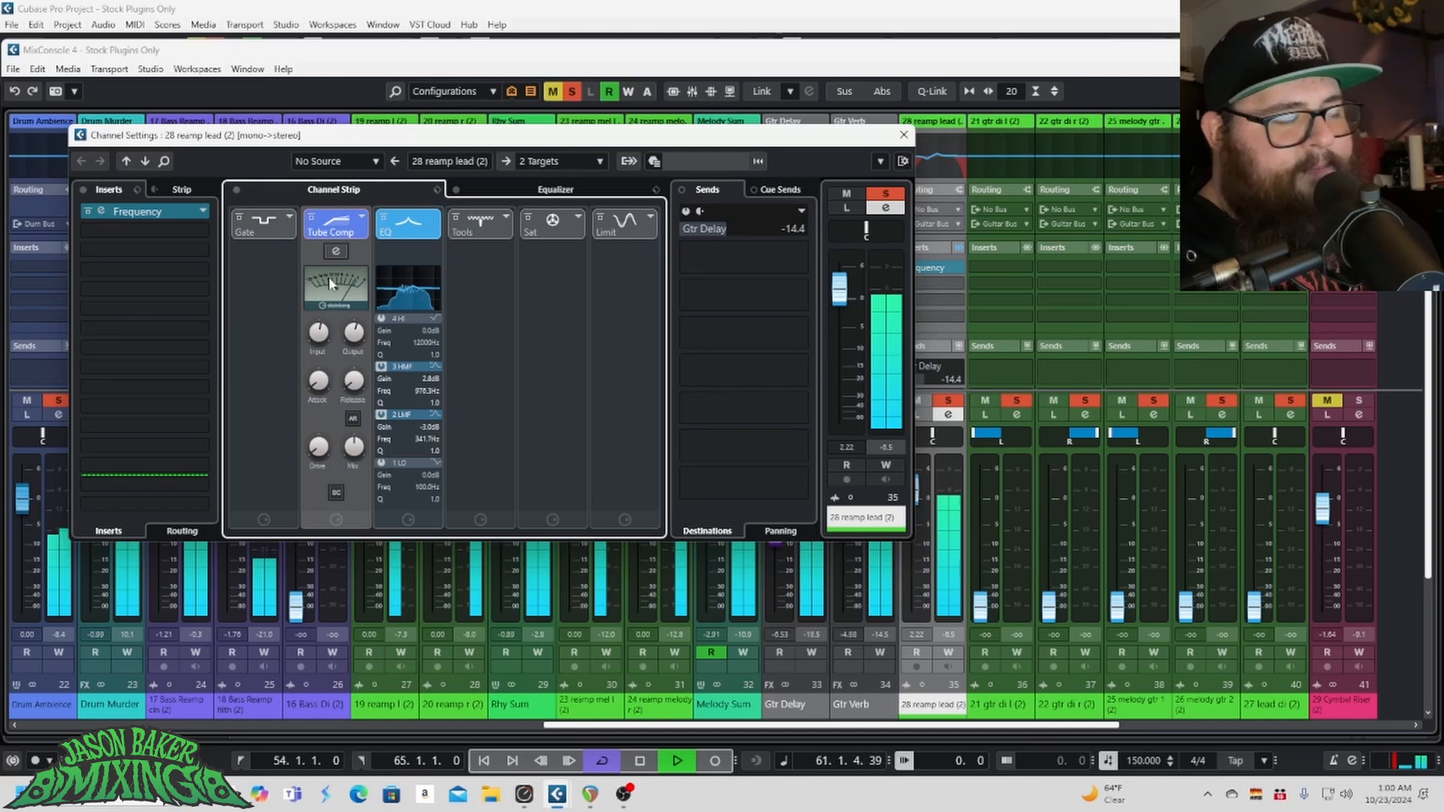
{"action": "key", "text": "space"}
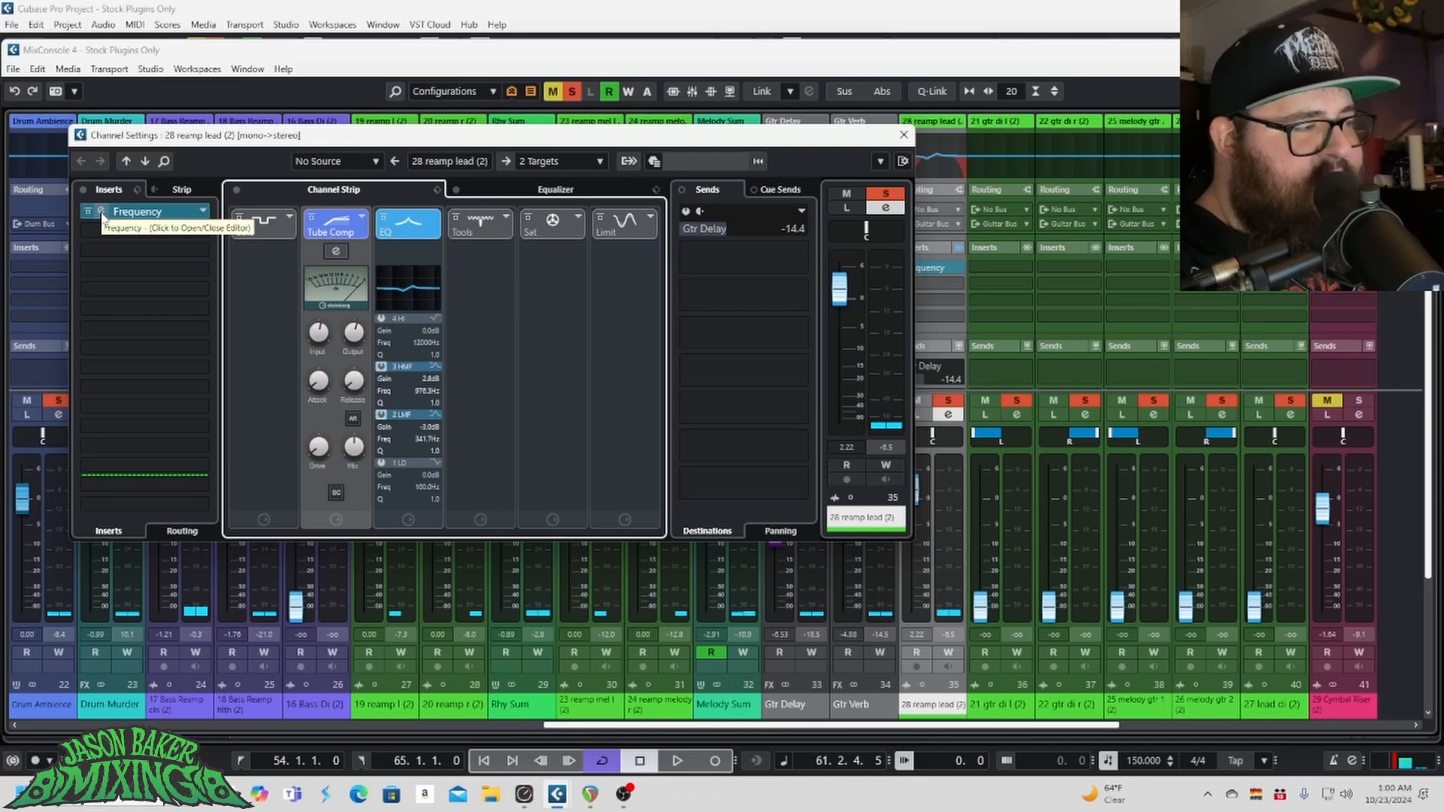
Step: Compare the lead's Frequency equalizer insert bypassed and active during playback, leaving it active
{"action": "left_click", "coordinate": [103, 215]}
{"action": "left_click_drag", "start_coordinate": [586, 209], "coordinate": [481, 185]}
{"action": "left_click", "coordinate": [109, 209]}
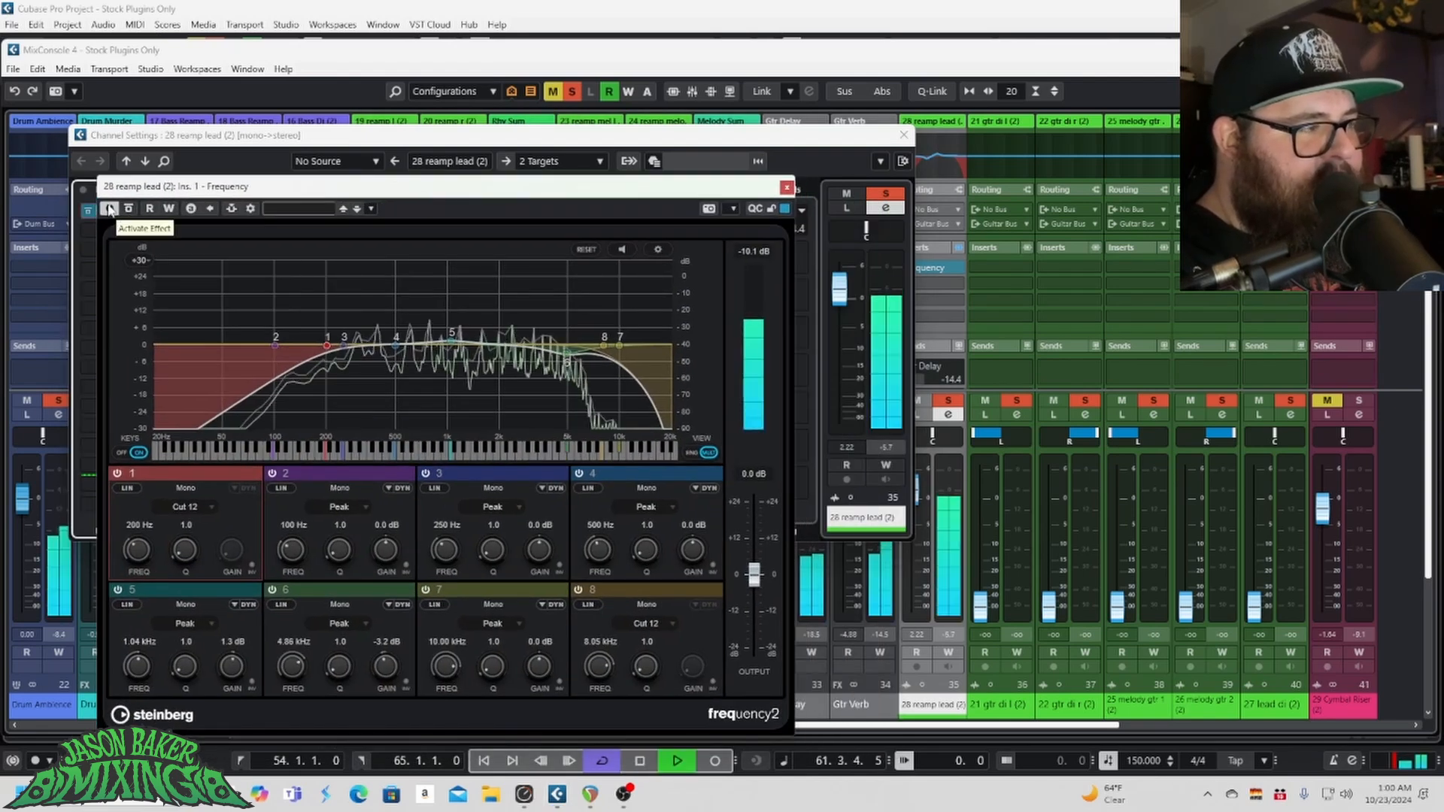
{"action": "left_click", "coordinate": [130, 211]}
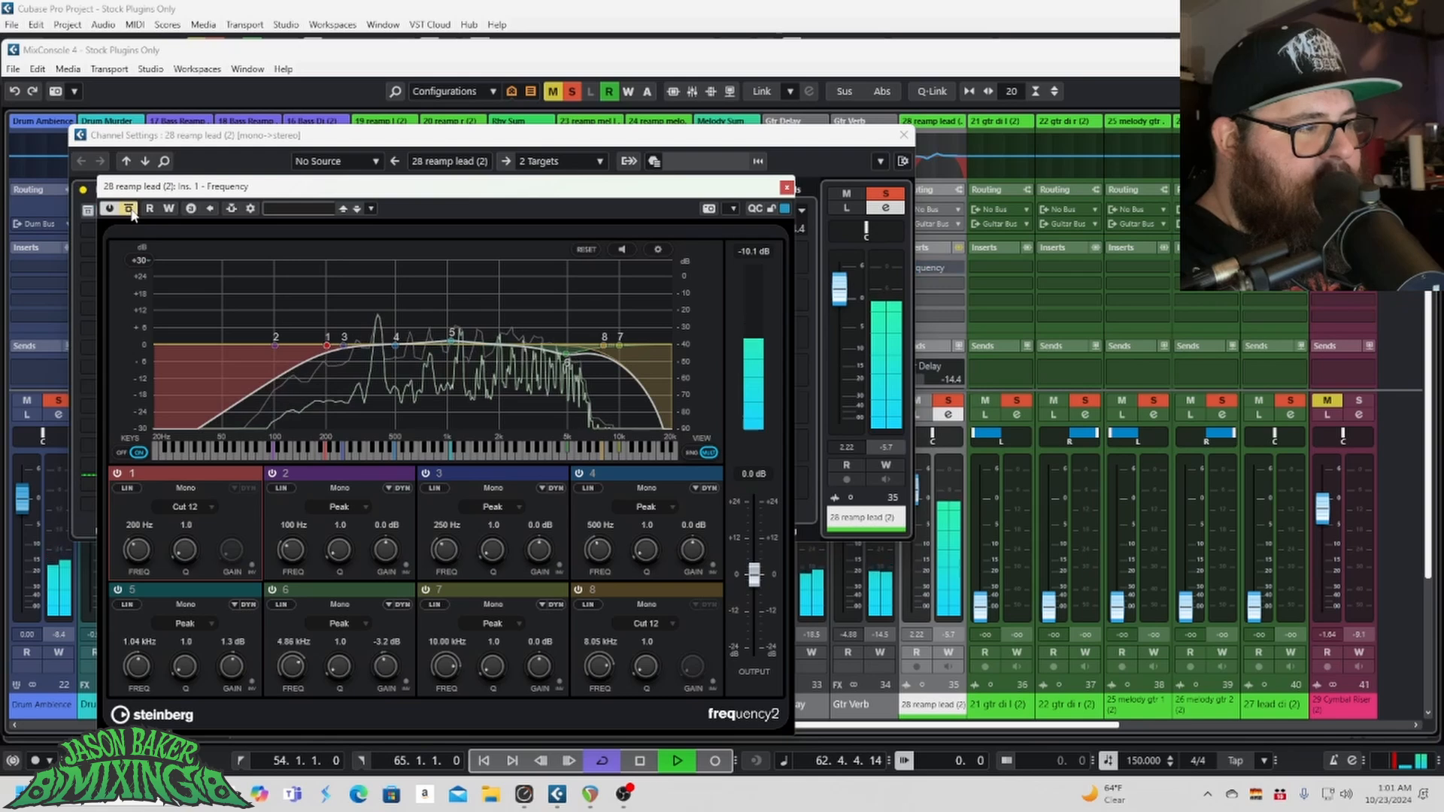
{"action": "left_click", "coordinate": [130, 211]}
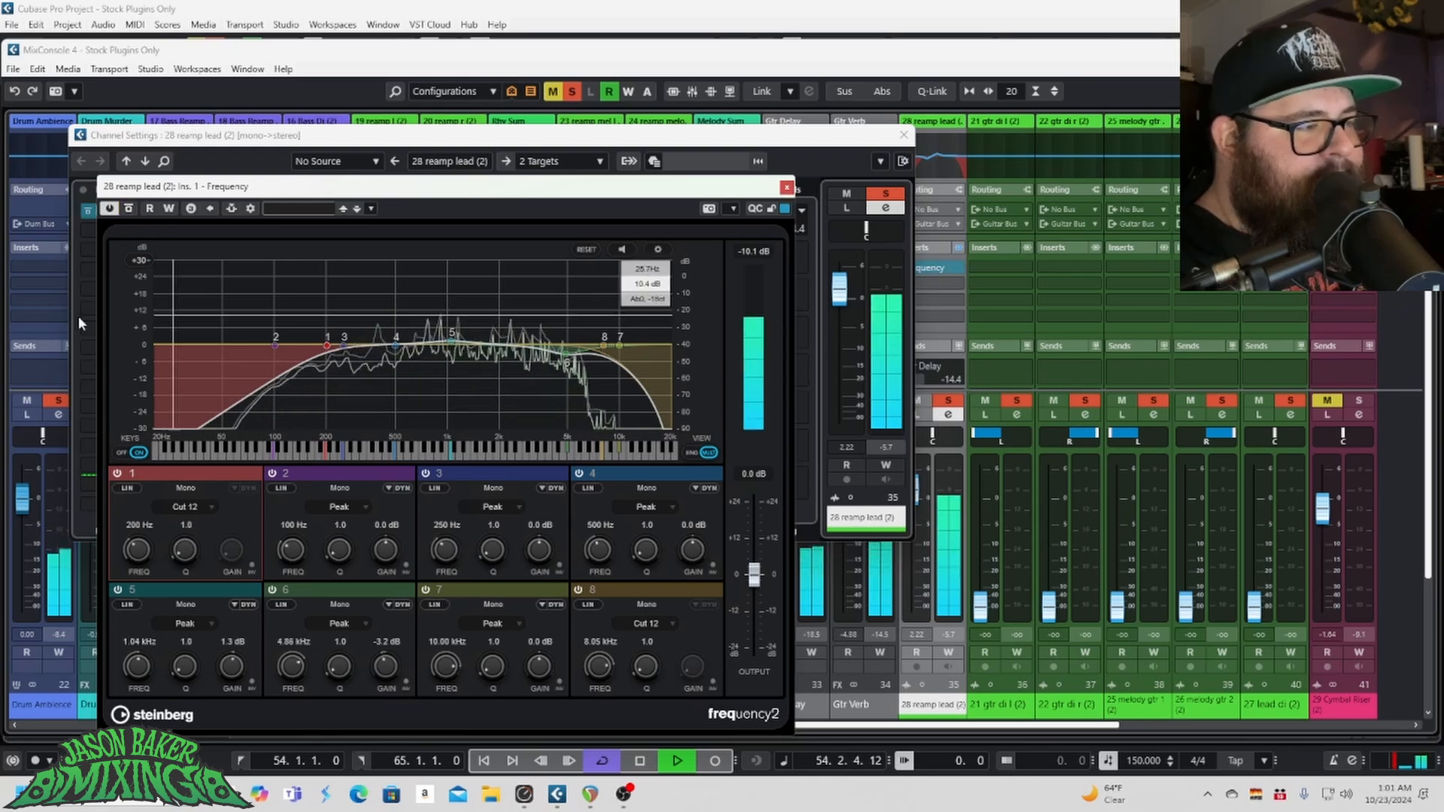
{"action": "left_click", "coordinate": [129, 210]}
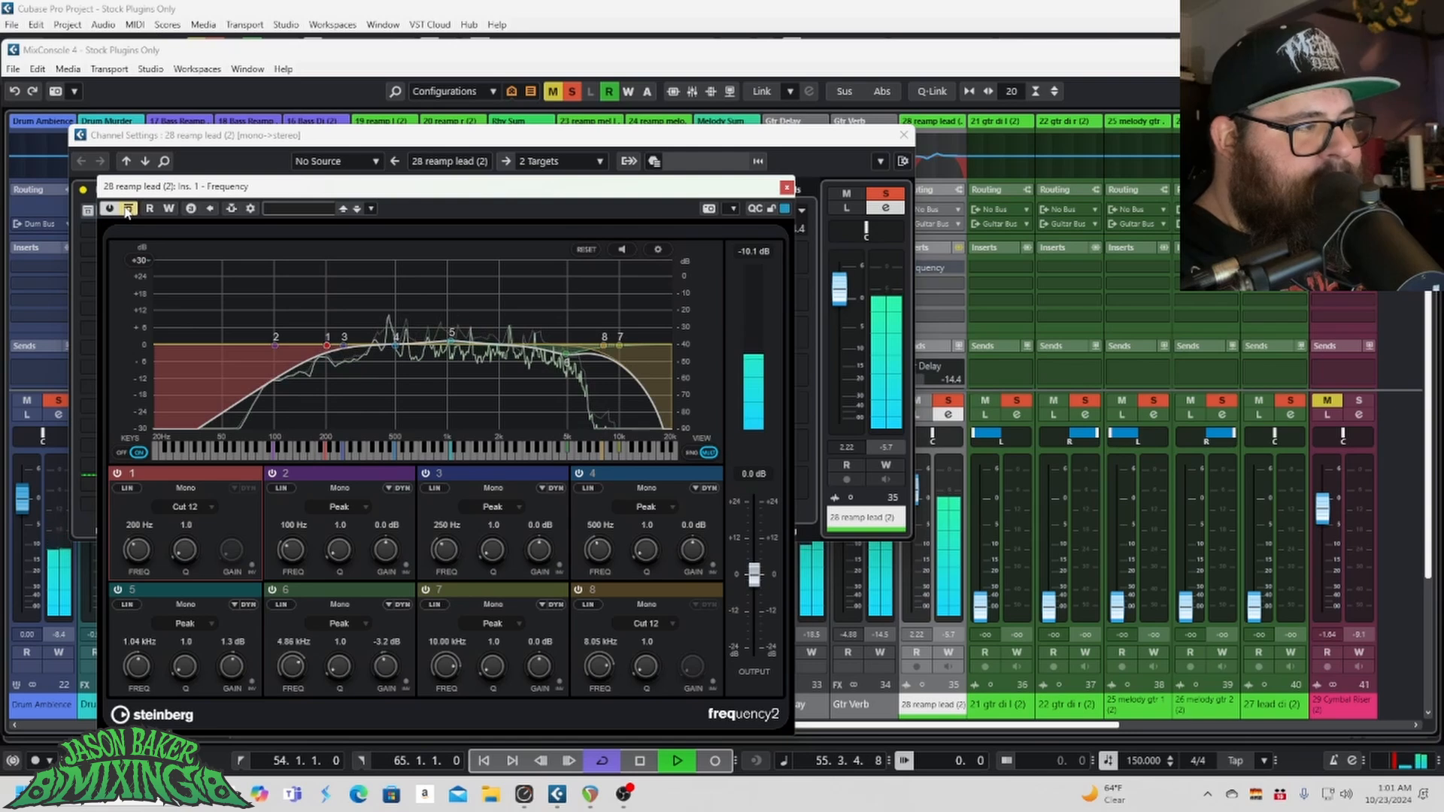
{"action": "left_click", "coordinate": [128, 210]}
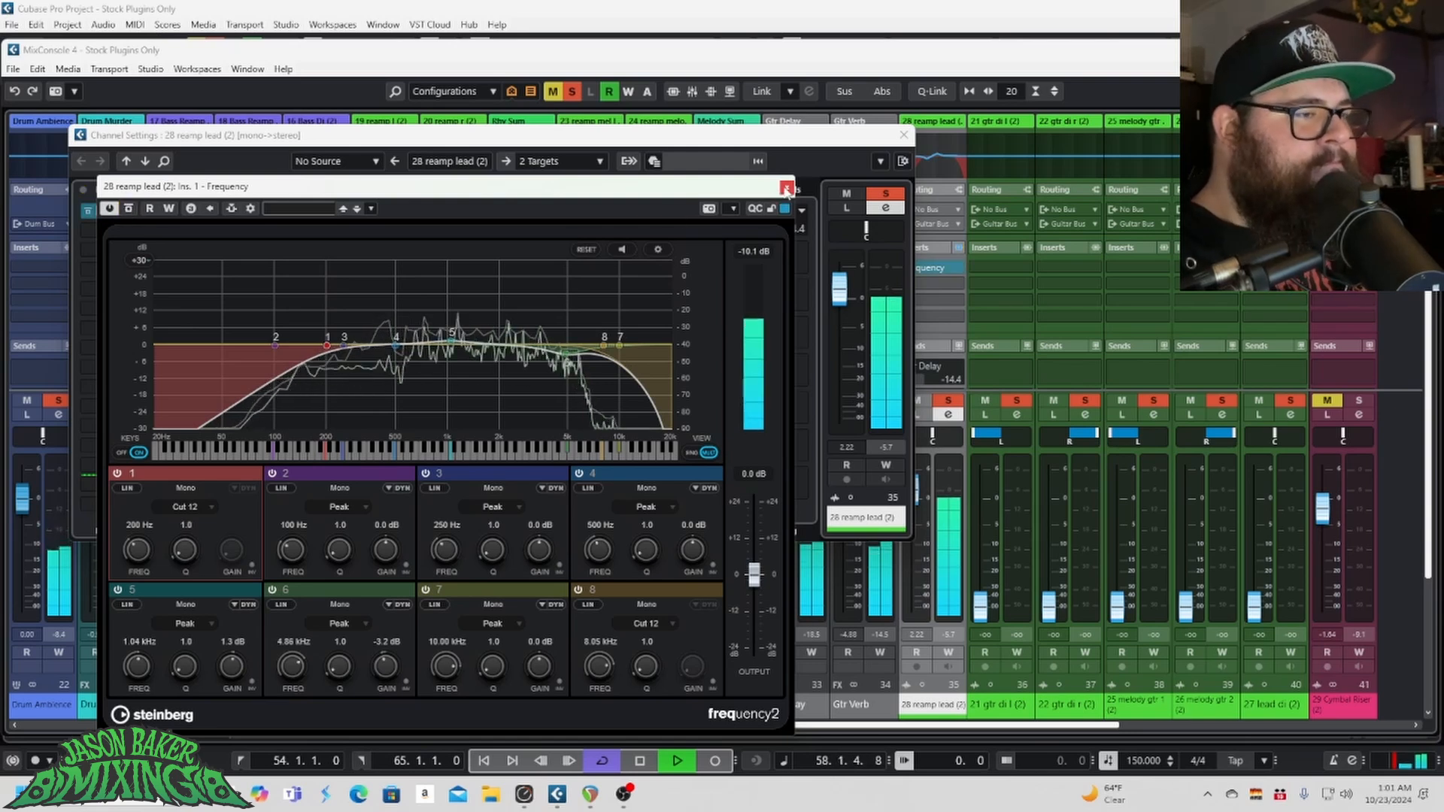
Step: Stop playback and close the Frequency editor and the lead's channel settings
{"action": "key", "text": "space"}
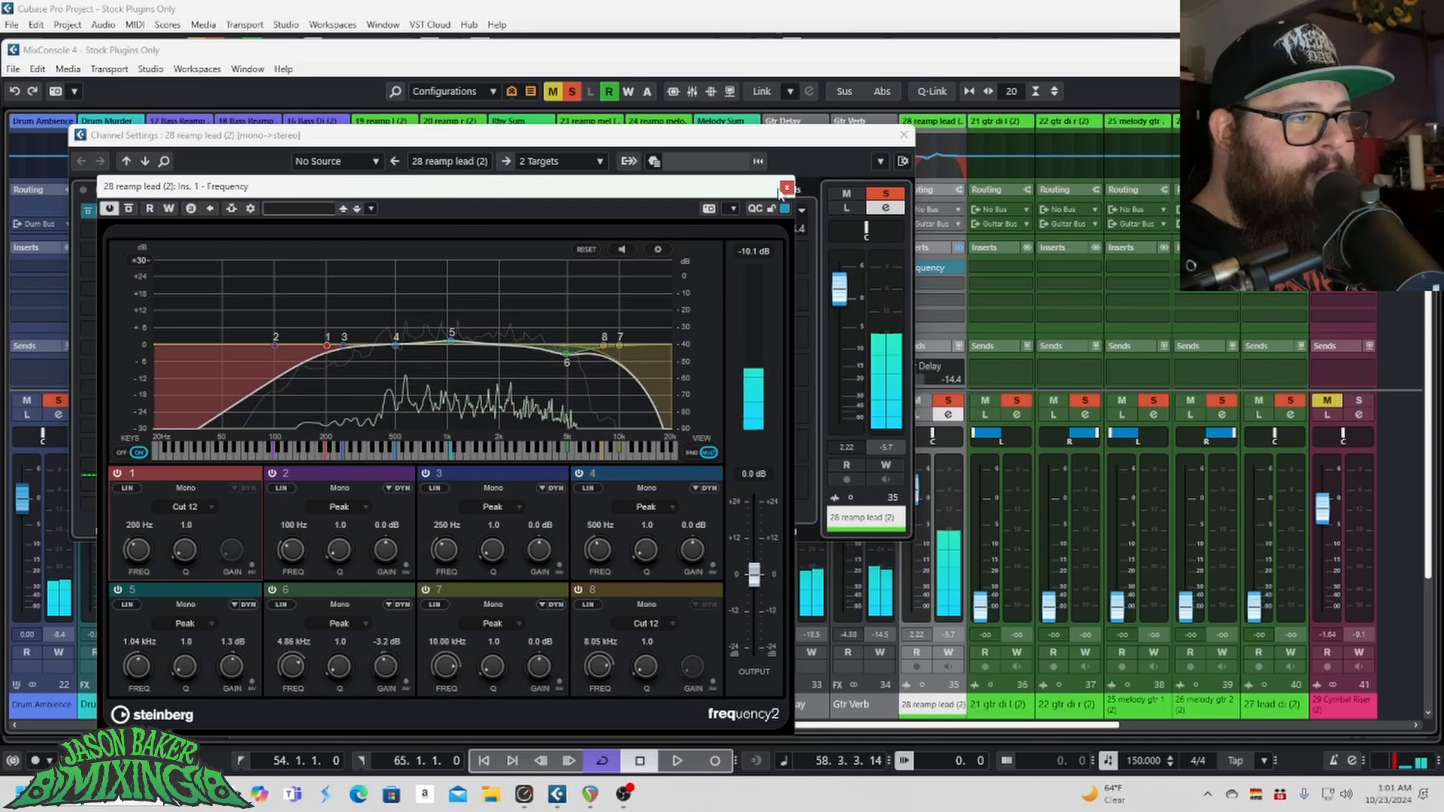
{"action": "left_click", "coordinate": [787, 187]}
{"action": "left_click", "coordinate": [904, 136]}
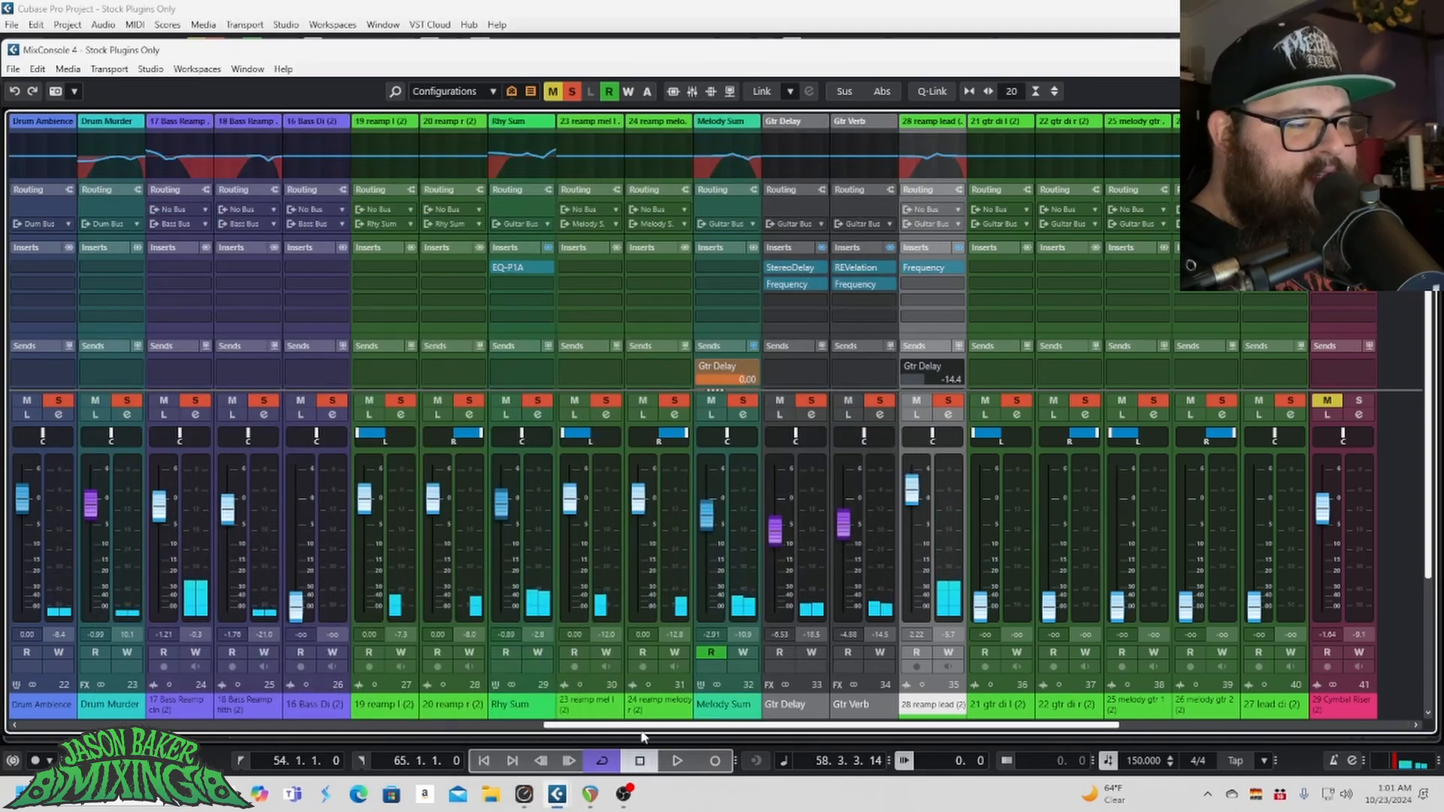
Step: Switch the solo in the mixer from the Guitar Bus to the Post Bus
{"action": "scroll", "coordinate": [1350, 680], "scroll_direction": "right", "scroll_amount": 5}
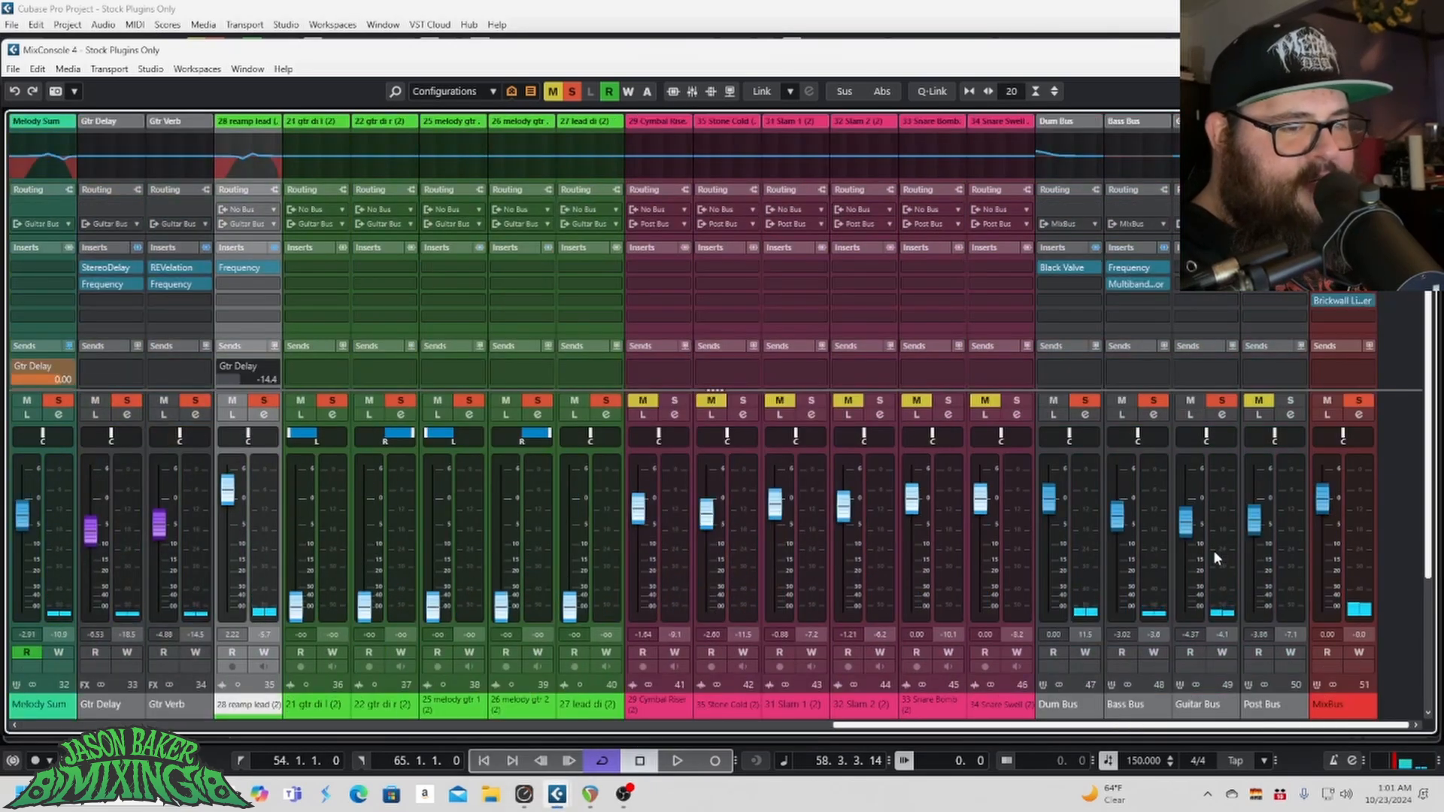
{"action": "left_click", "coordinate": [1224, 547]}
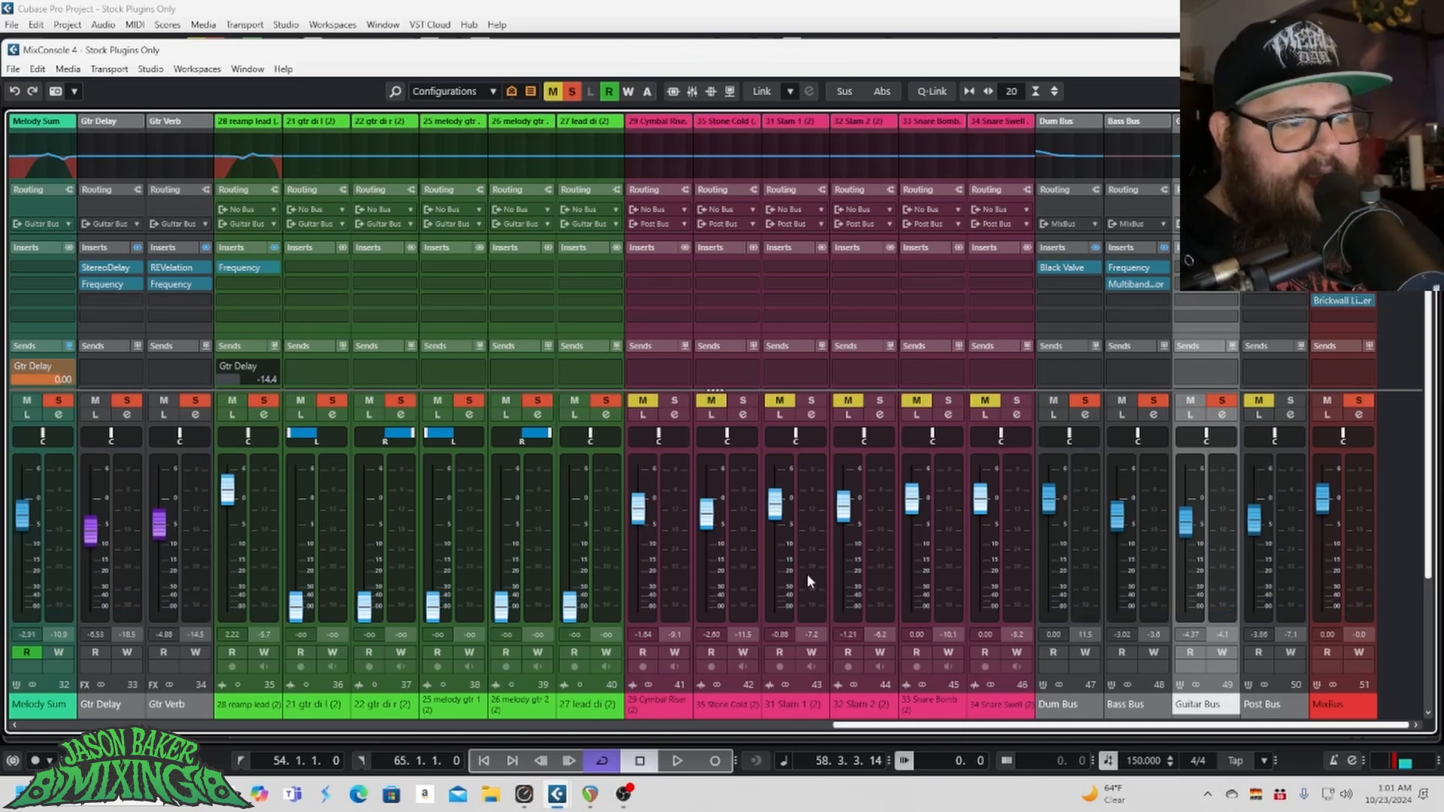
{"action": "left_click", "coordinate": [1250, 404]}
{"action": "left_click", "coordinate": [1216, 405]}
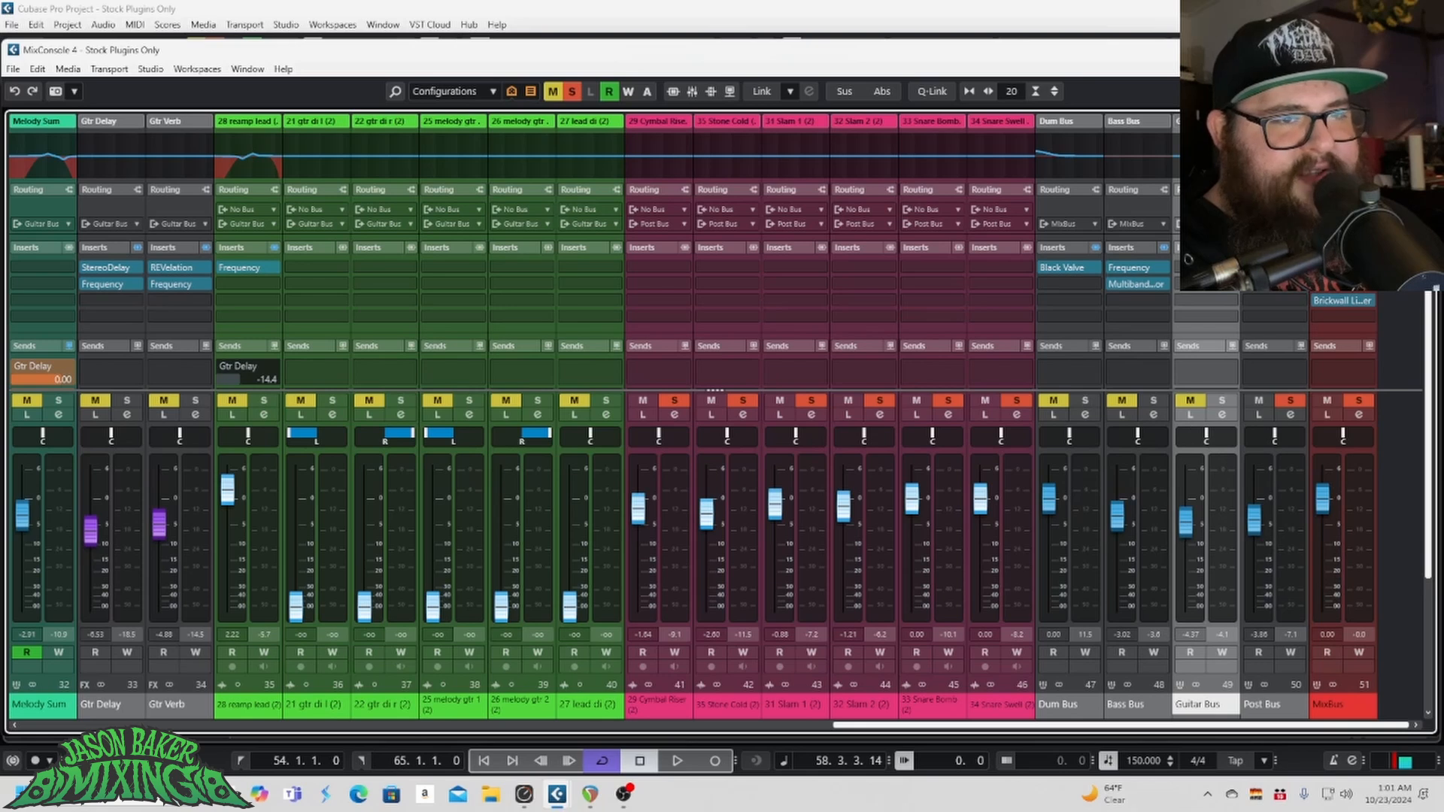
Step: Turn off the loop in the project window, play the soloed Post Bus tracks from bar 18, and stop playback
{"action": "key", "text": "F3"}
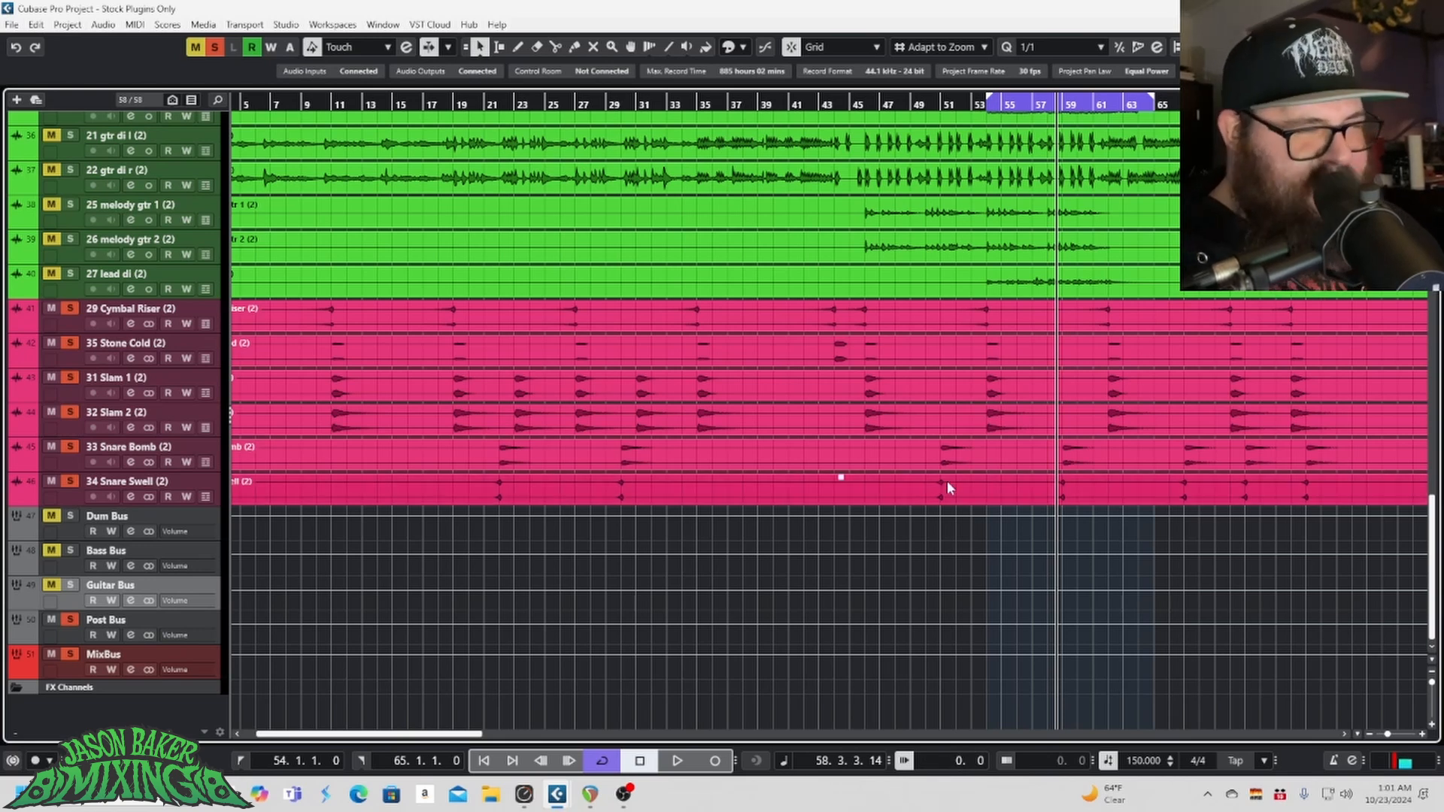
{"action": "left_click", "coordinate": [613, 762]}
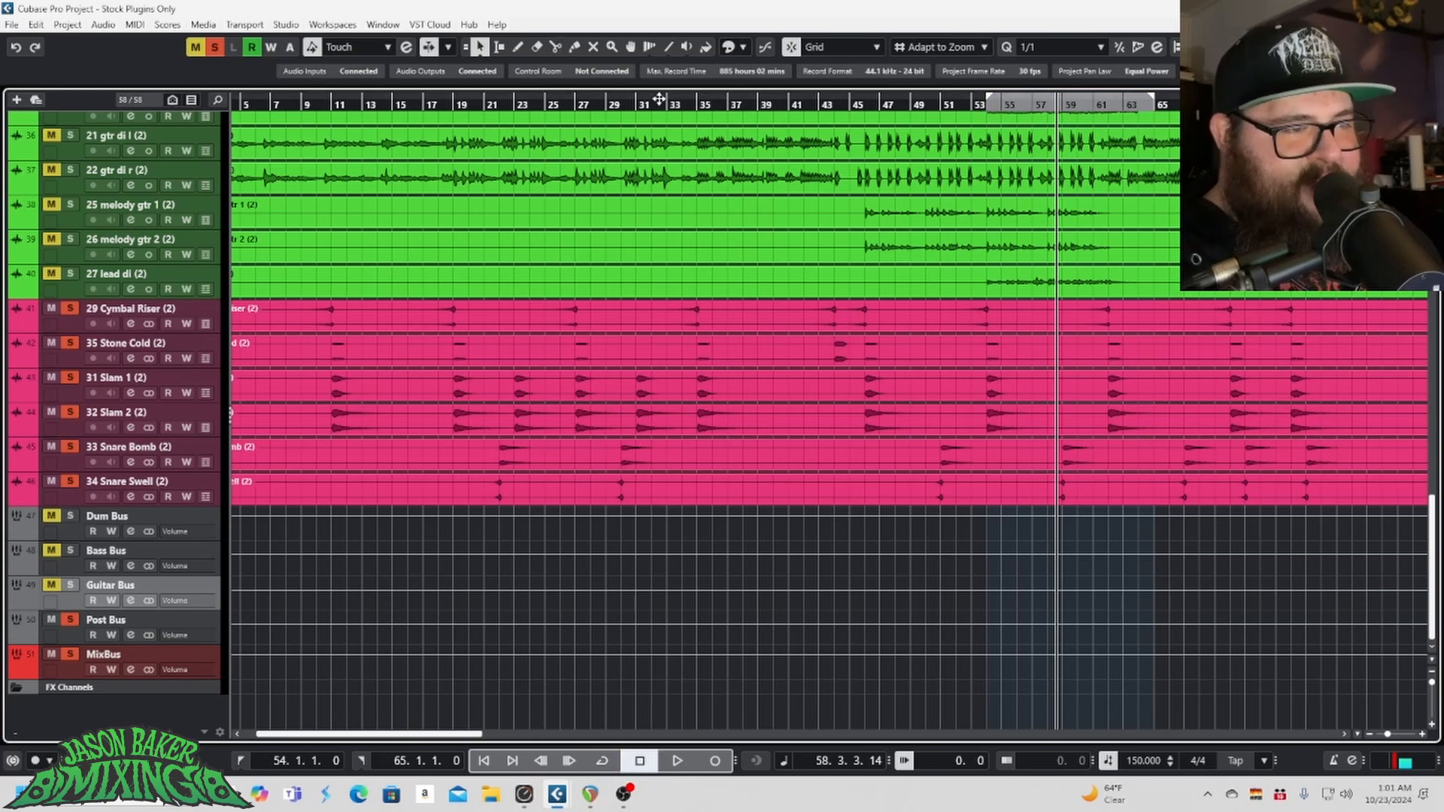
{"action": "left_click_drag", "start_coordinate": [659, 99], "coordinate": [537, 104]}
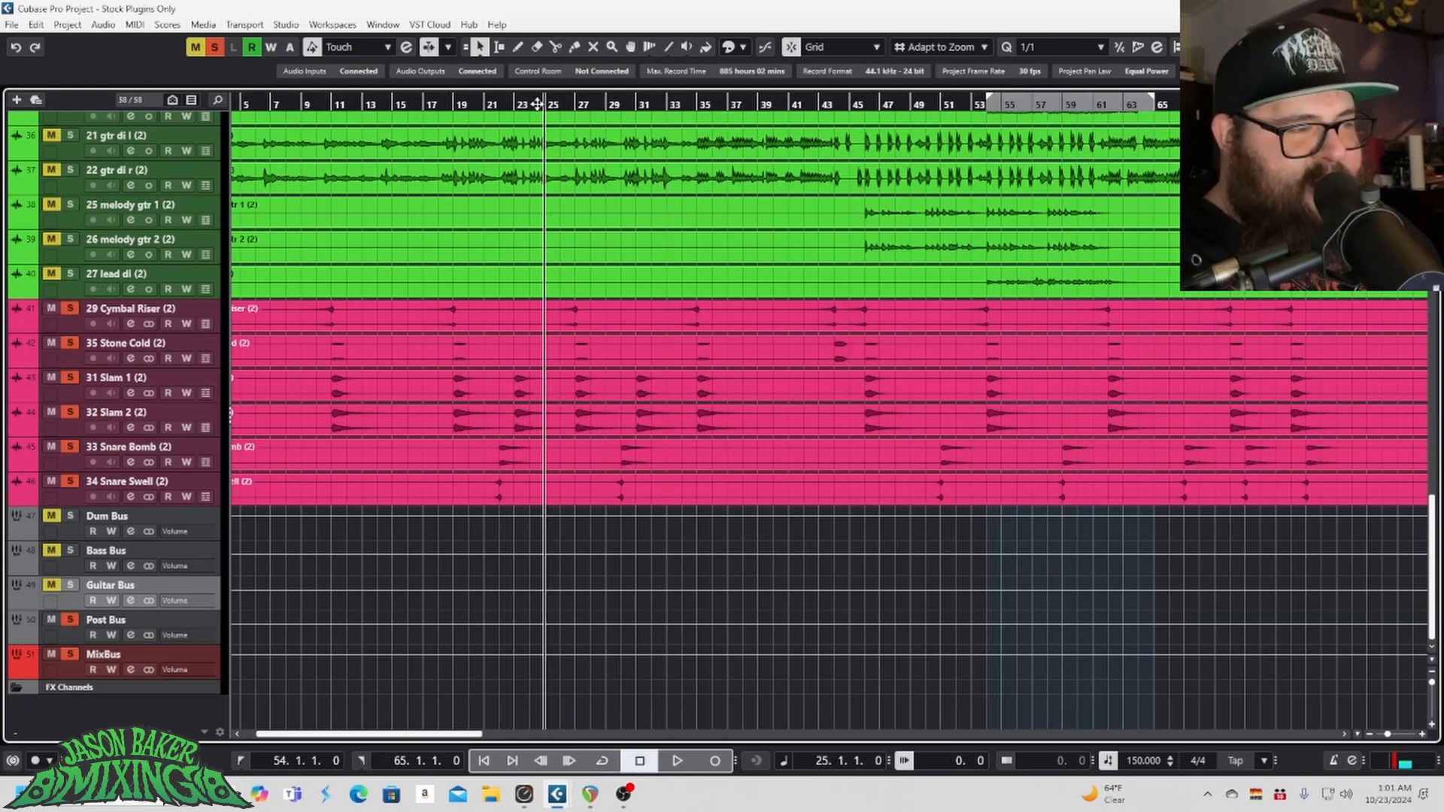
{"action": "left_click", "coordinate": [434, 107]}
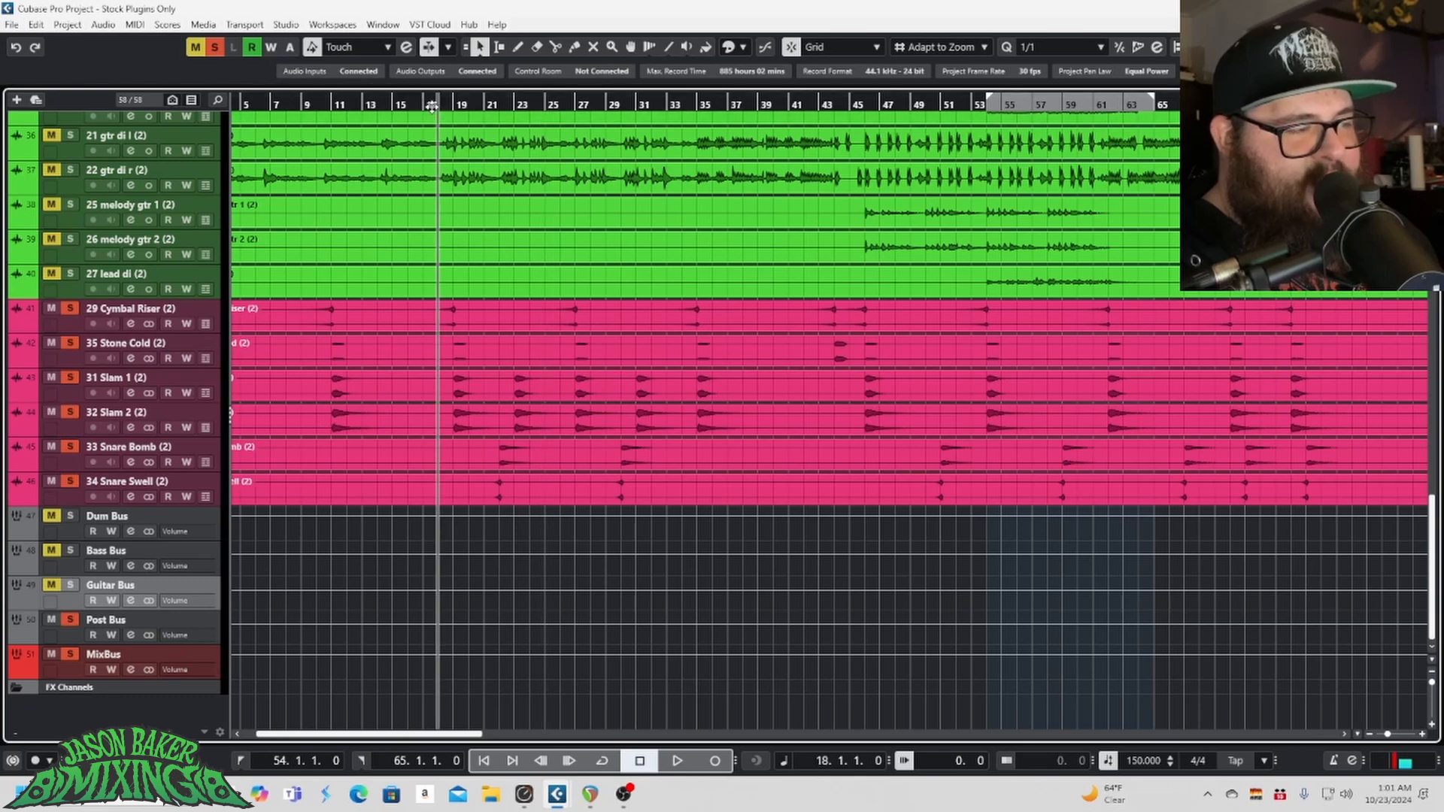
{"action": "key", "text": "space"}
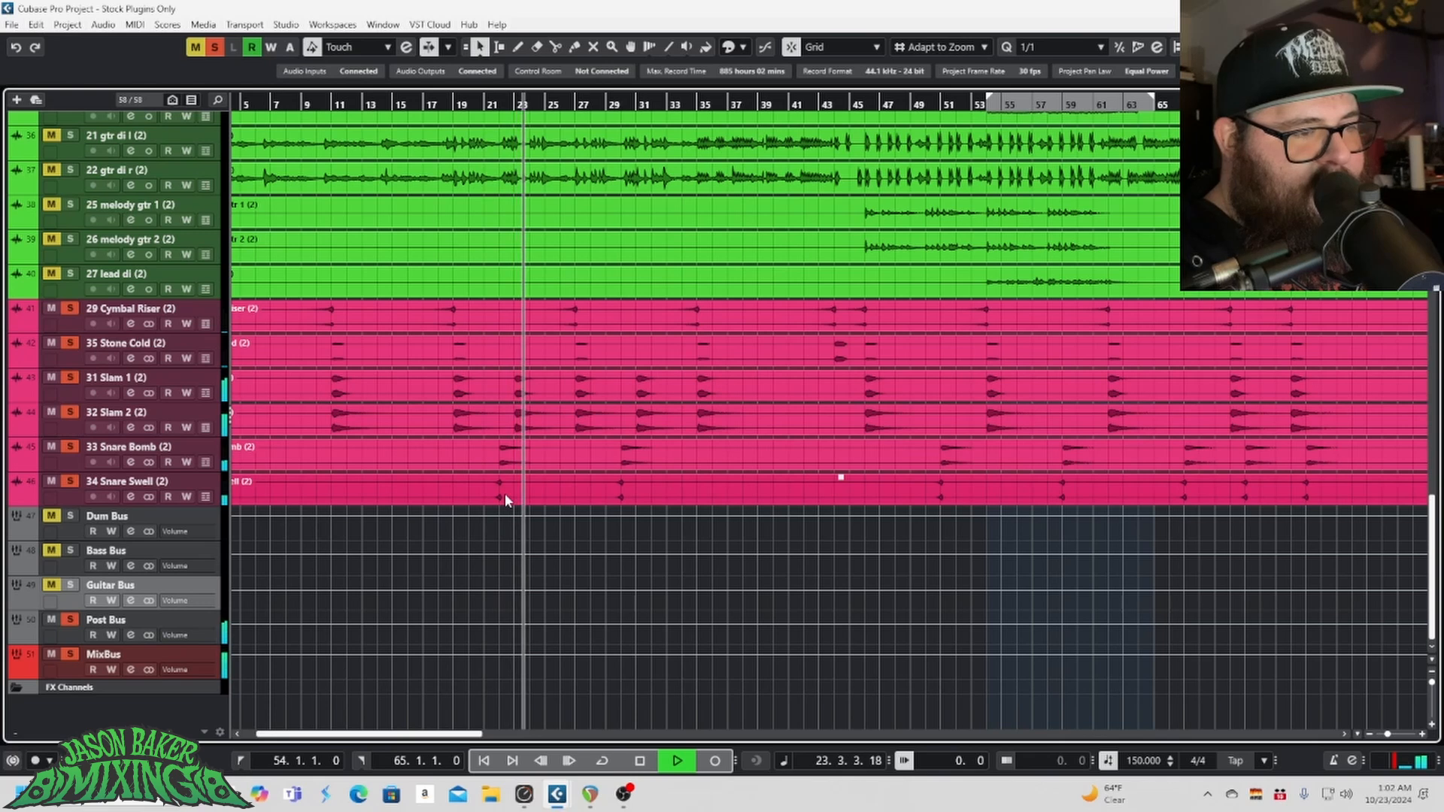
{"action": "key", "text": "space"}
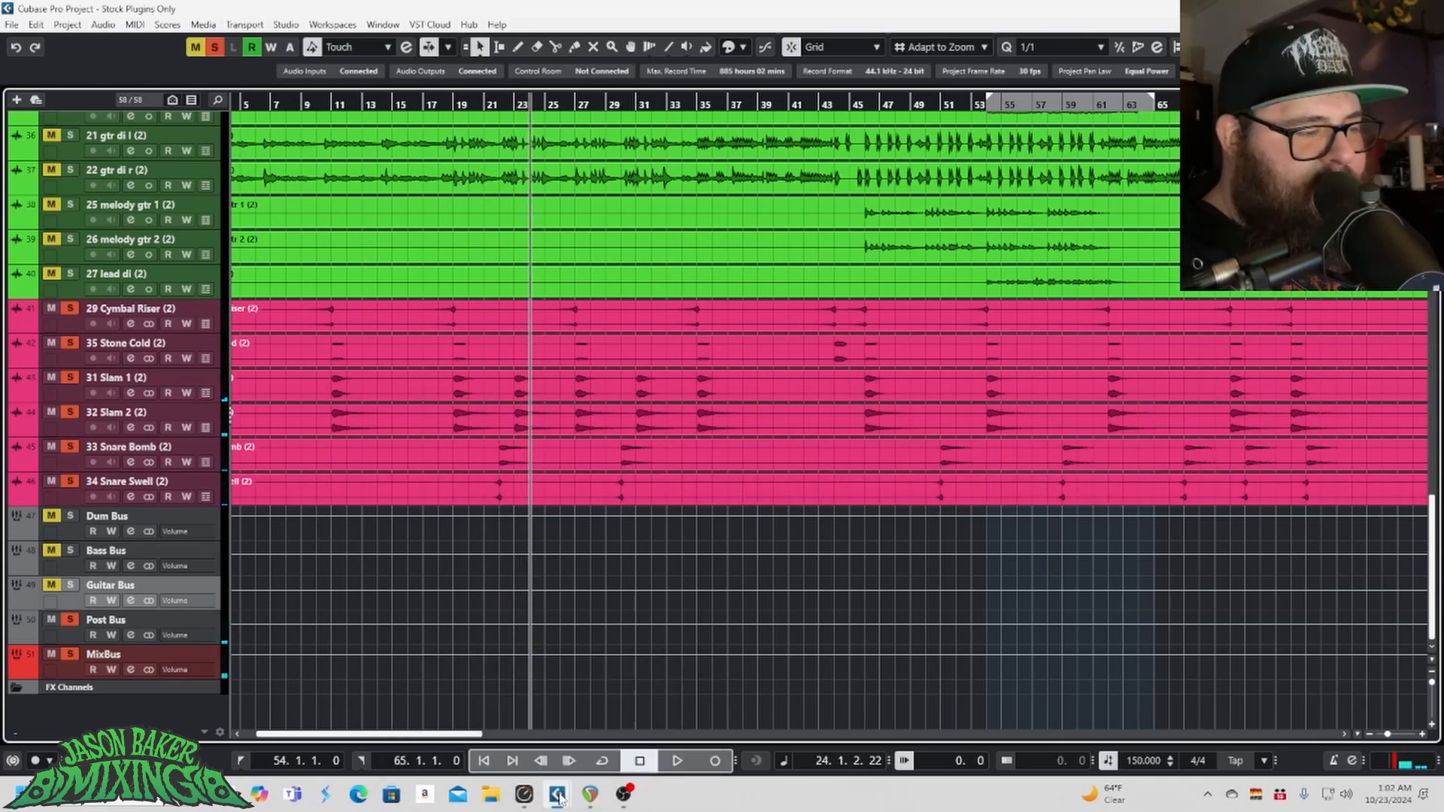
Step: Clear the Post Bus solo in the mixer and play the full mix back in the project window
{"action": "left_click", "coordinate": [652, 715]}
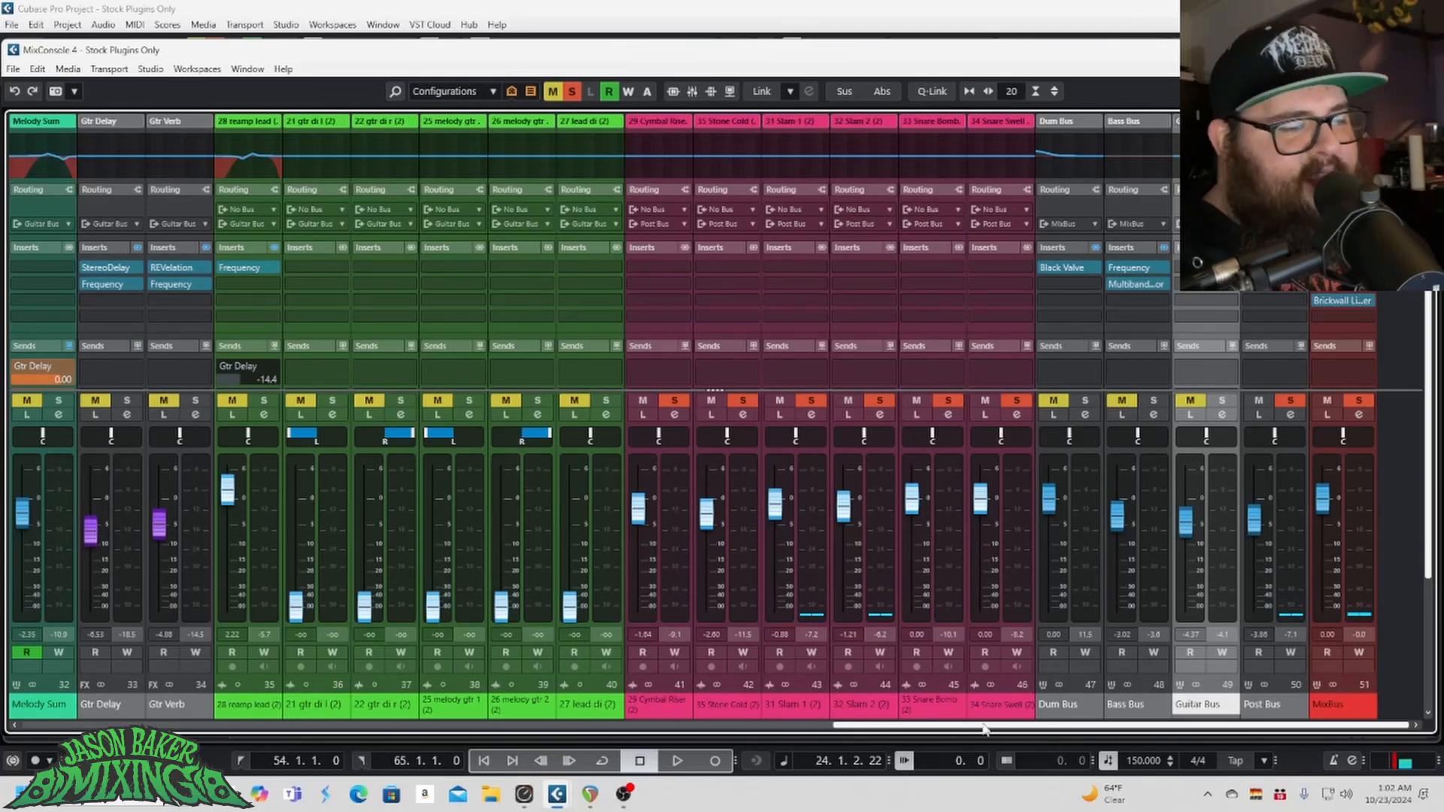
{"action": "left_click", "coordinate": [1291, 401]}
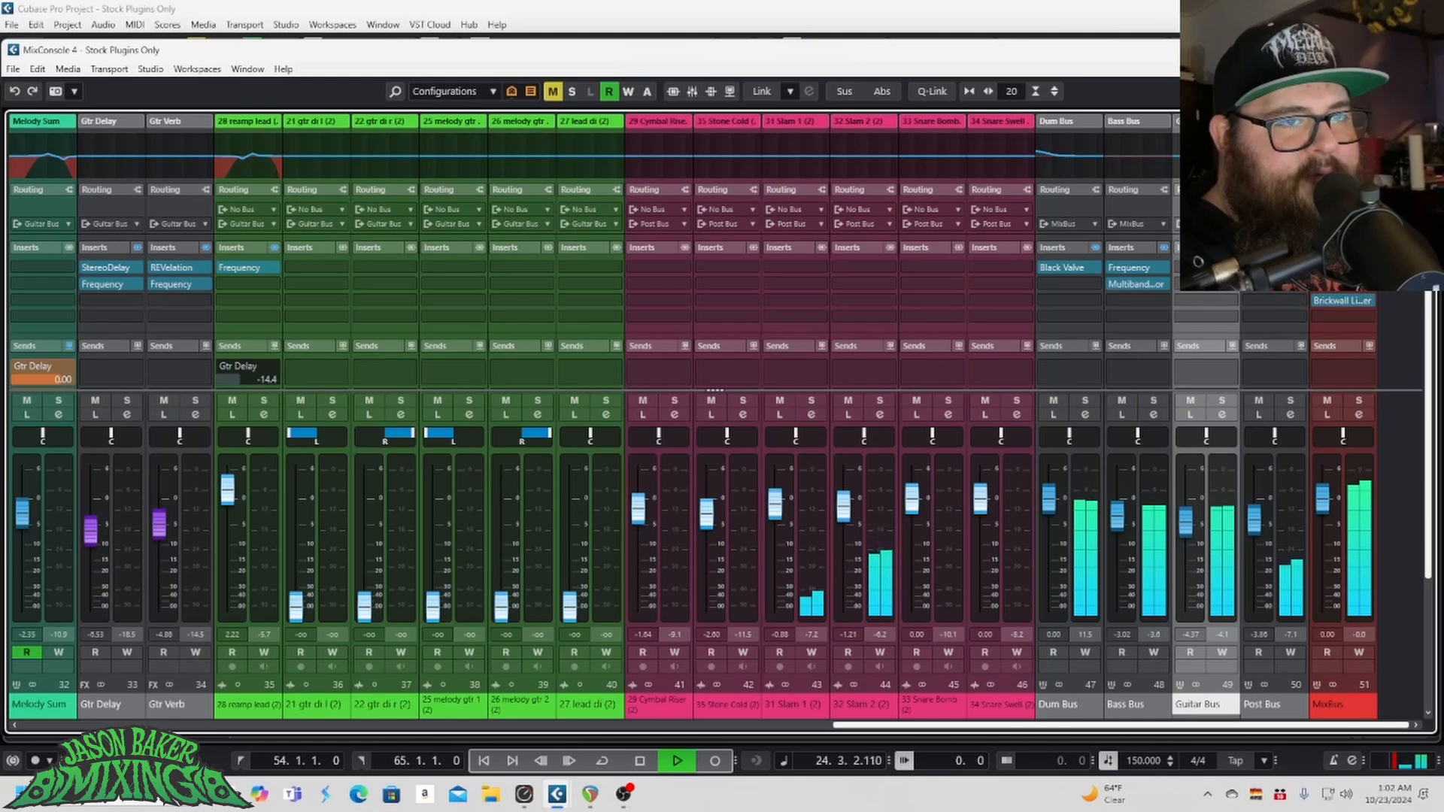
{"action": "left_click", "coordinate": [1420, 49]}
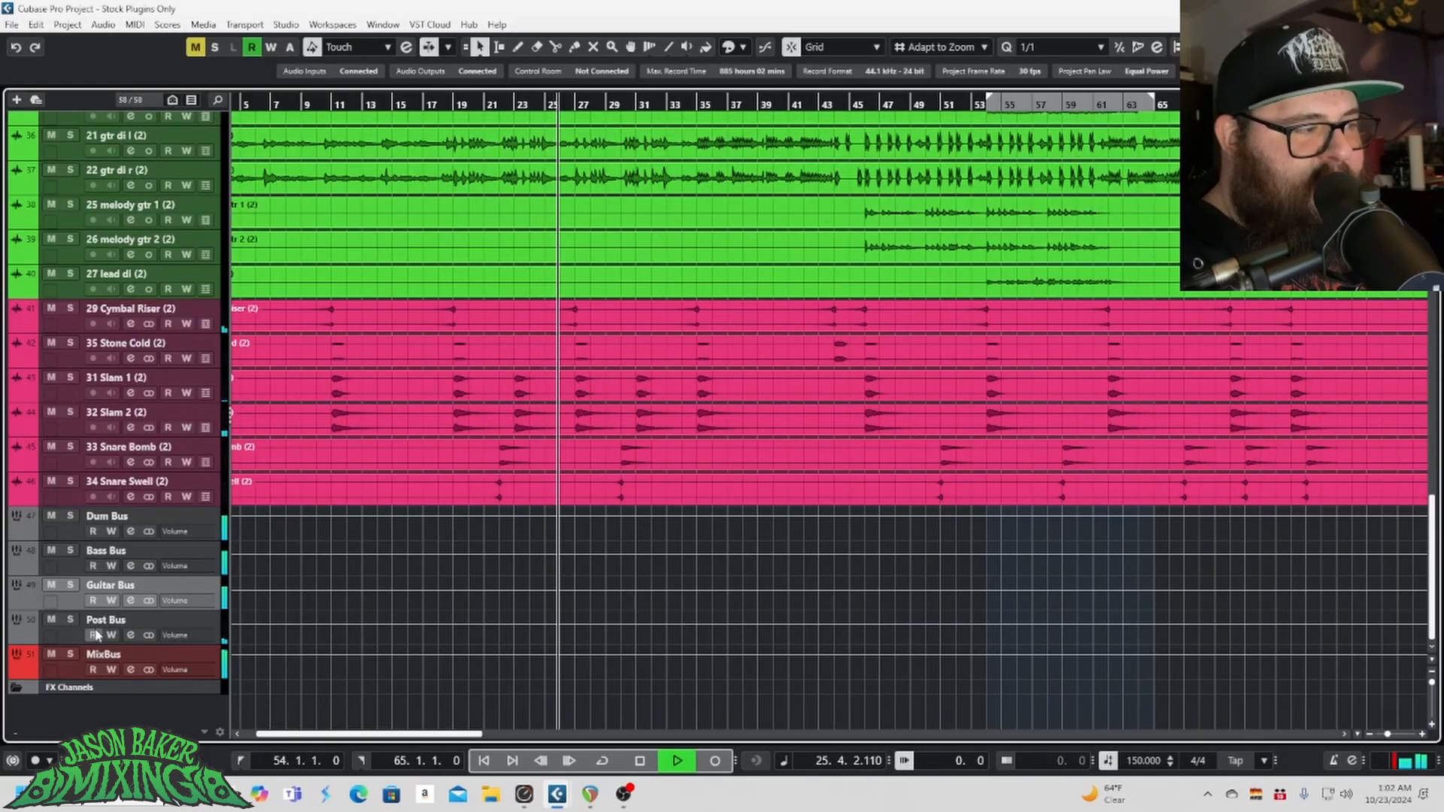
Step: Mute the Post Bus and audition the mix without it from bar 17
{"action": "left_click", "coordinate": [51, 619]}
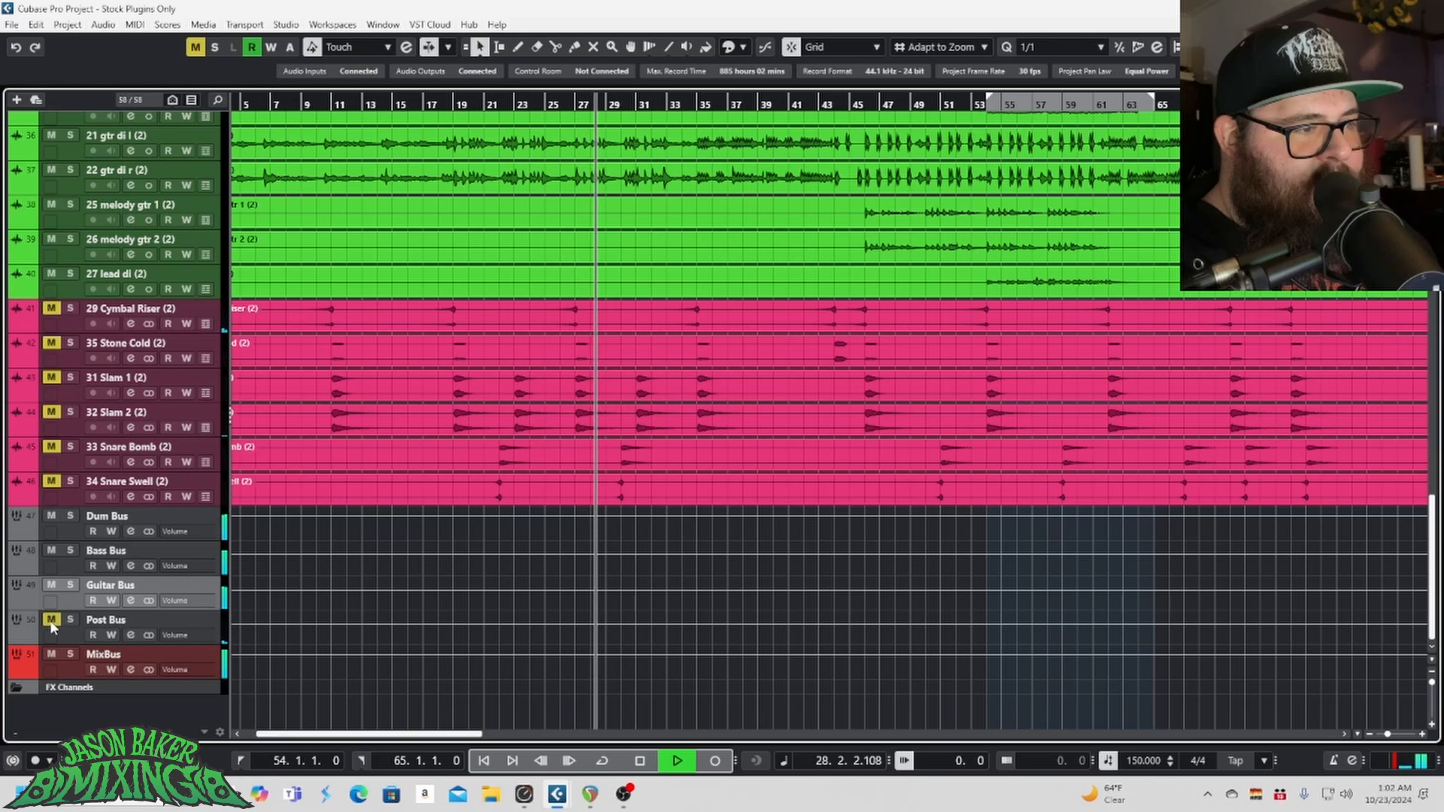
{"action": "key", "text": "space"}
{"action": "left_click", "coordinate": [449, 100]}
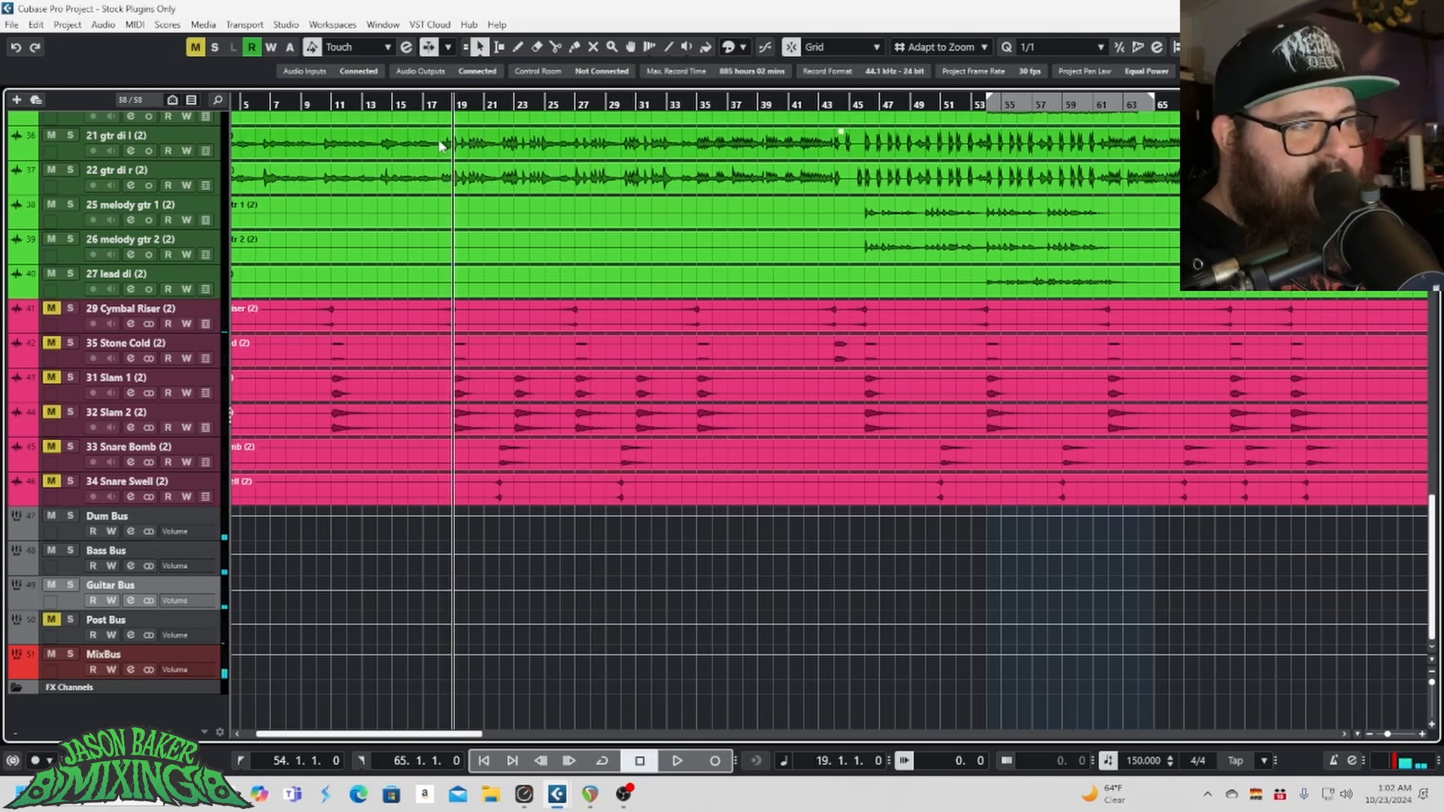
{"action": "left_click", "coordinate": [423, 100]}
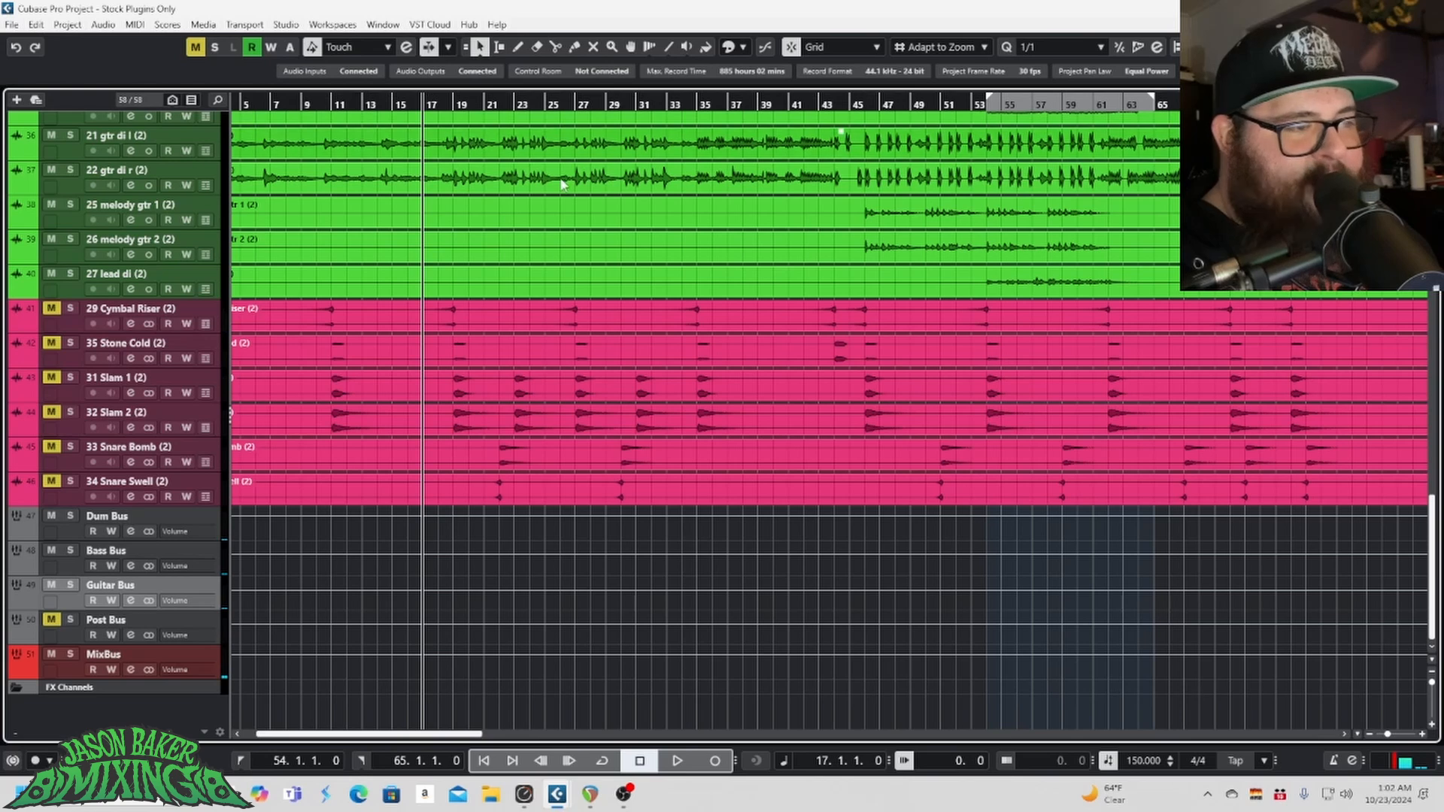
{"action": "key", "text": "space"}
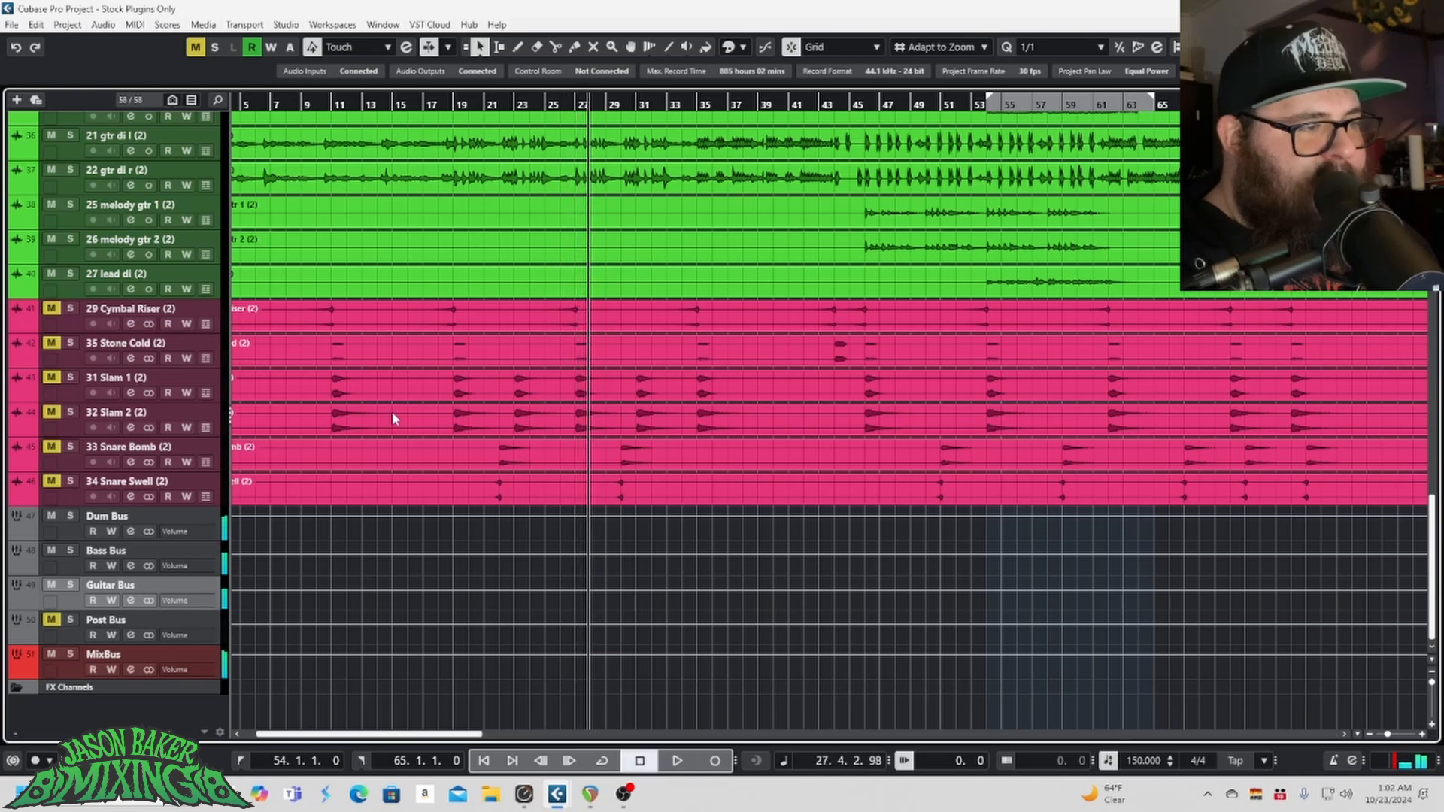
Step: Unmute the Post Bus, audition the full mix again from bar 17, and stop playback
{"action": "key", "text": "space"}
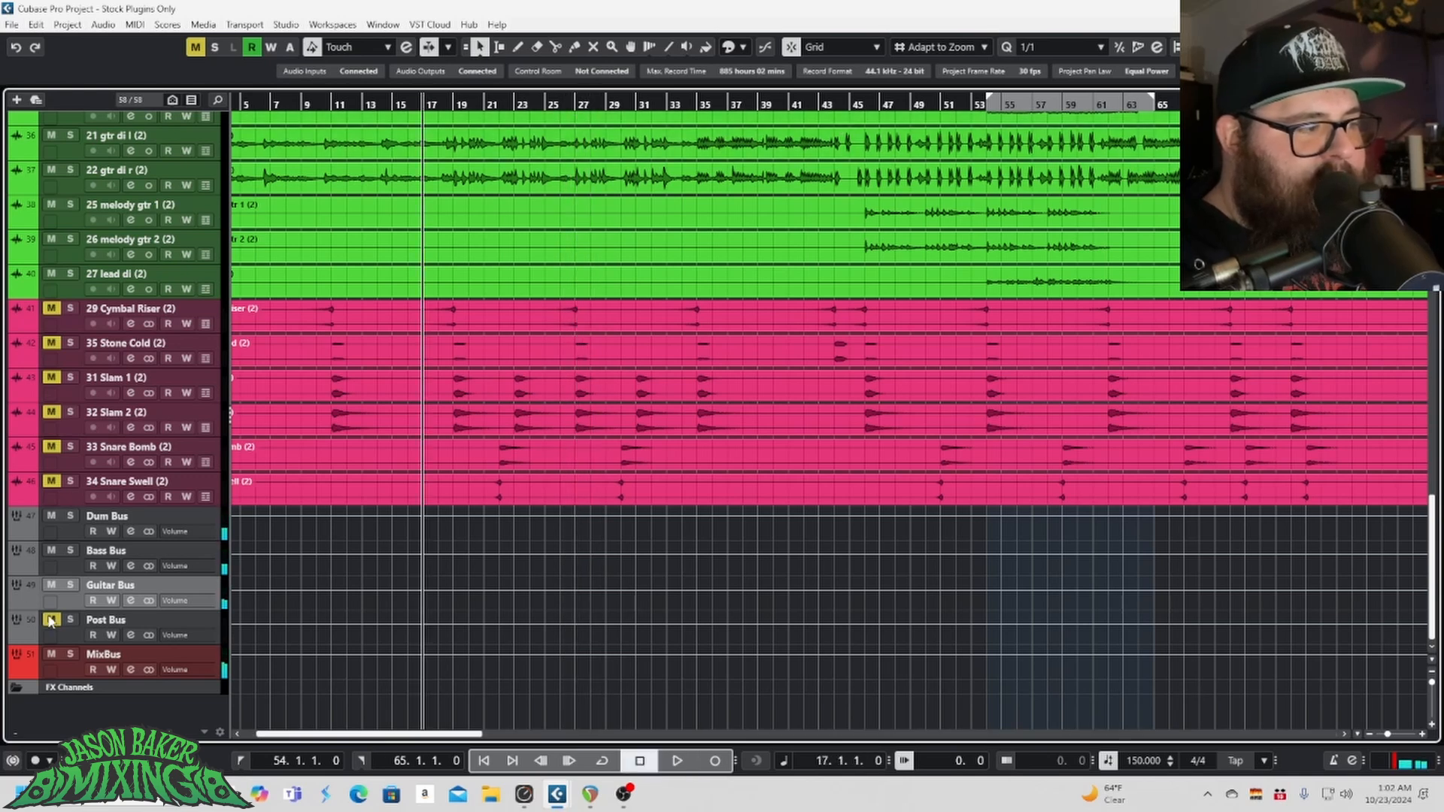
{"action": "key", "text": "space"}
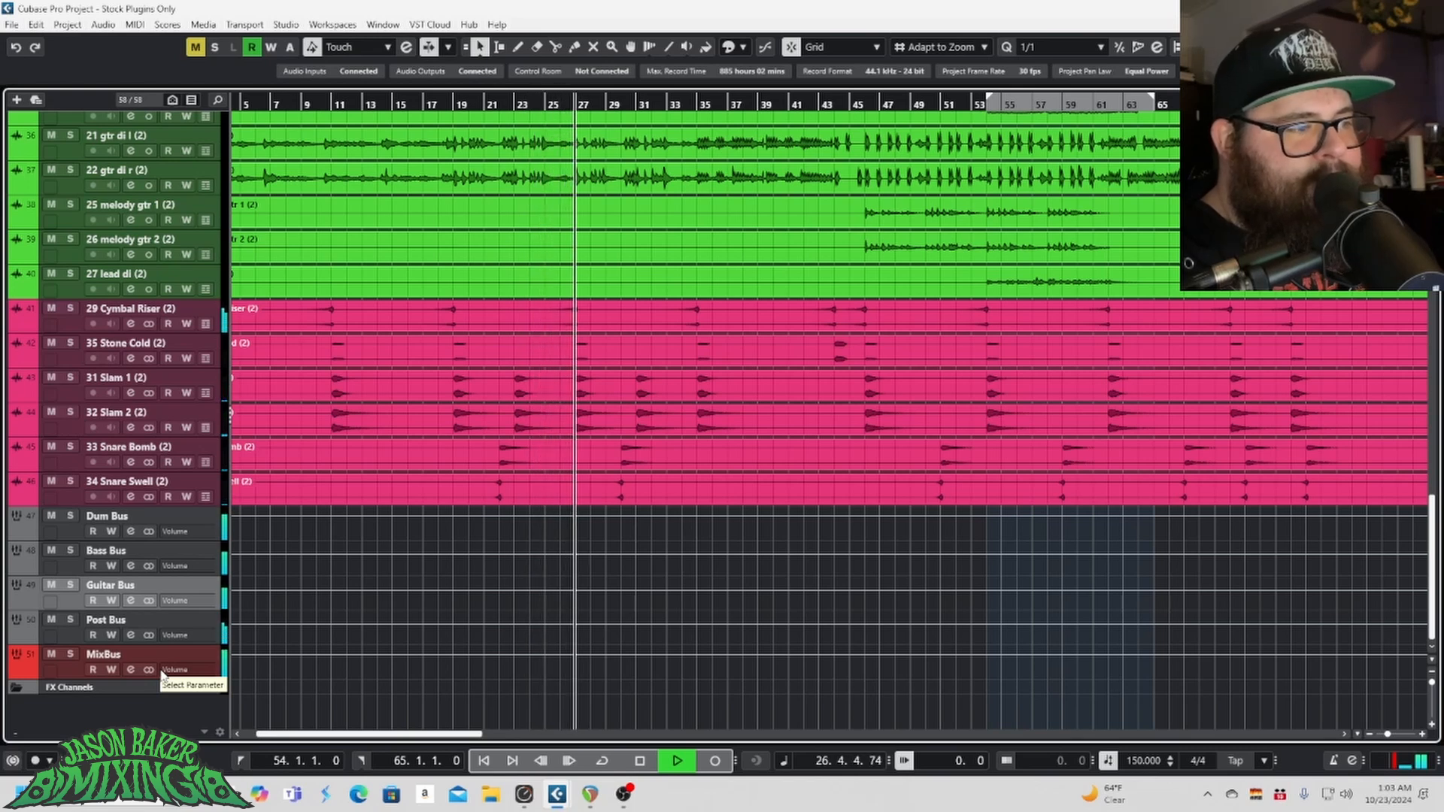
{"action": "key", "text": "space"}
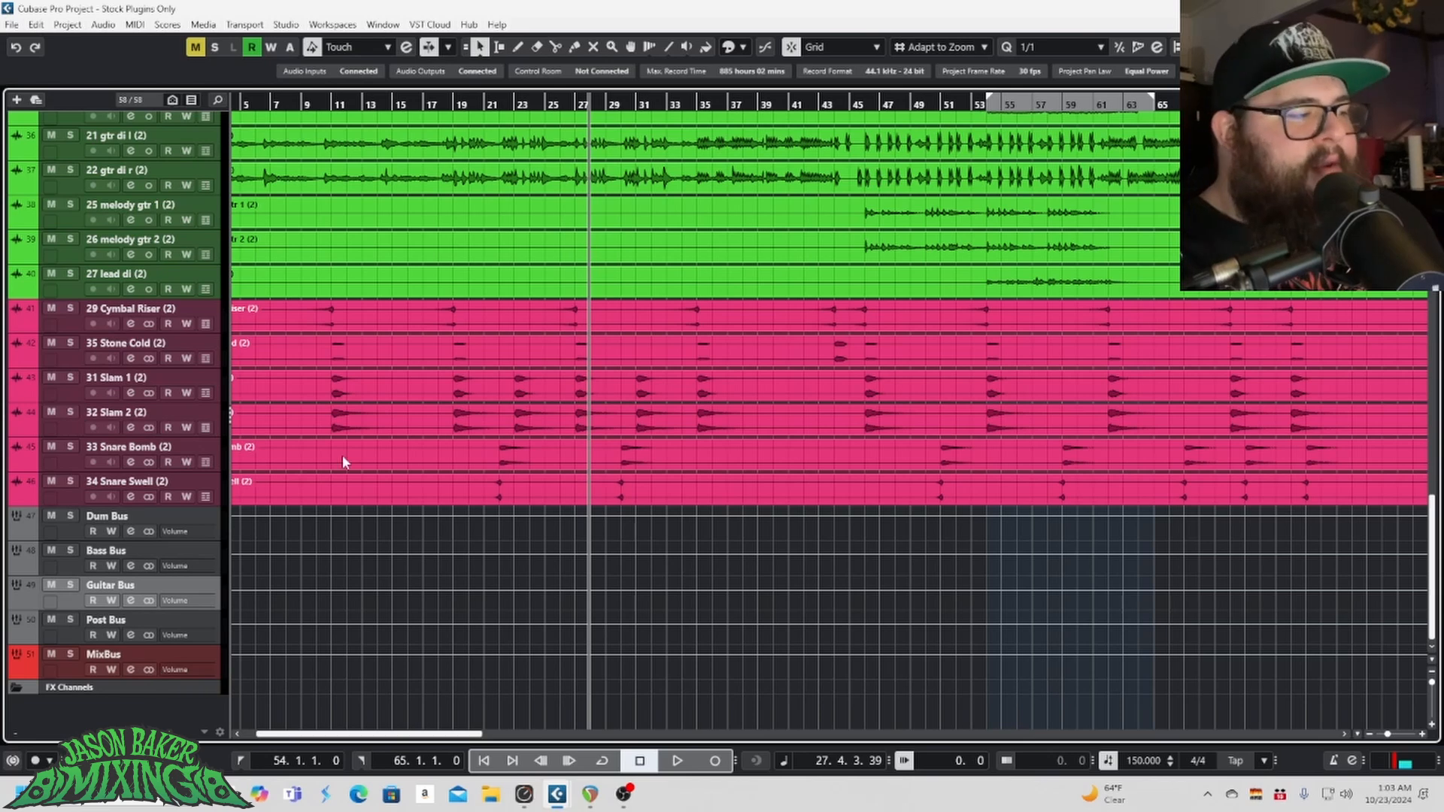
{"action": "scroll", "coordinate": [834, 371], "scroll_direction": "up", "scroll_amount": 15}
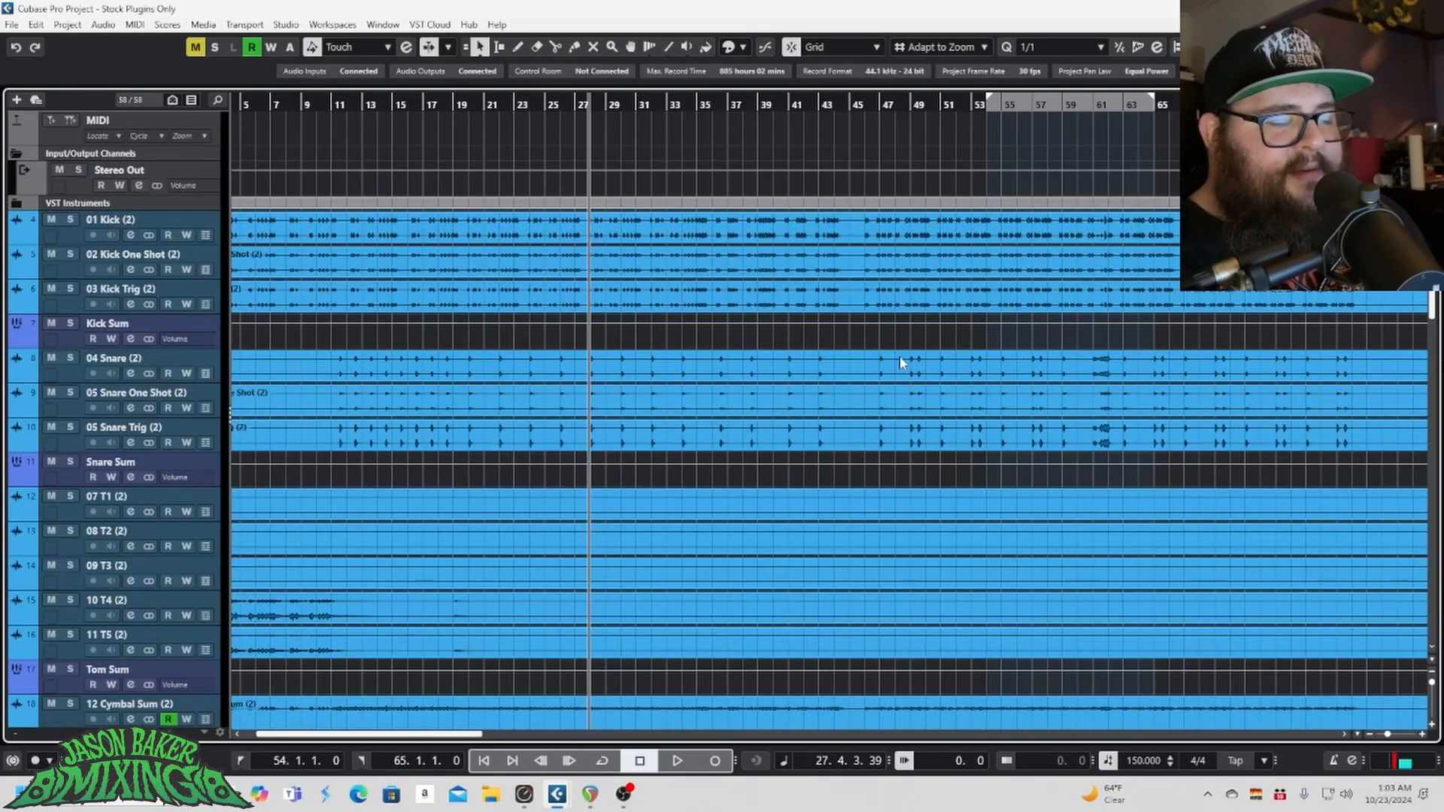
{"action": "scroll", "coordinate": [893, 385], "scroll_direction": "down", "scroll_amount": 5}
{"action": "scroll", "coordinate": [893, 385], "scroll_direction": "down", "scroll_amount": 10}
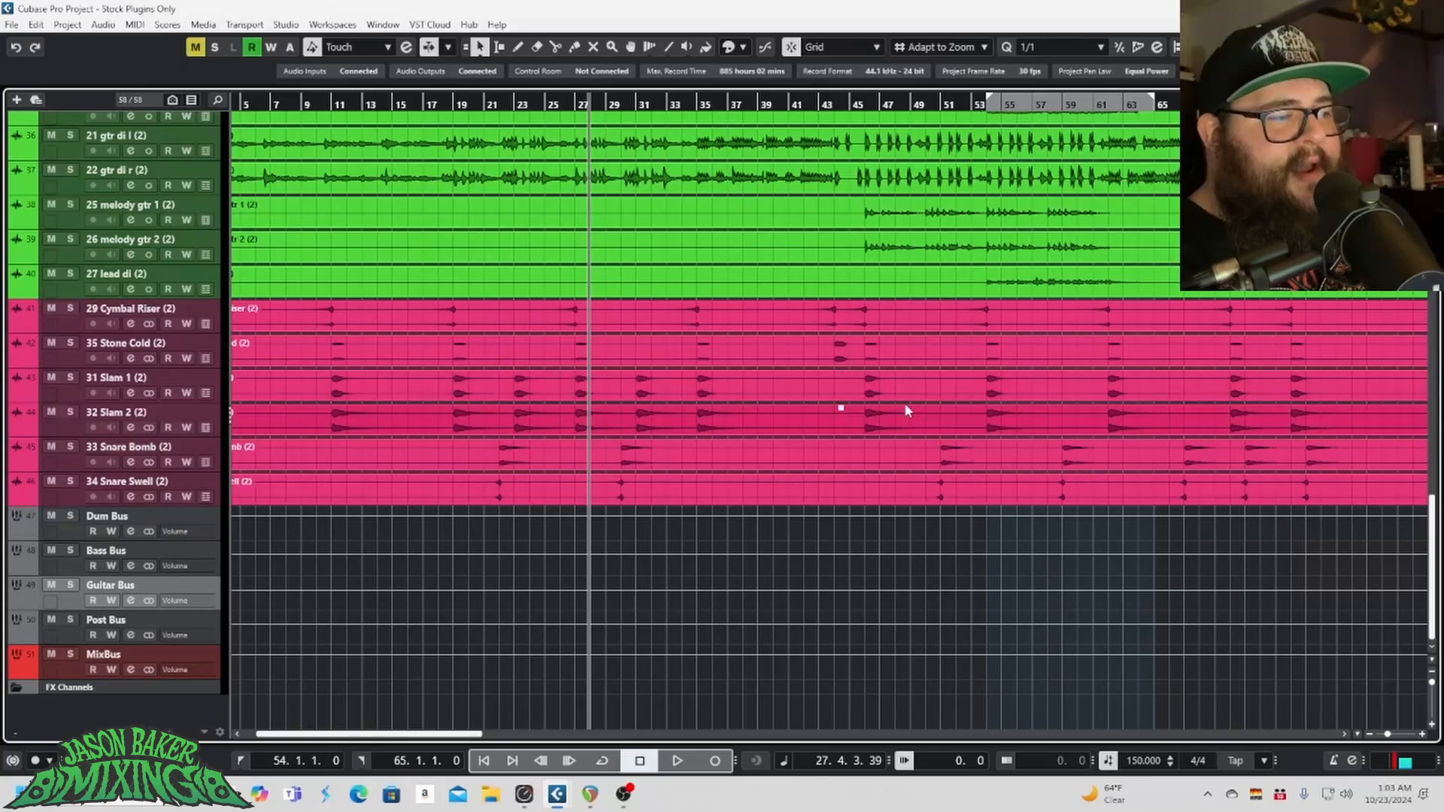
{"action": "scroll", "coordinate": [605, 369], "scroll_direction": "up", "scroll_amount": 15}
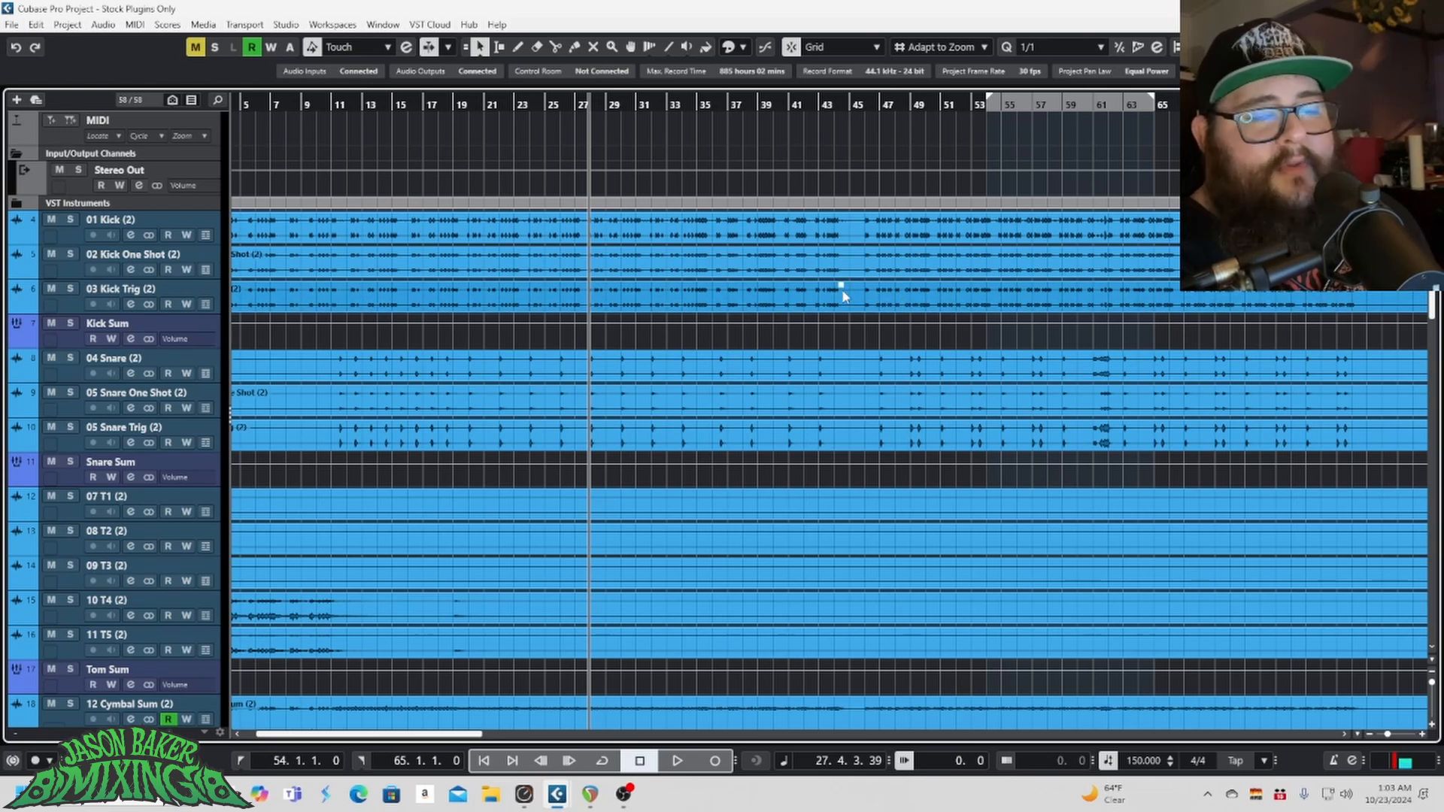
{"action": "scroll", "coordinate": [850, 297], "scroll_direction": "down", "scroll_amount": 2}
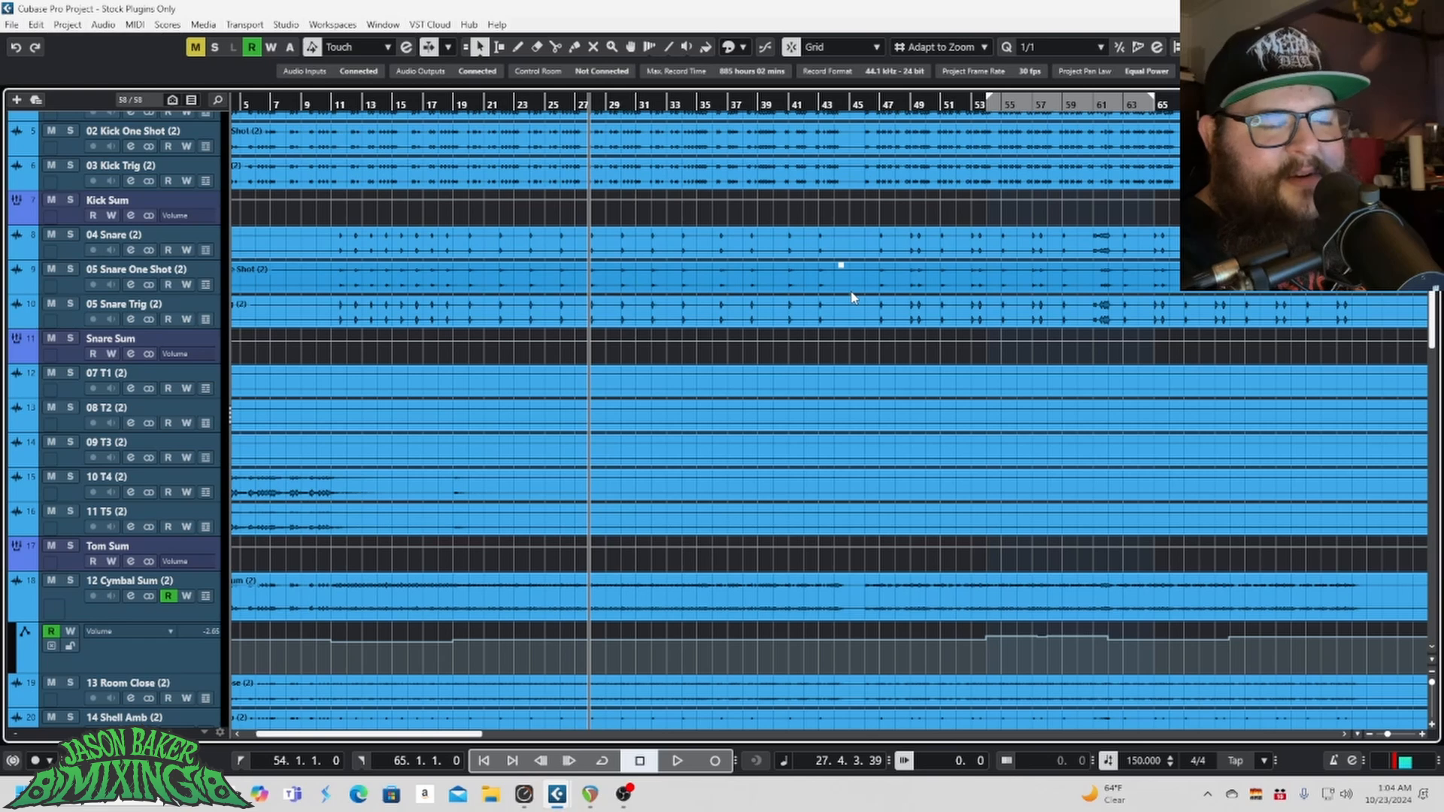
Step: Bring back the mixer, review the Rhy Sum channel's settings, and close them
{"action": "left_click", "coordinate": [557, 794]}
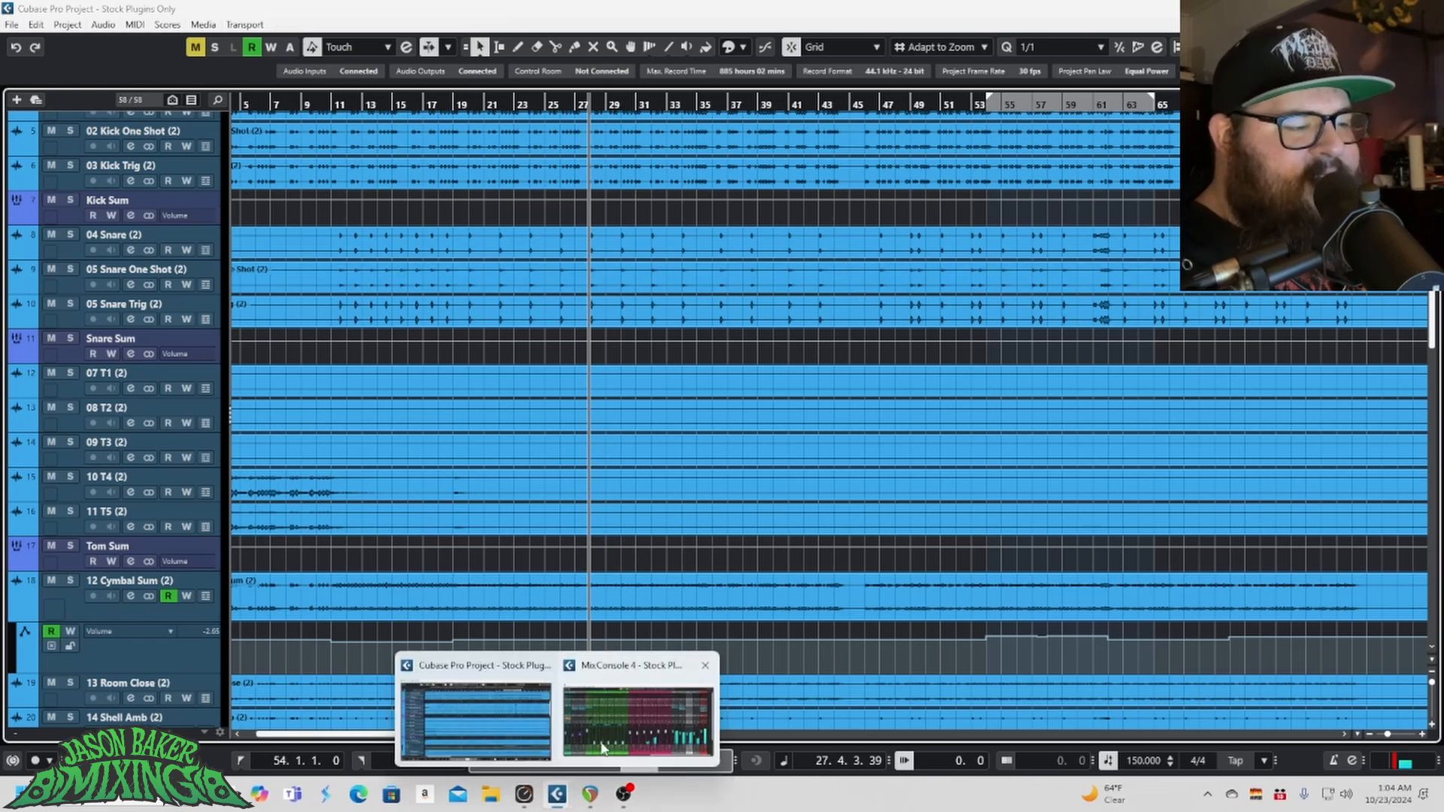
{"action": "left_click", "coordinate": [602, 747]}
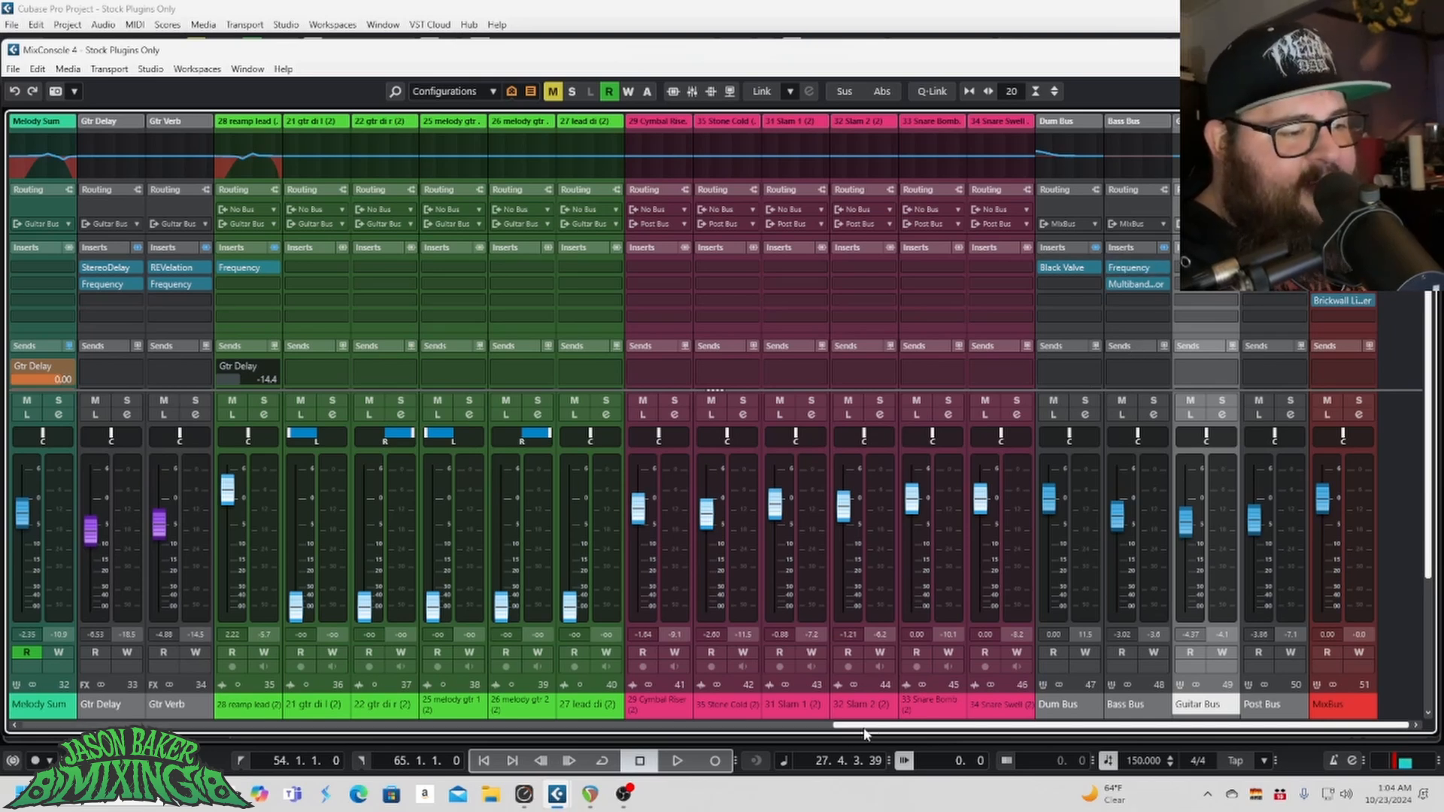
{"action": "scroll", "coordinate": [865, 733], "scroll_direction": "left", "scroll_amount": 5}
{"action": "scroll", "coordinate": [784, 735], "scroll_direction": "left", "scroll_amount": 2}
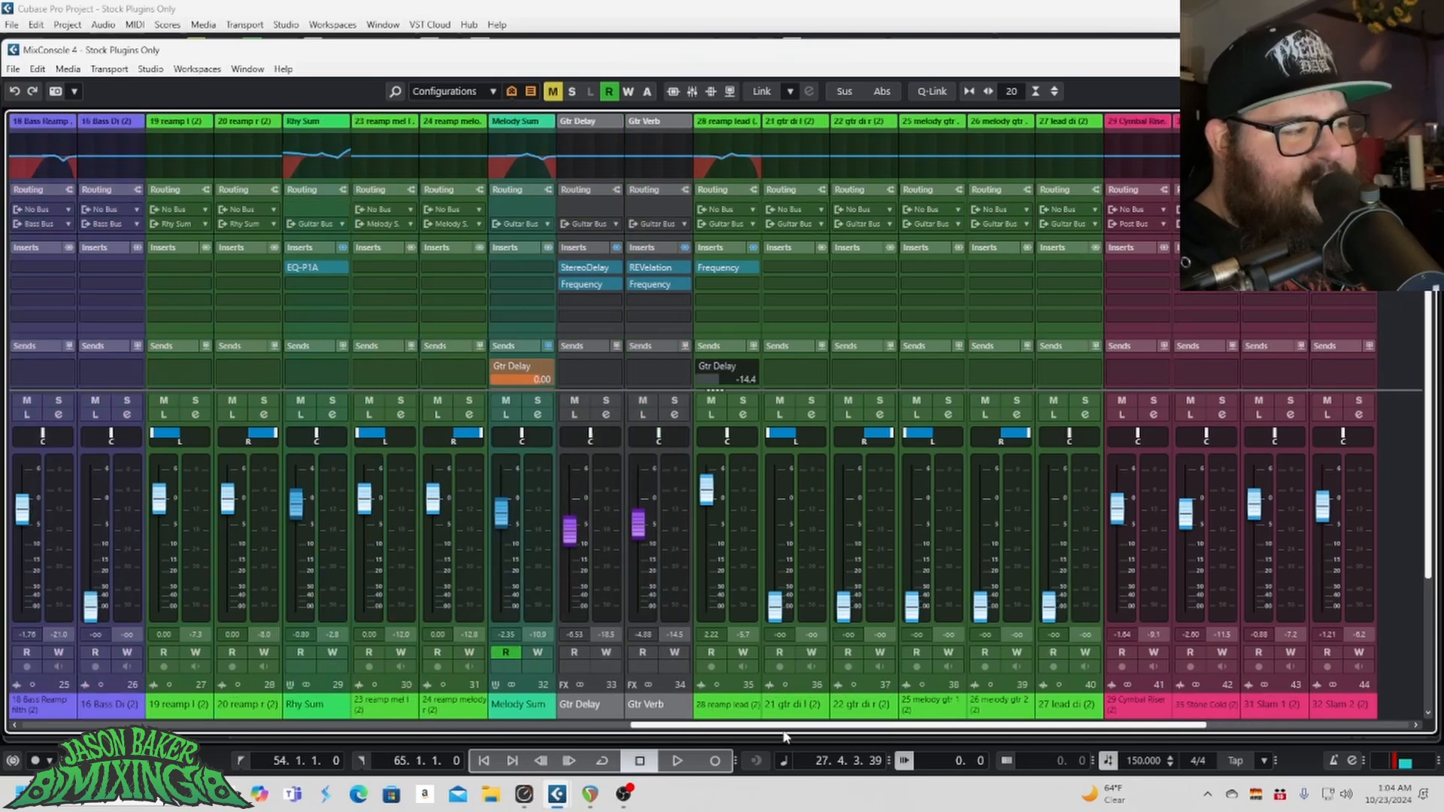
{"action": "scroll", "coordinate": [785, 736], "scroll_direction": "left", "scroll_amount": 2}
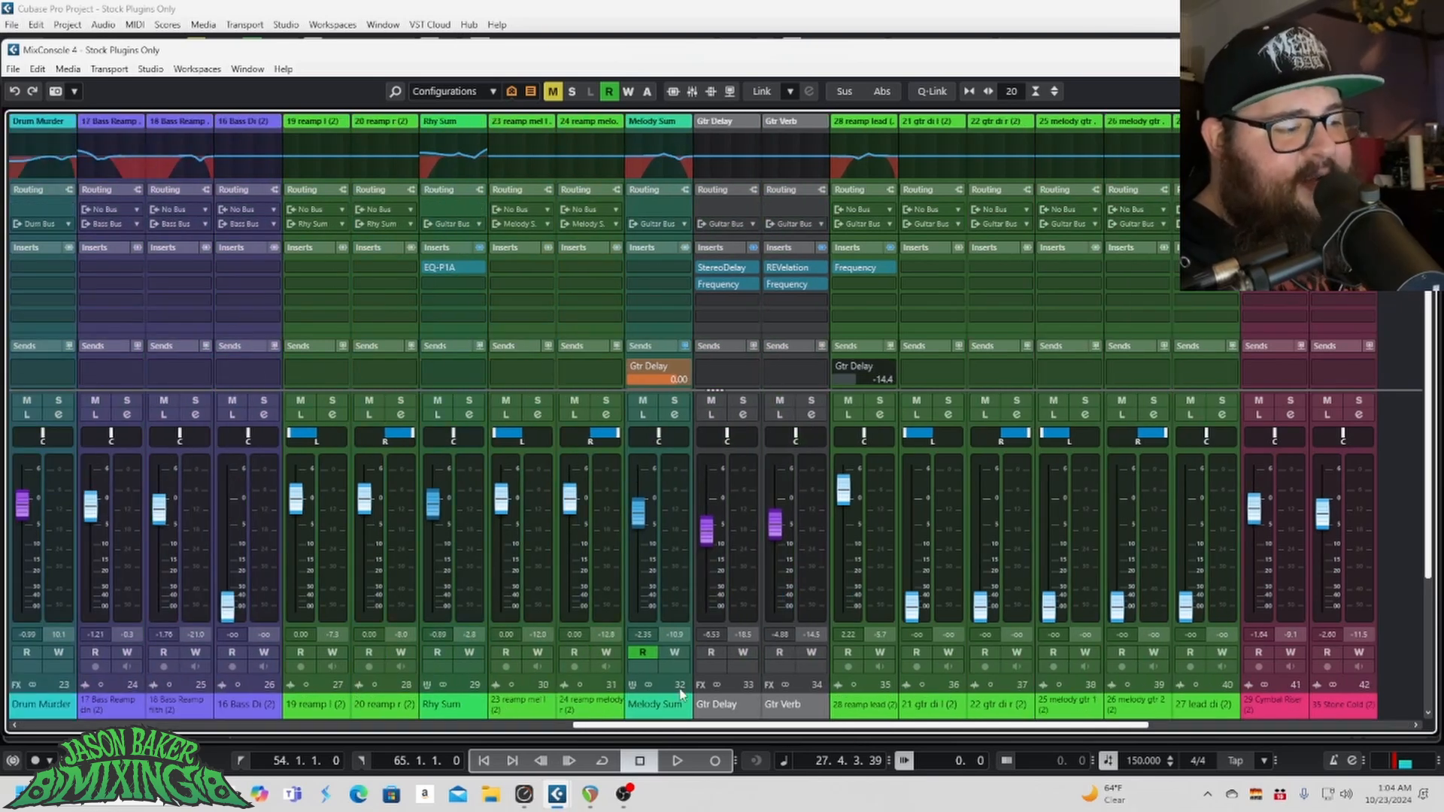
{"action": "left_click_drag", "start_coordinate": [681, 726], "coordinate": [952, 728]}
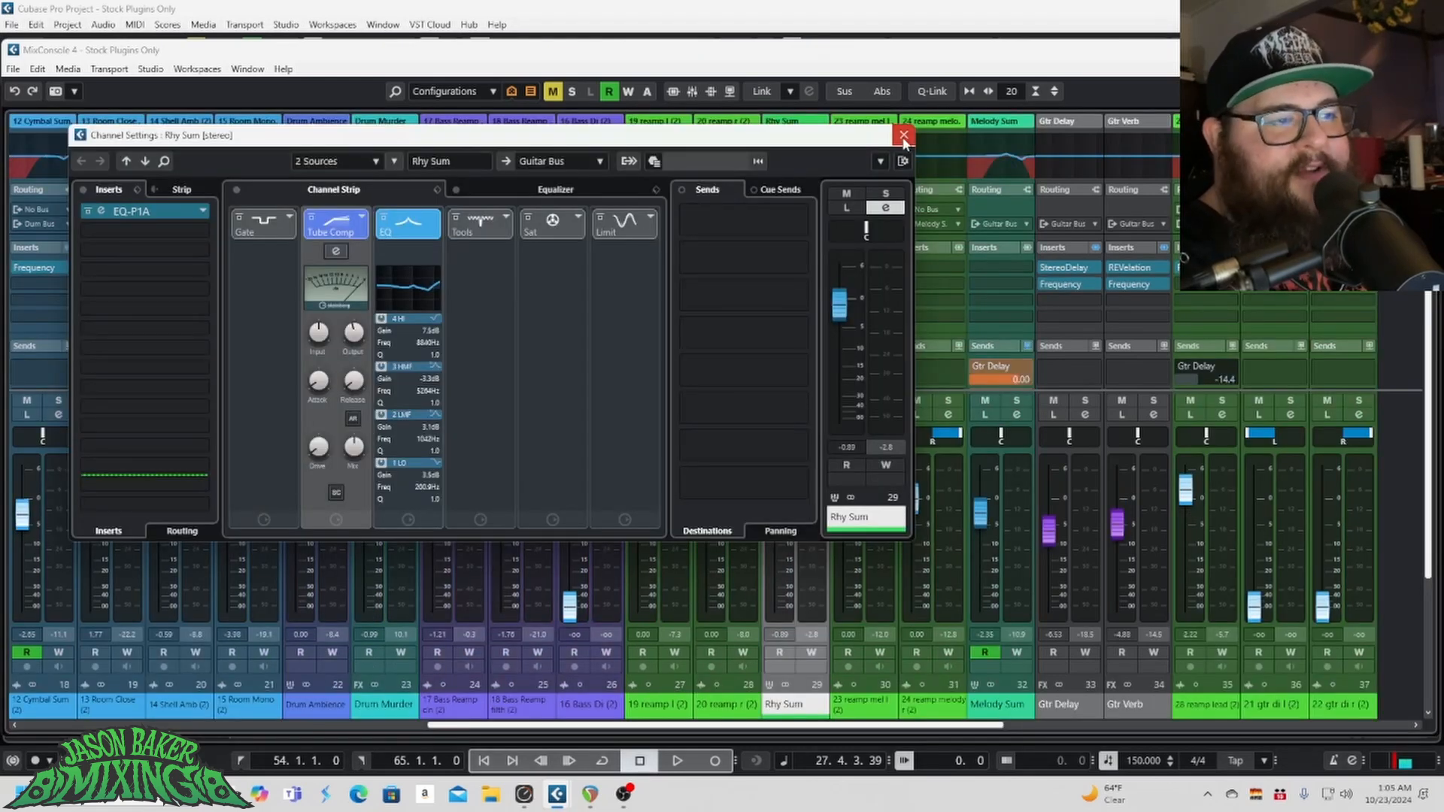
{"action": "left_click", "coordinate": [904, 136]}
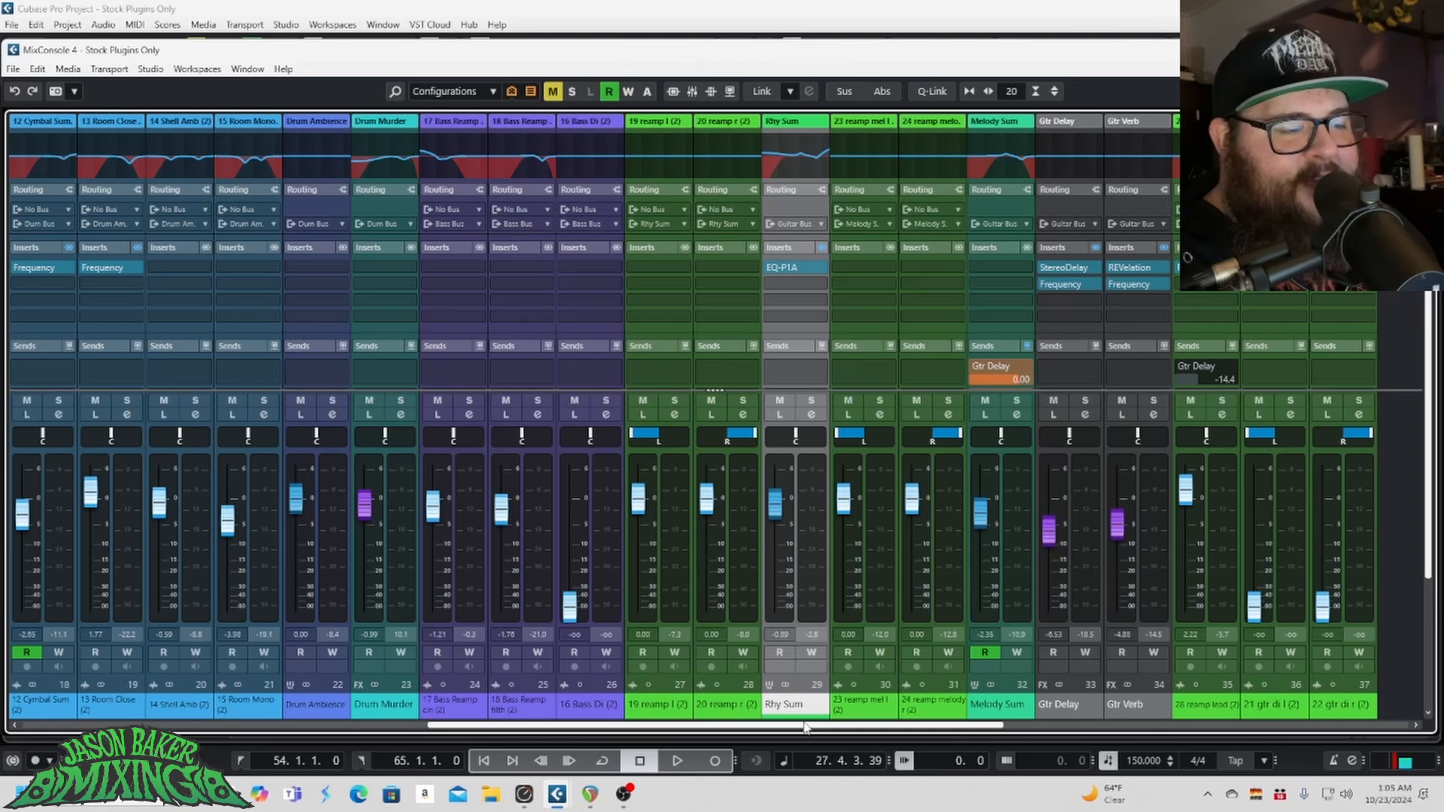
{"action": "left_click_drag", "start_coordinate": [803, 731], "coordinate": [1219, 726]}
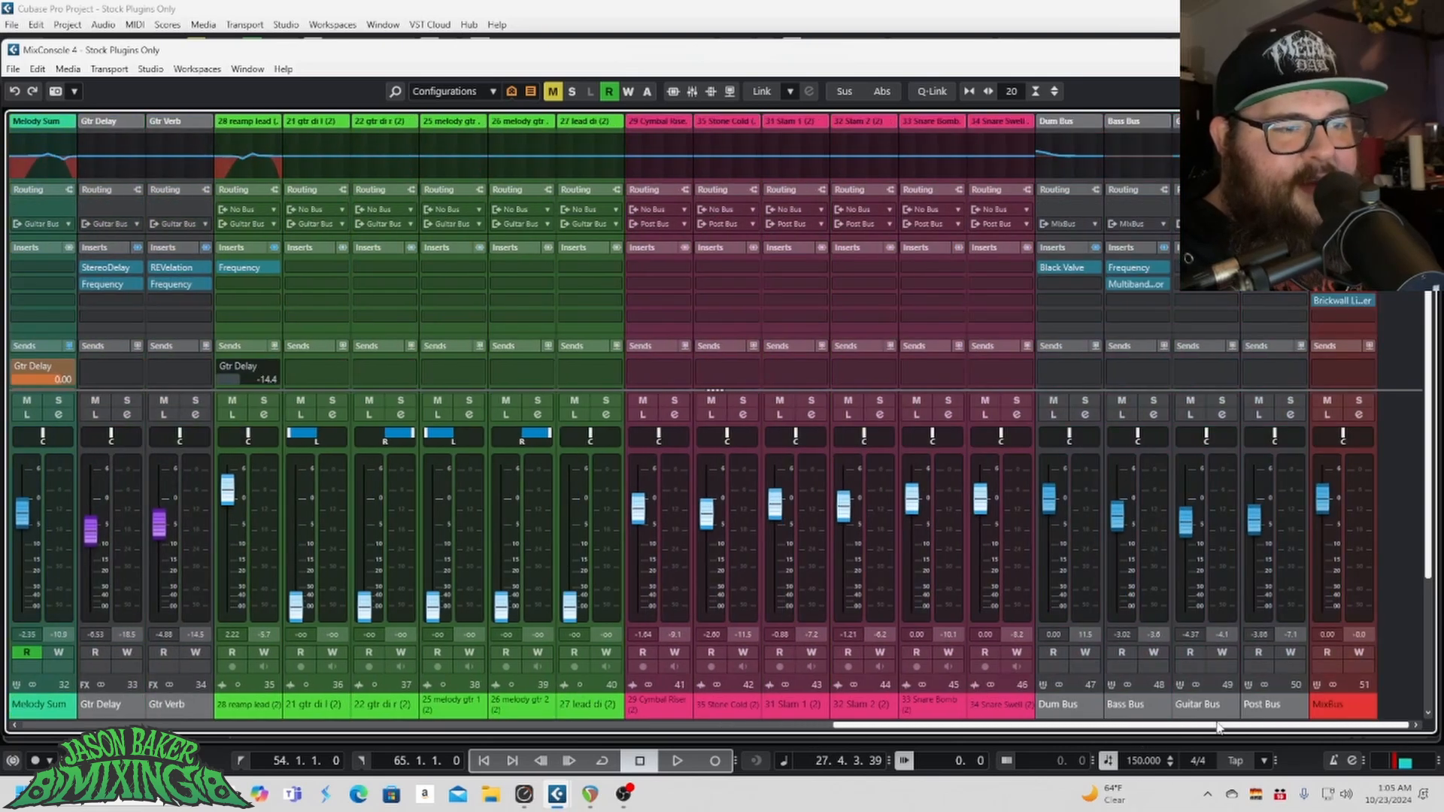